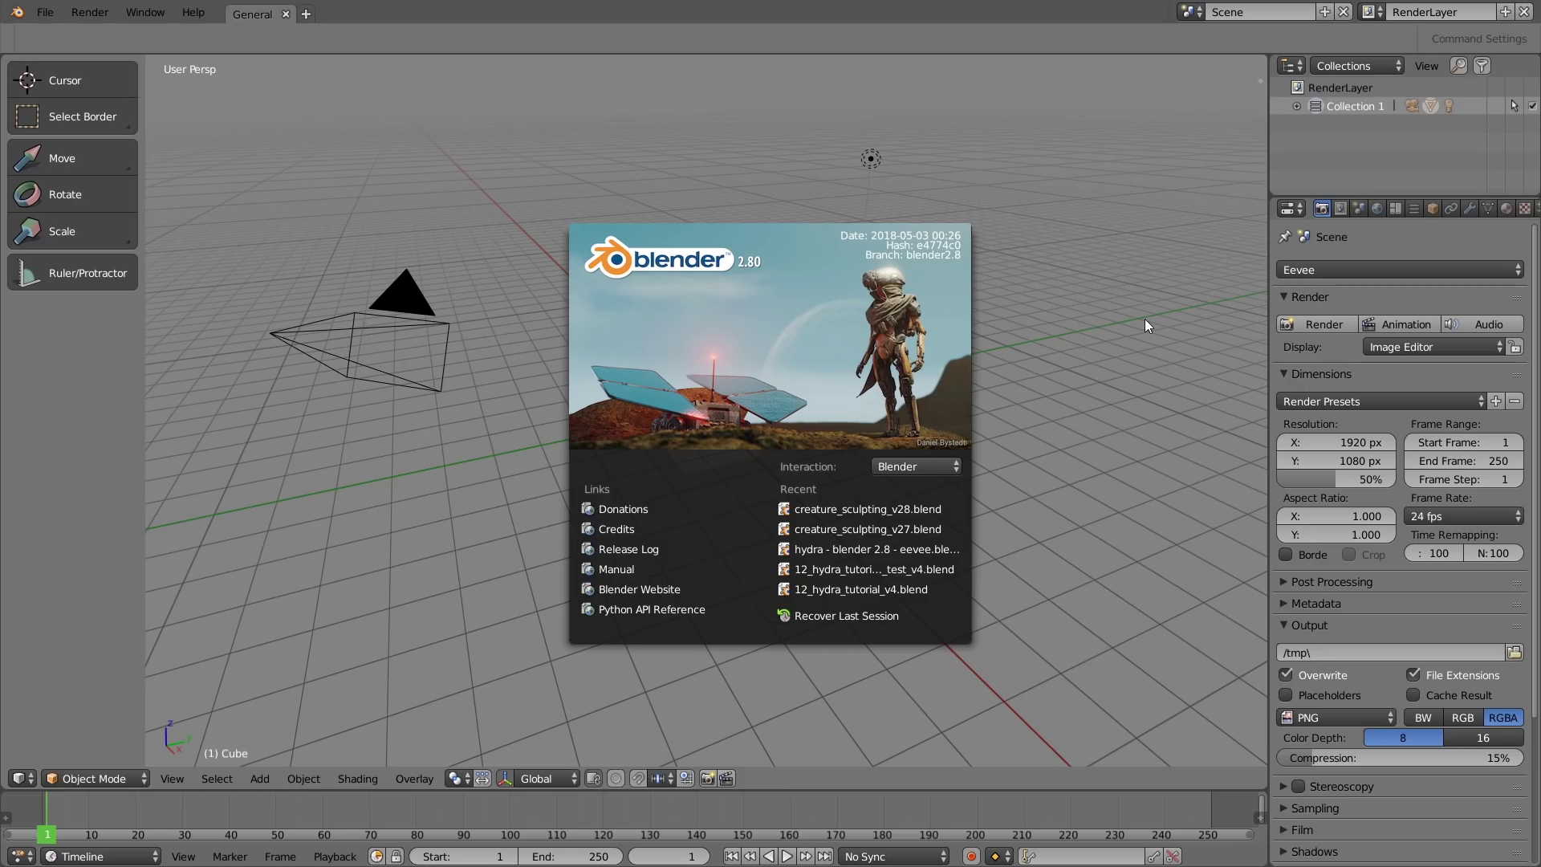
Step: Dismiss the splash screen, collapse the tool shelf to icons only and widen it again to show the tool labels
click(1084, 228)
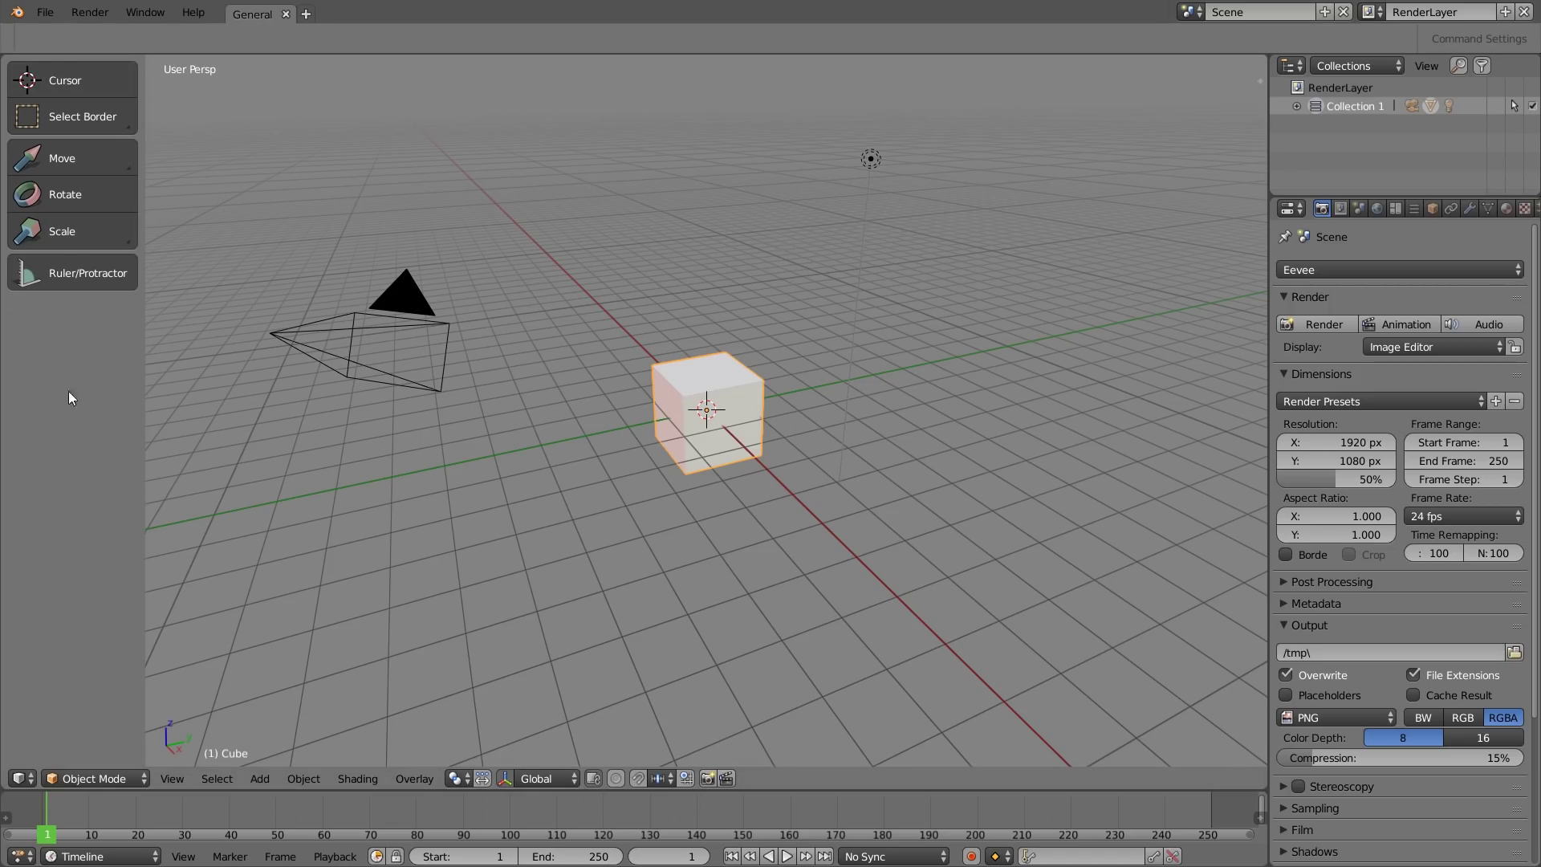
drag(143, 373, 23, 344)
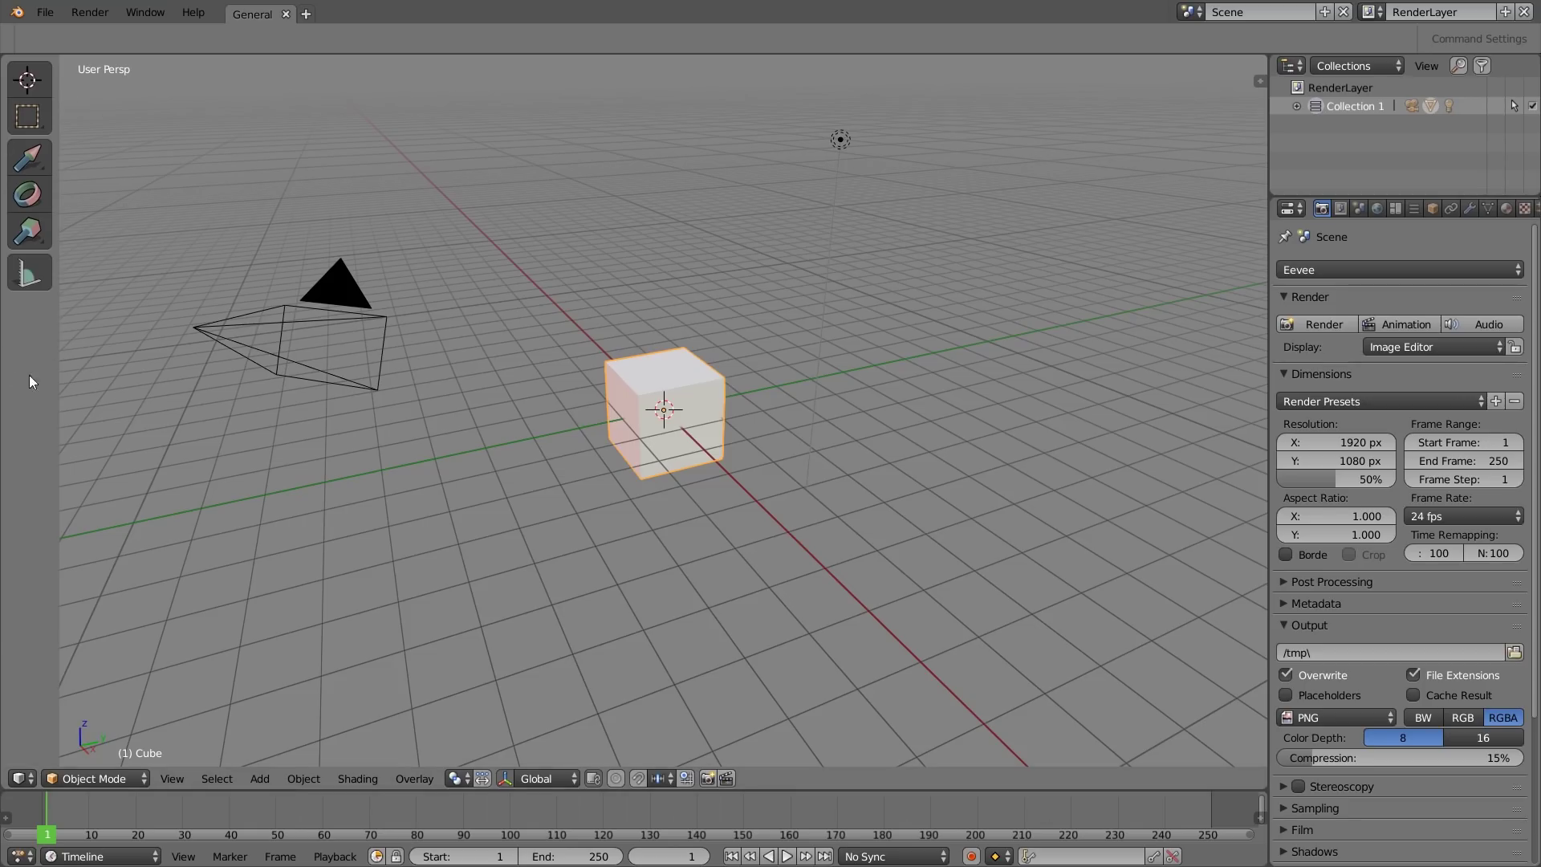
drag(59, 341, 166, 343)
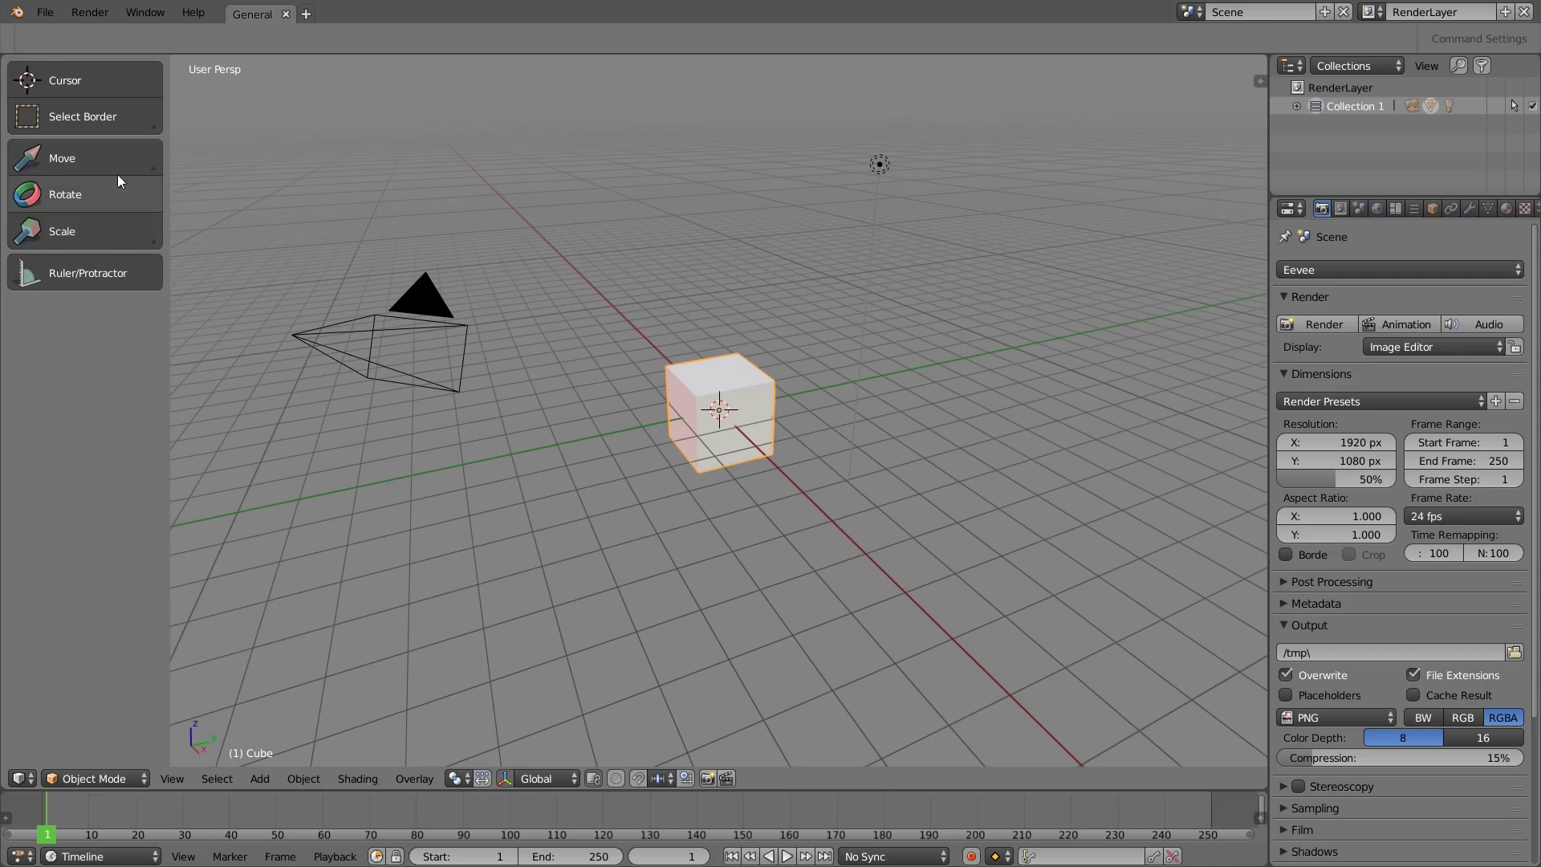
Step: Activate the Move tool and move the cube freely a short distance off the origin
click(69, 159)
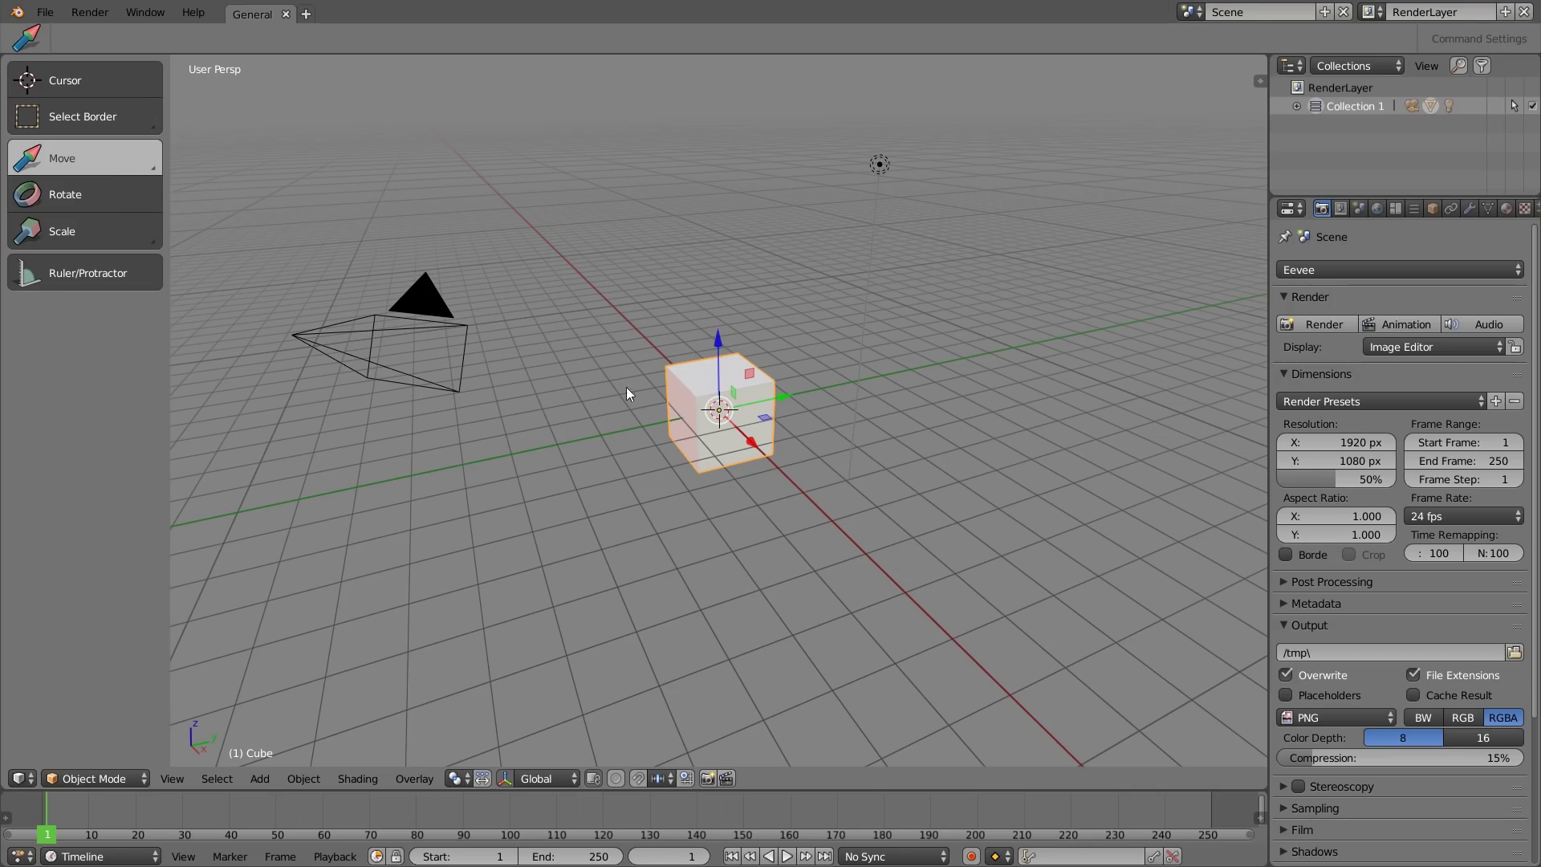
key(g)
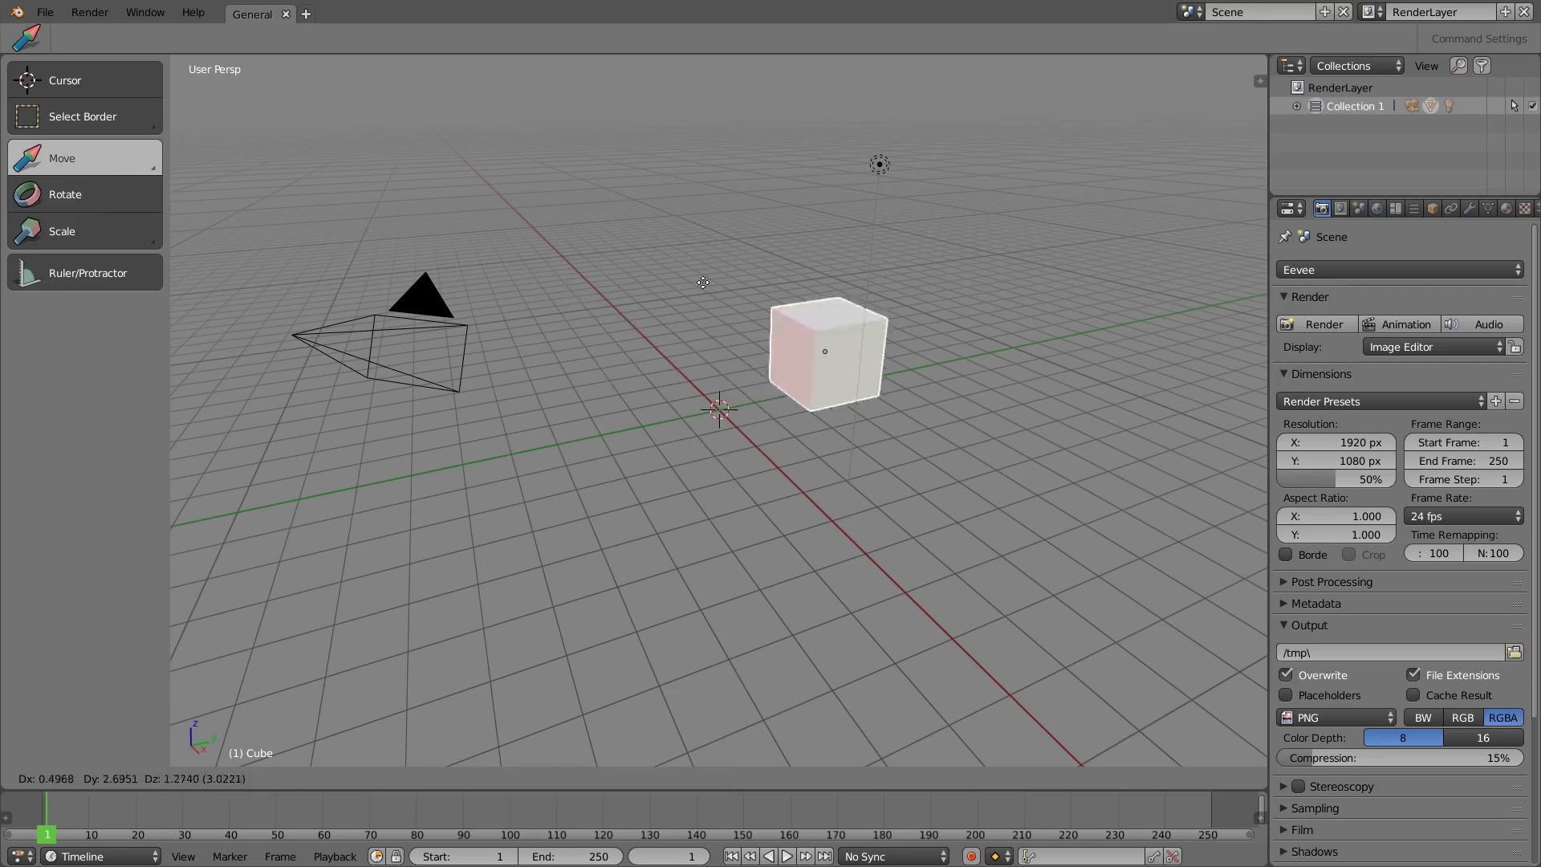
click(588, 346)
Step: Switch to the Rotate tool and try rotating the cube freely in the view
click(83, 195)
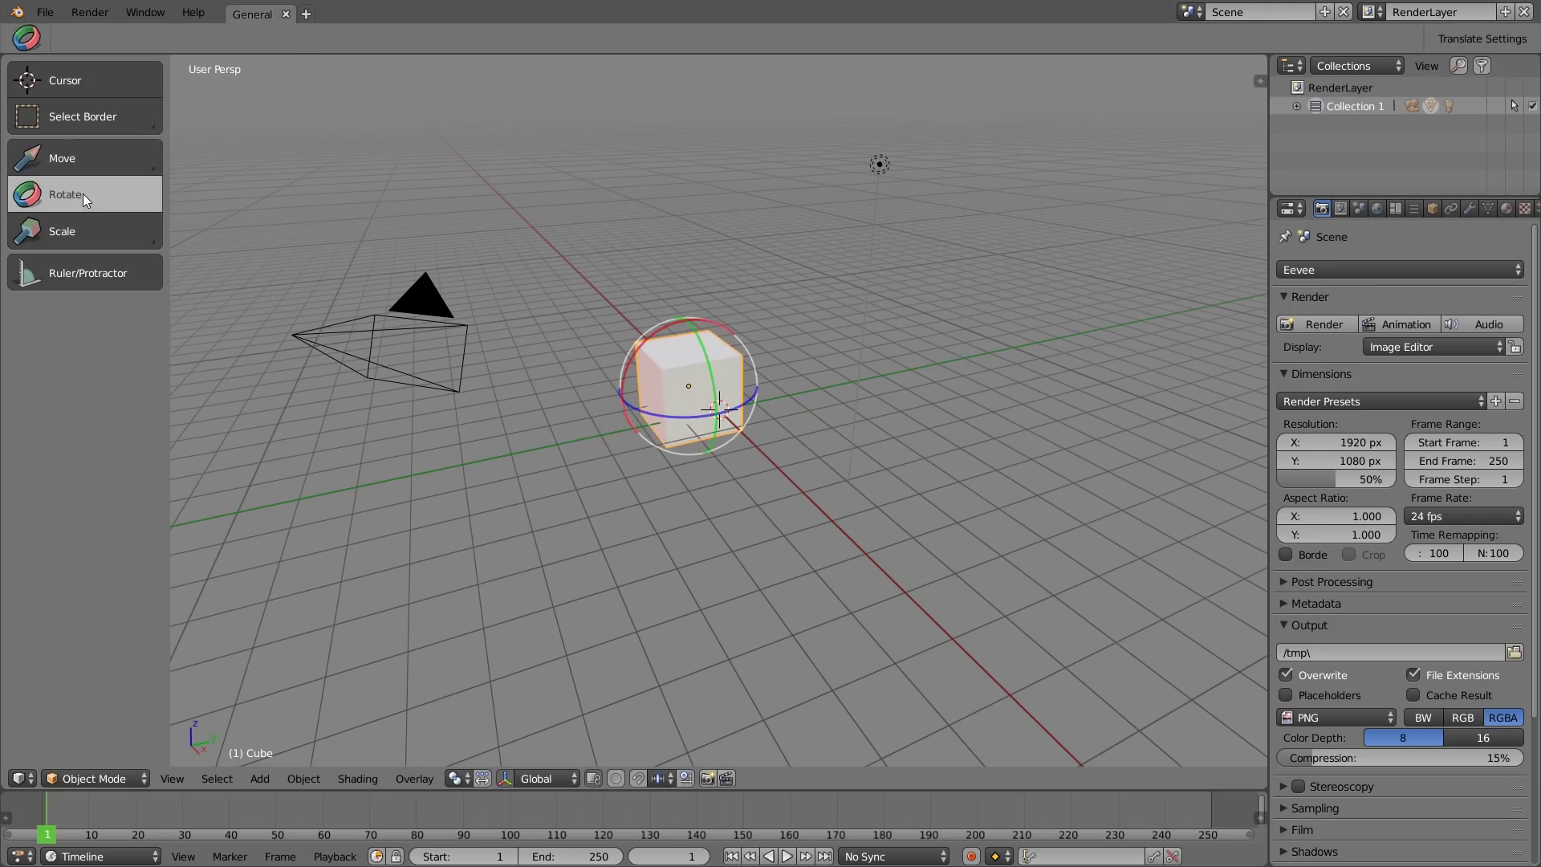
key(r)
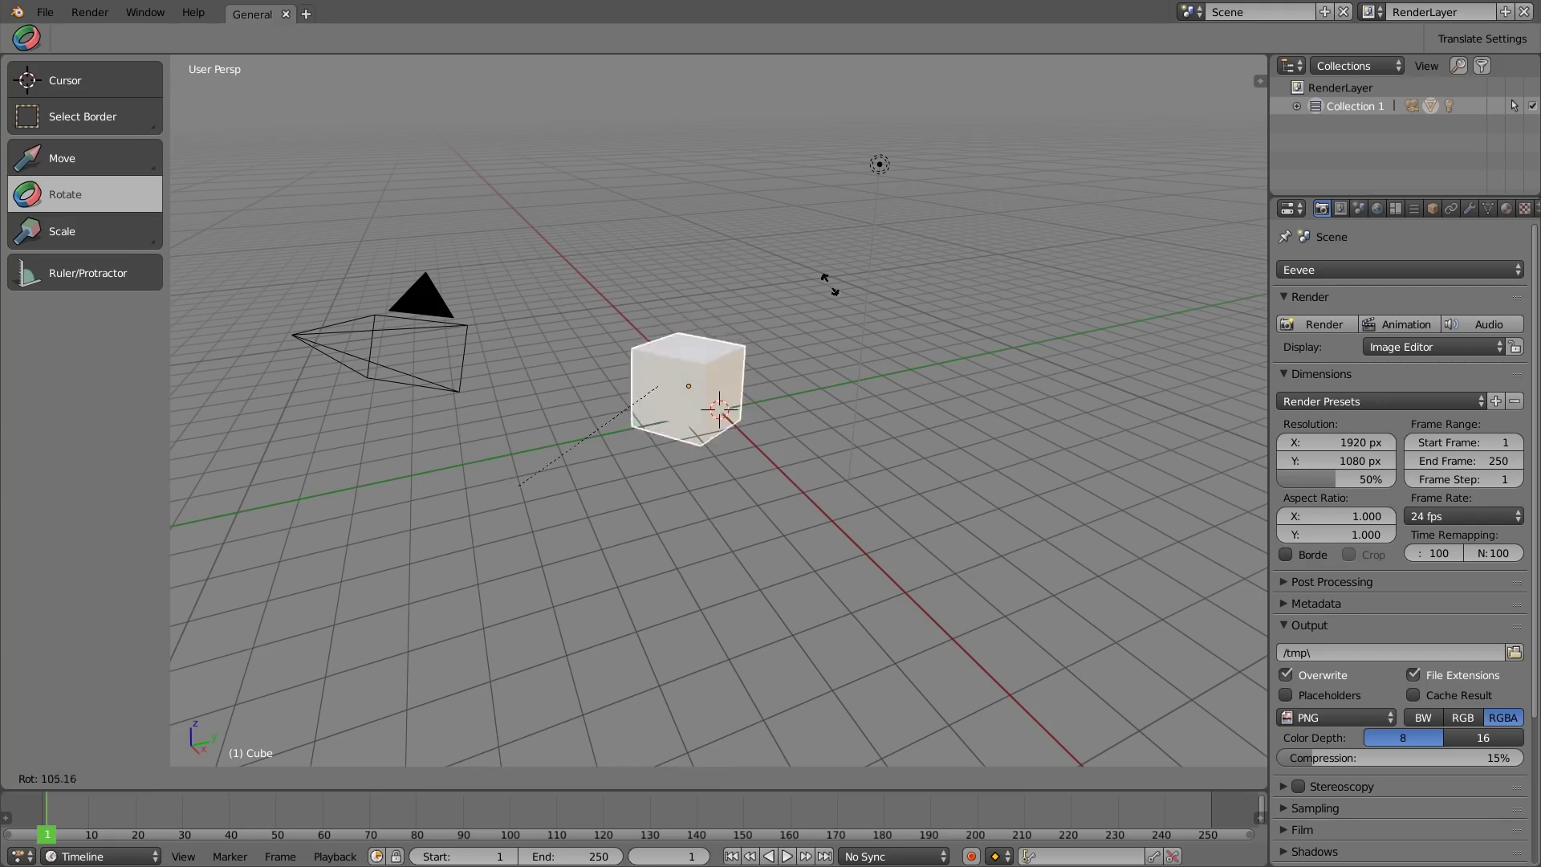
click(625, 264)
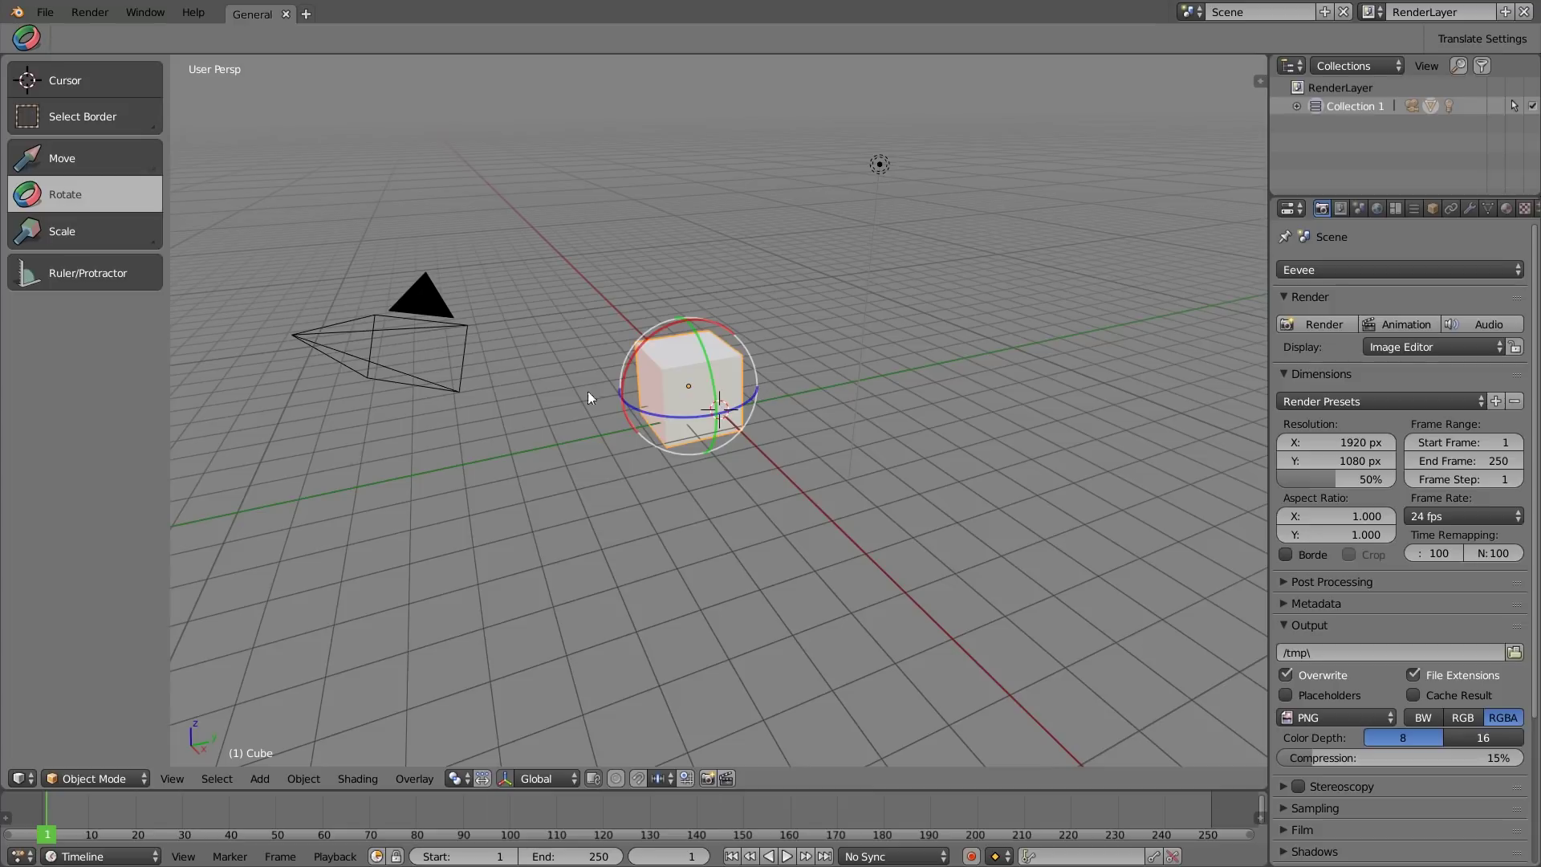
Step: Switch the viewport shading to Rendered and widen the properties editor
scroll(671, 396, up, 4)
middle_drag(561, 392, 1017, 400)
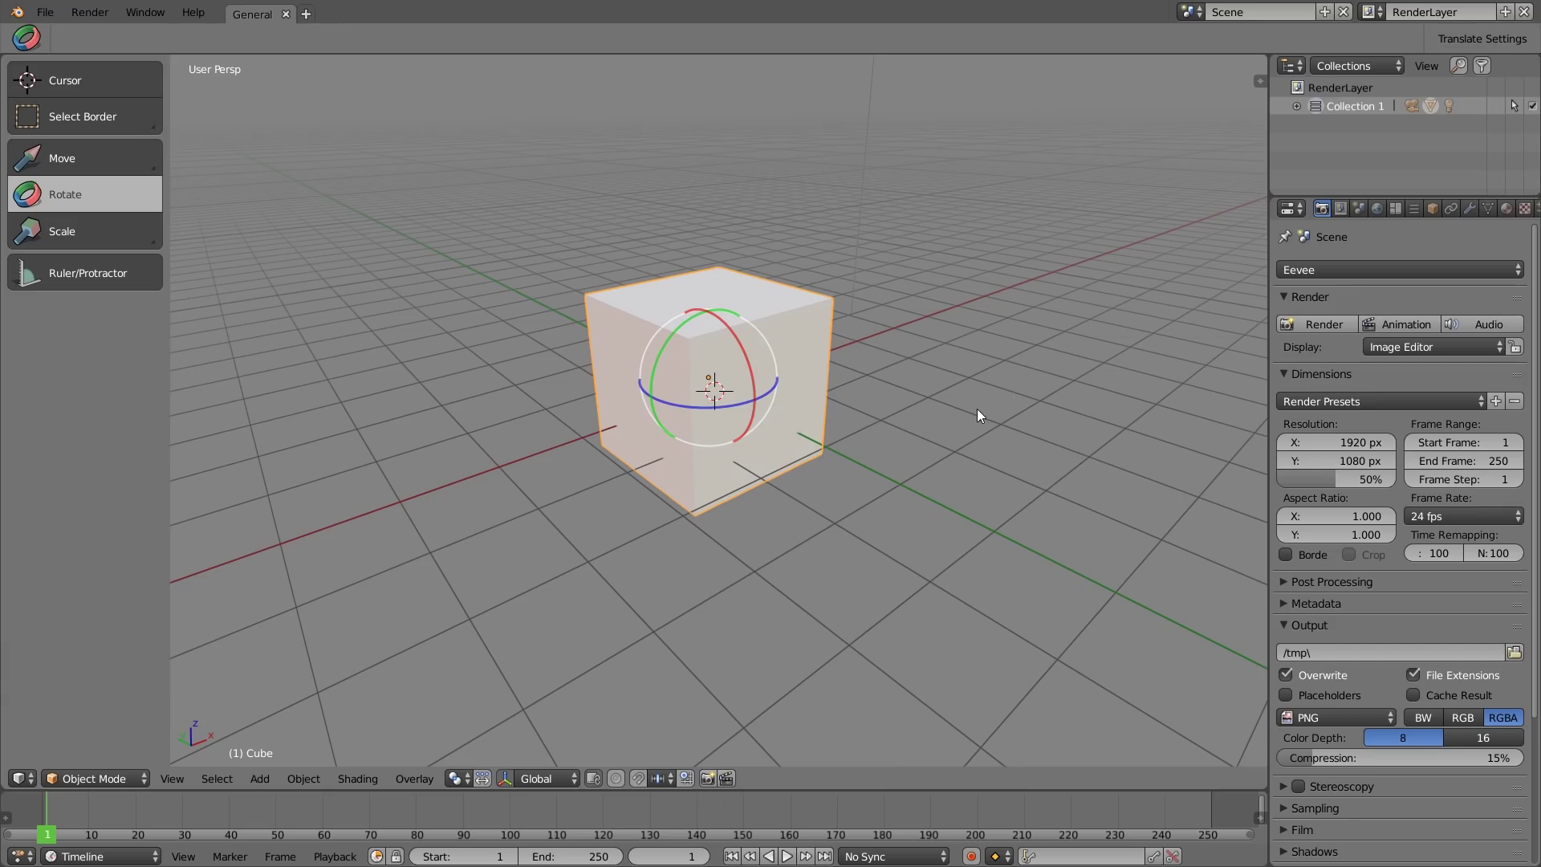
click(342, 778)
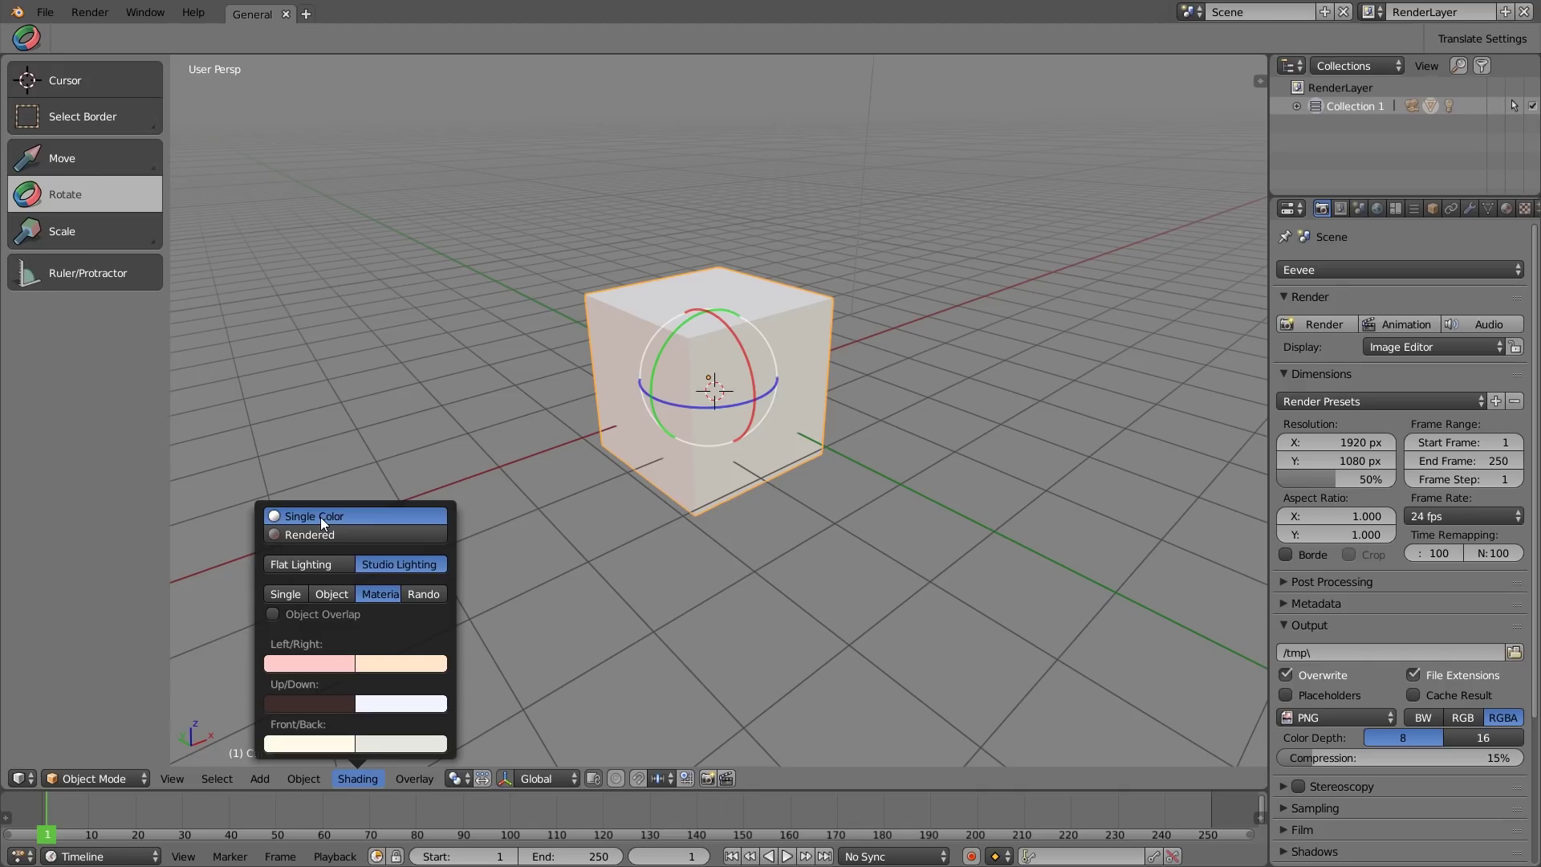
click(292, 533)
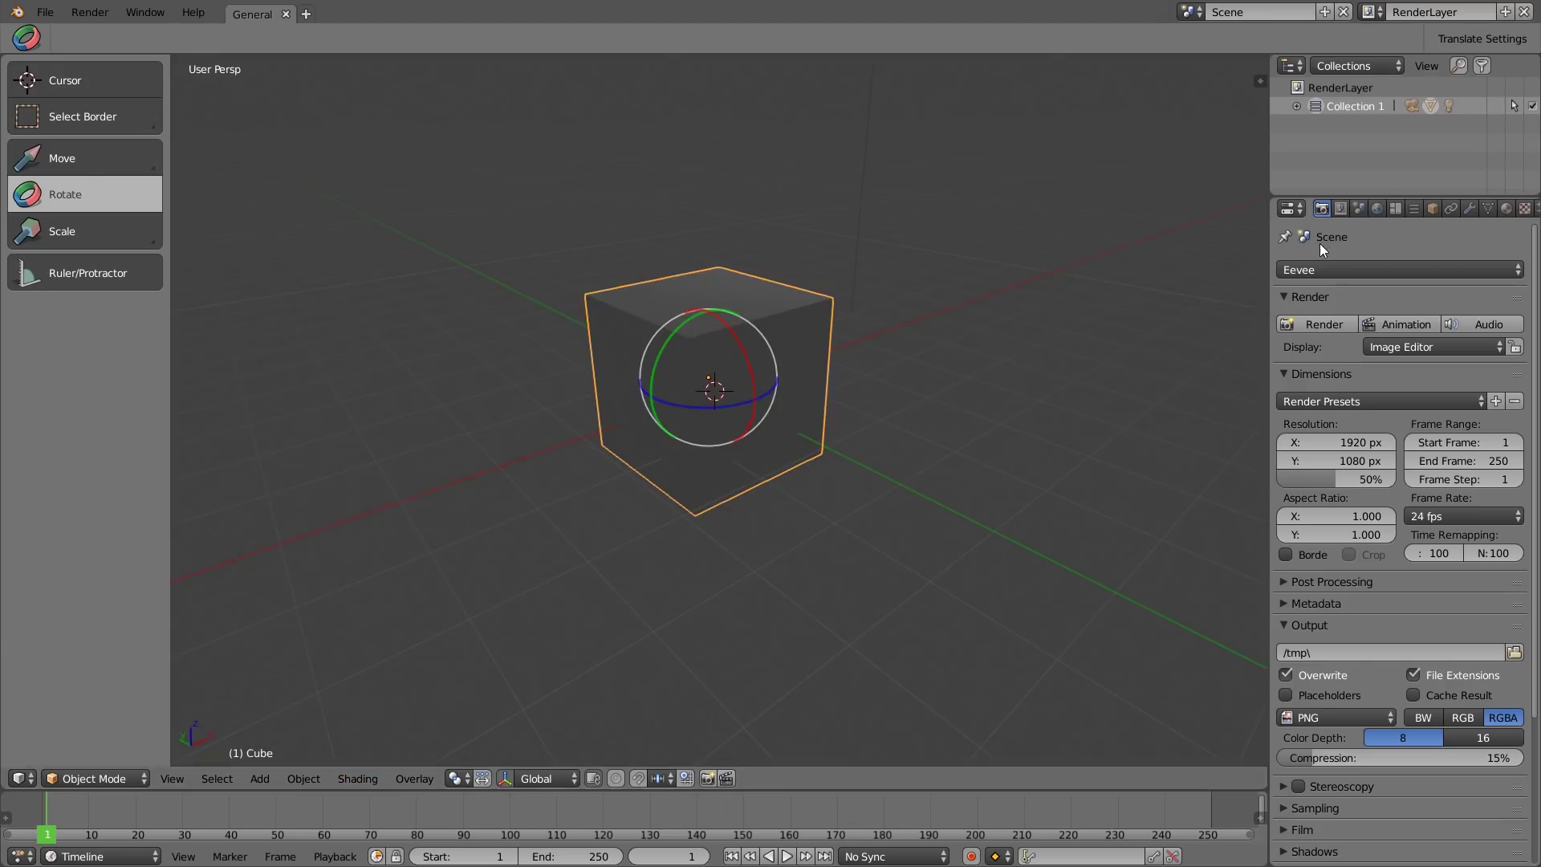
drag(1269, 273, 1216, 272)
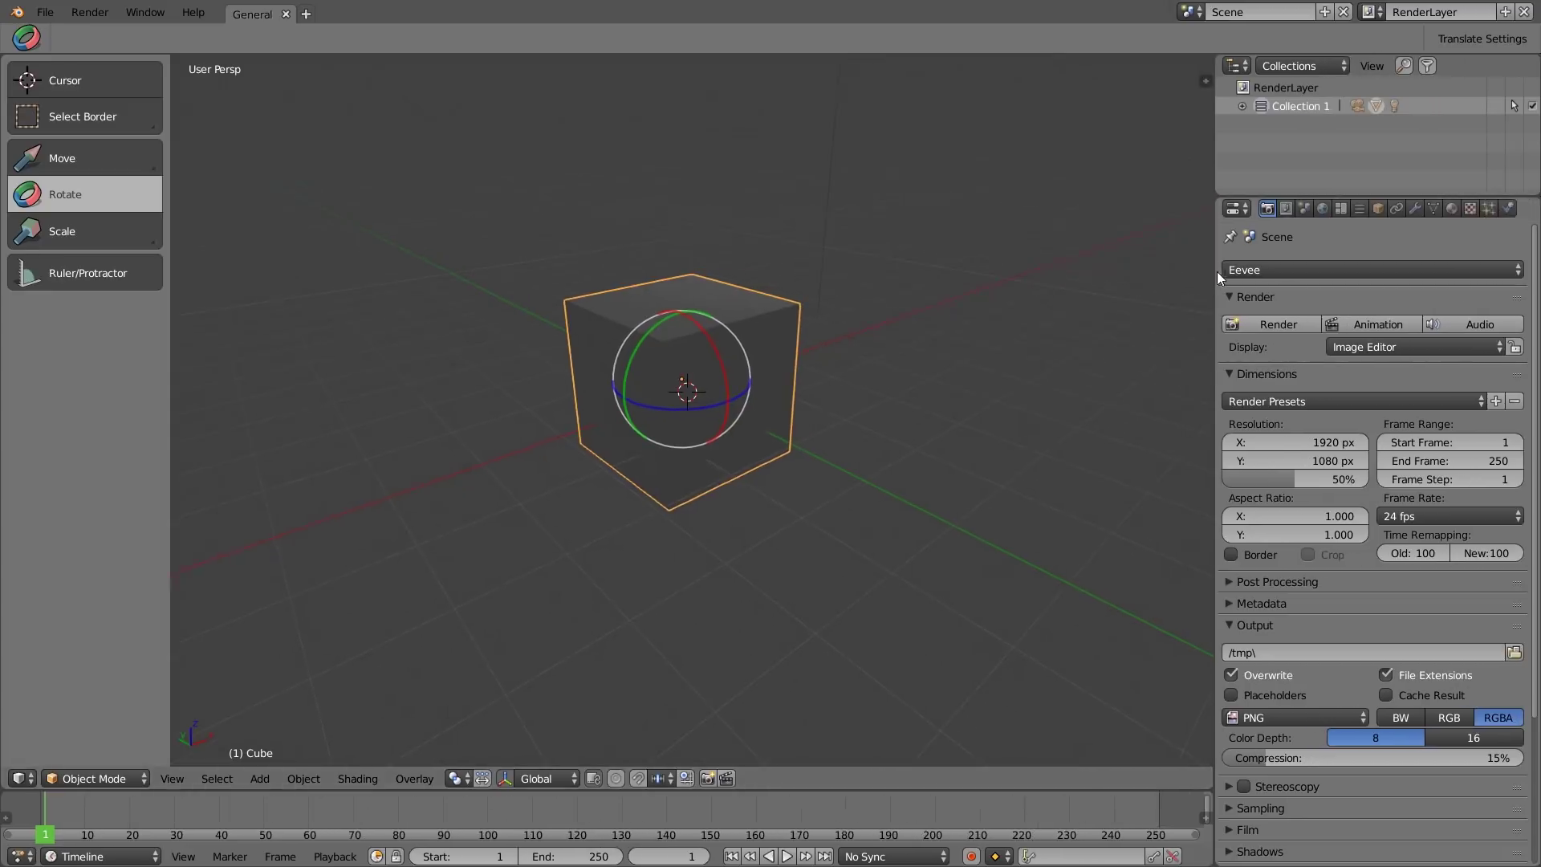
Step: Change the scene's render engine to Clay
mouse_move(785, 347)
middle_down()
mouse_move(614, 351)
mouse_move(763, 358)
middle_up()
scroll(614, 351, down, 3)
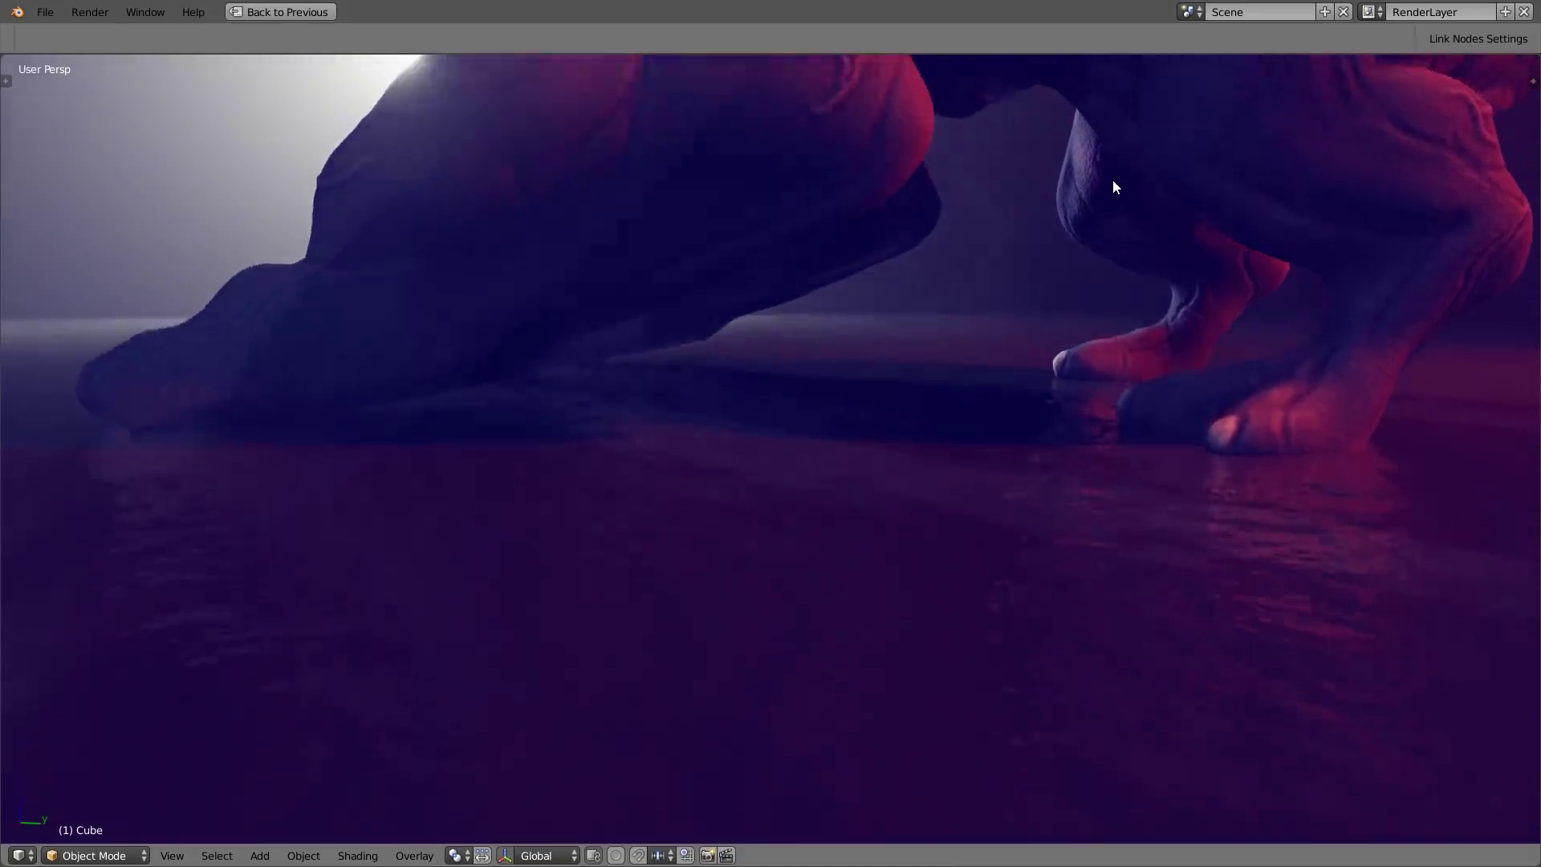
shift+middle_drag(1111, 214, 1087, 395)
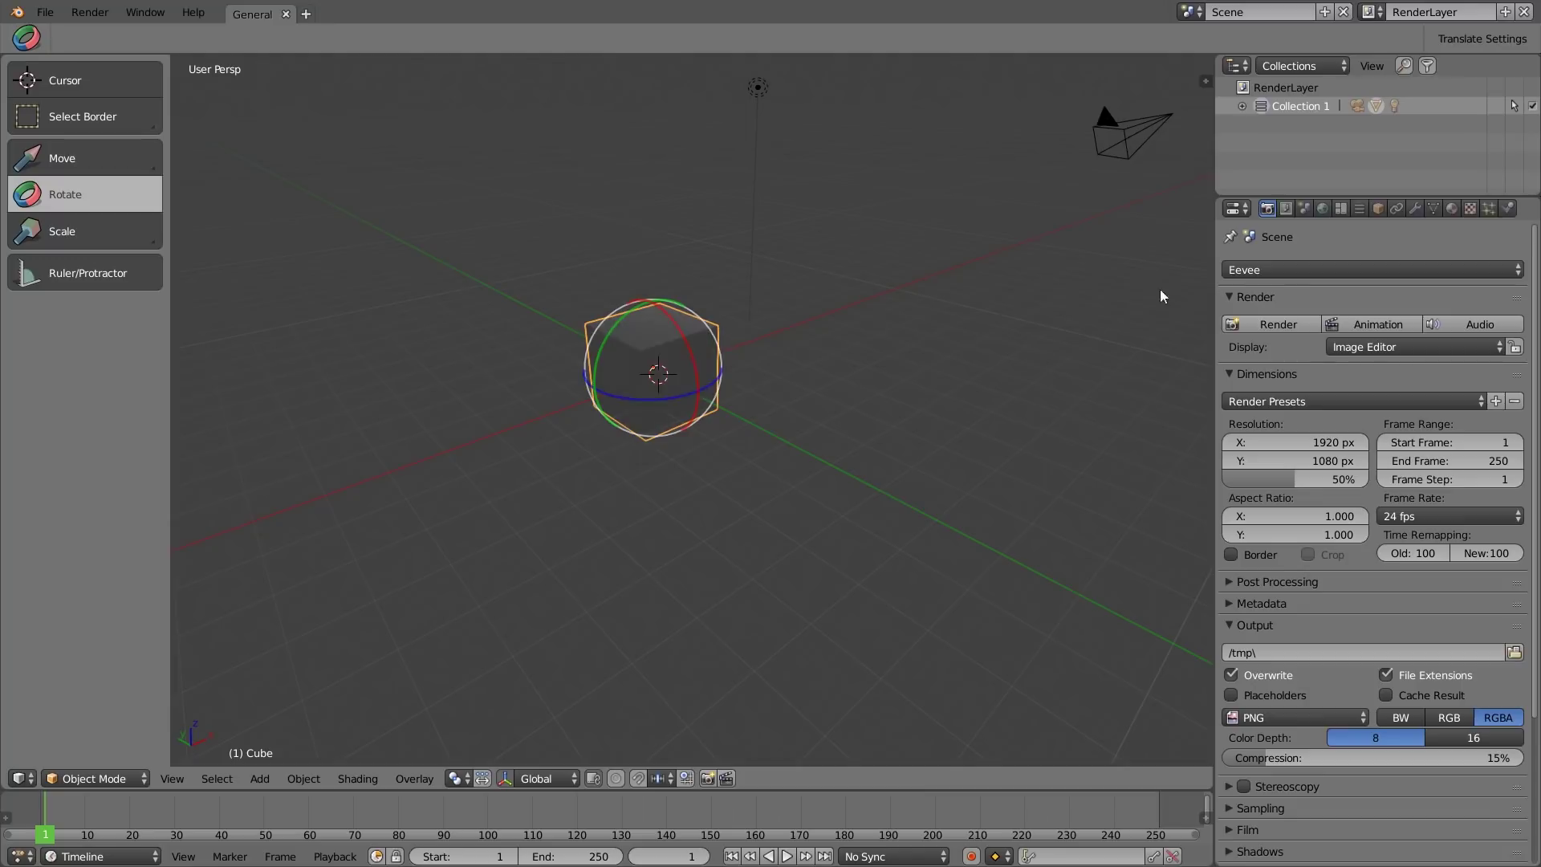
click(1252, 270)
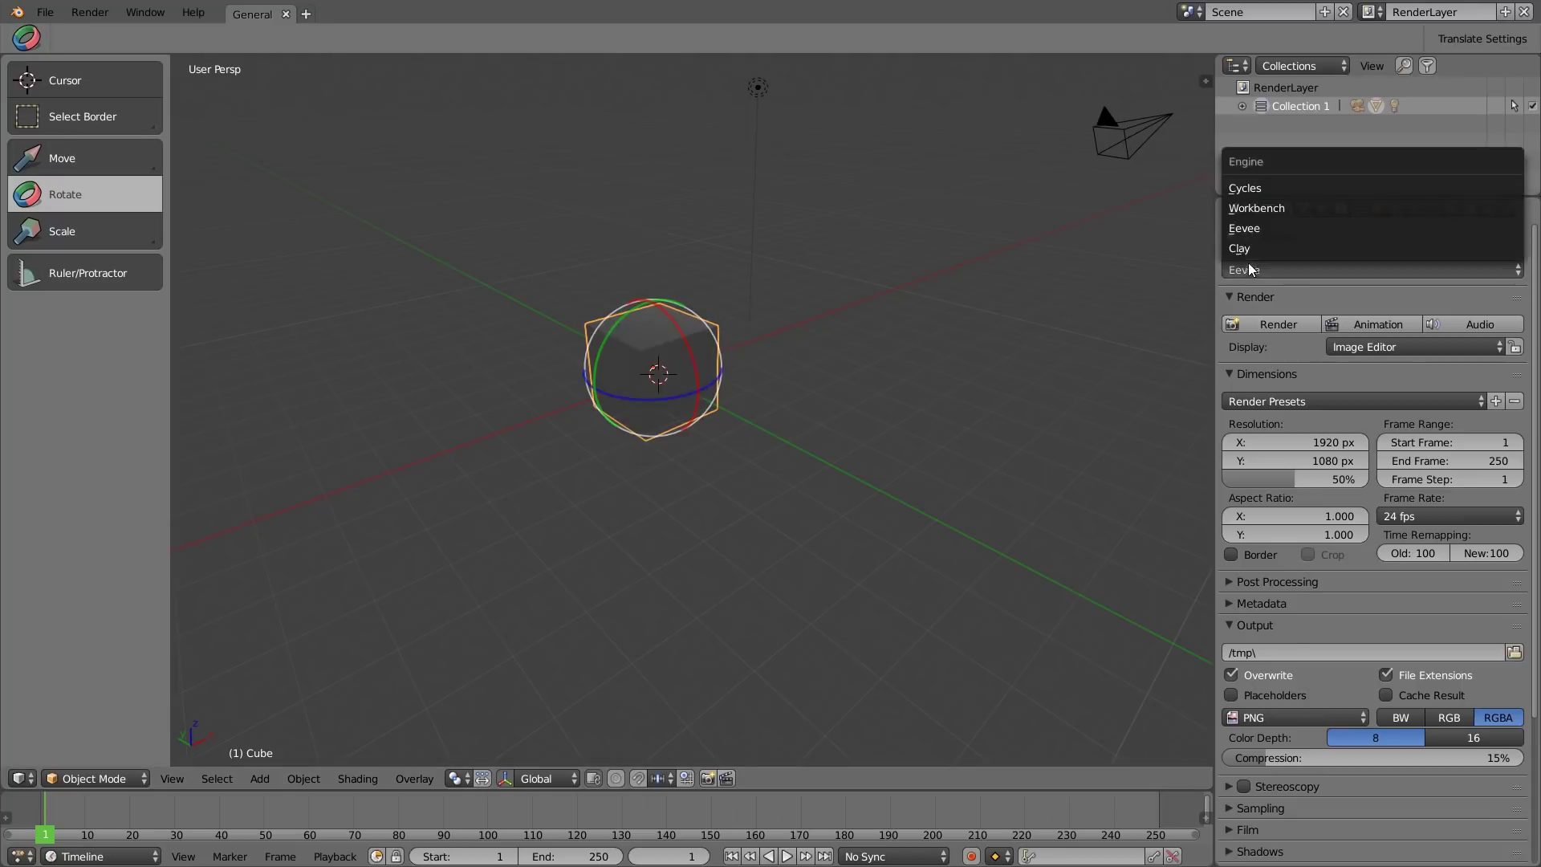
click(1238, 254)
scroll(660, 286, up, 5)
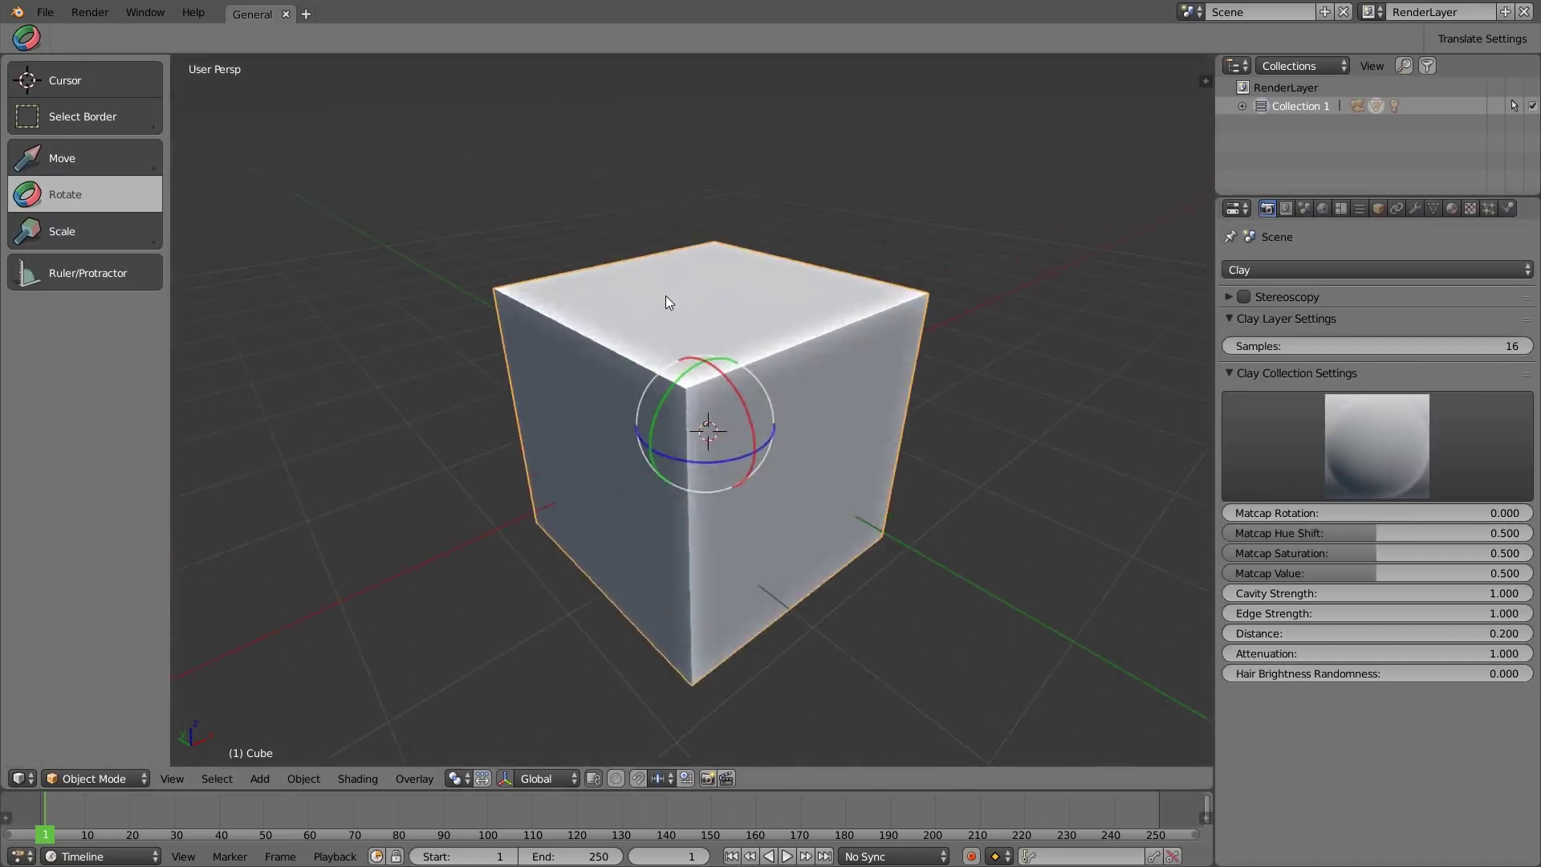
mouse_move(672, 297)
middle_down()
mouse_move(841, 273)
mouse_move(702, 304)
middle_up()
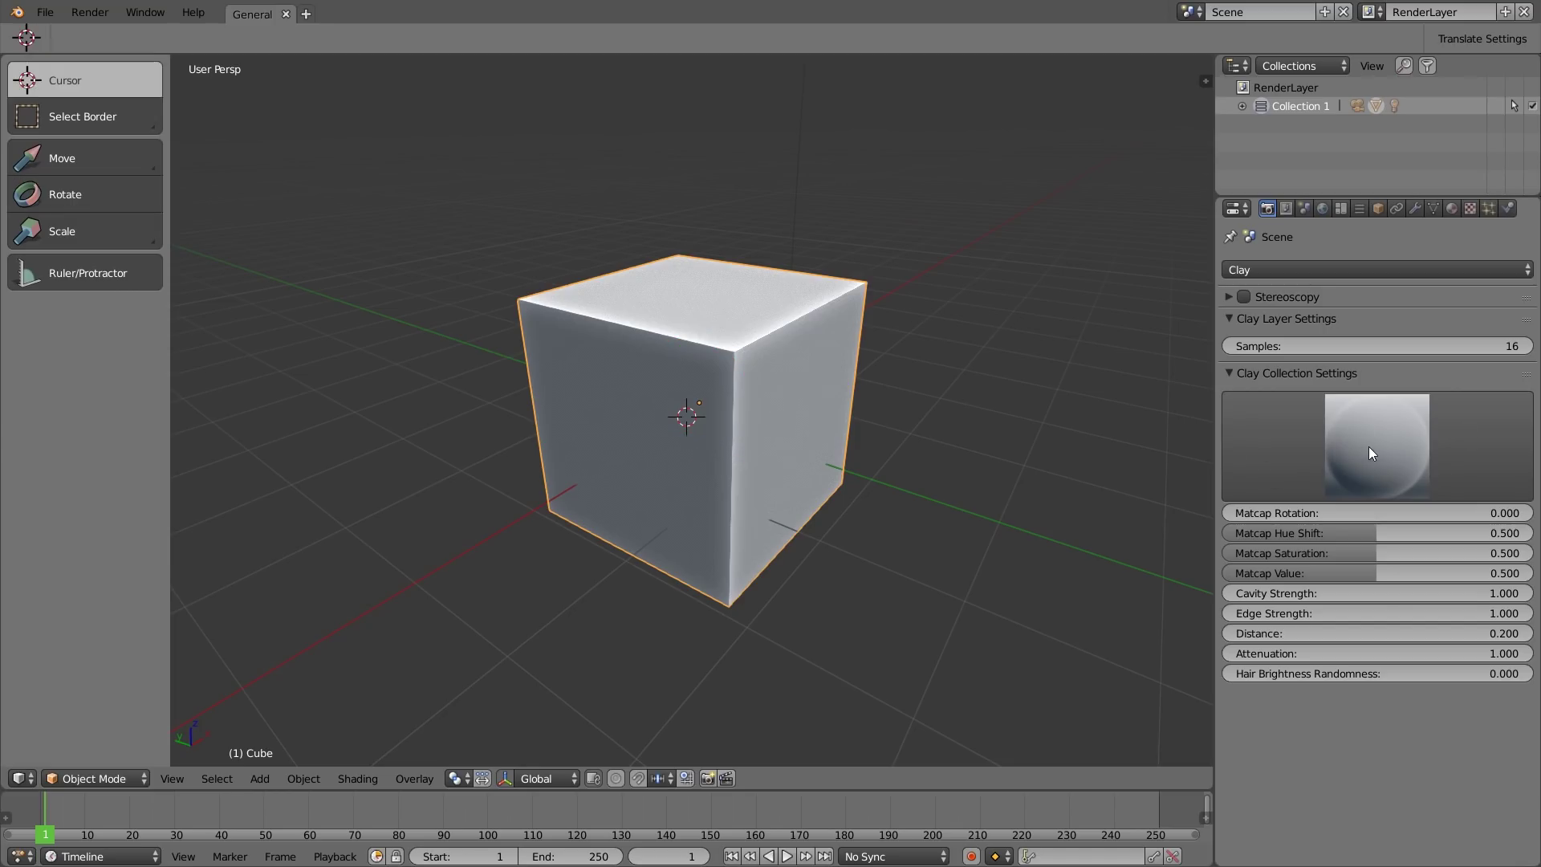
Step: Try the pink matcap for the clay shading, and settle on the matte dark red one
click(1369, 446)
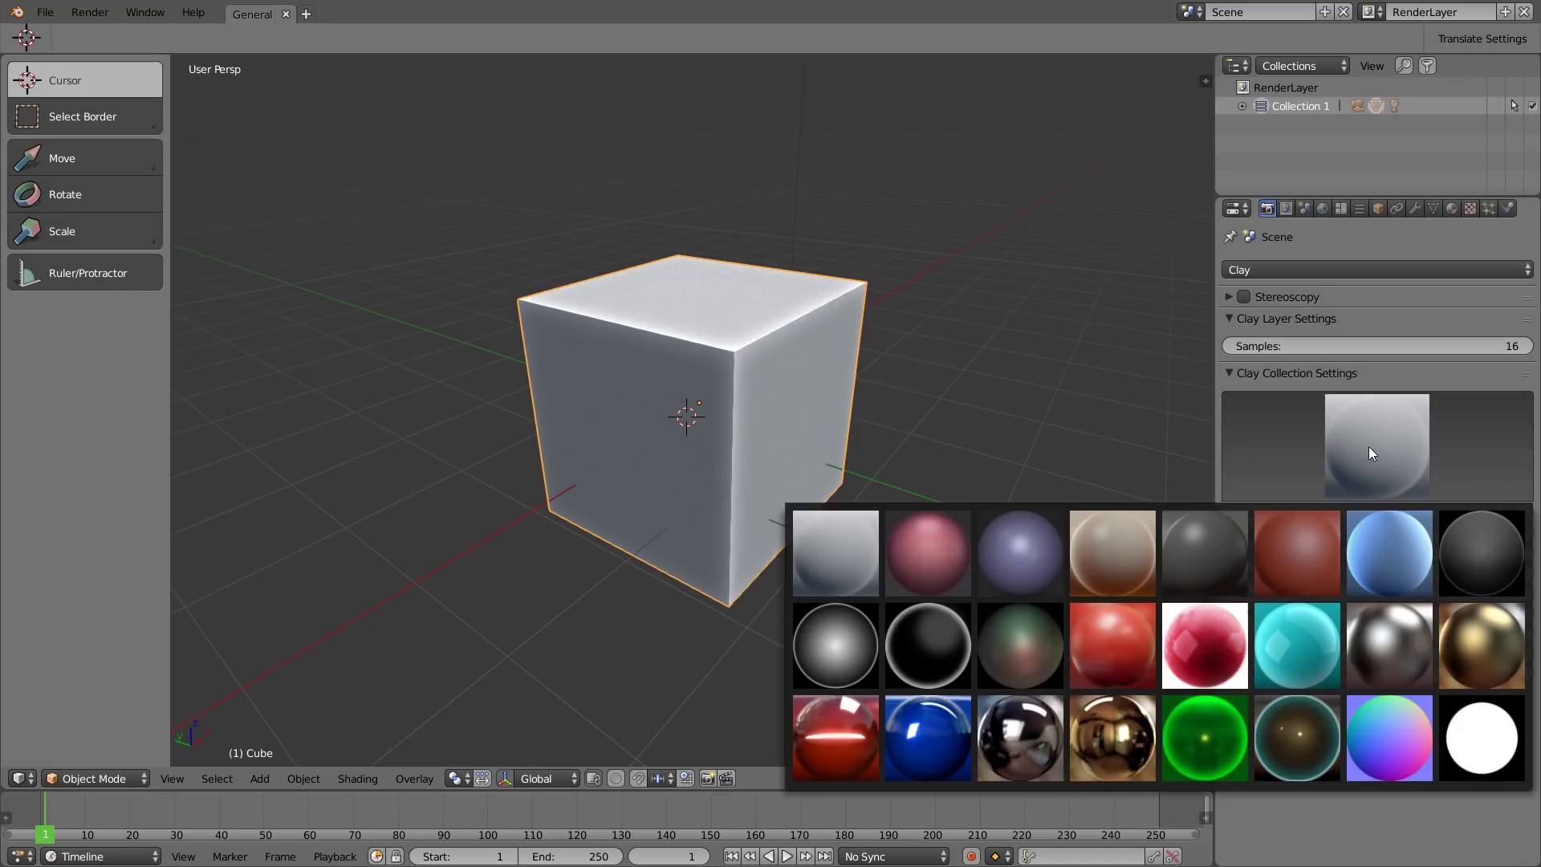
click(927, 554)
click(1377, 448)
click(1296, 553)
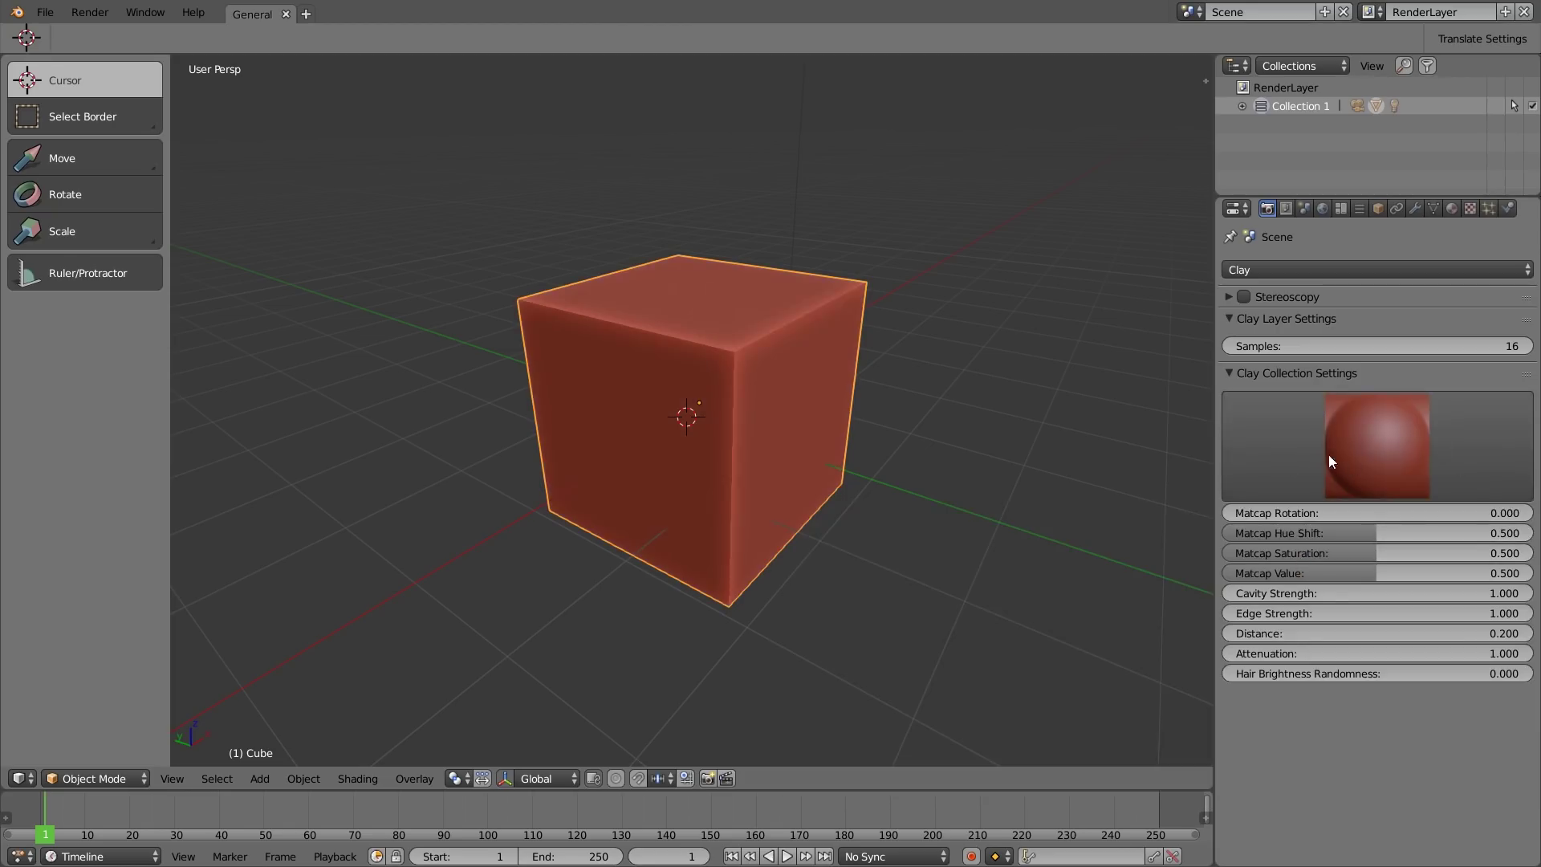
middle_drag(966, 469, 1043, 474)
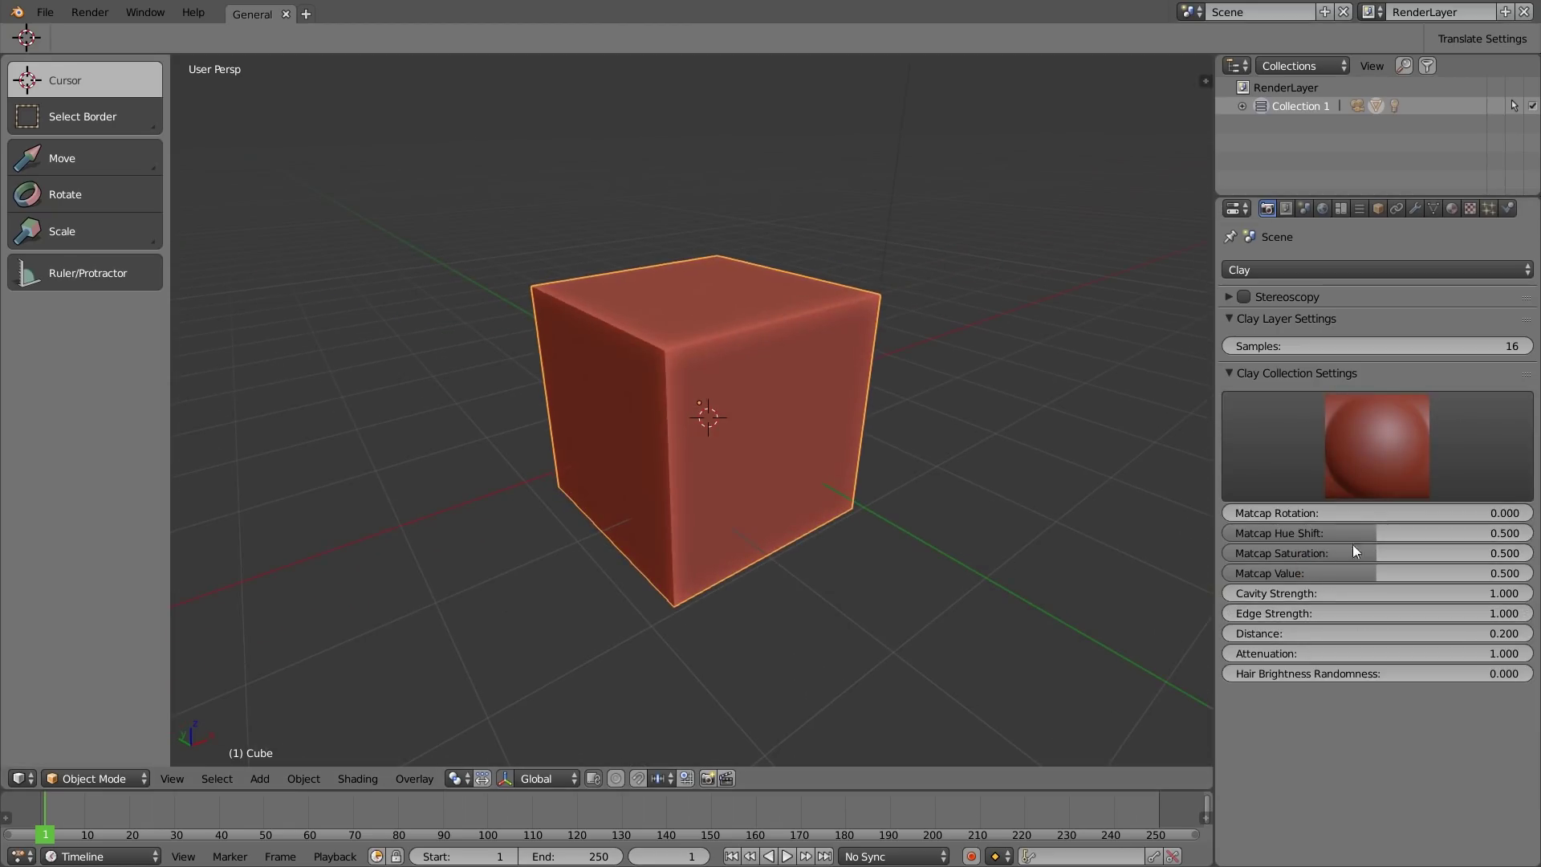
Step: Try matcap rotation 0.273, hue shift 0.447 and saturation 0.285, and vary the cavity and edge strengths before setting both back to 1
mouse_move(1332, 513)
mouse_down()
mouse_move(1364, 513)
mouse_move(1316, 533)
mouse_move(1370, 553)
mouse_up()
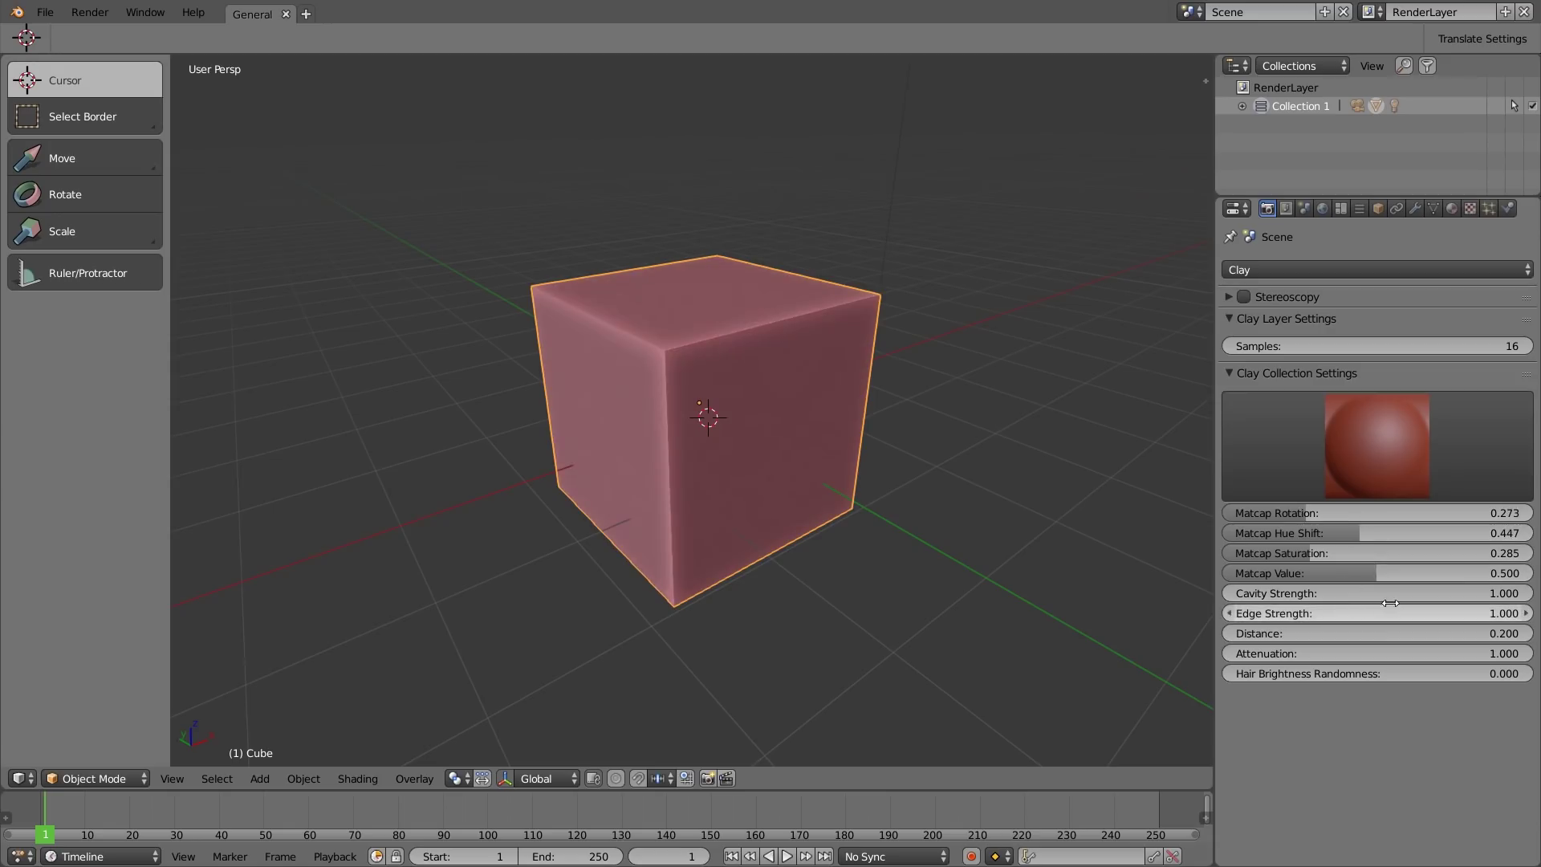
mouse_move(1353, 596)
mouse_down()
mouse_move(1425, 595)
mouse_move(1468, 617)
mouse_move(1419, 616)
mouse_up()
click(1419, 617)
text(1)
key(Return)
click(1405, 594)
text(1)
key(Return)
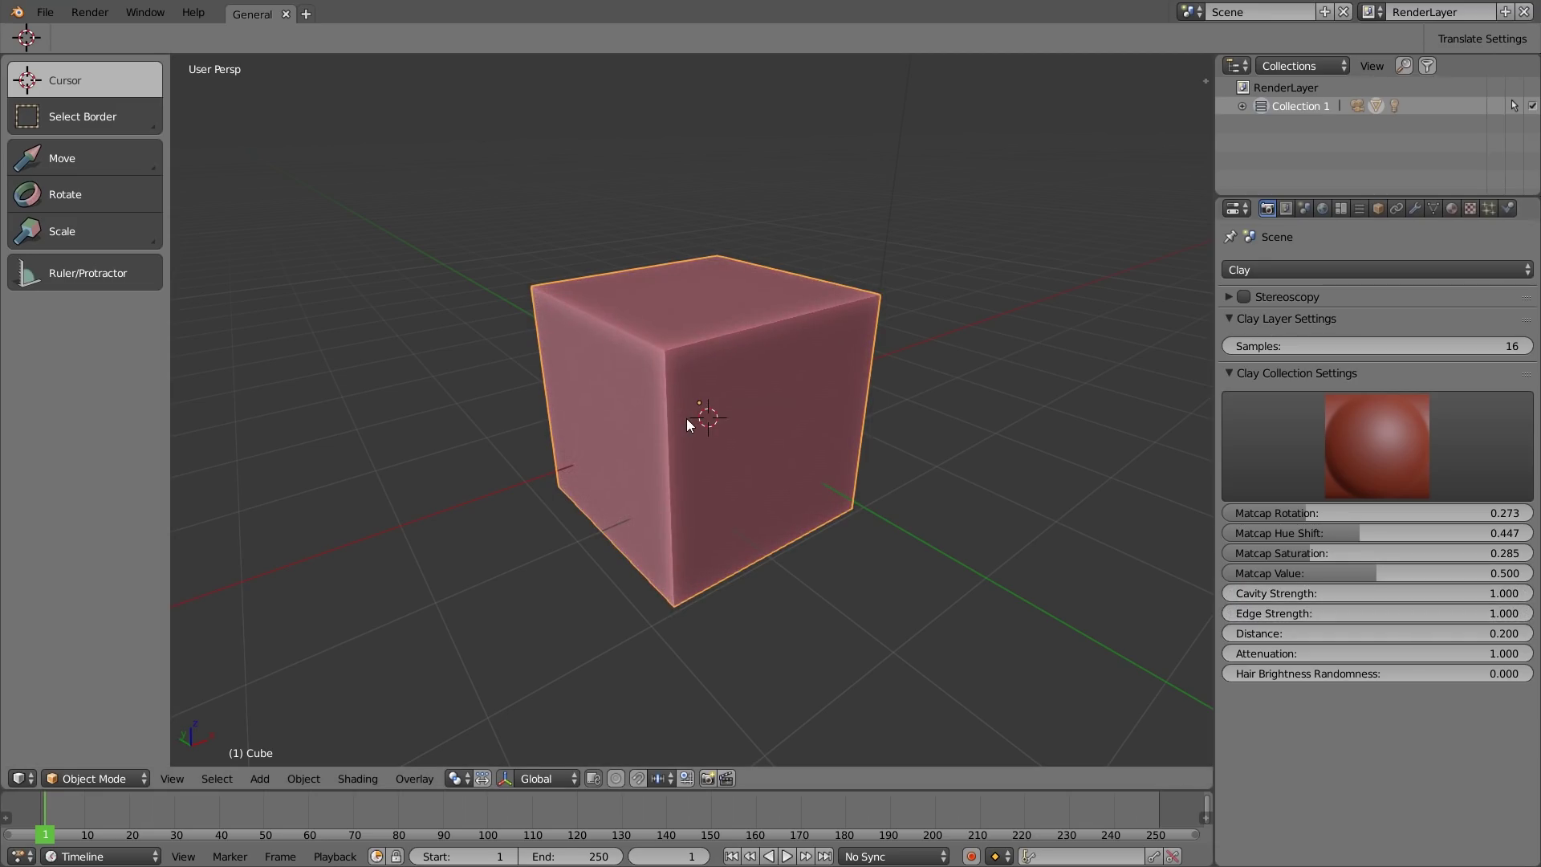
Step: Set the clay distance to 0.230 and the clay layer samples to 25
mouse_move(1372, 633)
mouse_down()
mouse_move(1420, 633)
mouse_move(1393, 633)
mouse_up()
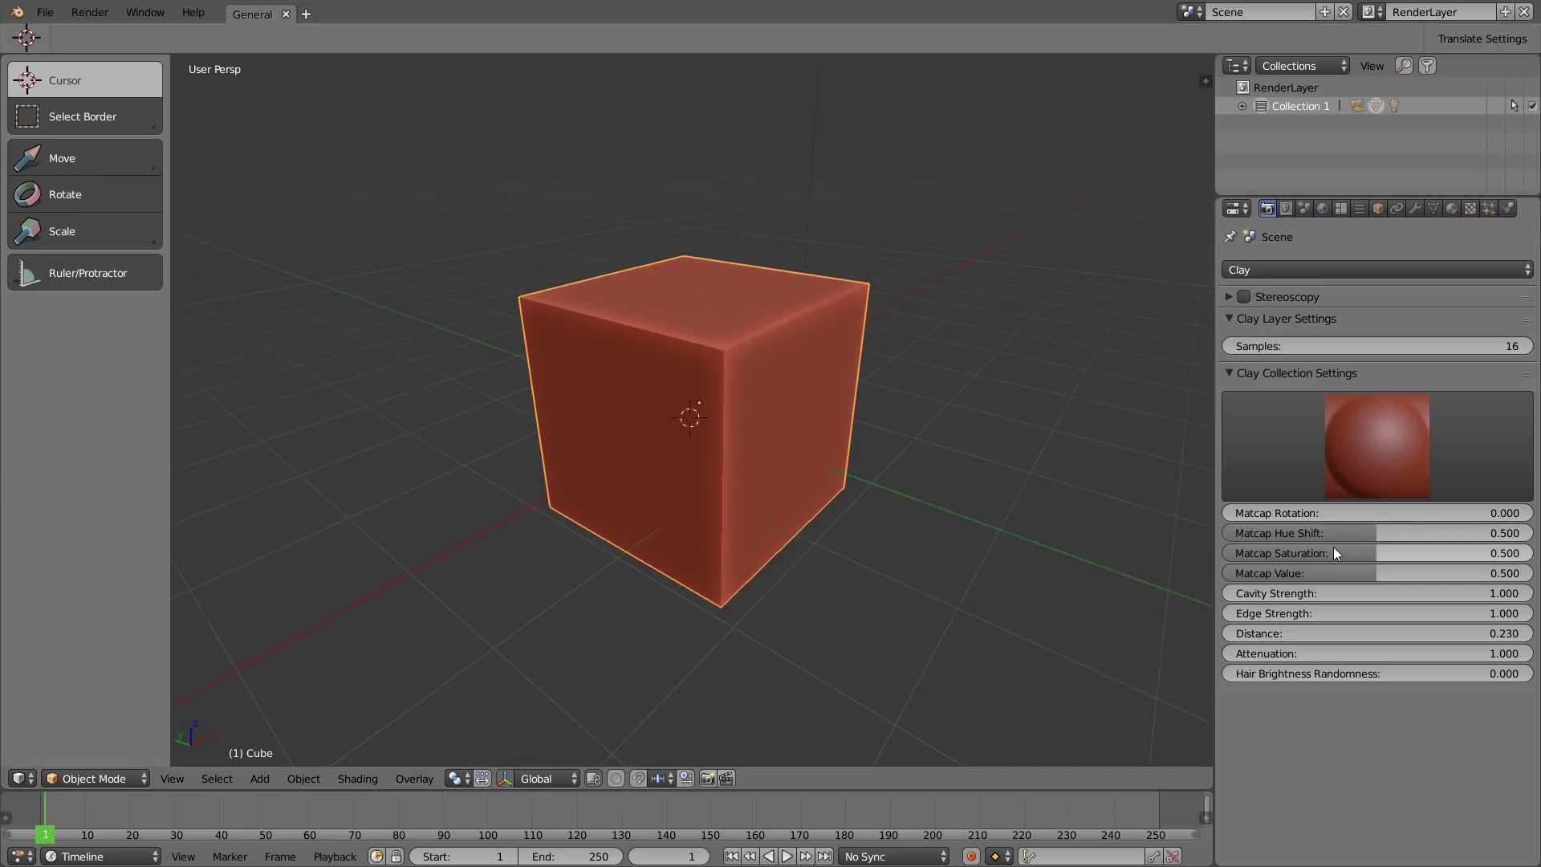
scroll(682, 348, up, 3)
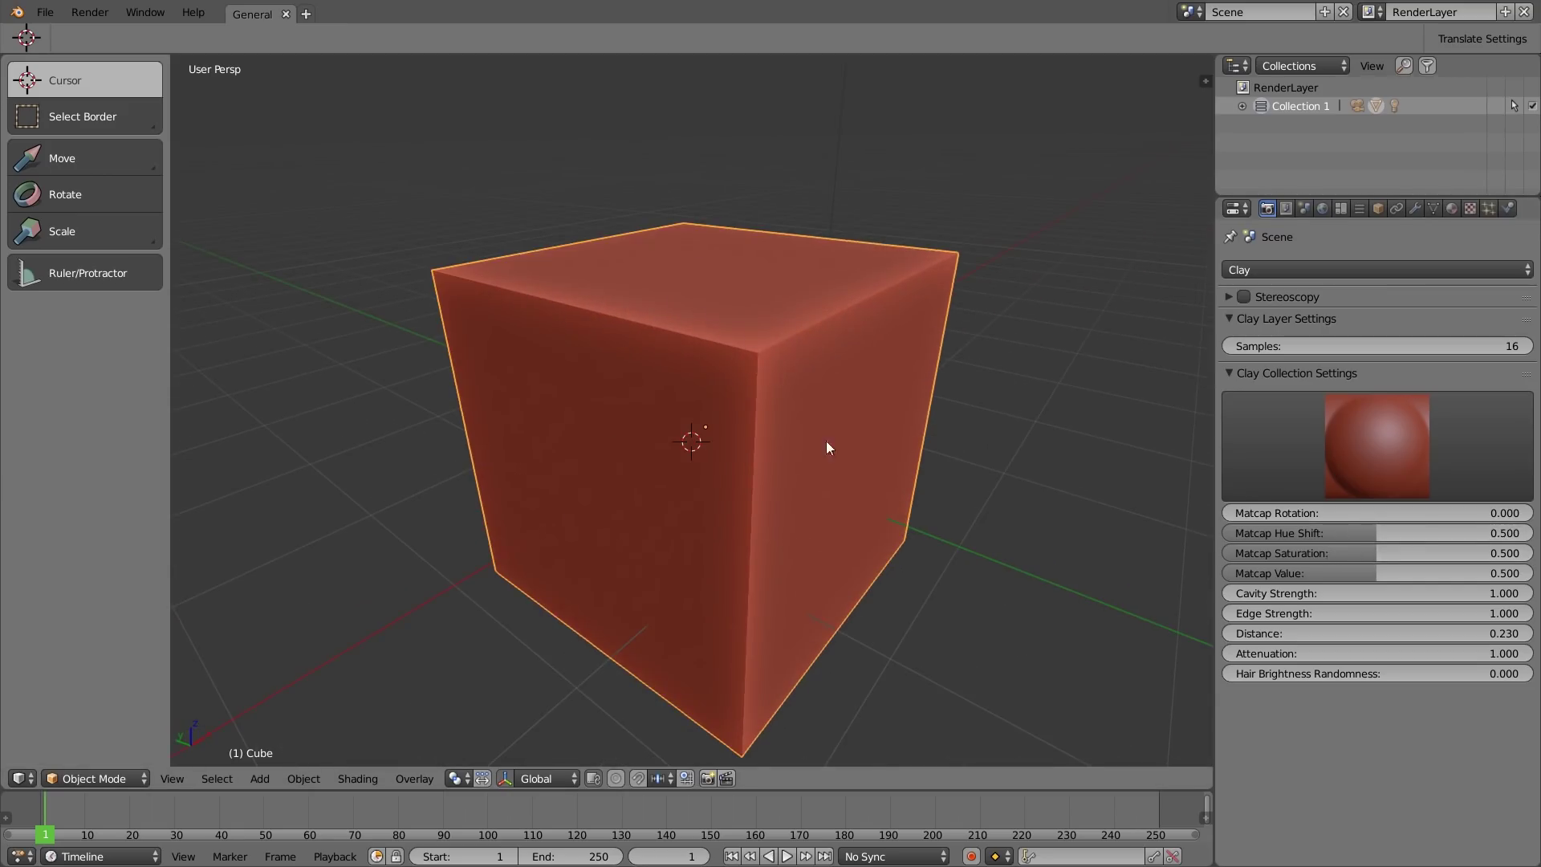
click(1391, 347)
text(25)
key(Return)
middle_drag(831, 358, 657, 409)
scroll(682, 404, down, 2)
scroll(682, 393, up, 3)
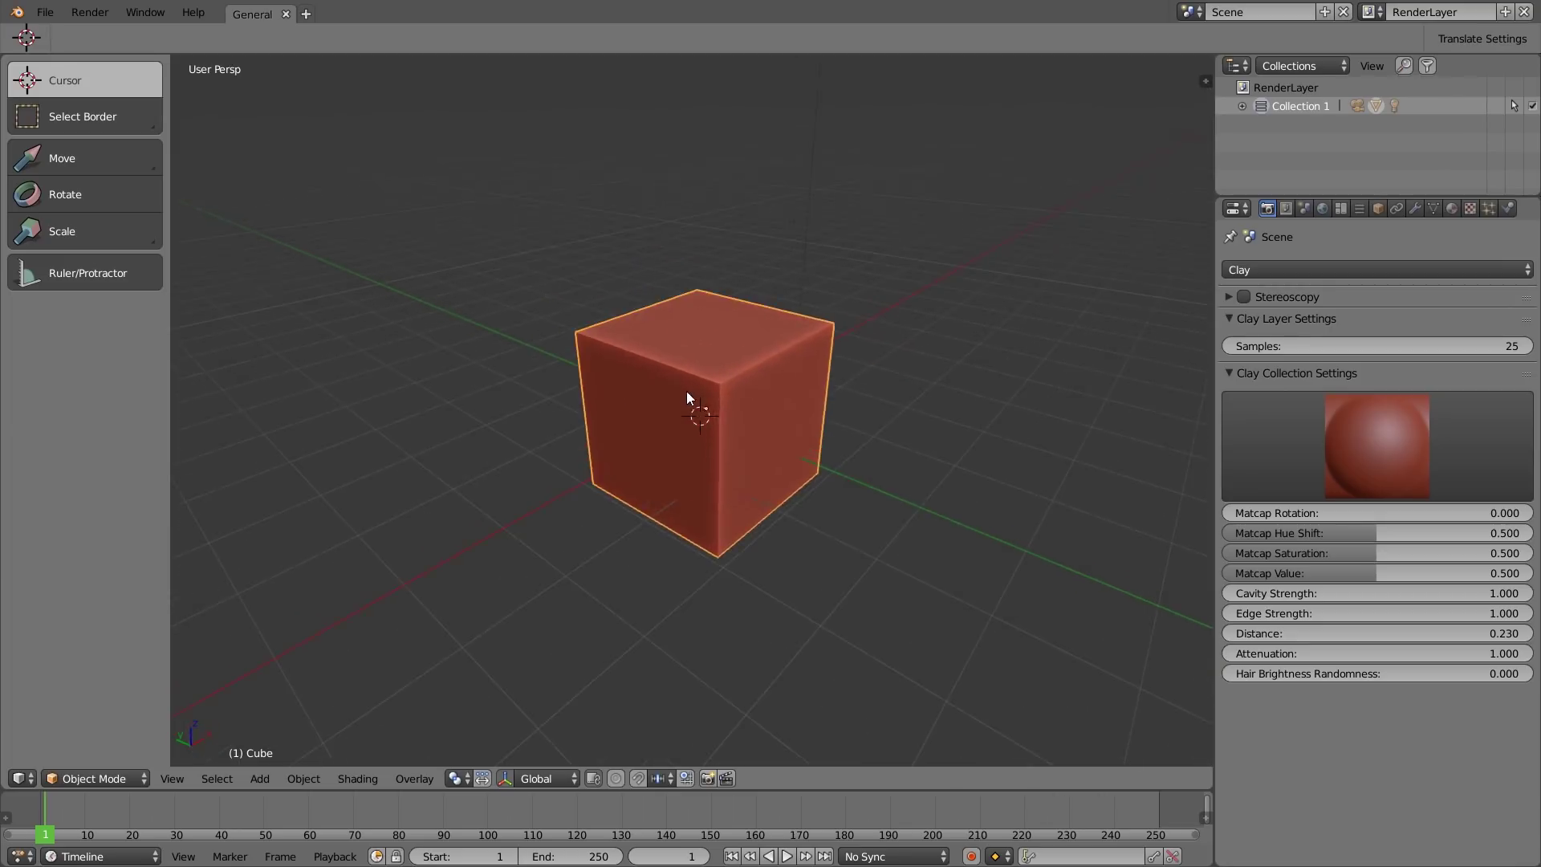
middle_drag(687, 394, 673, 388)
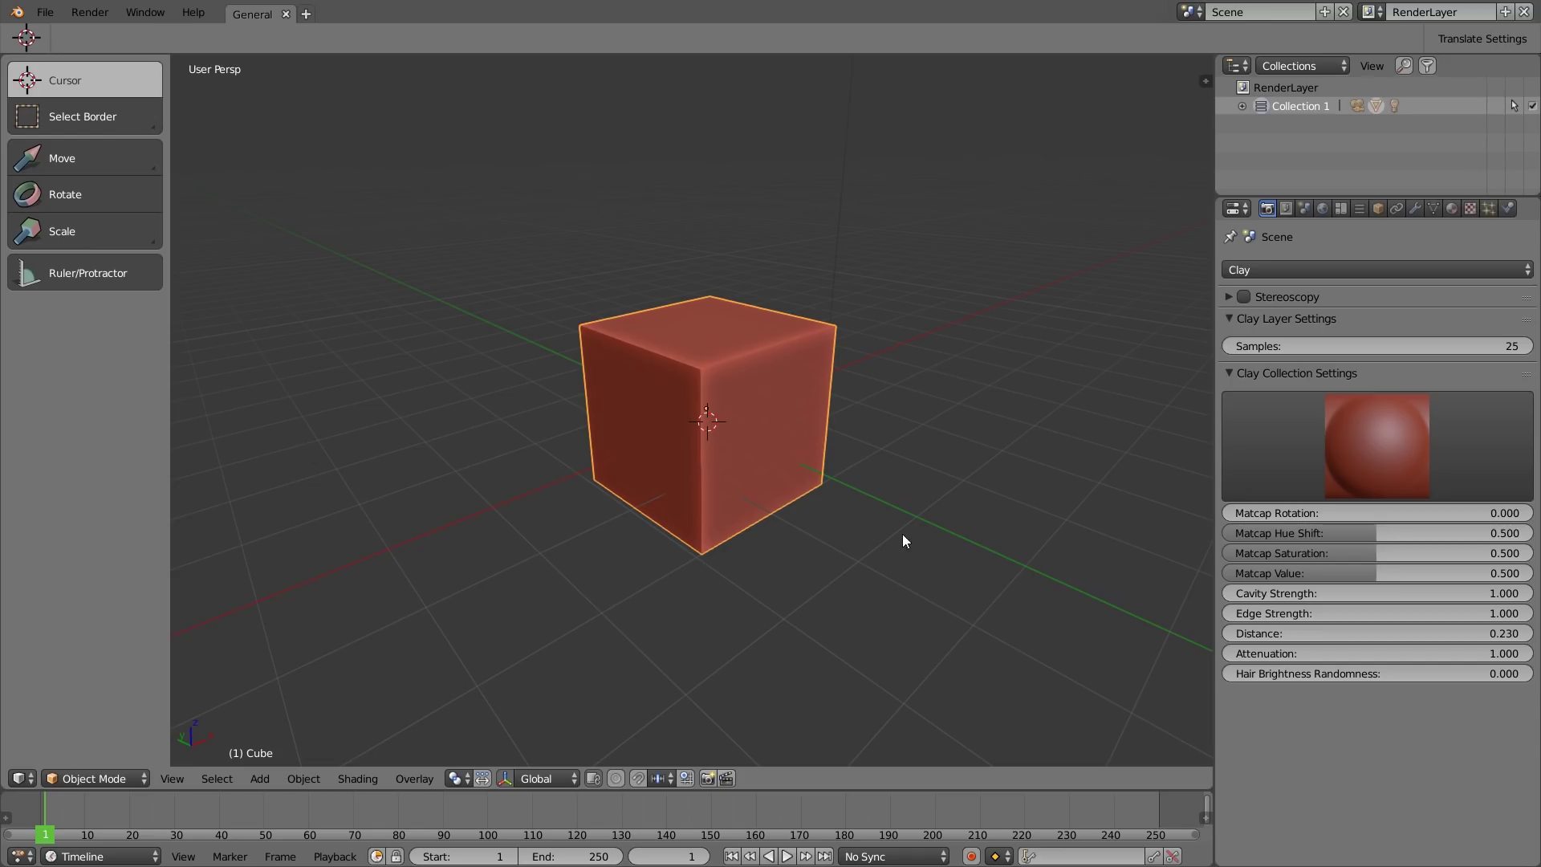
scroll(936, 542, down, 2)
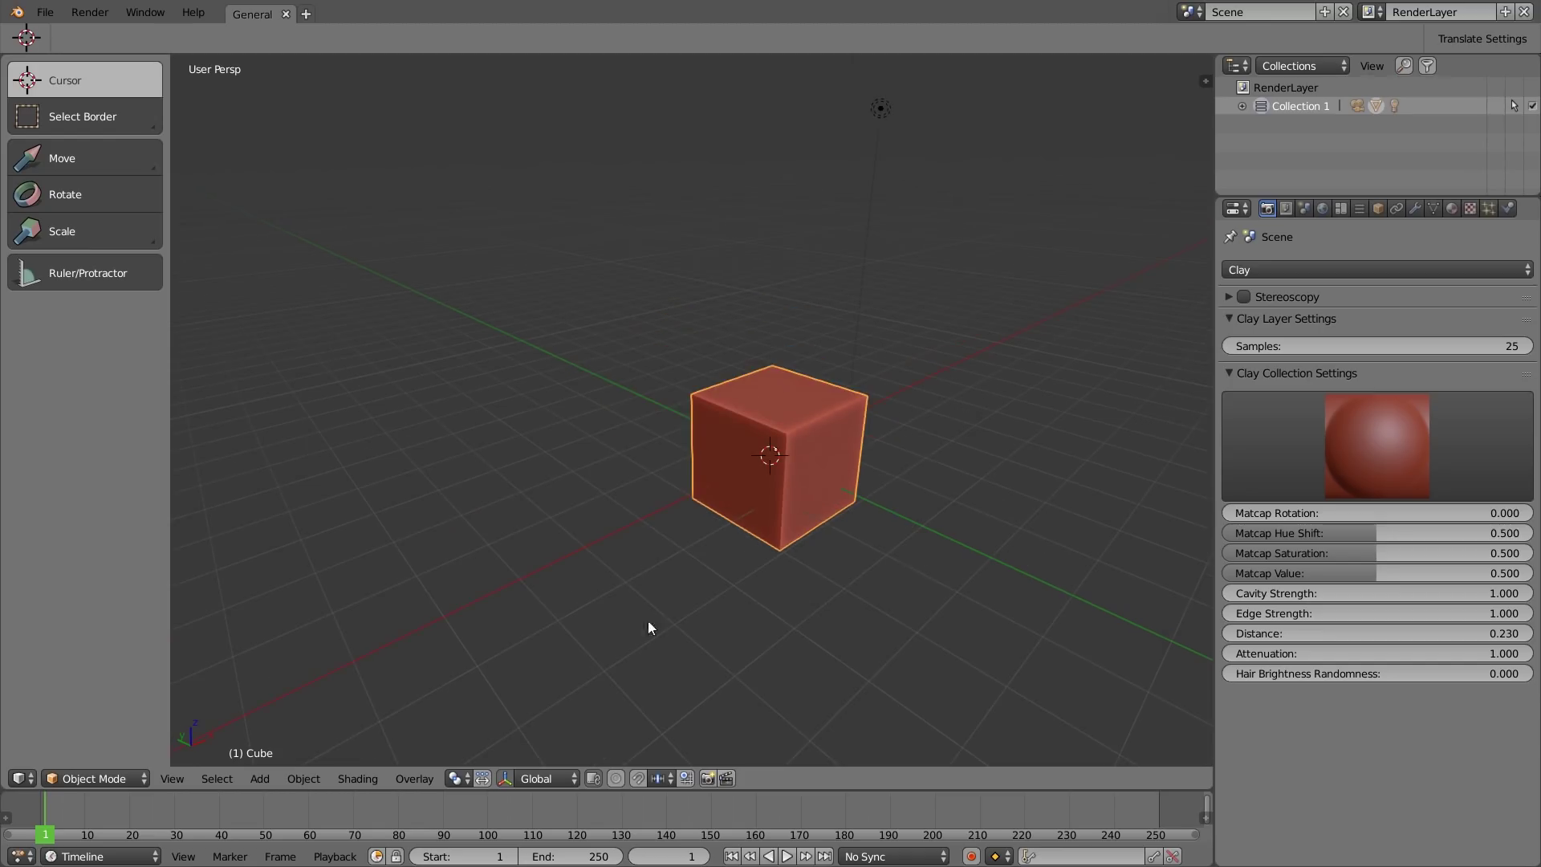
Step: Switch to Blender 2.79, collapse the 3D view's sidebar sections and look at the Display settings for comparison
click(413, 779)
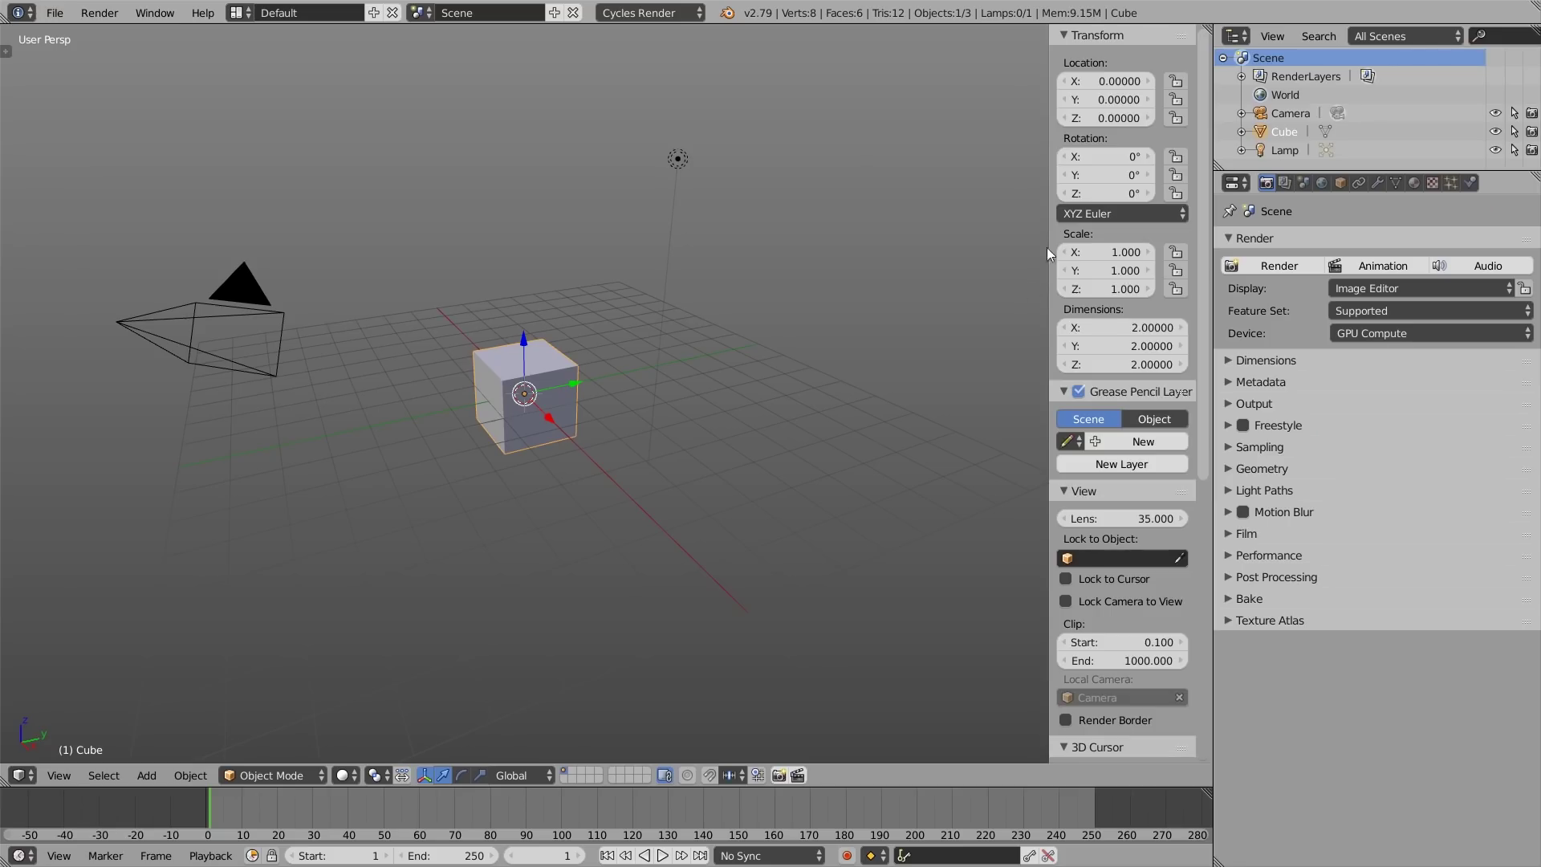
drag(1097, 35, 1121, 479)
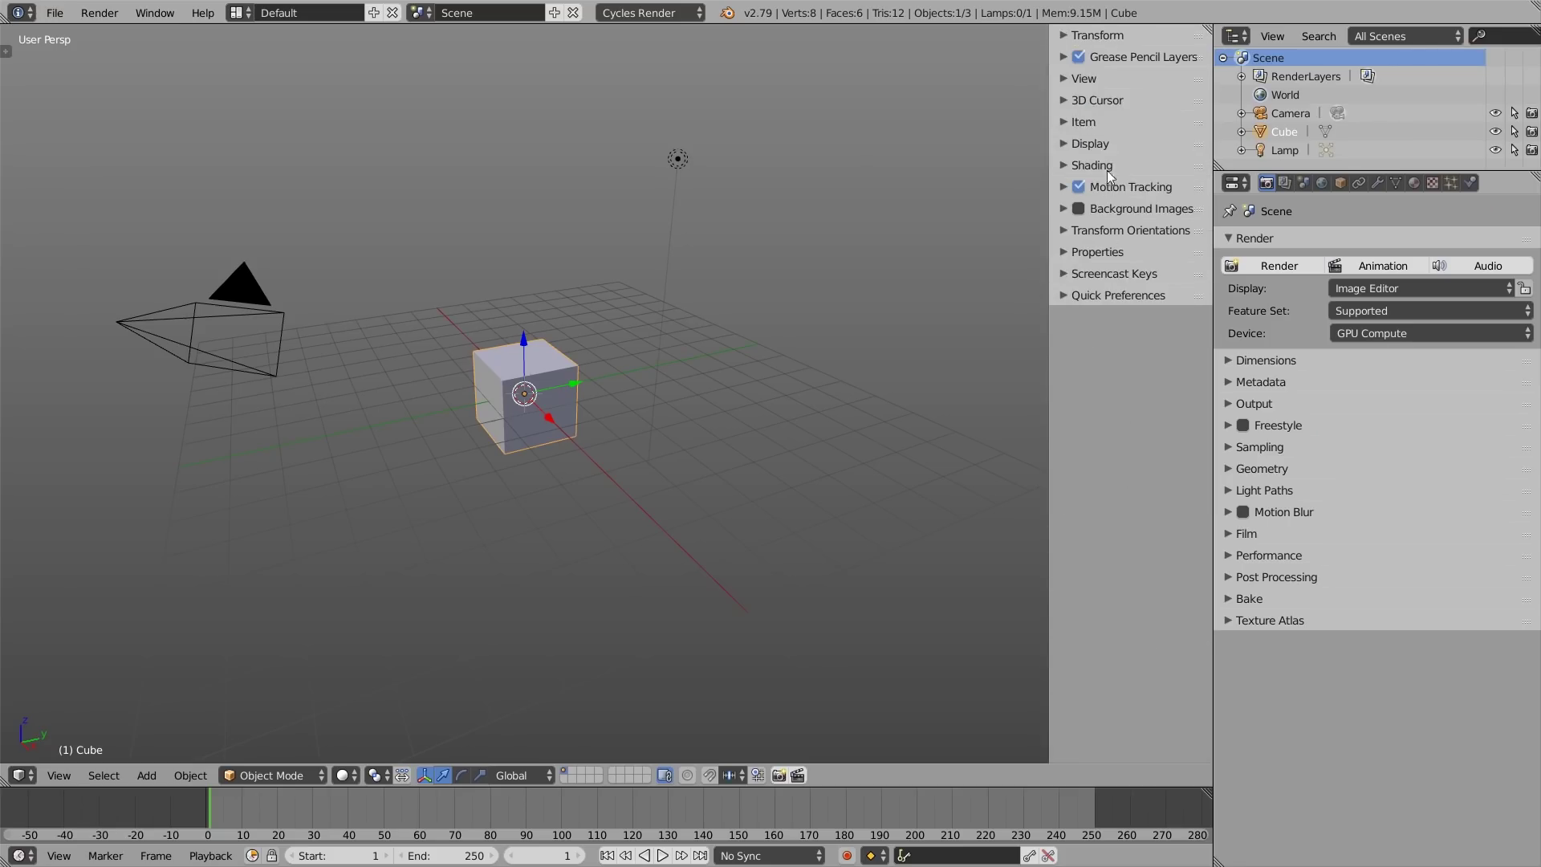
click(1091, 144)
click(1066, 171)
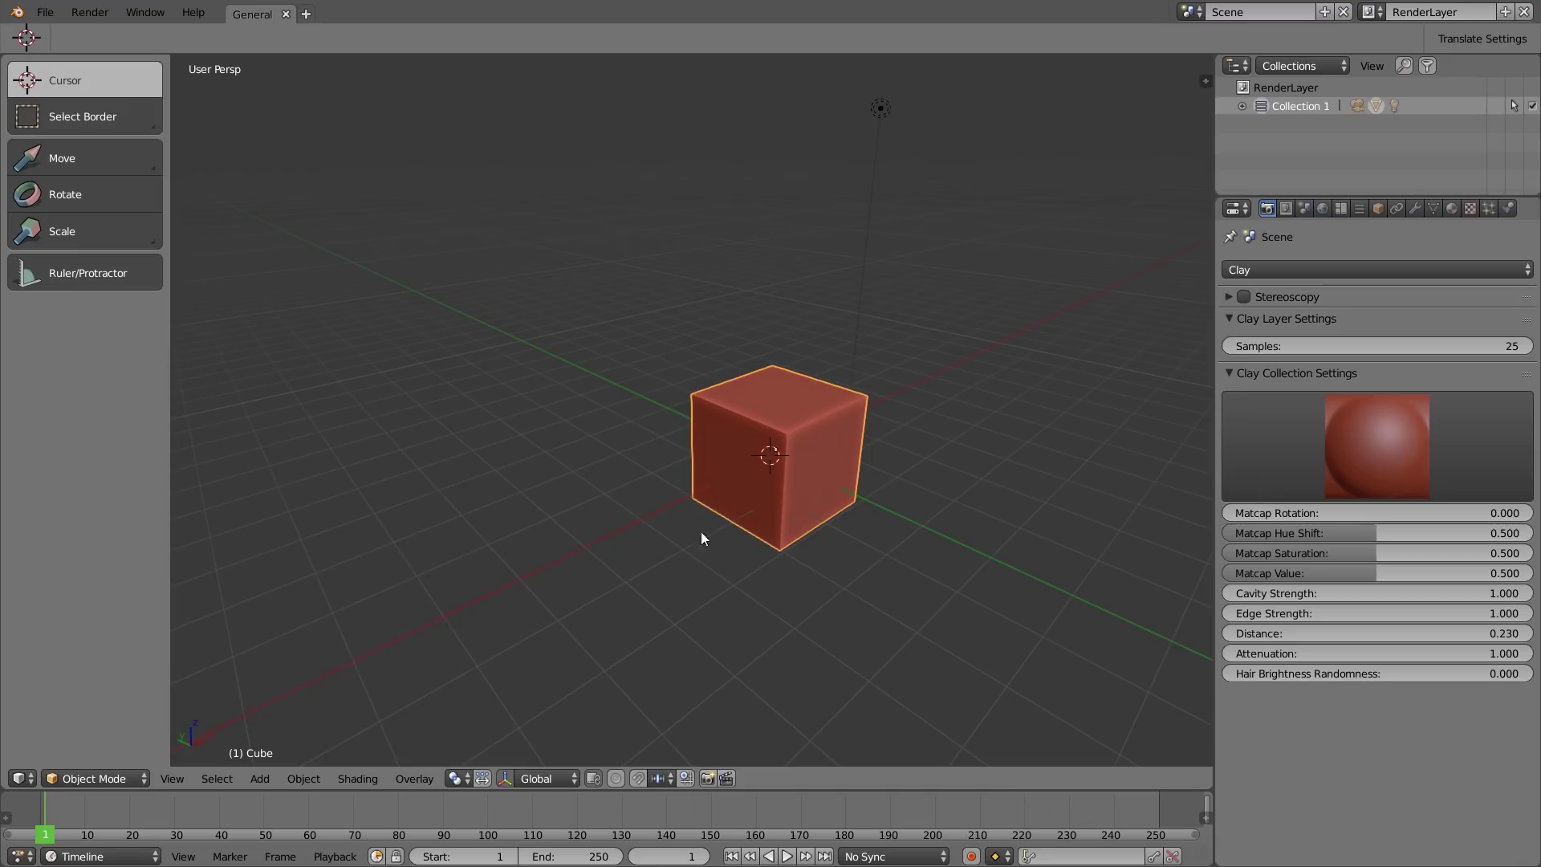
Step: Return to Blender 2.8 and turn off Show Overlays for the 3D viewport
click(414, 777)
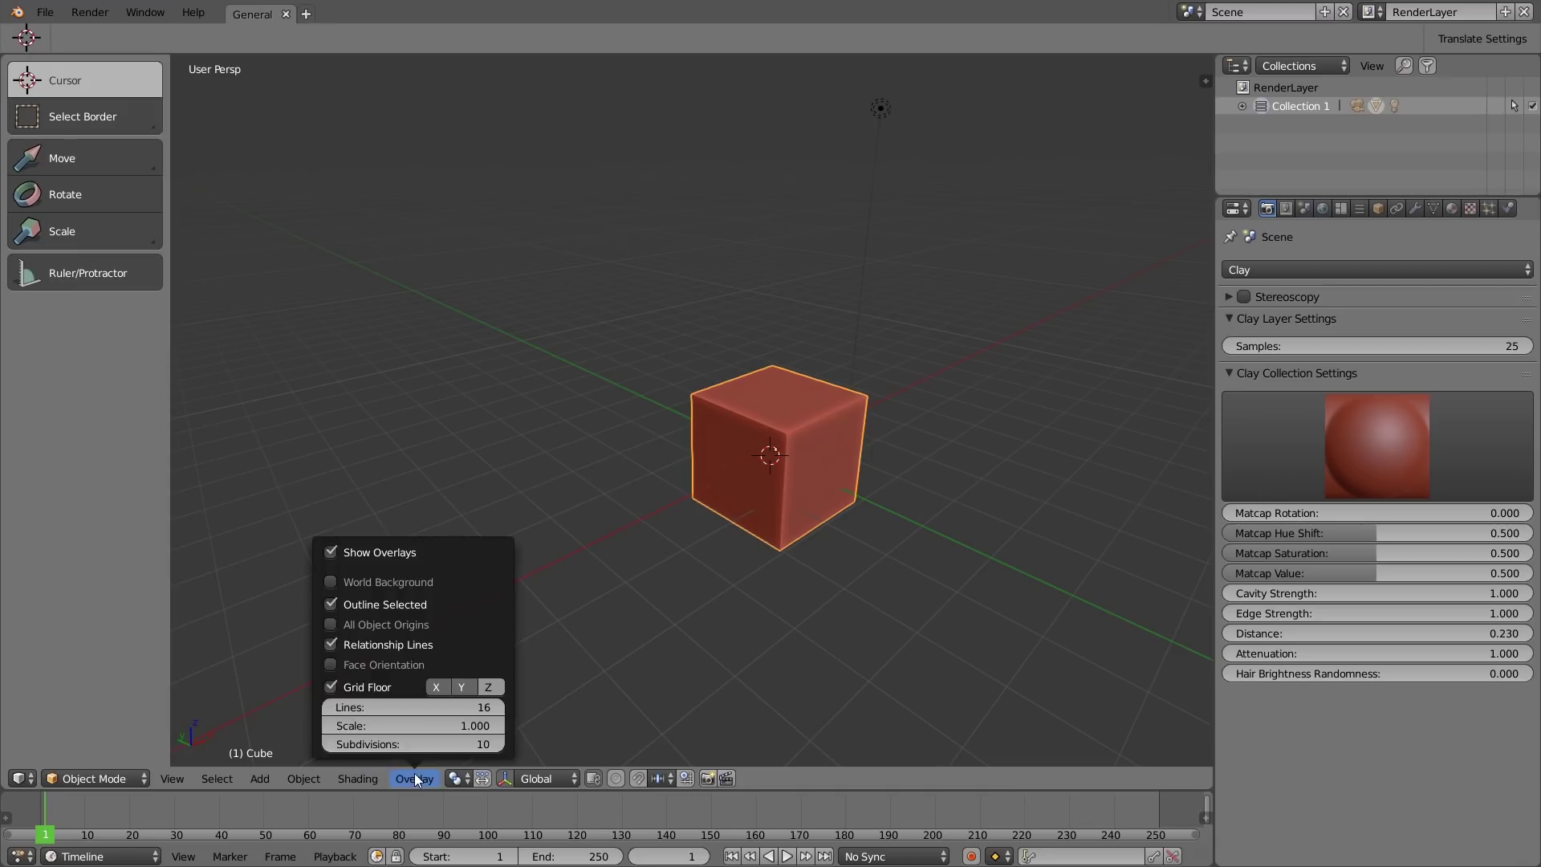
click(331, 551)
middle_drag(846, 425, 777, 383)
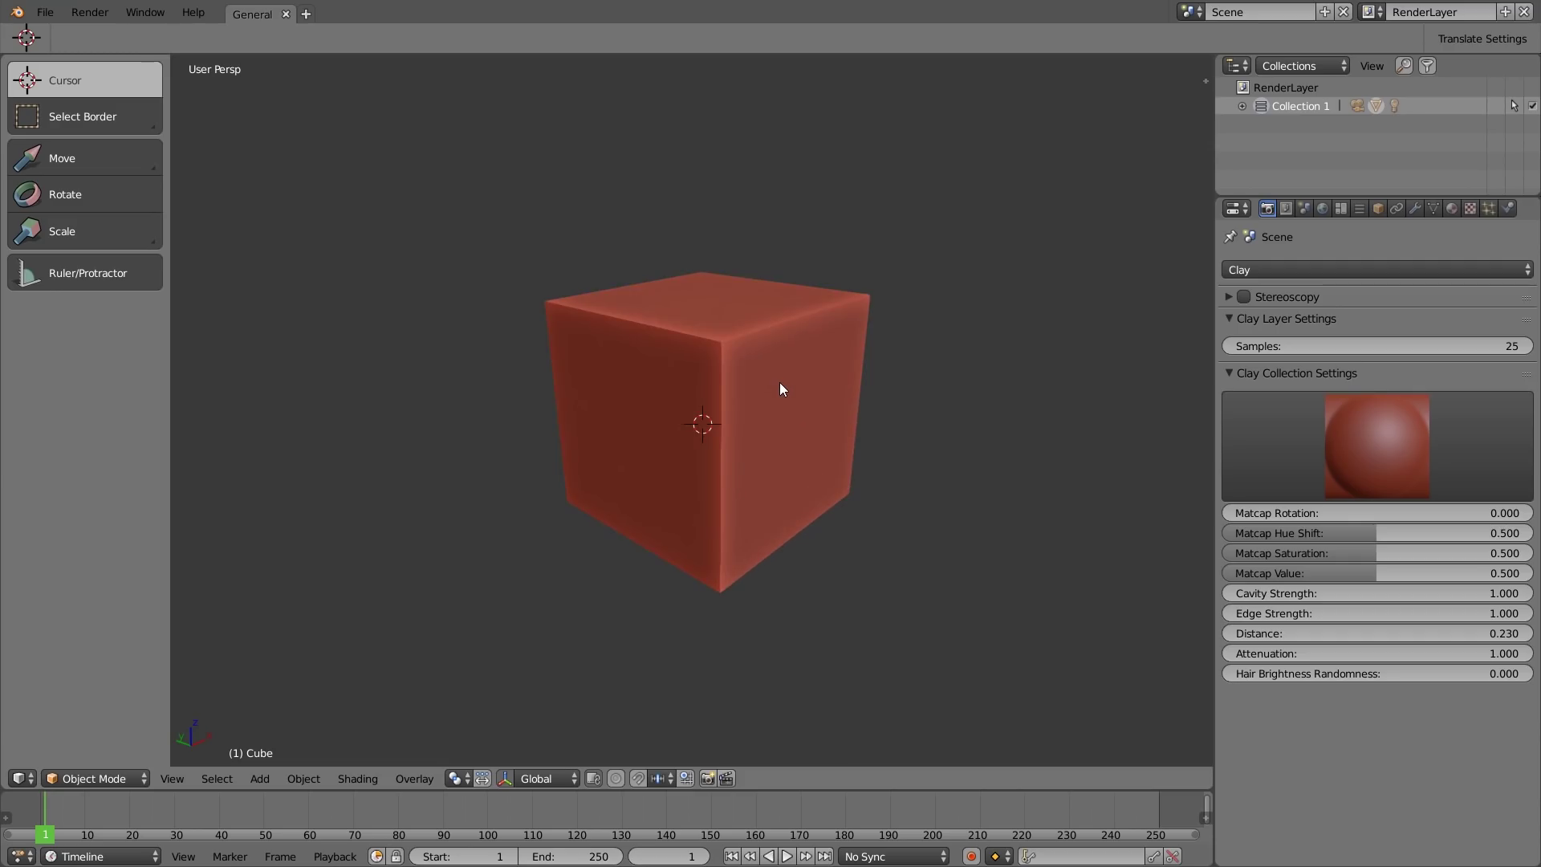
Step: Enter Edit Mode on the cube and turn Show Overlays back on
key(Tab)
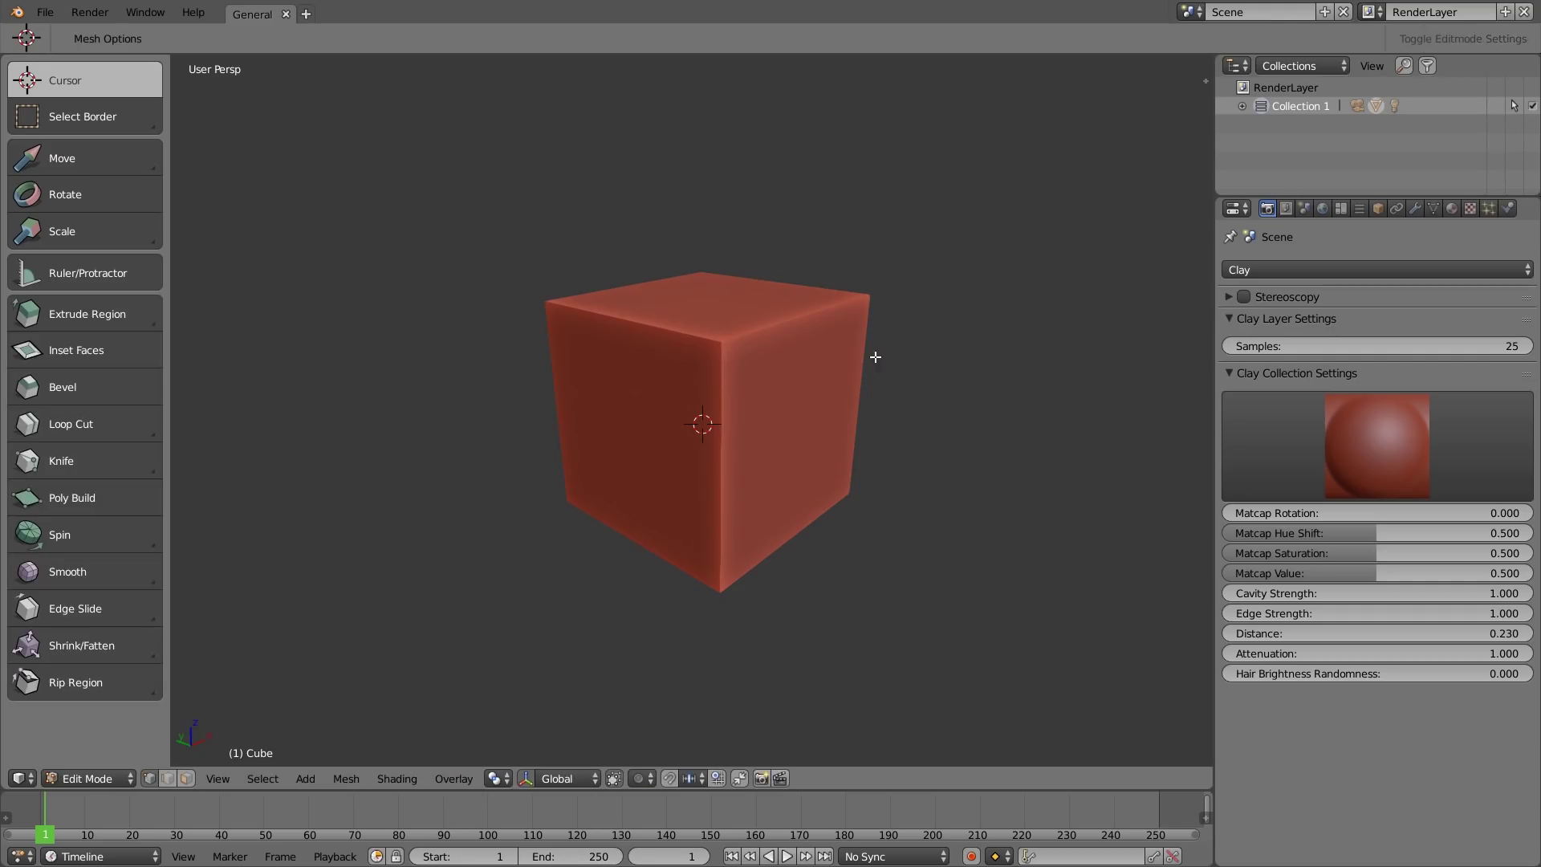
click(454, 778)
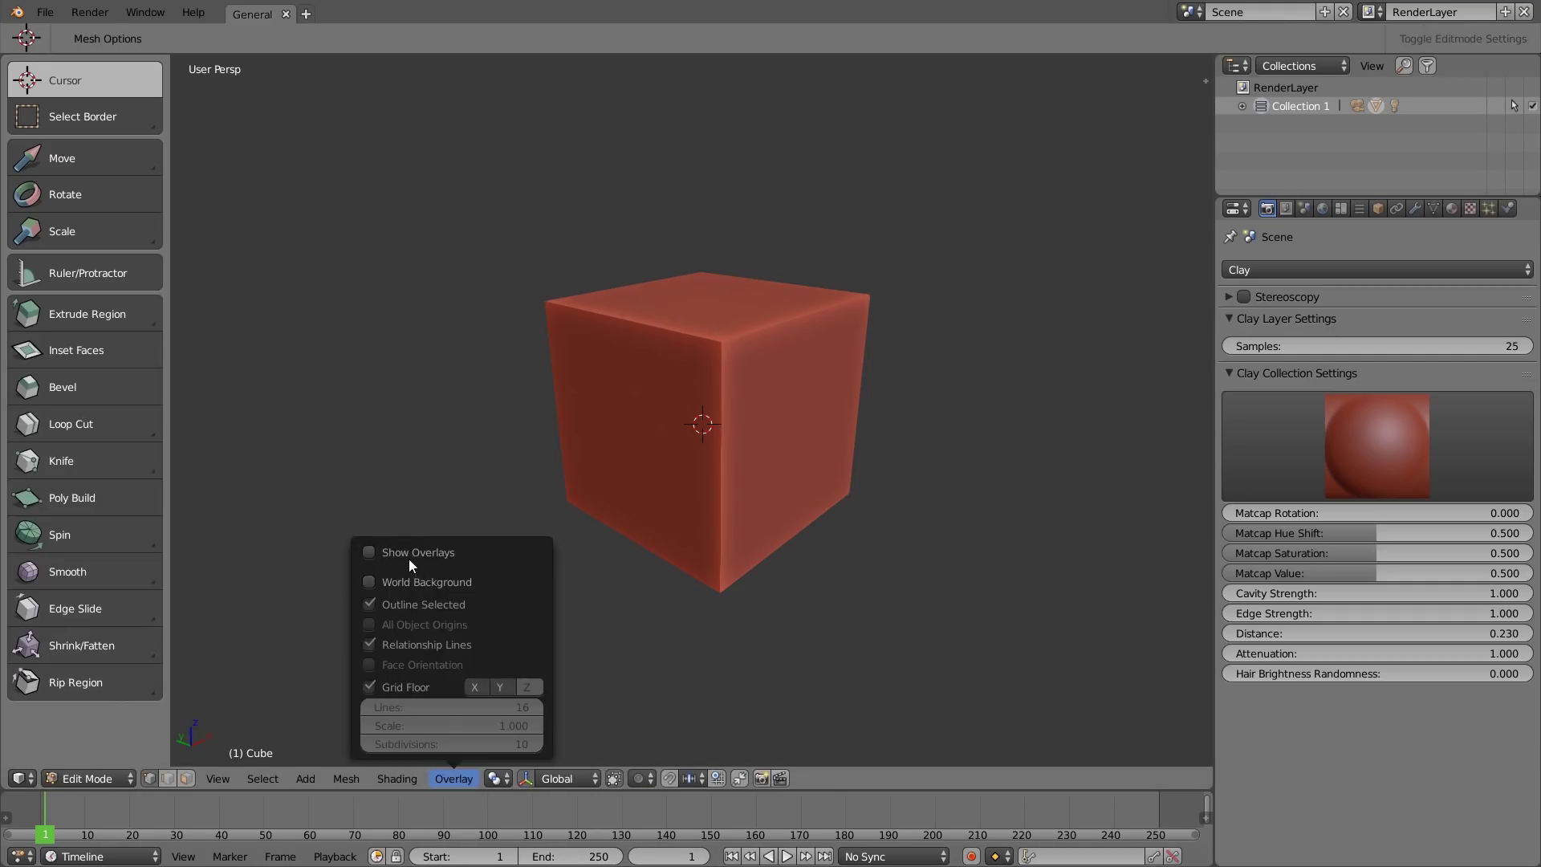
click(408, 558)
Step: Subdivide the whole cube mesh twice, giving a four-by-four grid on each face
middle_drag(798, 393, 700, 331)
key(w)
click(679, 249)
key(w)
click(678, 248)
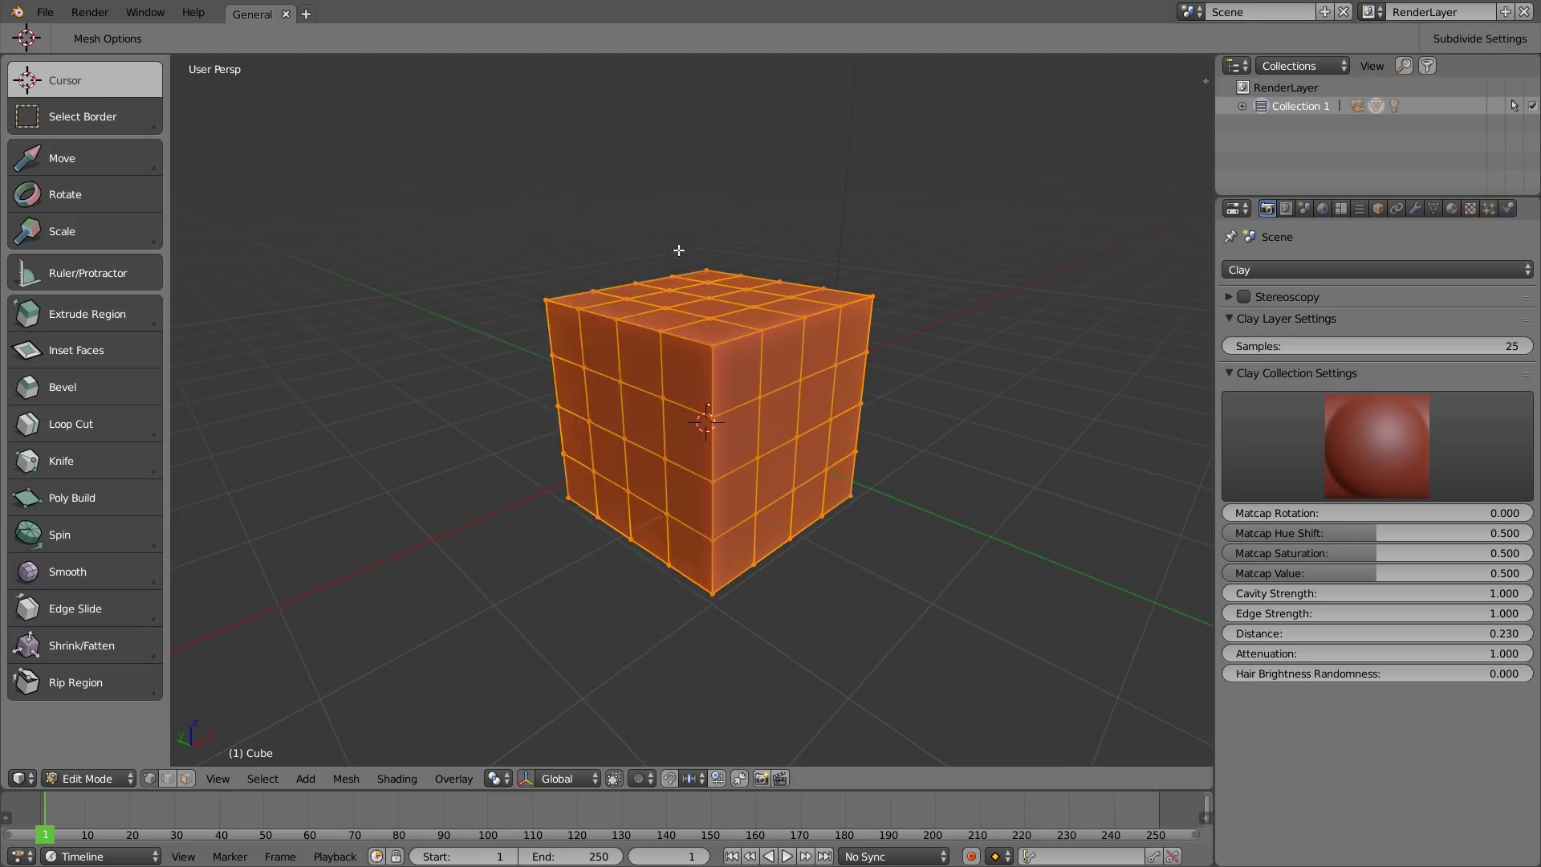
Step: Subdivide the whole cube mesh two more times, giving a sixteen-by-sixteen grid on each face
key(w)
click(678, 249)
key(w)
click(678, 249)
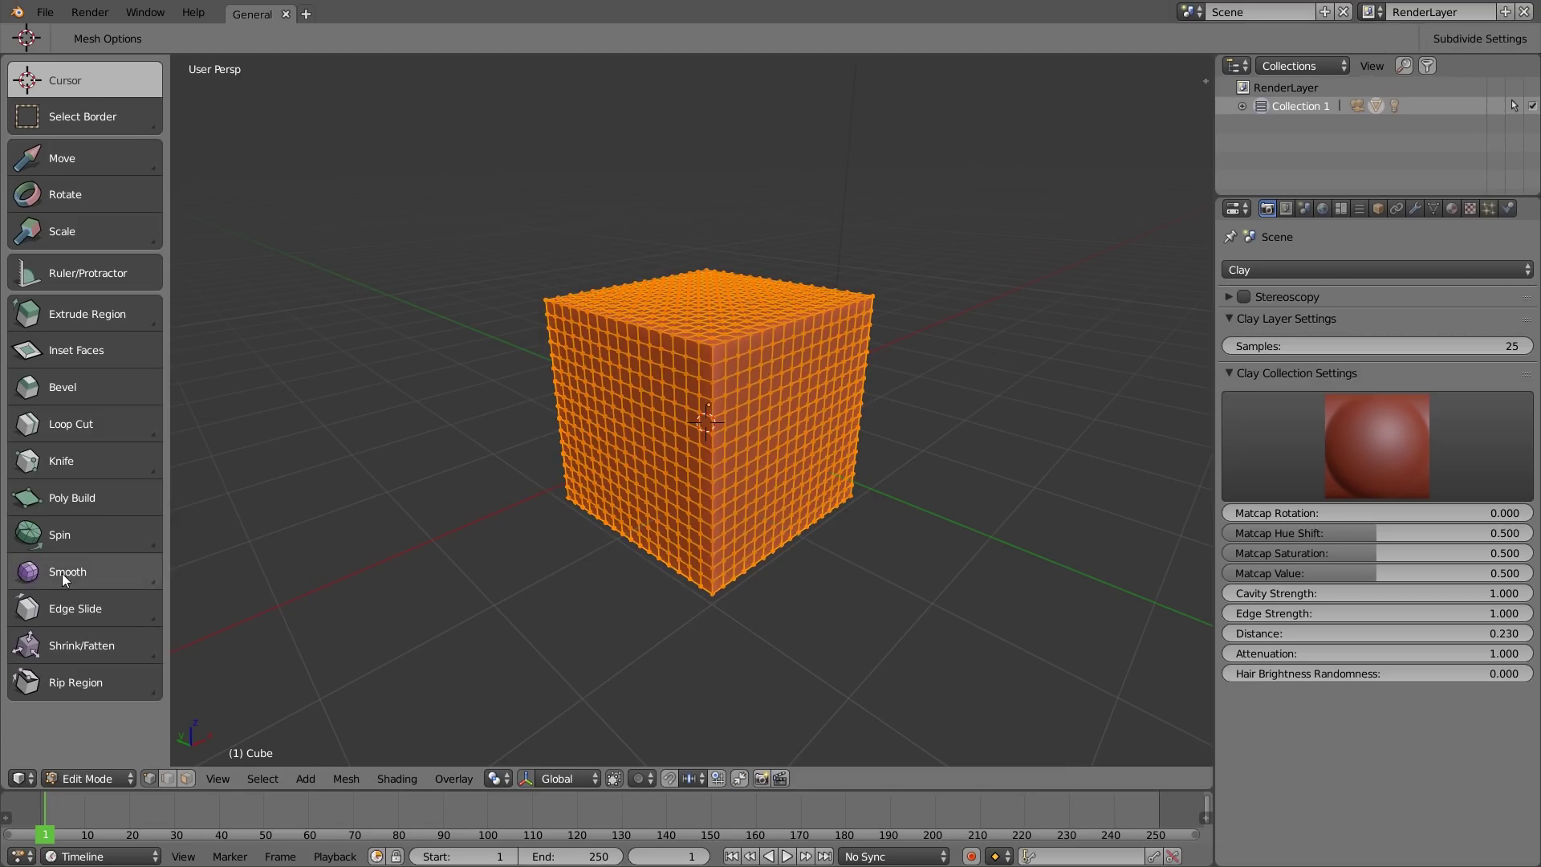
Step: Round off the cube's corners and edges with the Smooth tool and return to Object Mode
click(67, 572)
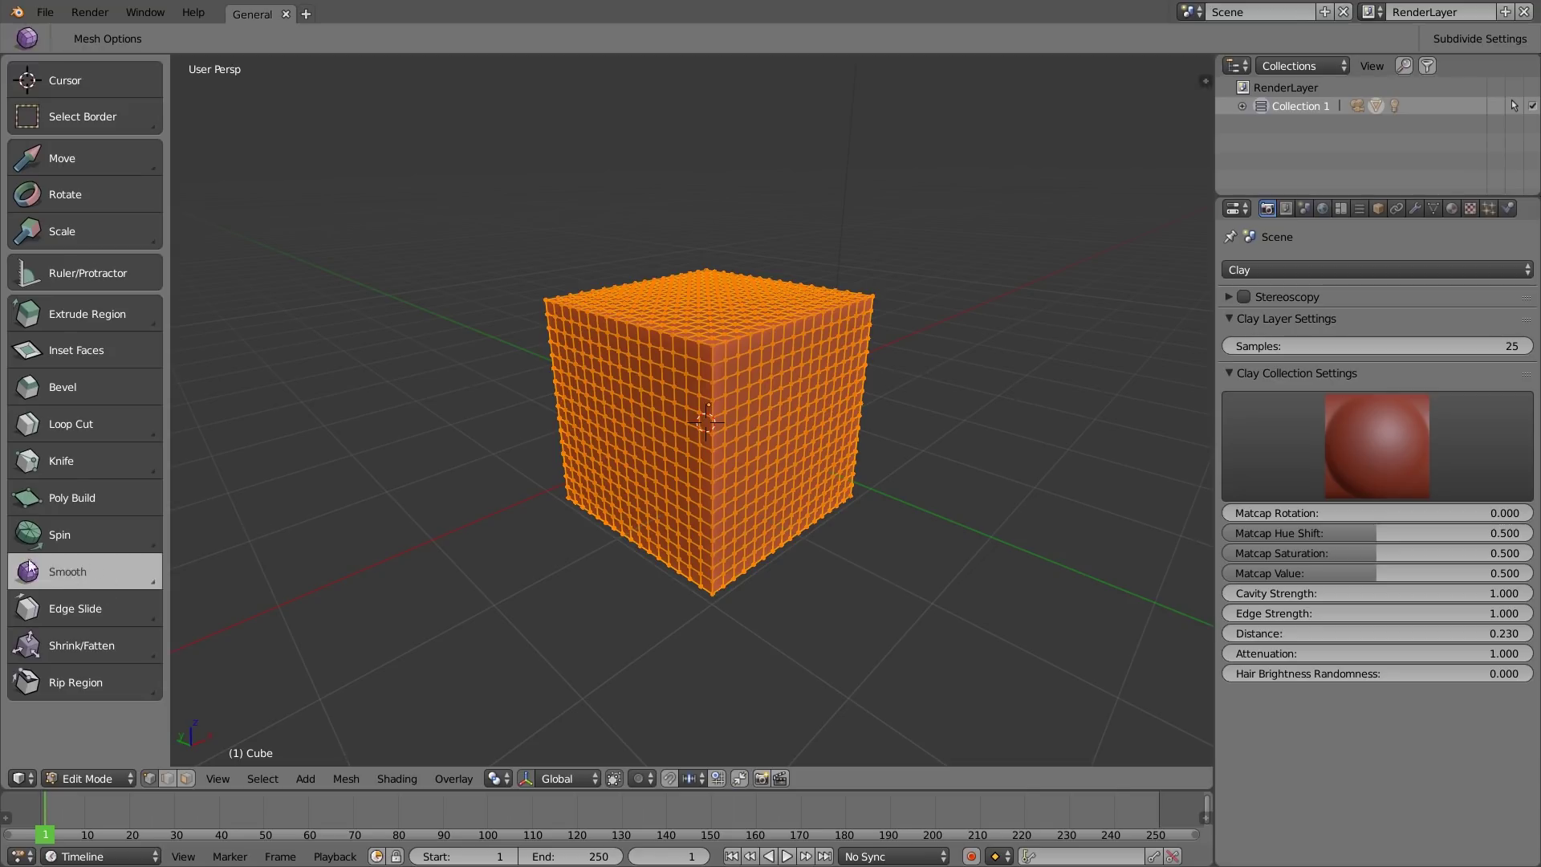
drag(532, 348, 532, 348)
middle_drag(532, 348, 815, 406)
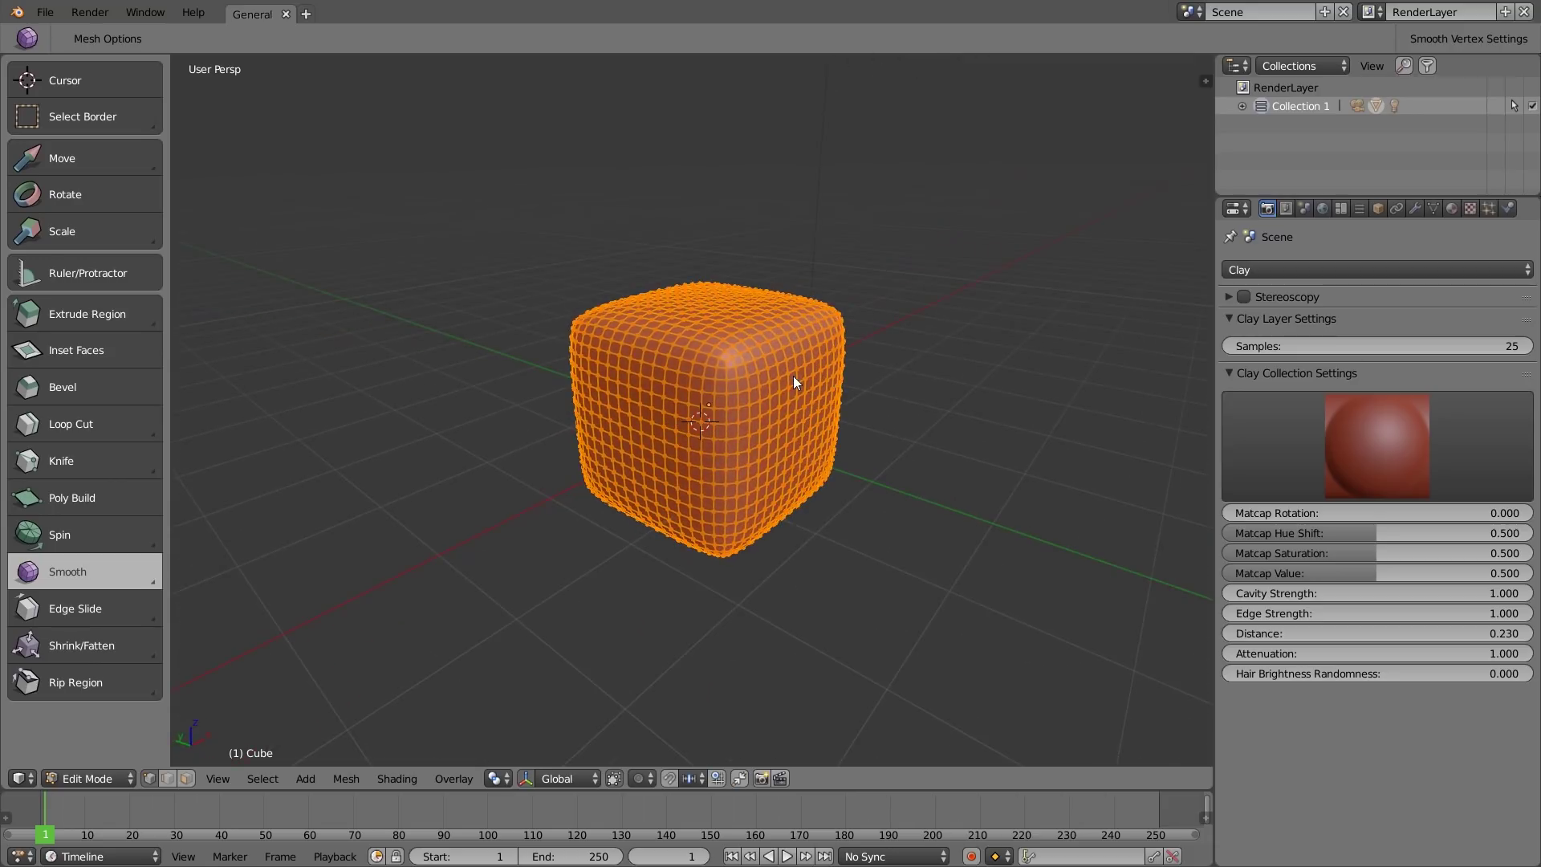
key(Tab)
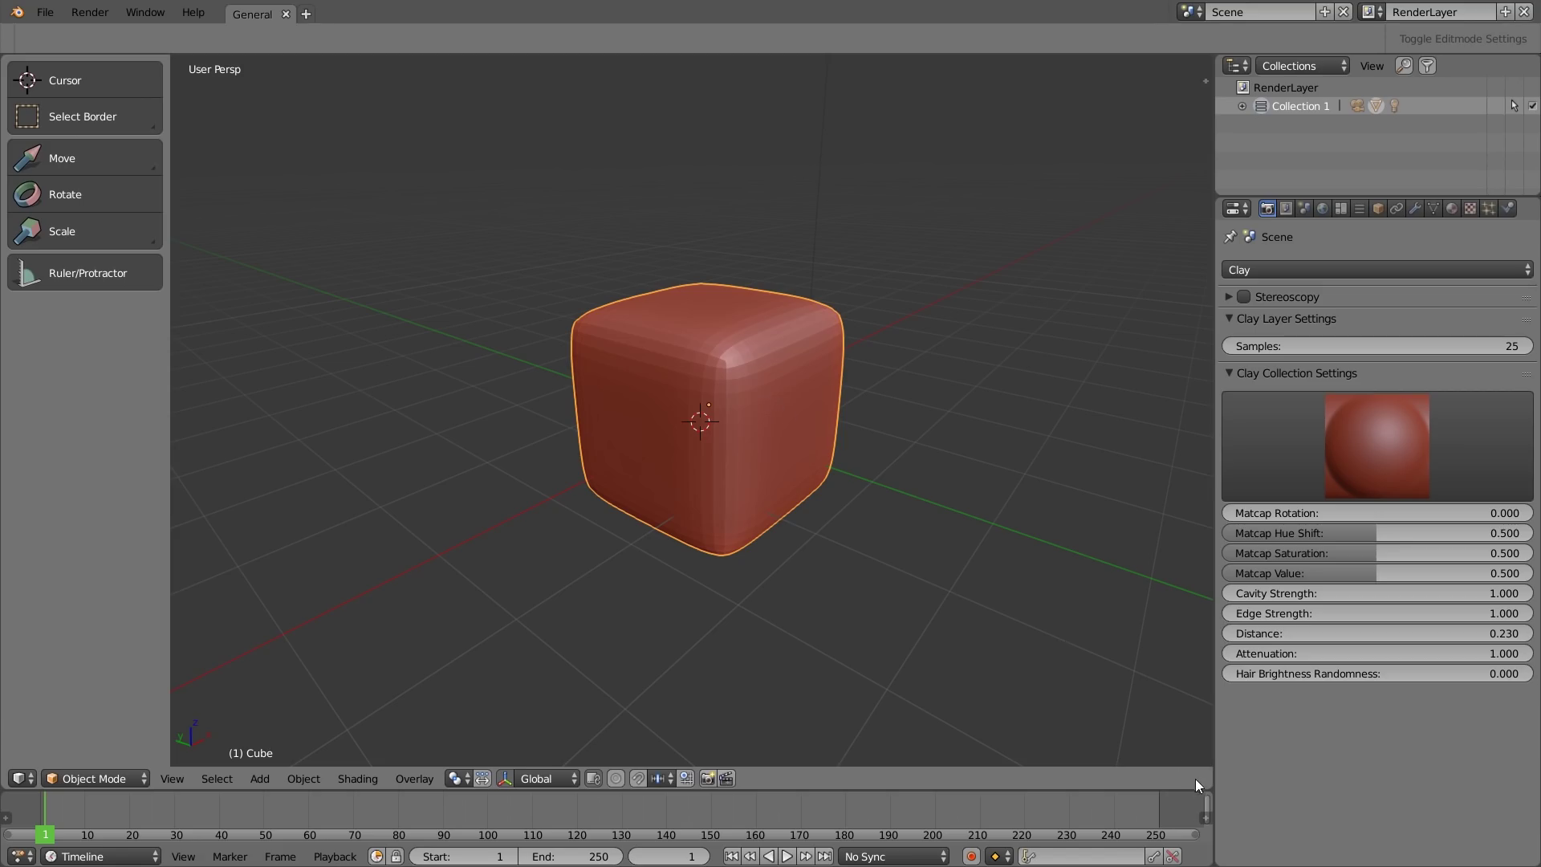
Step: Enlarge the 3D viewport over the timeline and turn off Show Overlays
drag(1208, 794, 1206, 809)
click(415, 855)
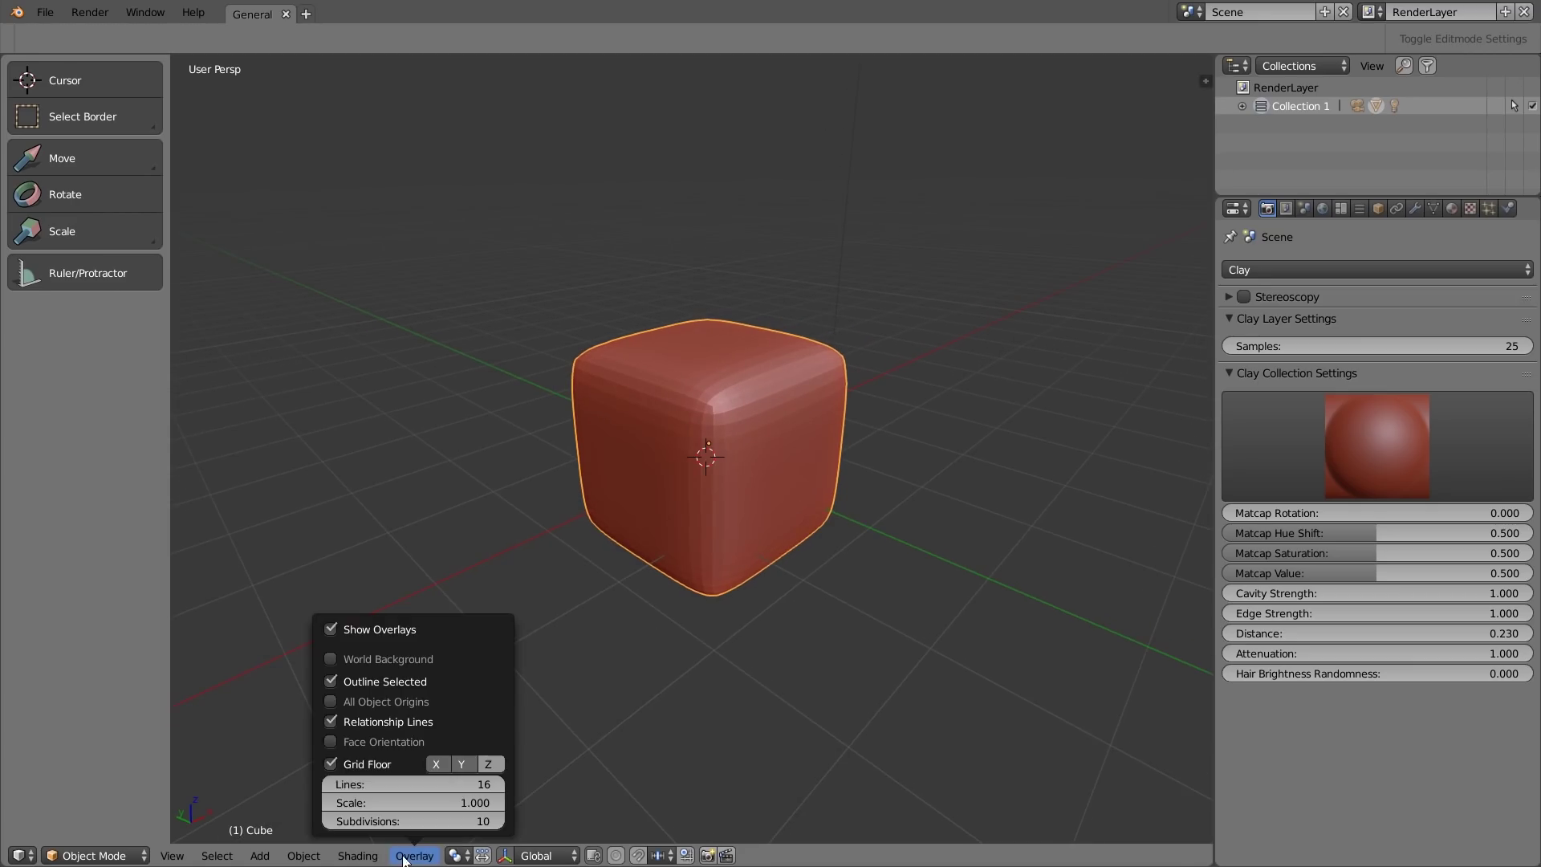
click(384, 631)
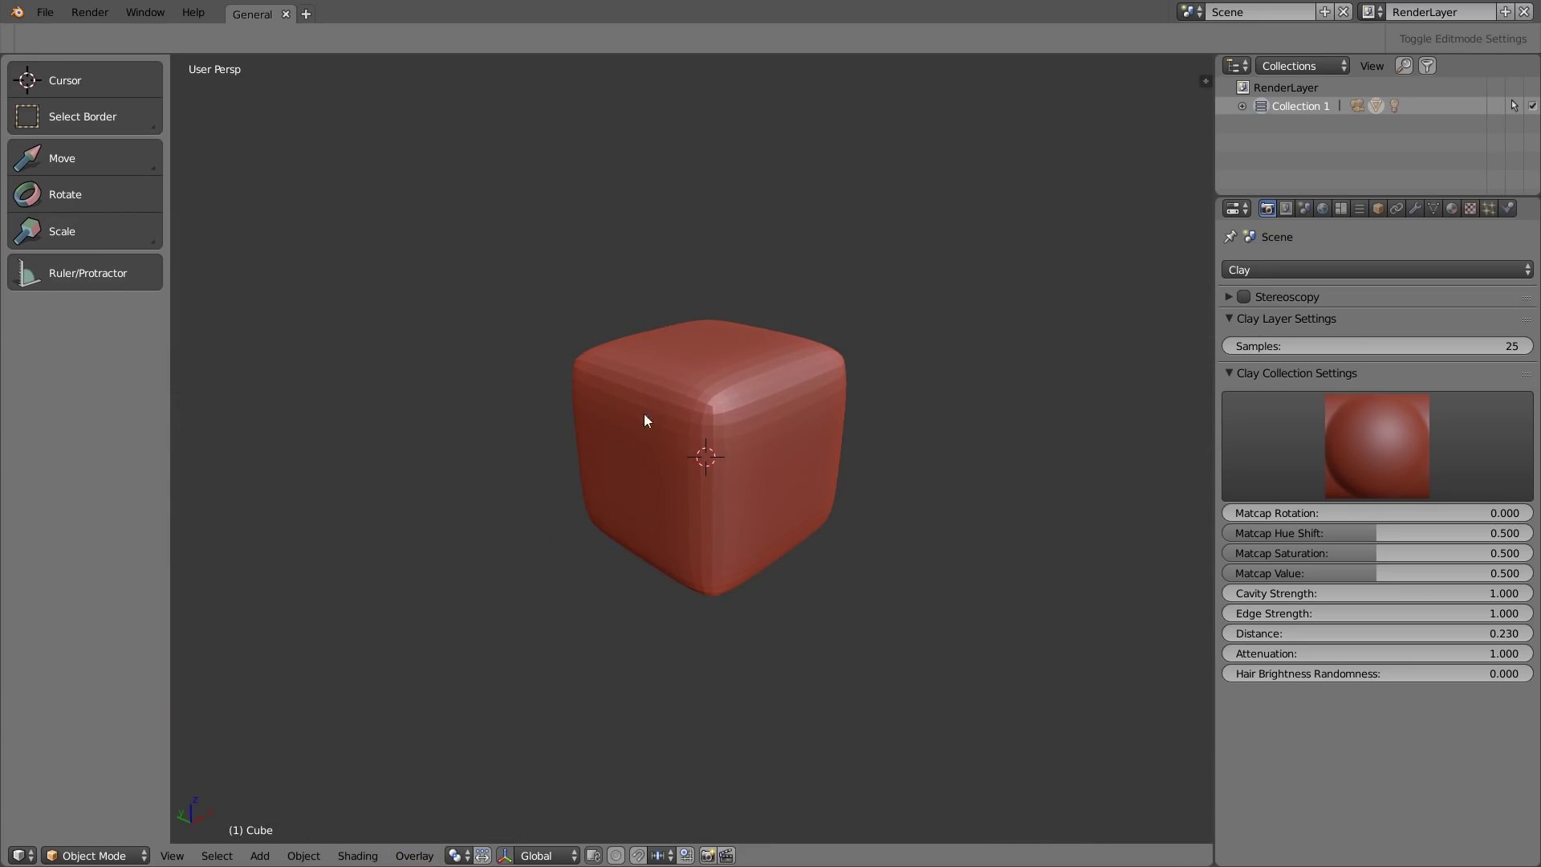
Step: Switch the cube to Sculpt Mode and maximize the 3D viewport
click(94, 855)
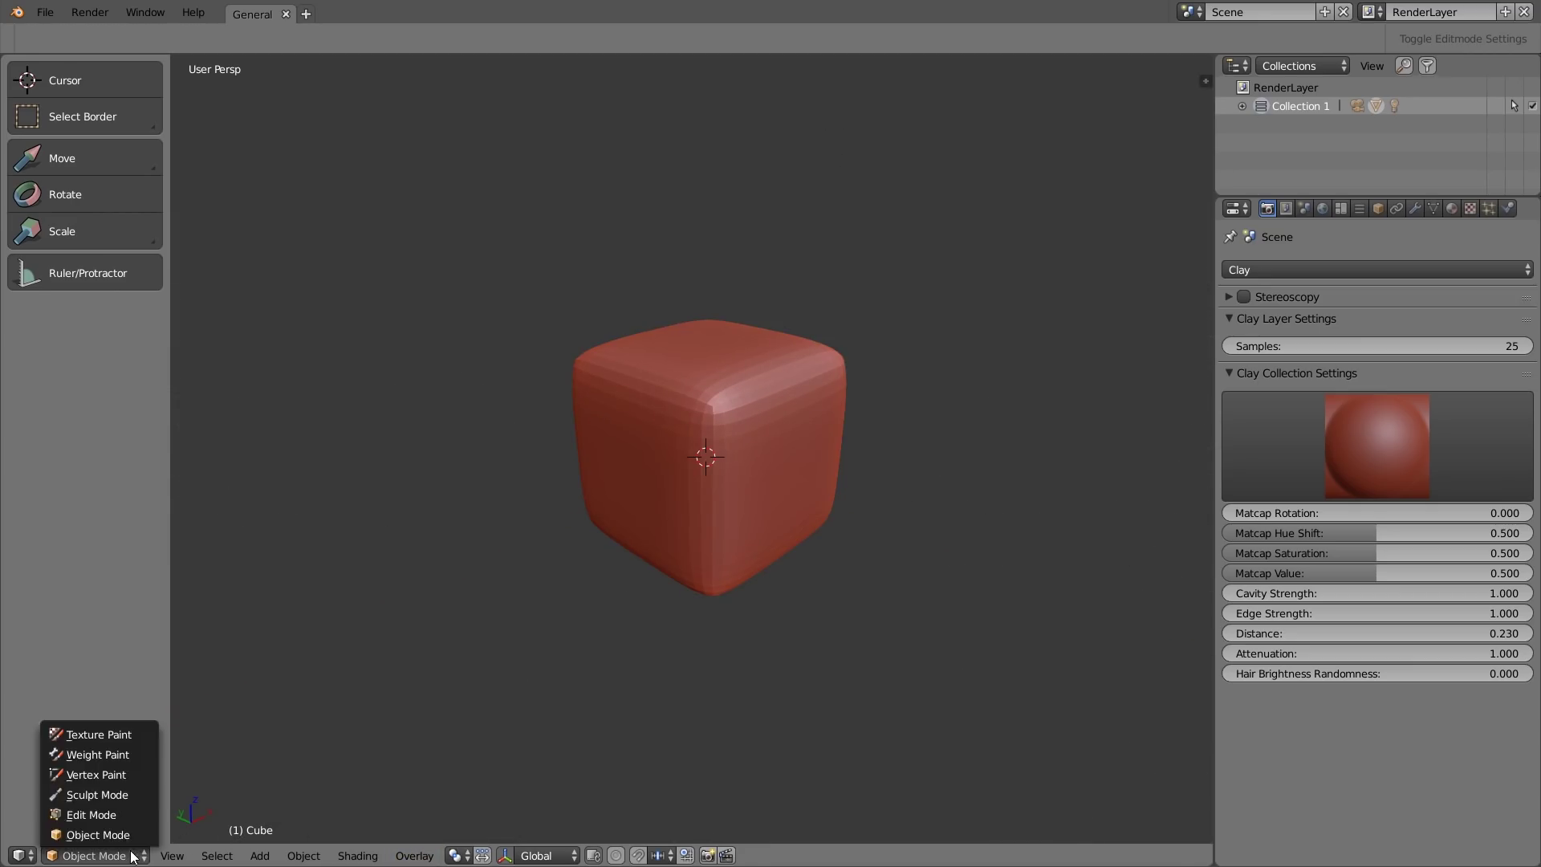
click(112, 793)
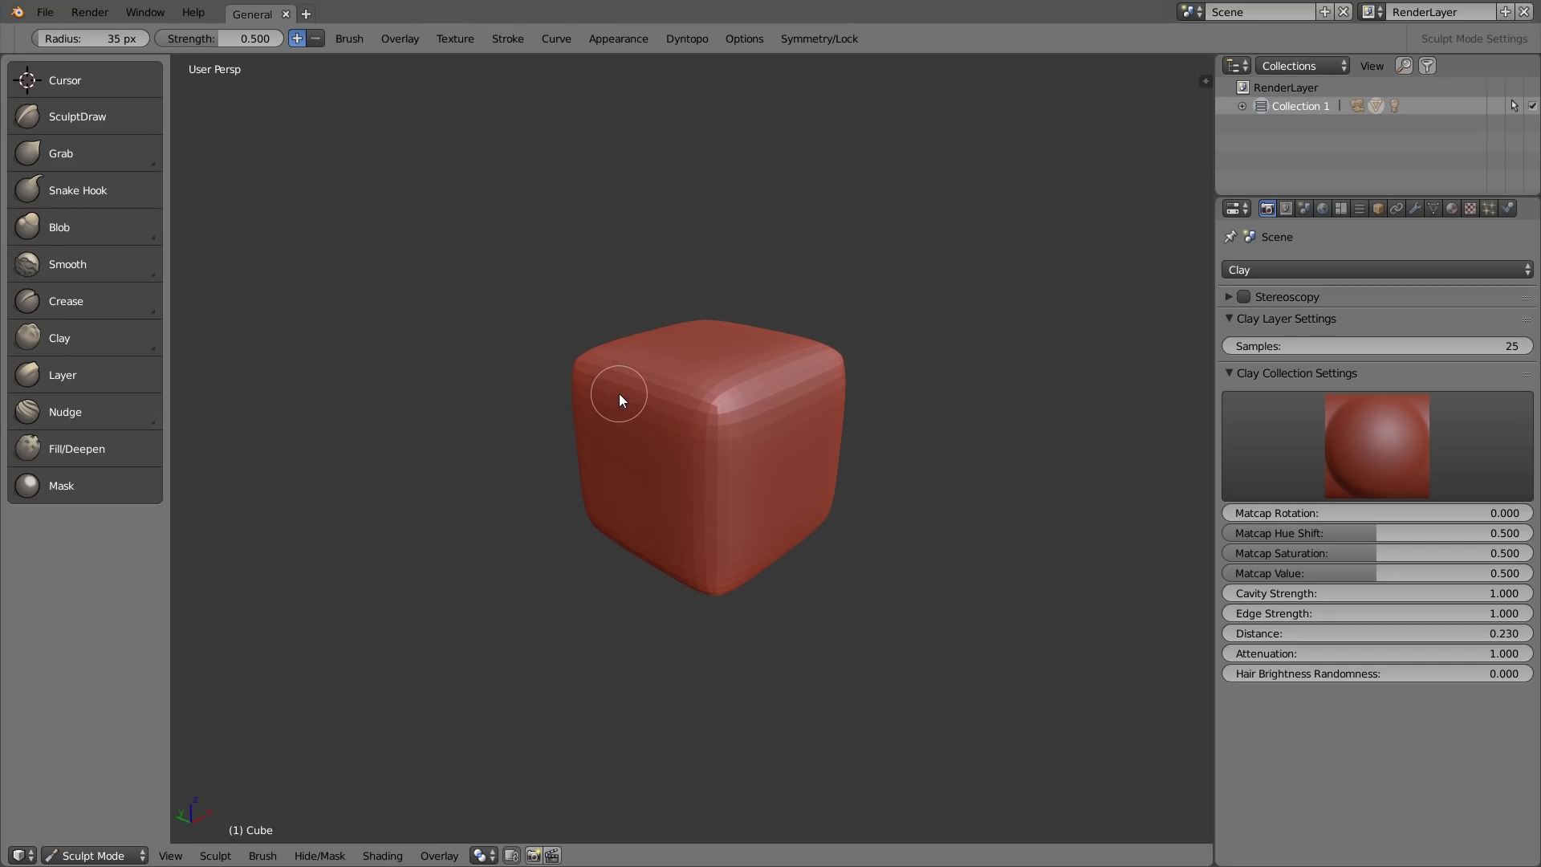
key(ctrl+space)
shift+middle_drag(725, 359, 696, 382)
Step: Set the sculpt brush radius to 47 px and choose the SculptDraw brush
key(f)
click(740, 378)
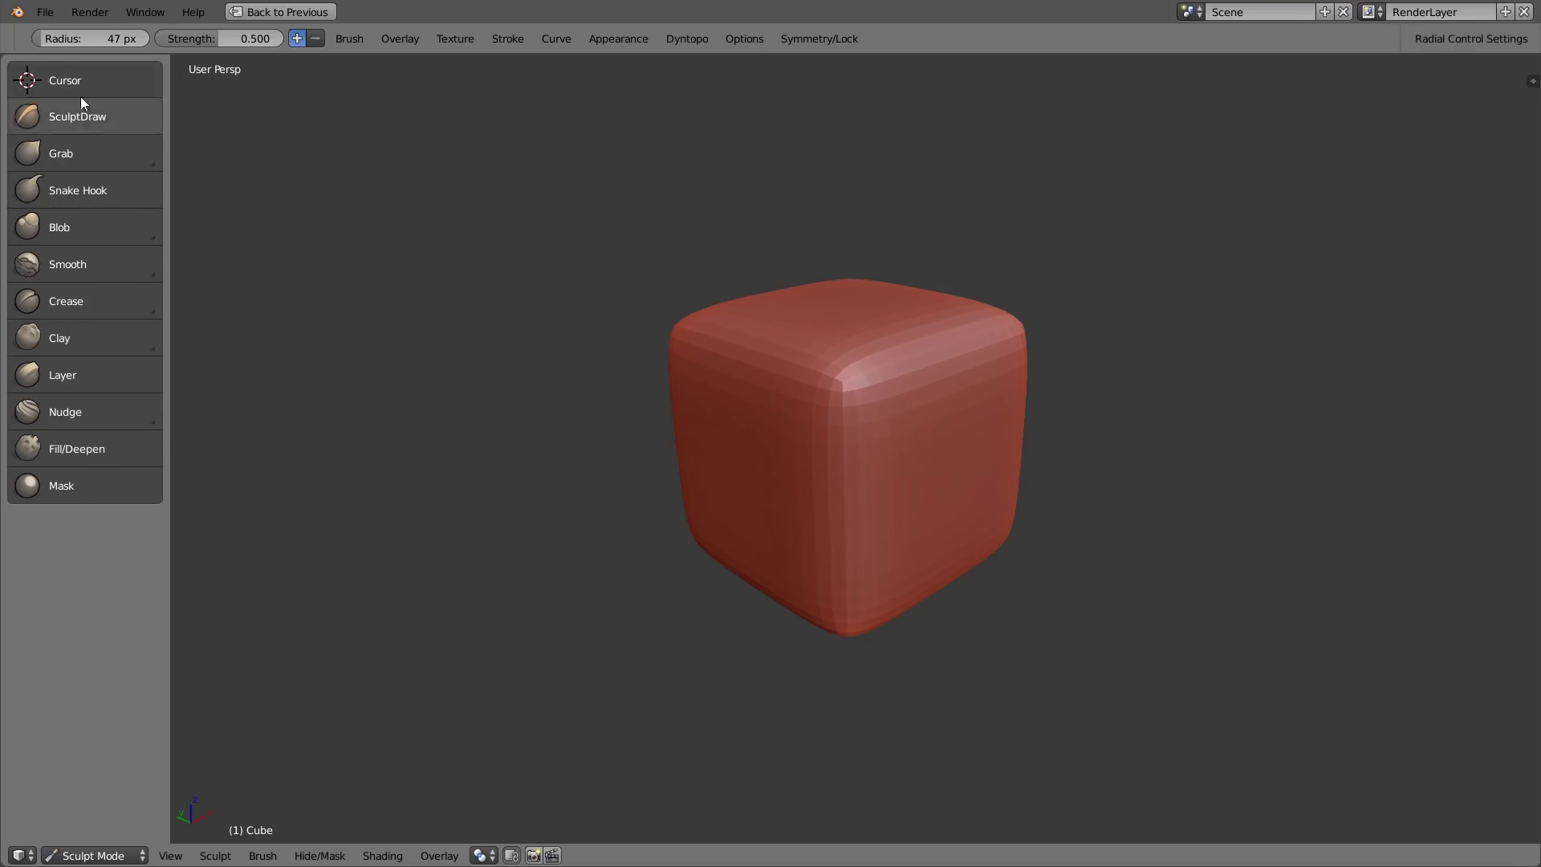
click(88, 210)
click(89, 122)
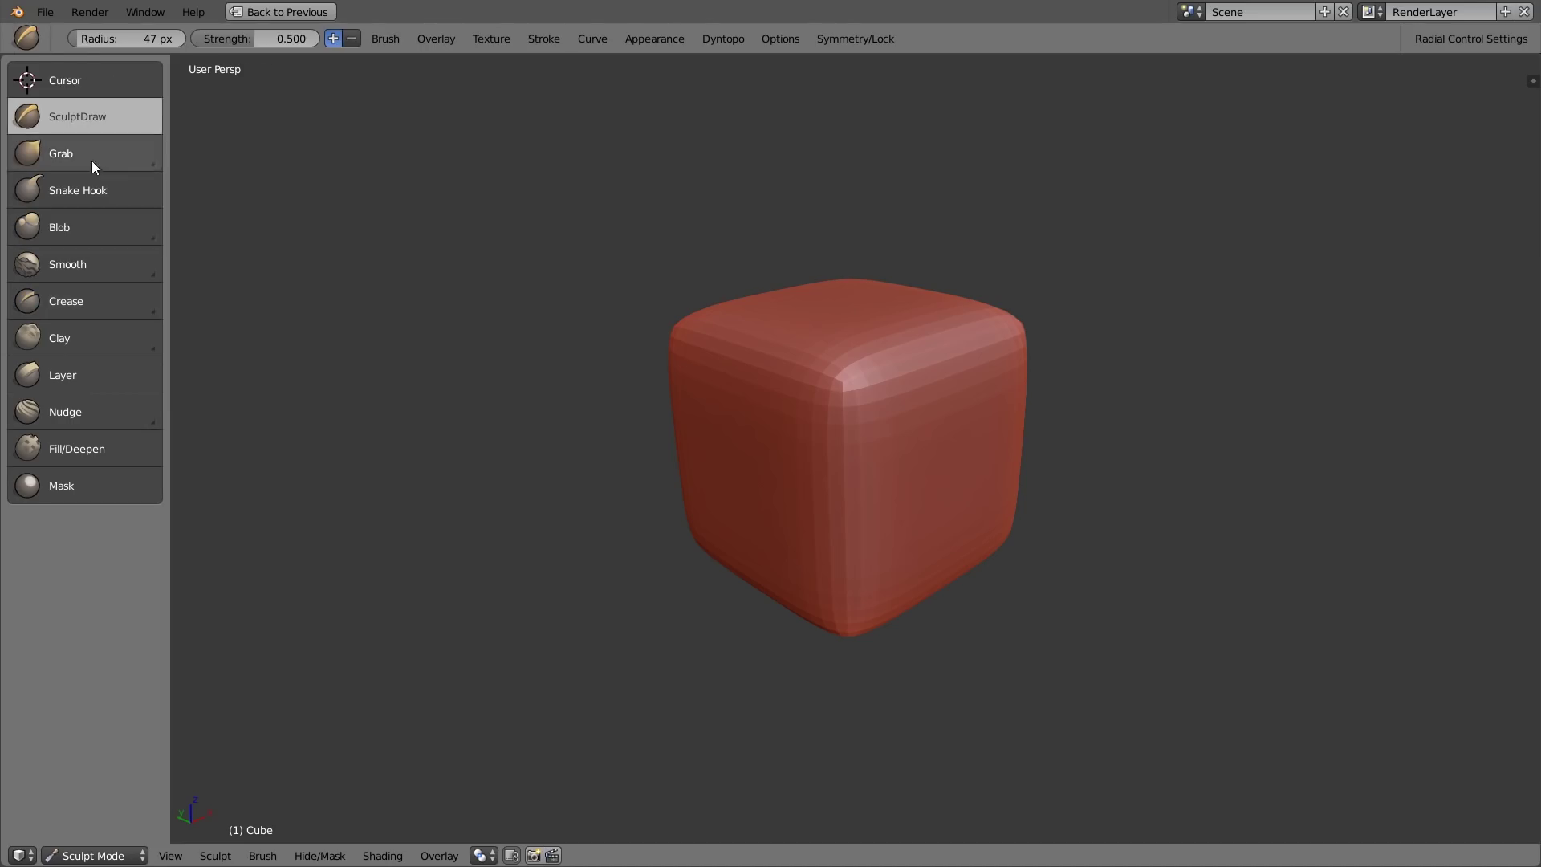
Step: Check the Blob brush's Inflate/Deflate variant and activate the Blob brush
click(148, 236)
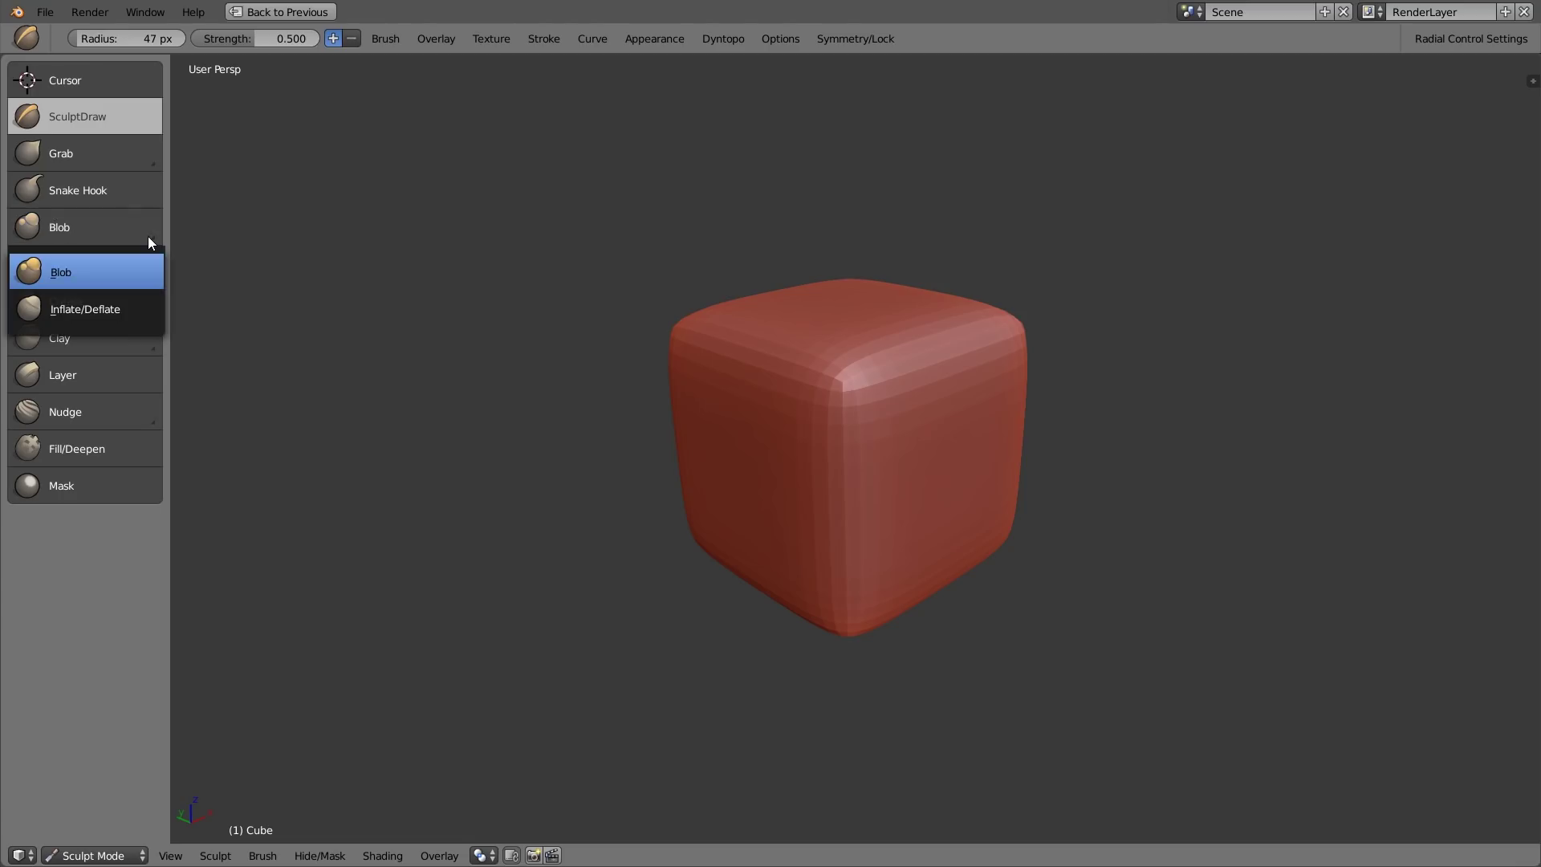
click(85, 306)
click(99, 228)
click(89, 268)
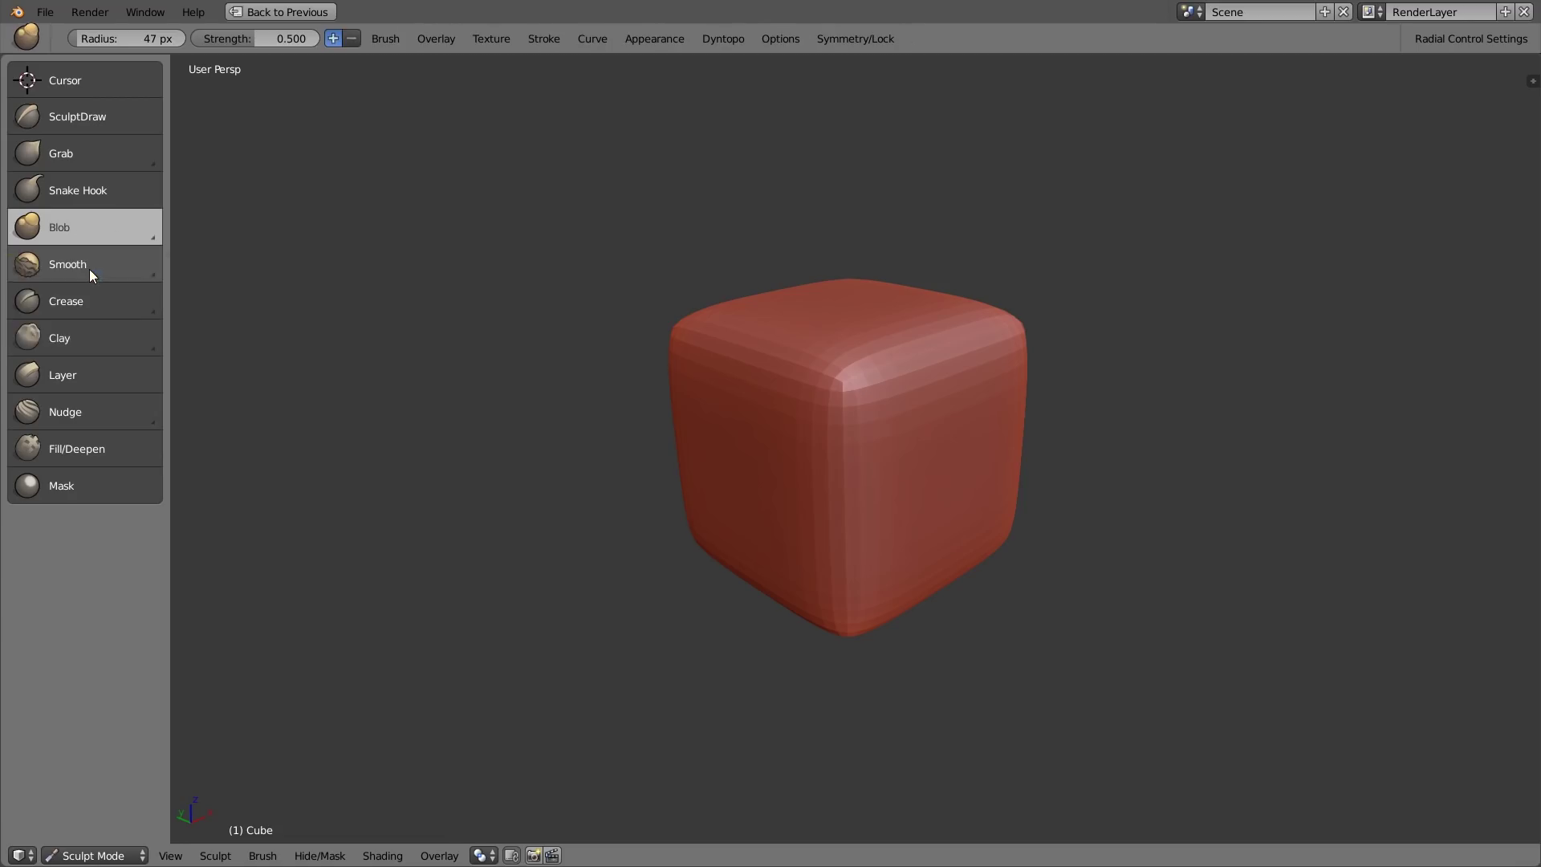
click(126, 340)
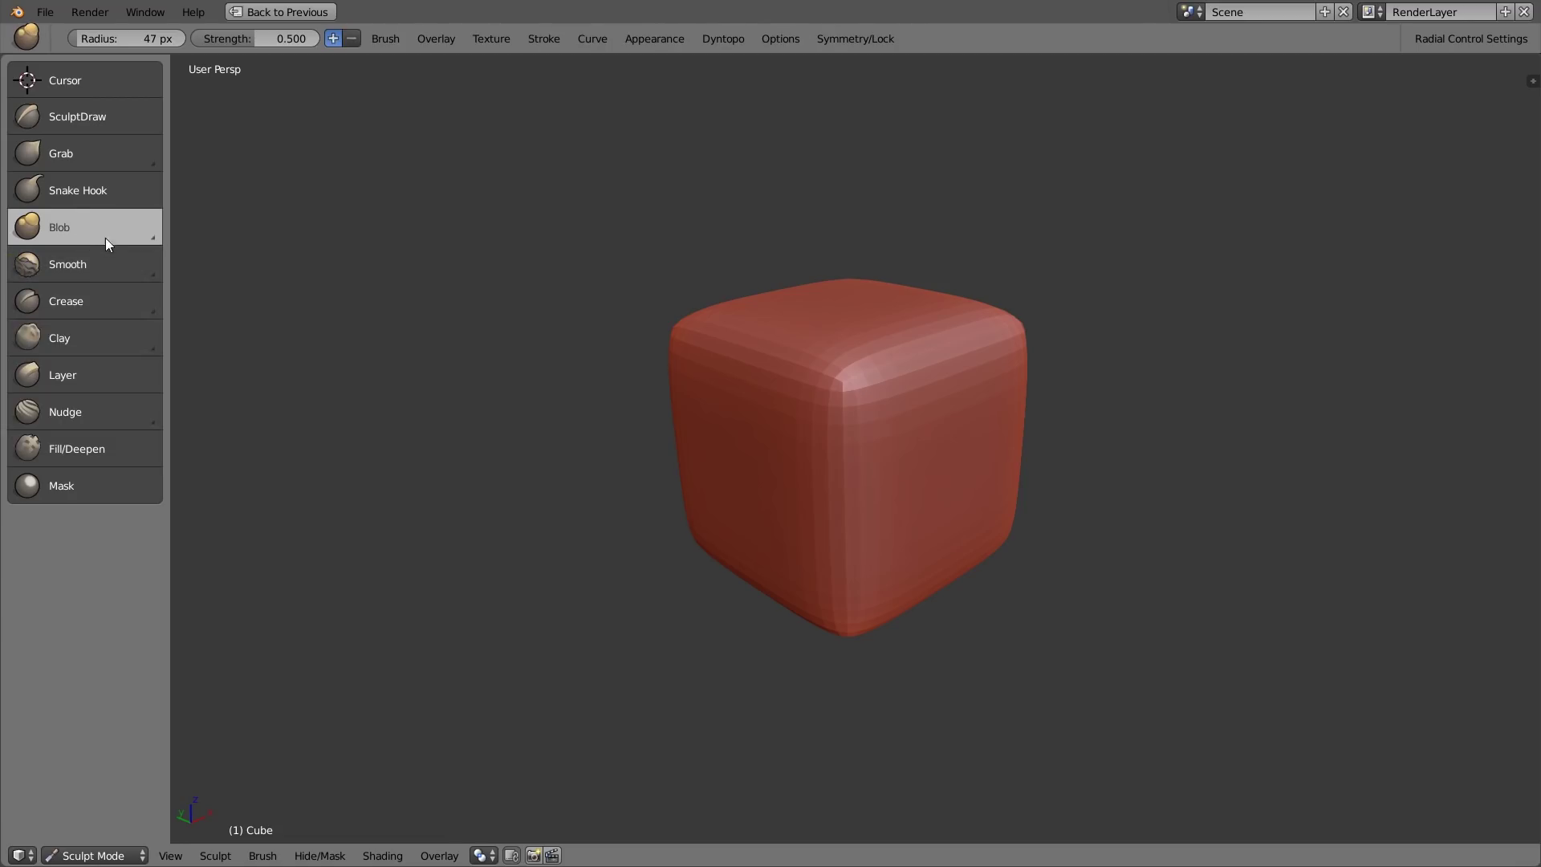
Step: Look at the Dyntopo settings without enabling dynamic topology
click(727, 38)
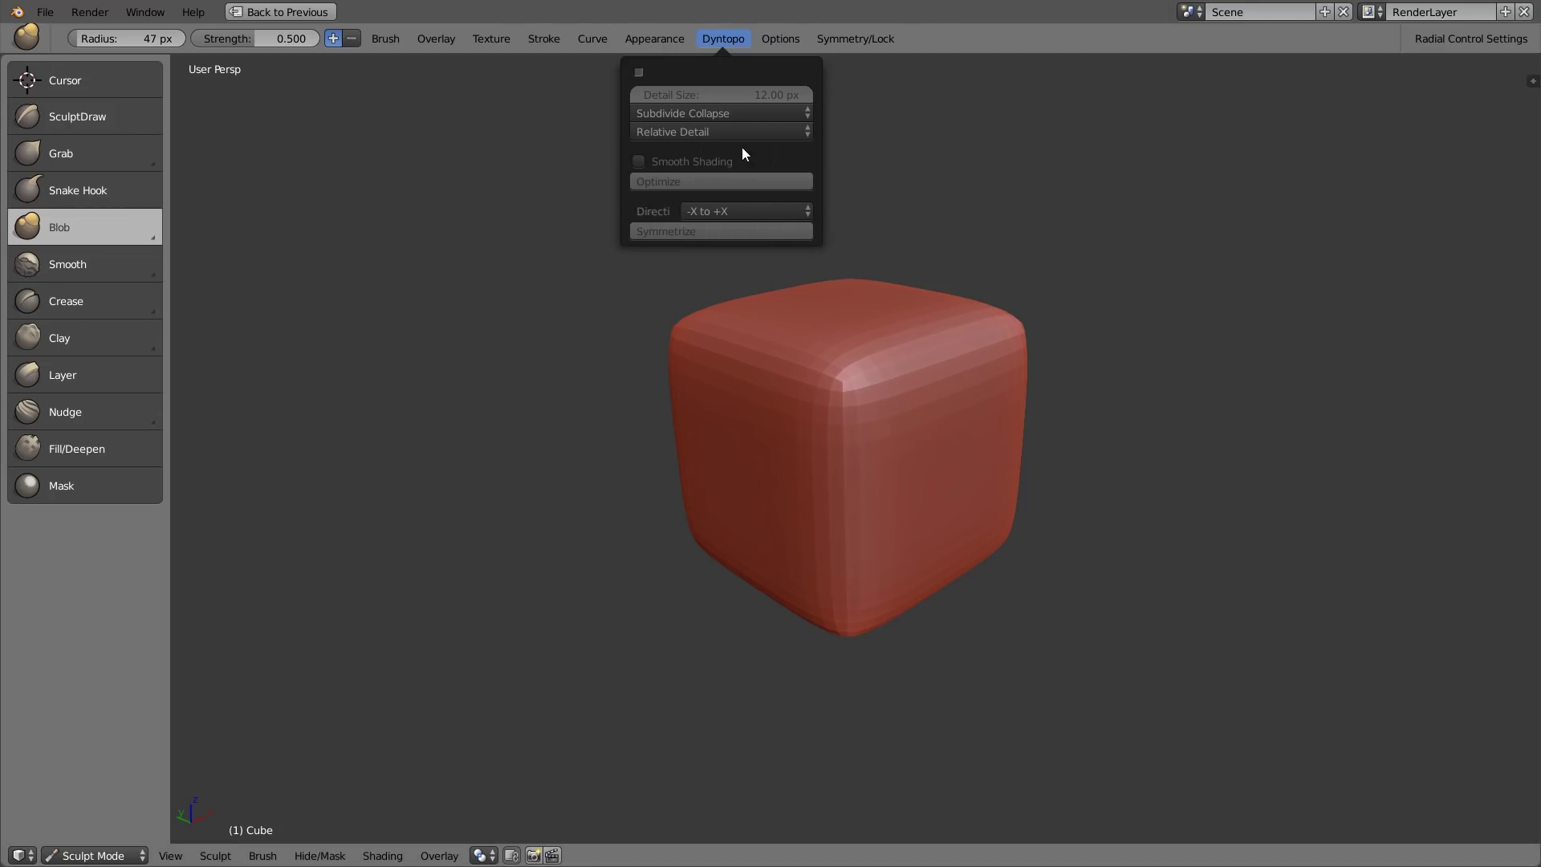
click(714, 37)
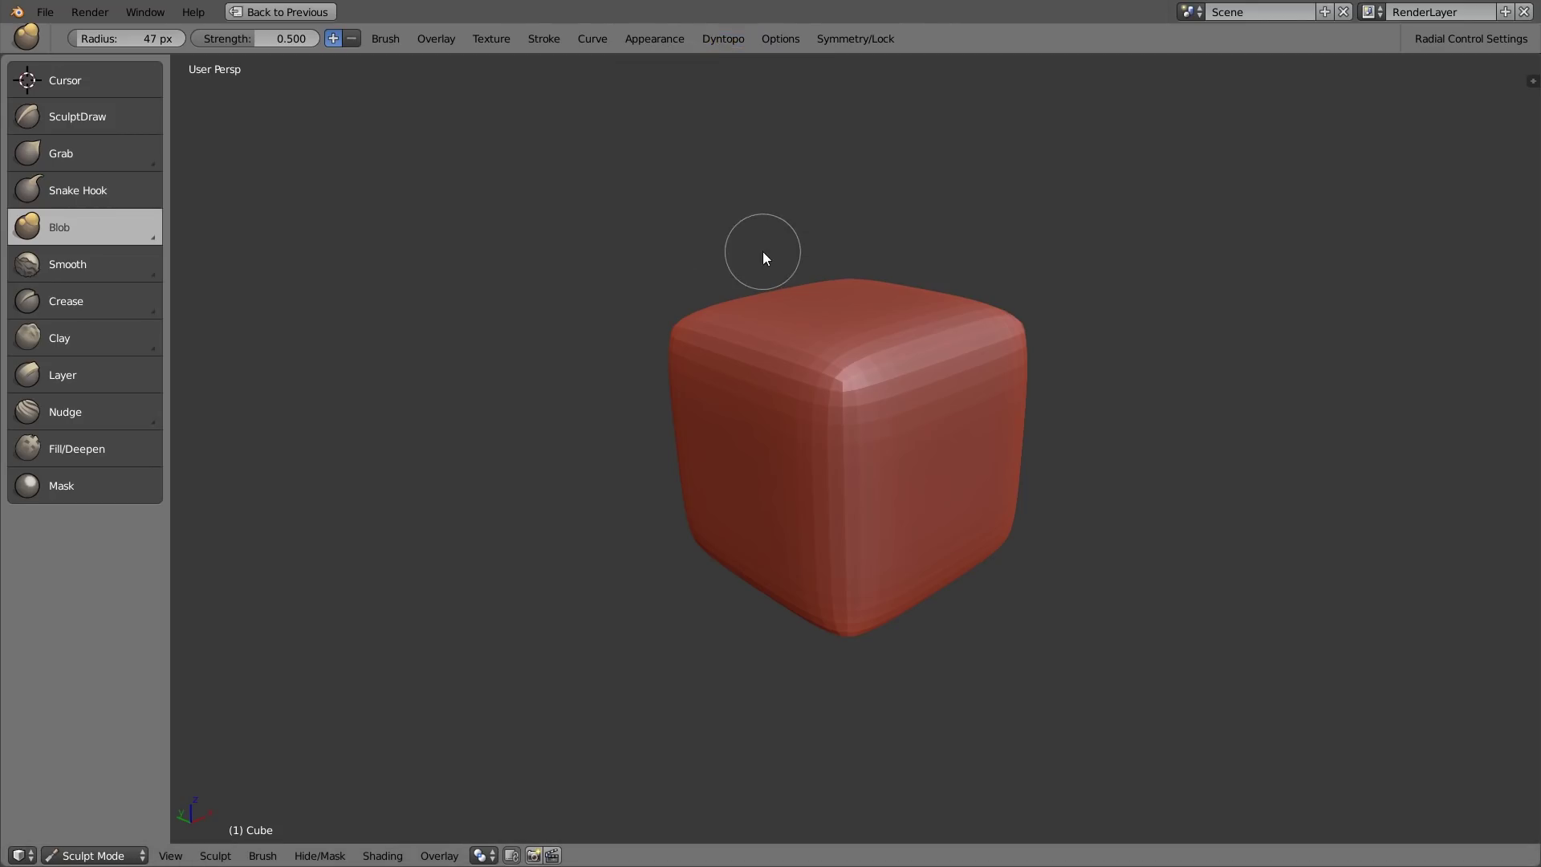
Step: Set the Blob brush's radius to 99 px and its strength to 0.387
mouse_move(758, 259)
middle_down()
mouse_move(782, 282)
mouse_move(699, 291)
middle_up()
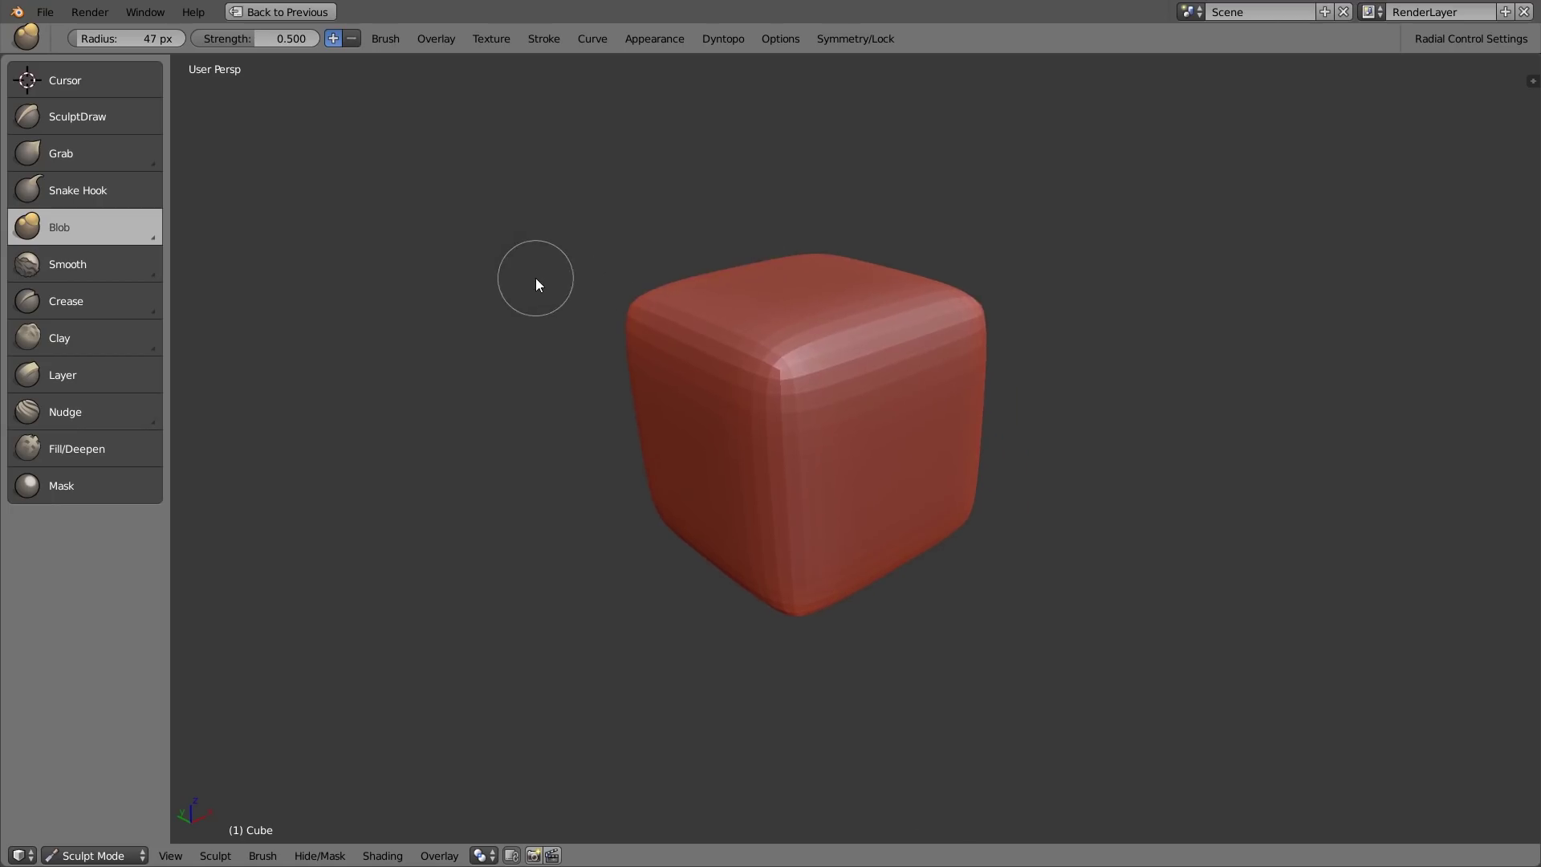
key(f)
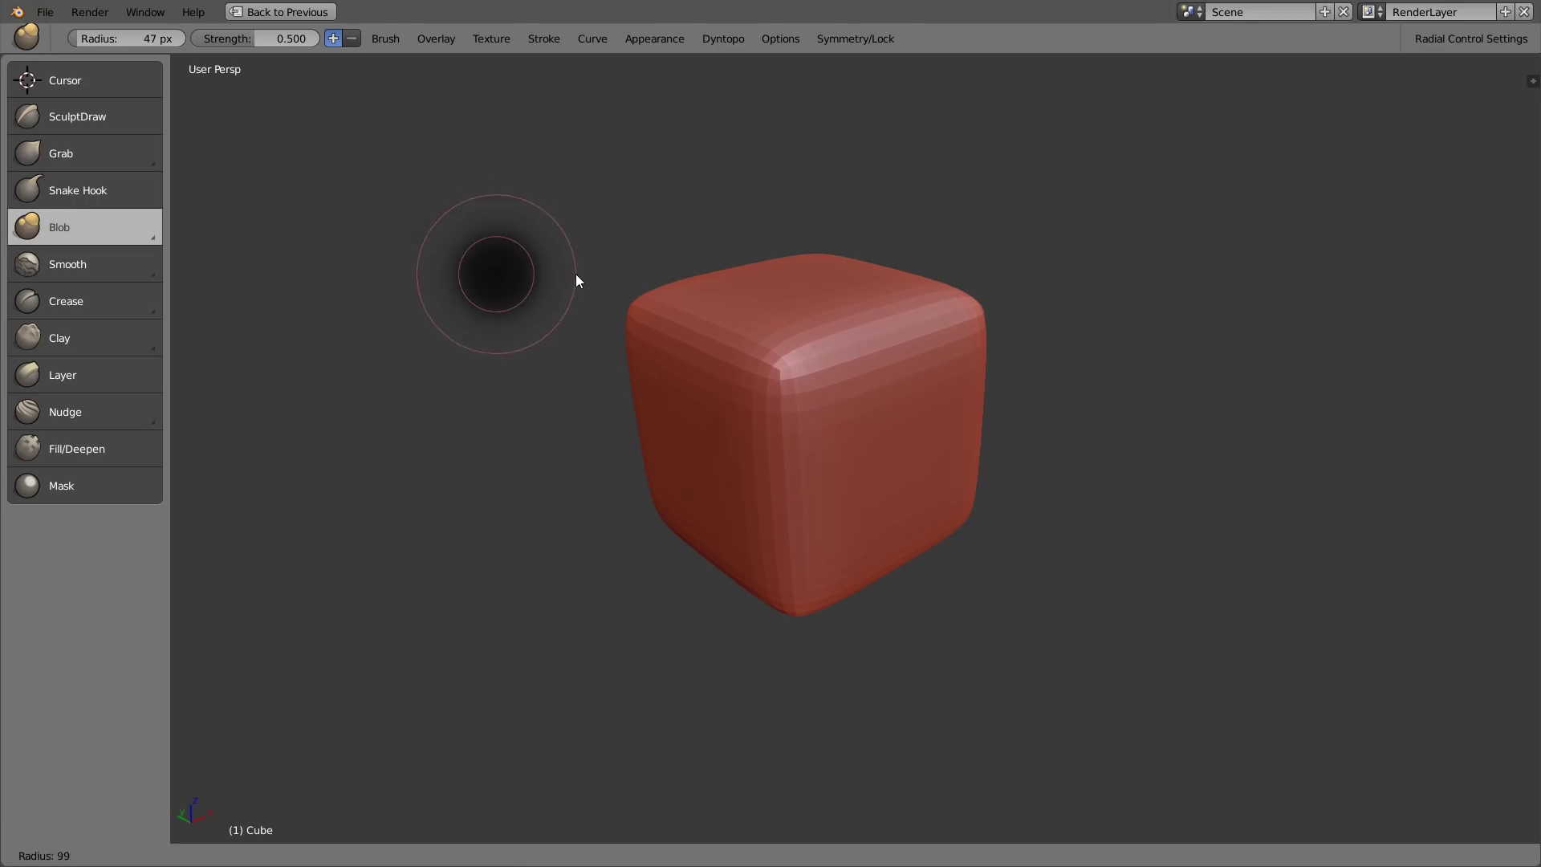
click(574, 278)
key(shift+f)
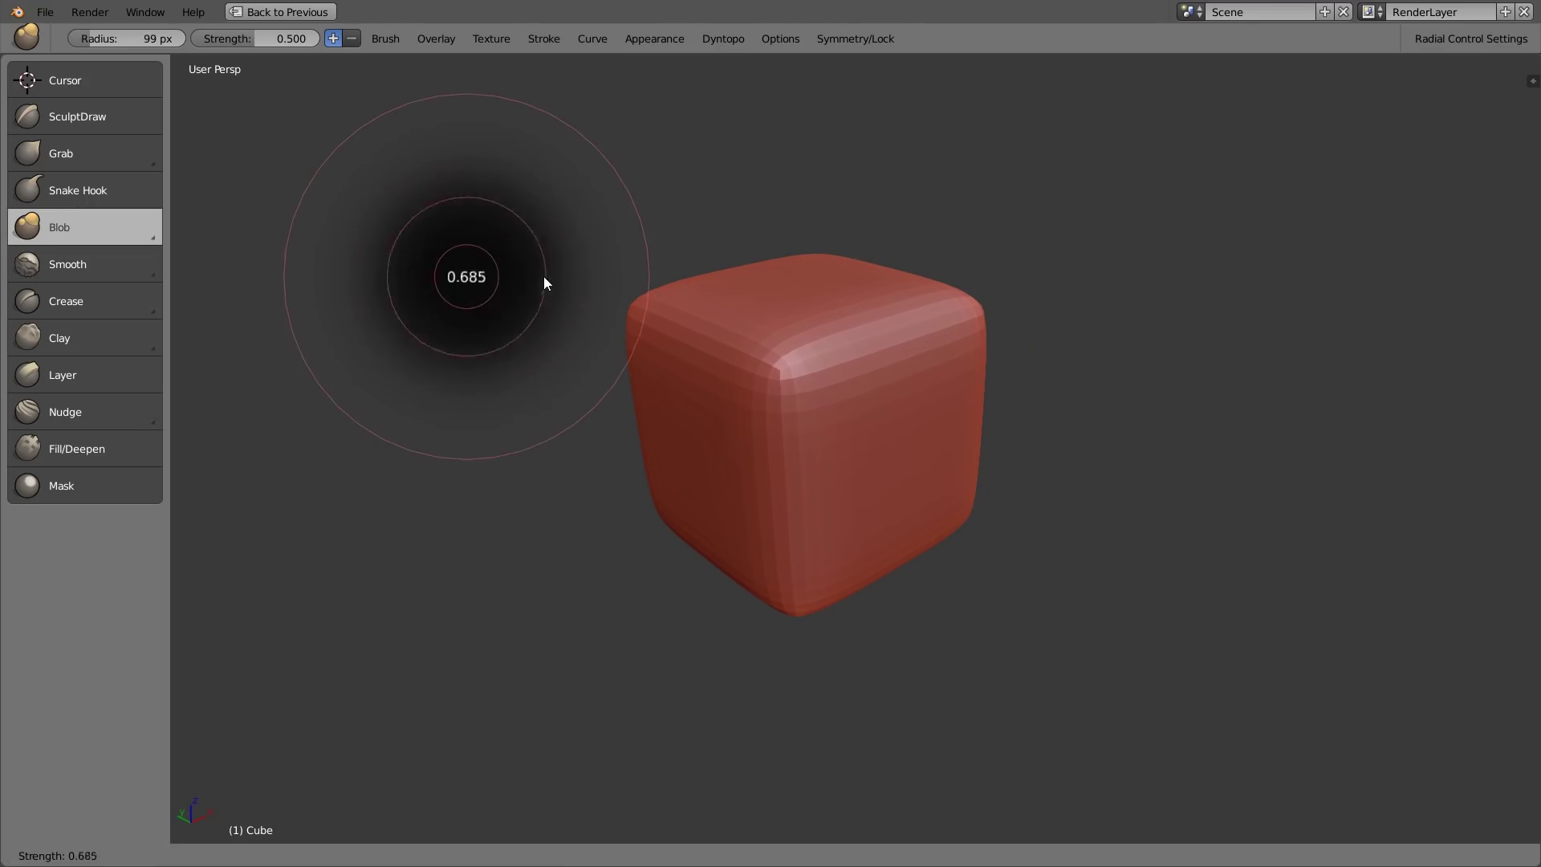
click(610, 277)
key(shift+f)
click(589, 273)
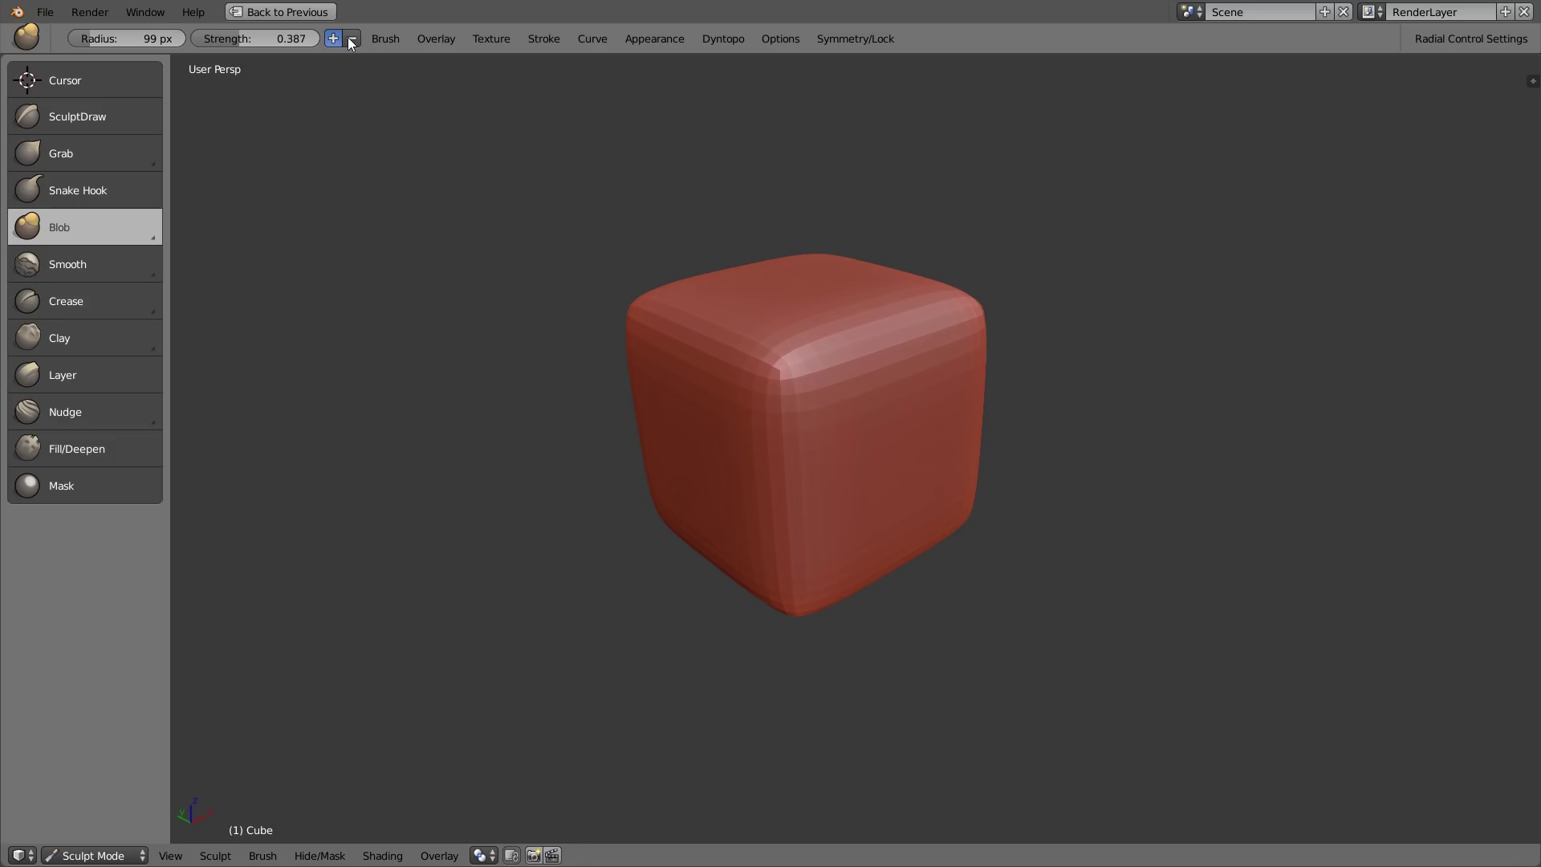
Step: Look through the Blob brush's Brush, Overlay and Texture options
click(386, 39)
mouse_move(416, 40)
mouse_move(475, 38)
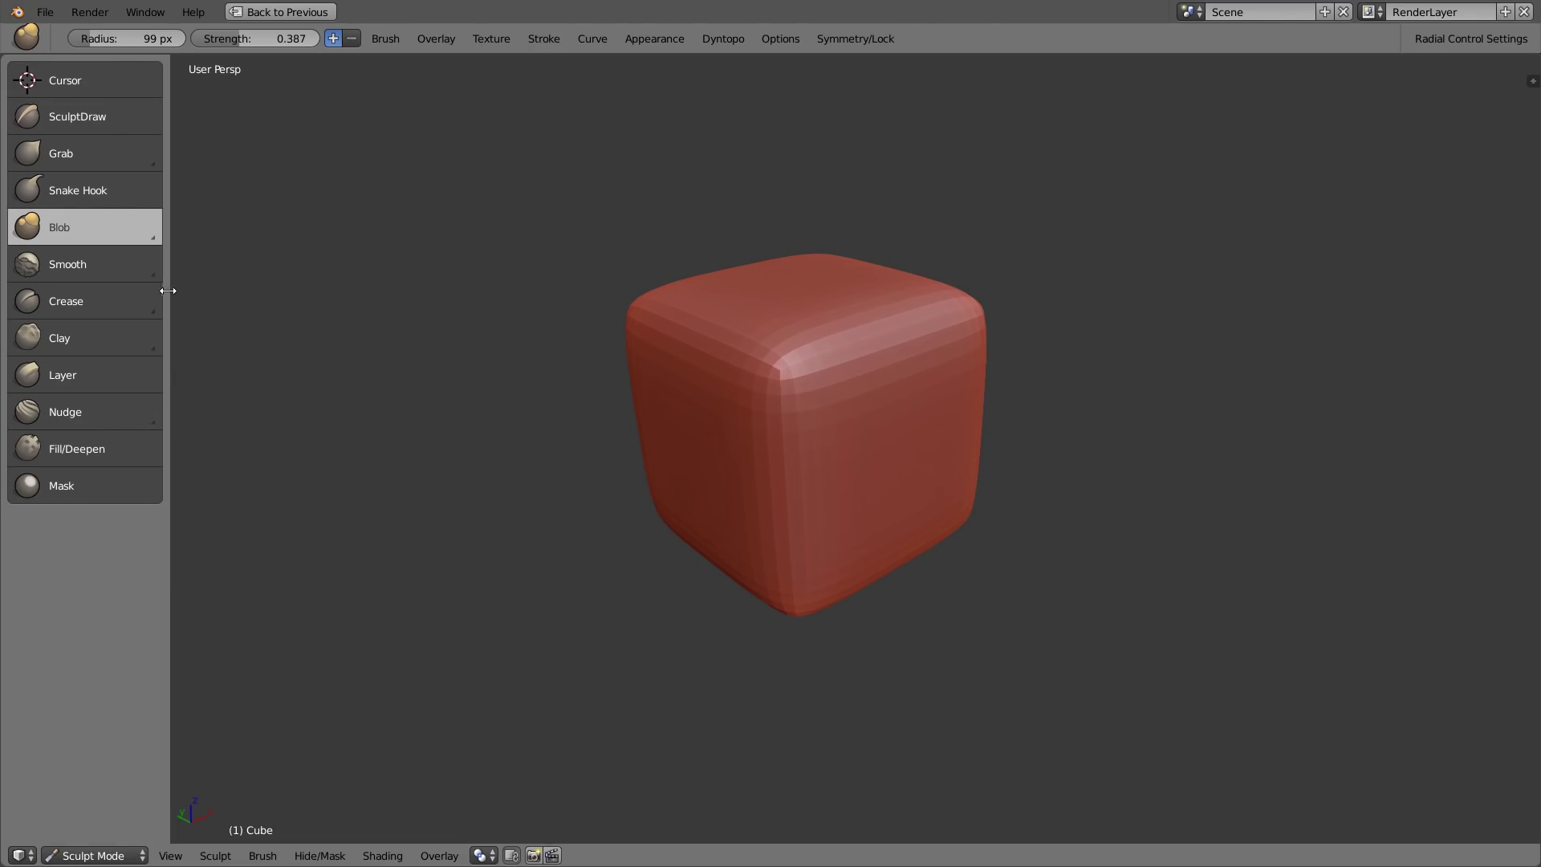
Step: Narrow the tool shelf to two columns of icons and shrink the icons slightly
drag(169, 289, 104, 289)
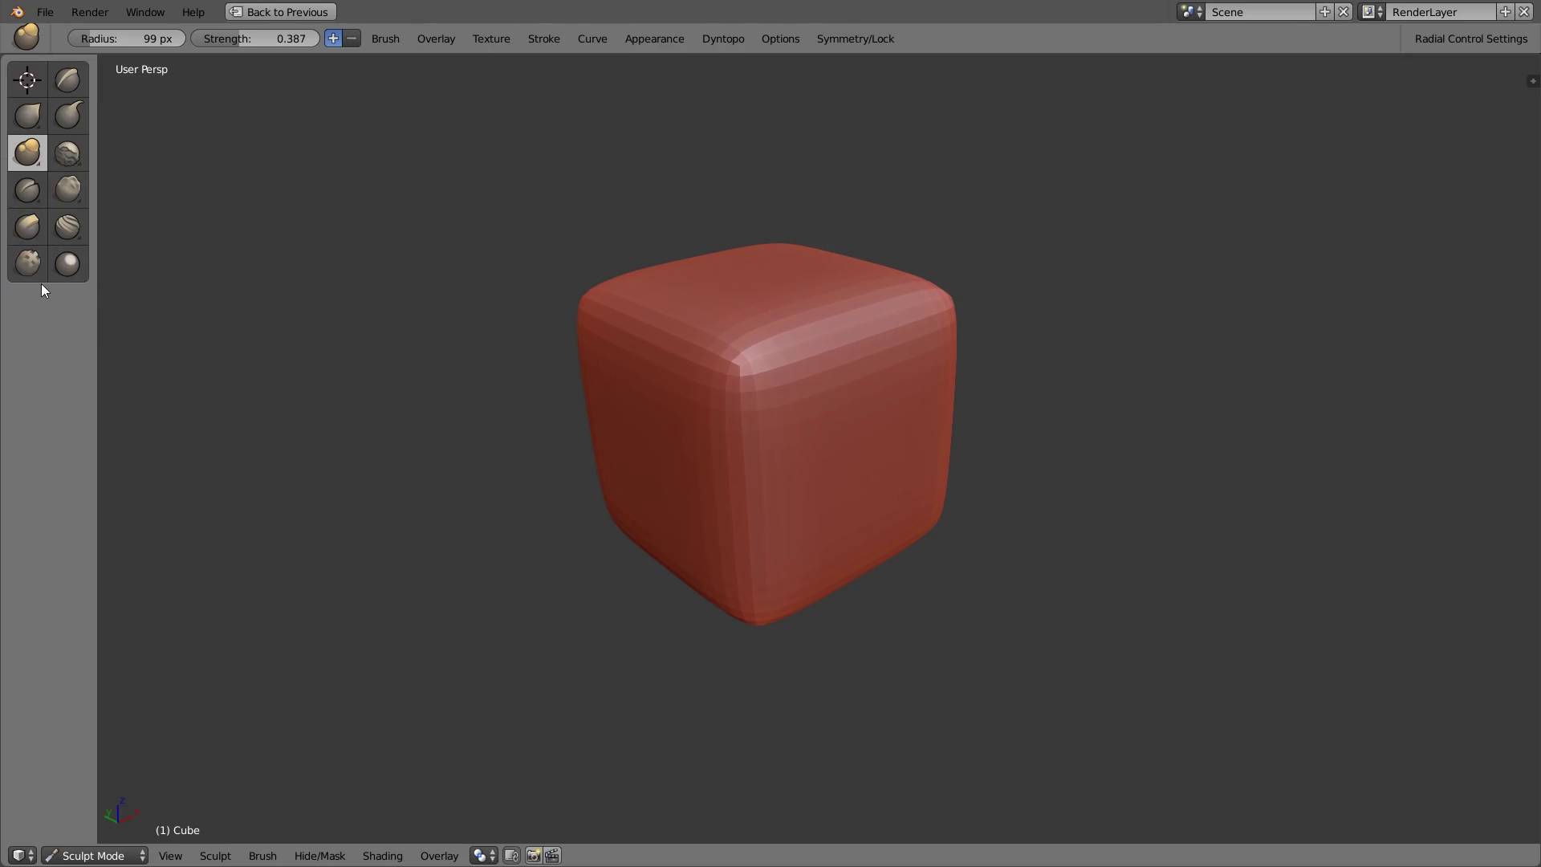
mouse_move(42, 286)
ctrl+middle_down()
mouse_move(17, 252)
mouse_move(385, 249)
mouse_move(1527, 144)
mouse_move(1203, 176)
mouse_move(1324, 168)
ctrl+middle_up()
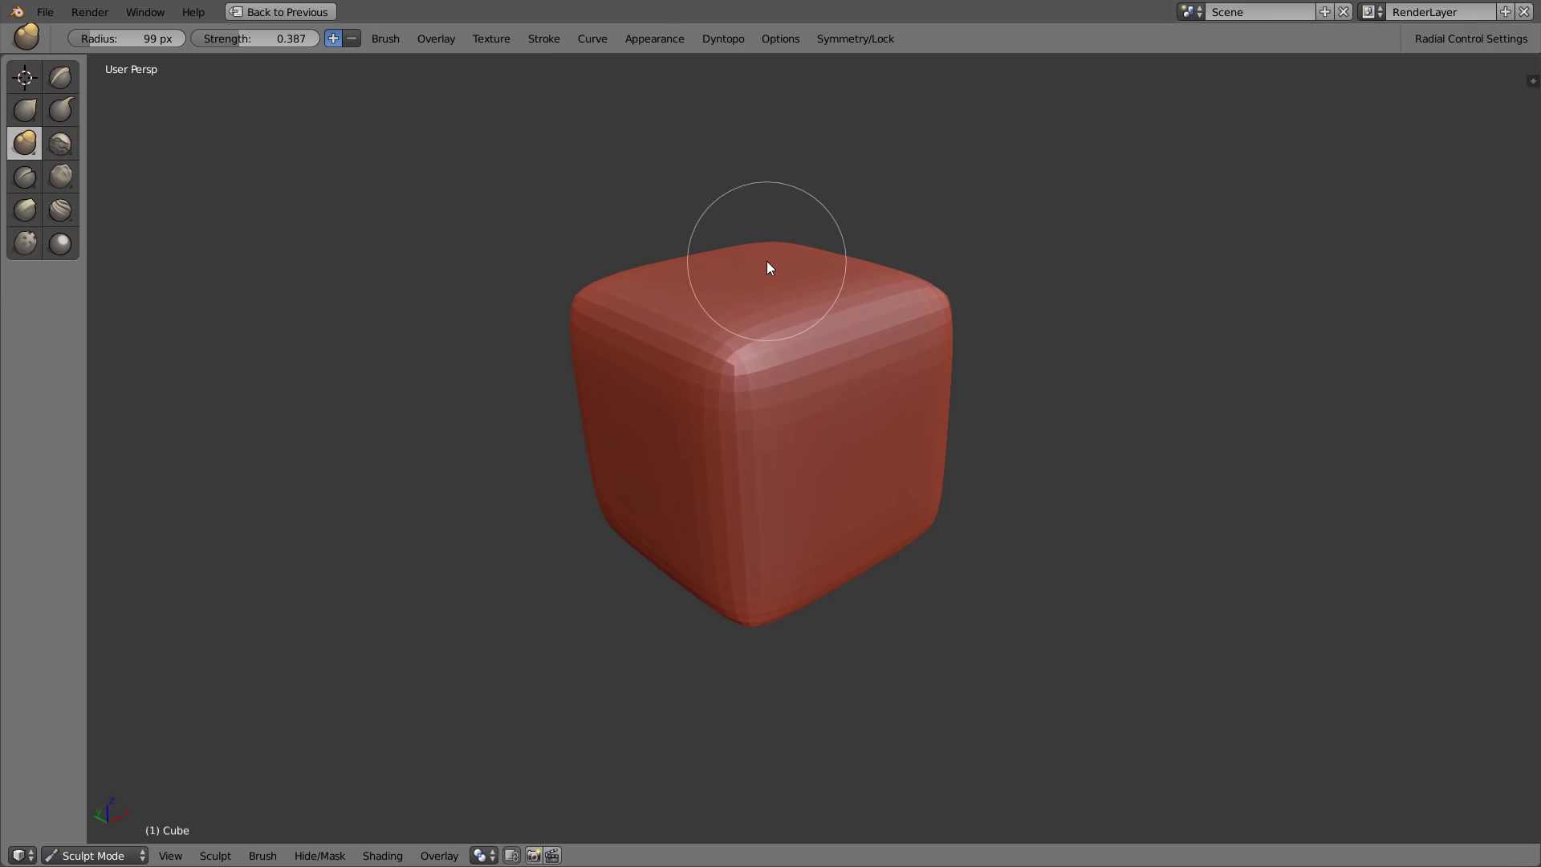
Step: Sculpt raised lumps on the cube with SculptDraw, enlarge the brush radius to 167 px and smooth the lumps down
click(61, 77)
mouse_move(803, 462)
mouse_down()
mouse_move(709, 361)
mouse_move(672, 454)
mouse_move(685, 421)
mouse_up()
key(f)
click(698, 405)
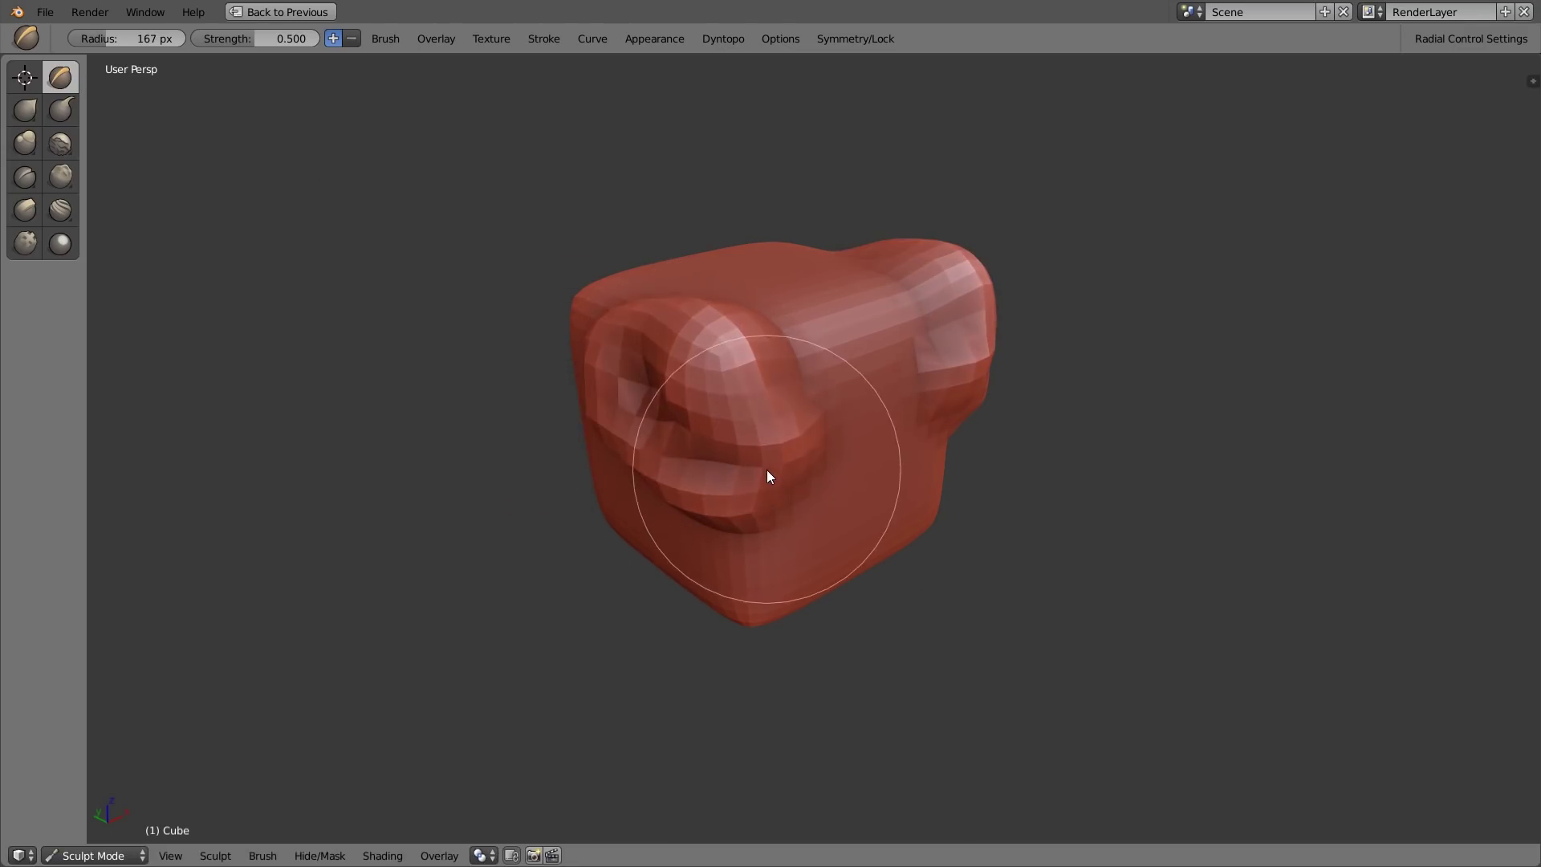
mouse_move(735, 497)
shift+mouse_down()
mouse_move(769, 397)
mouse_move(623, 411)
mouse_move(725, 523)
mouse_move(637, 441)
shift+mouse_up()
Step: Enable Dyntopo with Constant Detail and set its resolution to 16.80
click(720, 37)
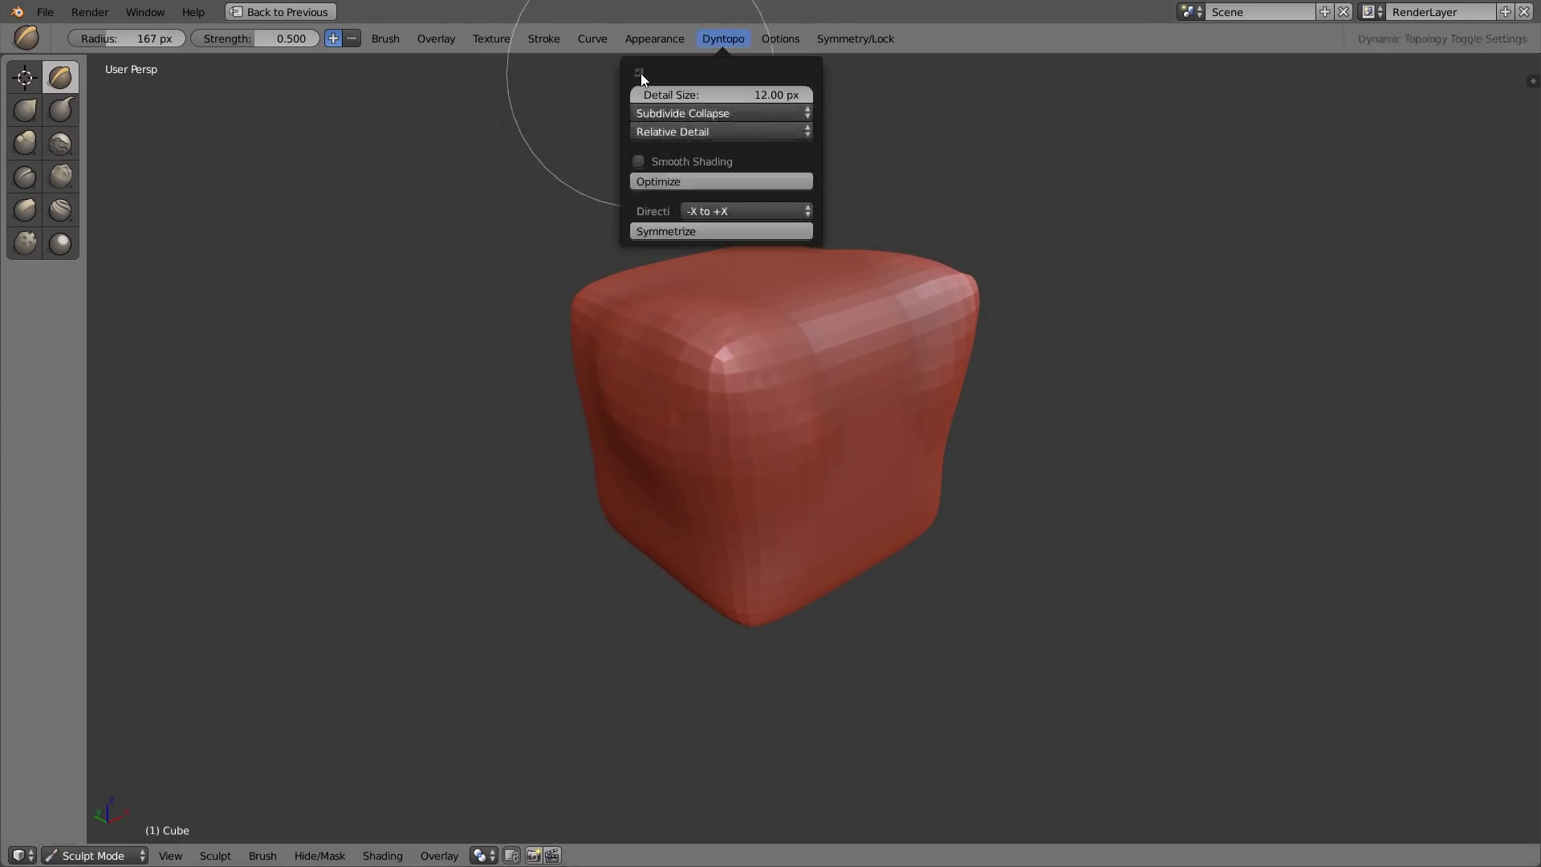
click(645, 132)
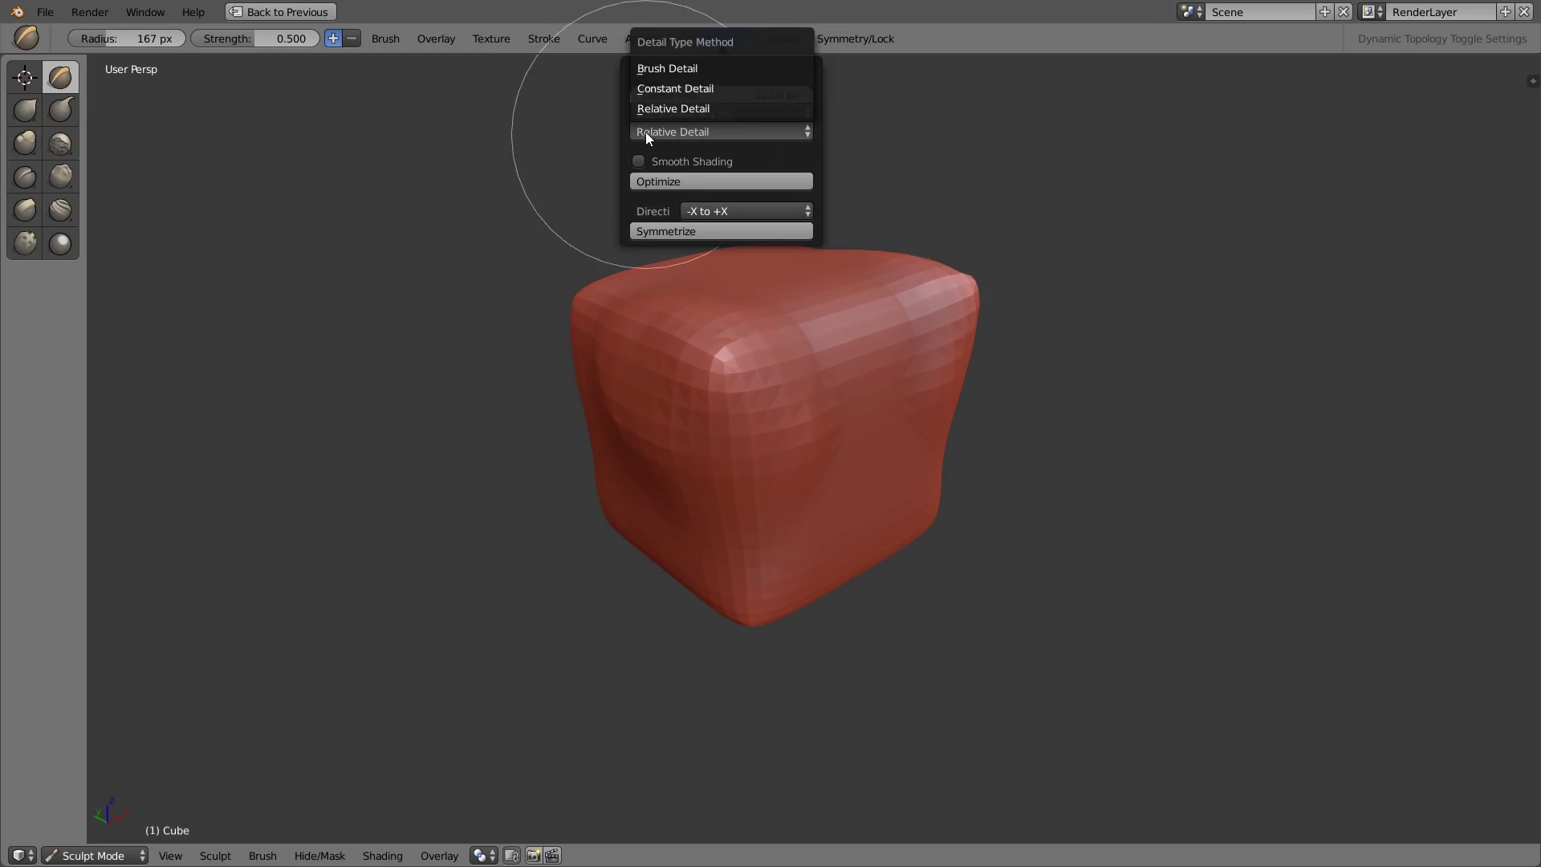
click(682, 88)
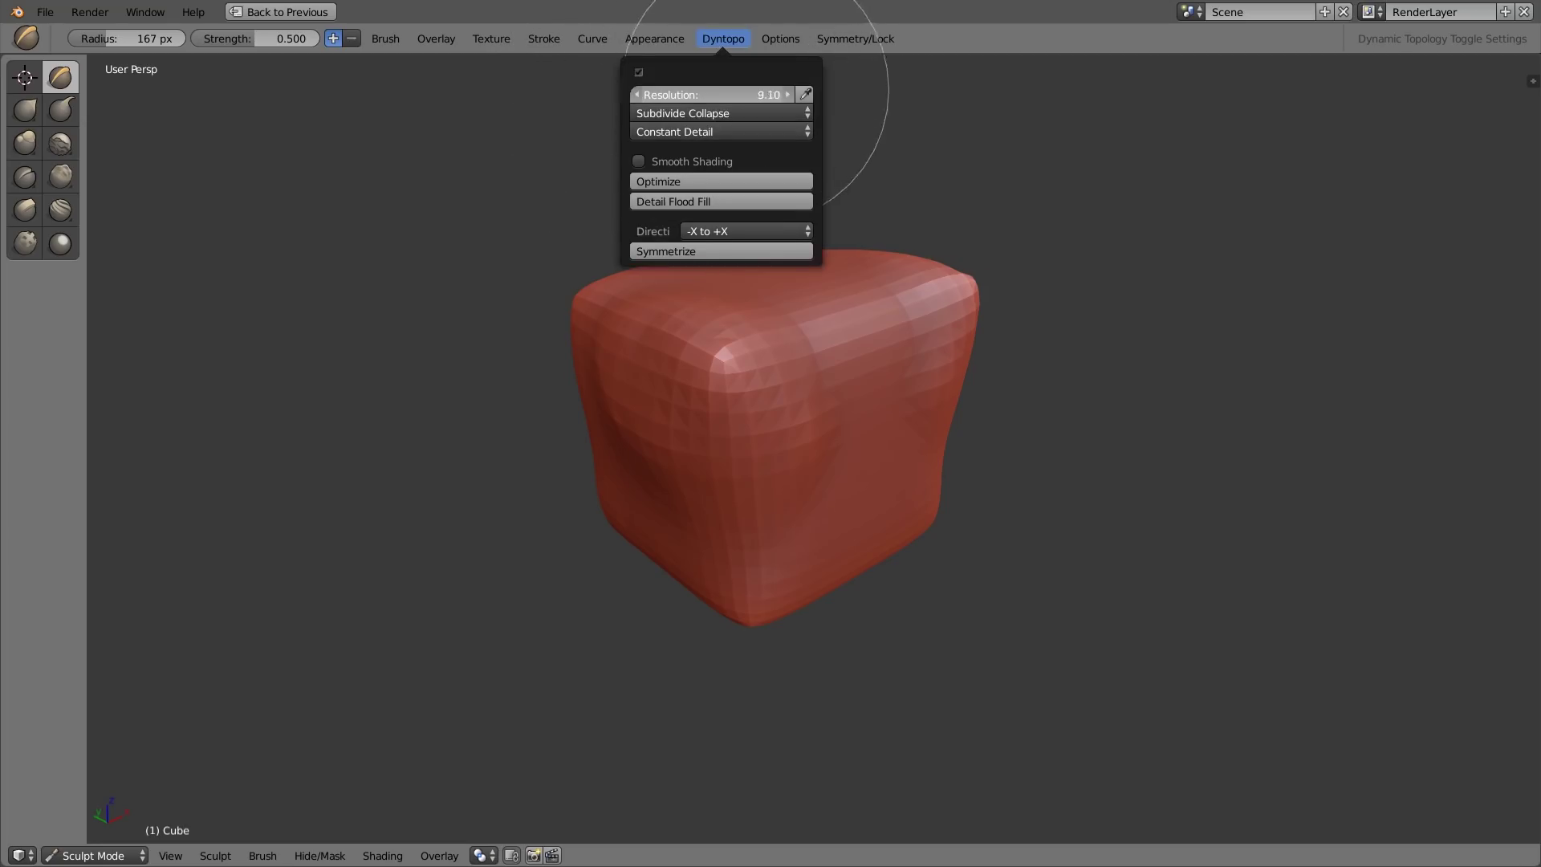
drag(700, 95, 763, 95)
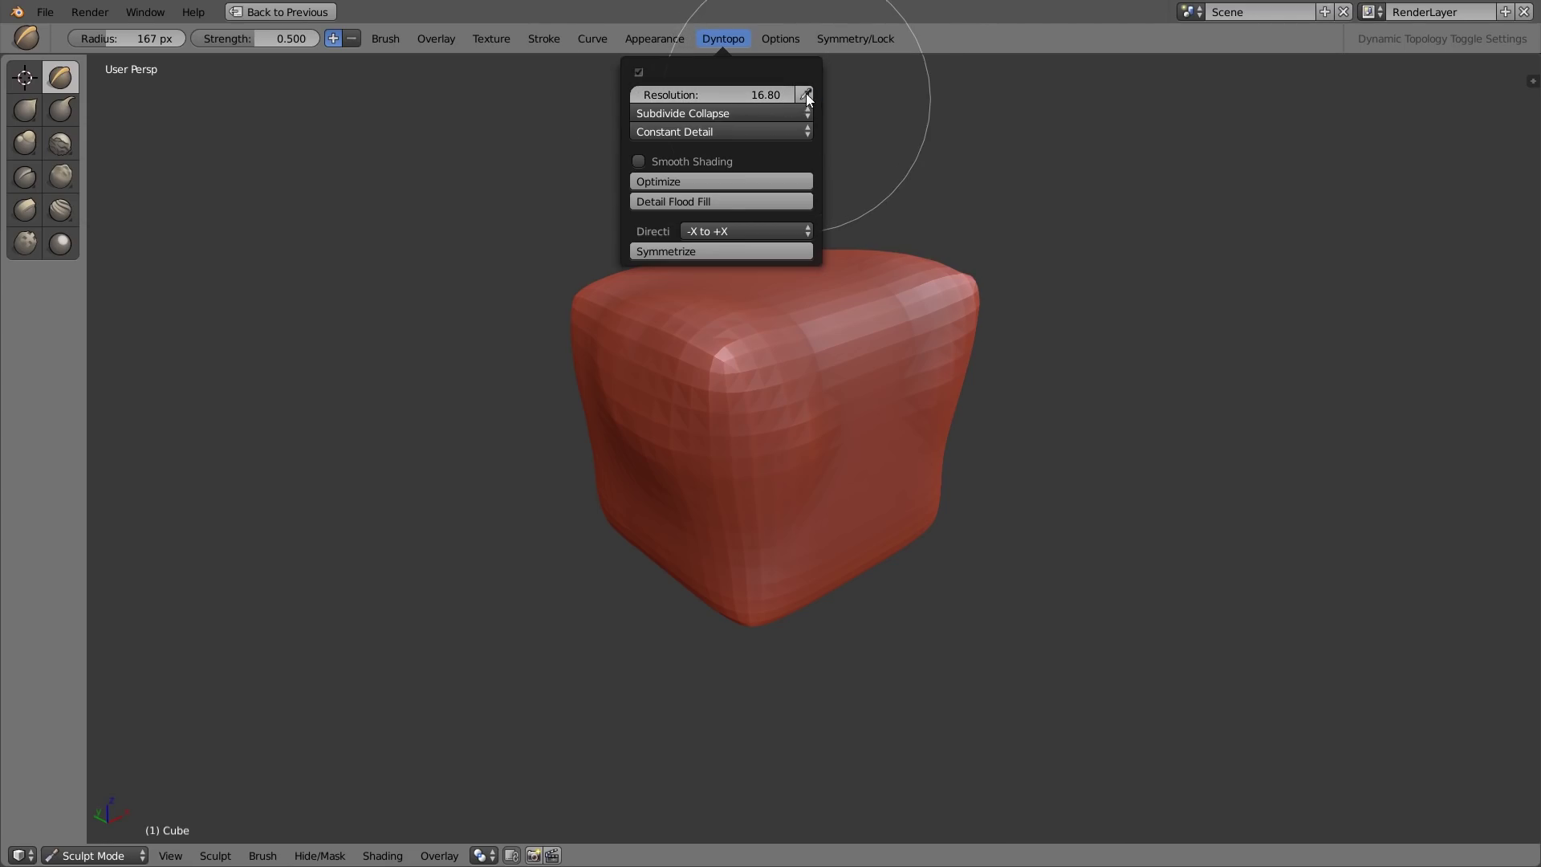
Step: Raise a rounded bump on the cube's near upper corner with SculptDraw, setting the brush radius to 113 px
middle_drag(710, 334, 760, 320)
key(f)
click(751, 388)
mouse_move(748, 385)
mouse_down()
mouse_move(721, 364)
mouse_move(633, 376)
mouse_move(707, 380)
mouse_move(803, 337)
mouse_up()
key(f)
click(661, 379)
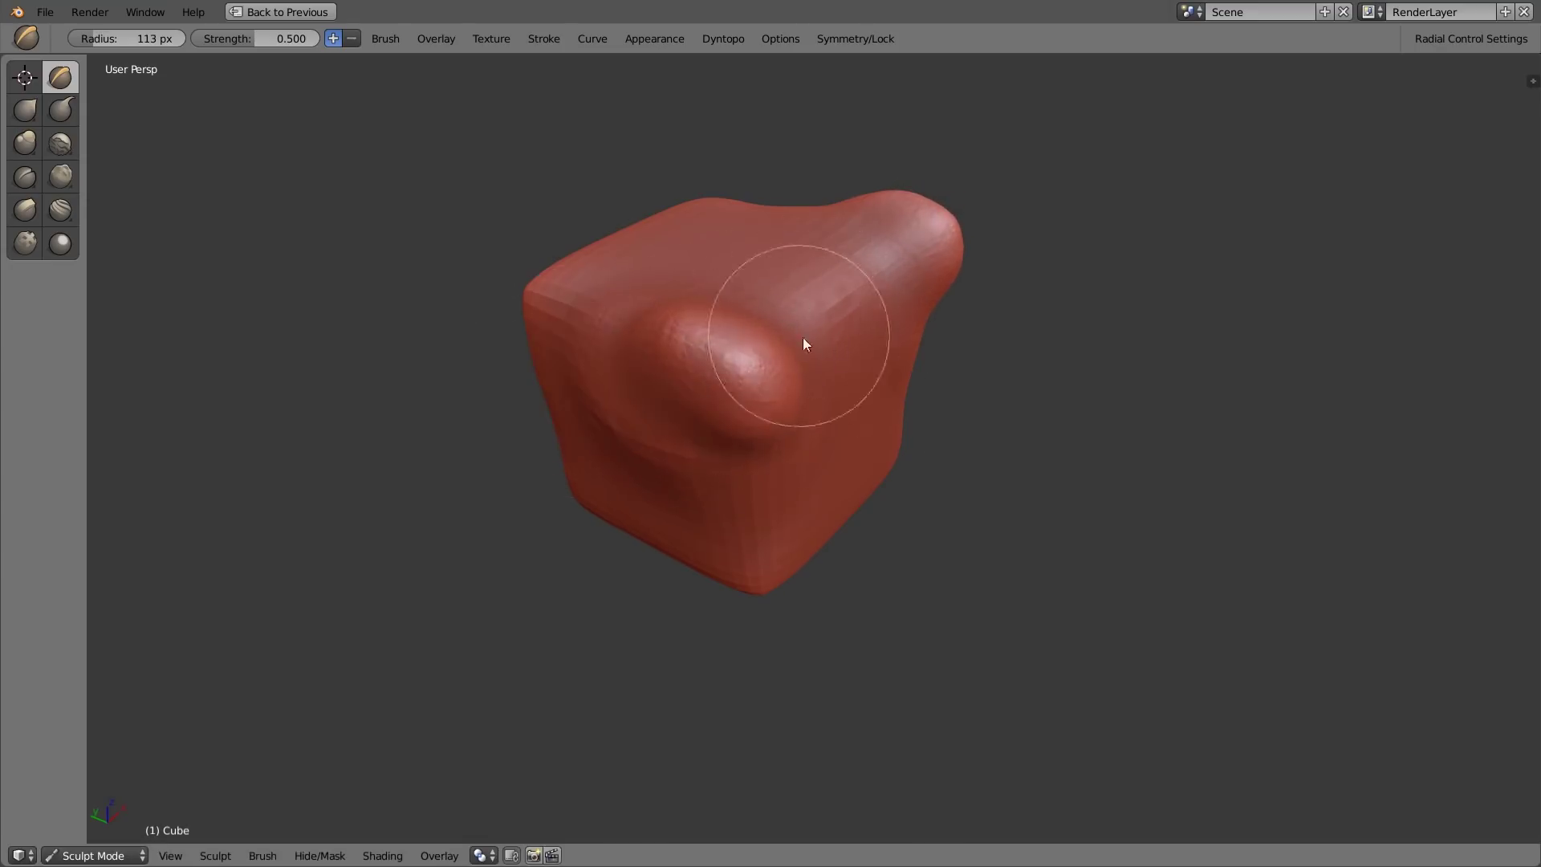
Step: Sculpt across the cube's upper part with SculptDraw, setting the brush radius to 54 px and the strength to 0.132
middle_drag(803, 337, 763, 351)
key(f)
click(748, 352)
drag(991, 345, 786, 374)
key(shift+f)
click(710, 317)
Step: Sculpt several parallel ridges running over the cube's upper edge with the SculptDraw brush
mouse_move(786, 316)
mouse_down()
mouse_move(909, 411)
mouse_move(834, 449)
mouse_up()
mouse_move(824, 449)
middle_down()
mouse_move(951, 413)
mouse_move(868, 393)
mouse_move(886, 350)
middle_up()
mouse_move(886, 350)
mouse_down()
mouse_move(805, 350)
mouse_move(711, 514)
mouse_move(742, 449)
mouse_up()
middle_drag(722, 490, 780, 453)
mouse_move(780, 454)
mouse_down()
mouse_move(791, 468)
mouse_move(674, 536)
mouse_up()
drag(674, 536, 634, 522)
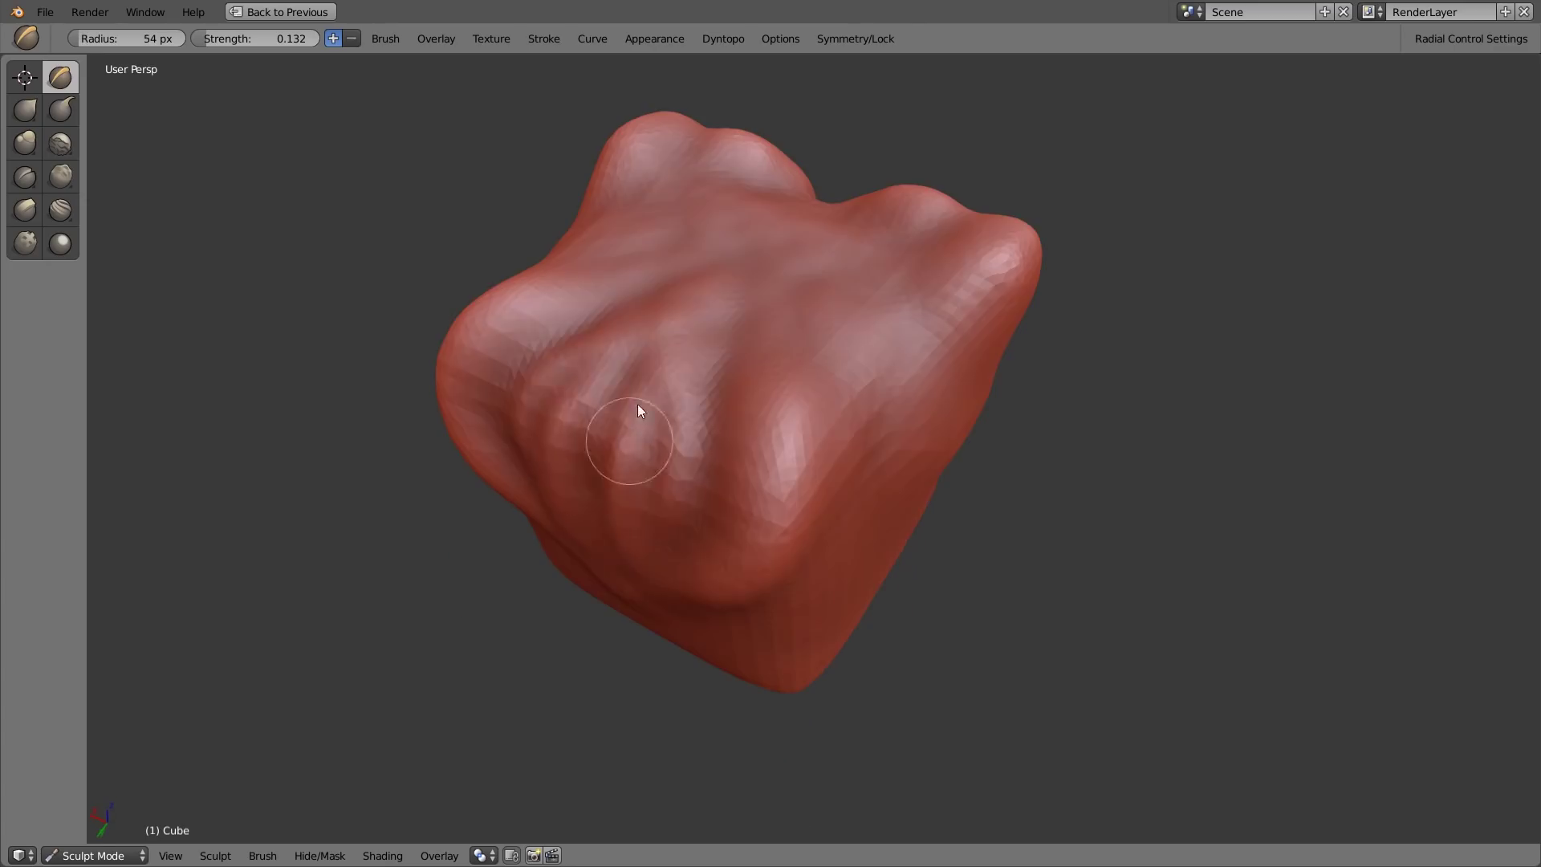
mouse_move(639, 410)
mouse_down()
mouse_move(629, 427)
mouse_move(663, 367)
mouse_up()
Step: Set the brush radius to 83 px and sculpt raised folds over the cube's near upper corner
mouse_move(663, 368)
middle_down()
mouse_move(787, 433)
mouse_move(745, 422)
middle_up()
key(f)
click(767, 415)
mouse_move(862, 406)
mouse_down()
mouse_move(798, 605)
mouse_move(739, 690)
mouse_up()
shift+middle_drag(801, 590, 797, 540)
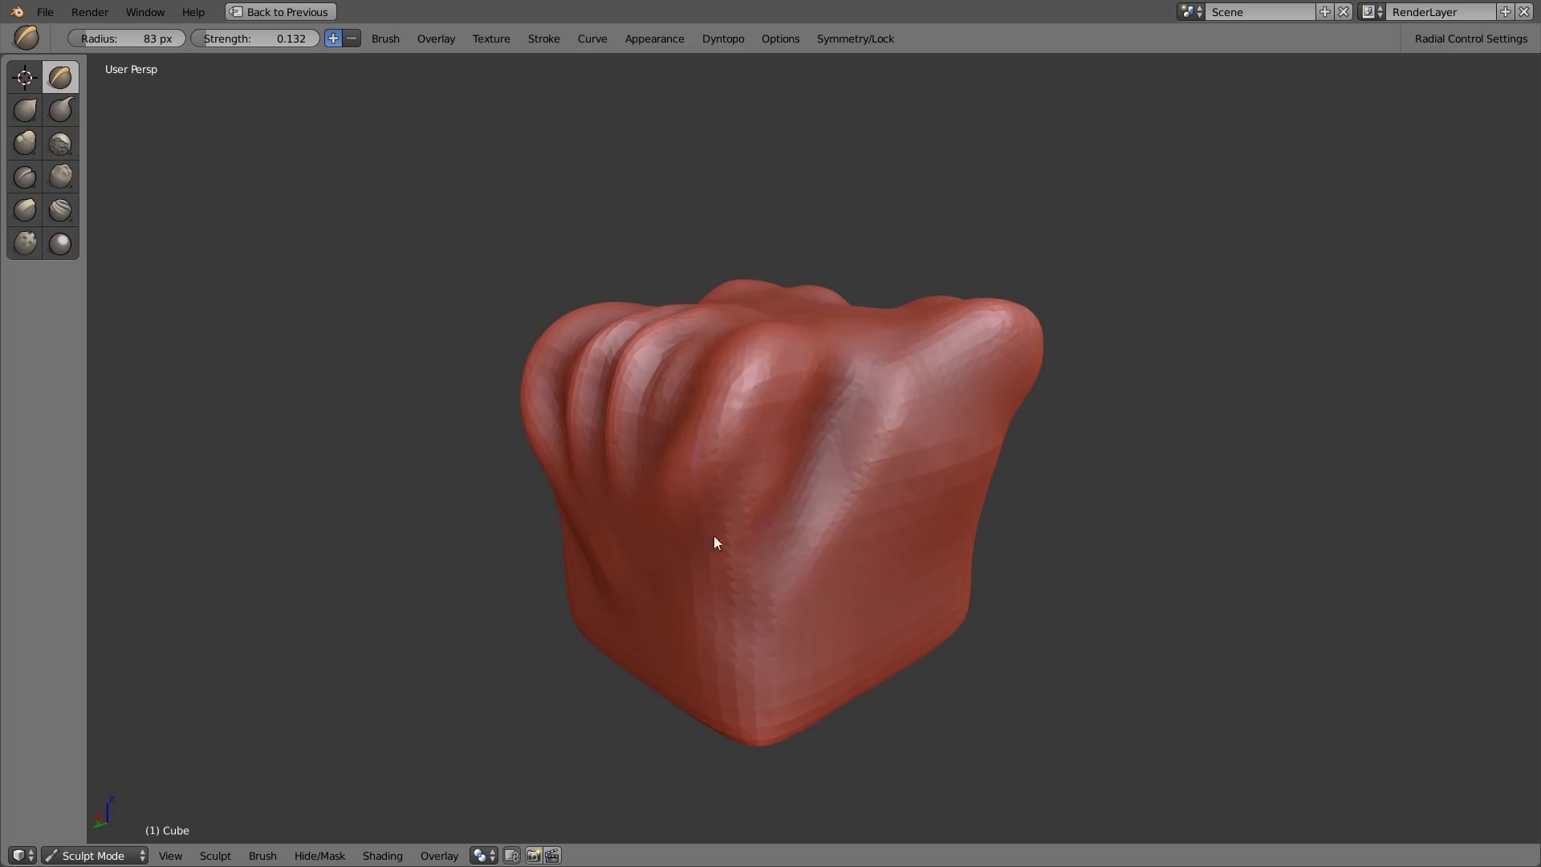
drag(747, 481, 788, 427)
middle_drag(788, 427, 792, 412)
mouse_move(697, 456)
middle_down()
mouse_move(739, 380)
mouse_move(786, 388)
mouse_move(769, 393)
middle_up()
drag(797, 383, 780, 373)
mouse_move(743, 437)
middle_down()
mouse_move(742, 469)
mouse_move(825, 430)
middle_up()
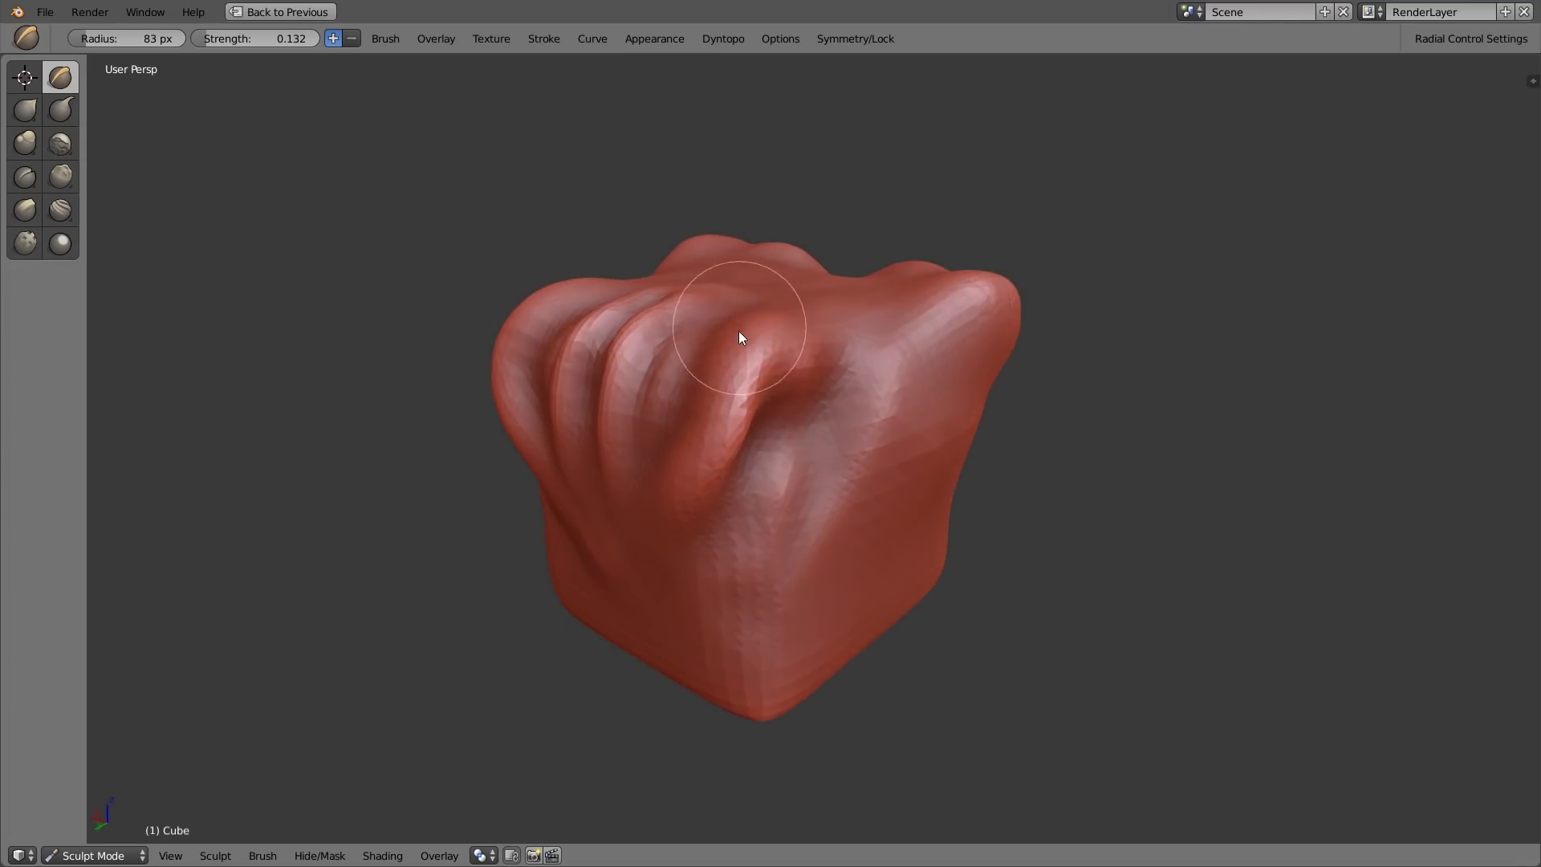
Step: Add bulges near the cube's upper corner with the Blob brush, set its radius to 99 px and choose Snake Hook
click(26, 151)
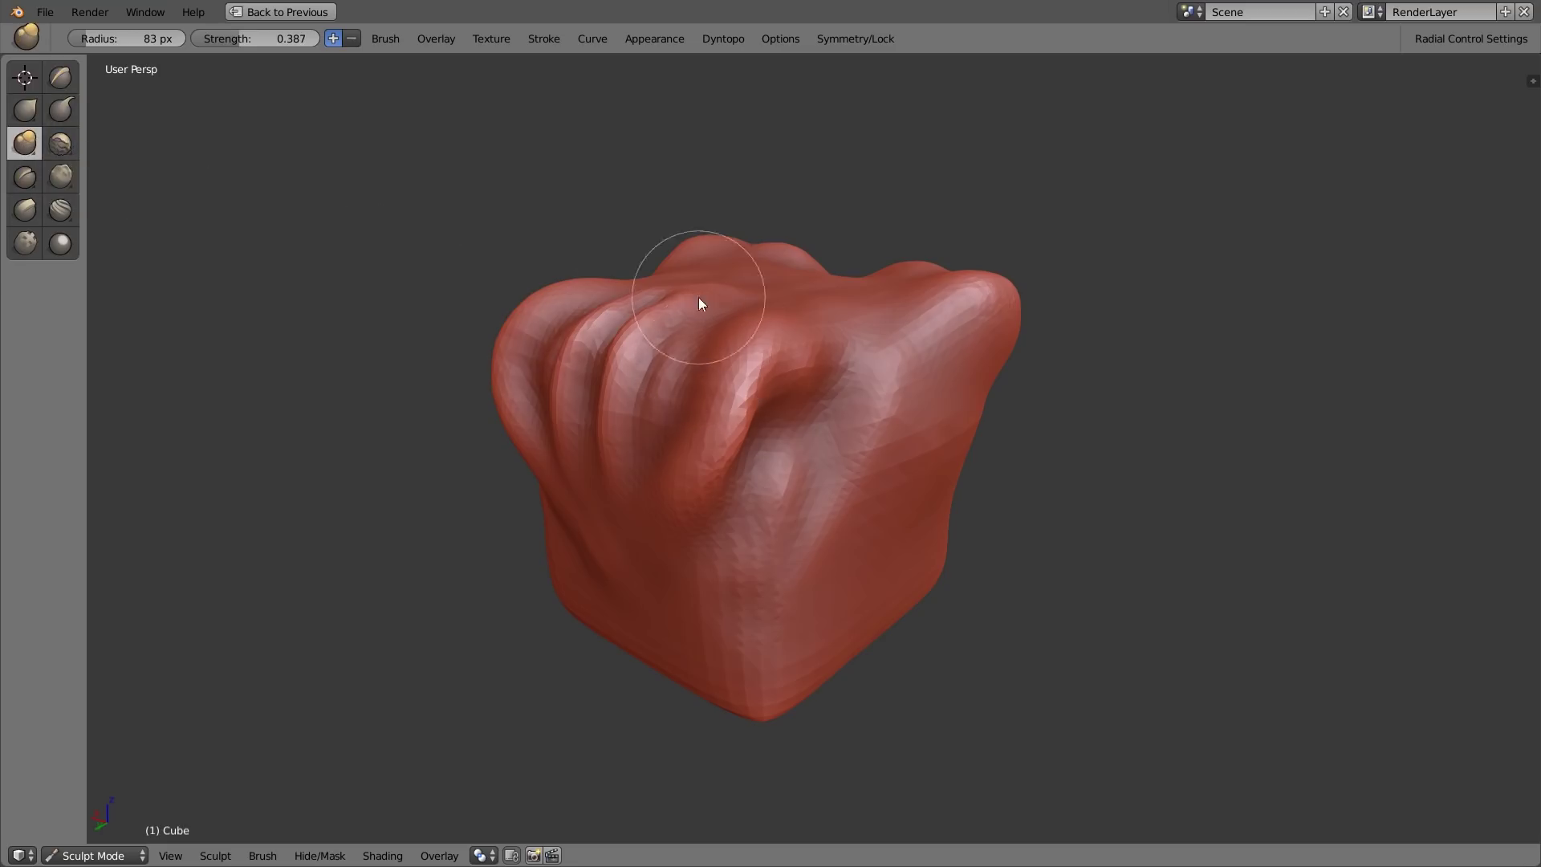
drag(692, 346, 702, 331)
key(f)
click(704, 343)
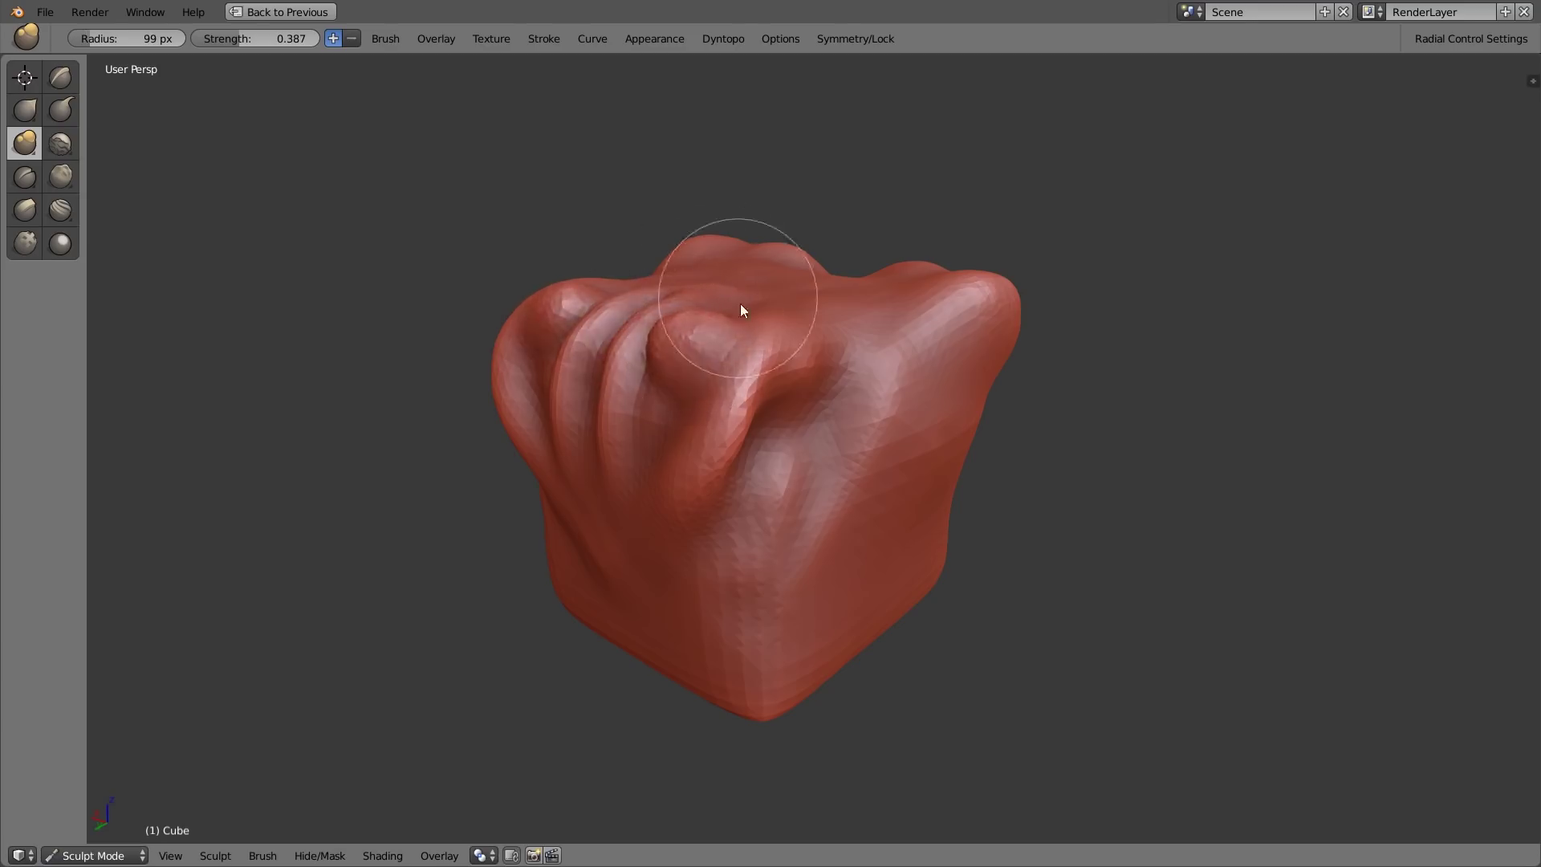
middle_drag(740, 304, 722, 320)
click(65, 113)
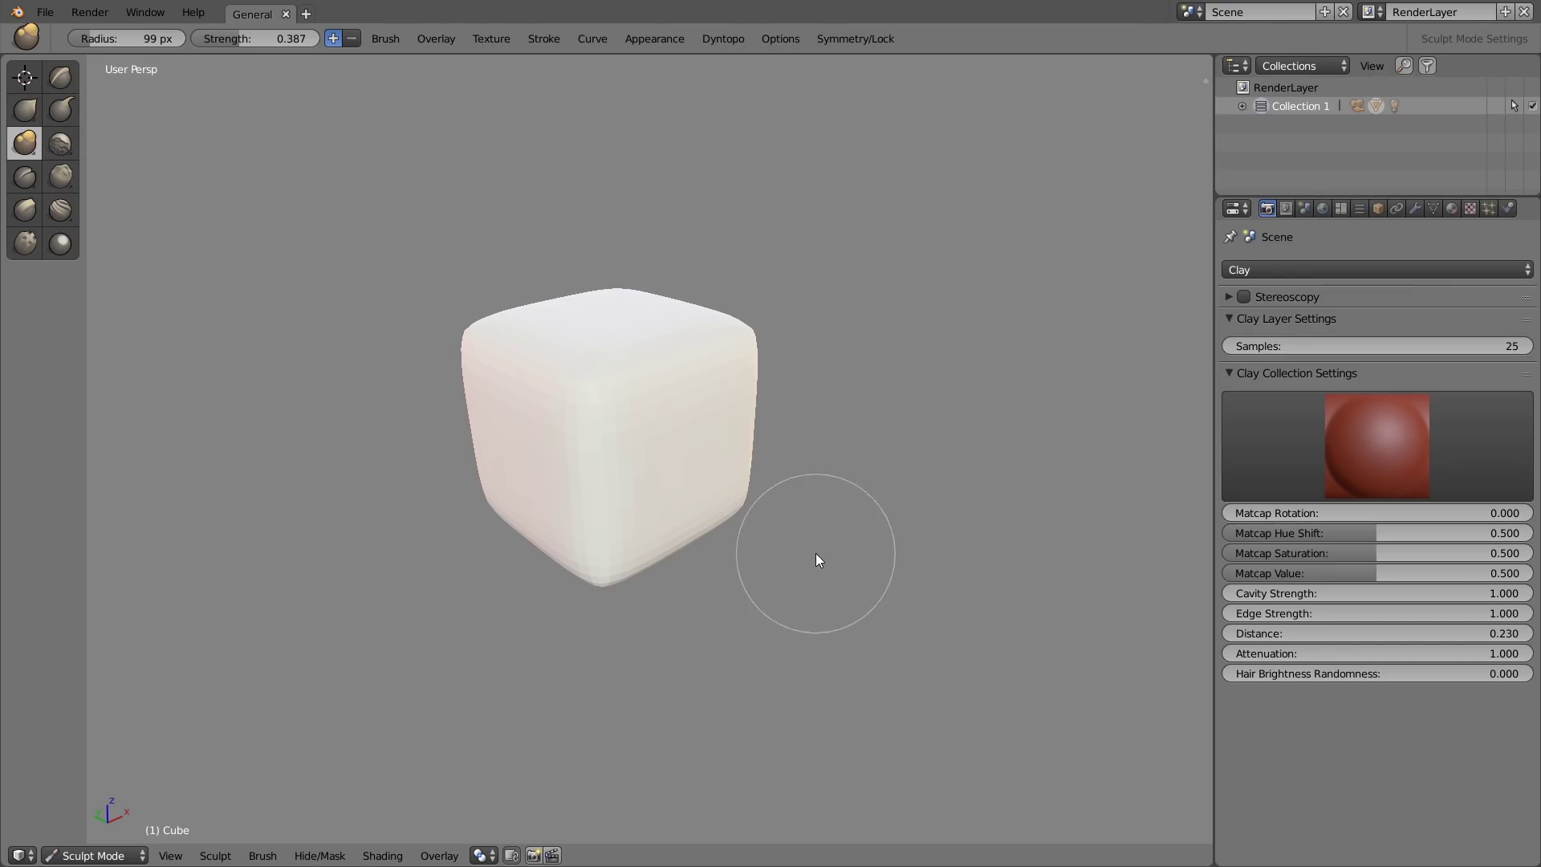
Step: Switch the viewport shading from Single Color to Material and view the rounded cube with it
click(381, 855)
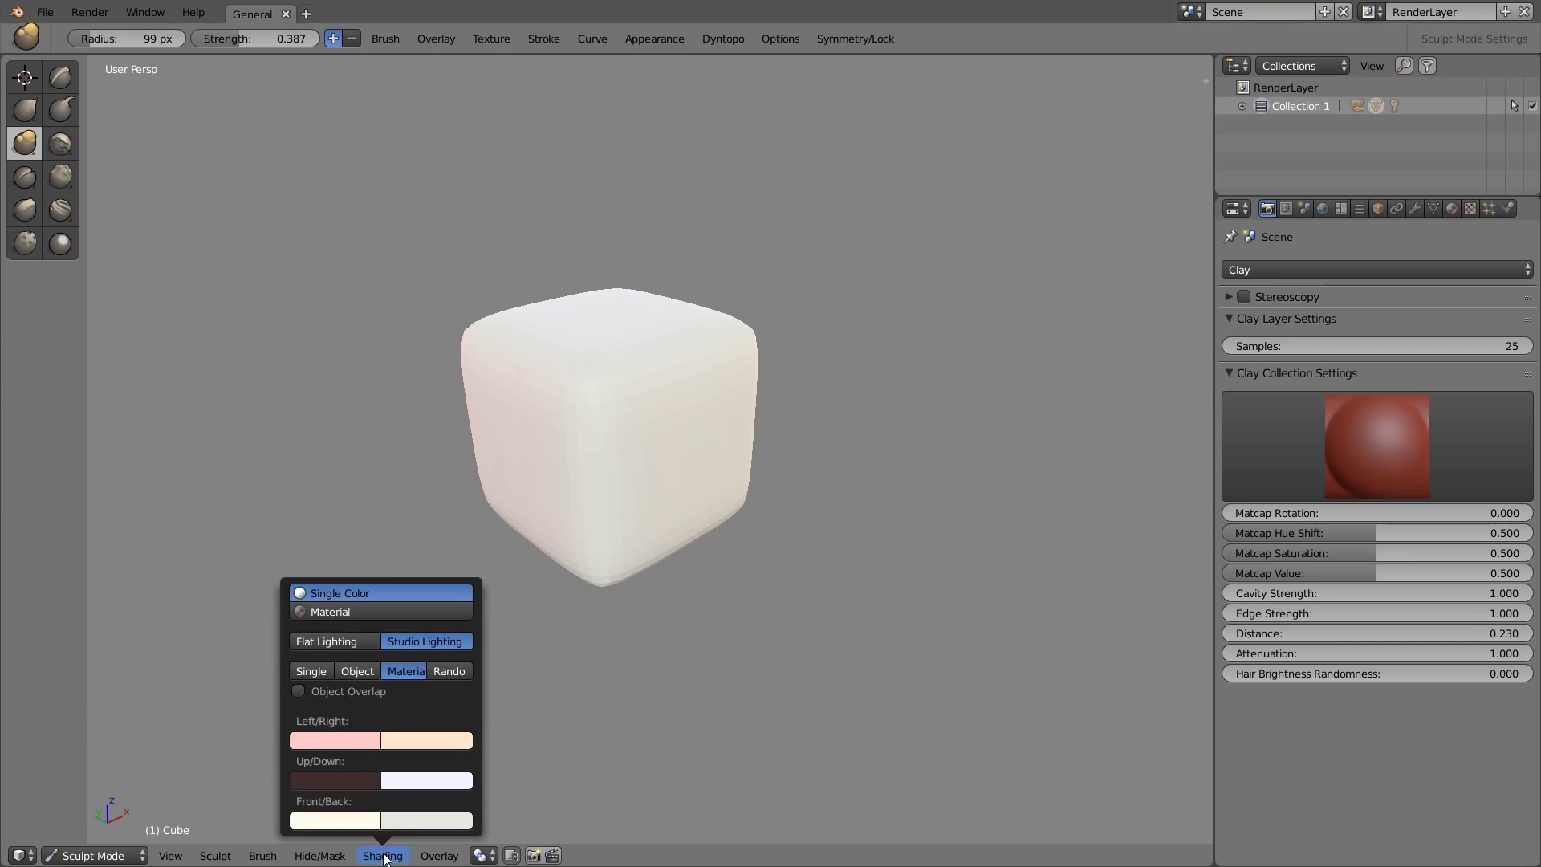
click(325, 612)
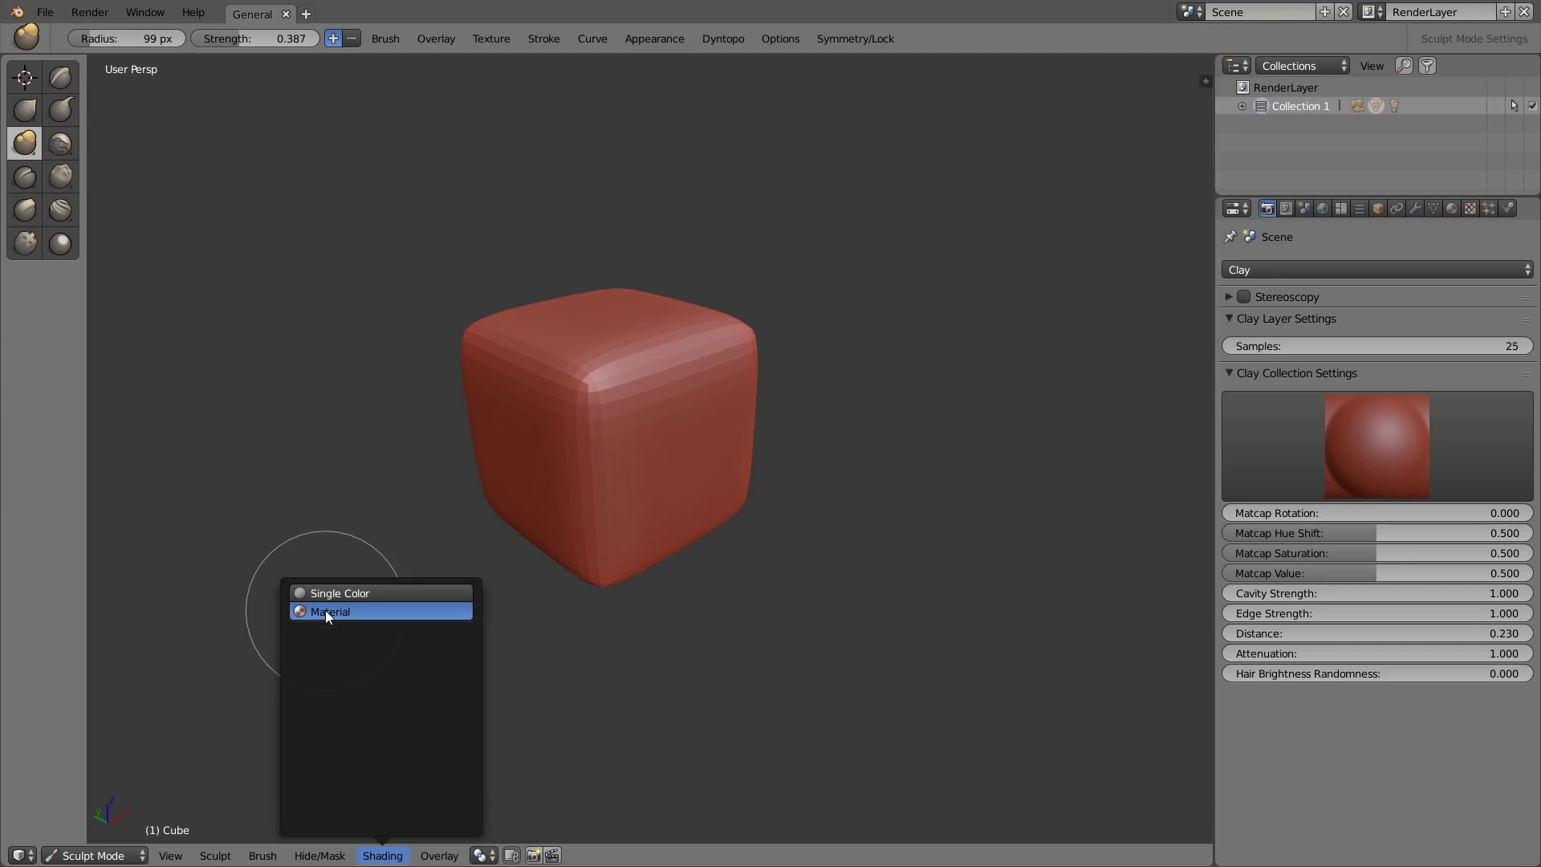
middle_drag(598, 522, 693, 355)
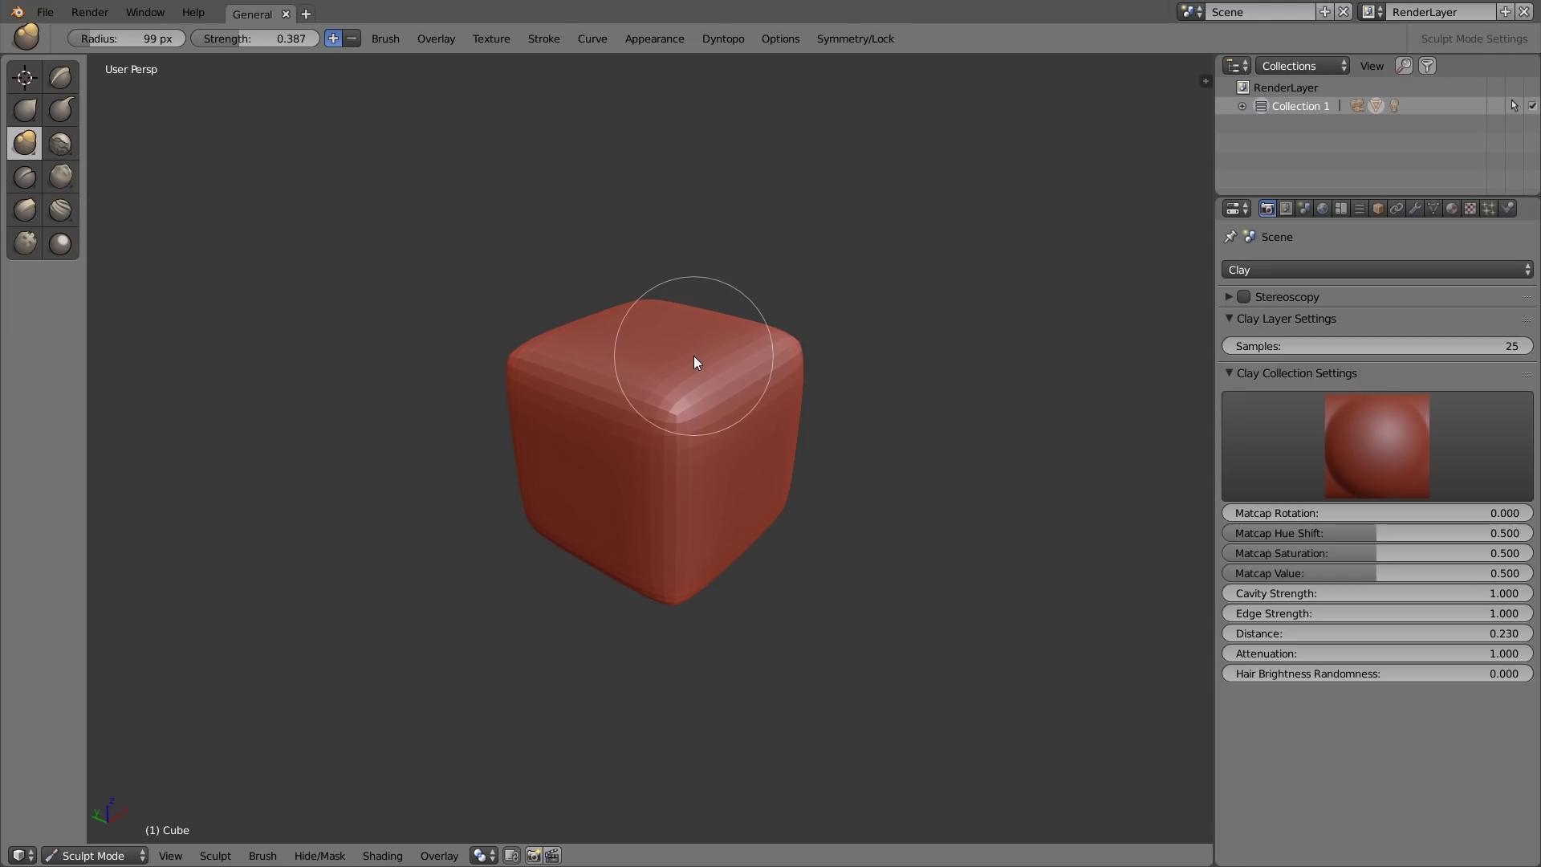
key(ctrl+z)
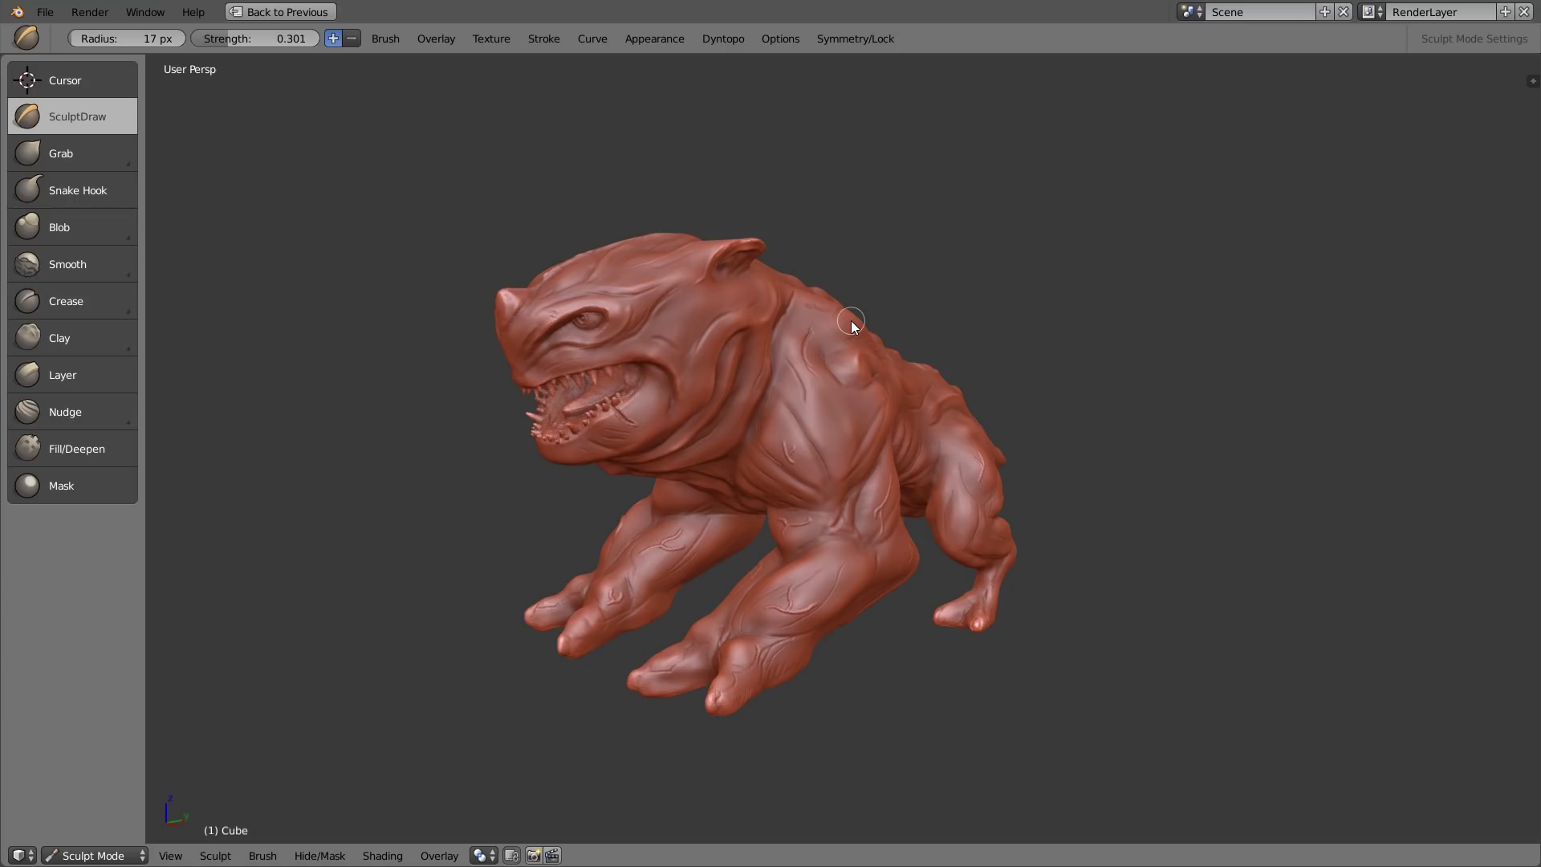
Step: Inspect the creature sculpt's jaw, shoulder and head from several angles, setting the SculptDraw radius to 18 px
mouse_move(905, 329)
middle_down()
mouse_move(776, 343)
mouse_move(811, 358)
mouse_move(906, 313)
mouse_move(863, 305)
mouse_move(812, 340)
middle_up()
key(f)
click(368, 180)
middle_drag(634, 350, 699, 377)
key(f)
click(684, 375)
scroll(687, 369, up, 5)
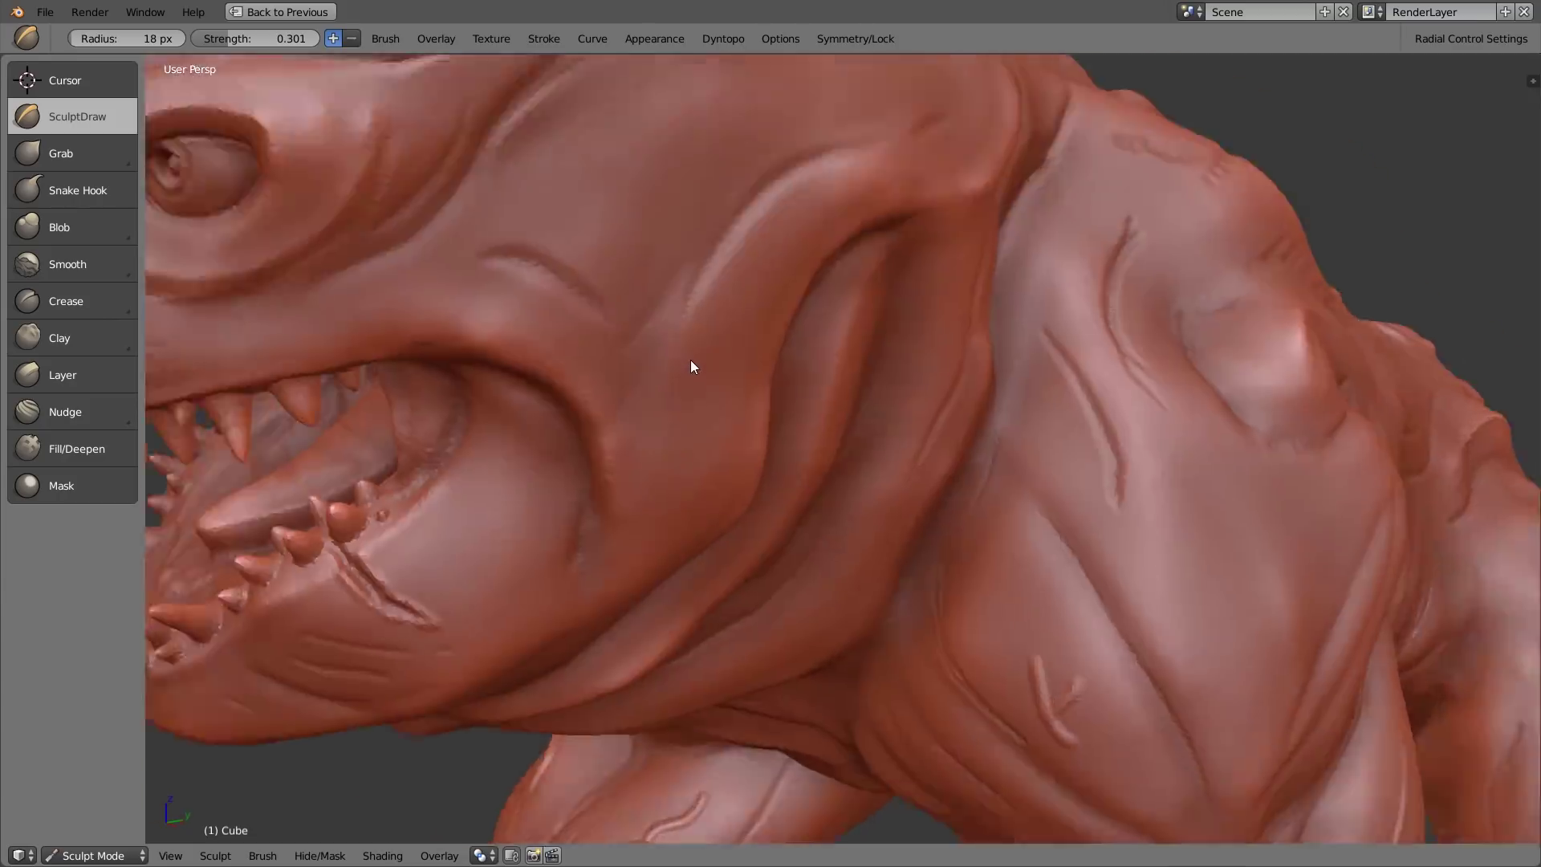
scroll(687, 337, down, 4)
click(844, 40)
middle_drag(786, 98, 802, 301)
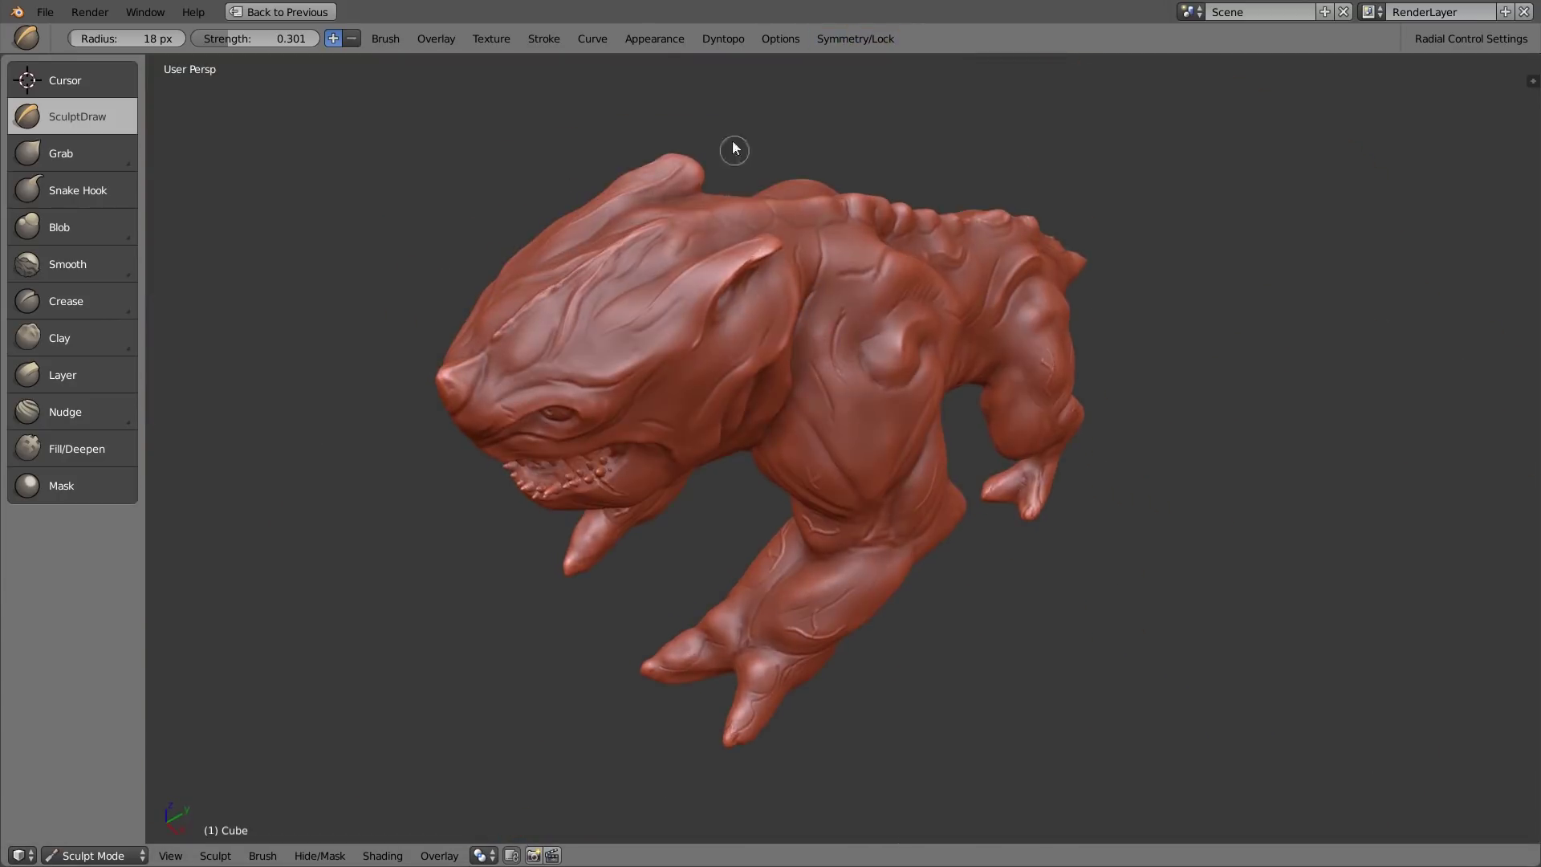
Step: Set the Dyntopo constant detail resolution to 80 and run Detail Flood Fill on the creature
click(722, 40)
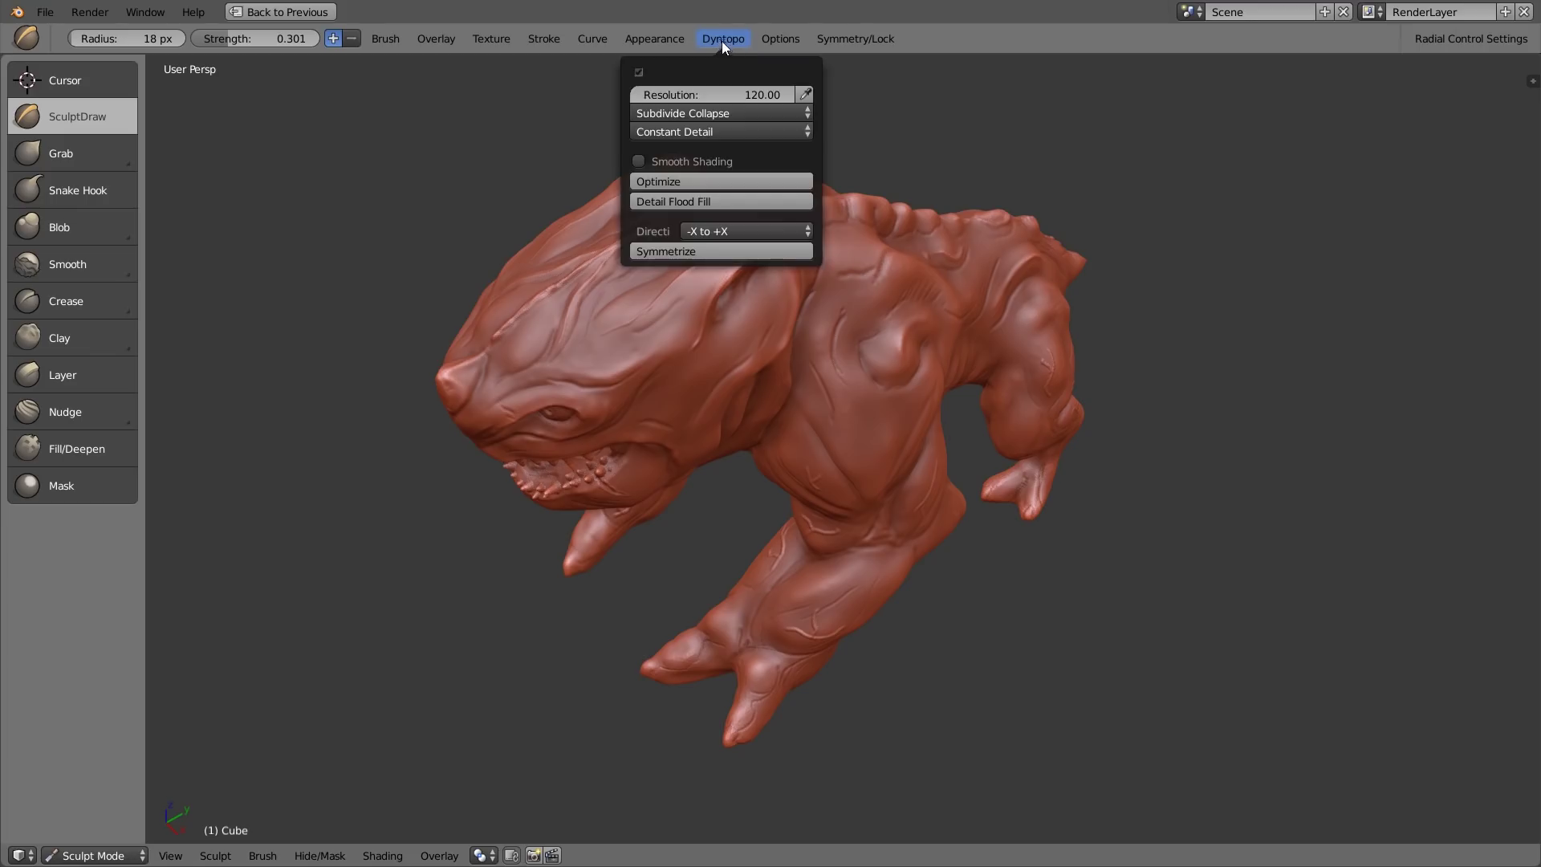
click(719, 96)
text(80)
key(Return)
click(721, 201)
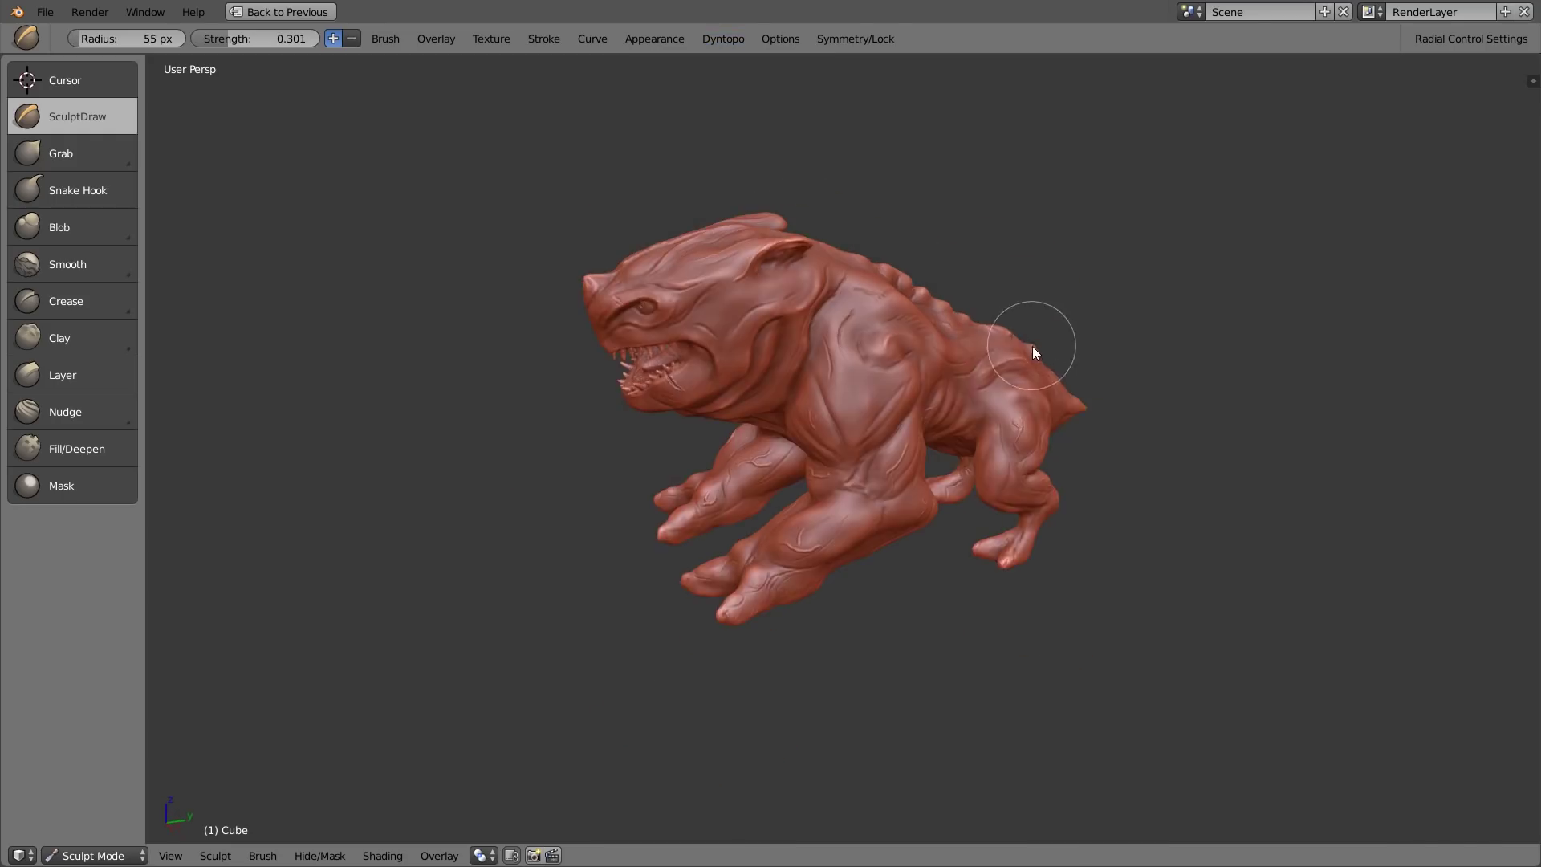
Step: Show the view properties, set the viewport lens to 35 and examine the creature's perspective up close
key(n)
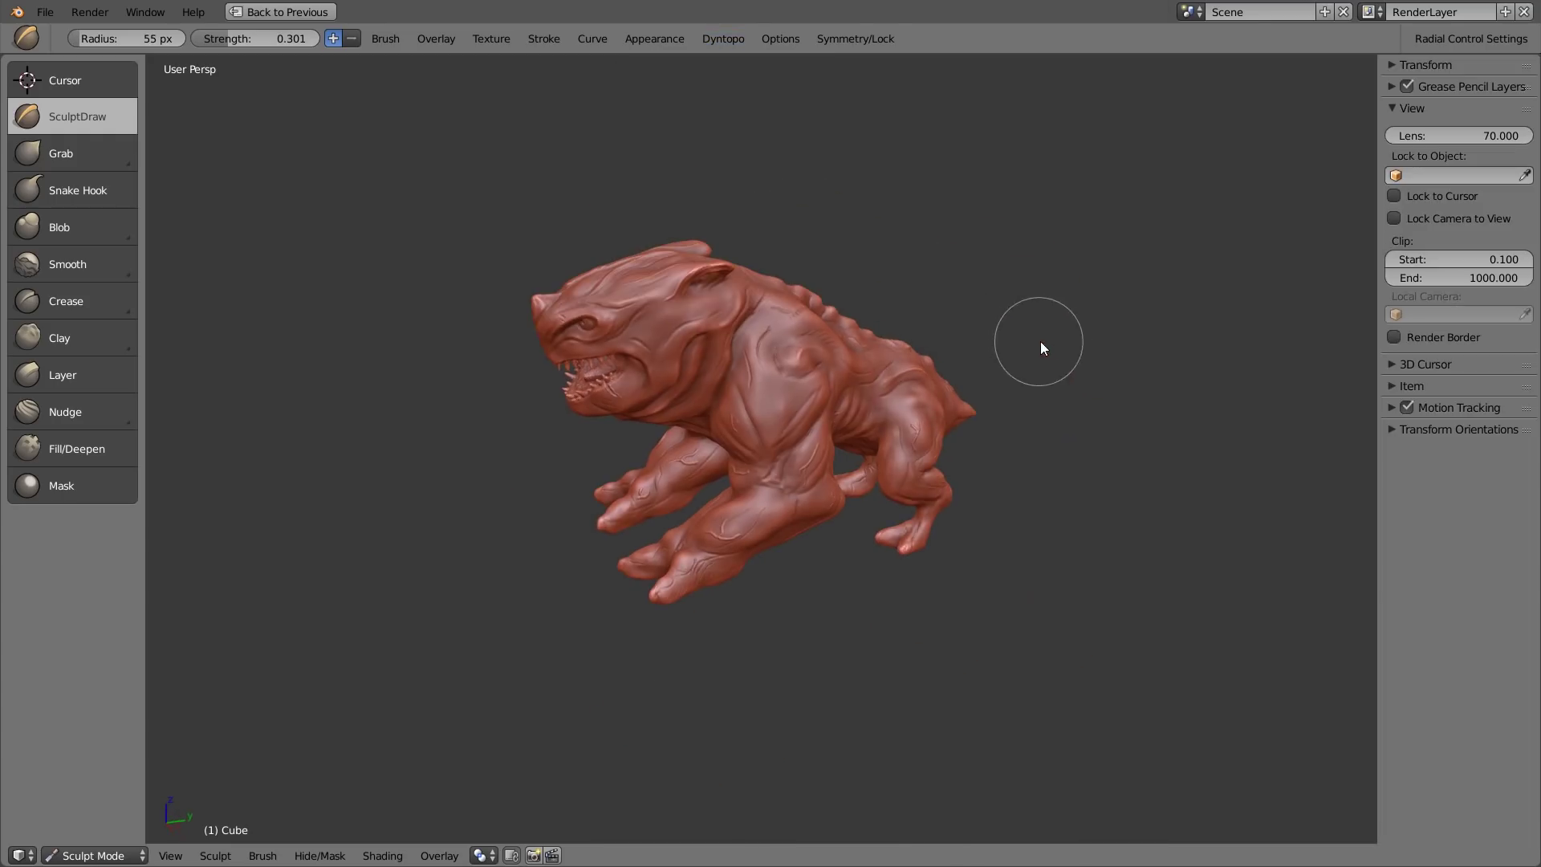
click(1448, 137)
text(35)
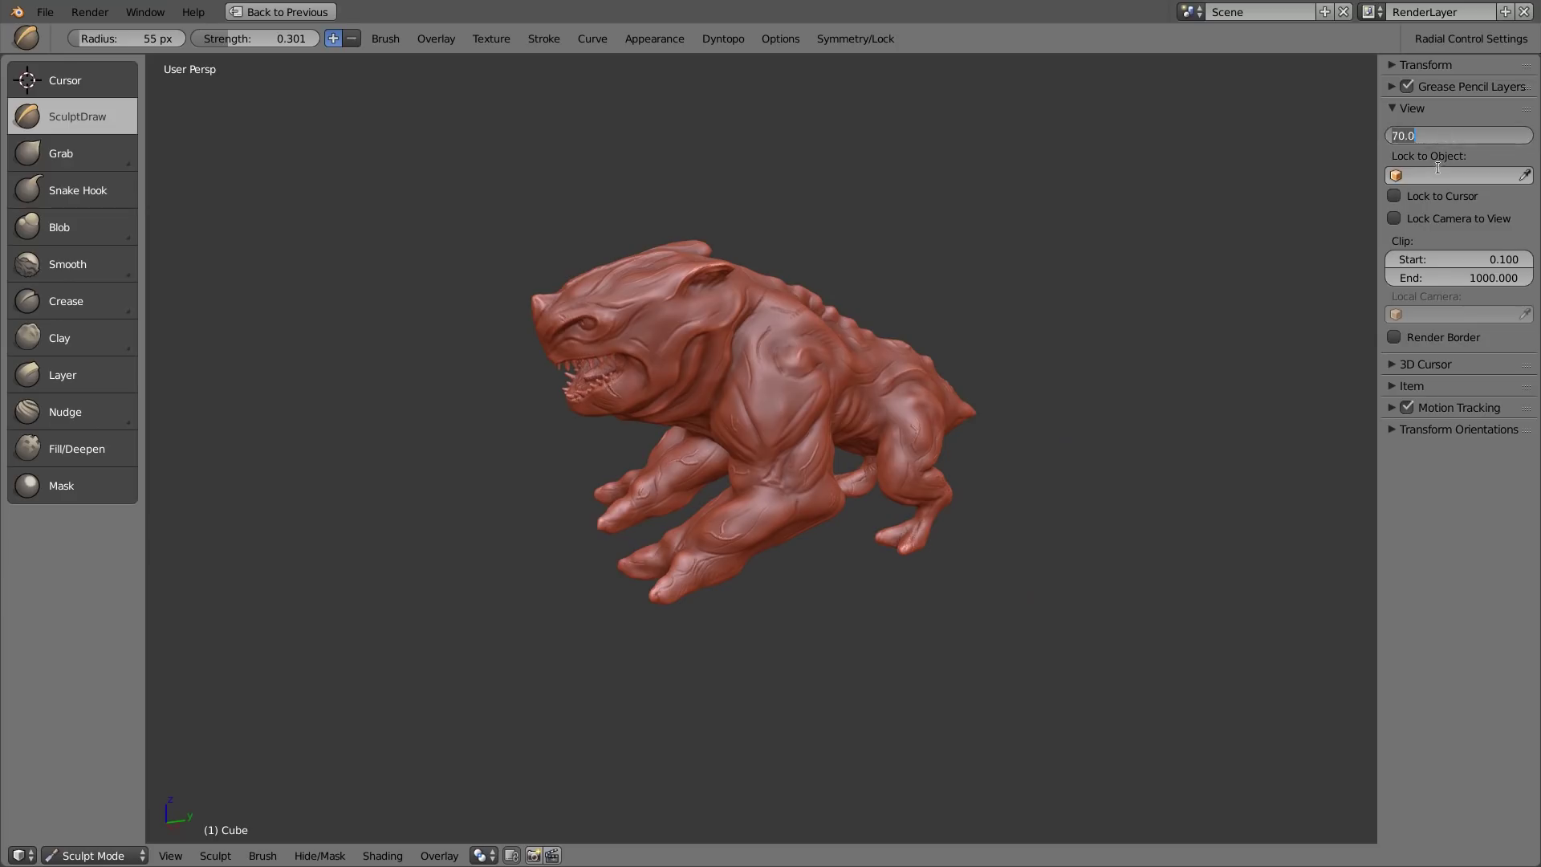
key(Return)
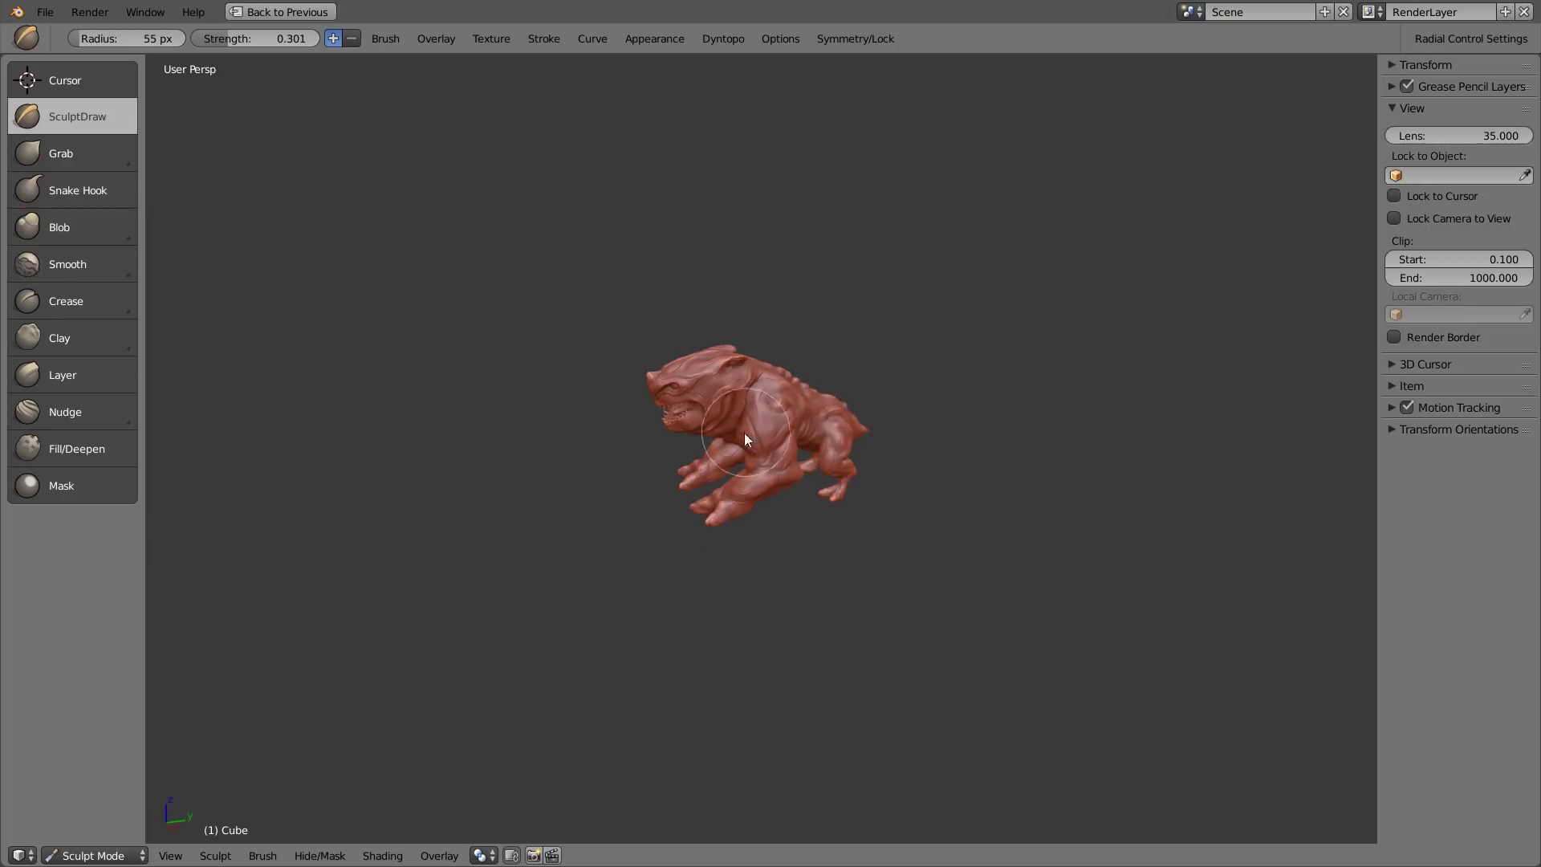
scroll(744, 425, up, 8)
scroll(743, 405, down, 4)
middle_drag(778, 381, 756, 423)
scroll(761, 414, up, 3)
scroll(761, 411, up, 1)
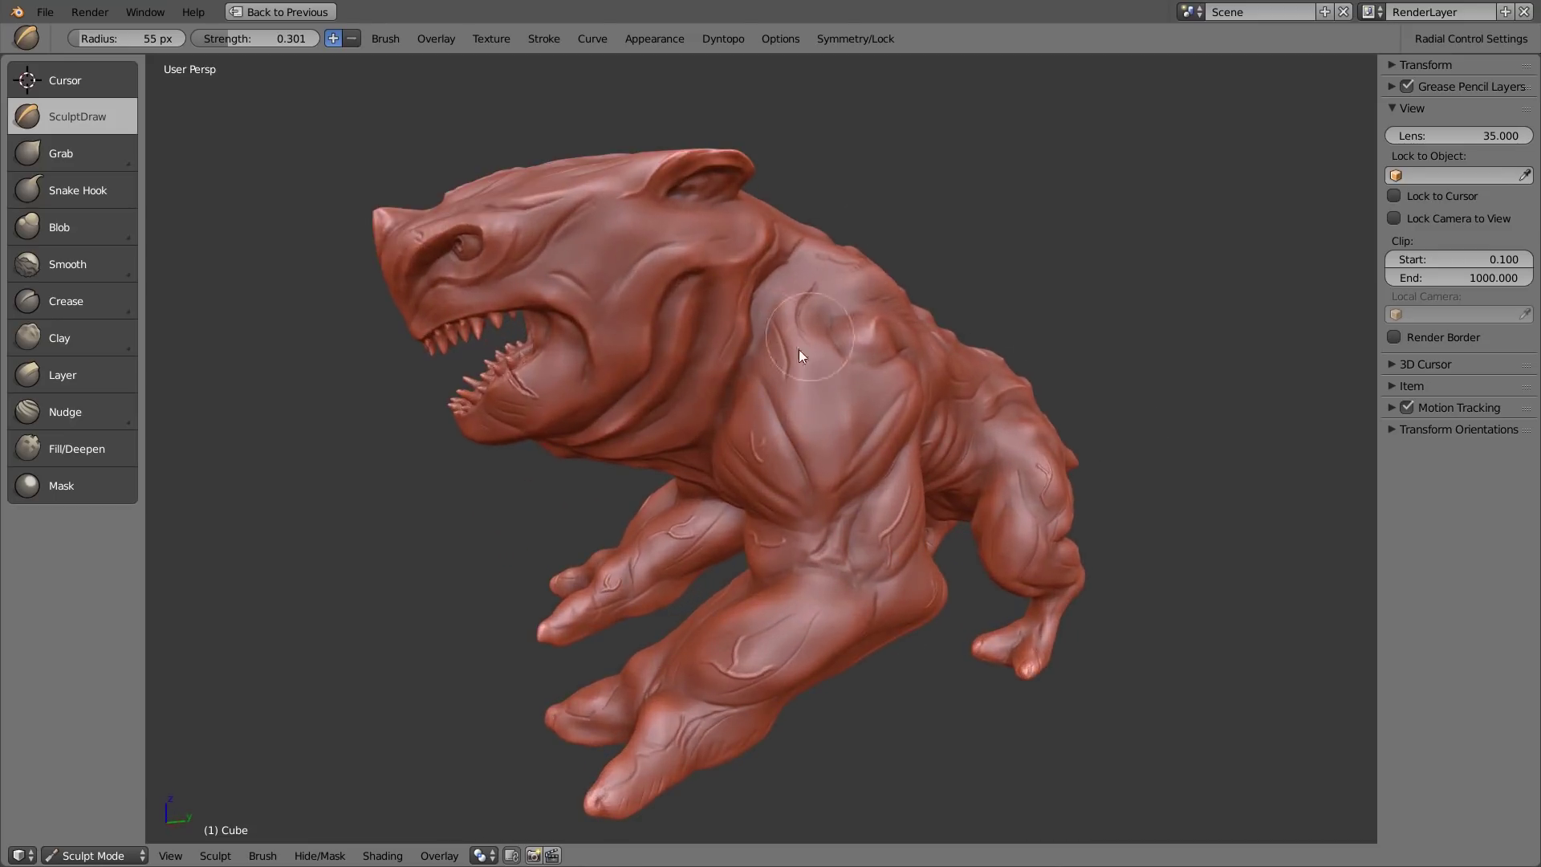
middle_drag(798, 349, 770, 423)
Step: Set the viewport lens to 75 and hide the view properties
click(1459, 137)
text(75)
key(Return)
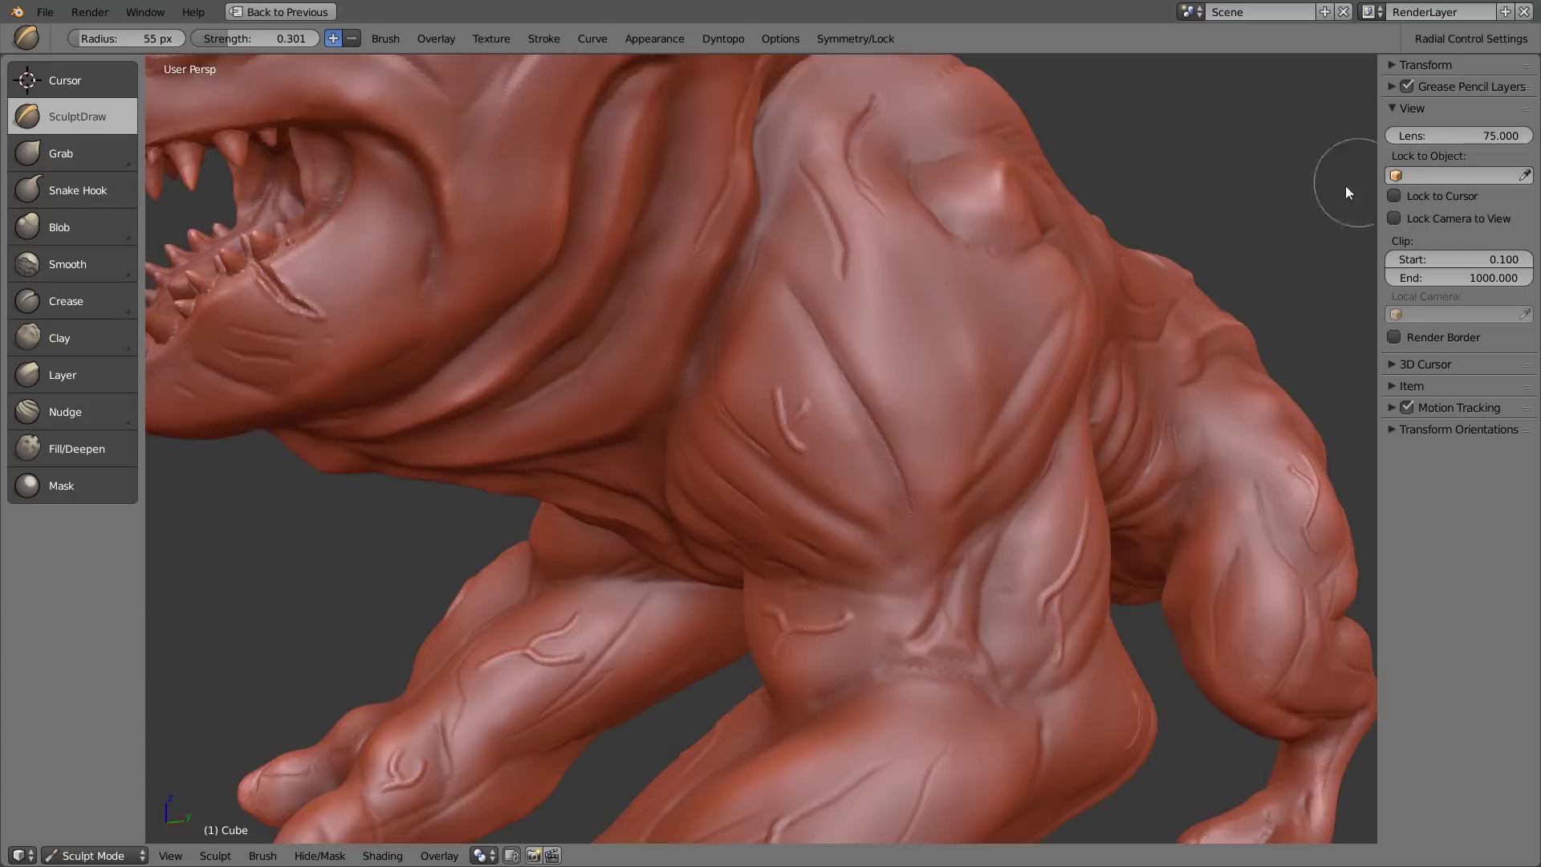
scroll(871, 329, down, 5)
key(f)
click(898, 332)
key(n)
Step: Set the SculptDraw radius to 37 px and reshape its falloff curve into a wider, fuller profile
scroll(1013, 271, up, 7)
scroll(1012, 271, down, 1)
mouse_move(1012, 271)
middle_down()
mouse_move(926, 334)
mouse_move(884, 340)
middle_up()
key(f)
click(880, 317)
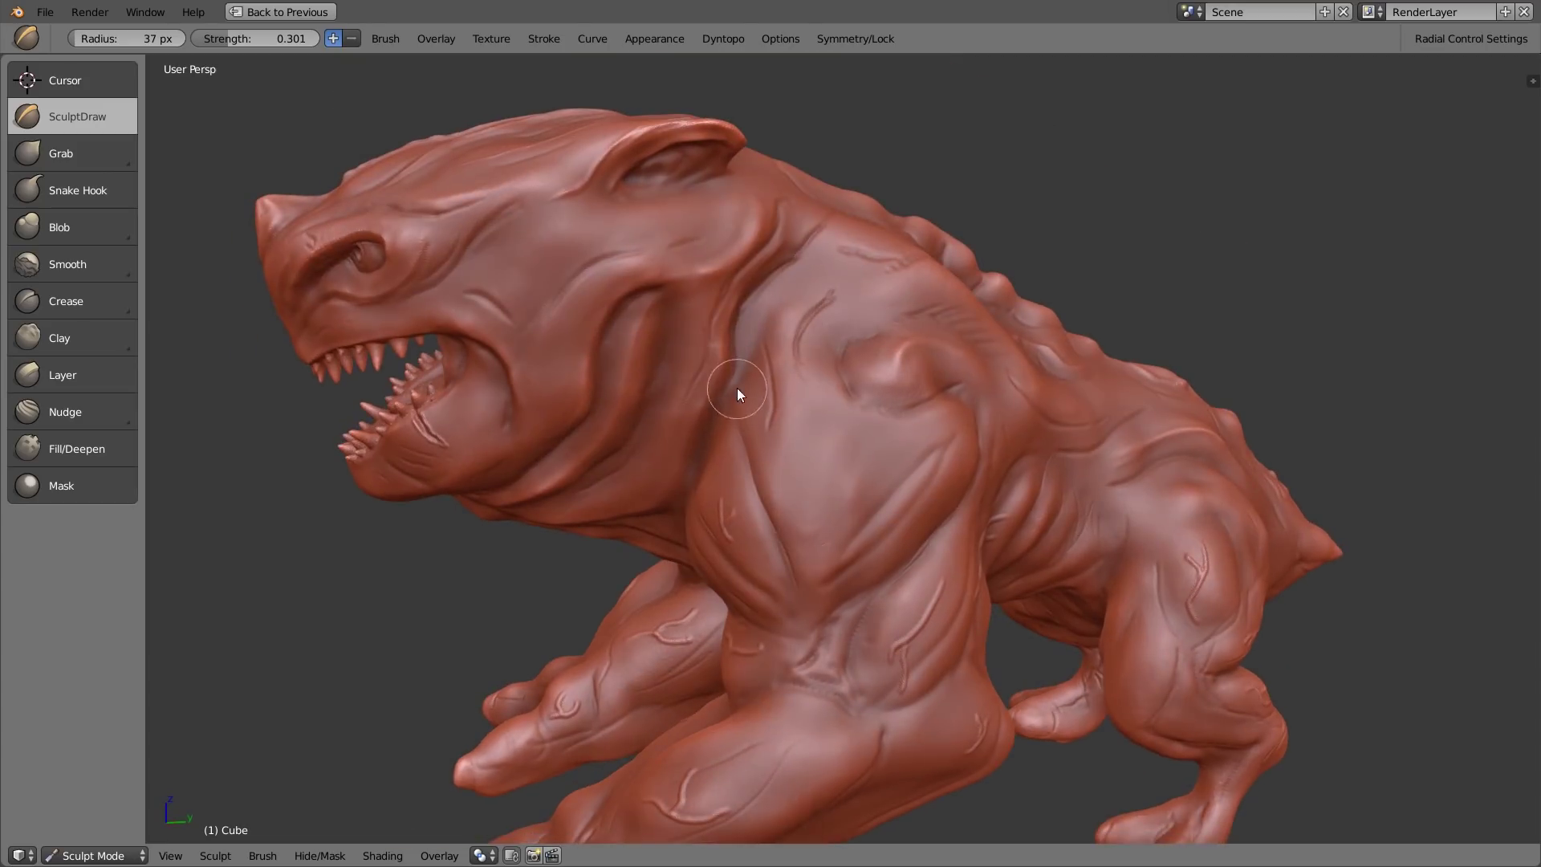
click(592, 39)
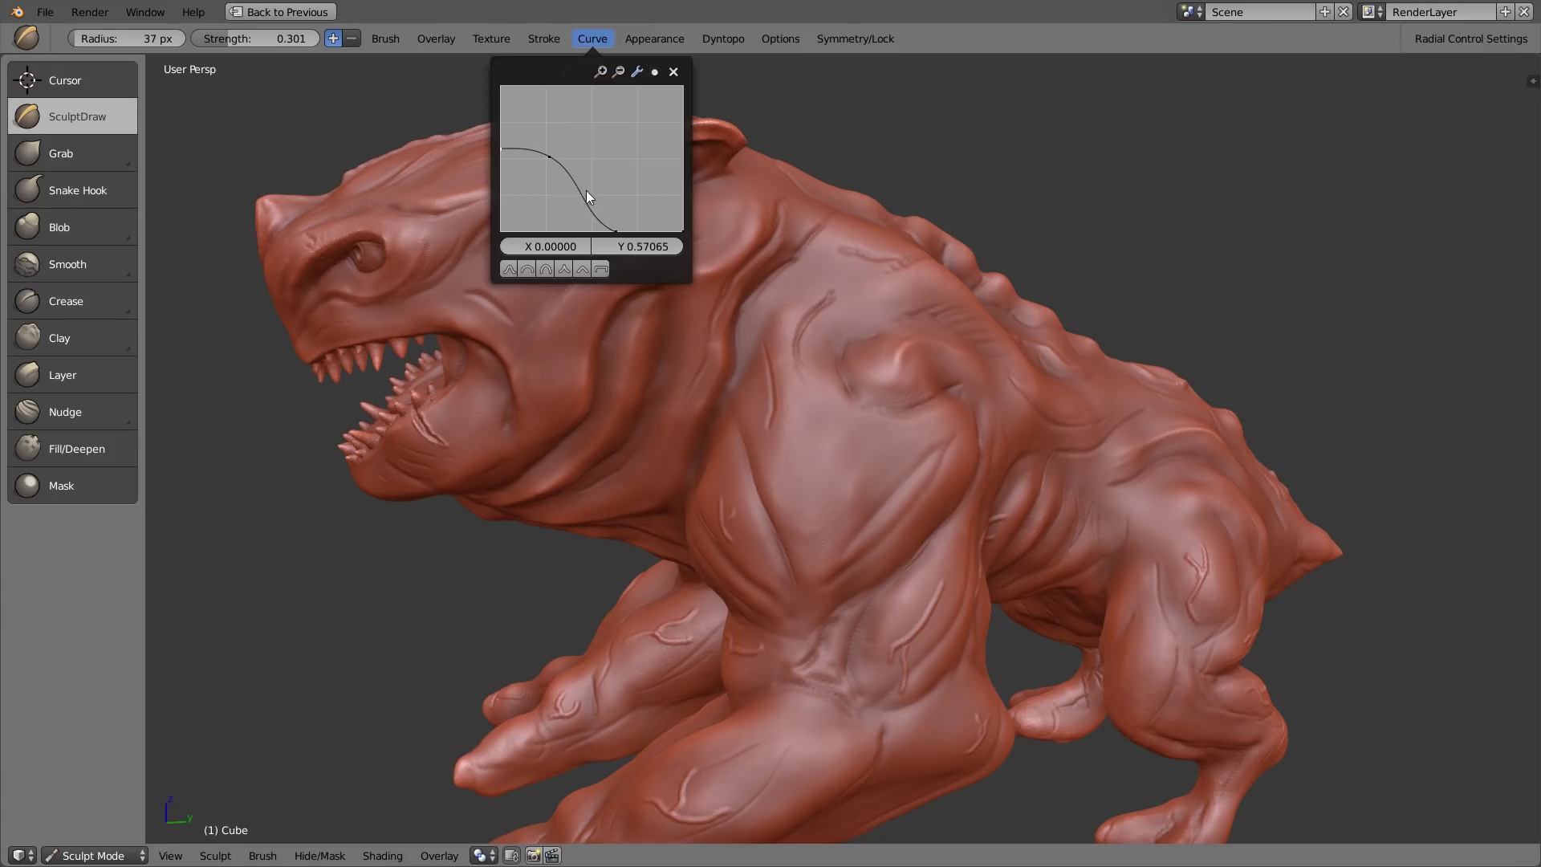
drag(619, 233, 679, 231)
drag(549, 156, 573, 105)
Step: Set the brush radius to 51 px and sculpt a large round bulge on the creature's shoulder
mouse_move(795, 353)
middle_down()
mouse_move(834, 383)
mouse_move(845, 439)
middle_up()
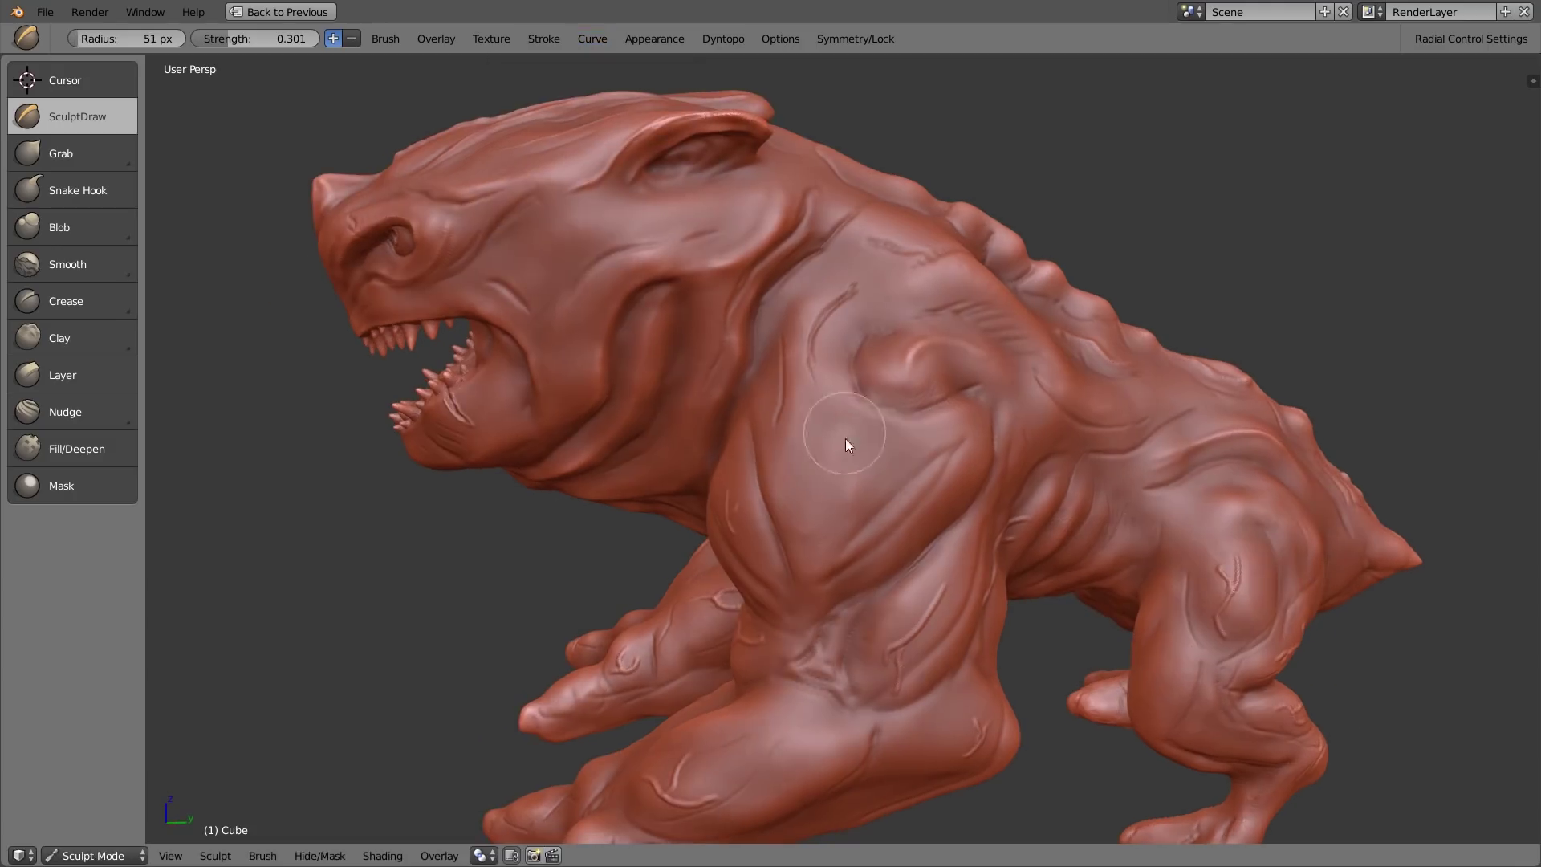
click(835, 451)
click(794, 466)
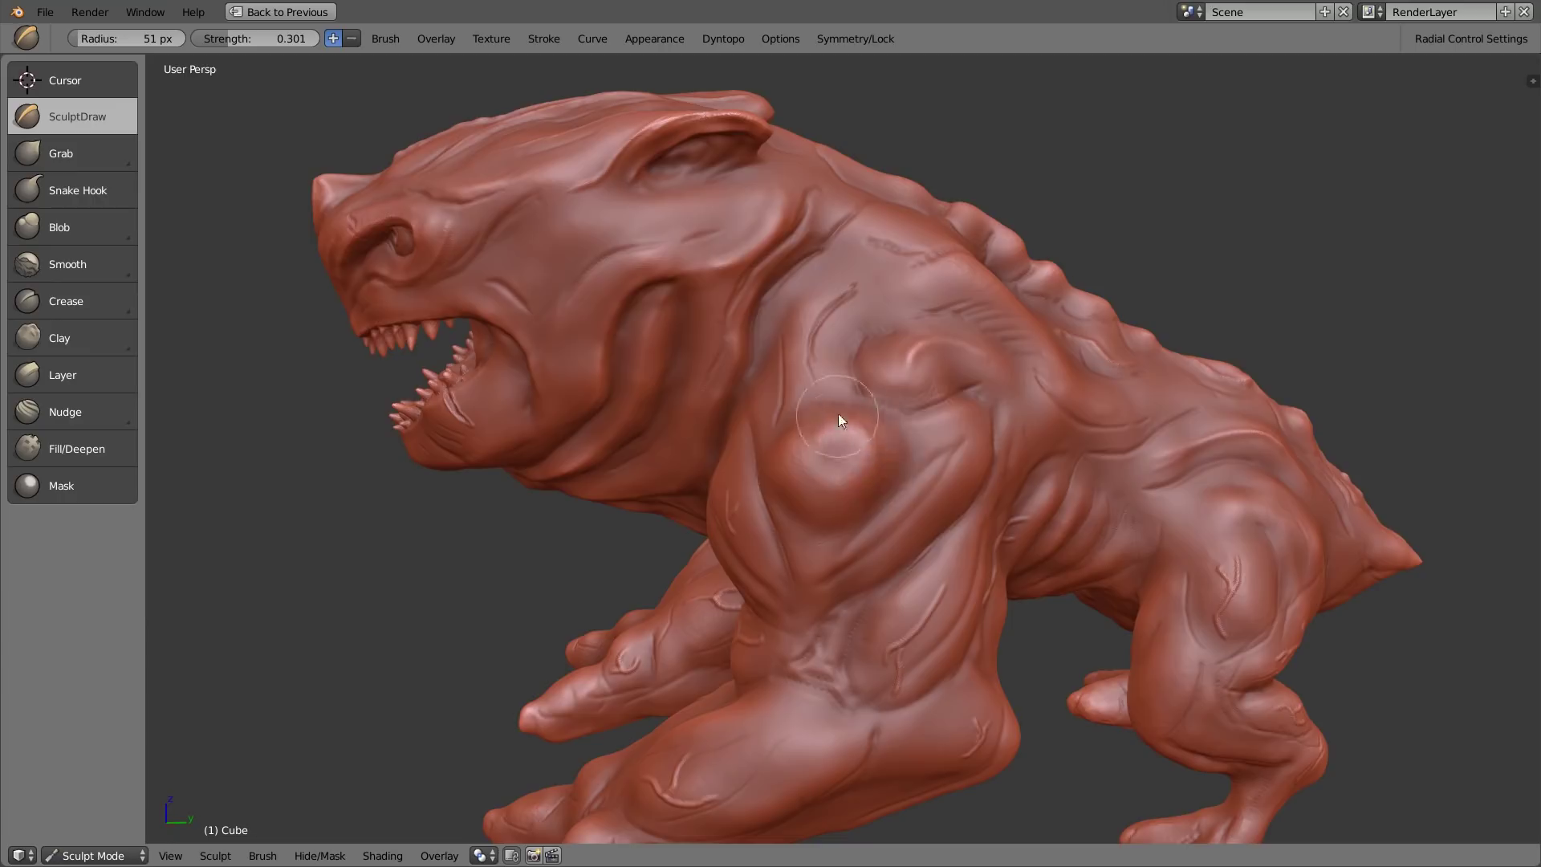
Step: Reshape the brush falloff curve into a narrow, steep profile and set the radius to 44 px
scroll(856, 382, up, 6)
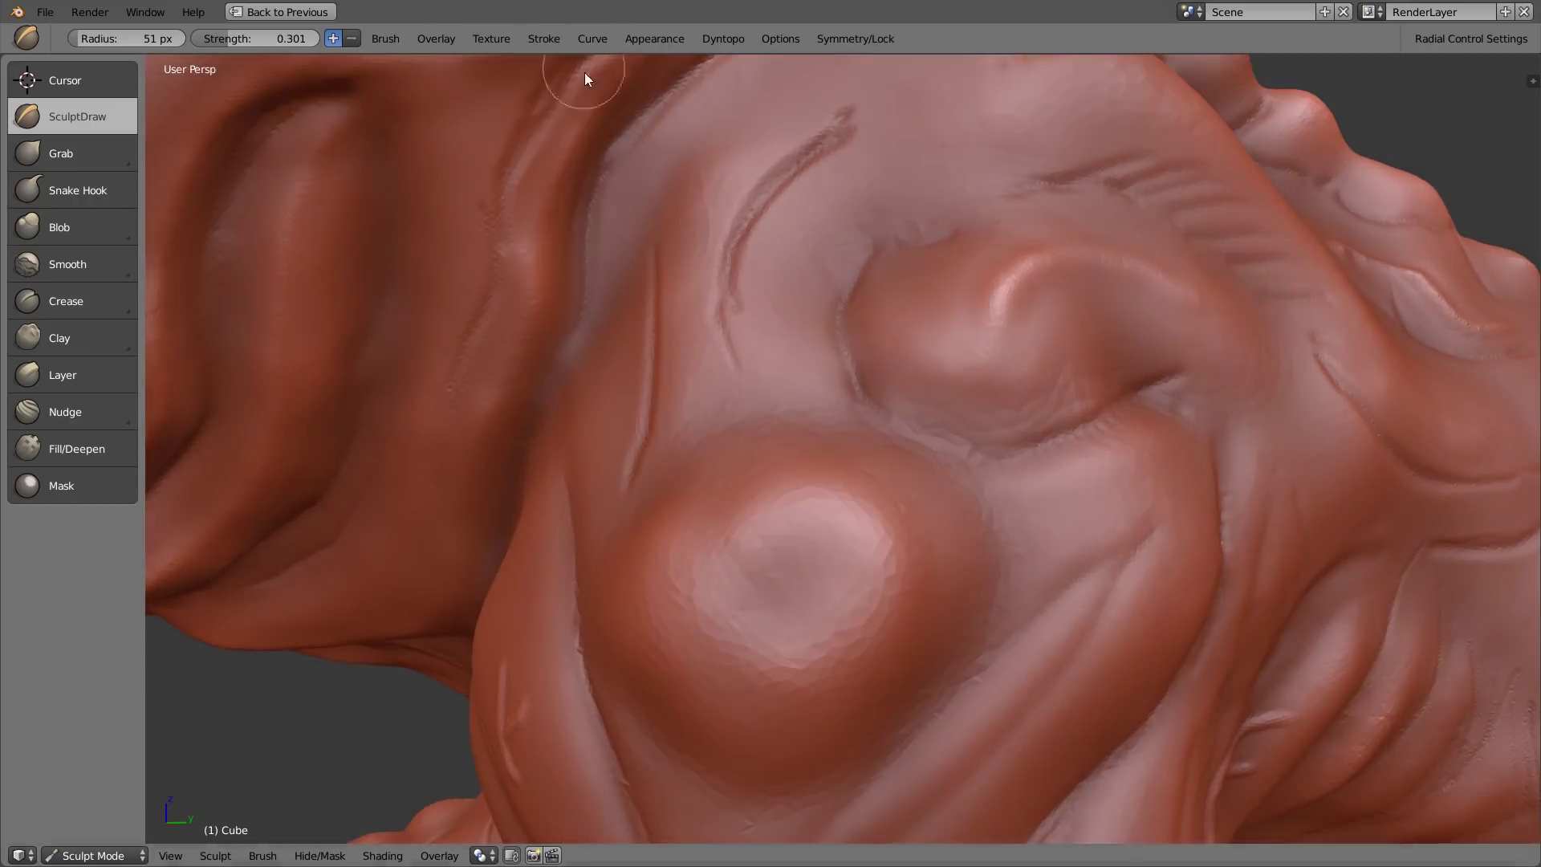
click(592, 38)
drag(580, 113, 649, 240)
drag(517, 192, 508, 132)
key(f)
click(766, 377)
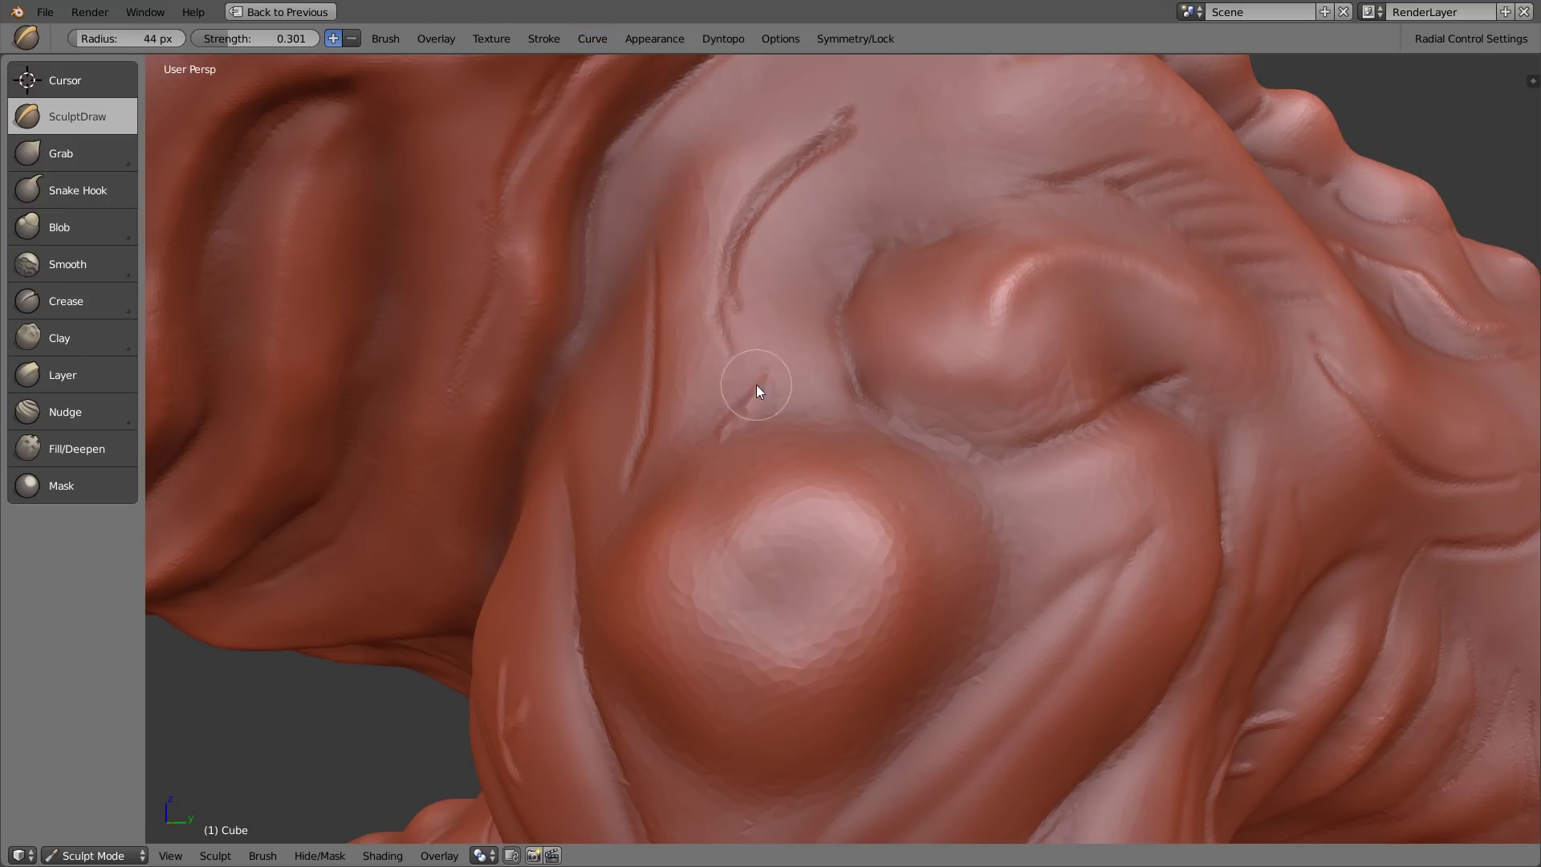
Step: Set the Dyntopo resolution to 60 and sculpt thin curved ridges on the shoulder above the round bulge
click(723, 39)
click(714, 95)
text(60)
key(Return)
middle_drag(768, 250, 777, 279)
drag(784, 254, 763, 343)
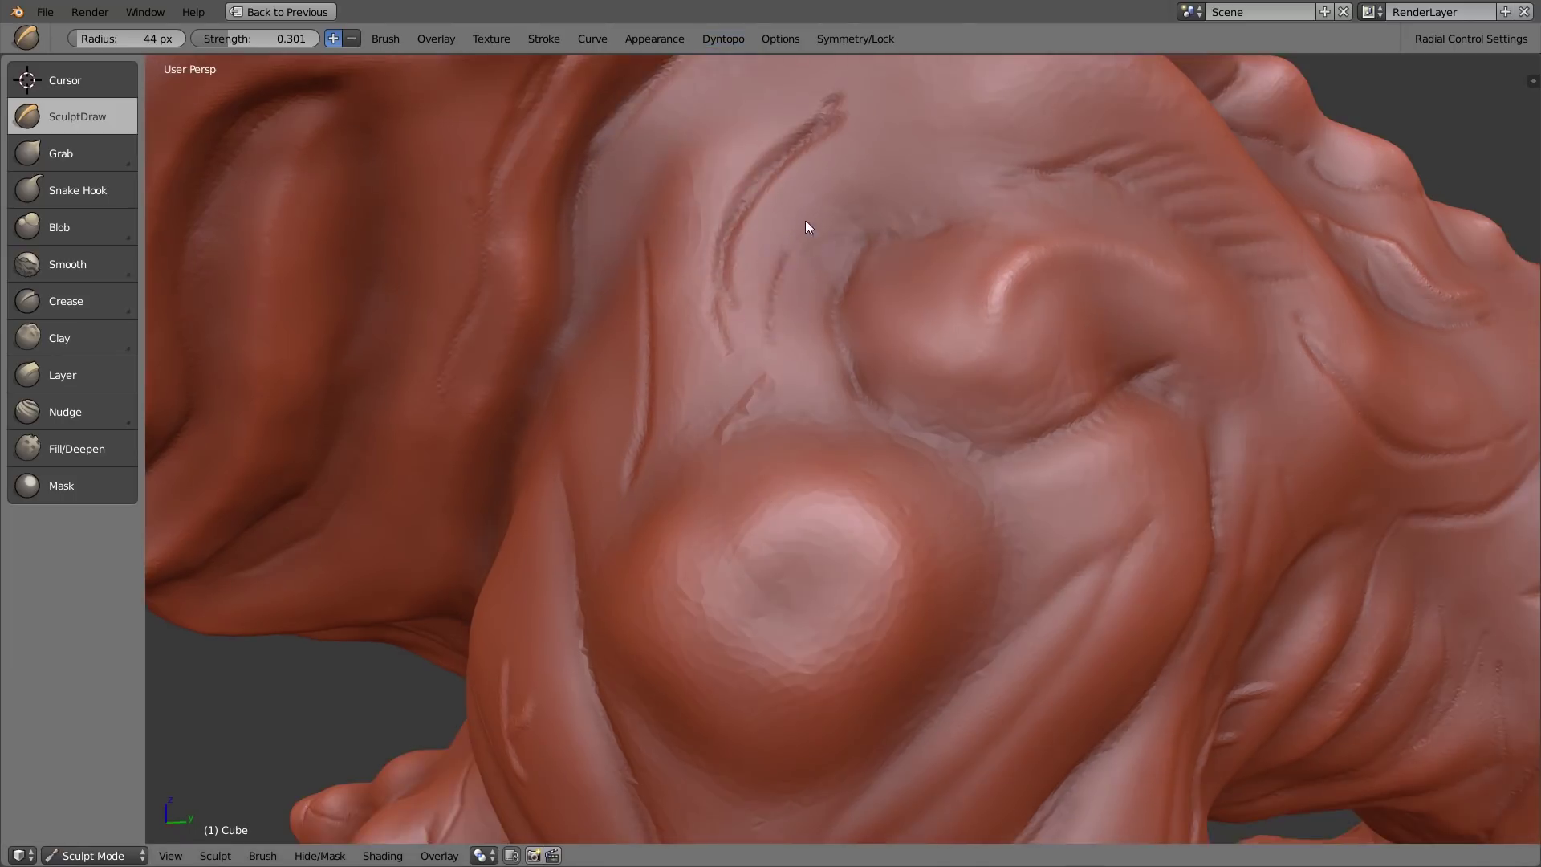
drag(798, 231, 788, 257)
middle_drag(874, 219, 827, 279)
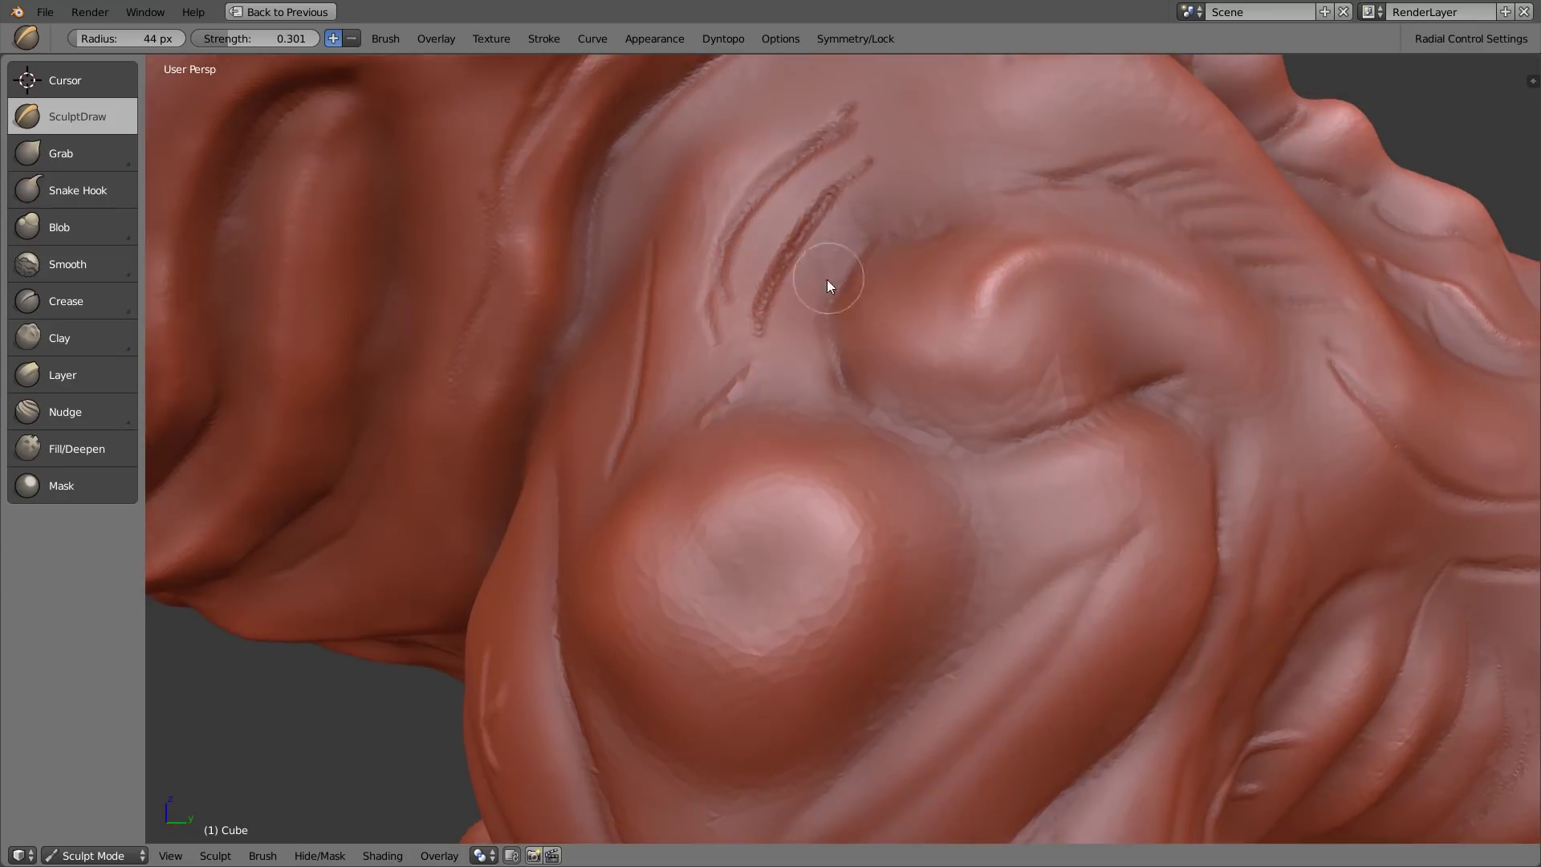
mouse_move(869, 228)
mouse_down()
mouse_move(827, 273)
mouse_move(850, 385)
mouse_move(947, 431)
mouse_move(1033, 446)
mouse_up()
Step: Set the brush radius to 55 px and sculpt a sharp ridge along the cheek fold in front of the shoulder
scroll(1047, 342, down, 8)
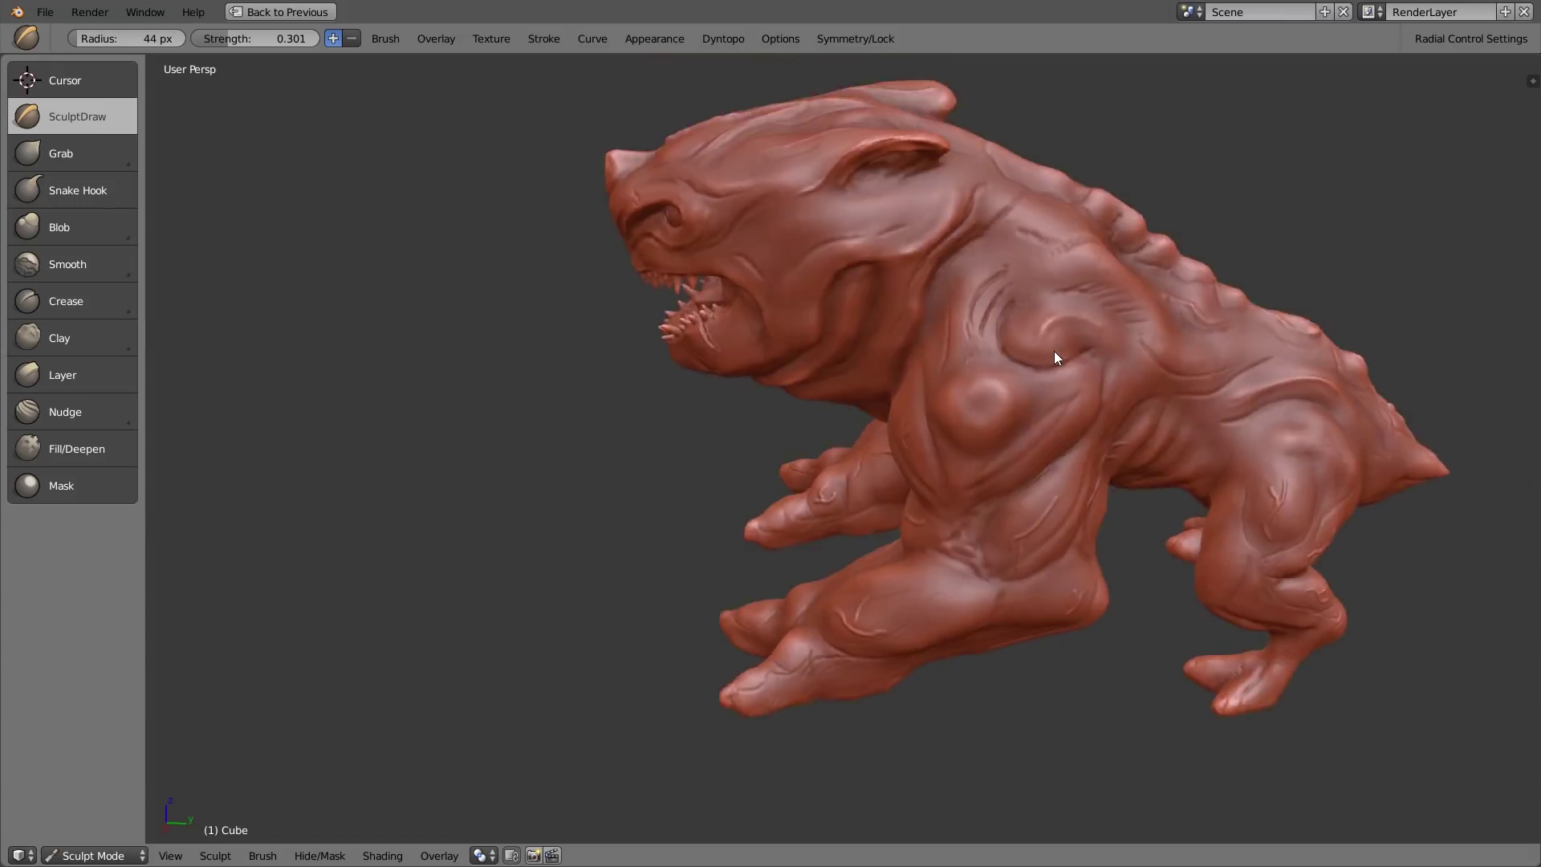
middle_drag(1051, 352, 1054, 349)
scroll(1051, 336, up, 5)
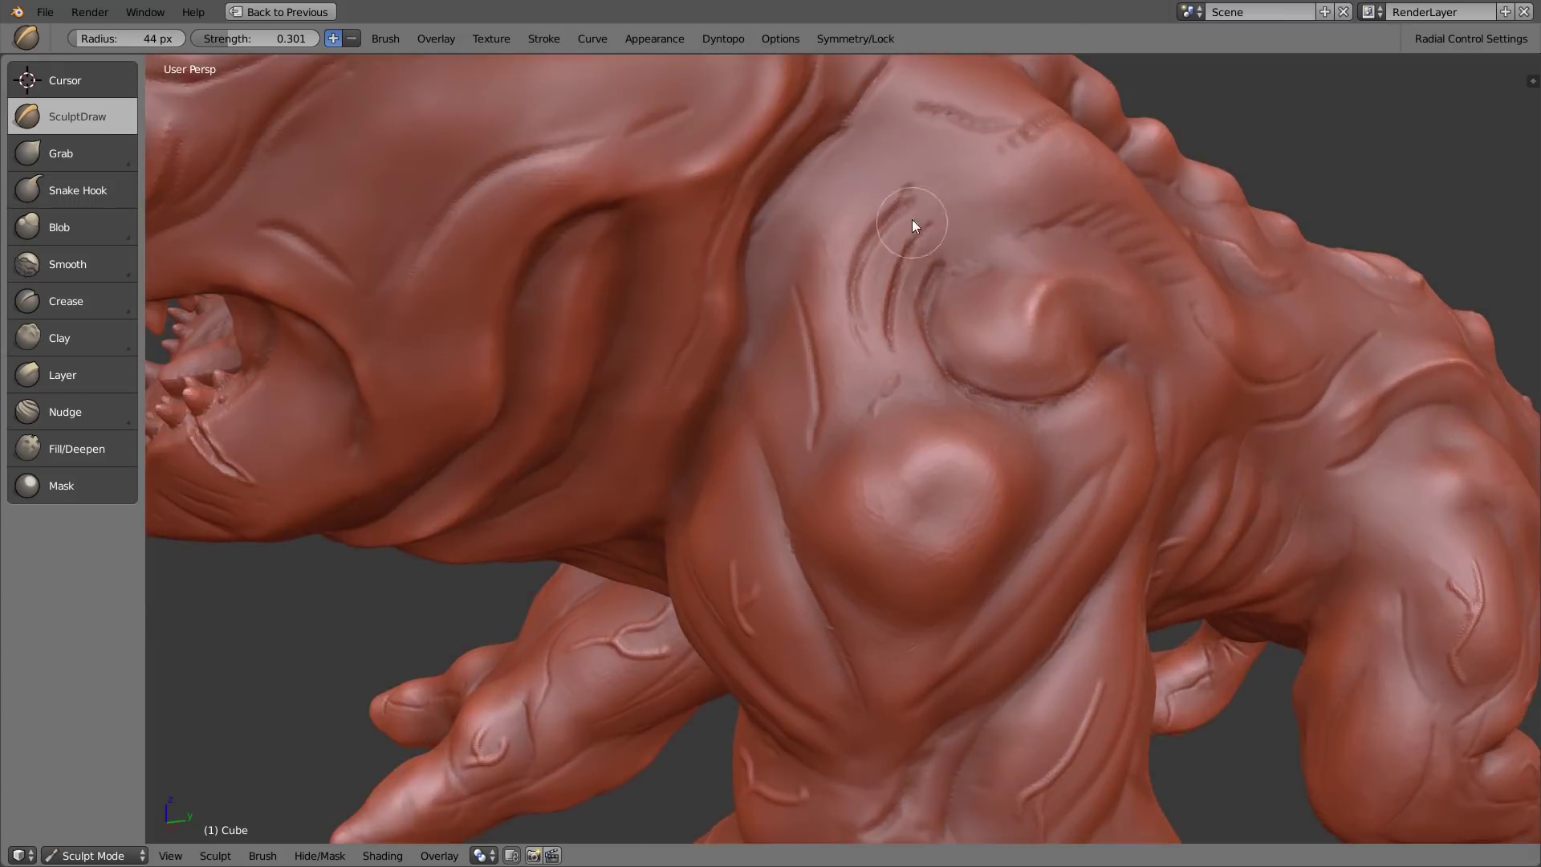
middle_drag(911, 223, 895, 313)
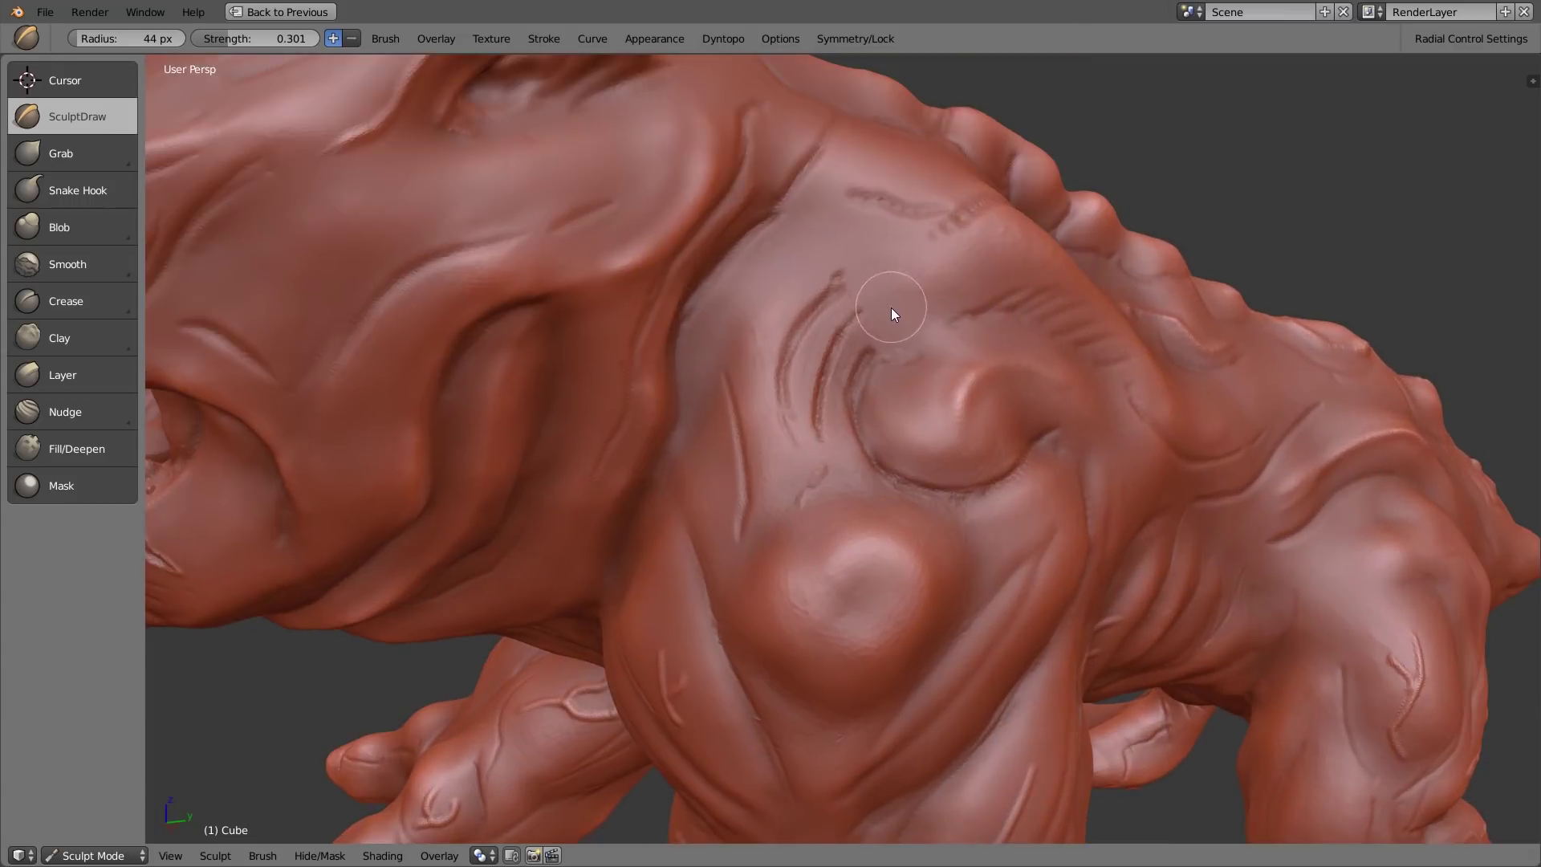
key(f)
click(782, 282)
middle_drag(669, 191, 670, 249)
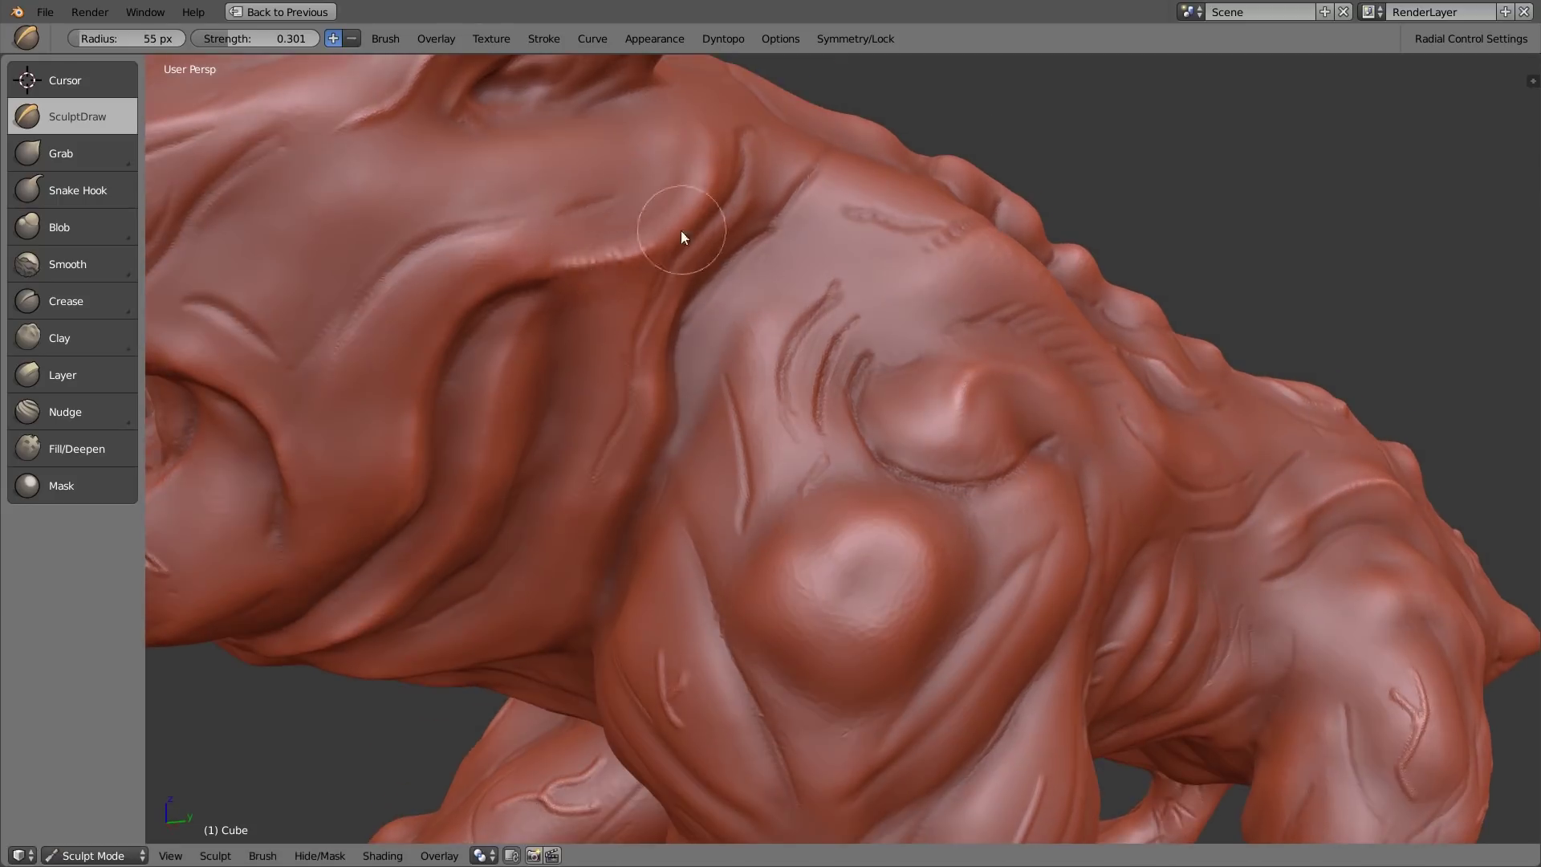
drag(706, 181, 647, 253)
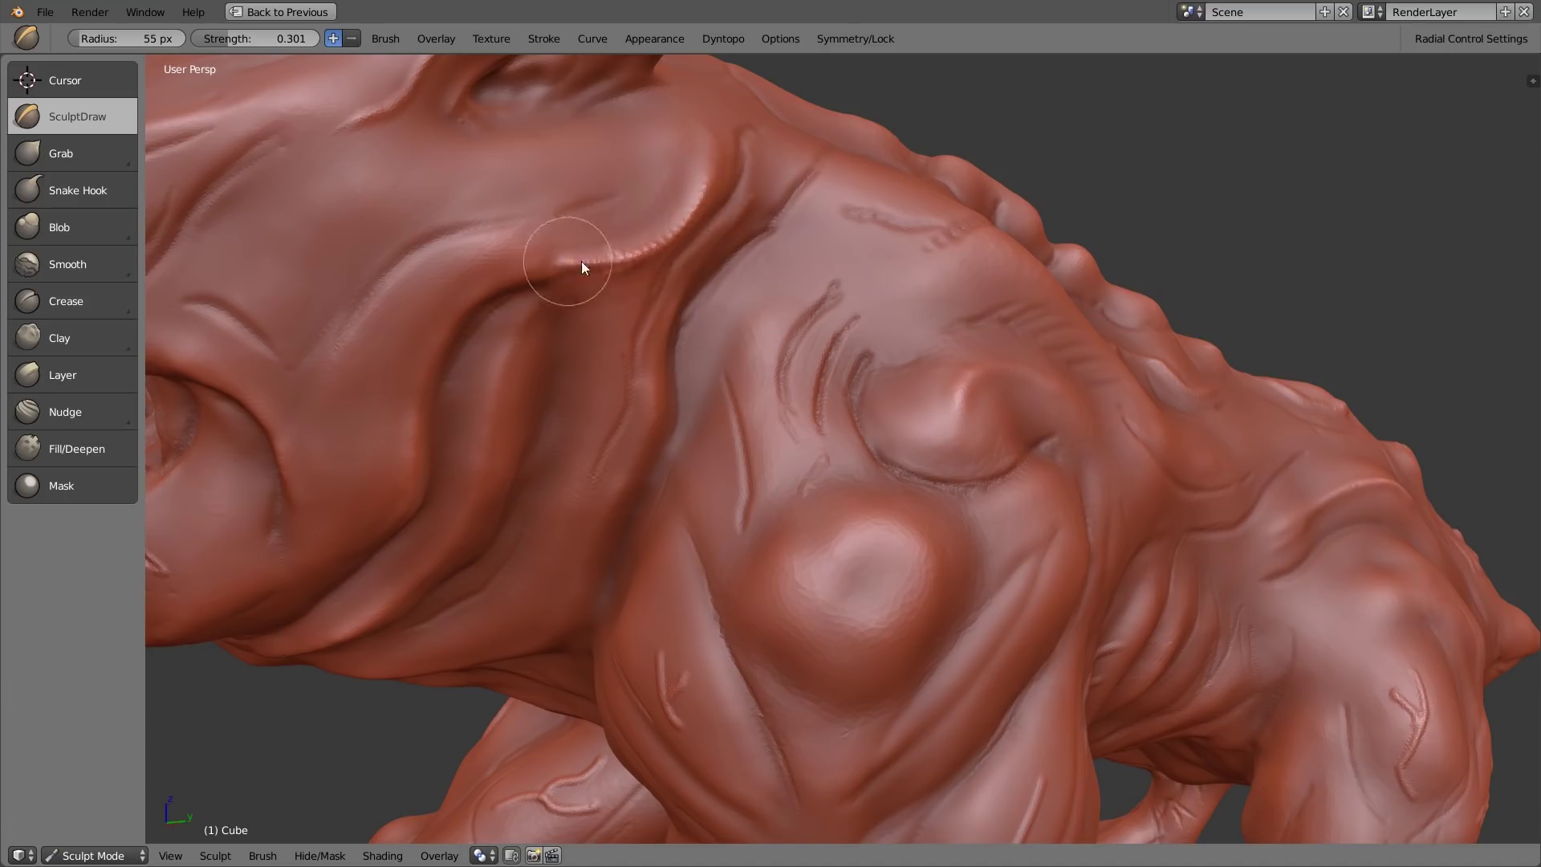
Step: Examine the whole creature and then its shoulder and hindquarters up close
mouse_move(684, 272)
middle_down()
mouse_move(754, 268)
mouse_move(708, 309)
middle_up()
scroll(705, 257, down, 8)
middle_drag(815, 289, 796, 305)
scroll(796, 303, down, 1)
scroll(796, 300, up, 3)
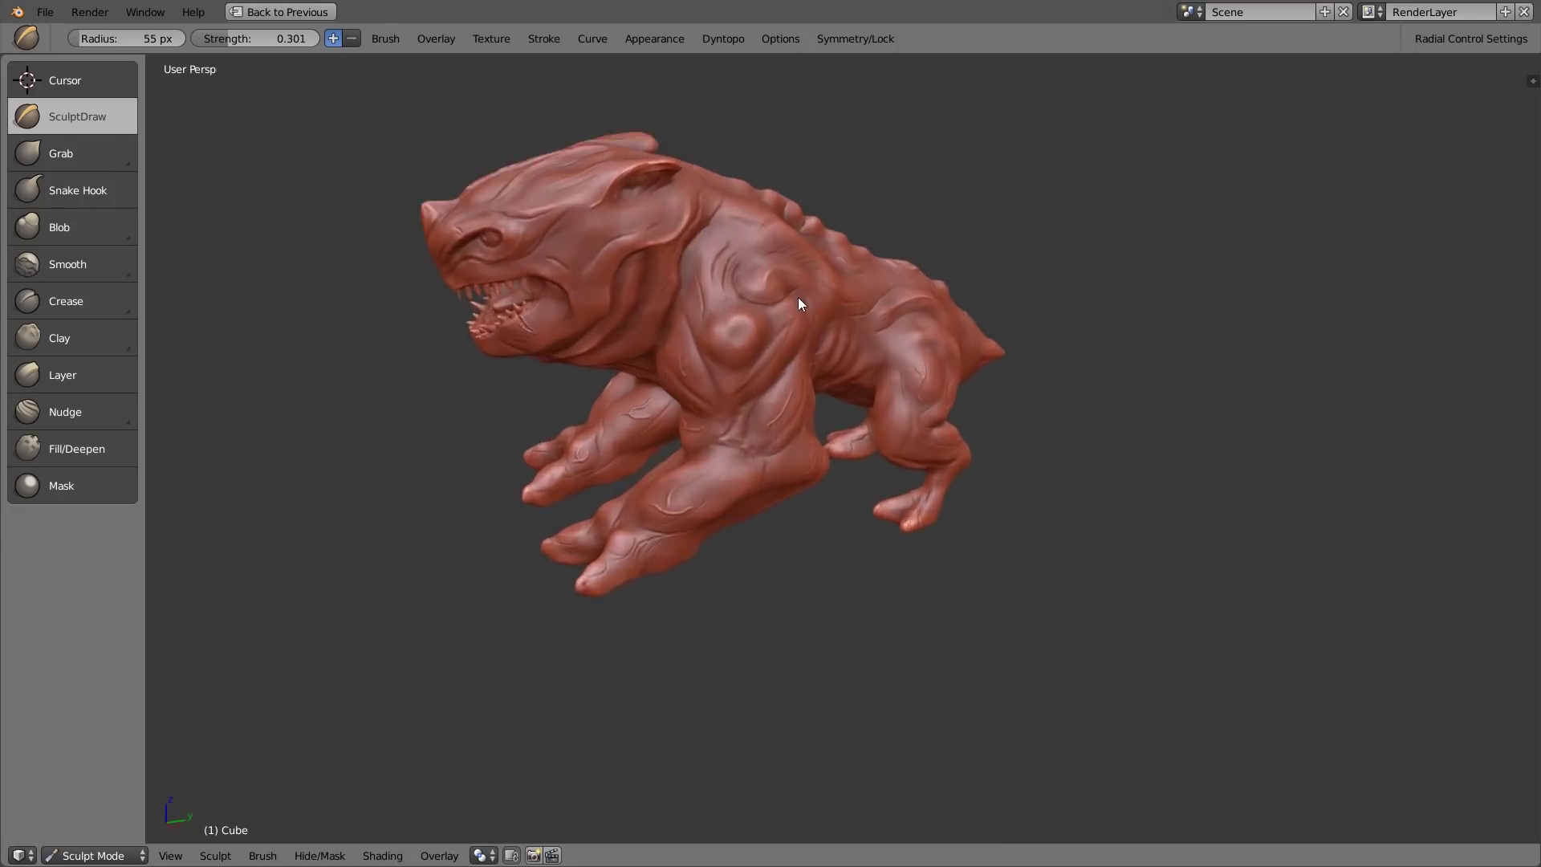
middle_drag(628, 269, 661, 292)
scroll(353, 439, up, 5)
shift+middle_drag(353, 439, 677, 255)
shift+middle_drag(985, 233, 481, 232)
middle_drag(920, 230, 894, 192)
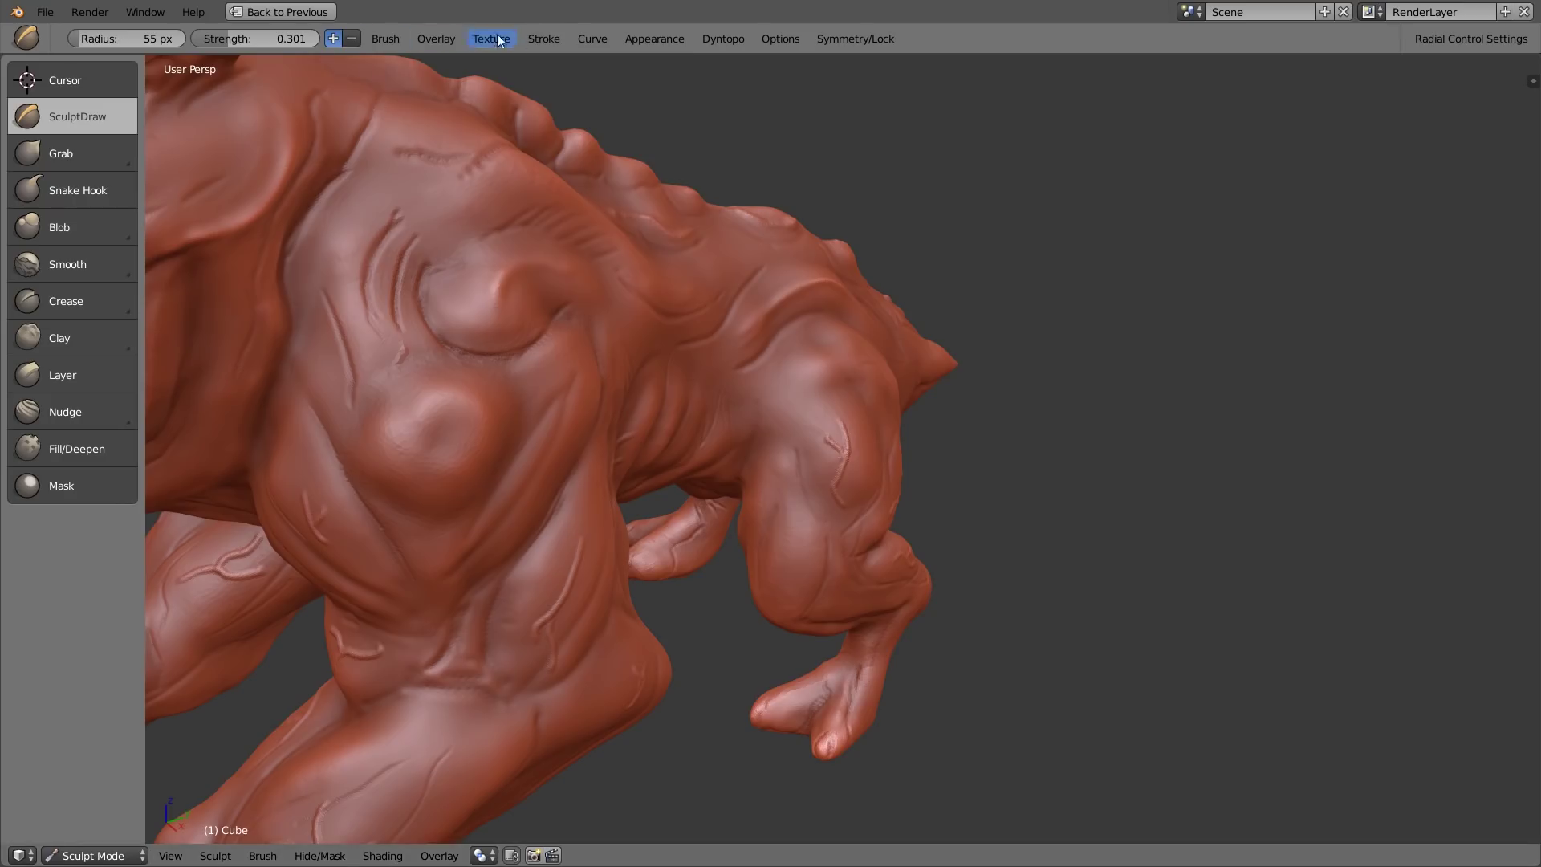
Step: Raise the inner points of the brush falloff curve to give the SculptDraw stroke a fuller profile
click(592, 38)
drag(502, 146, 548, 121)
drag(556, 228, 579, 184)
mouse_move(548, 121)
mouse_down()
mouse_move(539, 105)
mouse_move(551, 118)
mouse_up()
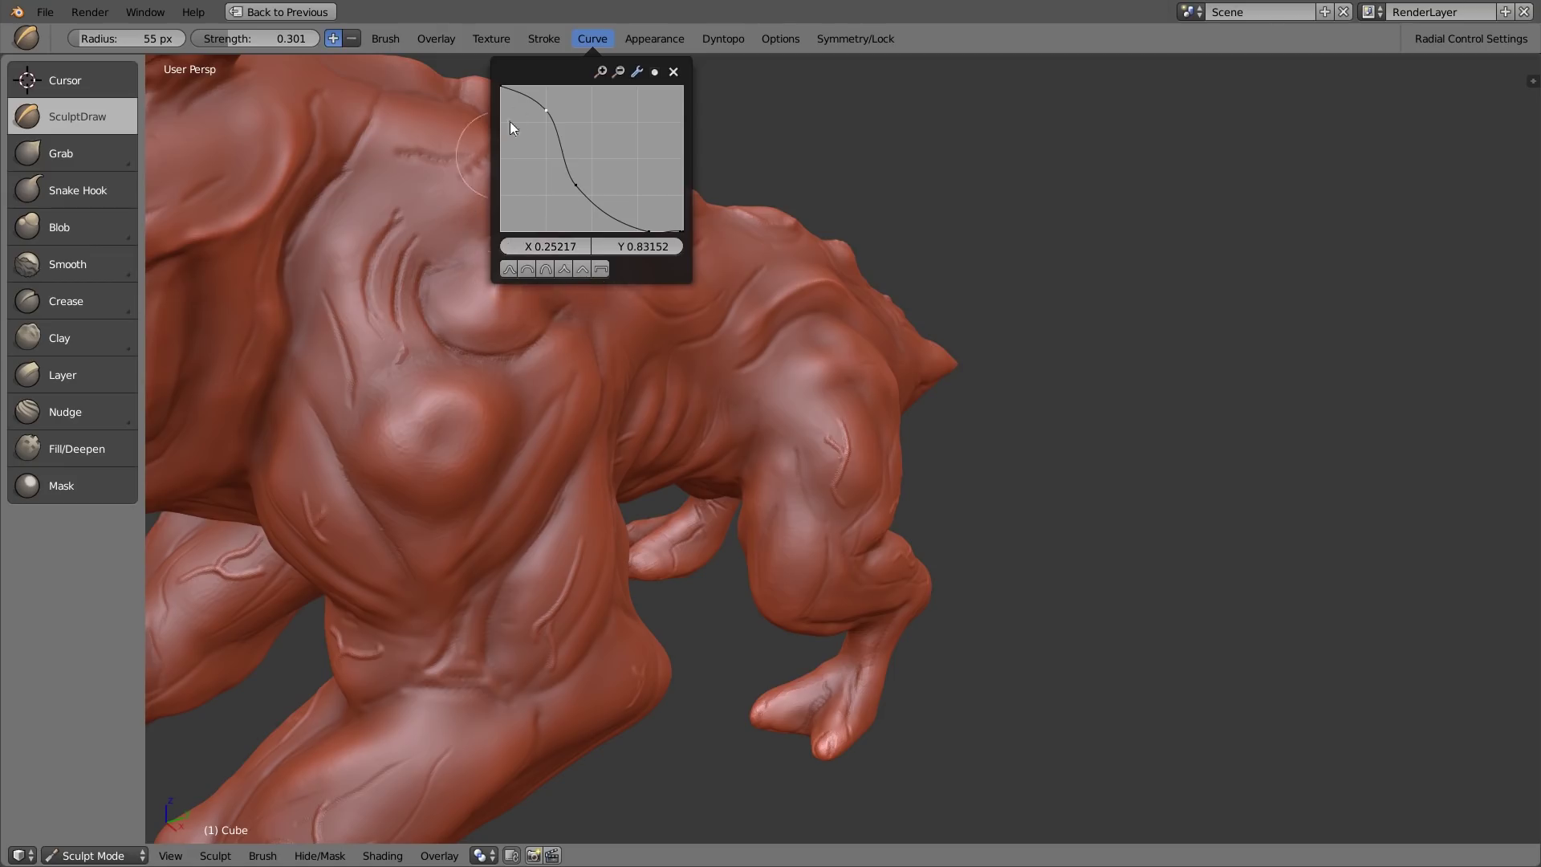
Step: Set the brush strength to 0.739 and radius to 57 px, and sculpt a rounded bump on the flank behind the shoulder
key(shift+f)
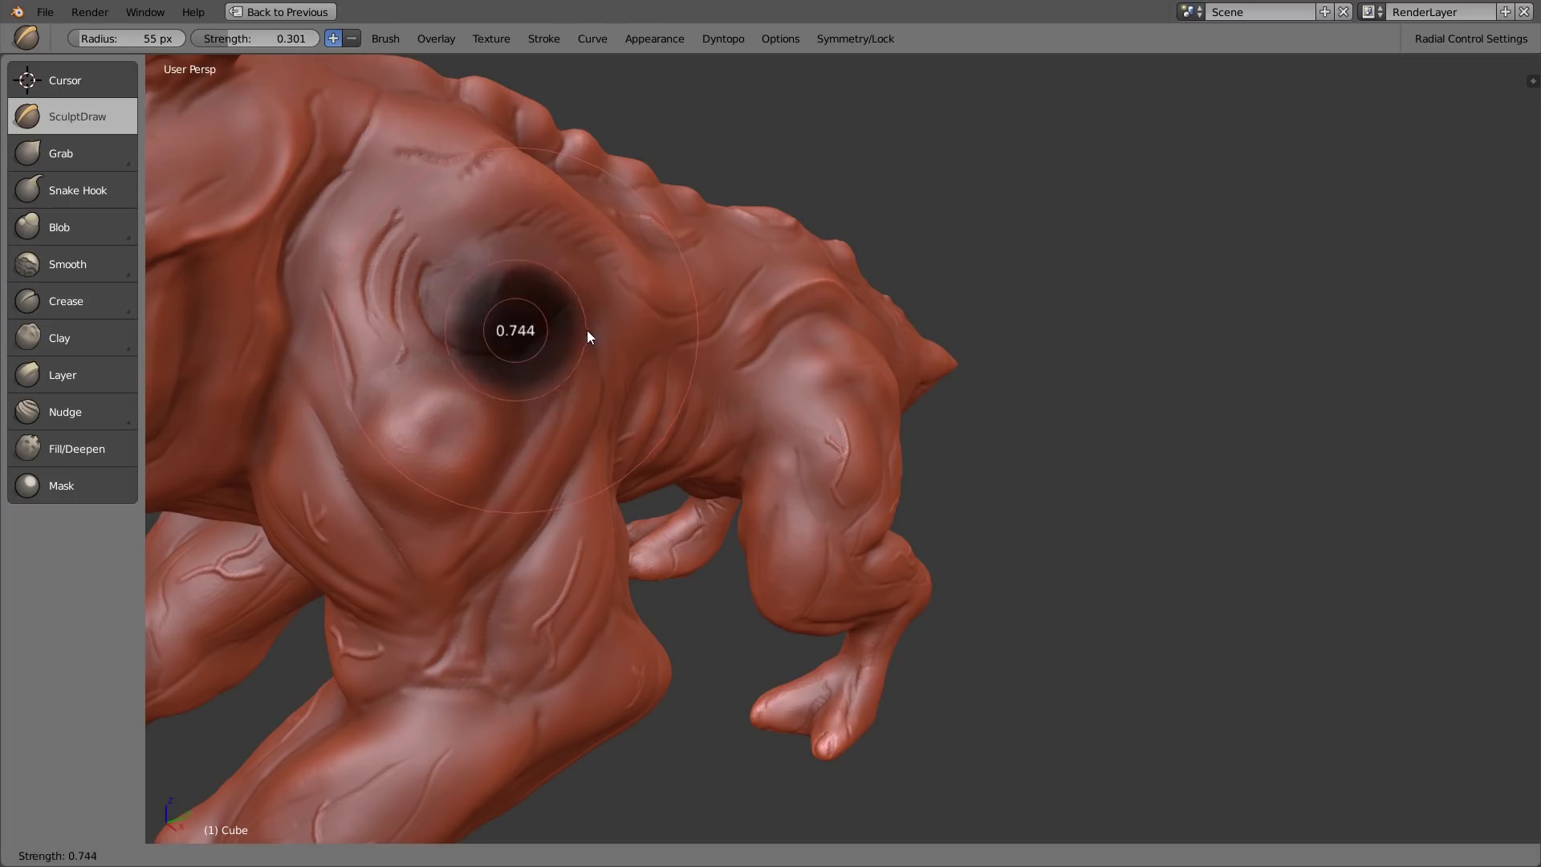
click(586, 330)
middle_drag(587, 382, 659, 401)
key(f)
click(659, 397)
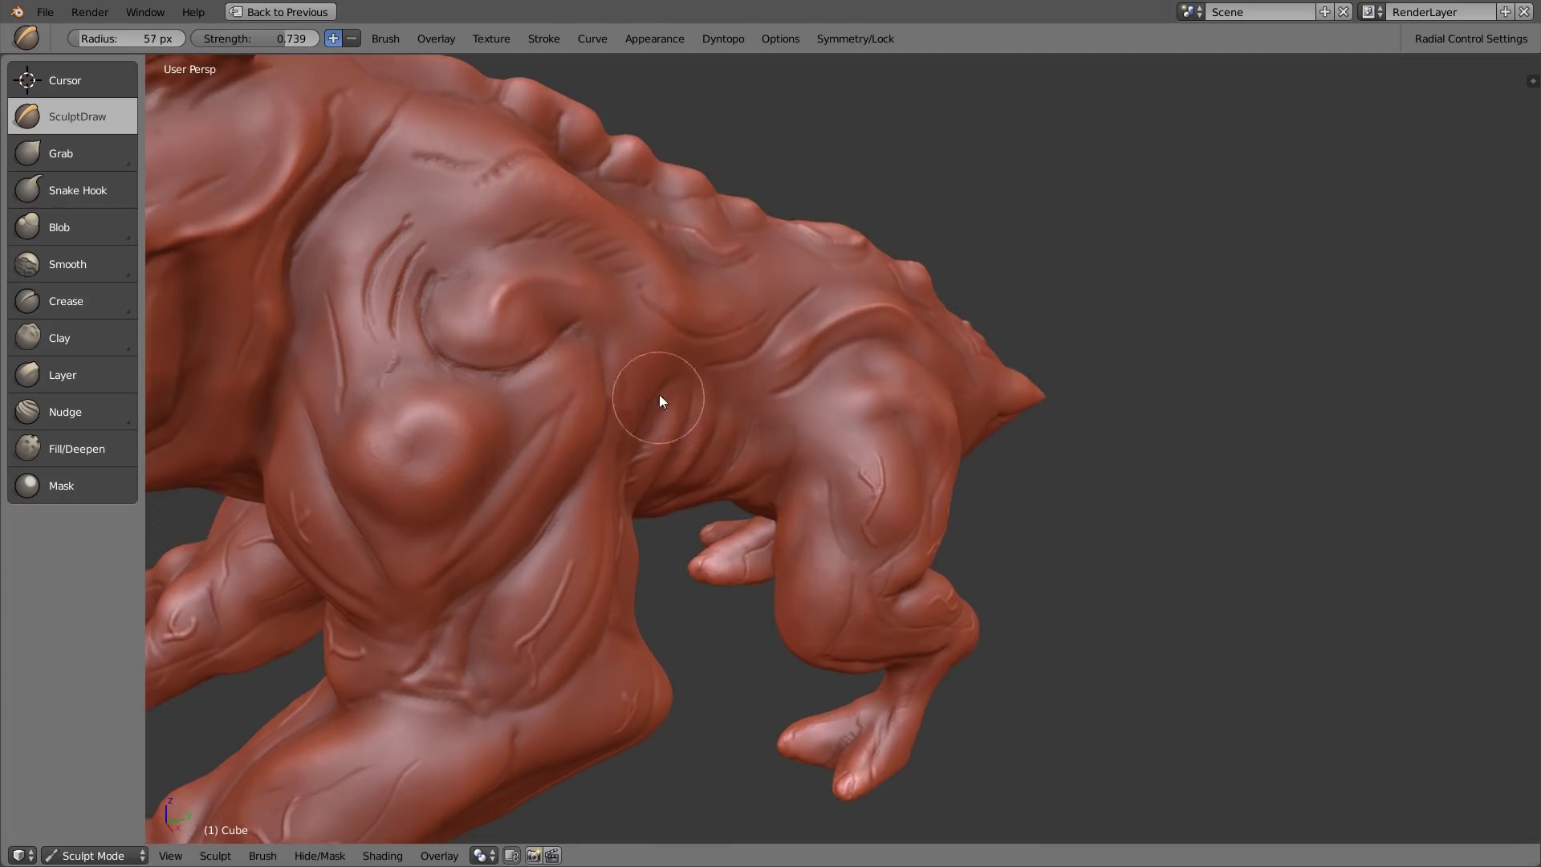
drag(705, 321, 719, 304)
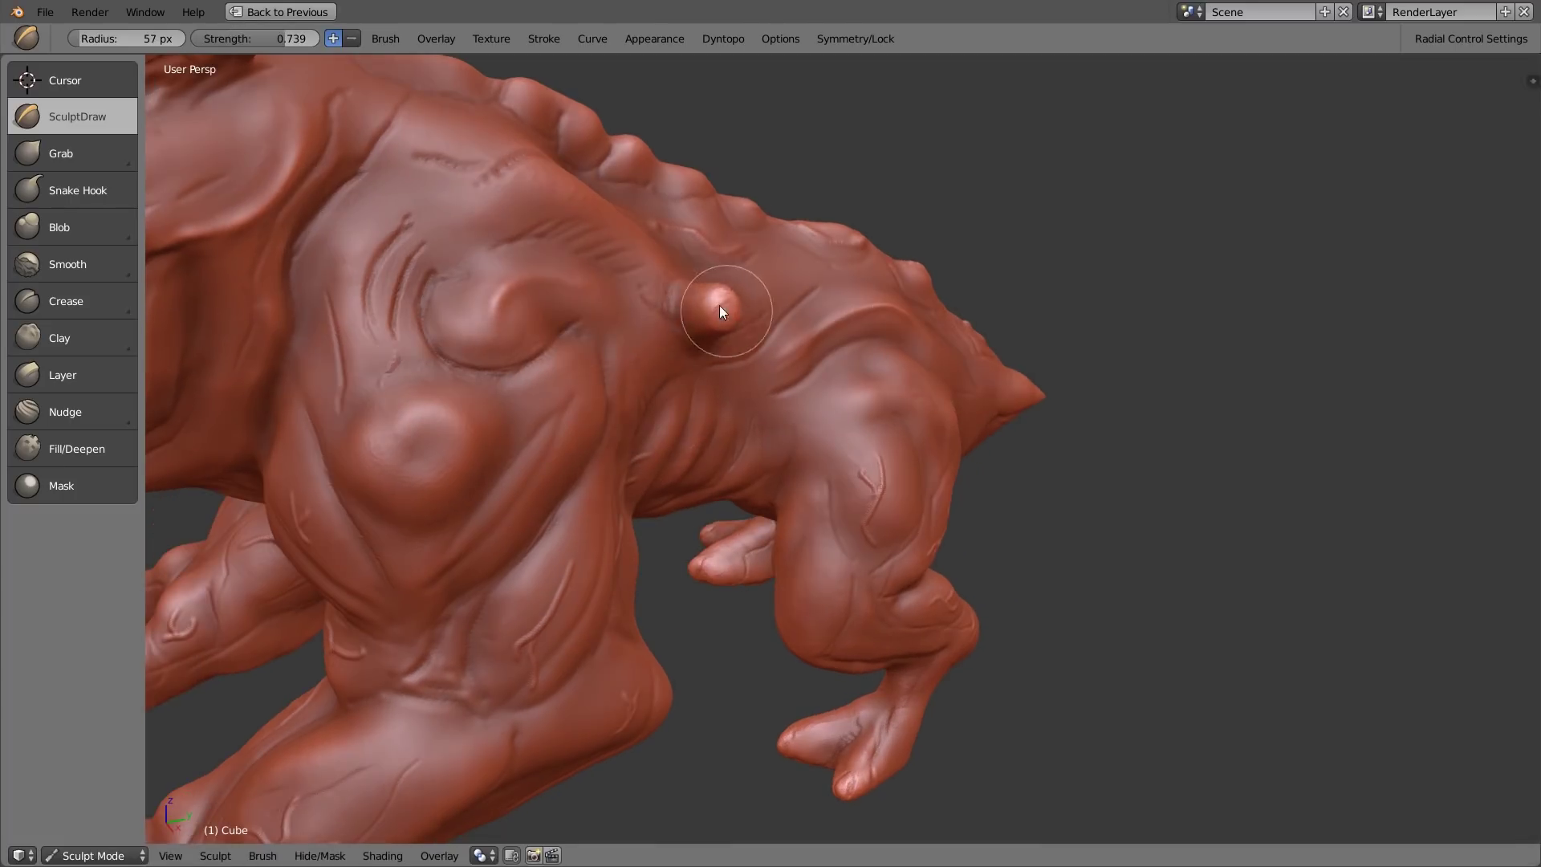
Step: Set the Dyntopo resolution to 50 and build the flank bump further outward with SculptDraw
click(723, 39)
click(710, 95)
text(50)
key(Return)
middle_drag(743, 353, 717, 353)
key(f)
click(738, 351)
mouse_move(722, 316)
mouse_down()
mouse_move(714, 296)
mouse_move(735, 268)
mouse_move(751, 303)
mouse_up()
Step: Extend the flank bump into a long protruding horn with repeated SculptDraw strokes, setting the brush radius to 51 px
middle_drag(751, 303, 700, 299)
key(f)
mouse_move(699, 299)
mouse_down()
mouse_move(846, 364)
mouse_move(796, 380)
mouse_up()
middle_drag(796, 381, 895, 356)
drag(812, 392, 812, 305)
mouse_move(812, 305)
middle_down()
mouse_move(831, 371)
mouse_move(857, 305)
middle_up()
key(f)
click(833, 318)
drag(826, 323, 843, 289)
key(f)
click(835, 295)
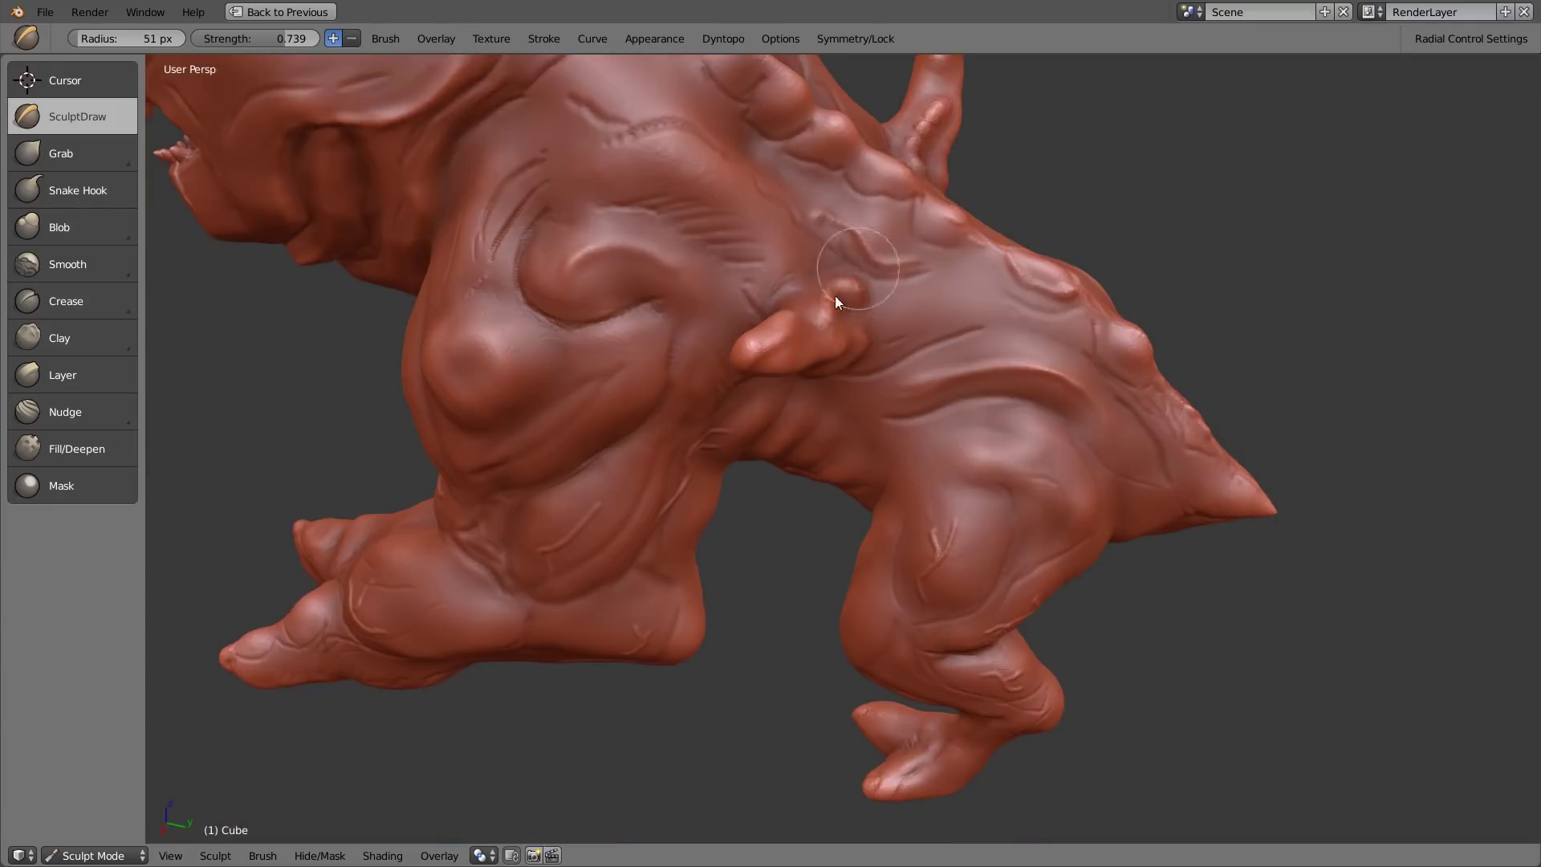
Step: Examine the whole creature with its new flank horns from the front and other angles
mouse_move(823, 307)
middle_down()
mouse_move(886, 288)
mouse_move(722, 294)
mouse_move(777, 282)
mouse_move(762, 297)
mouse_move(882, 330)
mouse_move(776, 285)
mouse_move(784, 308)
mouse_move(750, 306)
mouse_move(808, 275)
mouse_move(791, 303)
middle_up()
scroll(882, 281, down, 10)
scroll(795, 295, up, 4)
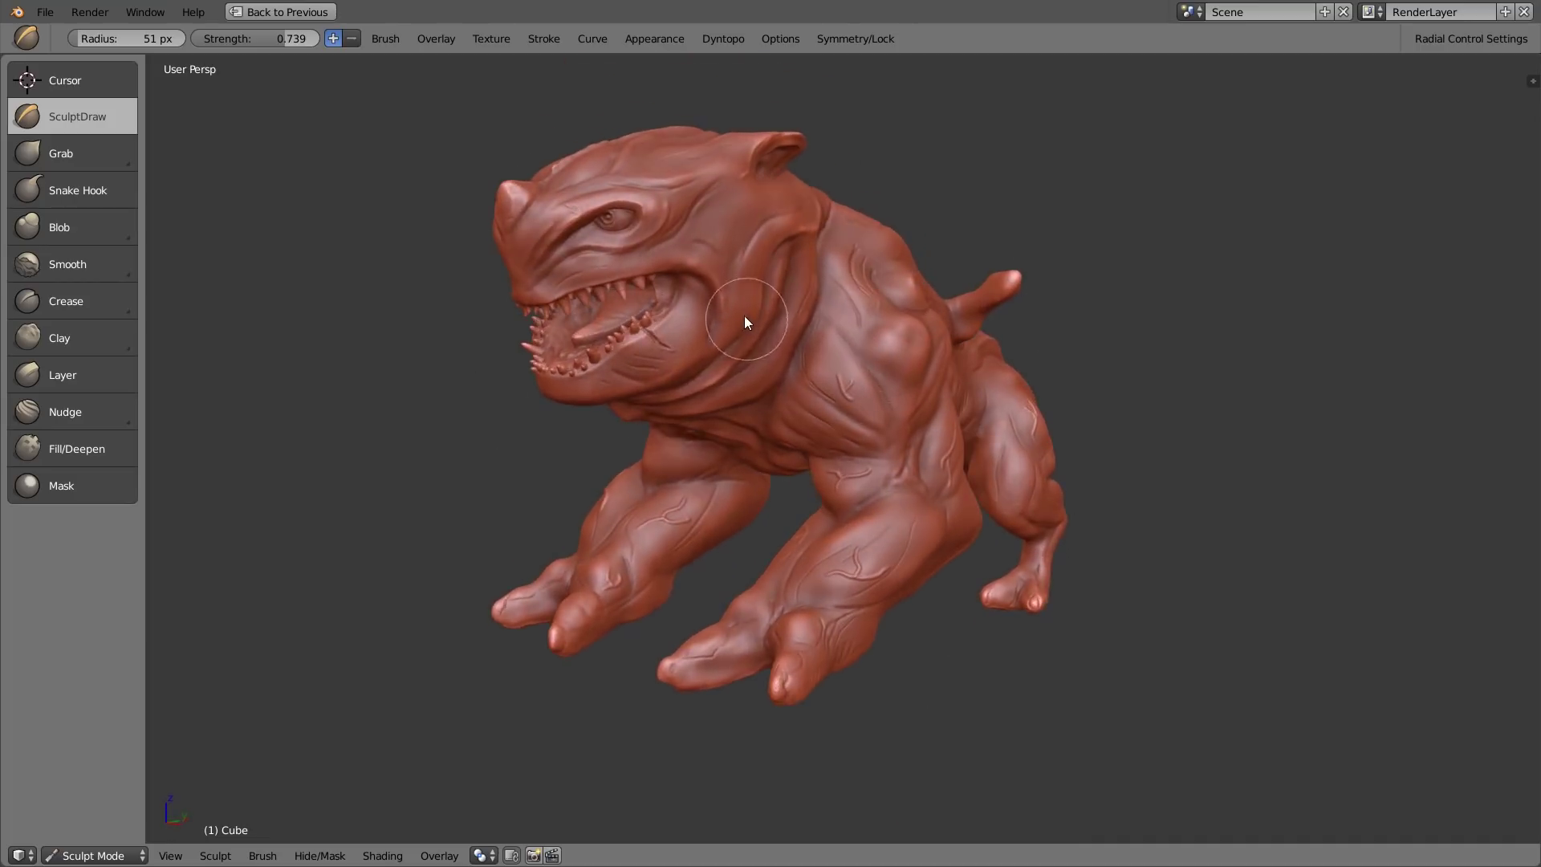
middle_drag(735, 306, 610, 223)
mouse_move(624, 302)
middle_down()
mouse_move(654, 278)
mouse_move(693, 312)
mouse_move(563, 337)
mouse_move(724, 320)
mouse_move(697, 338)
middle_up()
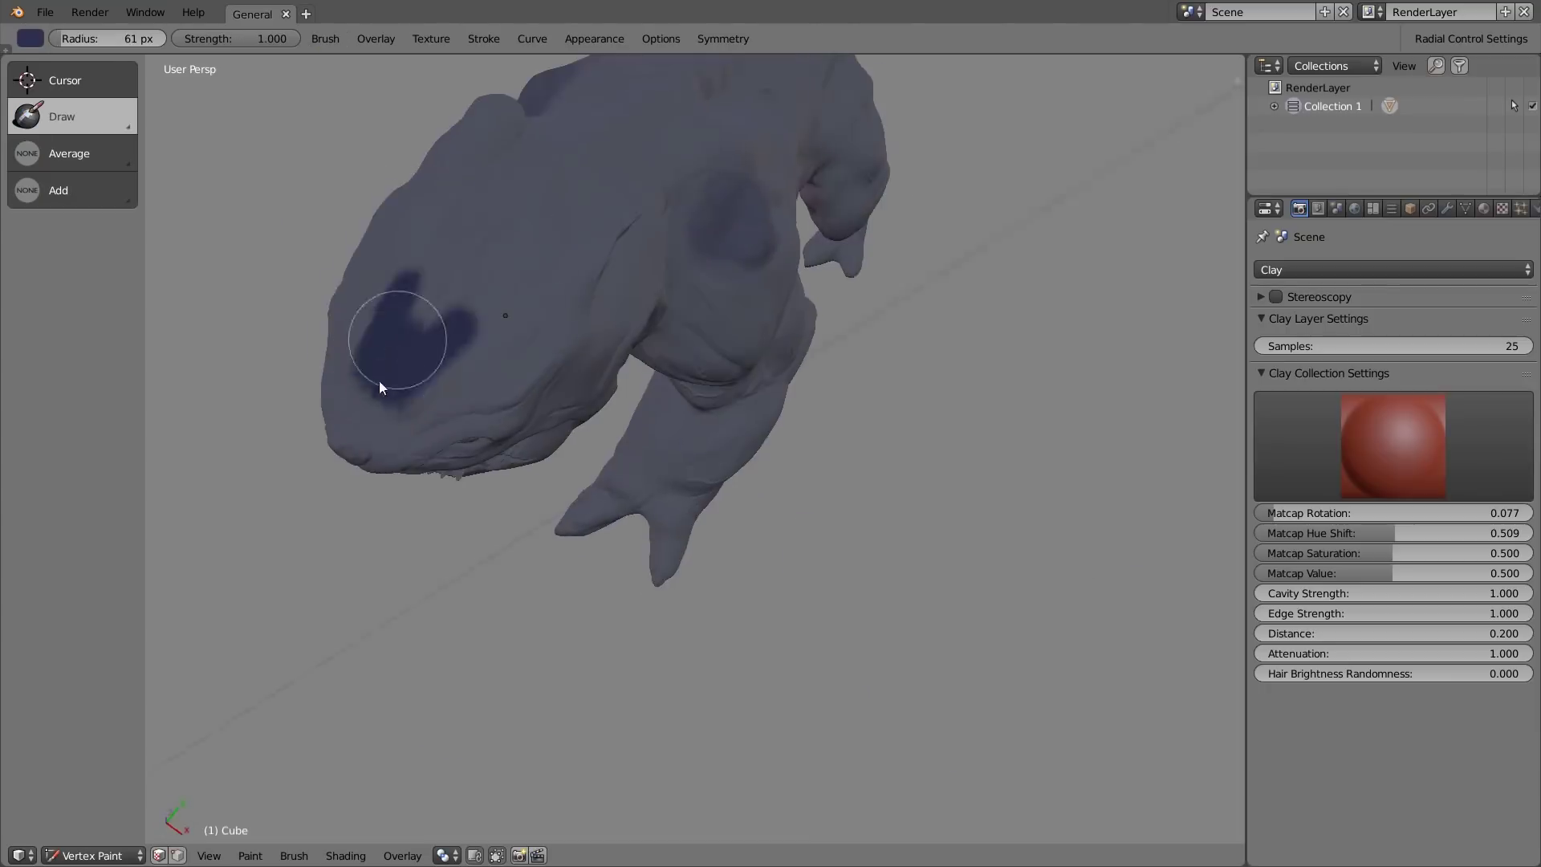
Step: Vertex paint dark blue patches over the creature's head and body with the Draw brush at several brush sizes
mouse_move(378, 388)
middle_down()
mouse_move(561, 209)
mouse_move(758, 385)
mouse_move(637, 377)
mouse_move(749, 516)
middle_up()
key(f)
drag(750, 516, 838, 592)
key(f)
middle_drag(838, 592, 686, 422)
drag(685, 421, 711, 498)
mouse_move(711, 497)
middle_down()
mouse_move(729, 341)
mouse_move(609, 267)
middle_up()
drag(609, 267, 760, 316)
mouse_move(760, 316)
middle_down()
mouse_move(595, 260)
mouse_move(653, 356)
mouse_move(826, 296)
middle_up()
Step: Adjust the paint brush's size and strength, swap the brush colours, and continue vertex painting the creature's skin
key(f)
click(706, 358)
key(shift+f)
key(f)
middle_drag(798, 172, 939, 350)
mouse_move(798, 310)
middle_down()
mouse_move(840, 276)
mouse_move(711, 287)
mouse_move(454, 185)
mouse_move(385, 321)
middle_up()
key(x)
key(f)
key(shift+f)
drag(385, 321, 451, 364)
mouse_move(451, 365)
middle_down()
mouse_move(277, 406)
mouse_move(716, 219)
mouse_move(643, 449)
mouse_move(568, 589)
middle_up()
key(f)
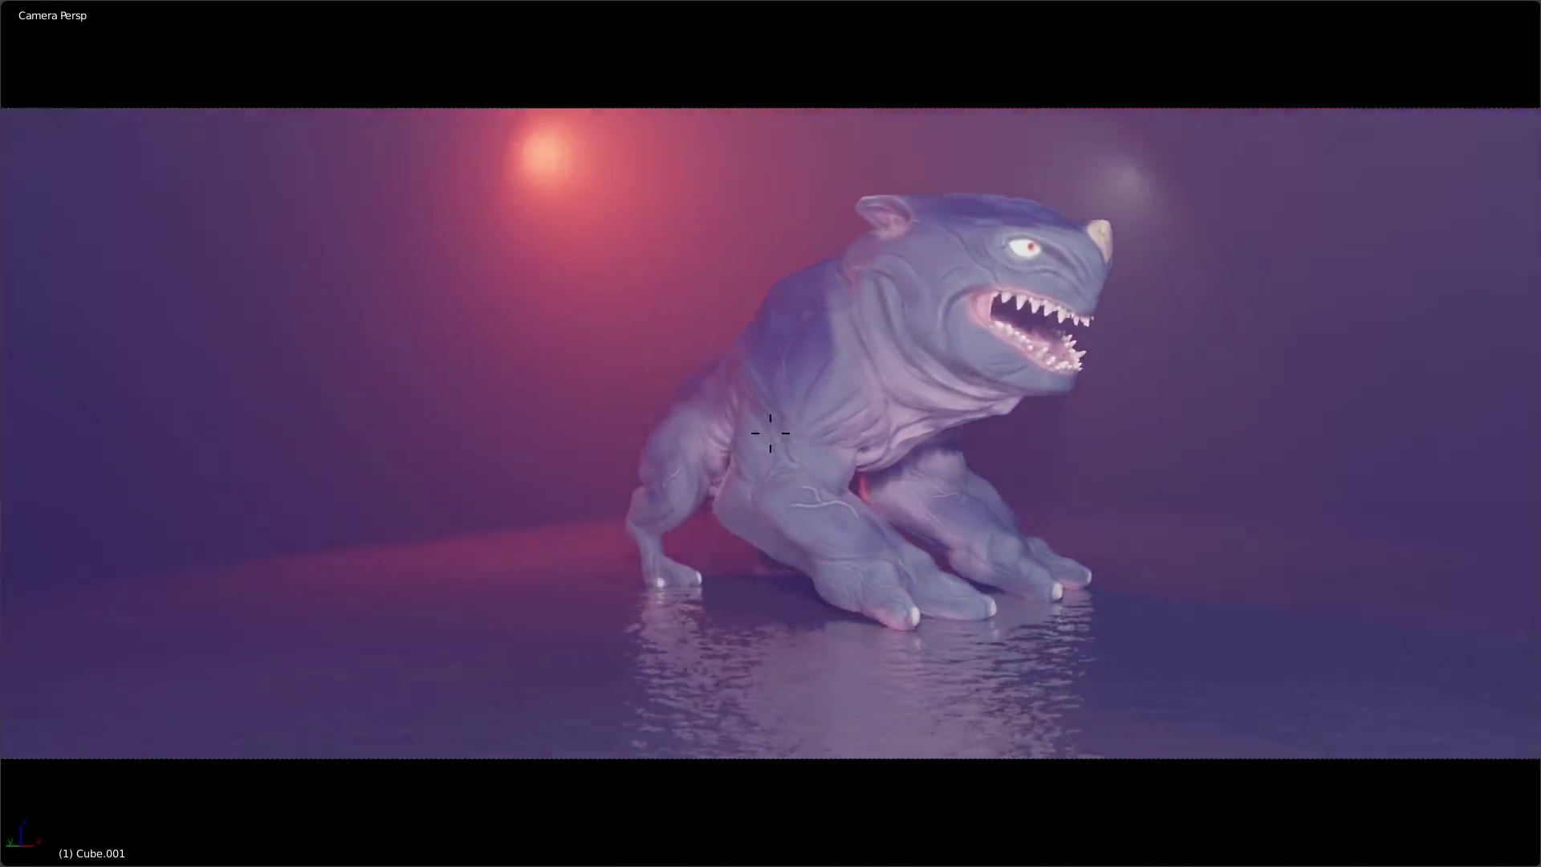
click(771, 433)
mouse_move(823, 428)
middle_down()
mouse_move(1025, 403)
mouse_move(640, 427)
mouse_move(534, 402)
mouse_move(871, 404)
mouse_move(613, 420)
mouse_move(738, 410)
middle_up()
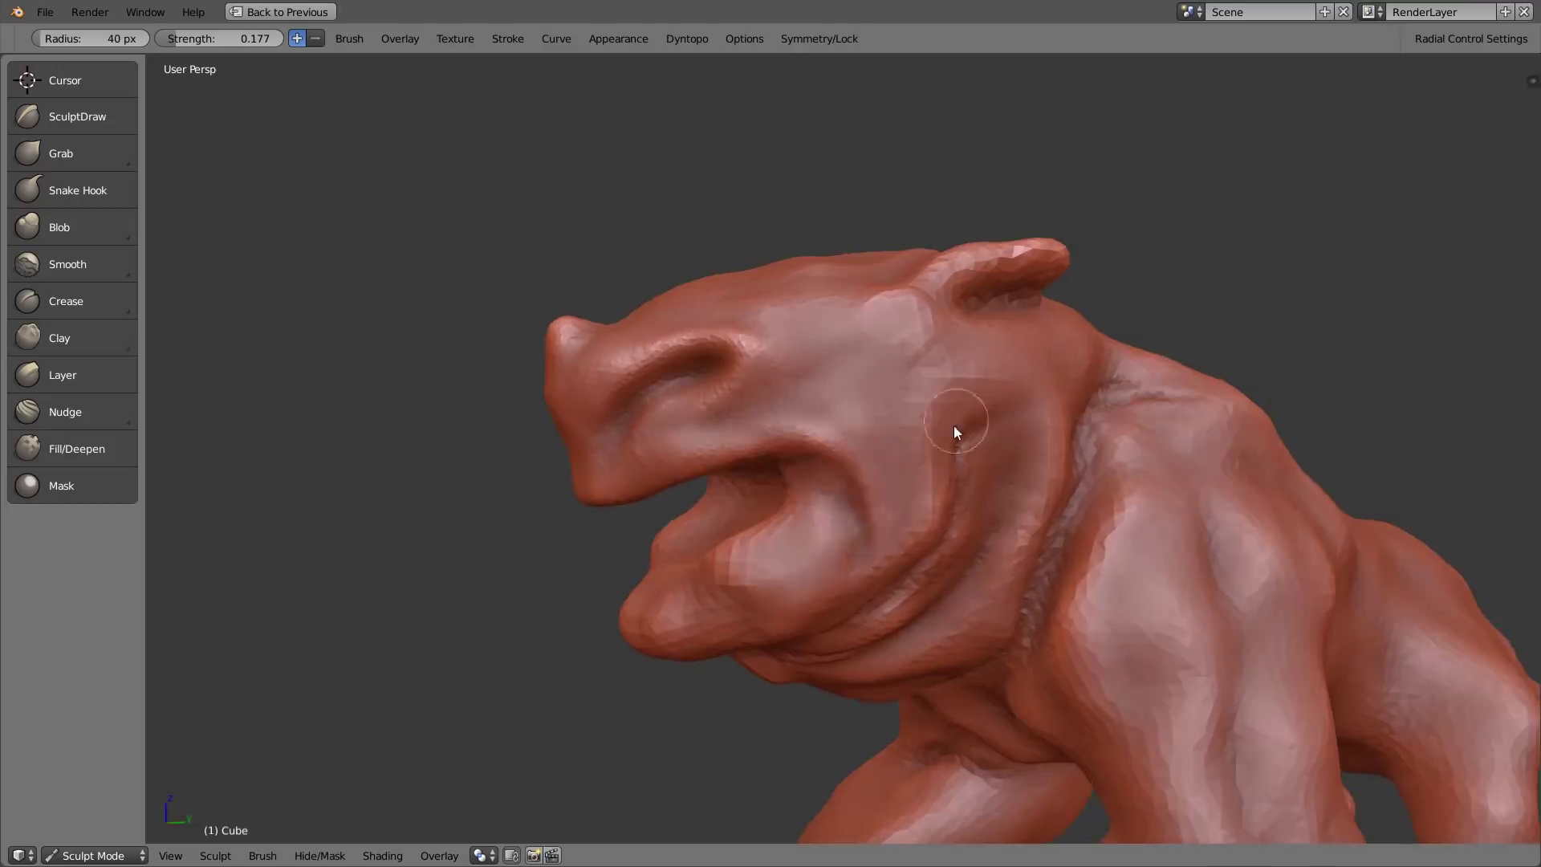
Step: Set the brush strength to 0.281 and radius to 58 px, and refine the creature's face, neck folds and legs
mouse_move(953, 425)
middle_down()
mouse_move(882, 496)
mouse_move(745, 236)
mouse_move(816, 248)
mouse_move(783, 332)
mouse_move(731, 394)
mouse_move(716, 378)
mouse_move(818, 313)
mouse_move(757, 321)
mouse_move(825, 417)
middle_up()
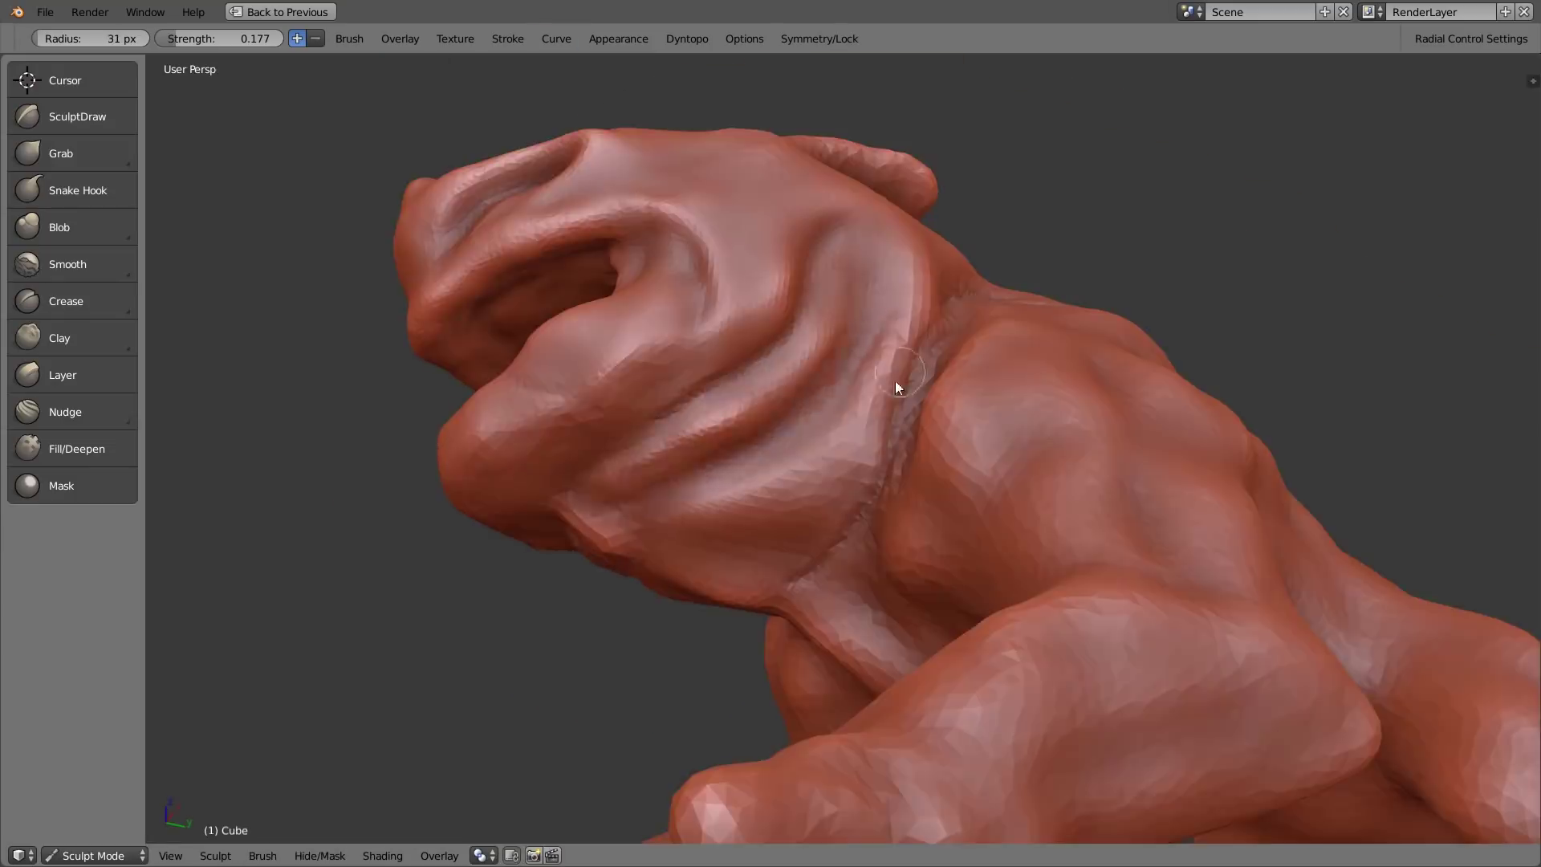
mouse_move(897, 385)
middle_down()
mouse_move(722, 526)
mouse_move(612, 292)
mouse_move(419, 275)
mouse_move(692, 320)
mouse_move(672, 344)
mouse_move(729, 301)
mouse_move(629, 389)
mouse_move(943, 399)
mouse_move(1039, 505)
mouse_move(706, 378)
mouse_move(516, 417)
mouse_move(572, 516)
mouse_move(650, 210)
mouse_move(917, 79)
mouse_move(942, 236)
mouse_move(962, 282)
mouse_move(995, 296)
mouse_move(849, 523)
mouse_move(710, 465)
mouse_move(684, 516)
mouse_move(753, 423)
mouse_move(976, 257)
mouse_move(944, 436)
mouse_move(901, 348)
mouse_move(918, 488)
mouse_move(983, 354)
mouse_move(1168, 344)
mouse_move(894, 412)
mouse_move(994, 460)
mouse_move(915, 375)
mouse_move(827, 383)
mouse_move(881, 289)
mouse_move(420, 306)
mouse_move(984, 326)
mouse_move(927, 145)
mouse_move(927, 449)
mouse_move(777, 287)
mouse_move(879, 515)
mouse_move(707, 318)
mouse_move(602, 527)
mouse_move(1383, 127)
mouse_move(623, 457)
mouse_move(578, 419)
mouse_move(571, 486)
mouse_move(907, 472)
mouse_move(640, 233)
mouse_move(647, 302)
mouse_move(773, 292)
mouse_move(672, 323)
mouse_move(622, 463)
mouse_move(594, 337)
mouse_move(517, 549)
mouse_move(592, 485)
mouse_move(585, 388)
mouse_move(615, 244)
mouse_move(613, 336)
mouse_move(703, 356)
mouse_move(635, 388)
mouse_move(508, 500)
mouse_move(822, 551)
mouse_move(447, 354)
mouse_move(602, 396)
mouse_move(826, 378)
mouse_move(917, 599)
mouse_move(581, 412)
mouse_move(759, 252)
middle_up()
key(shift+f)
click(622, 457)
click(556, 40)
key(f)
key(f)
click(821, 551)
scroll(759, 252, down, 8)
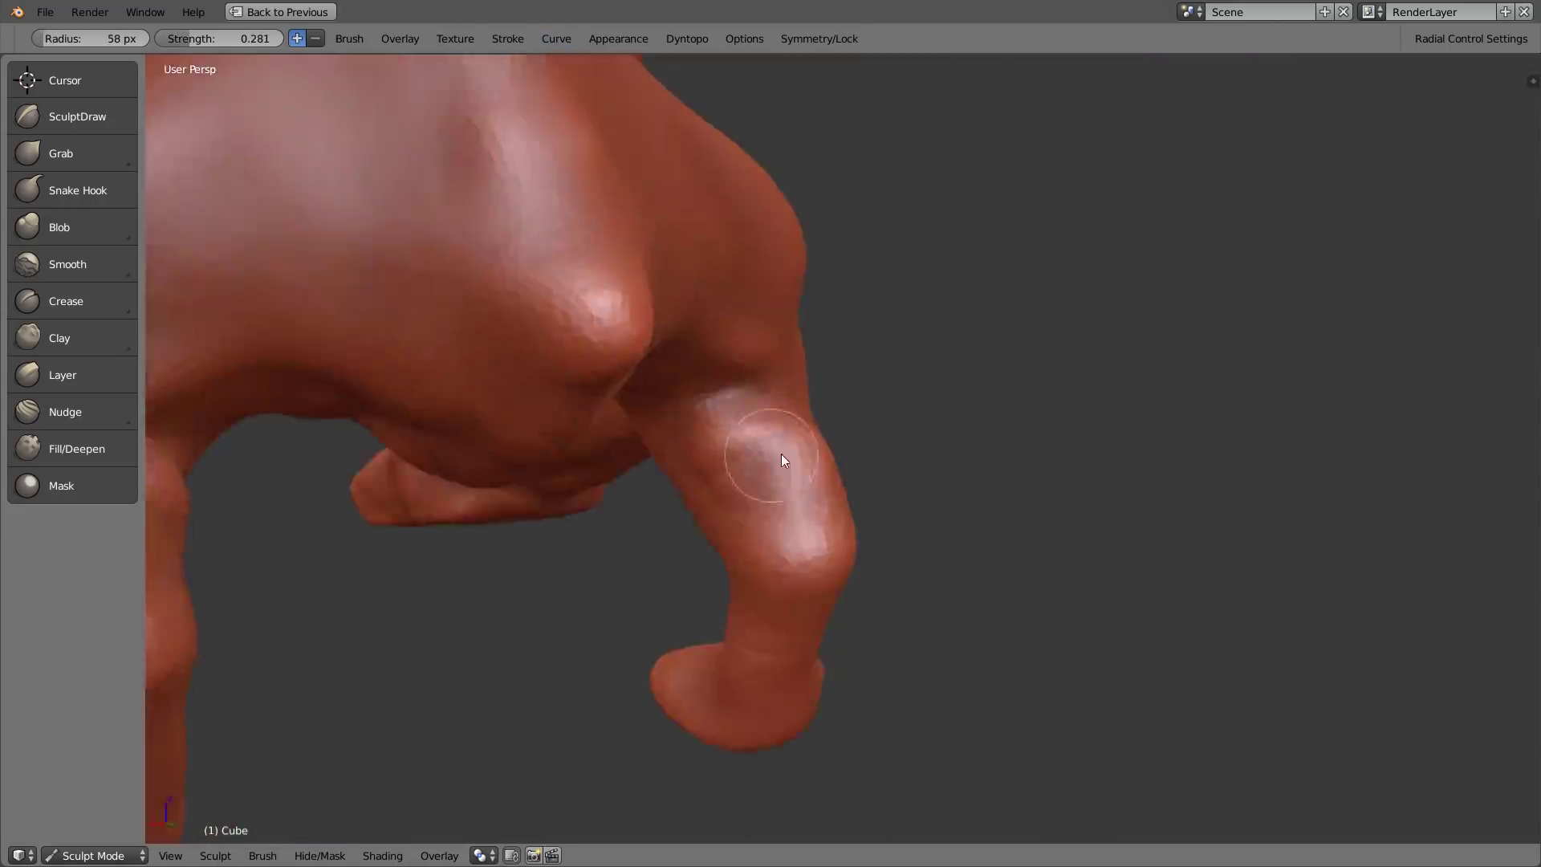
Step: Sculpt finer muscle, rib and eye detail on the creature, setting the brush radius to 28 px for the face
mouse_move(785, 461)
middle_down()
mouse_move(829, 377)
mouse_move(599, 313)
mouse_move(565, 373)
mouse_move(721, 384)
mouse_move(716, 456)
middle_up()
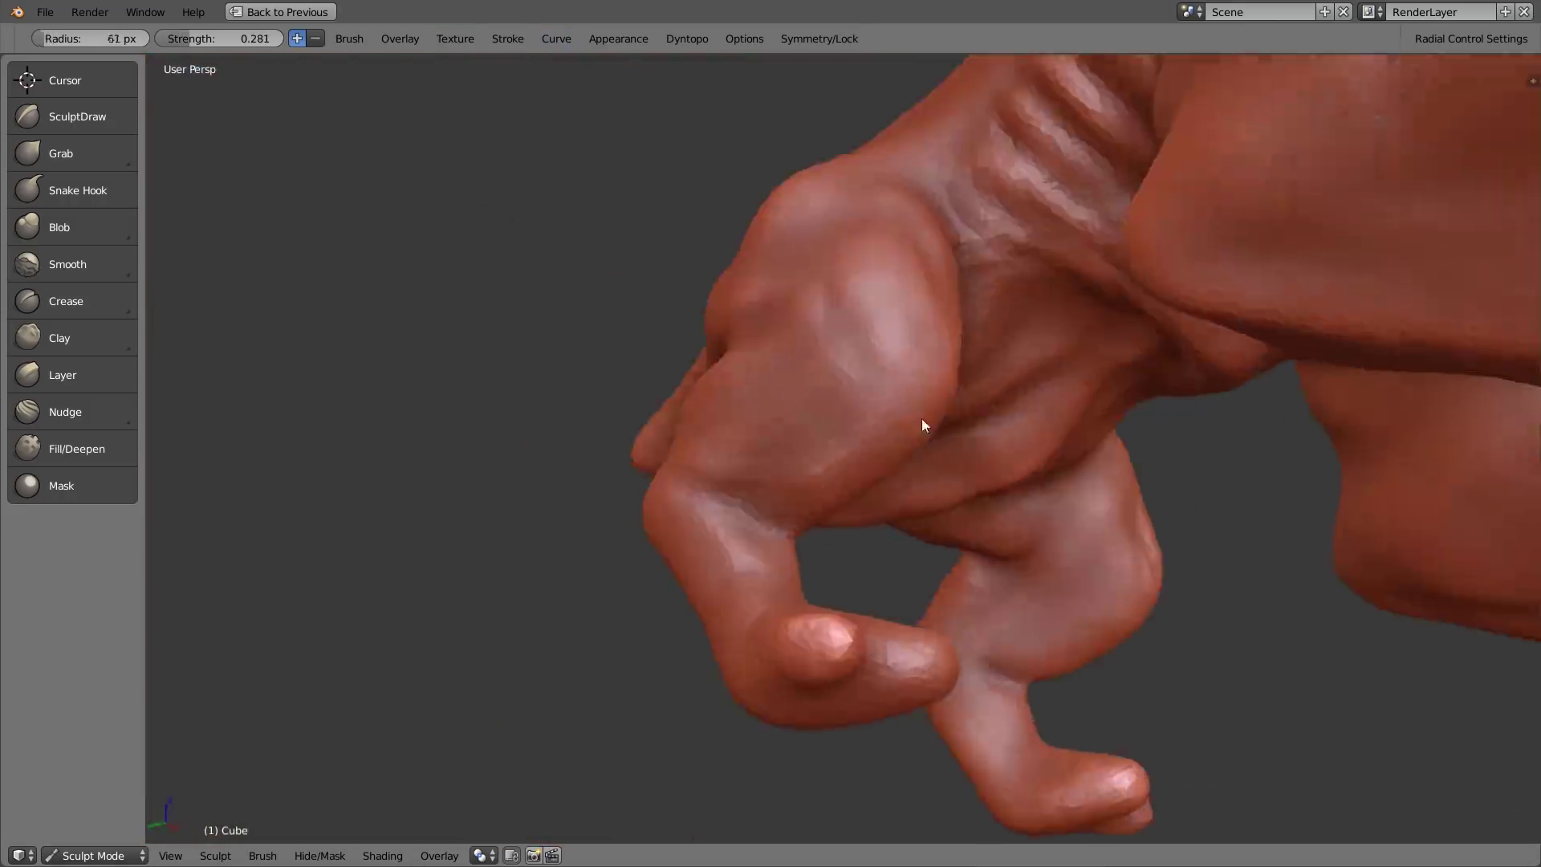
mouse_move(921, 417)
middle_down()
mouse_move(988, 373)
mouse_move(516, 430)
mouse_move(636, 423)
mouse_move(787, 526)
mouse_move(800, 479)
mouse_move(743, 485)
mouse_move(869, 388)
mouse_move(850, 316)
mouse_move(688, 272)
middle_up()
scroll(686, 267, down, 3)
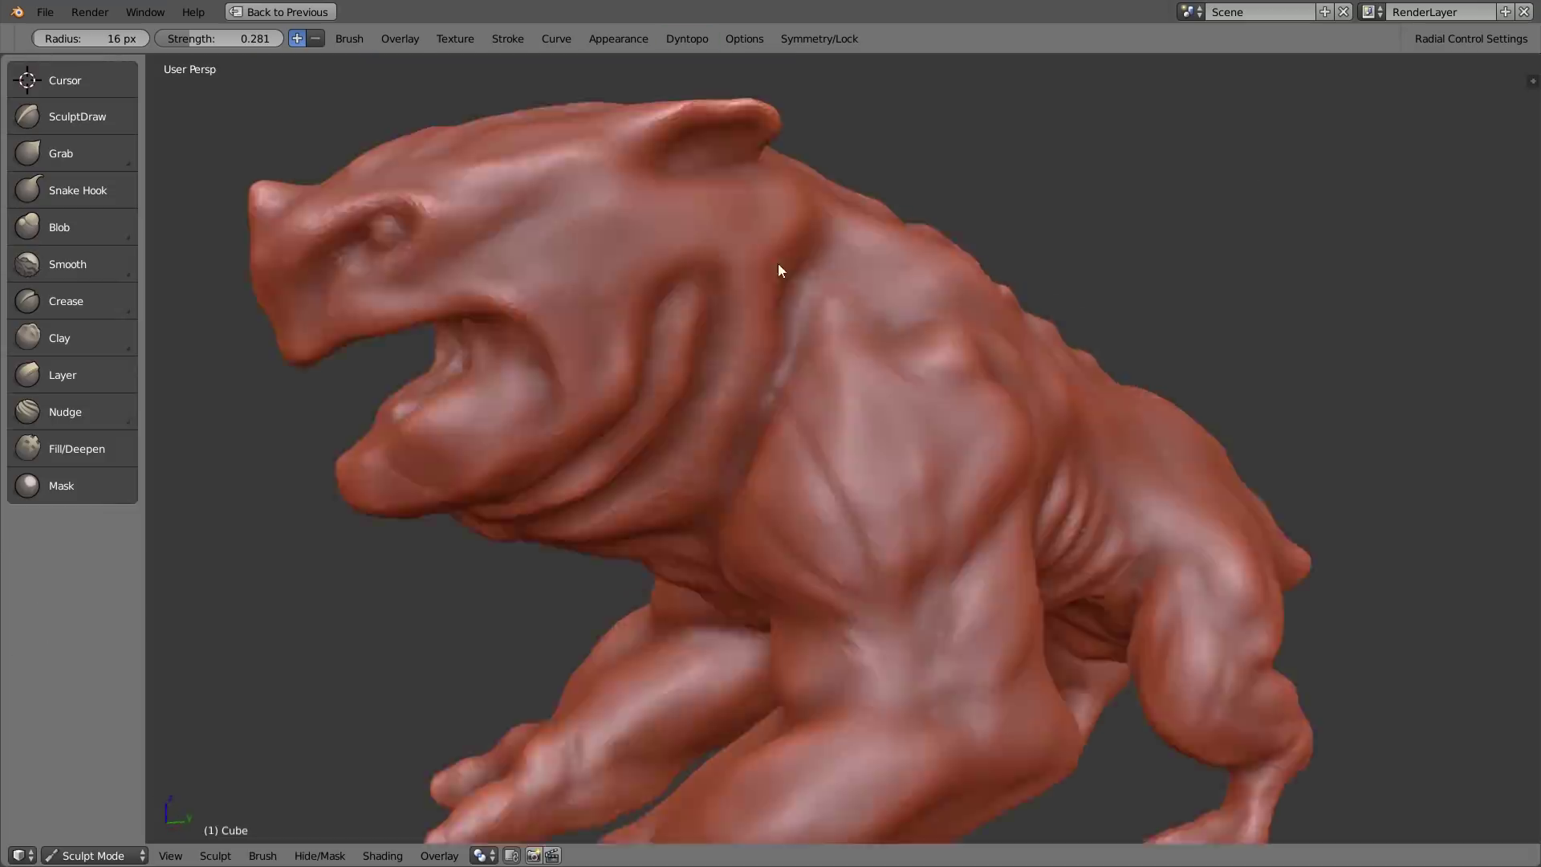
click(556, 38)
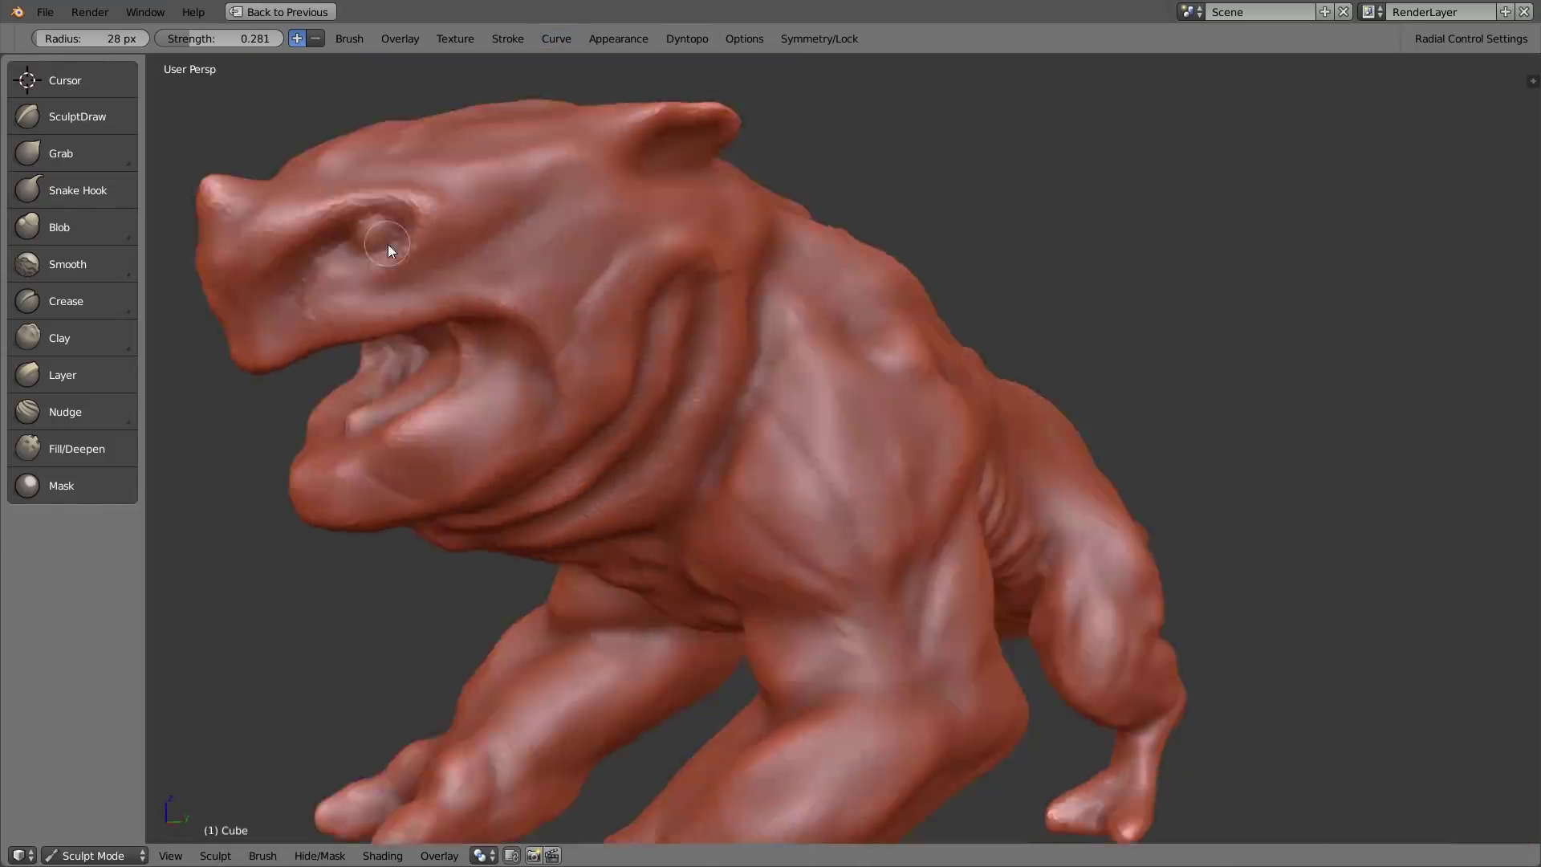
mouse_move(396, 251)
middle_down()
mouse_move(426, 309)
mouse_move(618, 292)
mouse_move(435, 455)
mouse_move(596, 300)
middle_up()
scroll(682, 249, down, 5)
mouse_move(682, 248)
middle_down()
mouse_move(768, 196)
mouse_move(788, 382)
mouse_move(980, 160)
mouse_move(947, 196)
mouse_move(898, 422)
mouse_move(894, 344)
middle_up()
scroll(894, 344, down, 4)
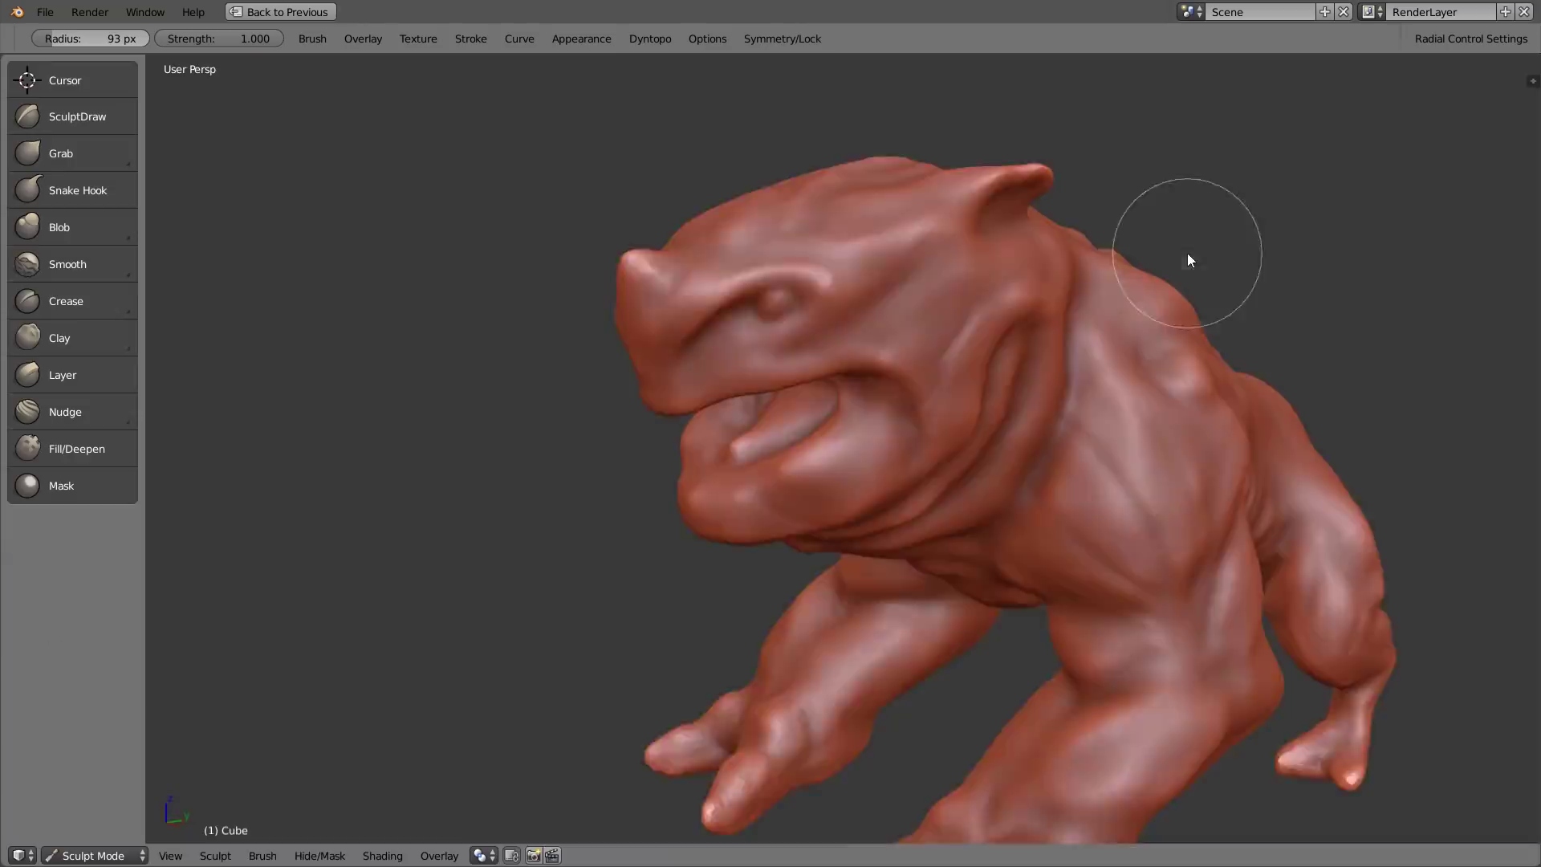
Step: Choose the SculptDraw brush with strength 0.350 and radius 31 px, refine the head, and open the Dyntopo detail settings
mouse_move(1186, 253)
middle_down()
mouse_move(700, 171)
mouse_move(562, 253)
mouse_move(589, 274)
mouse_move(568, 286)
mouse_move(584, 263)
mouse_move(563, 237)
middle_up()
key(x)
key(f)
key(shift+f)
mouse_move(615, 213)
mouse_down()
mouse_move(719, 183)
mouse_move(724, 211)
mouse_up()
scroll(719, 183, up, 3)
scroll(725, 216, down, 4)
mouse_move(392, 185)
middle_down()
mouse_move(394, 163)
mouse_move(449, 193)
middle_up()
click(723, 38)
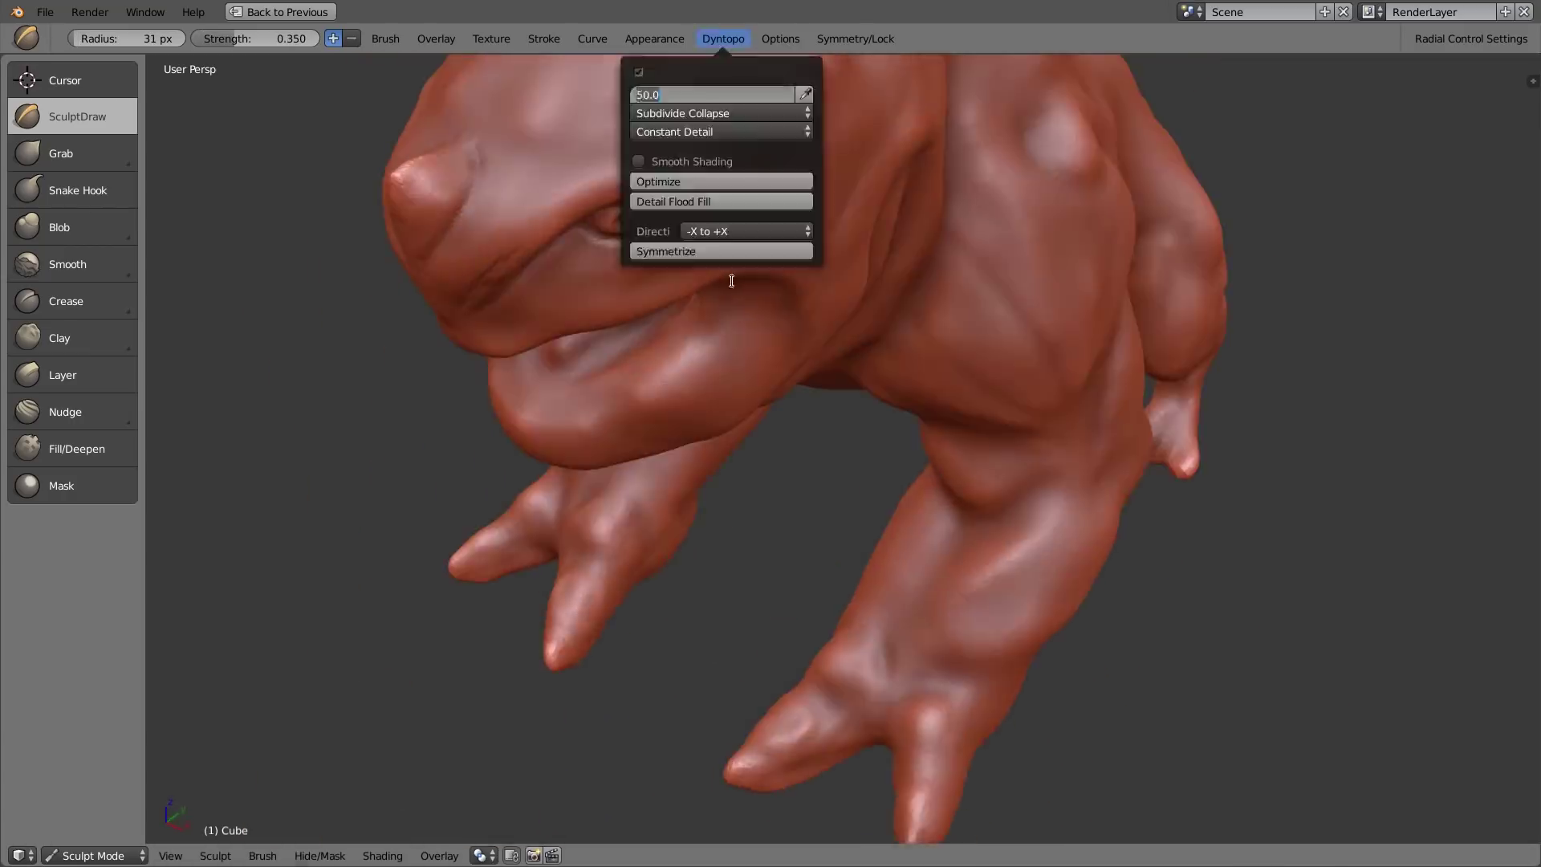
Step: Build up the creature's snout, brow and face with SculptDraw strokes from several angles
middle_drag(731, 281, 474, 255)
drag(521, 233, 610, 178)
drag(534, 279, 646, 260)
mouse_move(696, 242)
middle_down()
mouse_move(432, 162)
mouse_move(531, 325)
middle_up()
key(f)
mouse_move(529, 432)
mouse_down()
mouse_move(704, 186)
mouse_move(680, 407)
mouse_up()
mouse_move(680, 545)
middle_down()
mouse_move(711, 451)
mouse_move(783, 373)
mouse_move(834, 353)
middle_up()
key(f)
drag(660, 354, 730, 316)
Step: Set the brush radius to 45 px and sculpt a raised ridge along the cheek below the ear
mouse_move(744, 276)
middle_down()
mouse_move(777, 185)
mouse_move(767, 330)
mouse_move(938, 360)
middle_up()
scroll(778, 186, up, 3)
scroll(767, 331, down, 4)
drag(794, 401, 706, 449)
middle_drag(937, 359, 902, 484)
drag(907, 545, 802, 606)
mouse_move(902, 484)
middle_down()
mouse_move(1009, 306)
mouse_move(946, 351)
mouse_move(945, 265)
mouse_move(860, 268)
mouse_move(1058, 297)
mouse_move(923, 327)
mouse_move(954, 369)
middle_up()
key(f)
drag(1031, 546, 1139, 449)
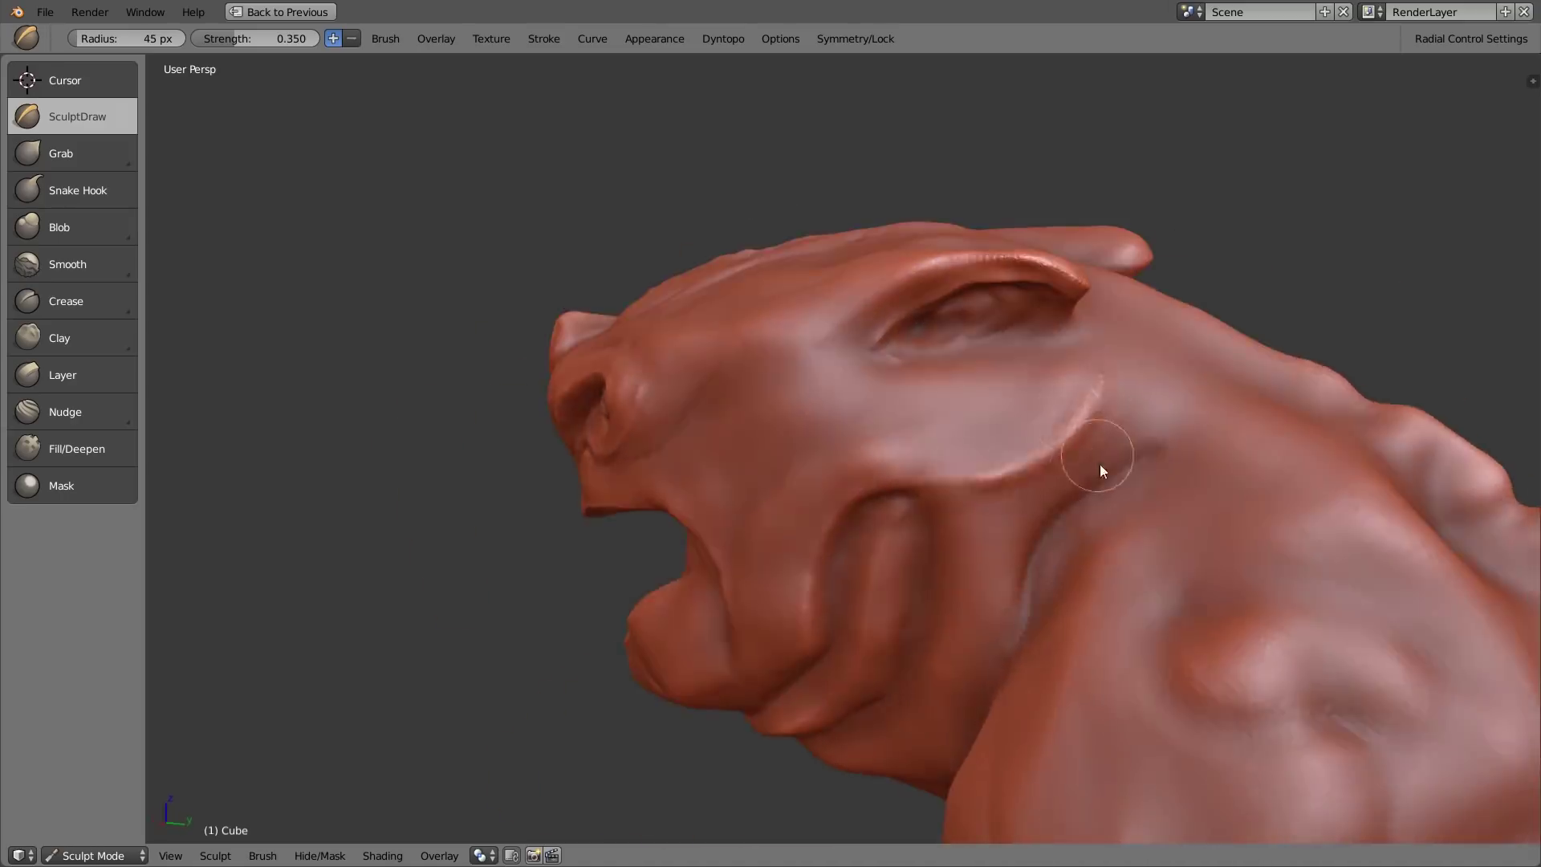
Step: Set the brush radius to 30 px and refine the folds of the throat and chest
middle_drag(1100, 464, 1201, 325)
scroll(1200, 325, up, 3)
scroll(1093, 451, down, 5)
mouse_move(1093, 451)
middle_down()
mouse_move(915, 292)
mouse_move(965, 252)
middle_up()
key(f)
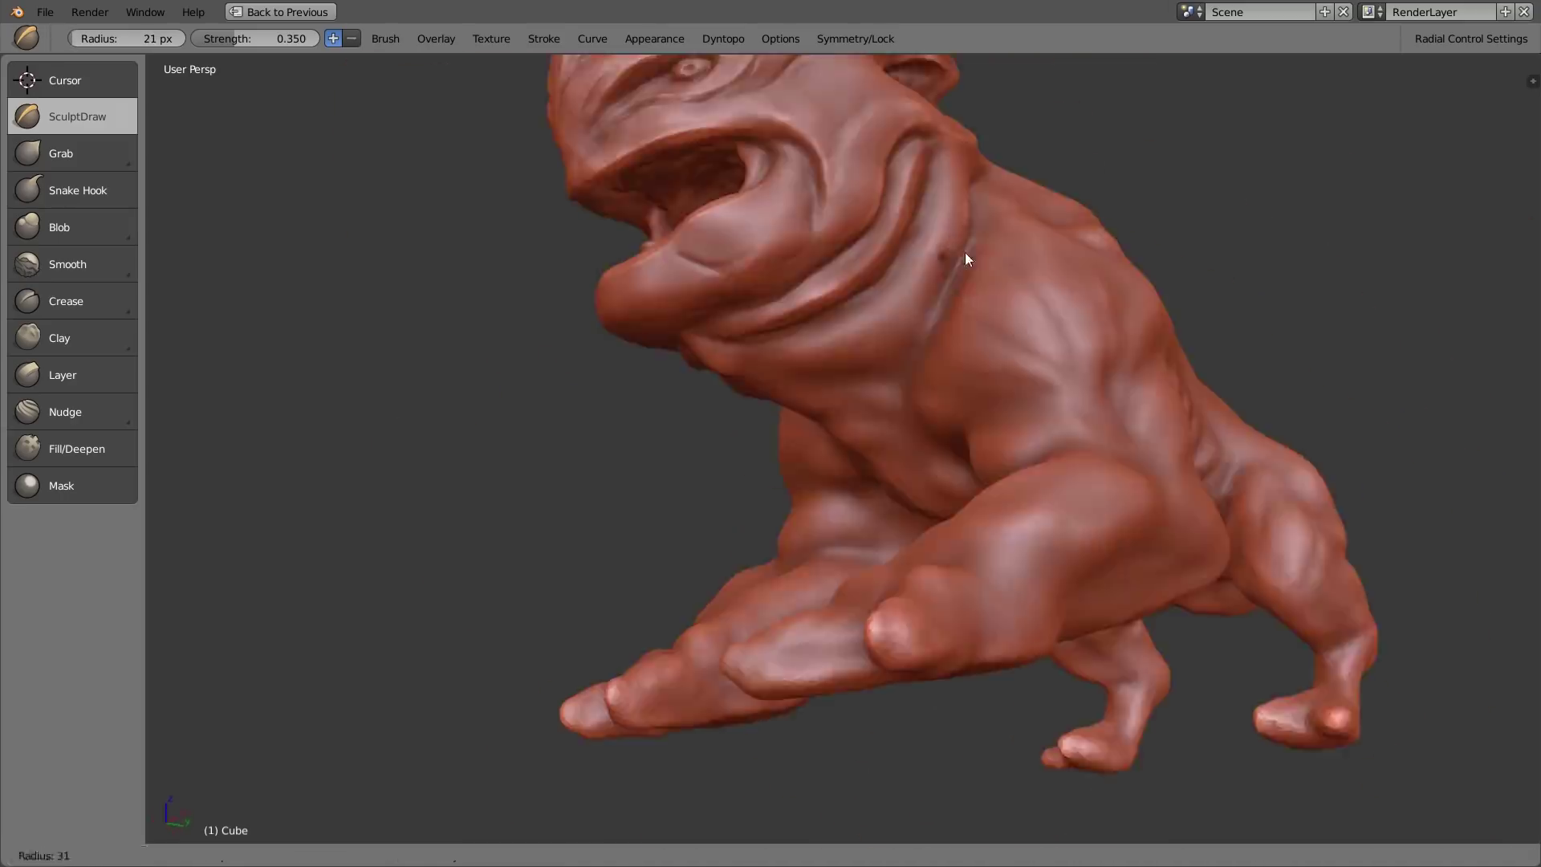
scroll(802, 374, up, 3)
mouse_move(801, 374)
middle_down()
mouse_move(980, 155)
mouse_move(884, 407)
middle_up()
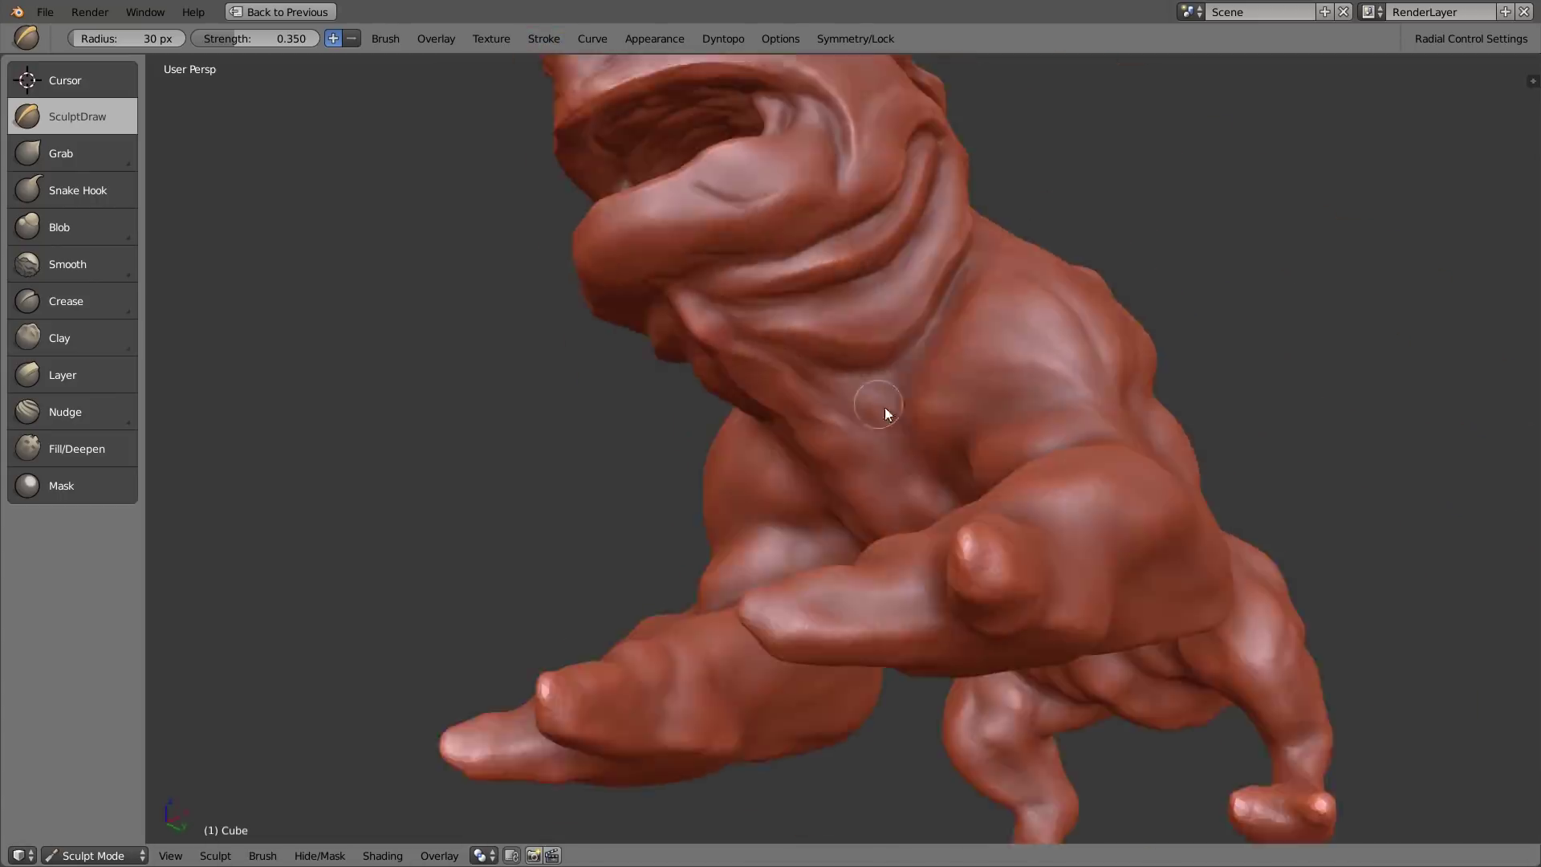
scroll(955, 522, up, 3)
scroll(955, 521, down, 3)
Step: Add muscle detail around the shoulder and body with short SculptDraw strokes, resizing the brush between areas
mouse_move(955, 521)
middle_down()
mouse_move(1085, 471)
mouse_move(1147, 478)
middle_up()
drag(1160, 347, 1151, 394)
key(f)
mouse_move(1148, 478)
middle_down()
mouse_move(1173, 438)
mouse_move(1119, 440)
mouse_move(897, 308)
mouse_move(946, 297)
middle_up()
key(f)
key(f)
mouse_move(1220, 618)
middle_down()
mouse_move(1120, 271)
mouse_move(1063, 483)
middle_up()
scroll(1063, 483, up, 2)
scroll(991, 343, down, 6)
key(f)
scroll(991, 344, up, 4)
mouse_move(991, 344)
middle_down()
mouse_move(873, 198)
mouse_move(709, 307)
mouse_move(802, 417)
middle_up()
drag(802, 418, 850, 525)
scroll(850, 525, down, 3)
Step: Reshape the brush falloff curve, set the brush strength to 0.265, and add a short detail stroke
click(592, 39)
drag(640, 216, 628, 214)
key(shift+f)
key(f)
drag(860, 423, 871, 437)
mouse_move(773, 483)
middle_down()
mouse_move(831, 570)
mouse_move(730, 397)
mouse_move(577, 321)
middle_up()
click(592, 38)
drag(568, 193, 565, 205)
mouse_move(566, 205)
middle_down()
mouse_move(568, 401)
mouse_move(471, 358)
mouse_move(537, 363)
mouse_move(642, 321)
mouse_move(498, 377)
middle_up()
Step: Save the sculpt as a new file
key(ctrl+shift+s)
click(1403, 110)
click(1475, 90)
Step: Resize the brush, adjust the Dyntopo detail settings, and sculpt another SculptDraw stroke on the creature
key(f)
click(546, 419)
scroll(547, 419, down, 2)
click(722, 40)
drag(375, 477, 291, 446)
Step: Set the brush radius to 98 px, revisit the Dyntopo settings, and bring the whole creature into view
mouse_move(290, 451)
middle_down()
mouse_move(554, 602)
mouse_move(753, 324)
mouse_move(915, 318)
mouse_move(812, 579)
mouse_move(784, 514)
middle_up()
key(f)
key(f)
click(812, 579)
key(f)
click(723, 39)
middle_drag(784, 361, 1215, 528)
scroll(940, 331, down, 5)
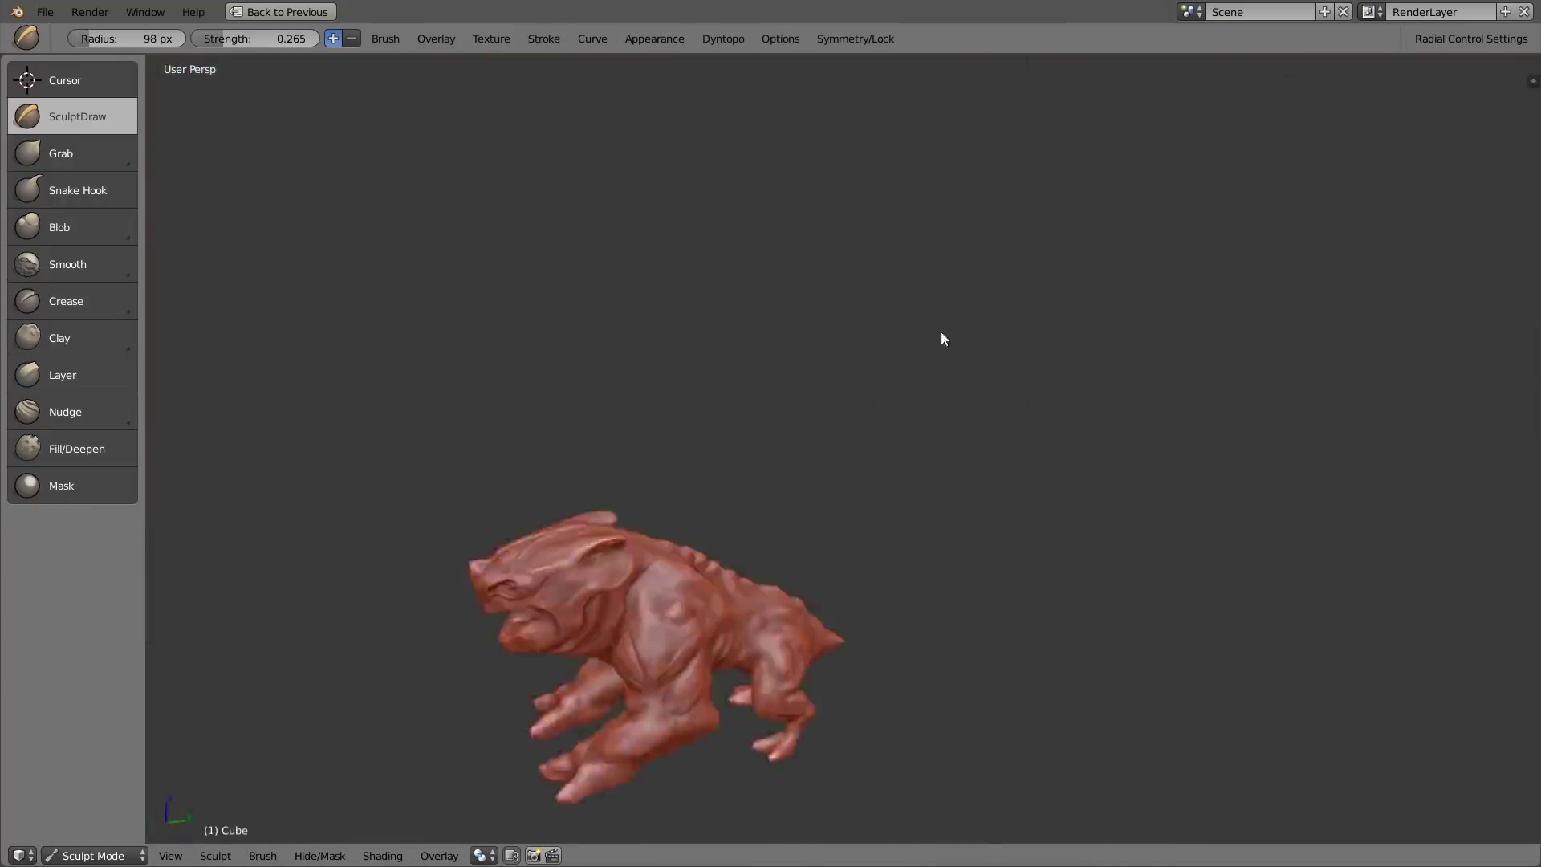
Step: Resize the brush, sculpt a stroke on the creature's body, and open the Dyntopo settings
scroll(801, 394, up, 5)
key(f)
key(f)
mouse_move(802, 395)
middle_down()
mouse_move(557, 390)
mouse_move(705, 458)
middle_up()
drag(995, 387, 1079, 441)
mouse_move(1241, 499)
middle_down()
mouse_move(961, 136)
mouse_move(842, 368)
mouse_move(757, 223)
middle_up()
scroll(758, 224, up, 5)
key(f)
click(723, 39)
Step: Open the brush falloff curve and save the sculpt over the existing file
mouse_move(877, 404)
middle_down()
mouse_move(707, 350)
mouse_move(563, 443)
mouse_move(465, 441)
mouse_move(514, 241)
mouse_move(572, 318)
mouse_move(427, 305)
mouse_move(409, 202)
mouse_move(450, 321)
middle_up()
click(592, 39)
key(ctrl+s)
key(Return)
Step: Set the brush strength to 0.632 and radius to 29 px, and sculpt pointed teeth and fine detail in the mouth
key(shift+f)
drag(420, 366, 407, 390)
mouse_move(500, 324)
middle_down()
mouse_move(536, 224)
mouse_move(754, 180)
middle_up()
drag(767, 161, 783, 166)
mouse_move(783, 166)
middle_down()
mouse_move(576, 255)
mouse_move(485, 228)
mouse_move(629, 464)
mouse_move(678, 414)
mouse_move(802, 361)
middle_up()
key(f)
scroll(485, 228, down, 10)
scroll(484, 228, up, 10)
key(f)
click(651, 454)
key(f)
Step: Save the sculpt as a file again and raise the middle point of the brush falloff curve
key(ctrl+shift+s)
key(Return)
click(592, 39)
drag(585, 214, 590, 167)
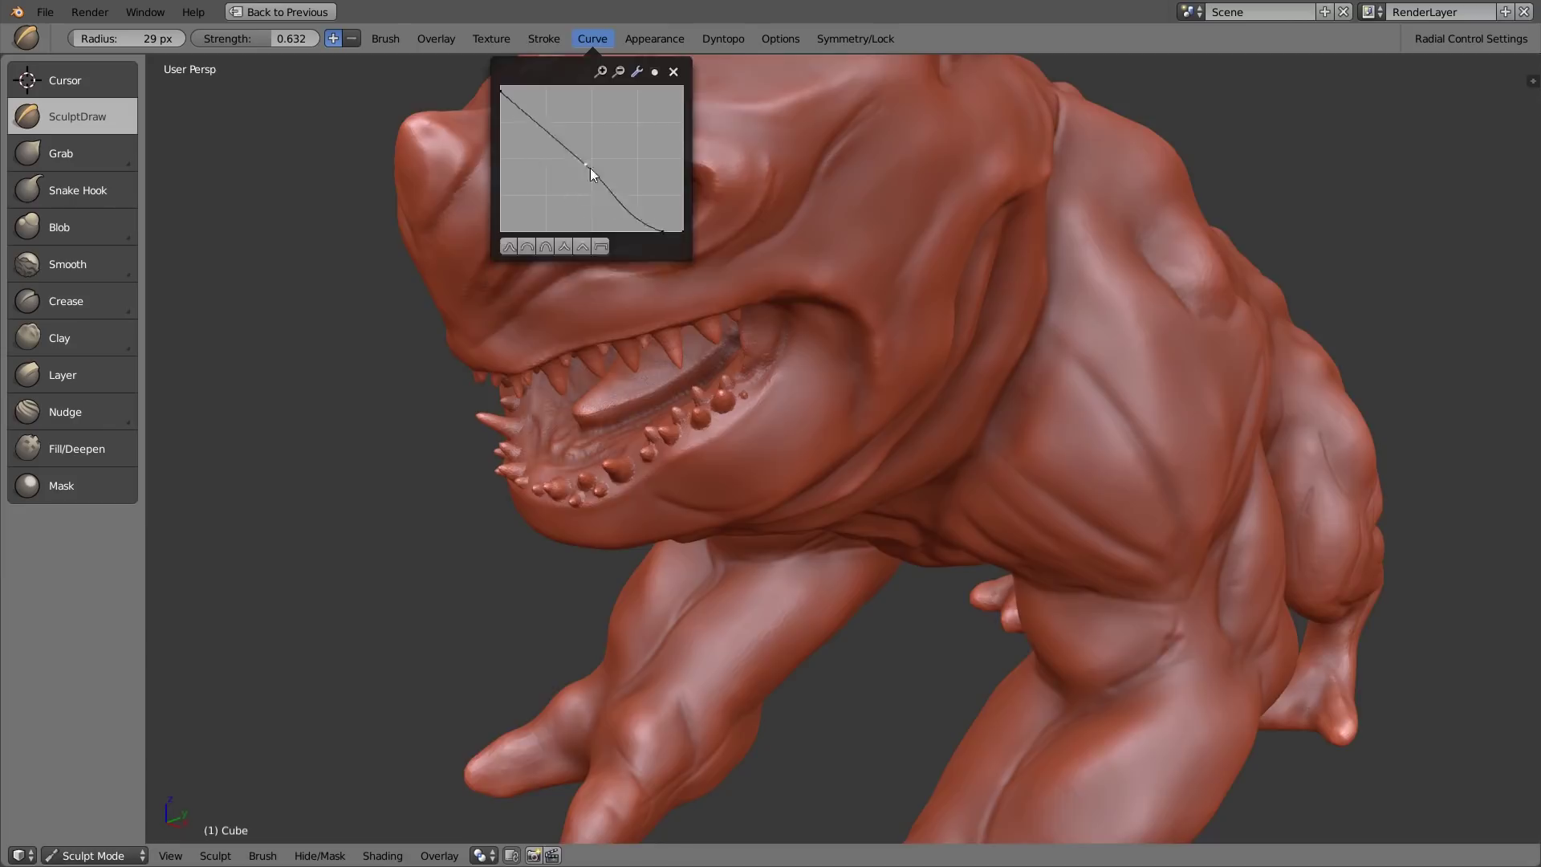
Step: Try a resized brush stroke beside the creature's mouth, undo it, and open the stroke settings
scroll(610, 280, up, 4)
key(f)
drag(534, 423, 660, 281)
key(ctrl+z)
click(544, 39)
key(f)
click(544, 38)
scroll(602, 248, down, 8)
Step: Switch the brush to subtract, set its strength to 0.301, and carve a stroke into the creature
mouse_move(602, 249)
middle_down()
mouse_move(875, 407)
mouse_move(920, 301)
mouse_move(655, 391)
mouse_move(514, 370)
middle_up()
scroll(875, 406, up, 5)
key(f)
click(351, 38)
key(shift+f)
drag(514, 371, 599, 276)
middle_drag(599, 276, 562, 304)
Step: Open the brush settings, set the radius to 60 px, and carve curved creases along the creature's flank
click(386, 38)
drag(590, 321, 585, 406)
middle_drag(585, 406, 690, 417)
key(f)
drag(947, 513, 1244, 552)
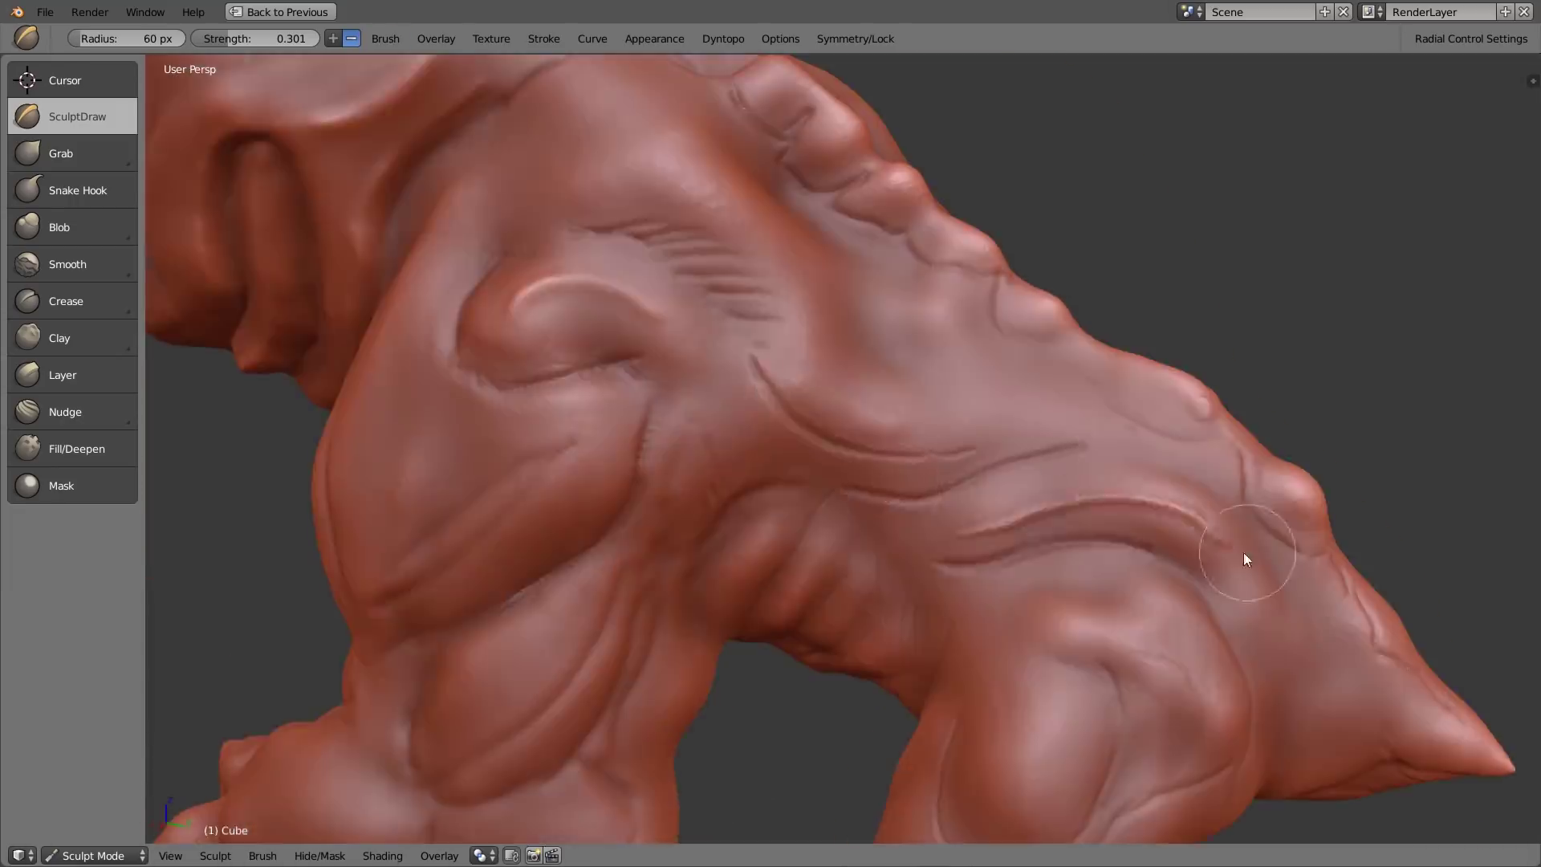
Step: Carve further creases over the creature's body from several sides, resizing the brush between strokes
middle_drag(1244, 552, 995, 450)
drag(987, 261, 1078, 411)
key(f)
mouse_move(1079, 411)
middle_down()
mouse_move(818, 474)
mouse_move(586, 204)
mouse_move(513, 430)
mouse_move(397, 455)
mouse_move(727, 507)
mouse_move(684, 489)
mouse_move(902, 712)
mouse_move(391, 350)
middle_up()
key(f)
key(f)
drag(391, 350, 373, 438)
mouse_move(372, 438)
middle_down()
mouse_move(643, 608)
mouse_move(645, 361)
mouse_move(897, 536)
mouse_move(530, 421)
mouse_move(562, 394)
mouse_move(696, 551)
mouse_move(383, 427)
mouse_move(562, 606)
mouse_move(467, 194)
mouse_move(581, 358)
mouse_move(570, 498)
middle_up()
key(f)
key(f)
key(f)
scroll(570, 506, down, 5)
Step: Save the sculpt as the next numbered version of the file
key(ctrl+shift+s)
click(1410, 110)
click(1474, 91)
Step: Resize the brush, open its falloff curve, and switch the stroke direction to add
mouse_move(690, 464)
middle_down()
mouse_move(387, 306)
mouse_move(489, 170)
mouse_move(369, 243)
mouse_move(843, 241)
middle_up()
key(f)
key(f)
click(593, 39)
click(333, 38)
click(592, 38)
Step: Sculpt thin raised detail on the creature's body and set the brush radius to 8 px
key(f)
mouse_move(464, 484)
middle_down()
mouse_move(517, 477)
mouse_move(569, 749)
mouse_move(632, 570)
mouse_move(979, 504)
middle_up()
key(f)
drag(1029, 374, 966, 467)
mouse_move(979, 504)
middle_down()
mouse_move(1004, 316)
mouse_move(1124, 589)
mouse_move(1259, 262)
mouse_move(1037, 430)
mouse_move(922, 219)
mouse_move(724, 233)
middle_up()
scroll(1125, 590, down, 5)
scroll(1036, 430, up, 4)
key(f)
Step: Save the sculpt as creature_sculpting_v11.blend
key(ctrl+shift+s)
click(1380, 110)
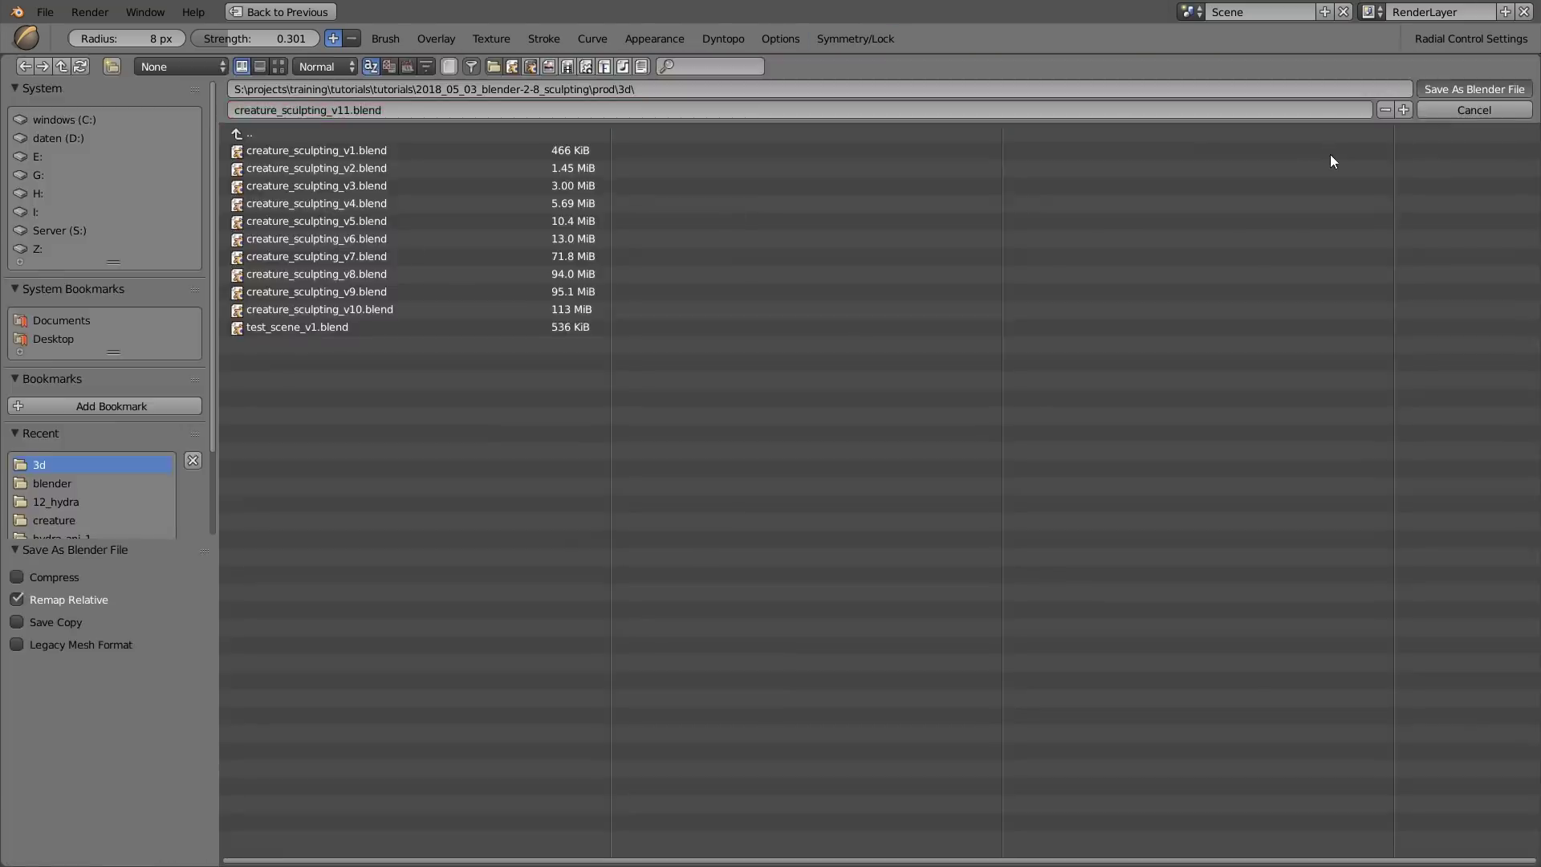
click(1464, 90)
Step: Add small raised strokes to the creature's surface, smooth one area, and resize the brush between strokes
scroll(782, 323, up, 5)
key(f)
click(782, 323)
shift+drag(719, 324, 819, 305)
middle_drag(819, 305, 750, 279)
key(f)
drag(750, 279, 741, 250)
key(f)
click(748, 209)
mouse_move(741, 250)
middle_down()
mouse_move(748, 209)
mouse_move(873, 252)
mouse_move(658, 255)
middle_up()
scroll(748, 208, down, 6)
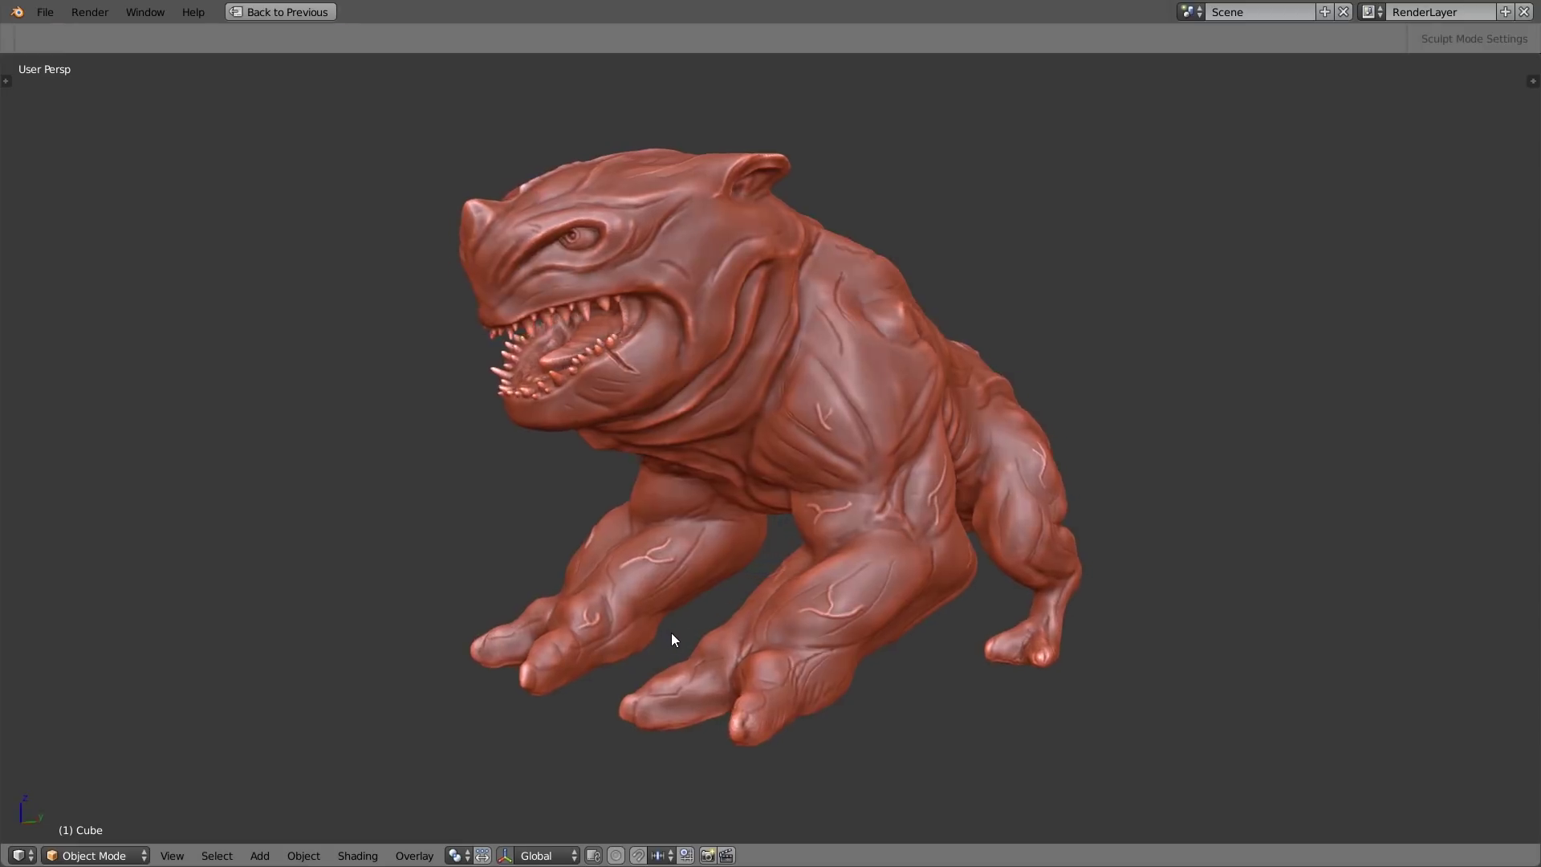
Step: Examine the finished creature in Object Mode, up close along the chest crease and veins and as a whole
mouse_move(672, 639)
middle_down()
mouse_move(952, 635)
mouse_move(973, 640)
mouse_move(988, 681)
mouse_move(527, 633)
middle_up()
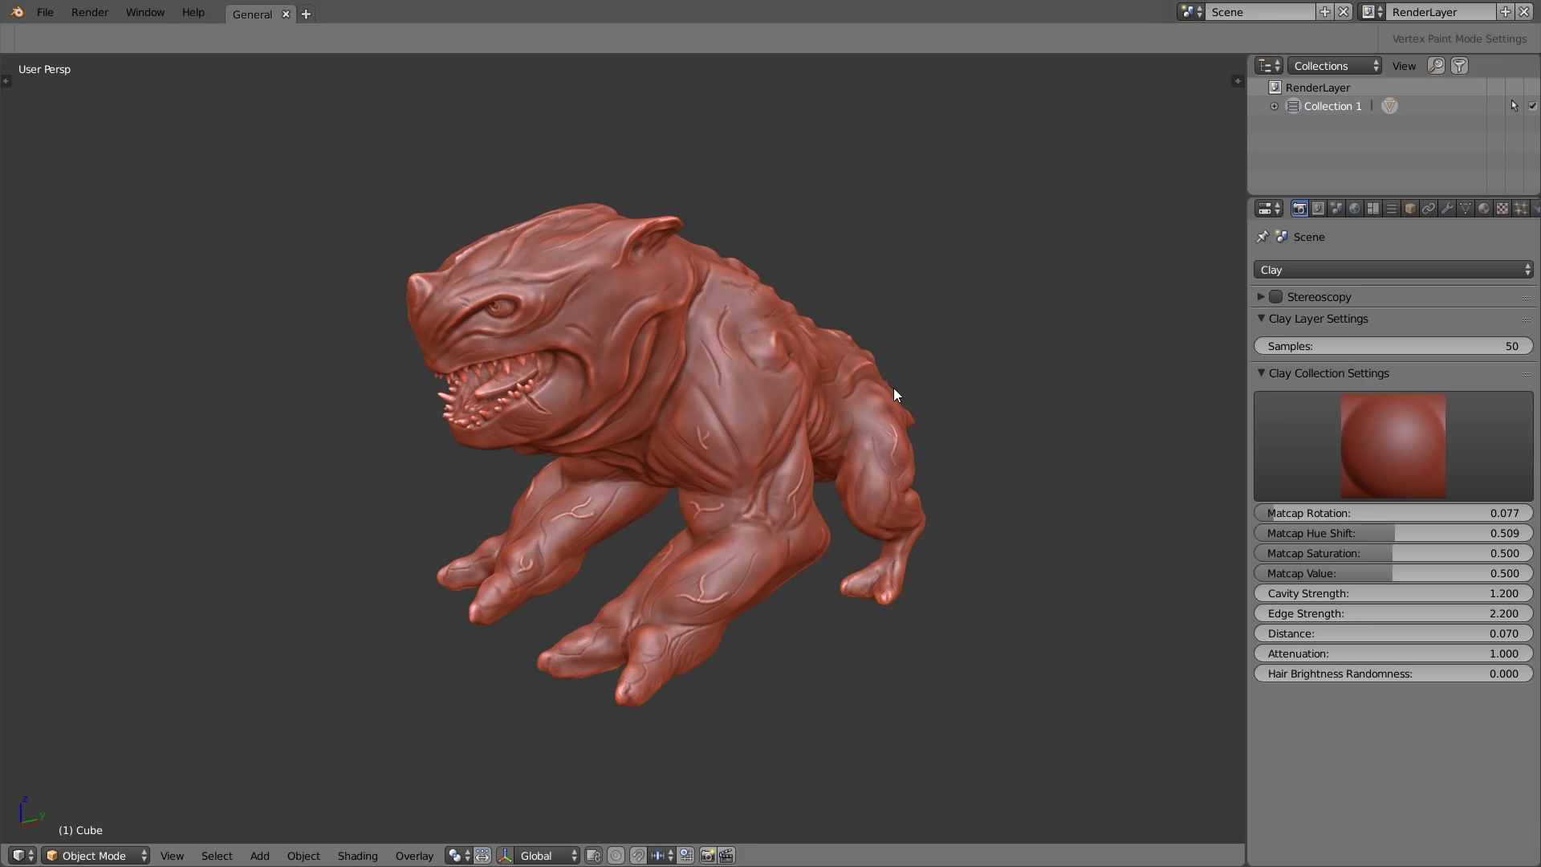
scroll(696, 401, up, 7)
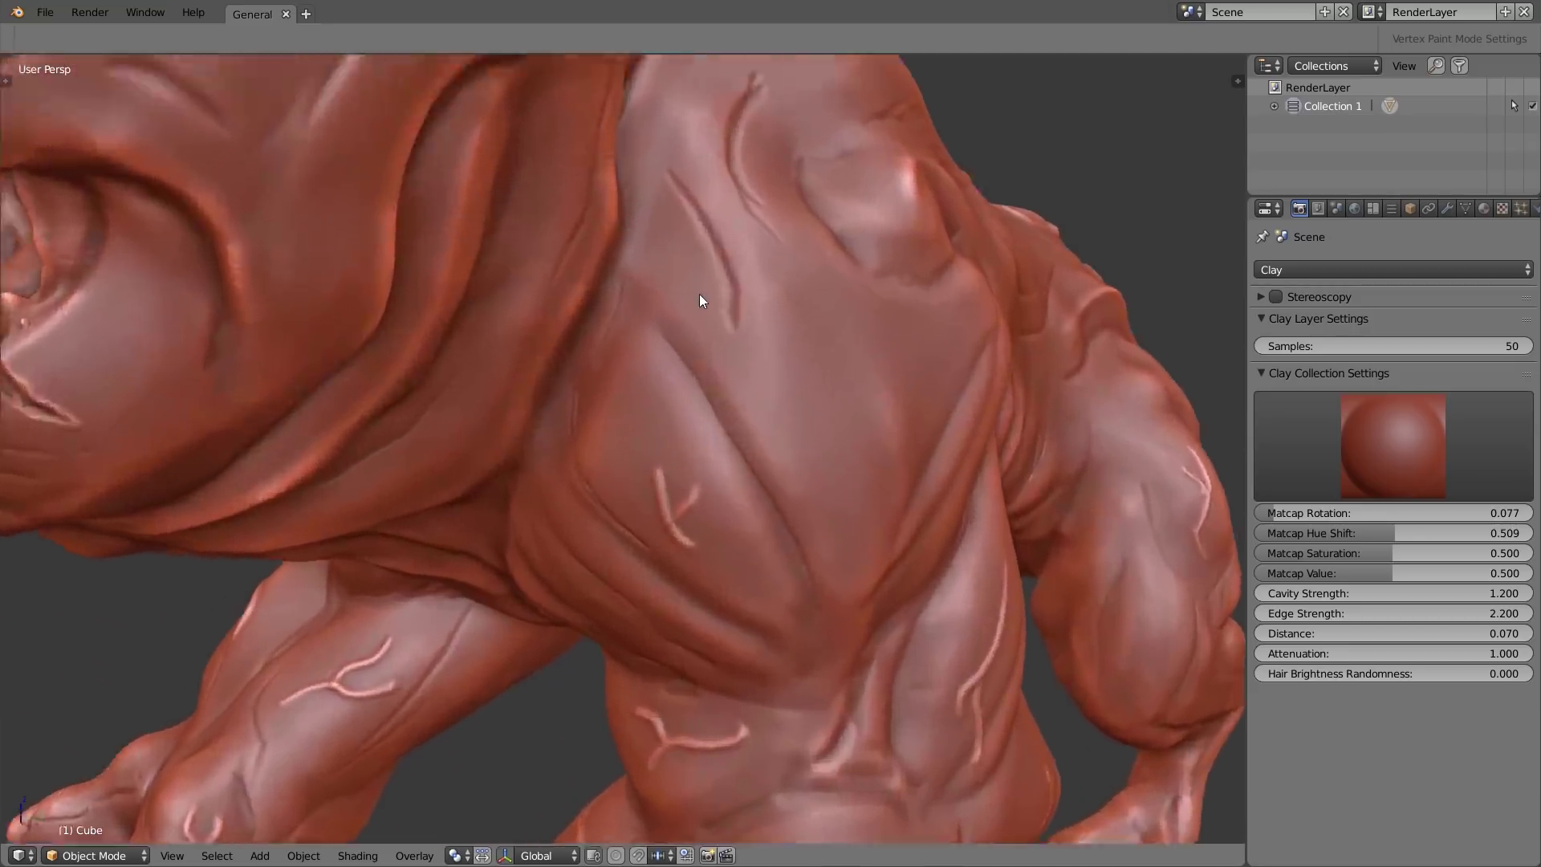
ctrl+middle_drag(700, 294, 798, 411)
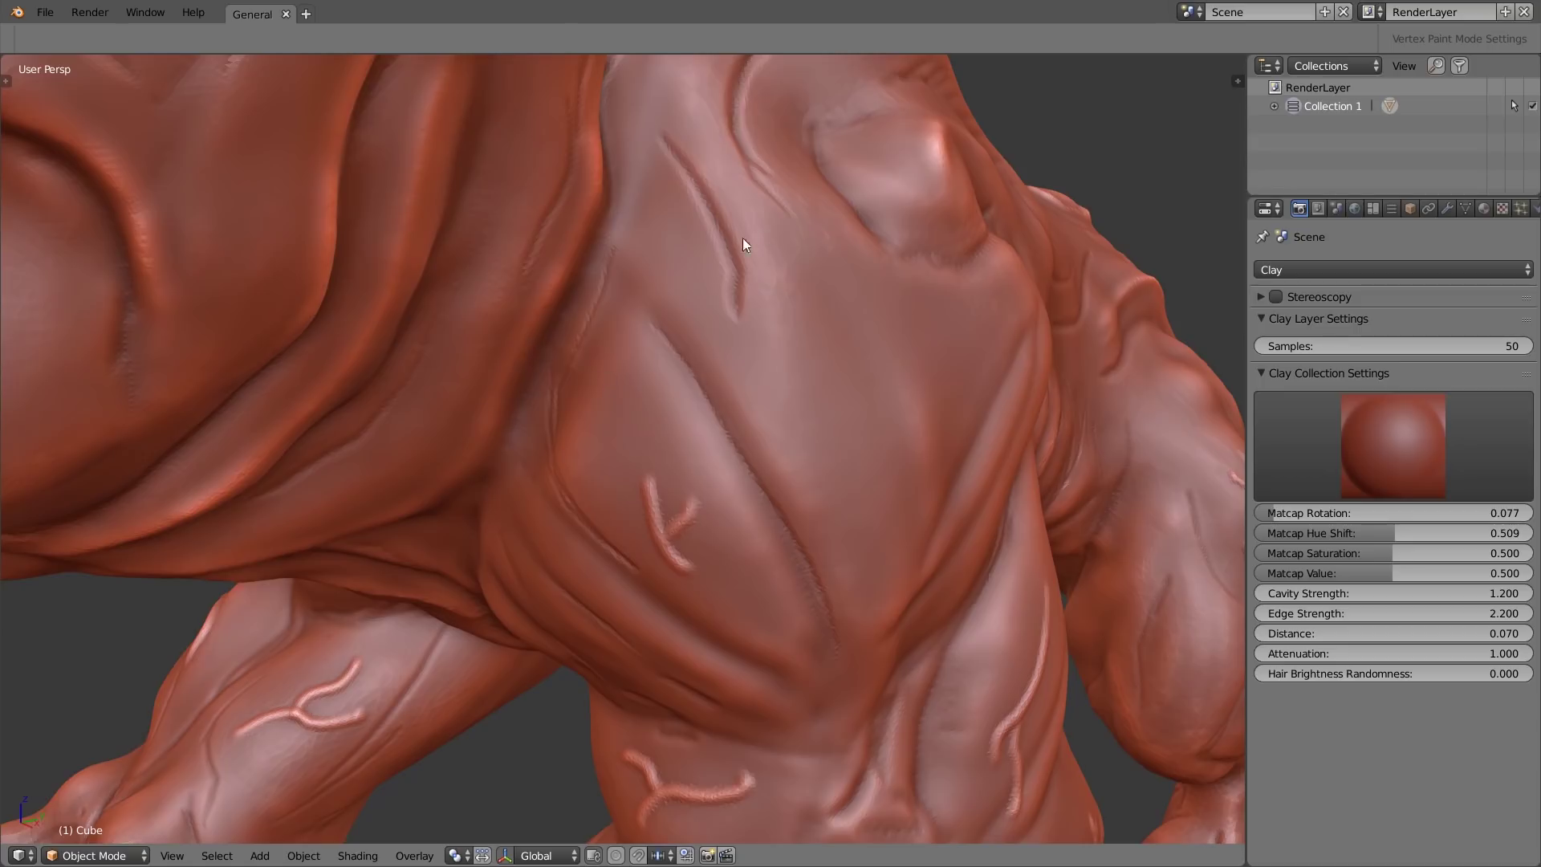
scroll(562, 402, down, 3)
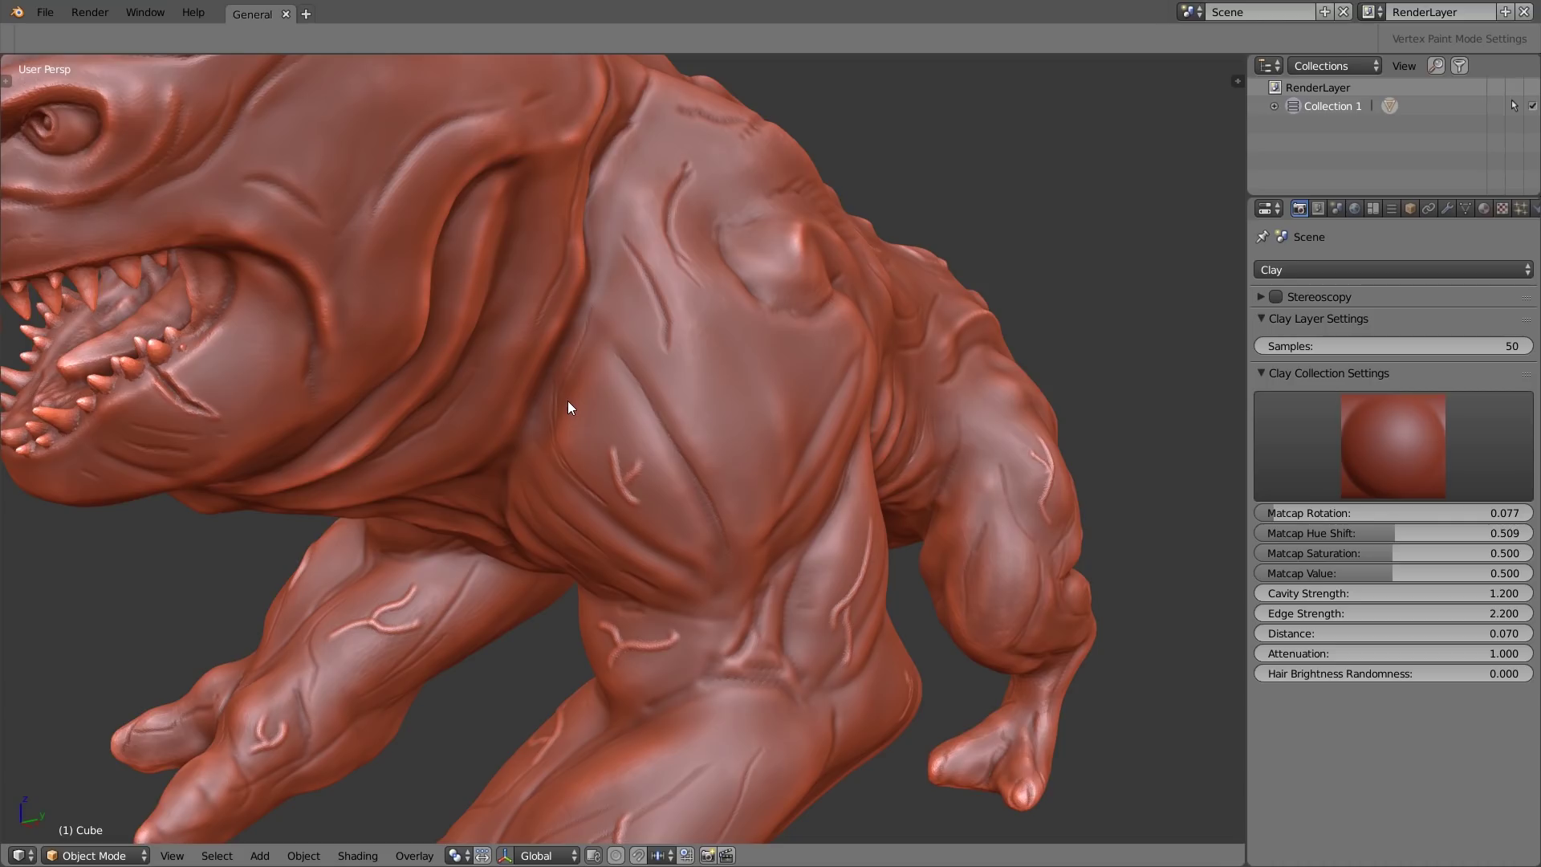
mouse_move(684, 376)
middle_down()
mouse_move(651, 370)
mouse_move(681, 369)
middle_up()
scroll(690, 368, up, 5)
scroll(699, 371, up, 6)
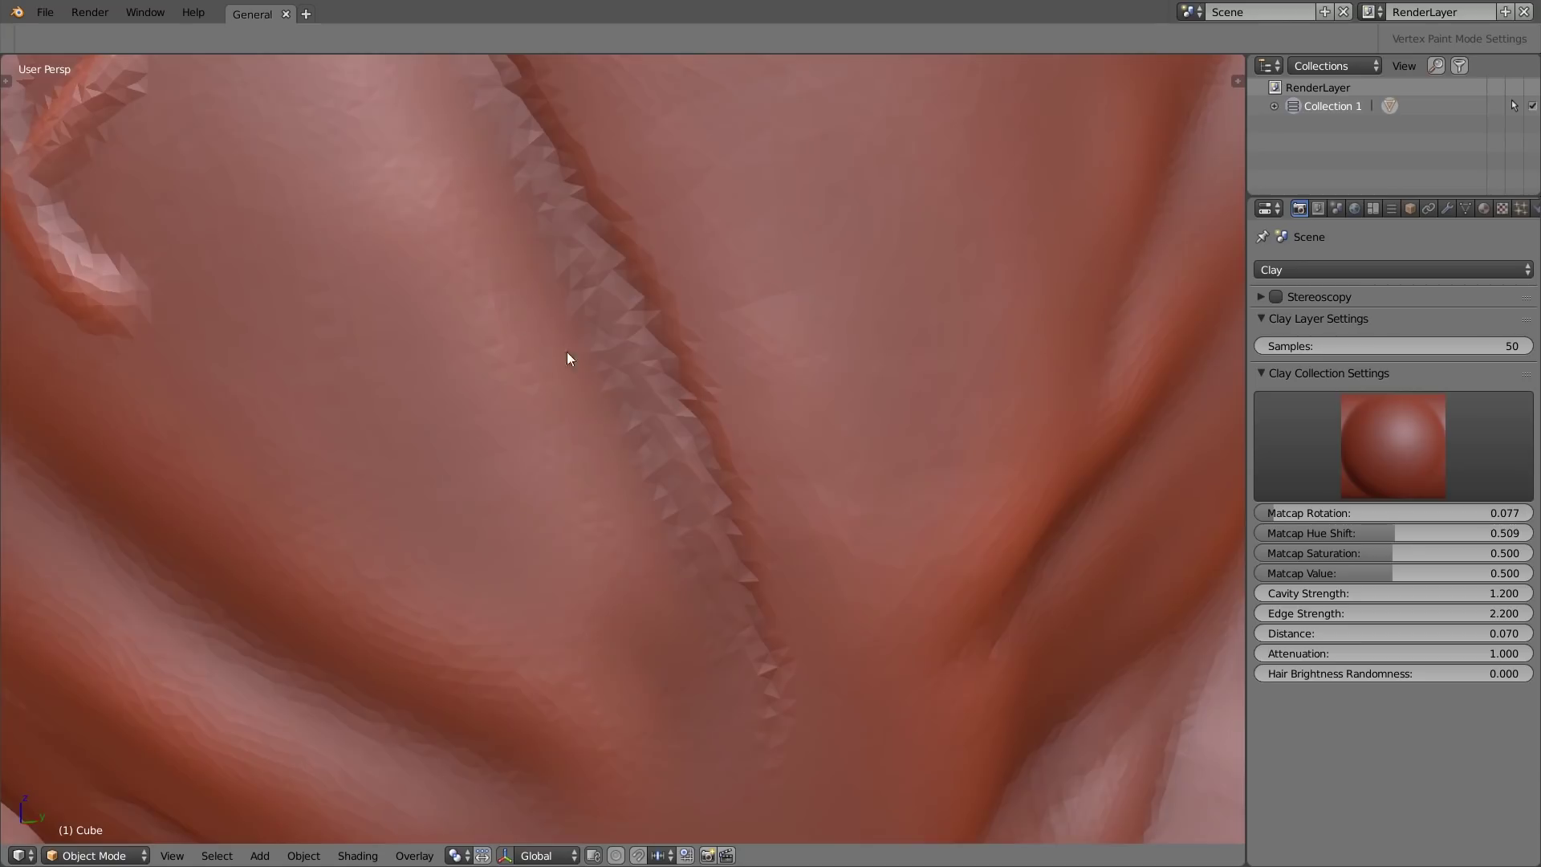
scroll(676, 382, down, 8)
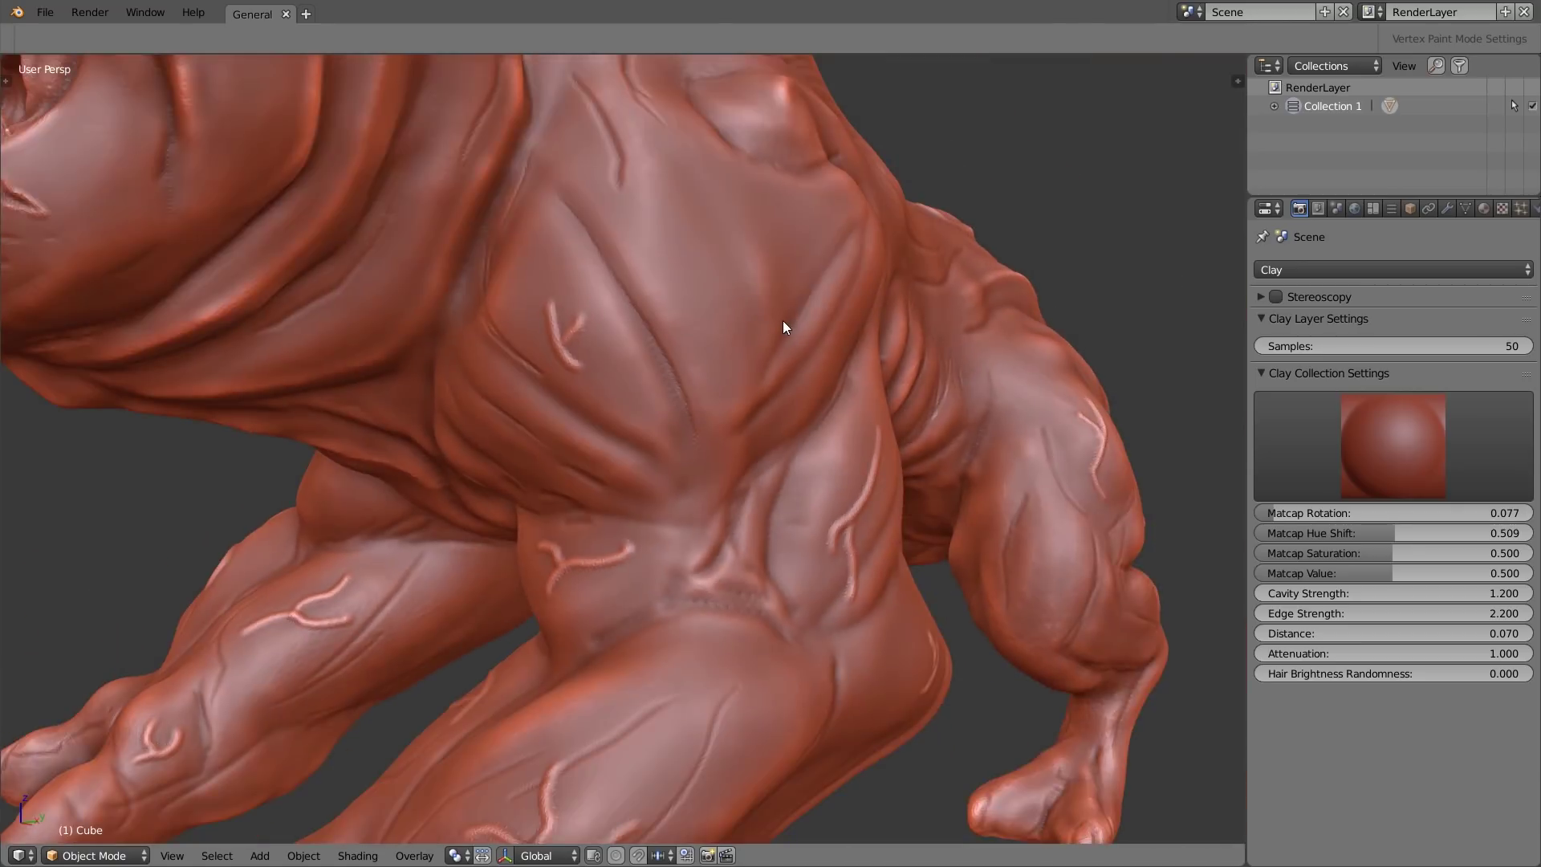
key(t)
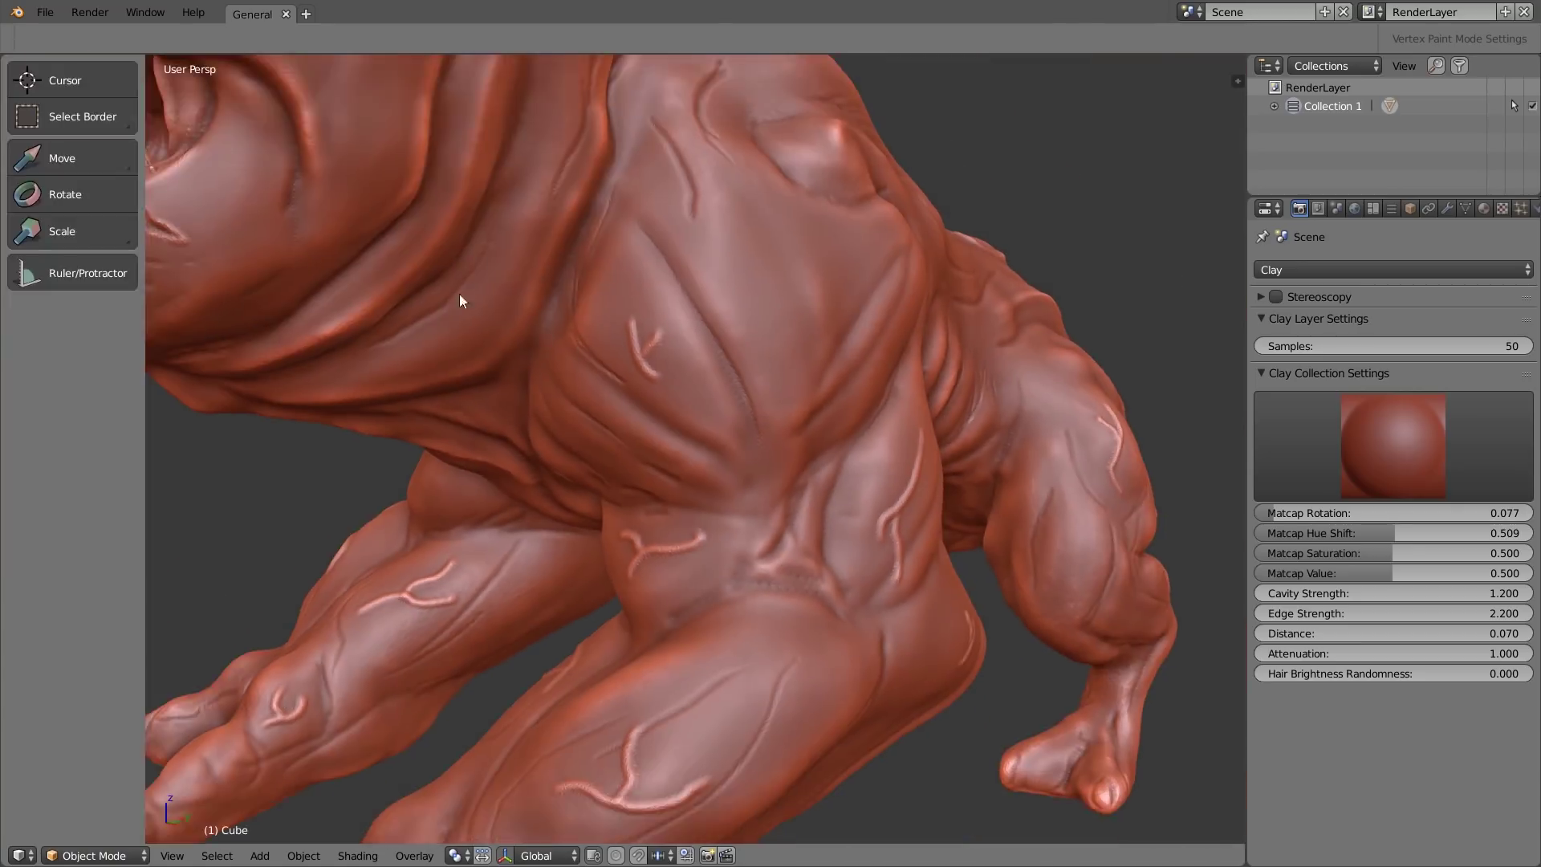
key(t)
scroll(715, 435, down, 3)
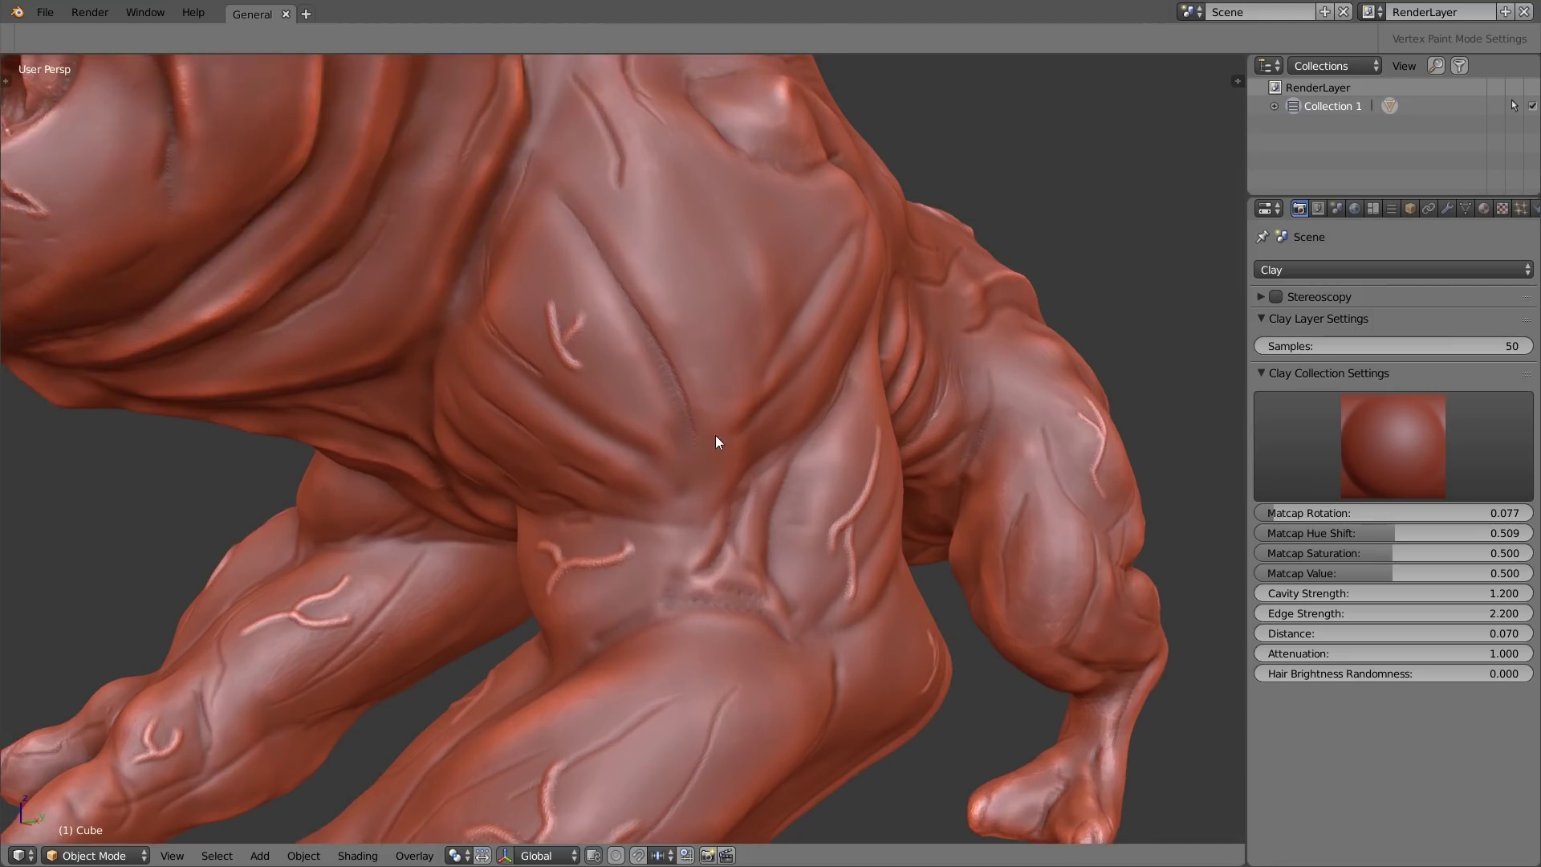
Step: Search for the Shade Smooth operator, apply it to the creature, and check the chest surface up close
key(space)
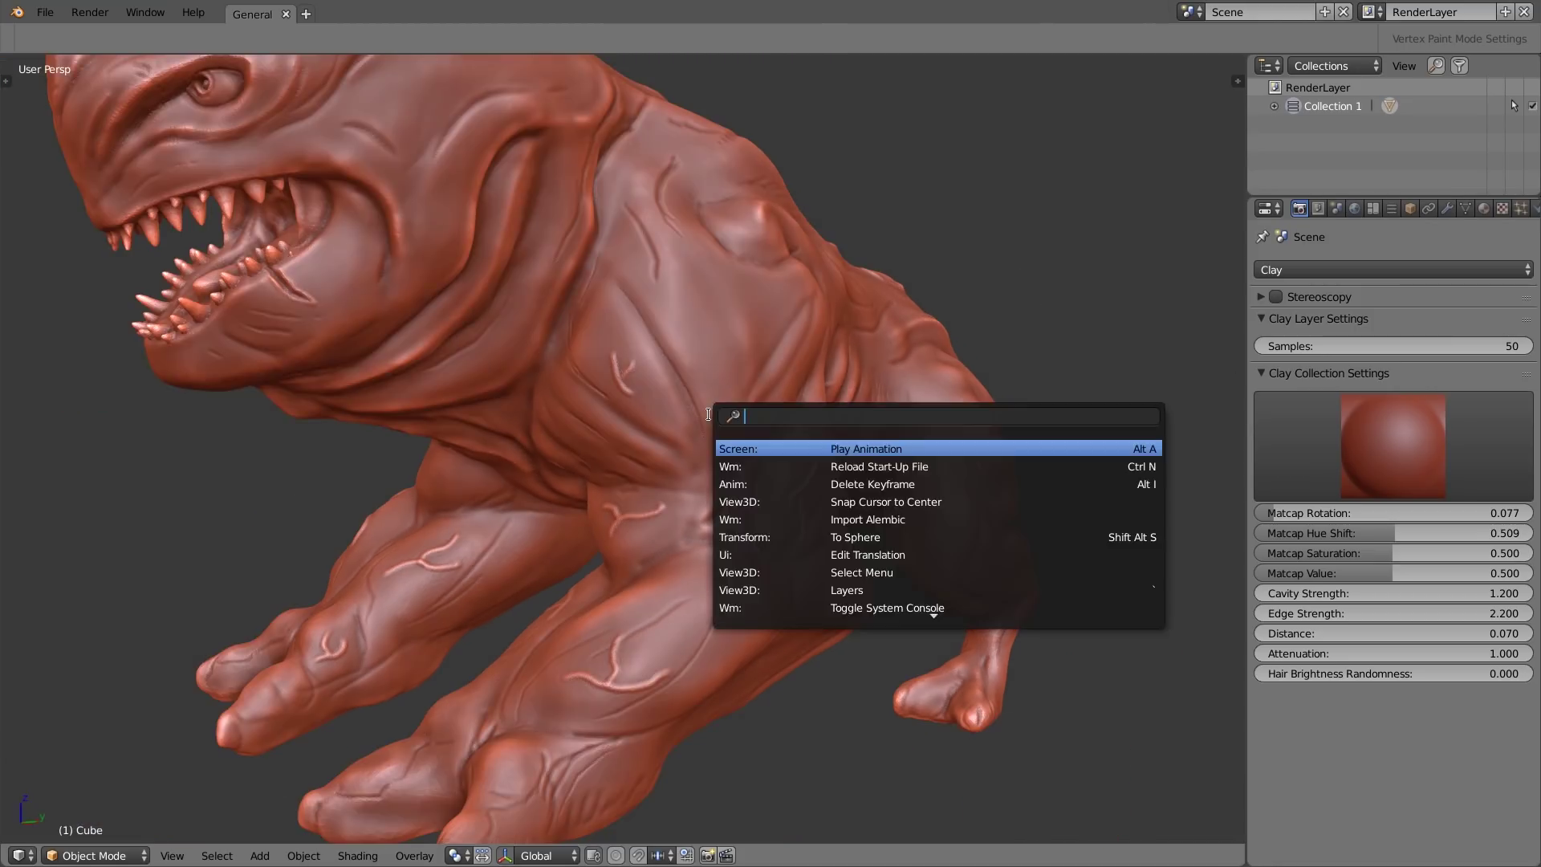
text(smoo)
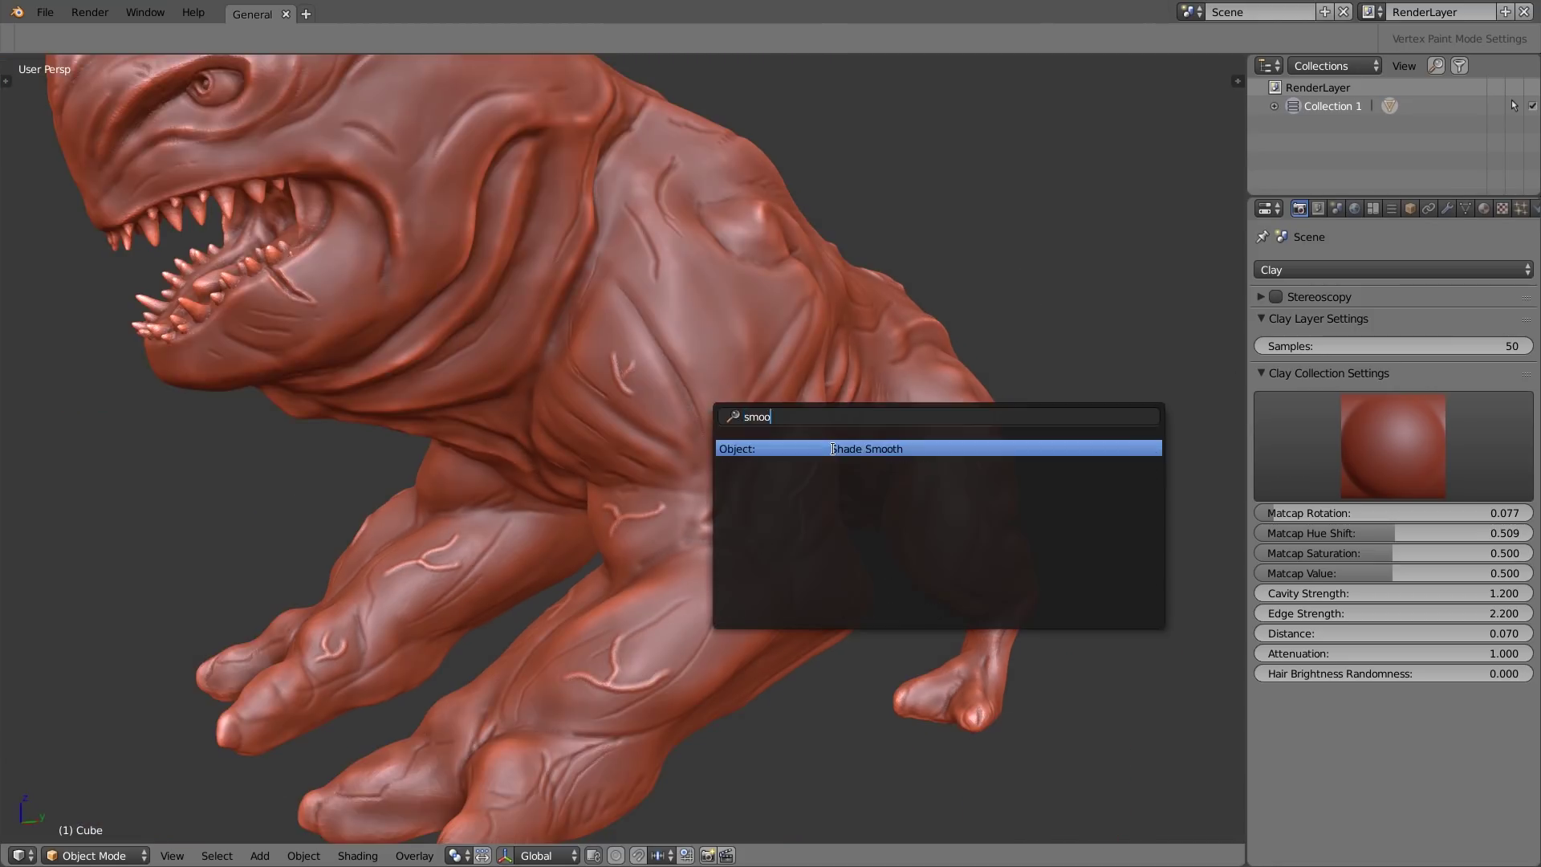
click(874, 450)
scroll(720, 433, up, 6)
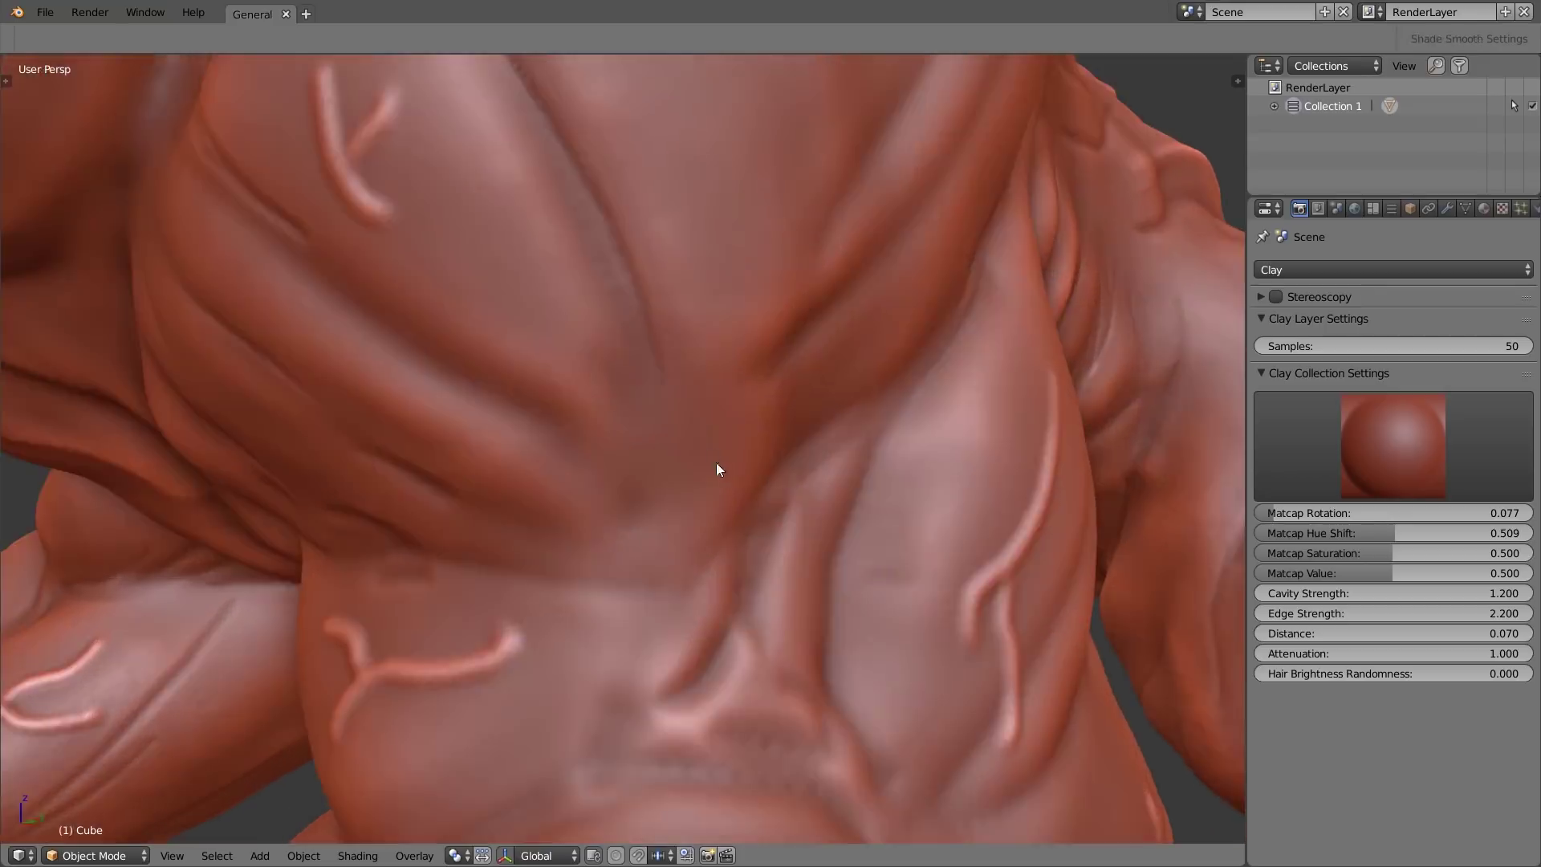
scroll(549, 465, down, 6)
middle_drag(552, 464, 533, 503)
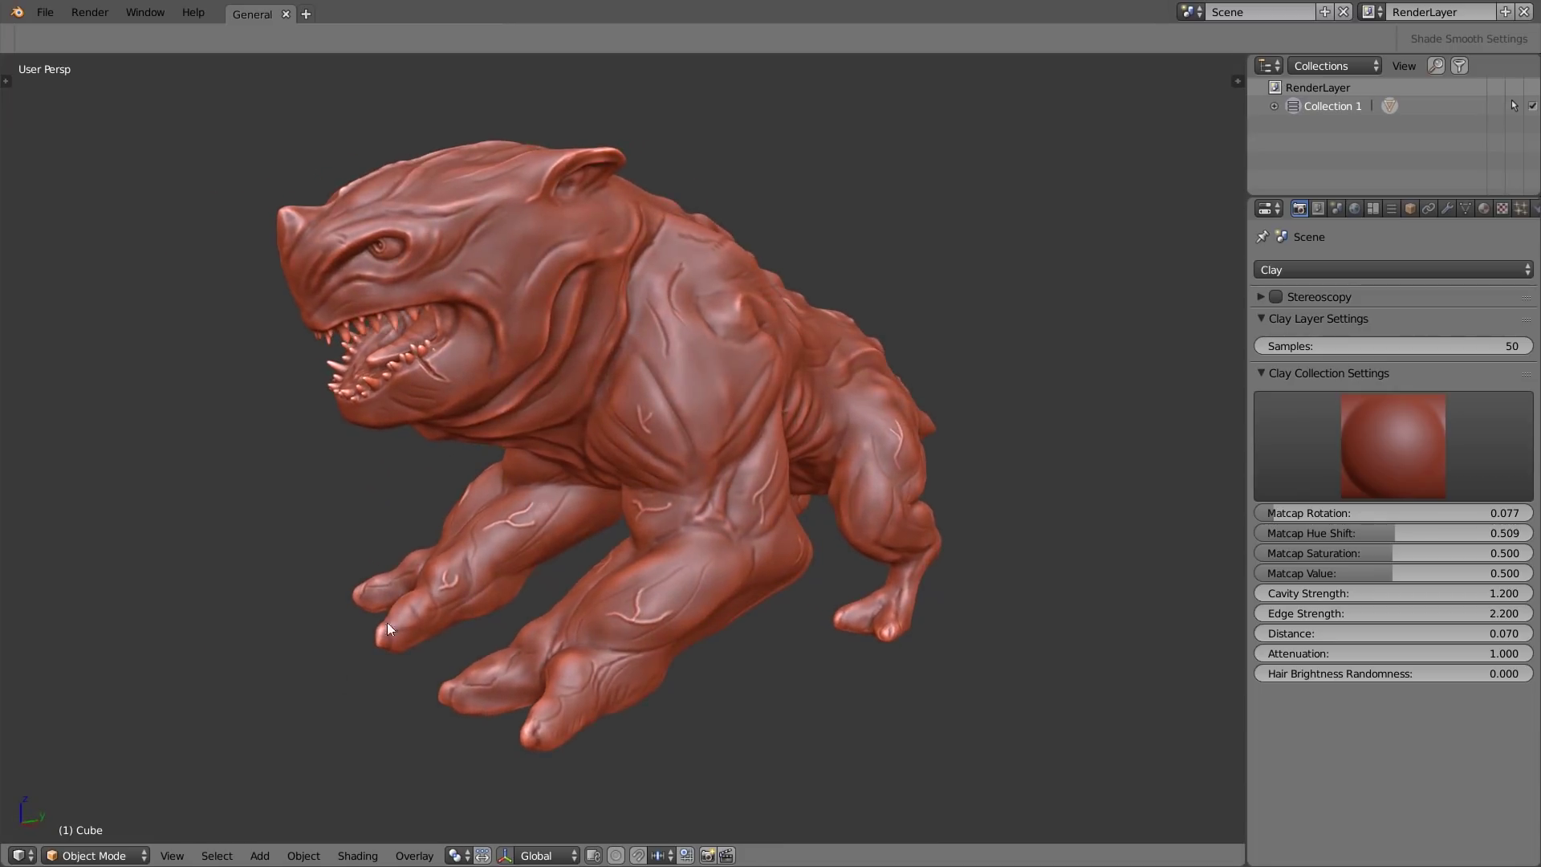
Step: Switch the creature to Vertex Paint mode and show the painting tools
click(93, 856)
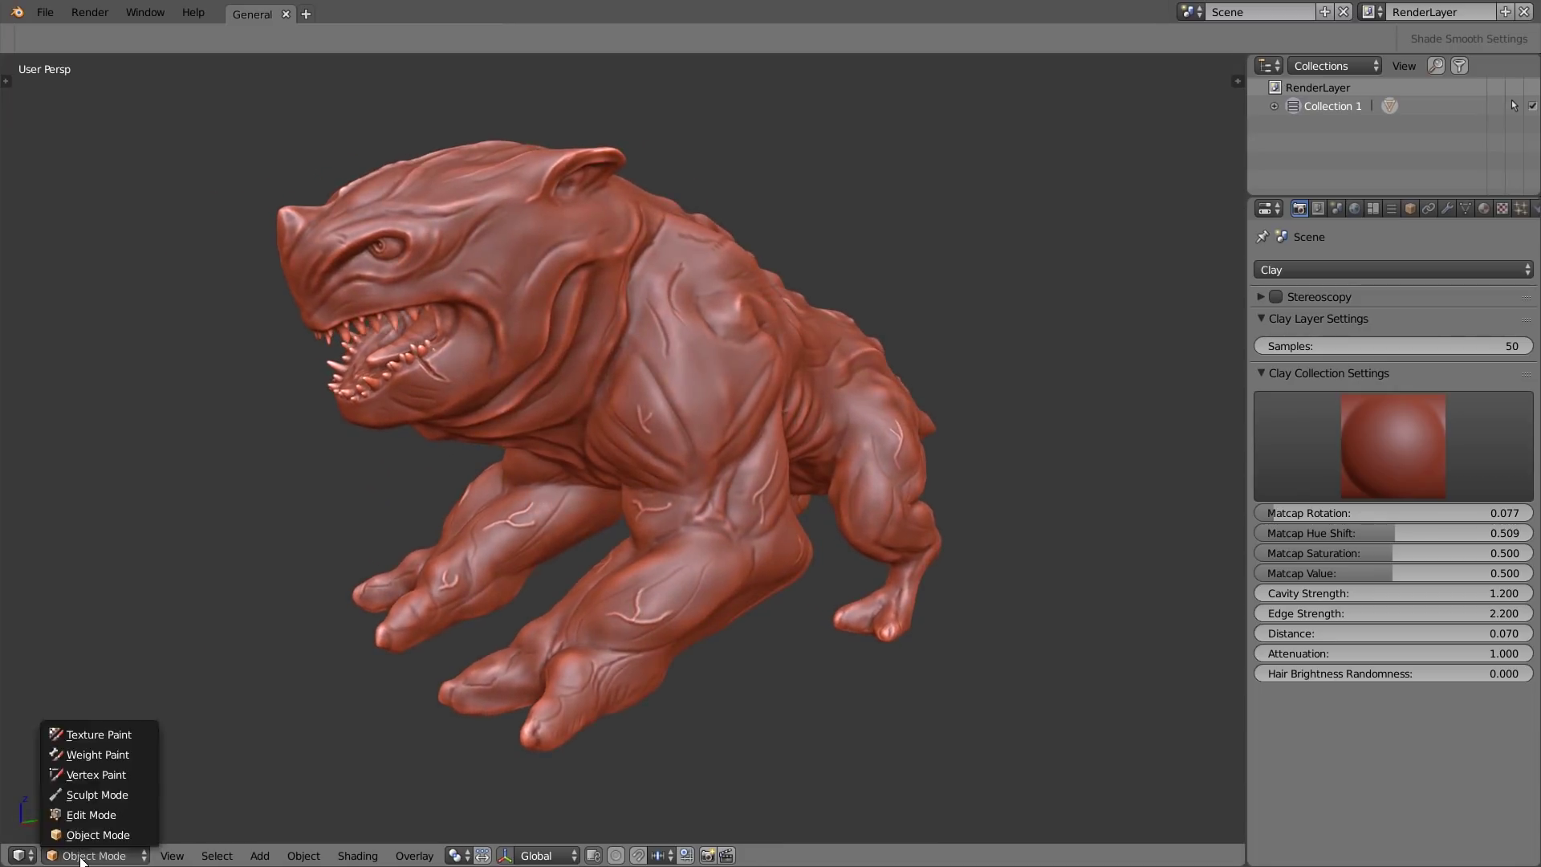
click(89, 792)
key(t)
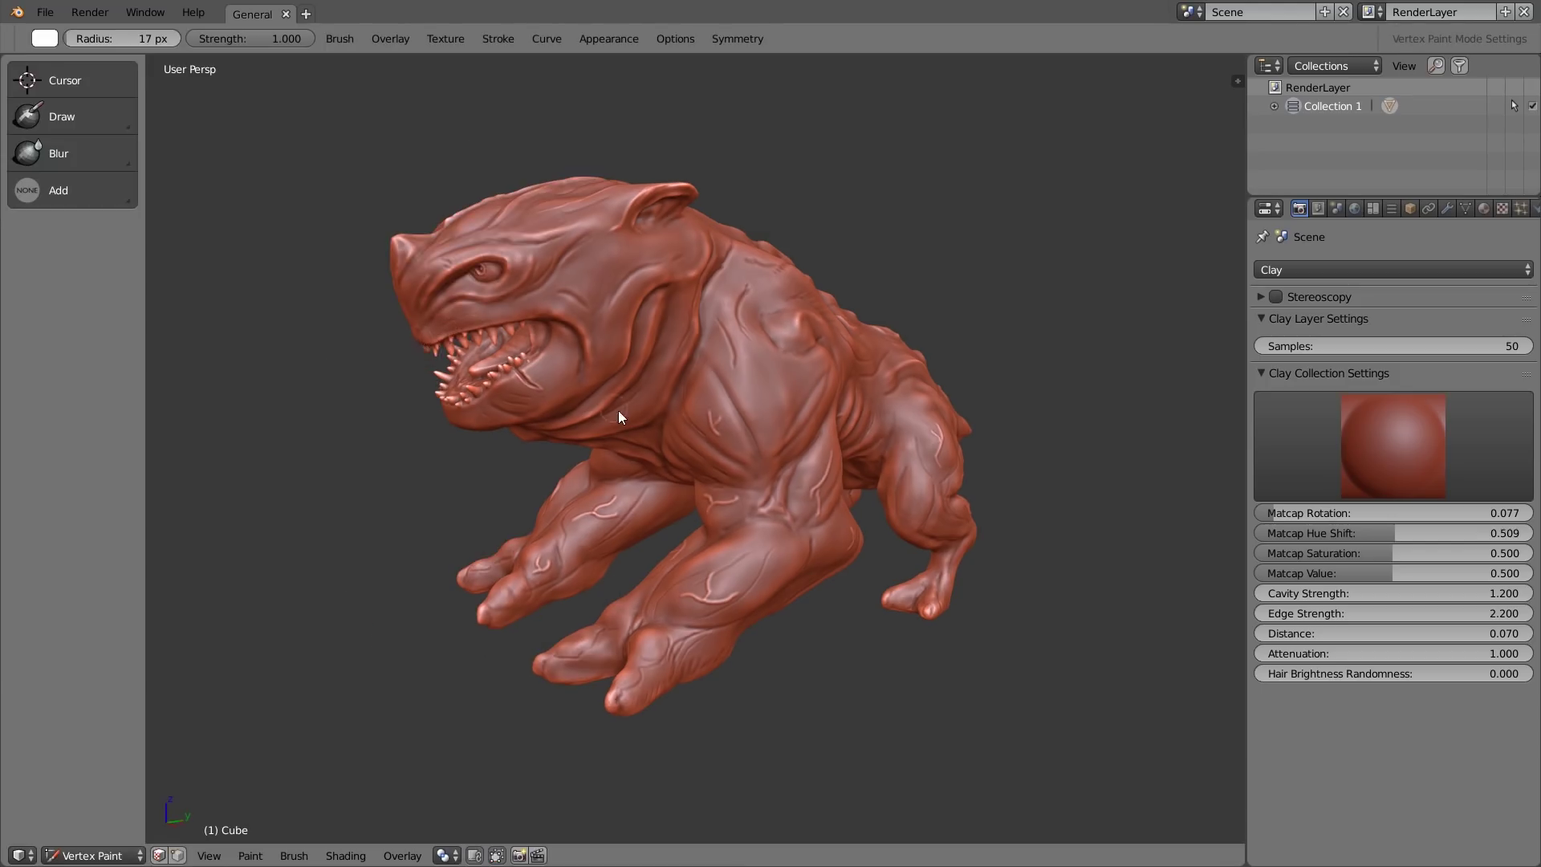
Step: Set the viewport shading to Single Color and the paint brush radius to 50 px
scroll(605, 406, up, 1)
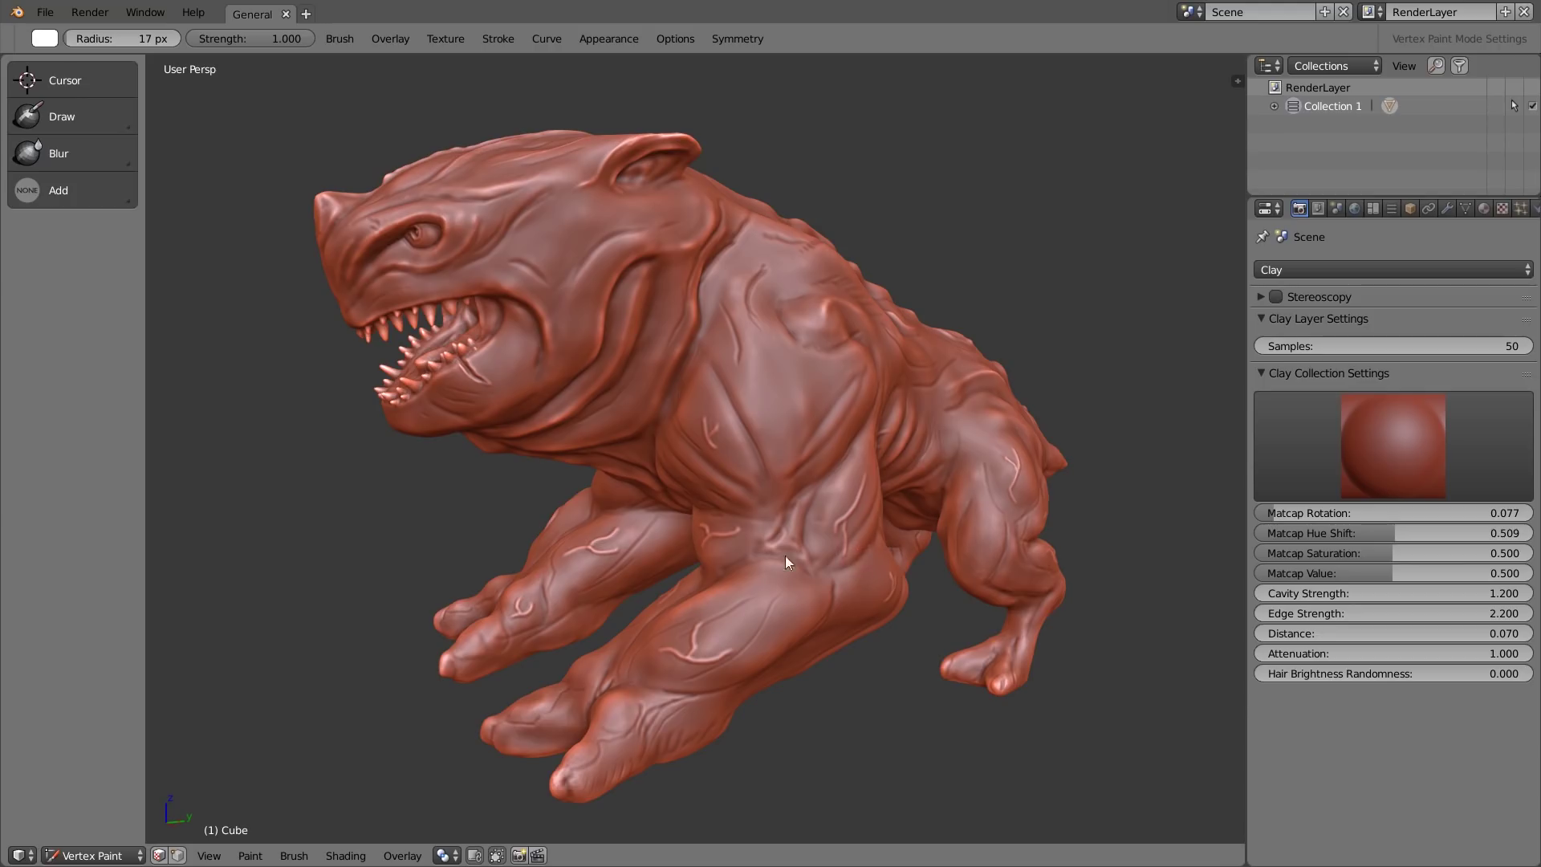
click(345, 855)
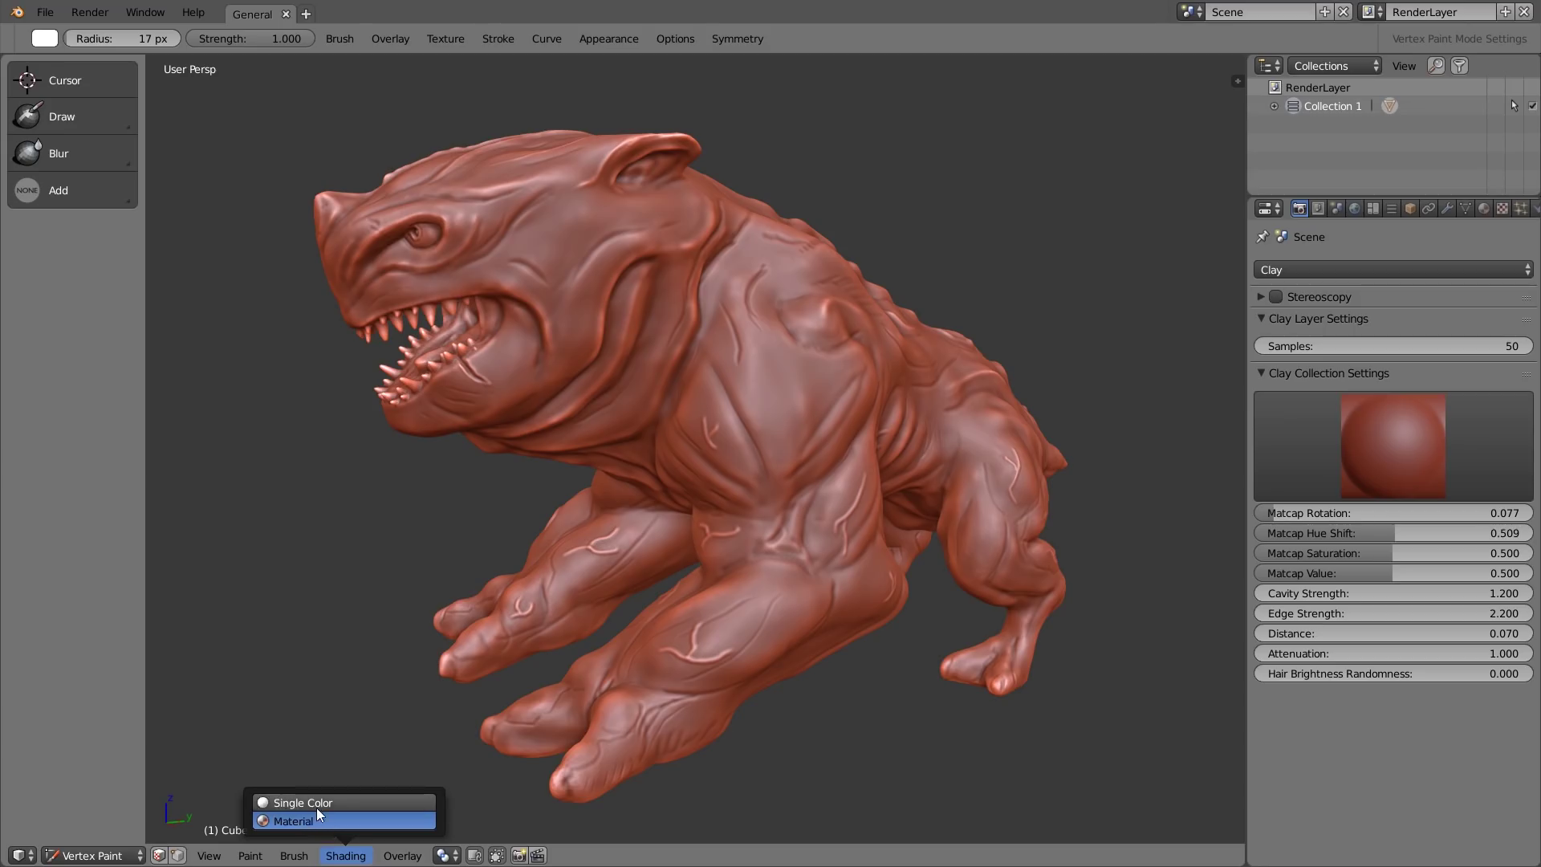
click(287, 802)
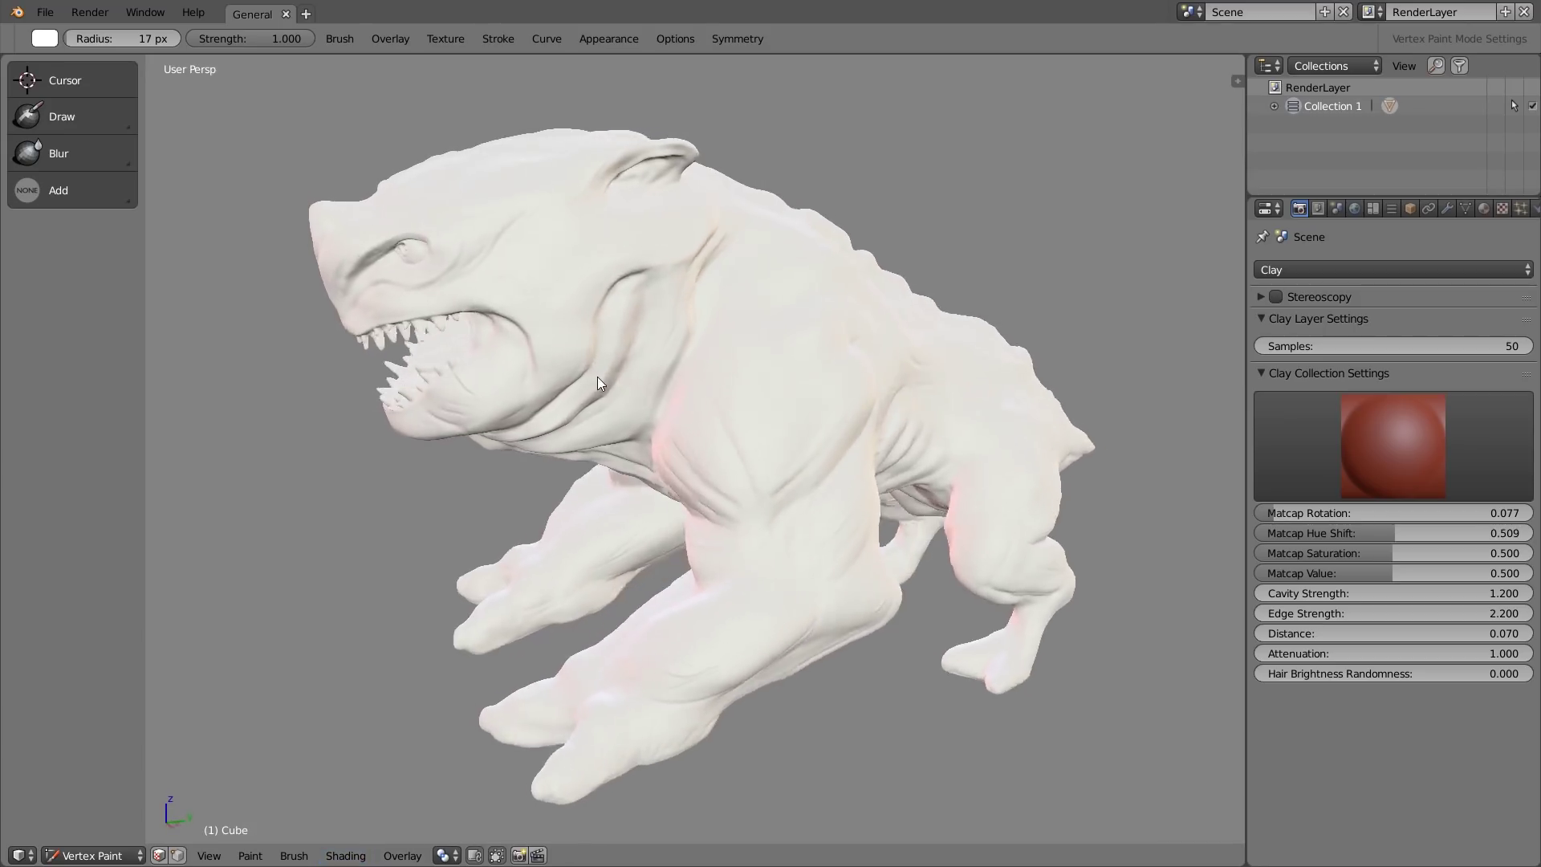
key(f)
click(634, 374)
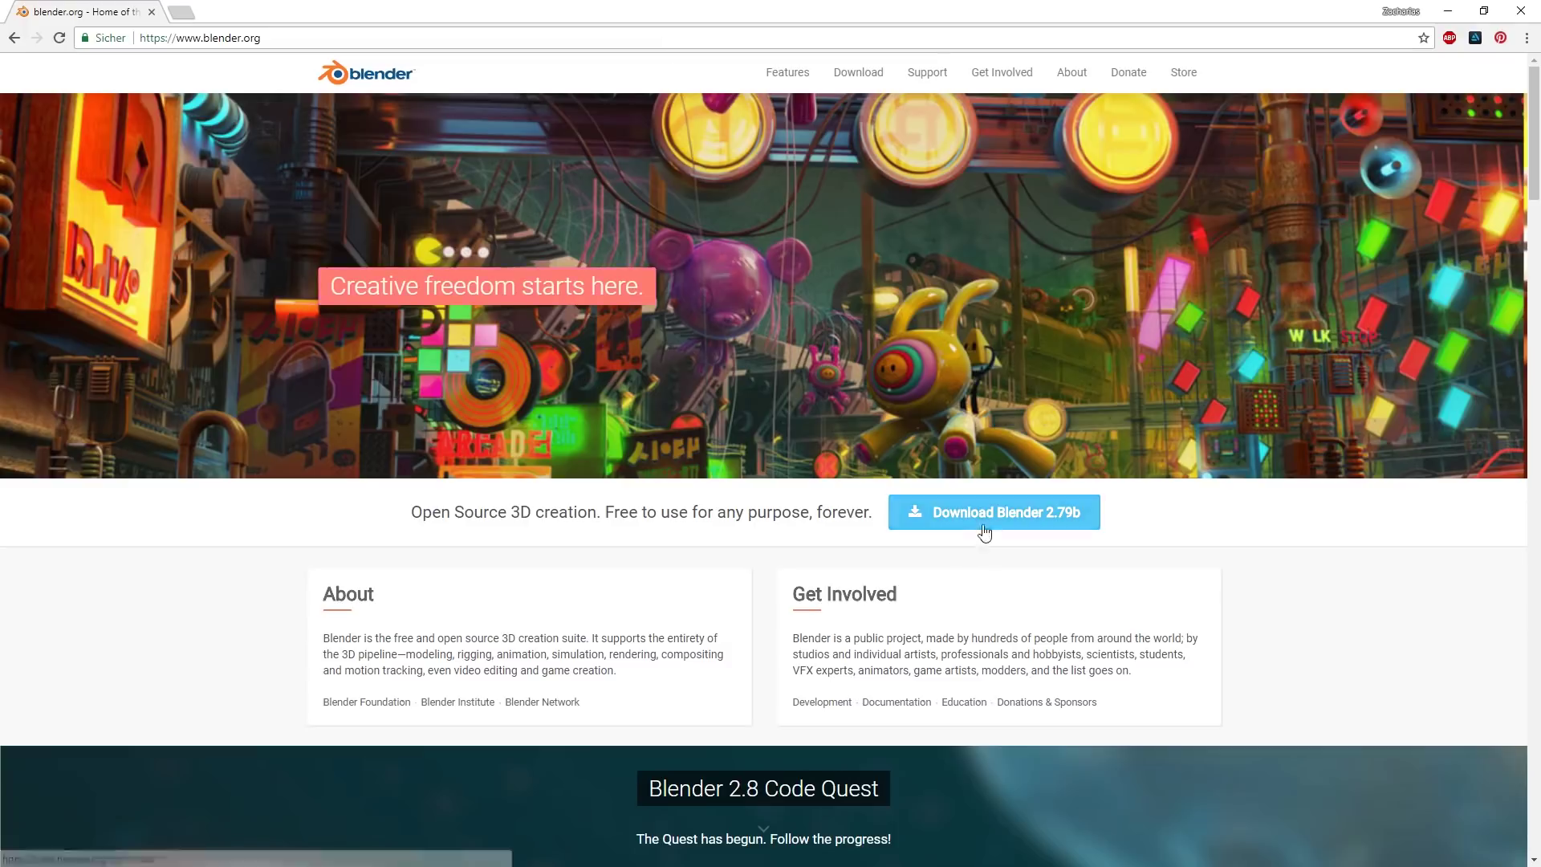
Step: In the browser, open the Blender download page and go to the latest builds on Blender Builder
click(985, 530)
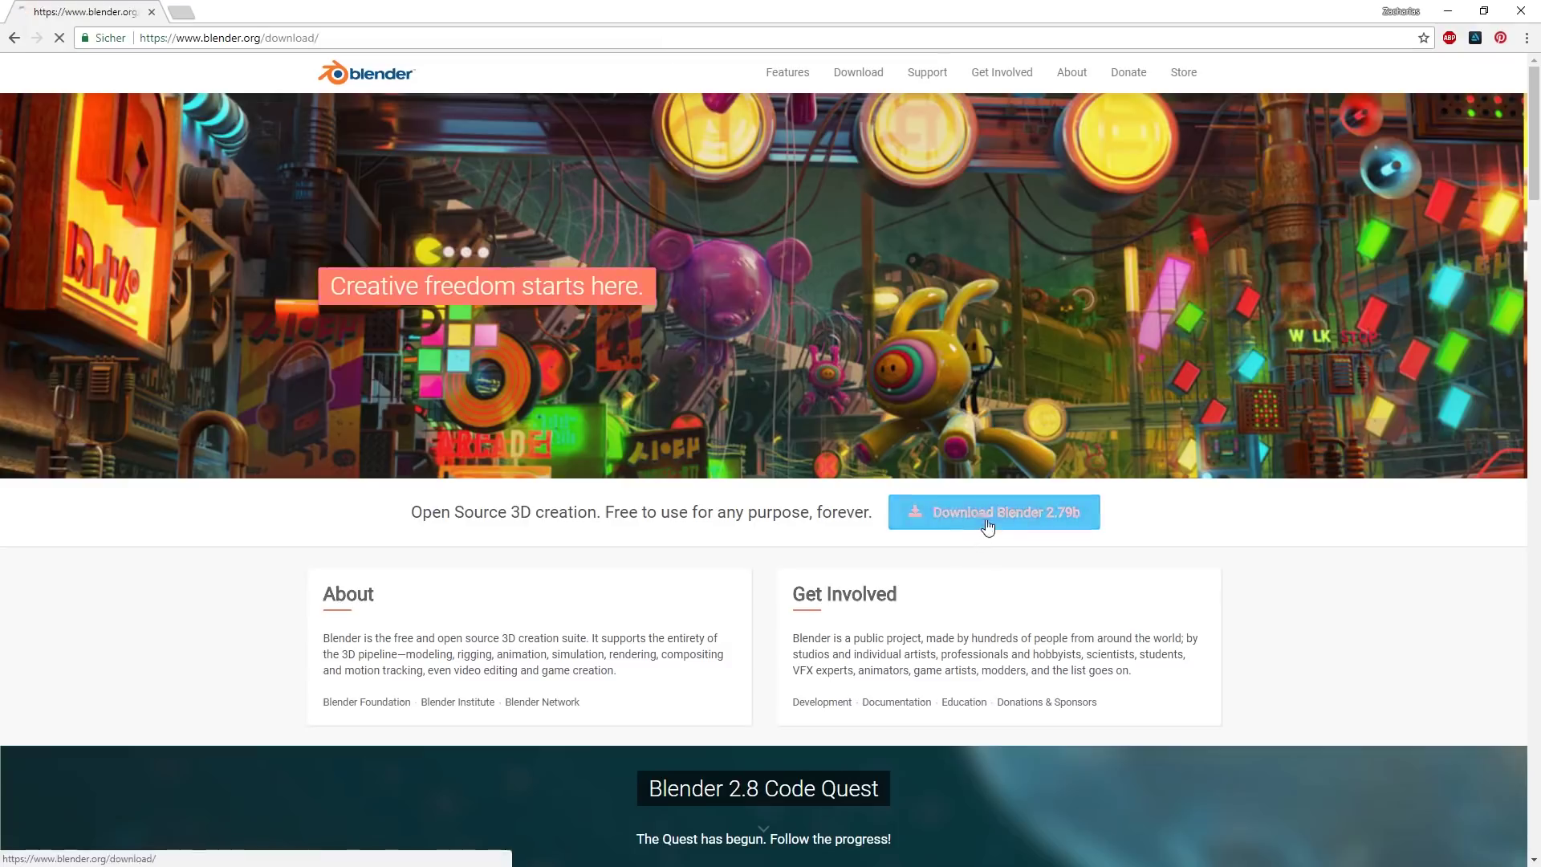
scroll(1009, 503, down, 15)
click(713, 586)
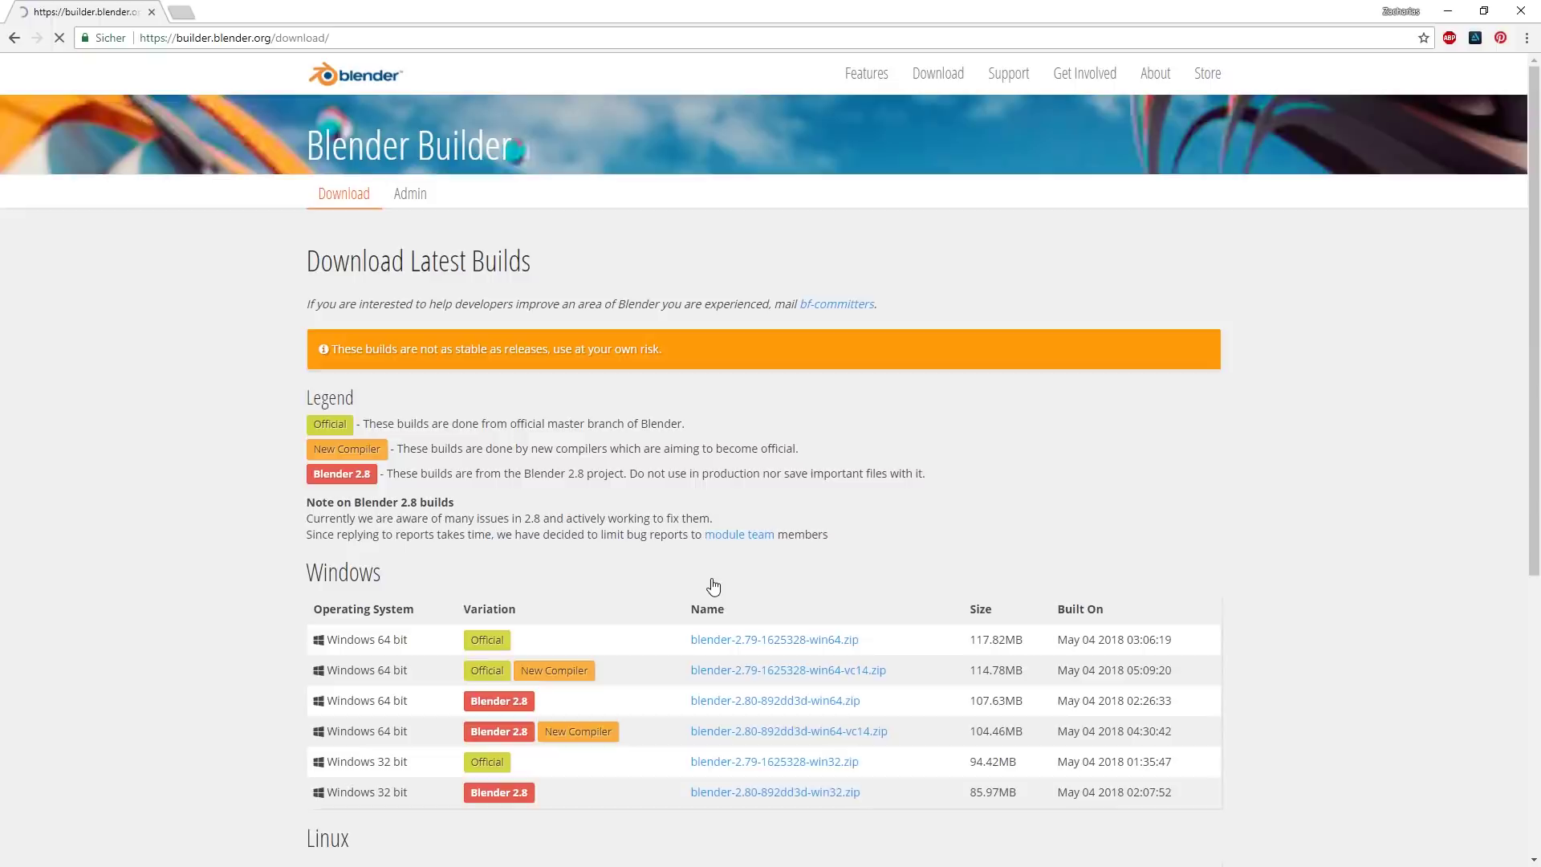
scroll(774, 561, down, 3)
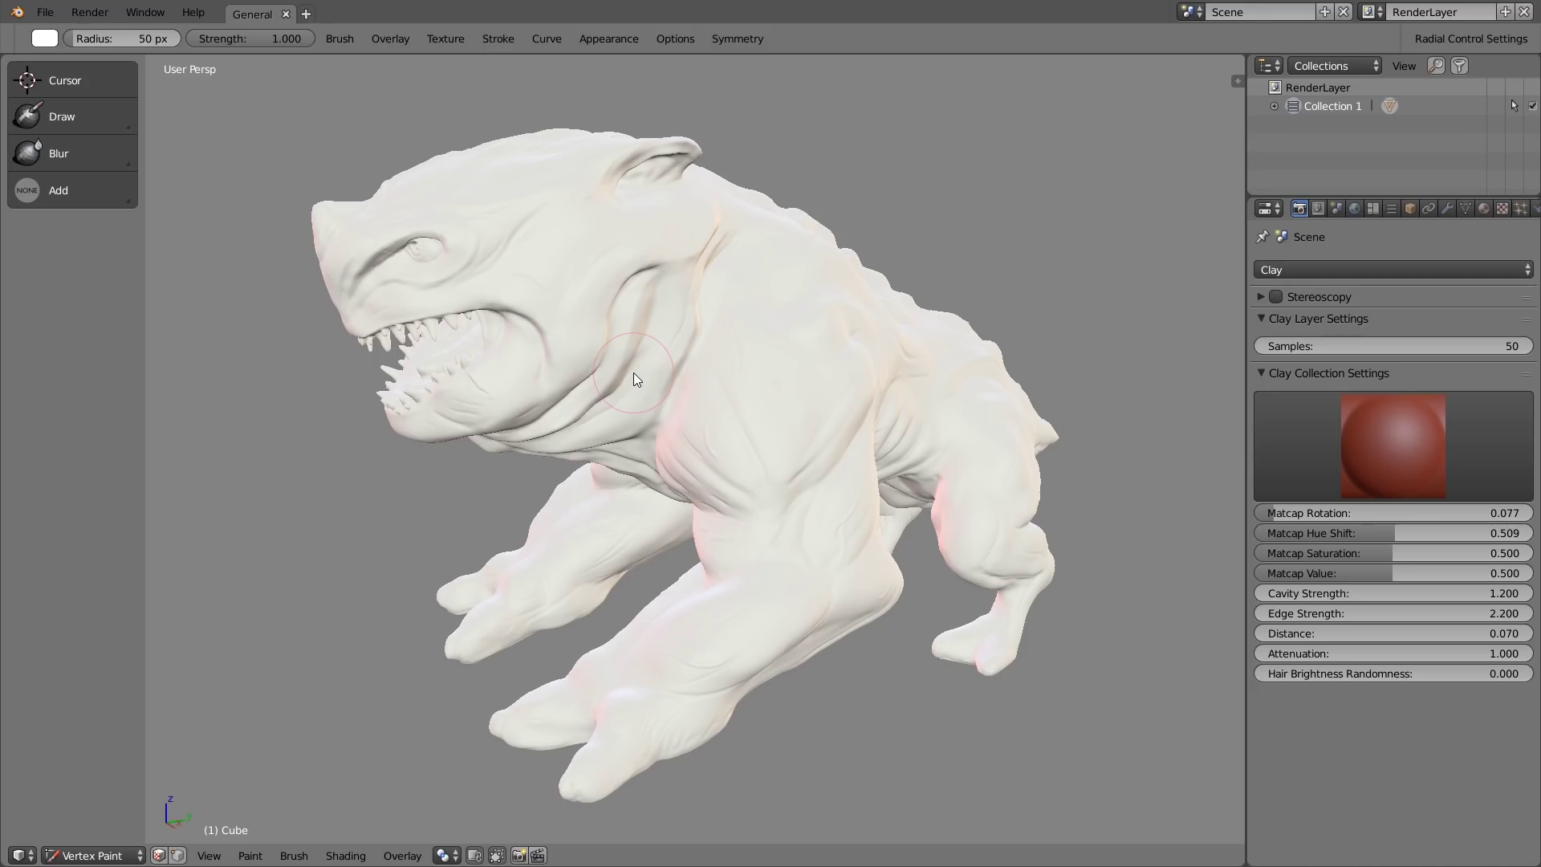
Step: Enable Show Overlays in the viewport's overlay options
middle_drag(611, 334, 767, 422)
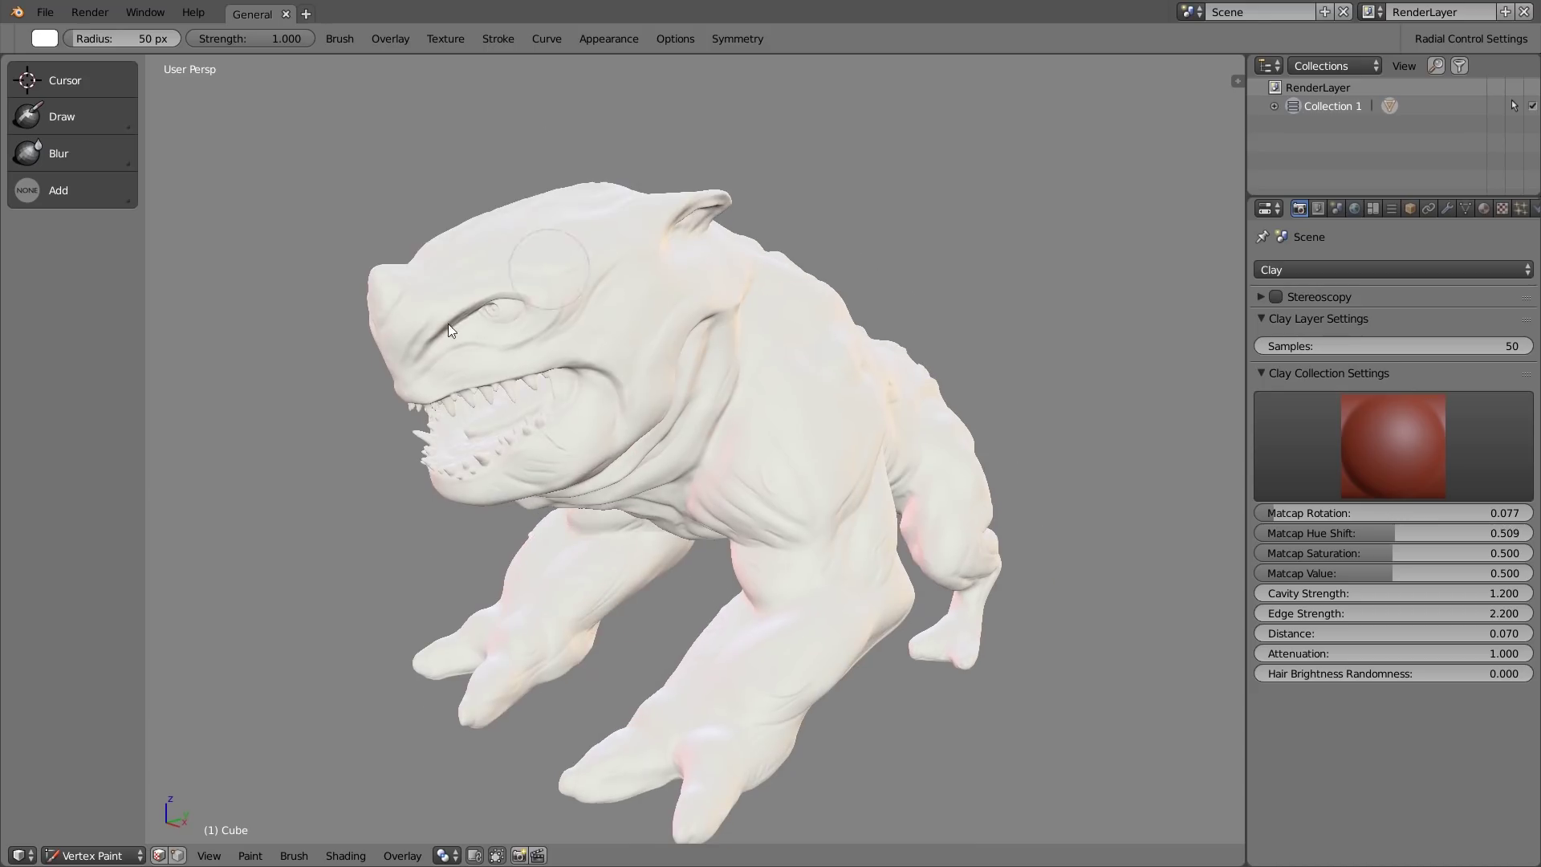
click(403, 855)
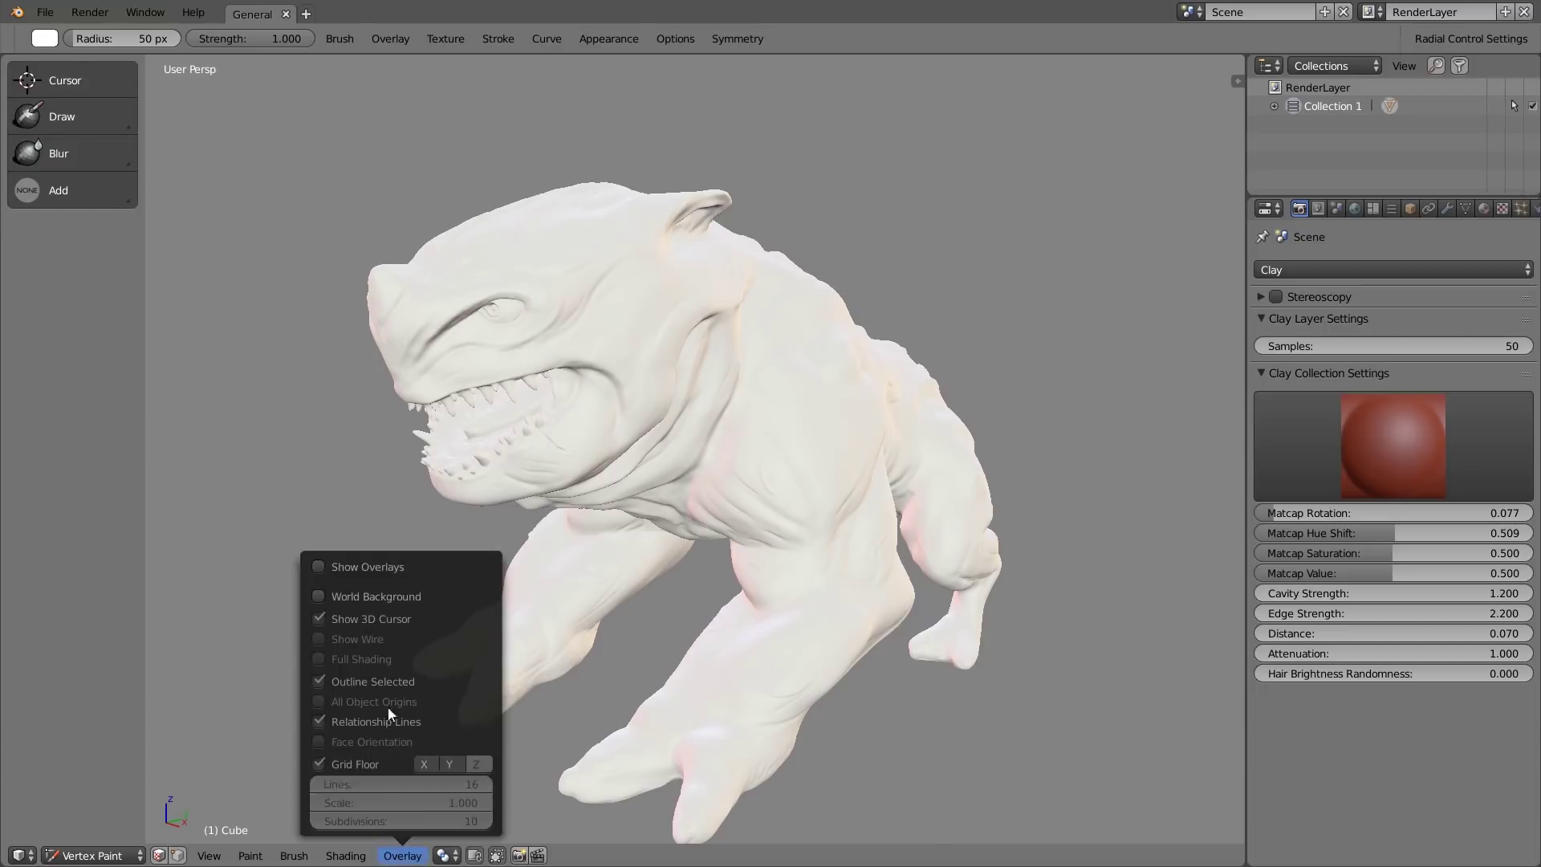
click(326, 565)
middle_drag(528, 265, 705, 373)
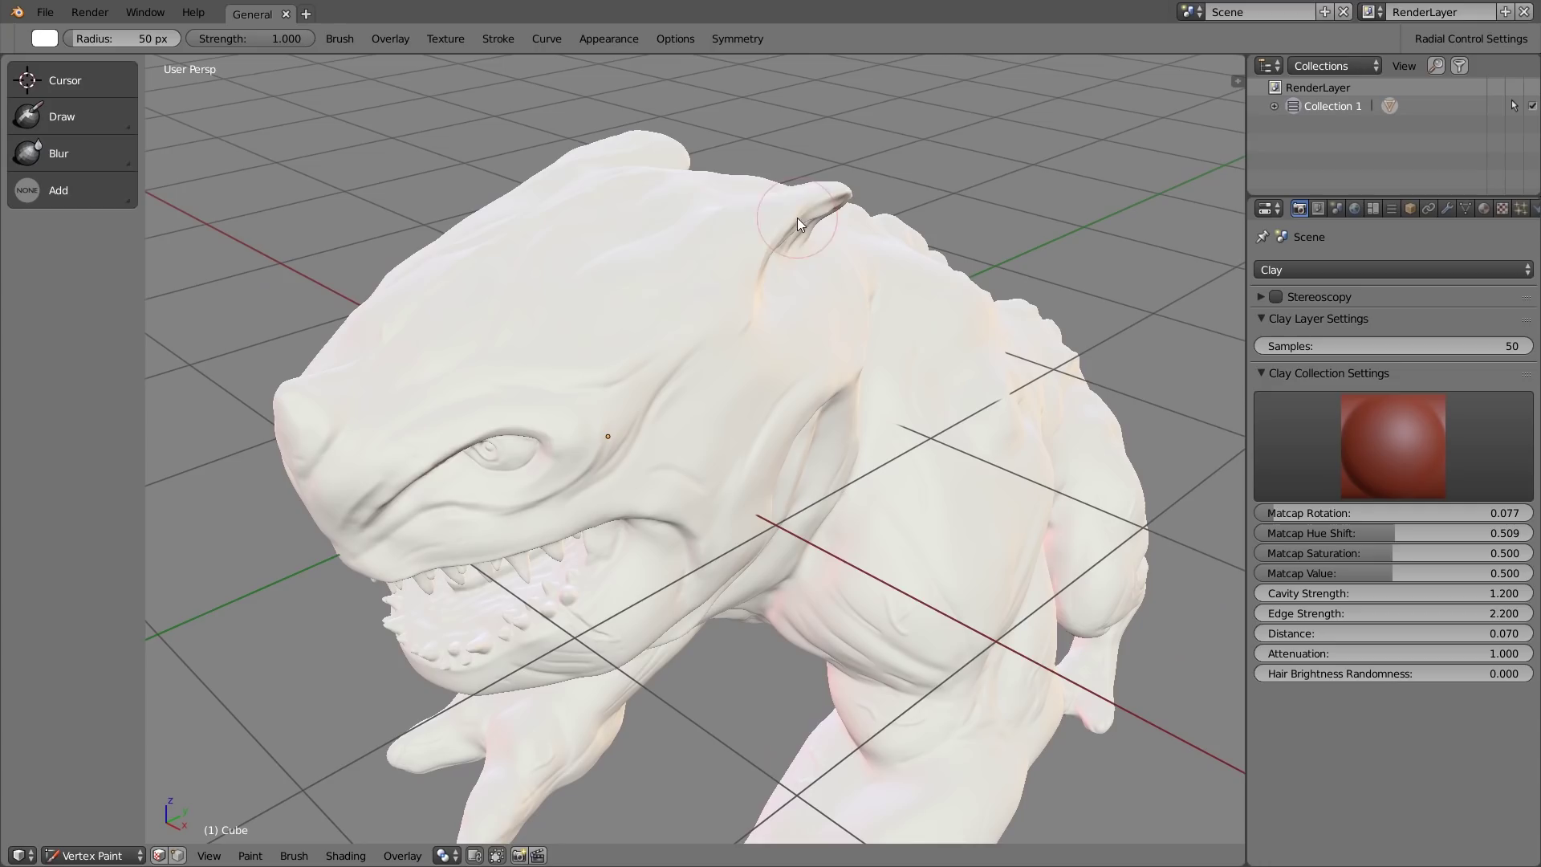
Step: Choose a blue-violet paint colour, set the radius to 73 px, and paint the ear and the head beside it
click(44, 38)
click(114, 103)
key(f)
click(653, 297)
drag(693, 251, 748, 209)
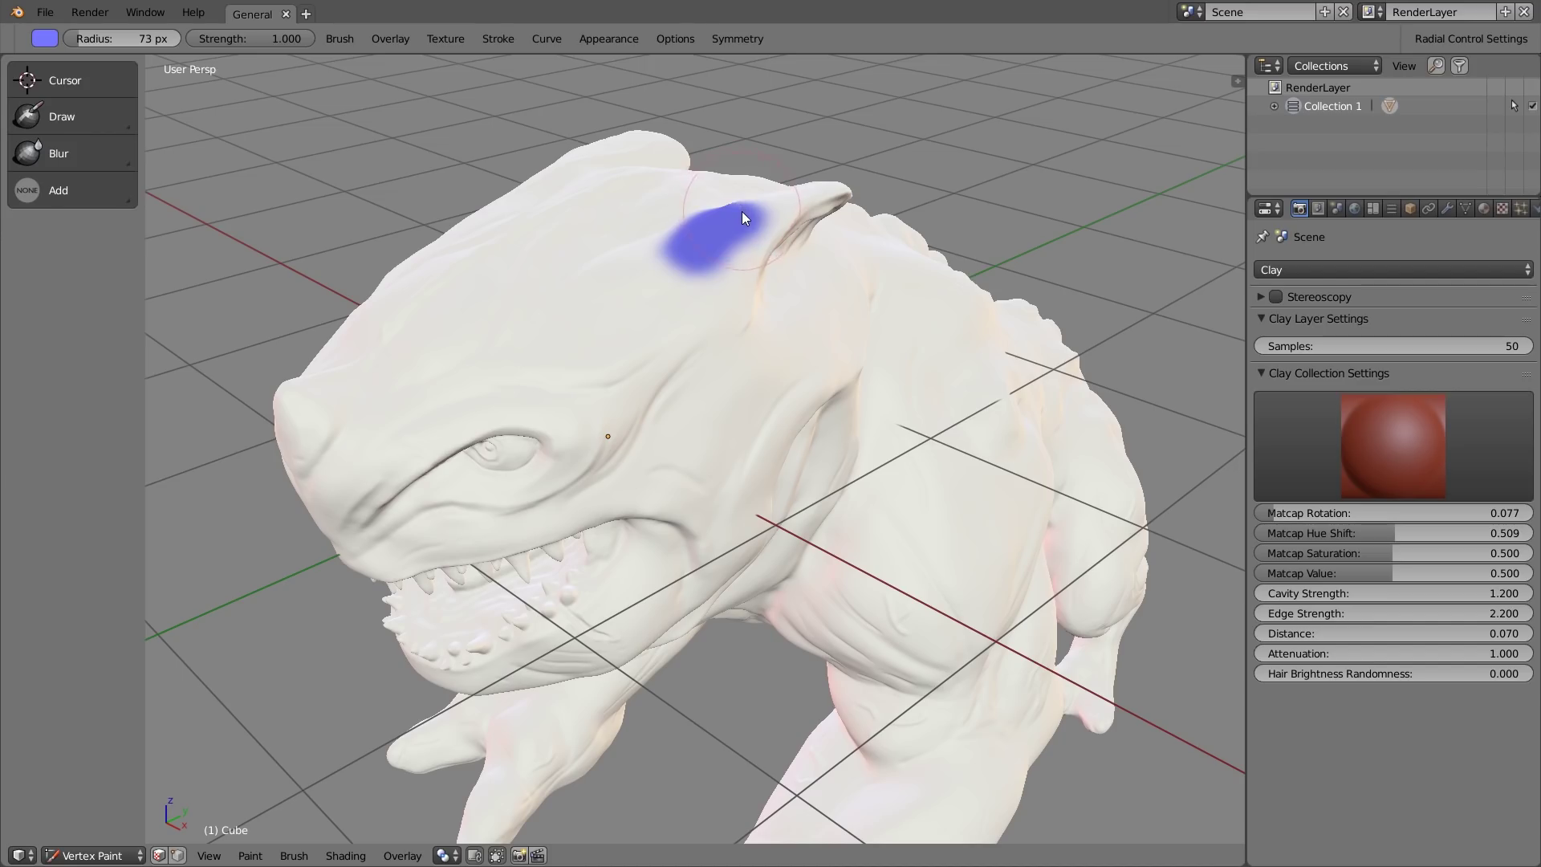
drag(829, 205, 788, 228)
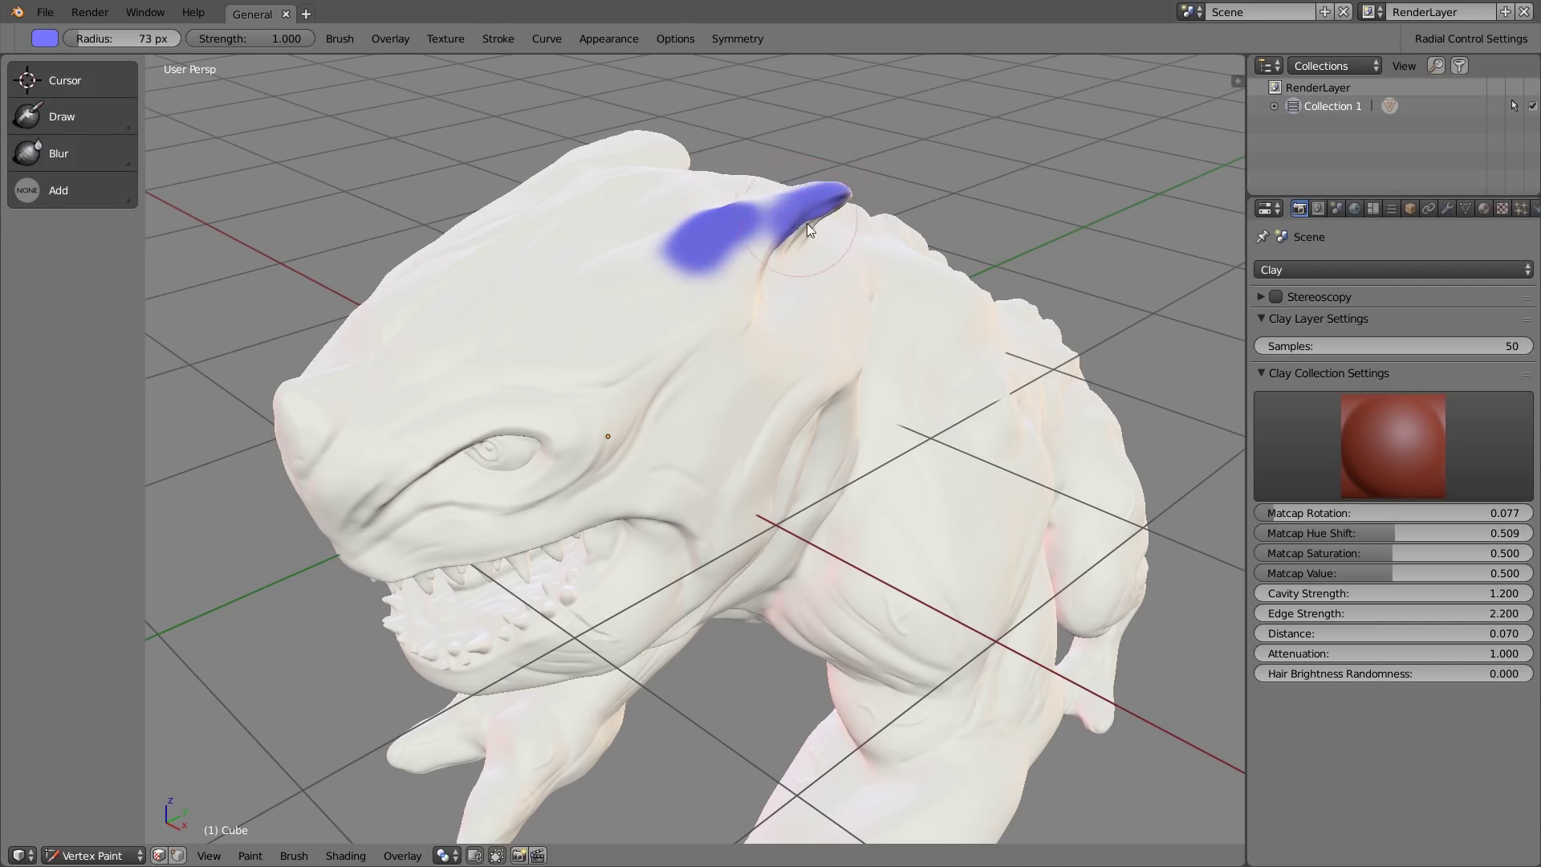
Step: Set the brush radius to 87 px and paint the ear on the creature's other side blue-violet
mouse_move(633, 208)
middle_down()
mouse_move(562, 190)
mouse_move(724, 213)
mouse_move(732, 312)
mouse_move(709, 478)
mouse_move(724, 332)
middle_up()
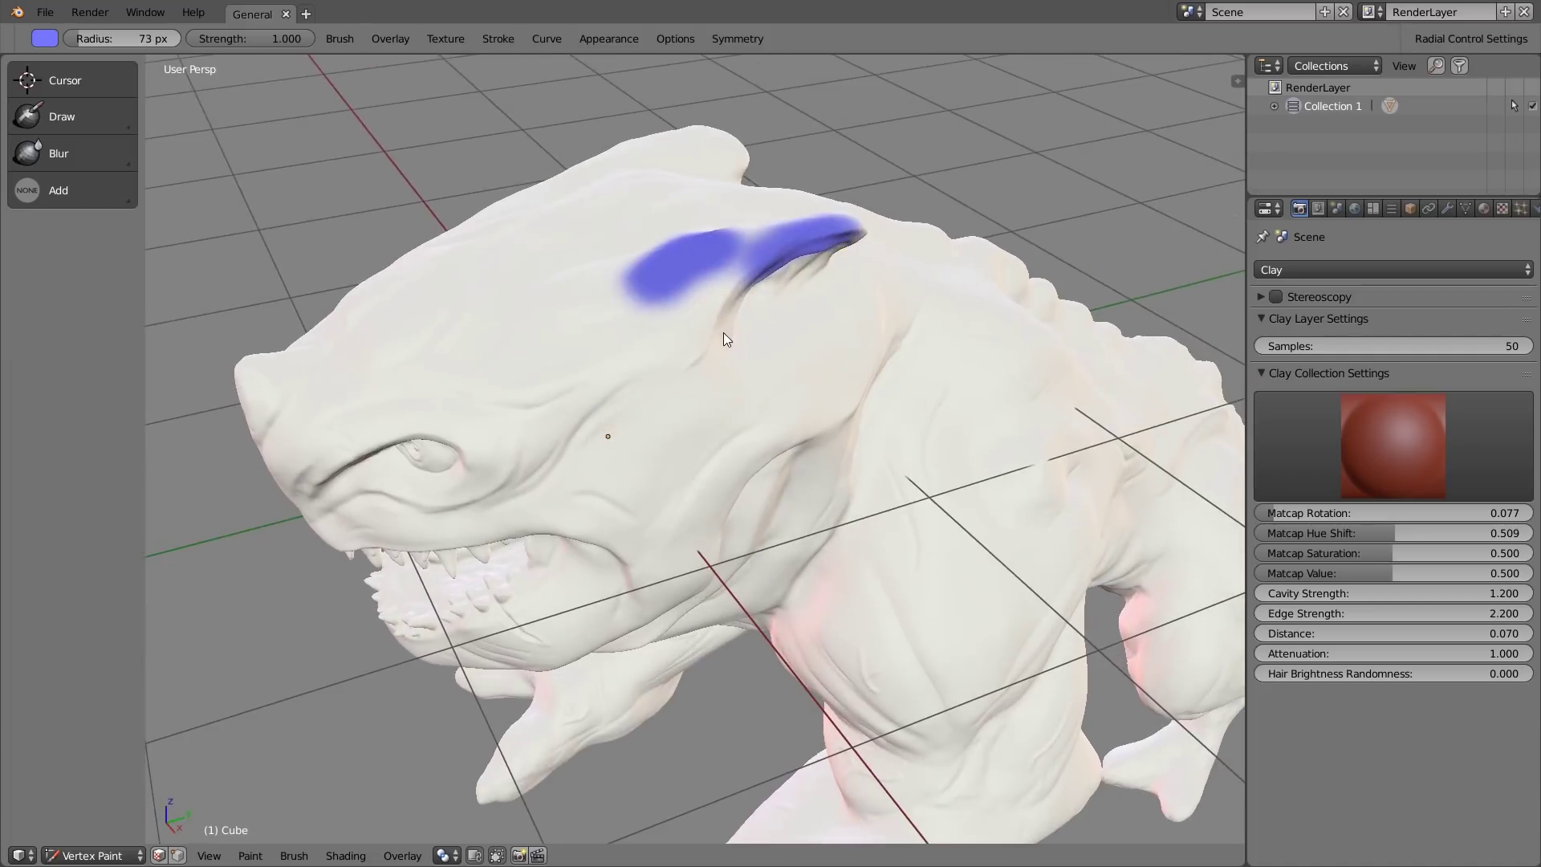
key(f)
click(773, 240)
mouse_move(536, 233)
middle_down()
mouse_move(801, 237)
mouse_move(491, 325)
middle_up()
mouse_move(485, 286)
mouse_down()
mouse_move(339, 262)
mouse_move(416, 268)
mouse_up()
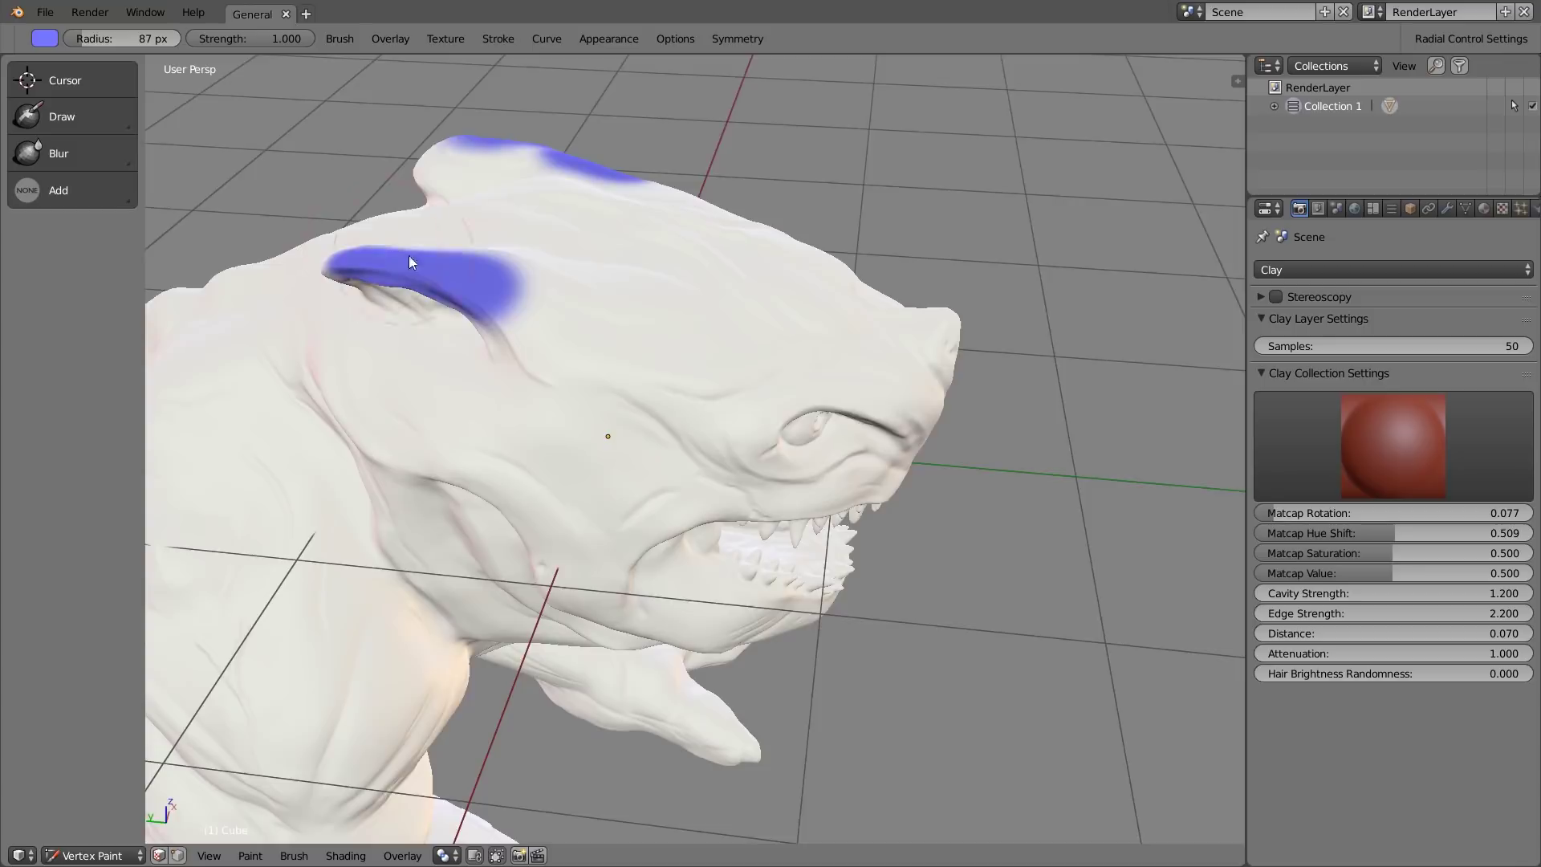
Step: Paint more blue-violet around the creature's ear, setting the brush radius to 109 px between strokes
mouse_move(473, 248)
middle_down()
mouse_move(478, 337)
mouse_move(506, 403)
mouse_move(552, 309)
mouse_move(581, 279)
mouse_move(599, 285)
mouse_move(594, 226)
middle_up()
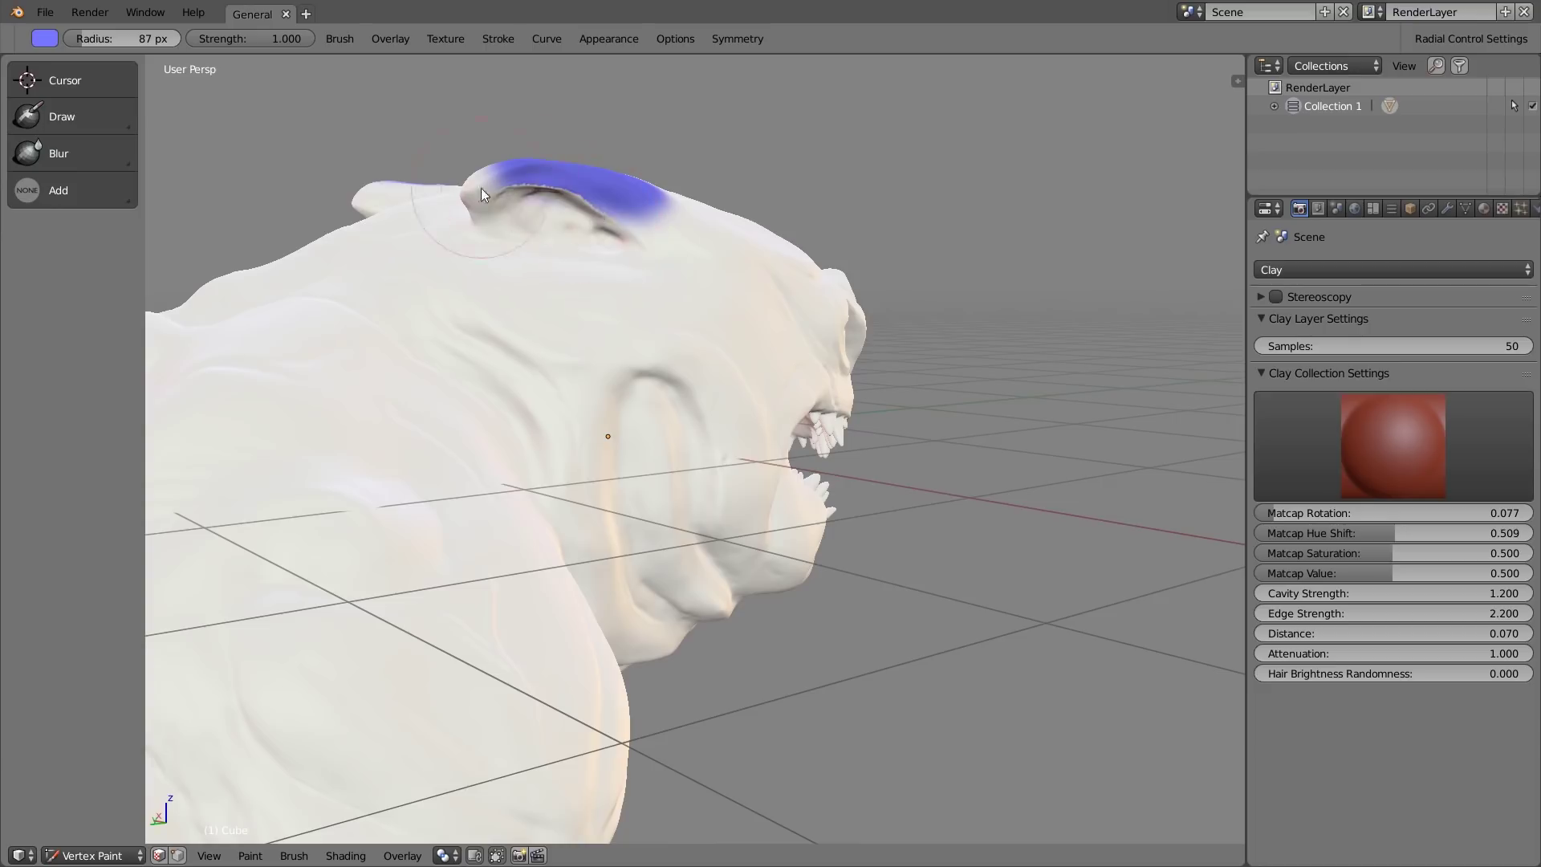
scroll(502, 191, up, 2)
mouse_move(692, 283)
middle_down()
mouse_move(671, 219)
mouse_move(687, 194)
middle_up()
mouse_move(663, 170)
mouse_down()
mouse_move(594, 128)
mouse_move(460, 124)
mouse_move(664, 143)
mouse_up()
key(f)
click(788, 213)
drag(749, 233, 566, 205)
mouse_move(658, 229)
middle_down()
mouse_move(672, 204)
mouse_move(653, 257)
mouse_move(526, 320)
mouse_move(441, 289)
mouse_move(321, 289)
mouse_move(580, 242)
middle_up()
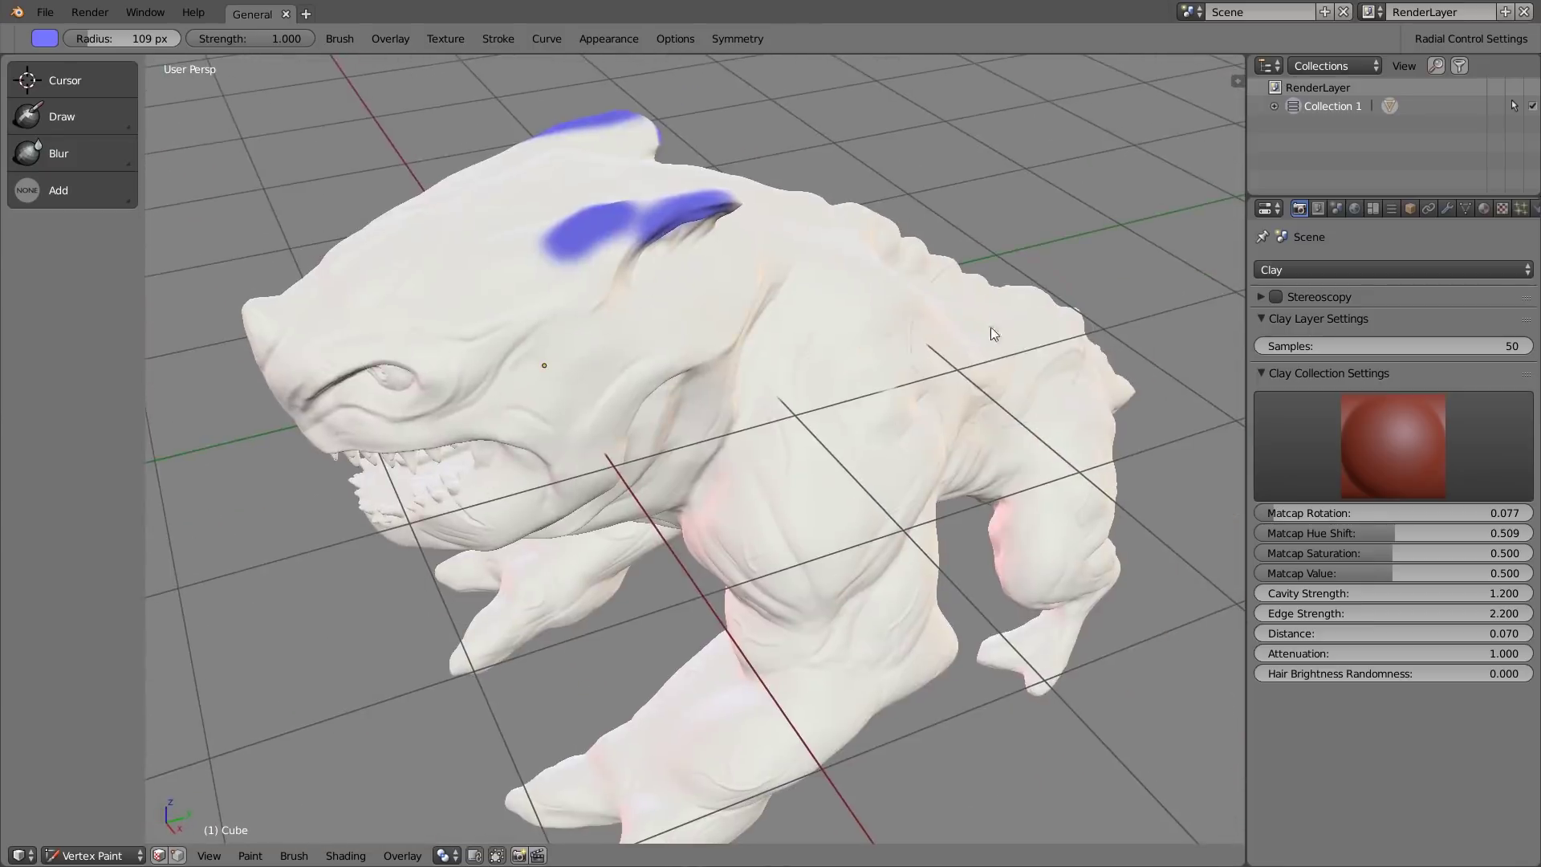
Step: Extend the blue-violet patch from the ear across the side of the head and set the radius to 111 px
scroll(584, 232, up, 3)
key(f)
click(644, 231)
mouse_move(640, 234)
mouse_down()
mouse_move(509, 343)
mouse_move(626, 234)
mouse_move(536, 250)
mouse_move(468, 292)
mouse_move(517, 250)
mouse_up()
scroll(521, 248, down, 3)
middle_drag(523, 247, 531, 315)
key(f)
click(543, 315)
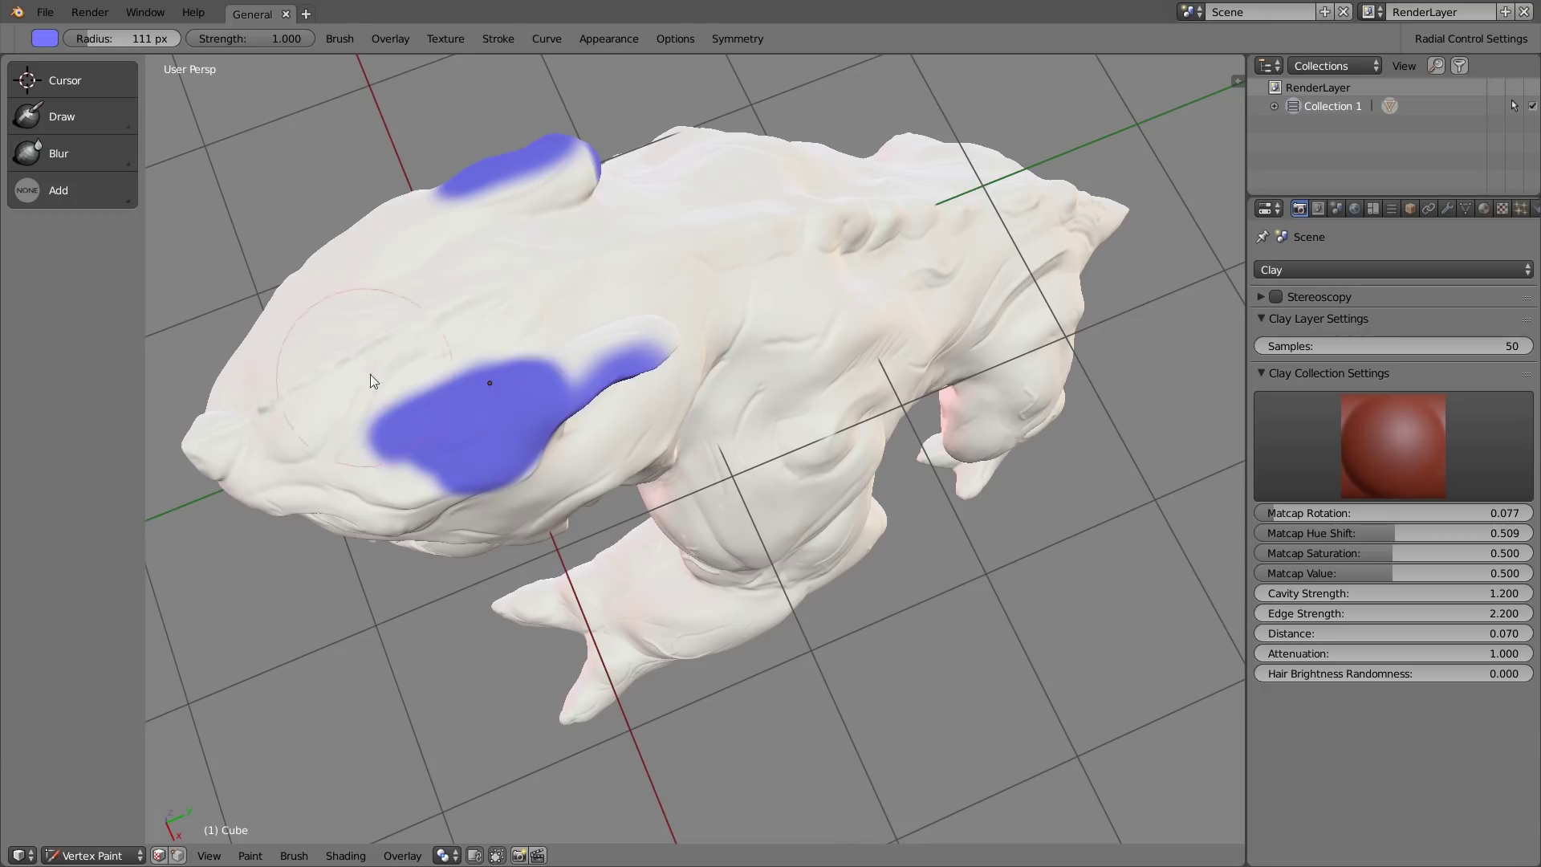
mouse_move(852, 226)
middle_down()
mouse_move(816, 262)
mouse_move(849, 214)
middle_up()
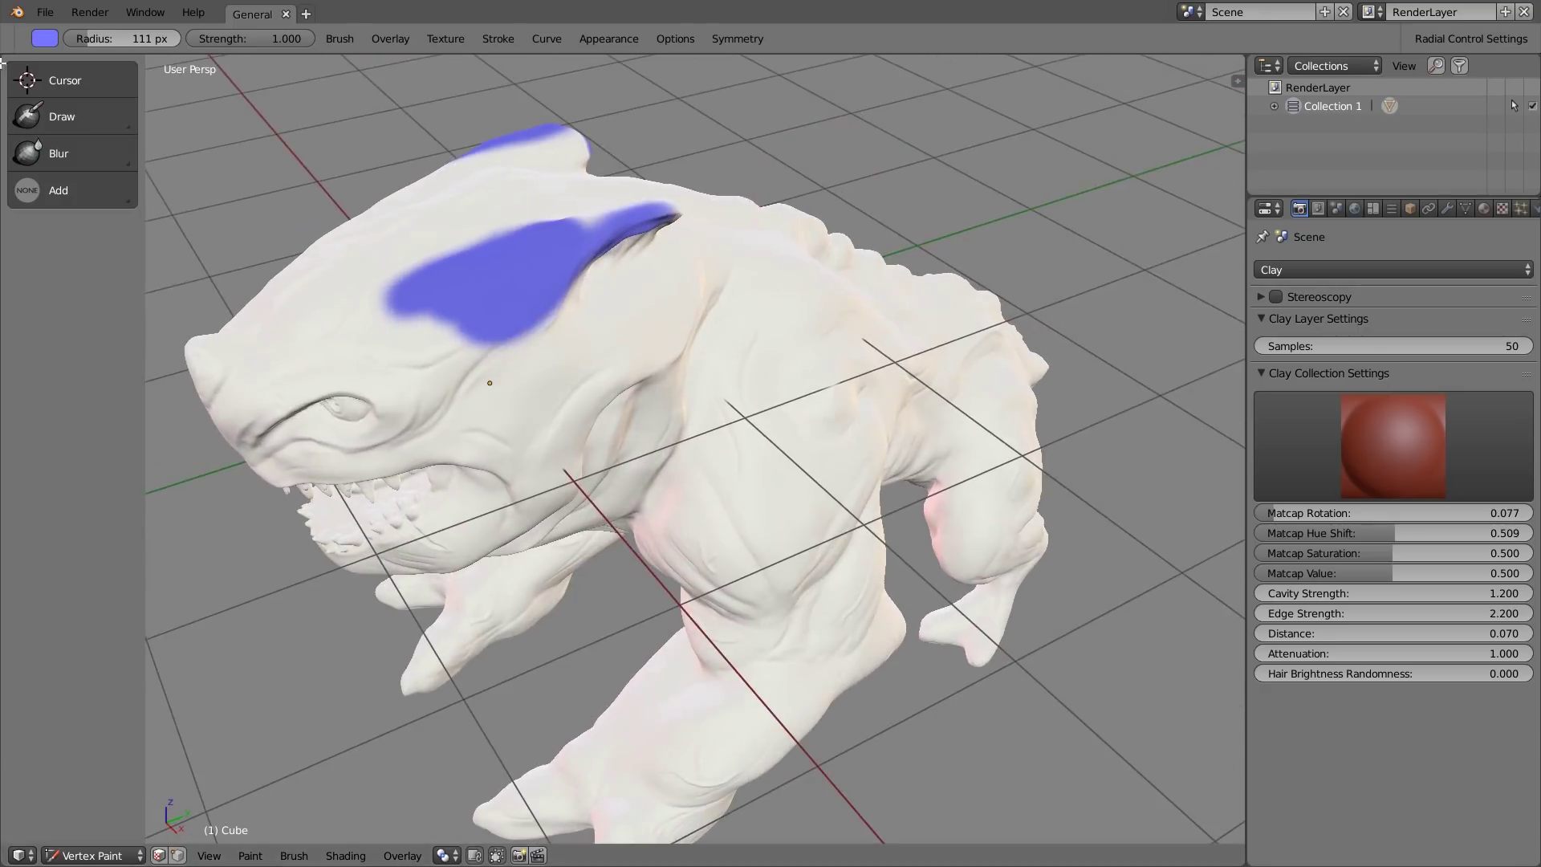
Step: Choose a dark slate-blue paint colour (R 0.278, G 0.297, B 0.378) and fill the whole creature with it using Set Vertex Colors
click(45, 38)
click(190, 141)
click(124, 111)
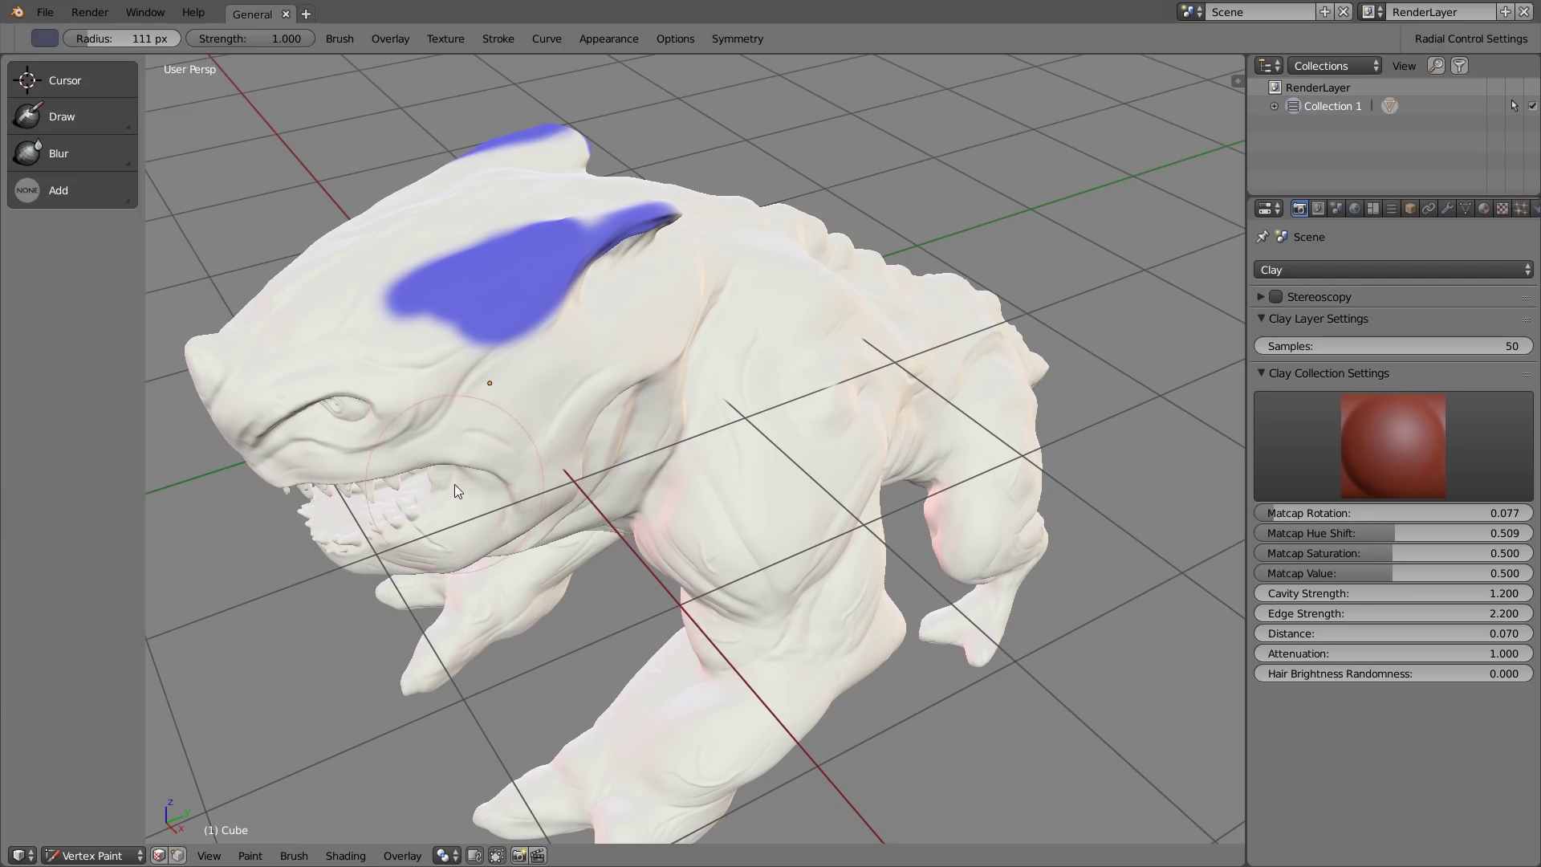
click(252, 856)
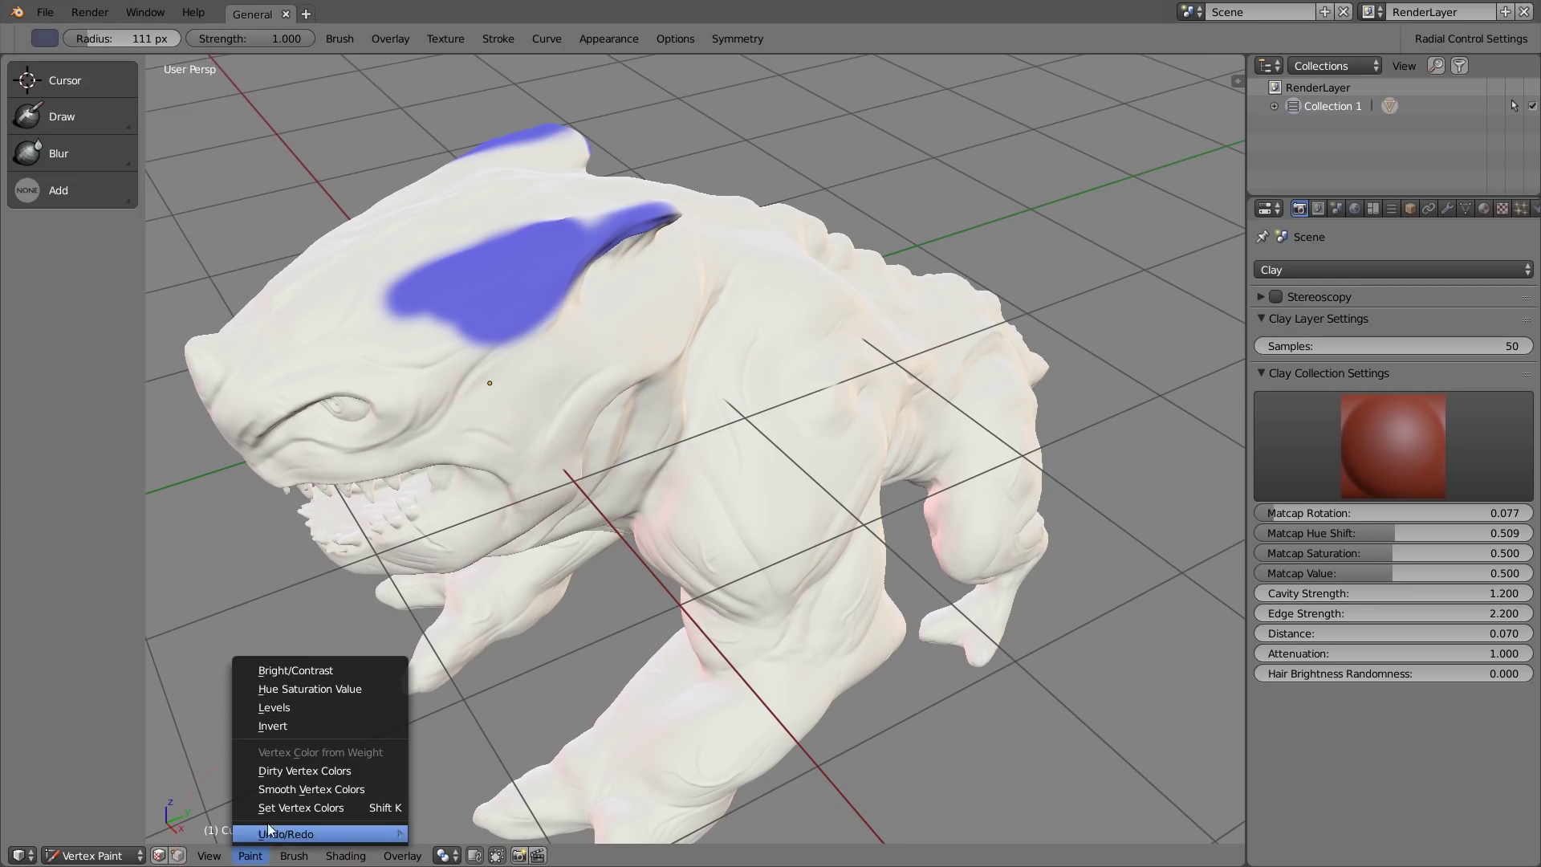
click(367, 808)
scroll(619, 498, up, 4)
scroll(642, 513, down, 5)
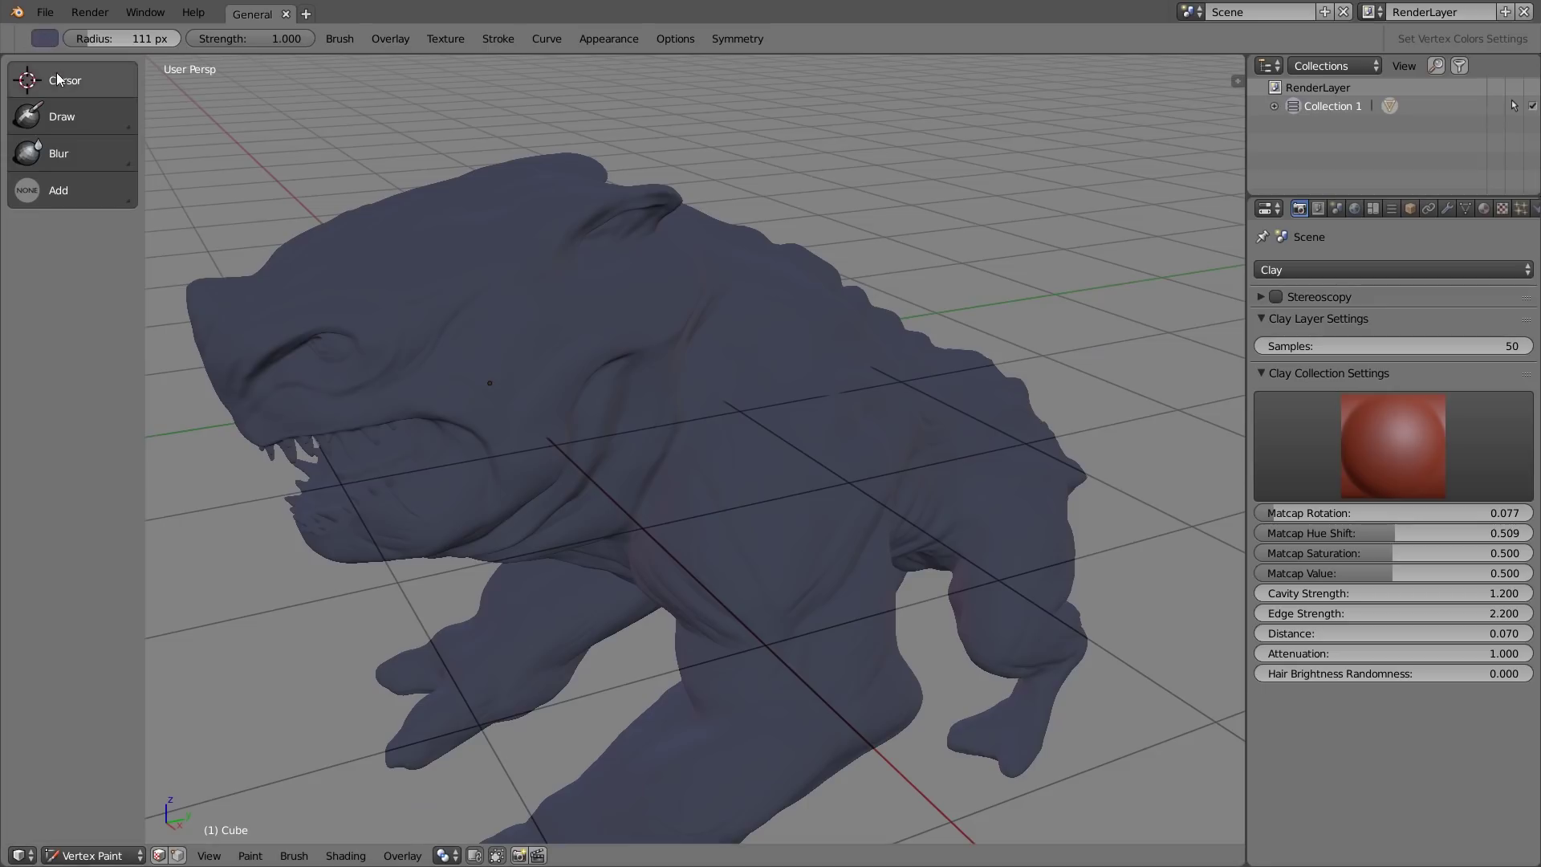
Step: Hide the grid floor and its X and Y axis lines in the viewport overlays
shift+middle_drag(661, 396, 730, 340)
mouse_move(447, 455)
middle_down()
mouse_move(636, 474)
mouse_move(420, 450)
middle_up()
middle_drag(654, 457, 440, 626)
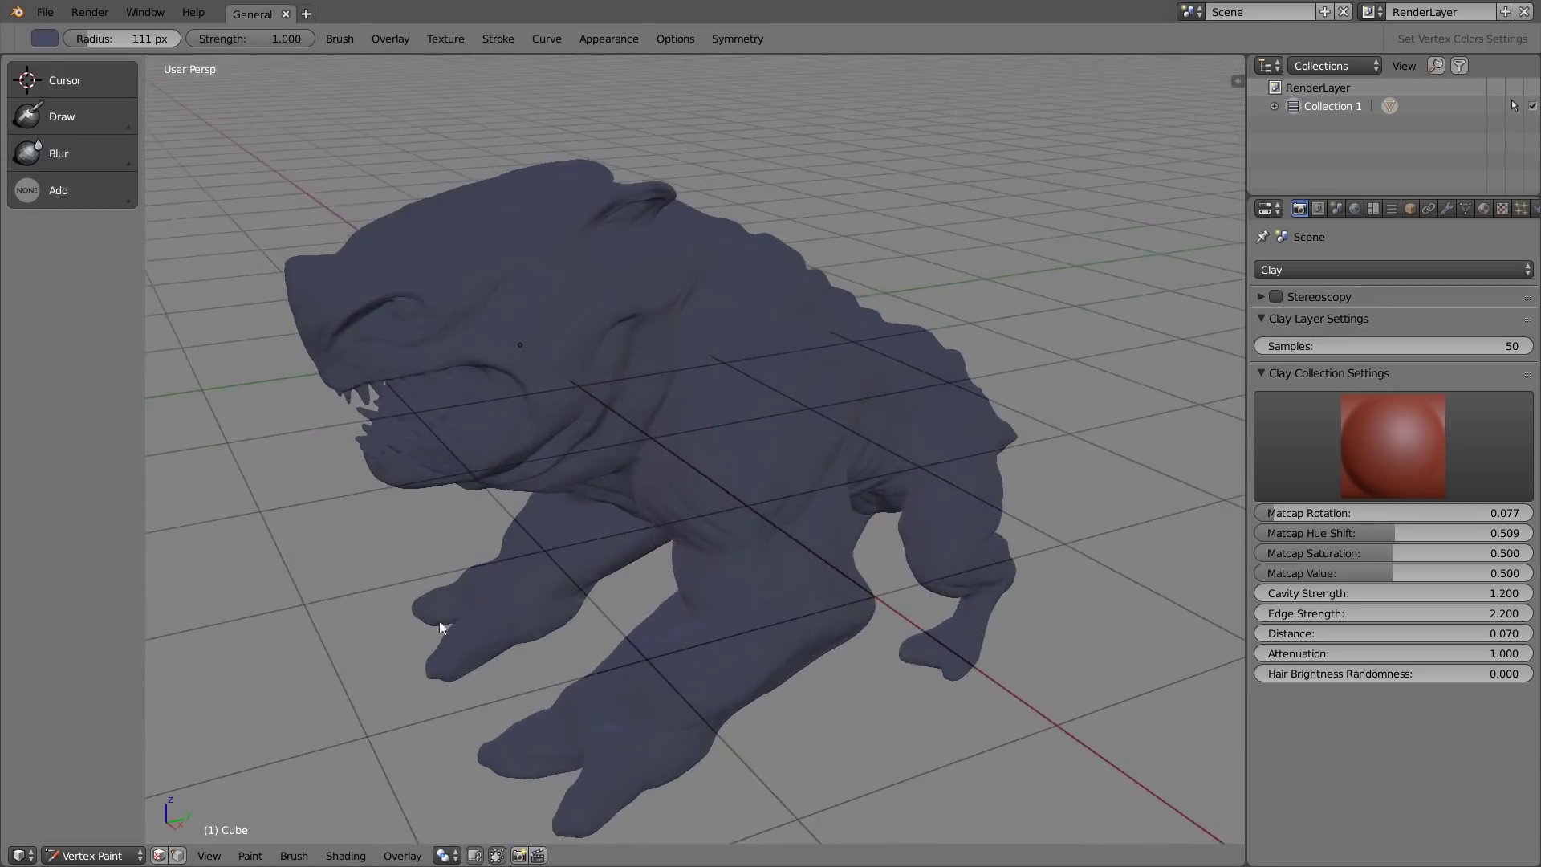
click(396, 855)
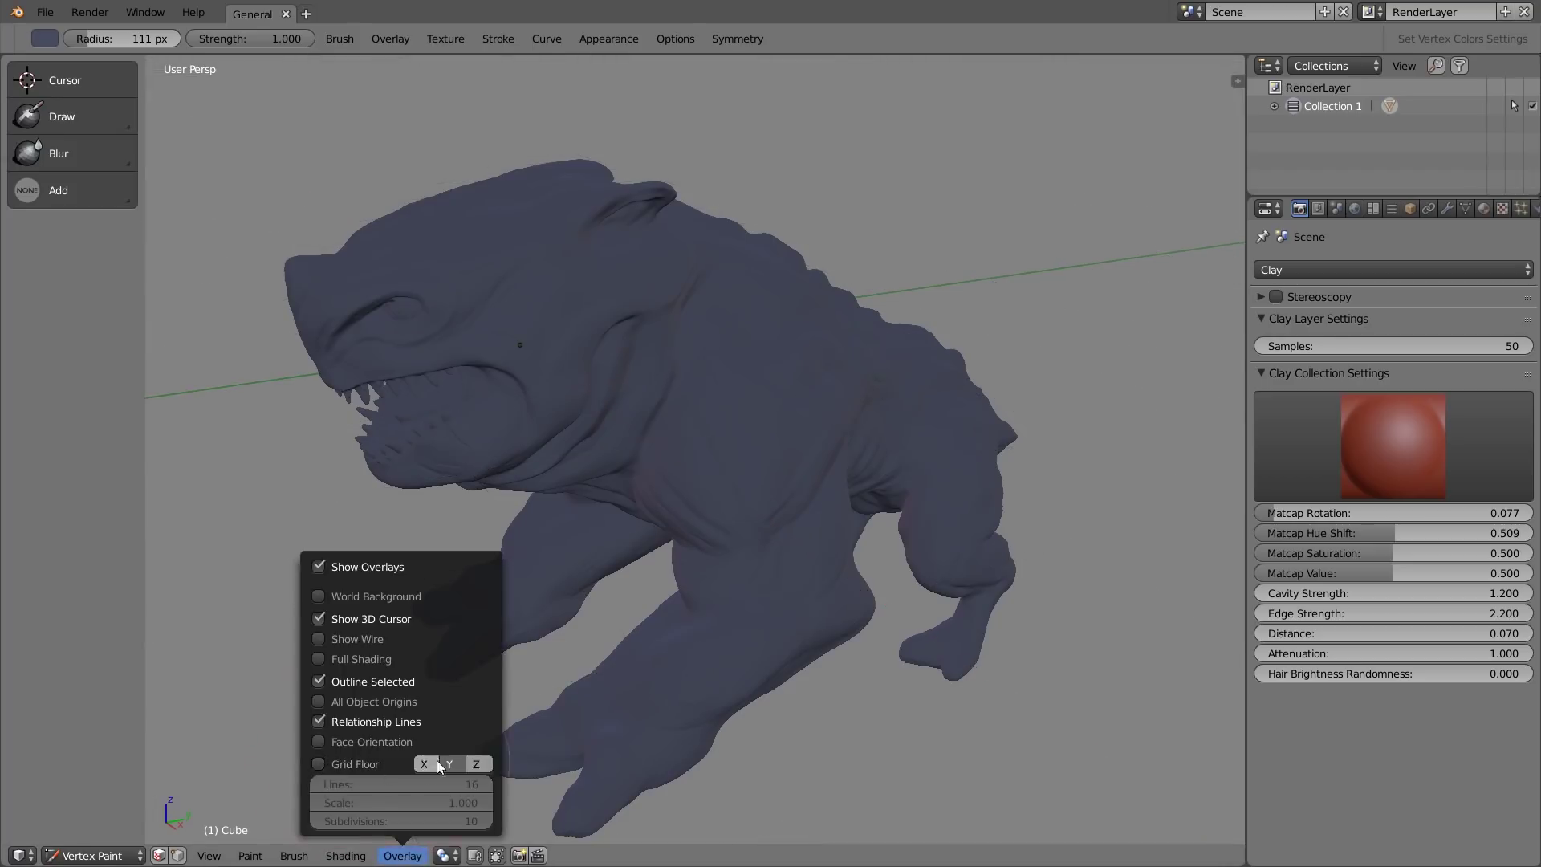
mouse_move(251, 505)
middle_down()
mouse_move(840, 396)
mouse_move(637, 406)
mouse_move(605, 385)
middle_up()
scroll(526, 334, up, 5)
Step: Choose a brighter, more saturated blue, set the brush radius to 94 px, and paint the top of the creature's head and snout
click(44, 38)
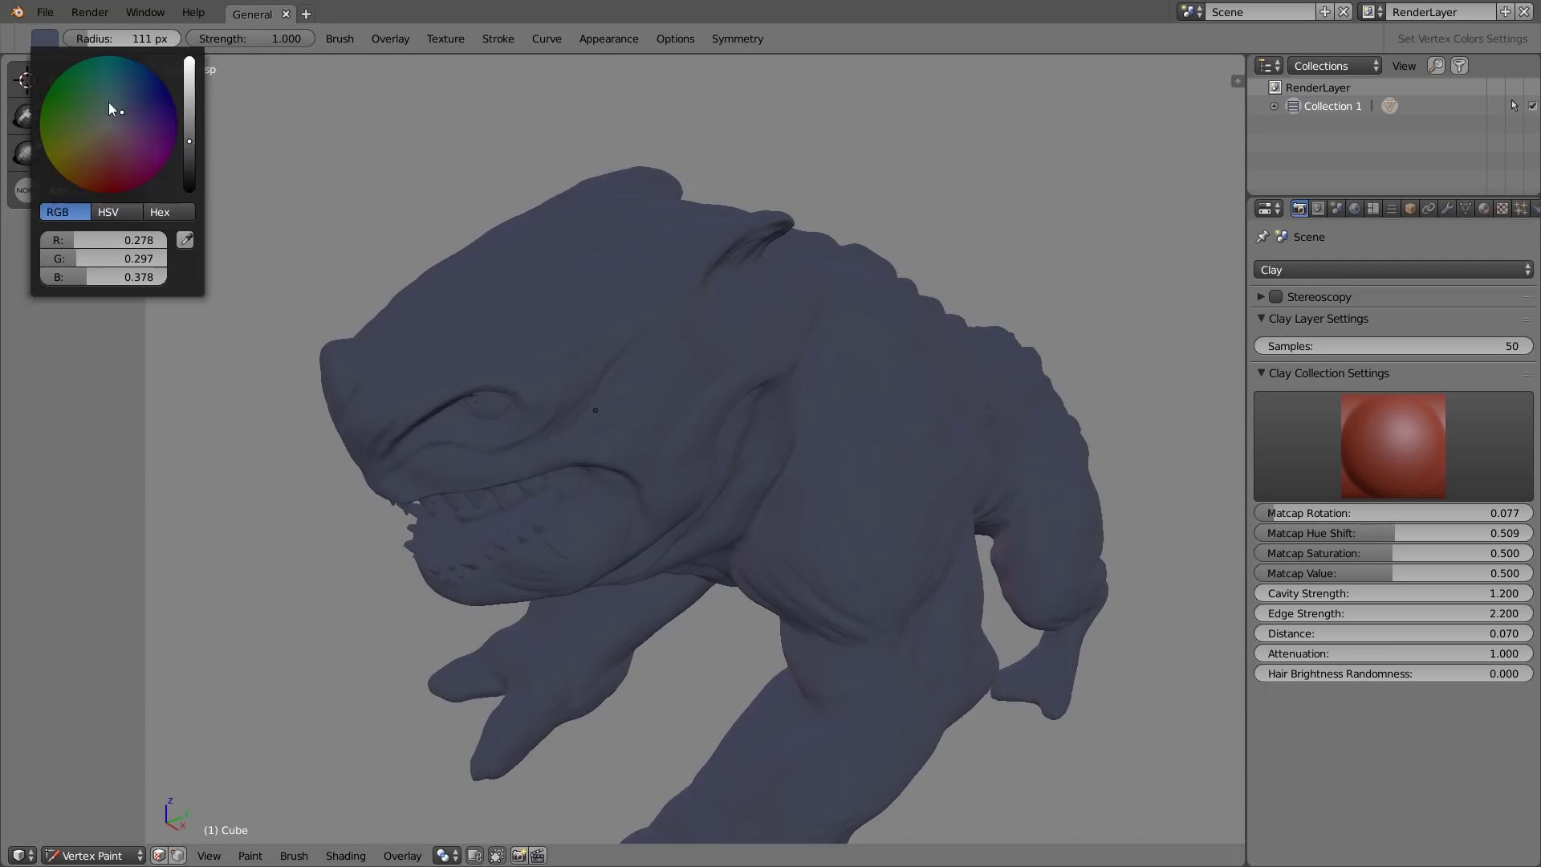
drag(191, 124, 191, 114)
click(132, 103)
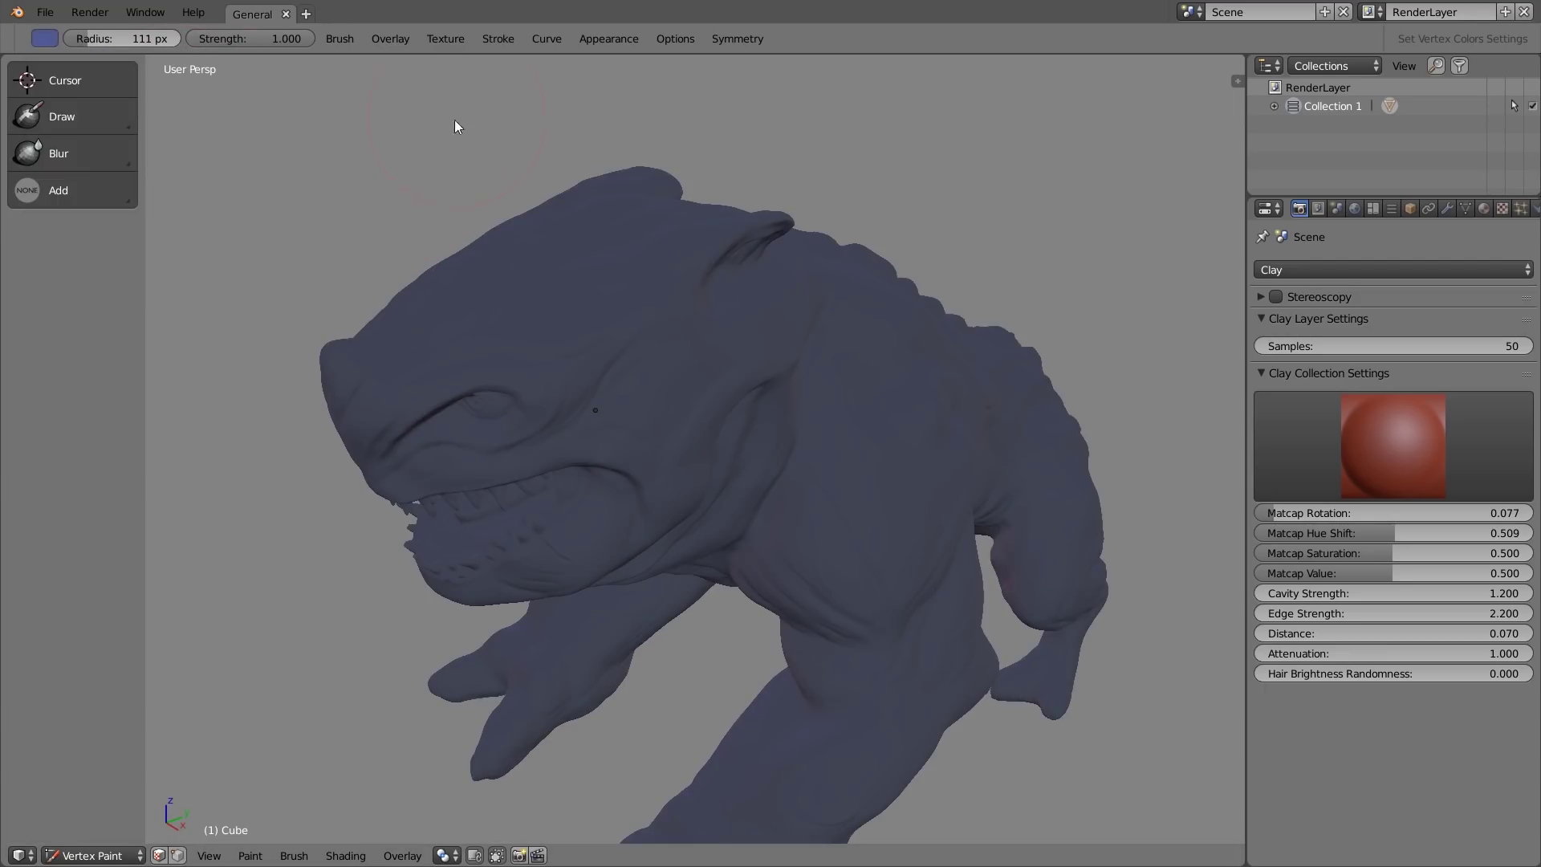
middle_drag(454, 133, 479, 186)
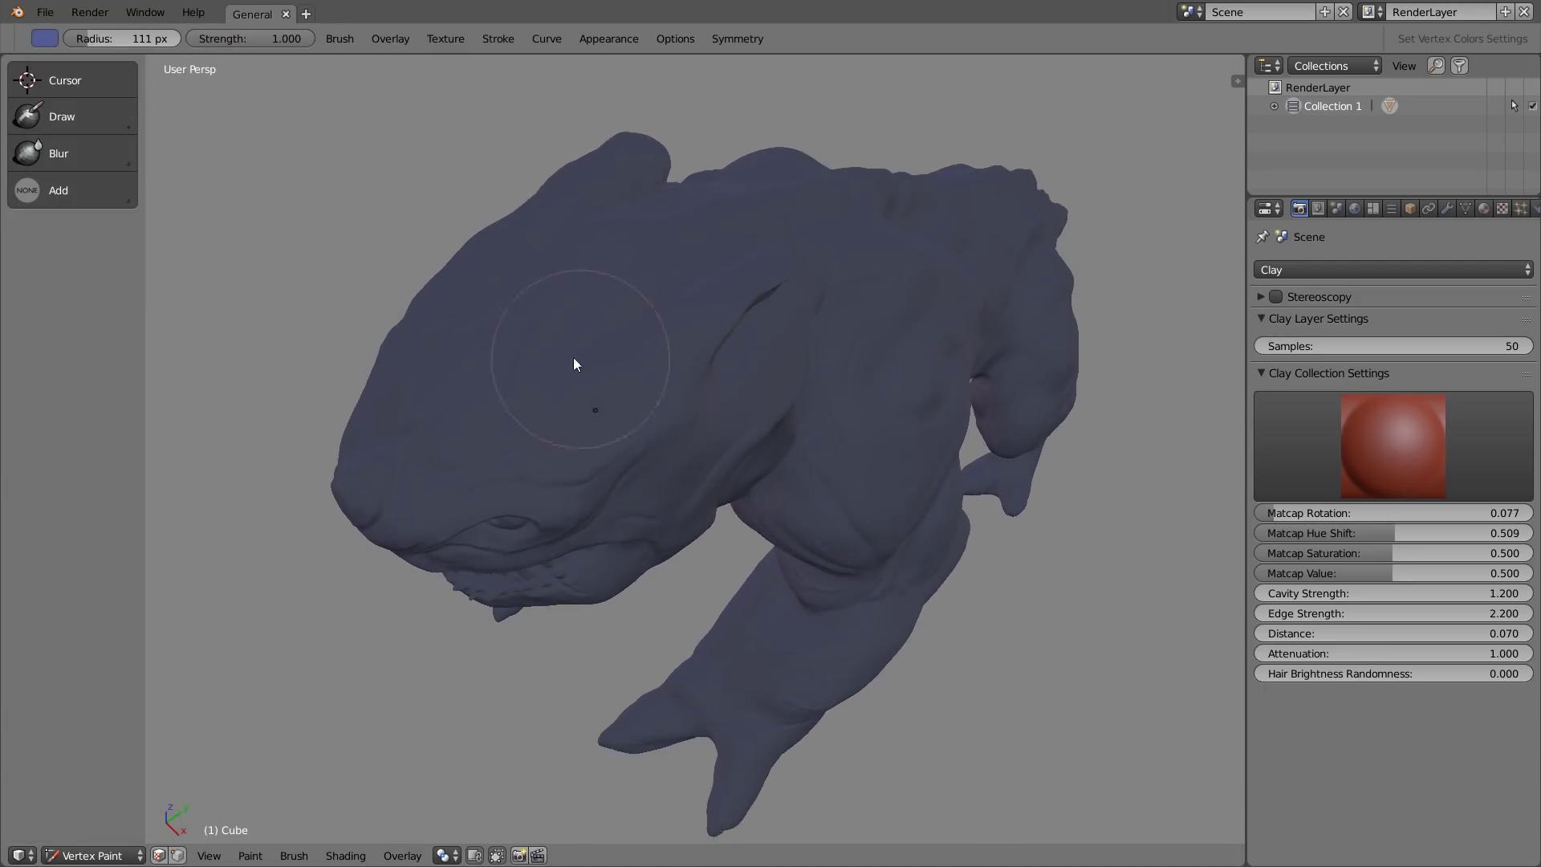
click(733, 38)
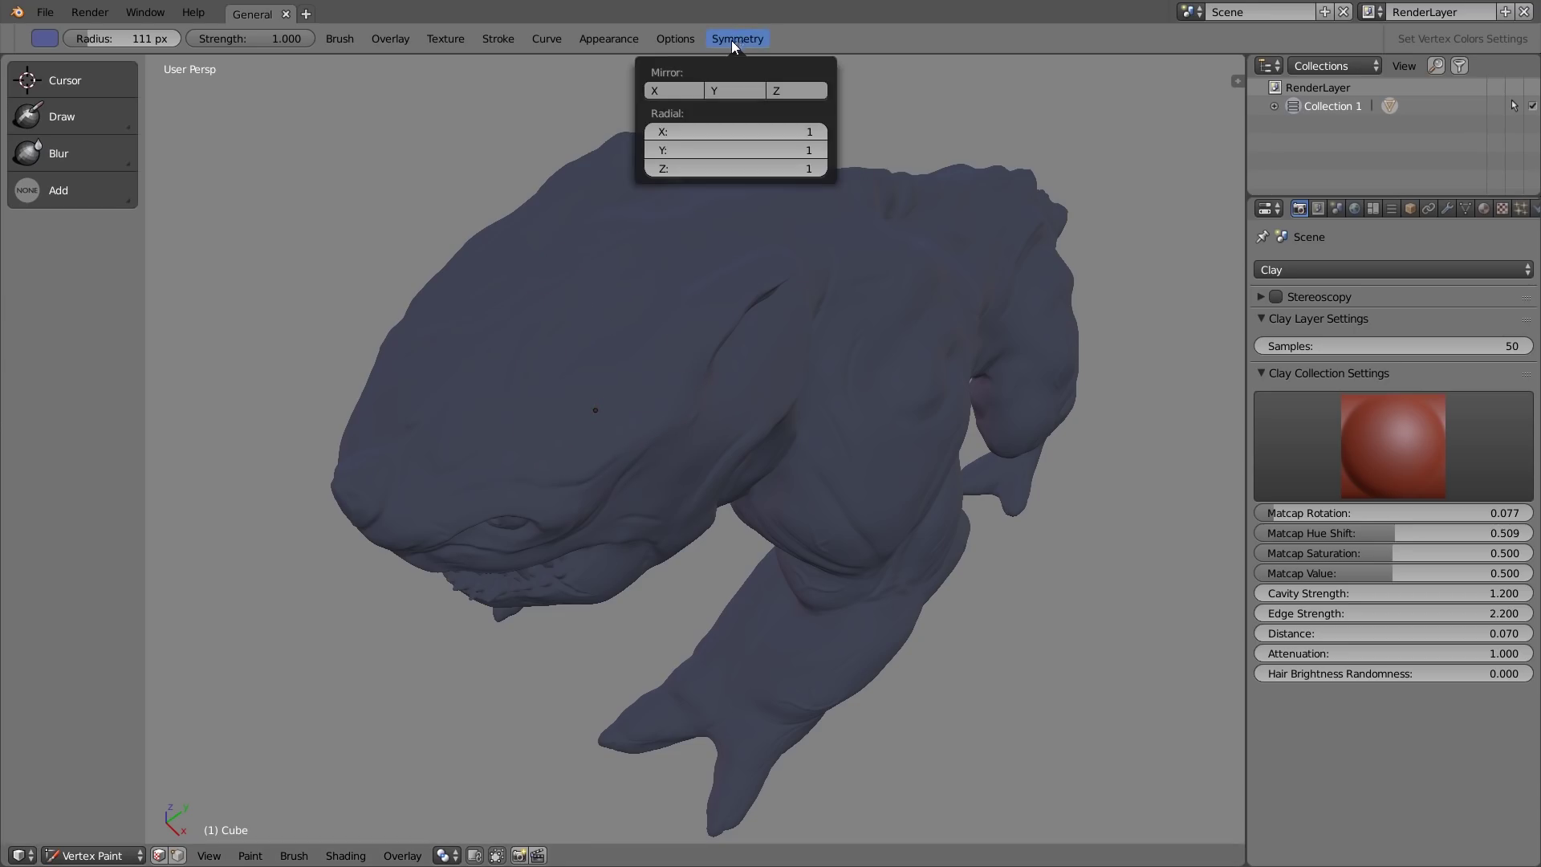
key(f)
click(526, 384)
mouse_move(439, 375)
mouse_down()
mouse_move(486, 406)
mouse_move(530, 398)
mouse_move(529, 351)
mouse_move(470, 383)
mouse_up()
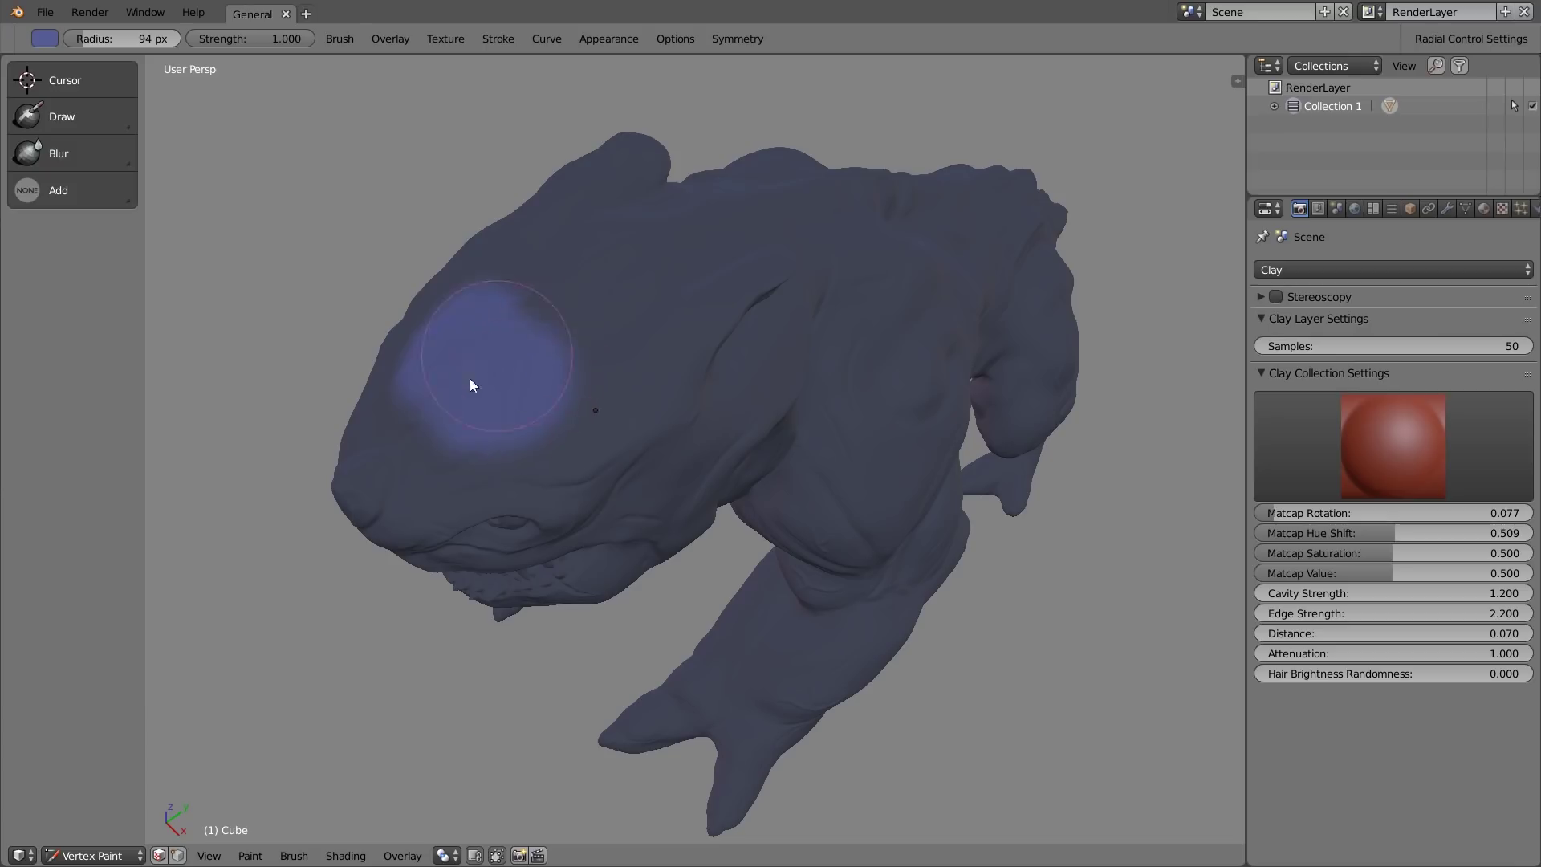
drag(392, 453, 464, 398)
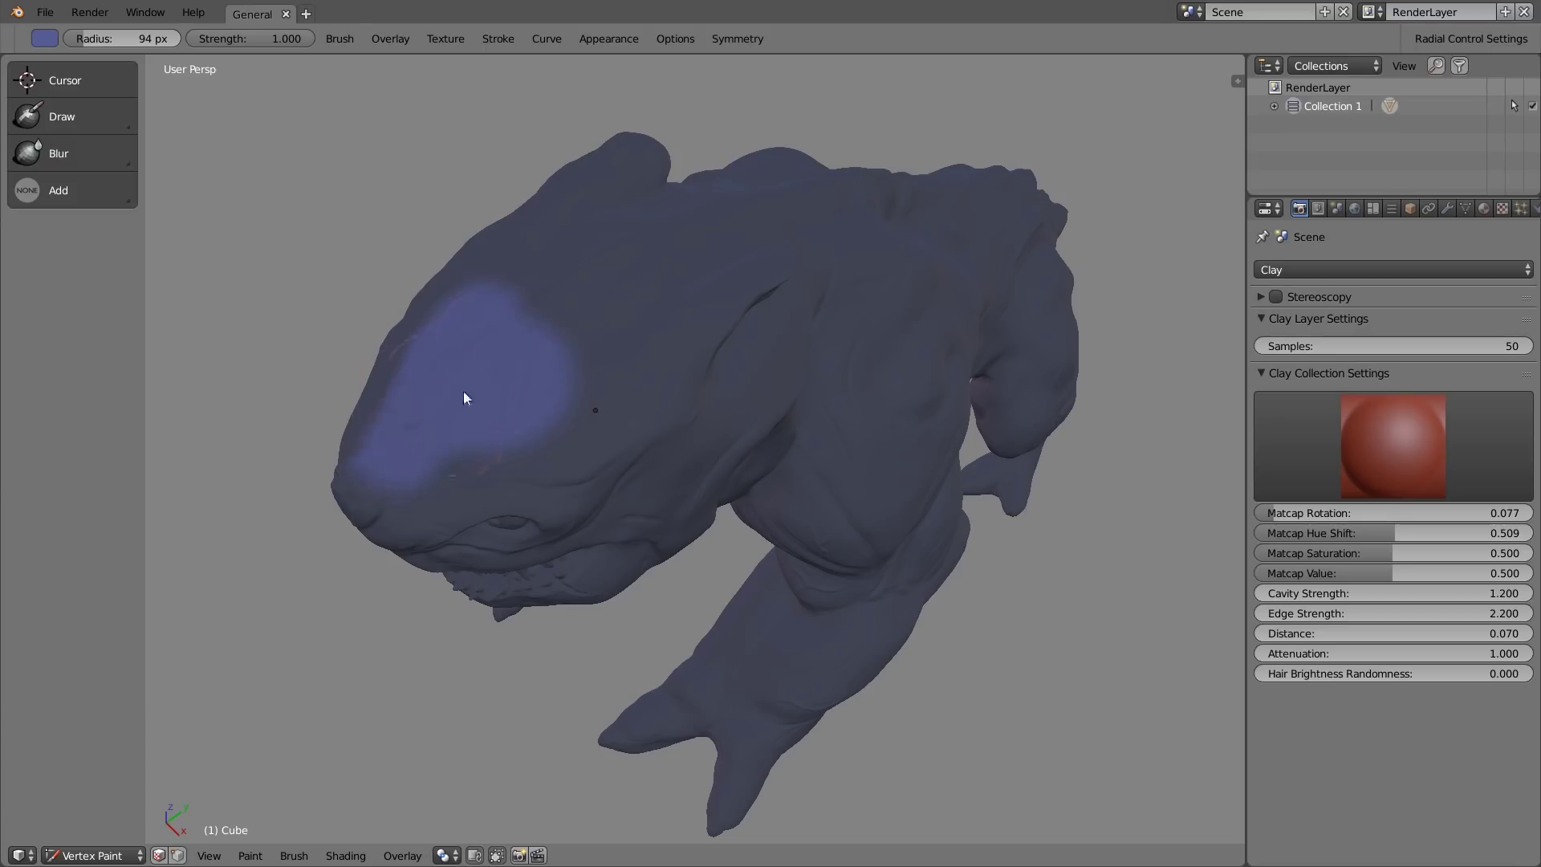
Step: Set the brush radius to 80 px and extend the blue from the head over the neck and along the back, finishing at 100 px
key(f)
click(554, 313)
drag(546, 309, 846, 245)
middle_drag(690, 321, 629, 329)
mouse_move(851, 276)
middle_down()
mouse_move(801, 272)
mouse_move(826, 388)
mouse_move(643, 372)
mouse_move(584, 266)
middle_up()
mouse_move(584, 267)
mouse_down()
mouse_move(647, 369)
mouse_move(627, 293)
mouse_up()
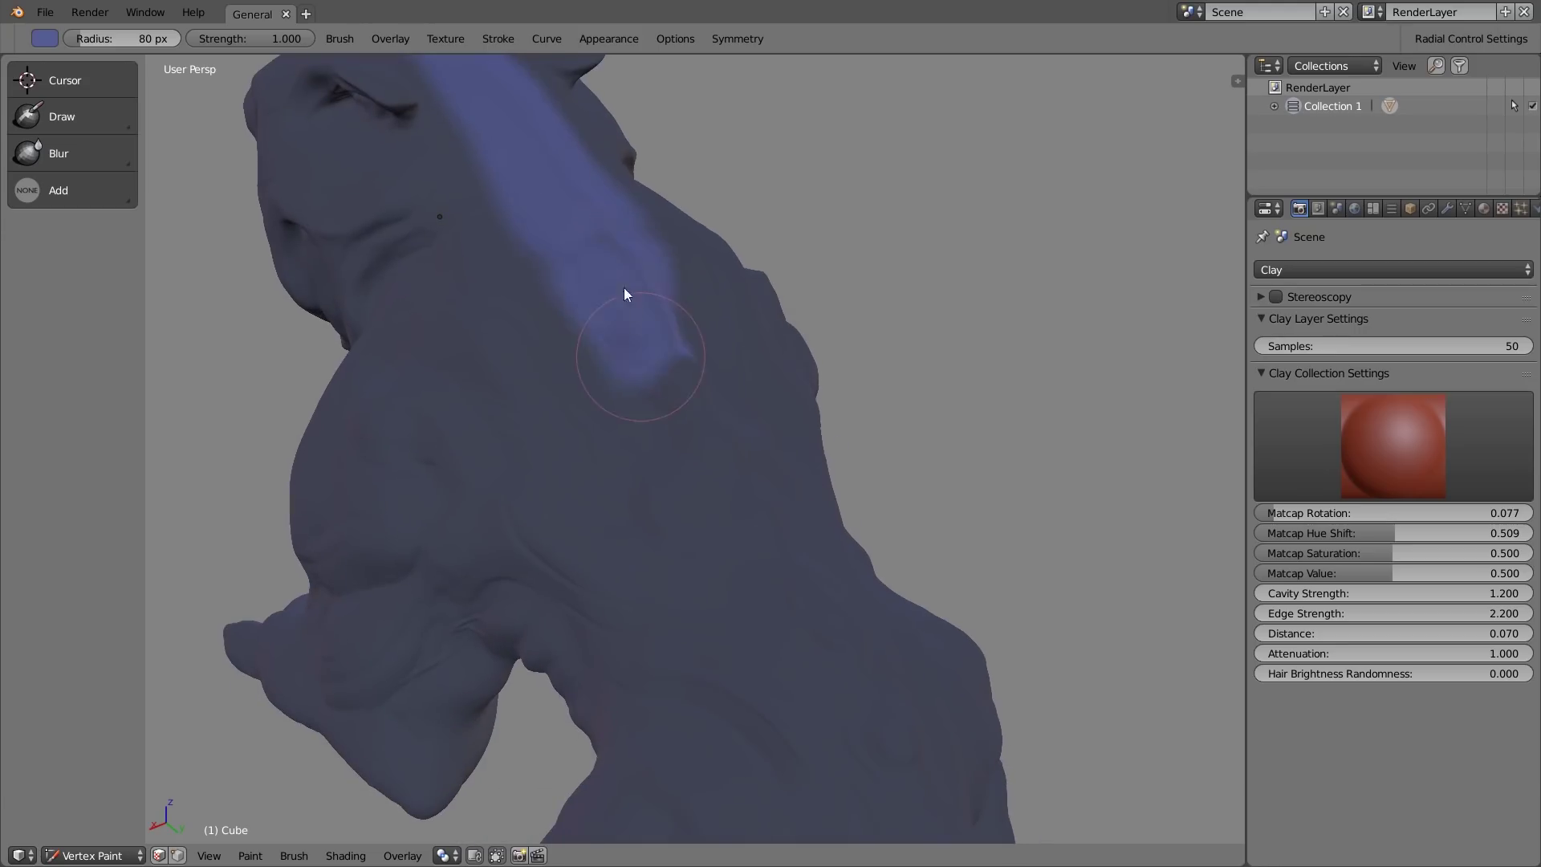
scroll(598, 228, down, 4)
middle_drag(623, 358, 516, 358)
drag(567, 296, 777, 543)
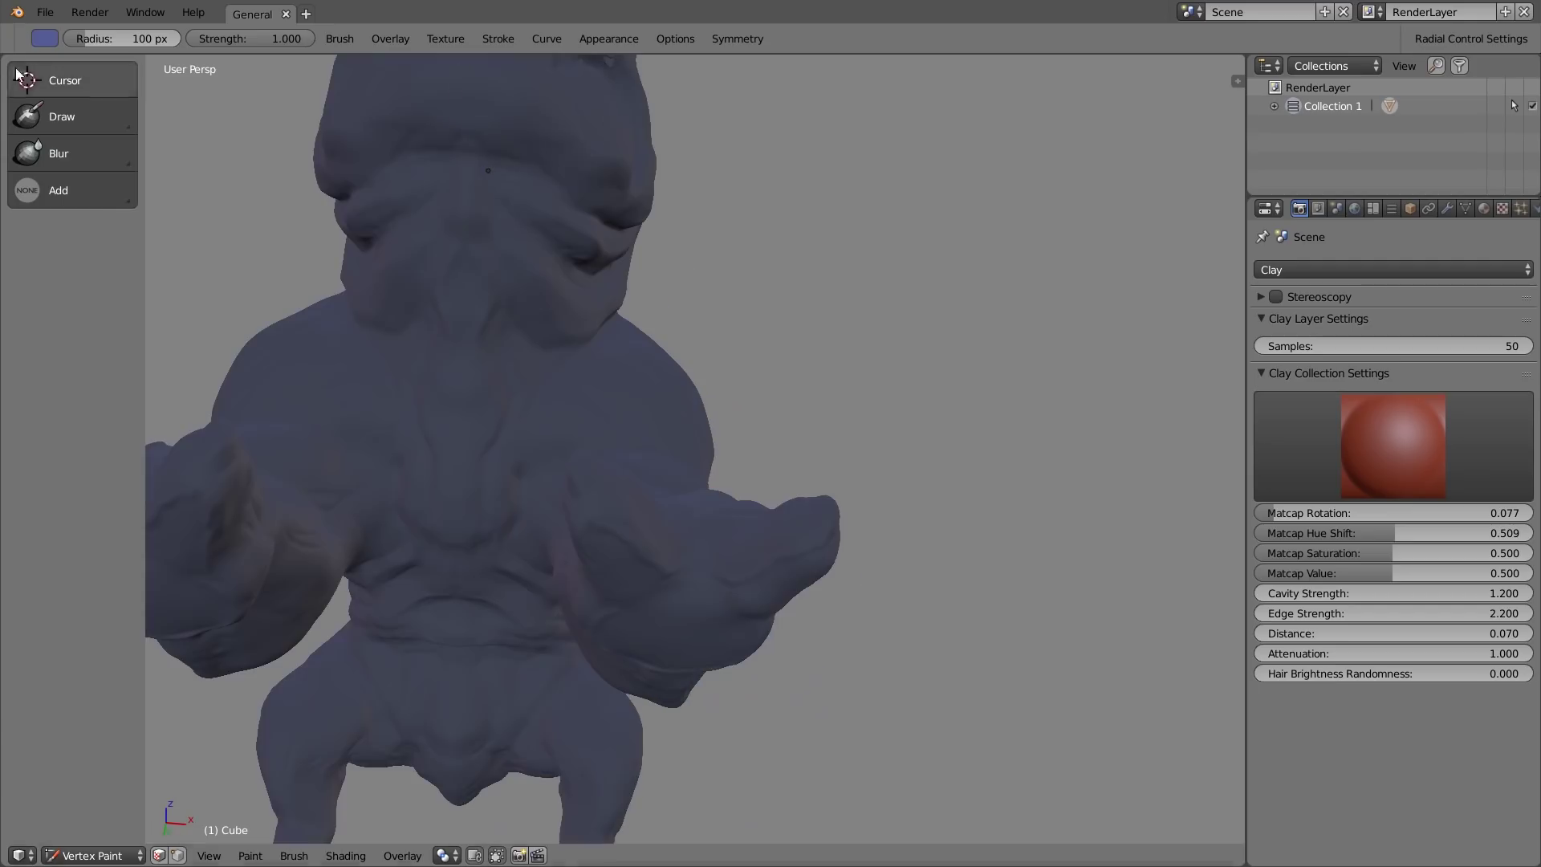
Step: Choose a muted pink paint colour, set the brush radius to 157 px, and paint the creature's throat and upper chest
click(50, 40)
click(118, 146)
key(f)
click(473, 426)
mouse_move(443, 449)
mouse_down()
mouse_move(488, 343)
mouse_move(441, 257)
mouse_move(515, 218)
mouse_move(508, 433)
mouse_up()
mouse_move(509, 433)
middle_down()
mouse_move(489, 300)
mouse_move(503, 348)
mouse_move(457, 258)
middle_up()
scroll(482, 224, up, 2)
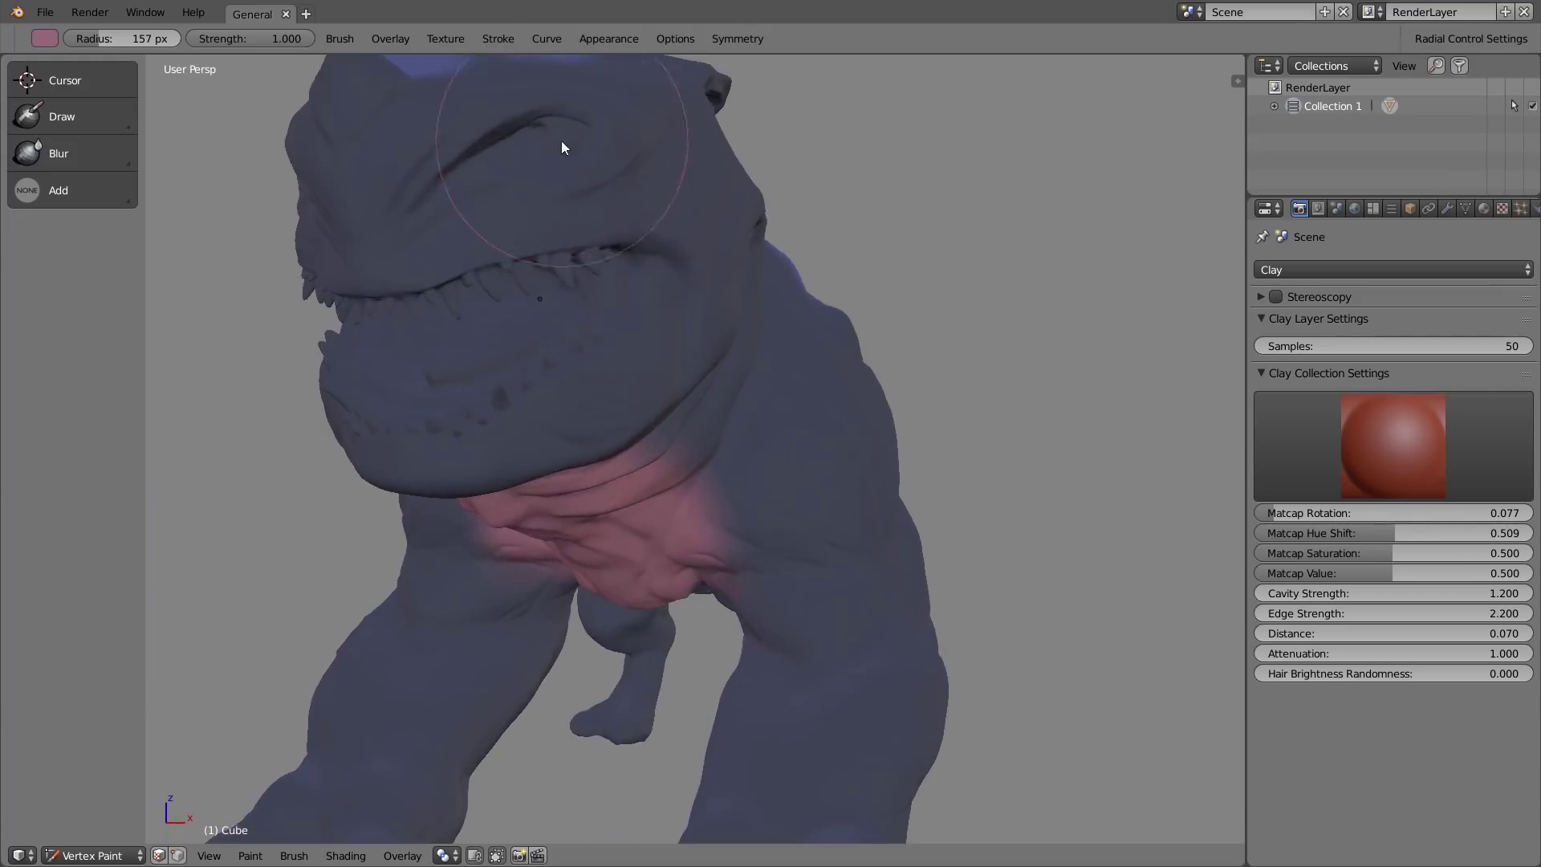
Step: Activate the Draw brush with an 82 px radius and paint the inside of the creature's ear pink
scroll(554, 133, up, 6)
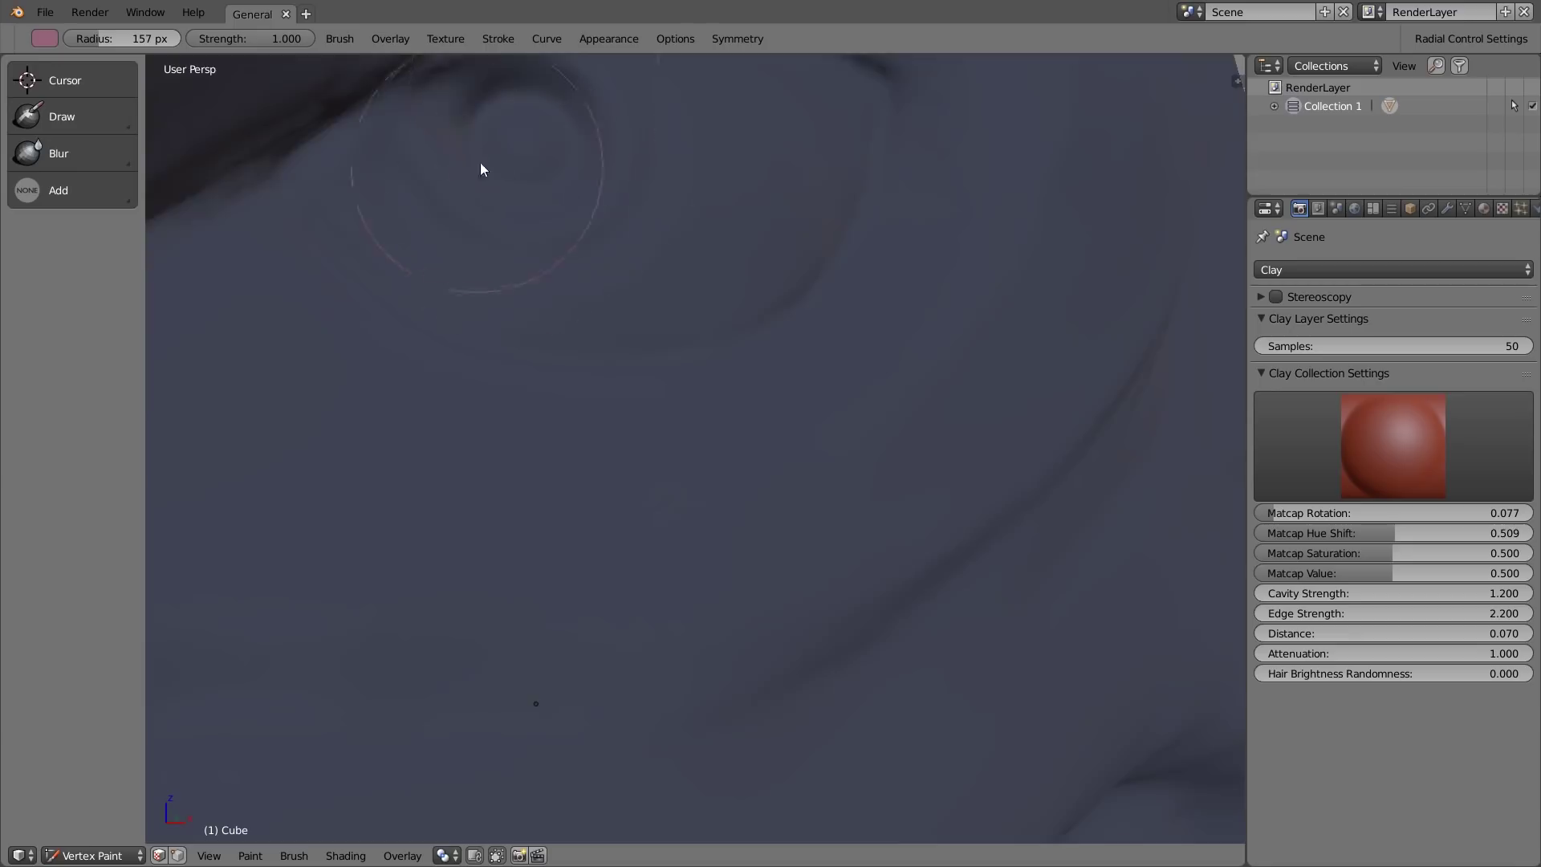
scroll(558, 532, down, 7)
middle_drag(526, 512, 329, 574)
key(f)
click(236, 589)
scroll(518, 466, down, 2)
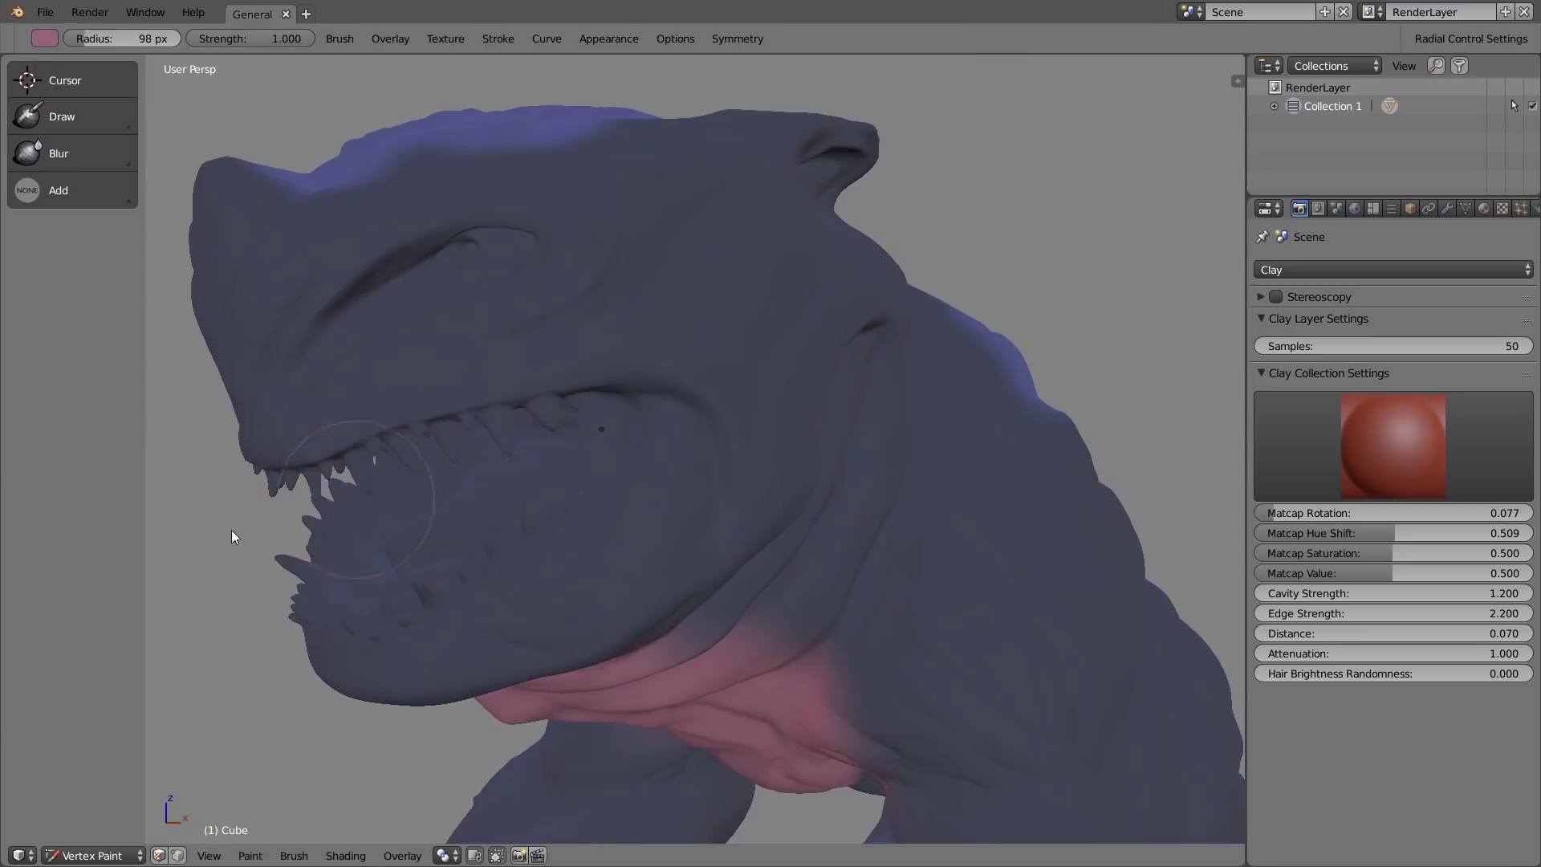
scroll(555, 458, down, 3)
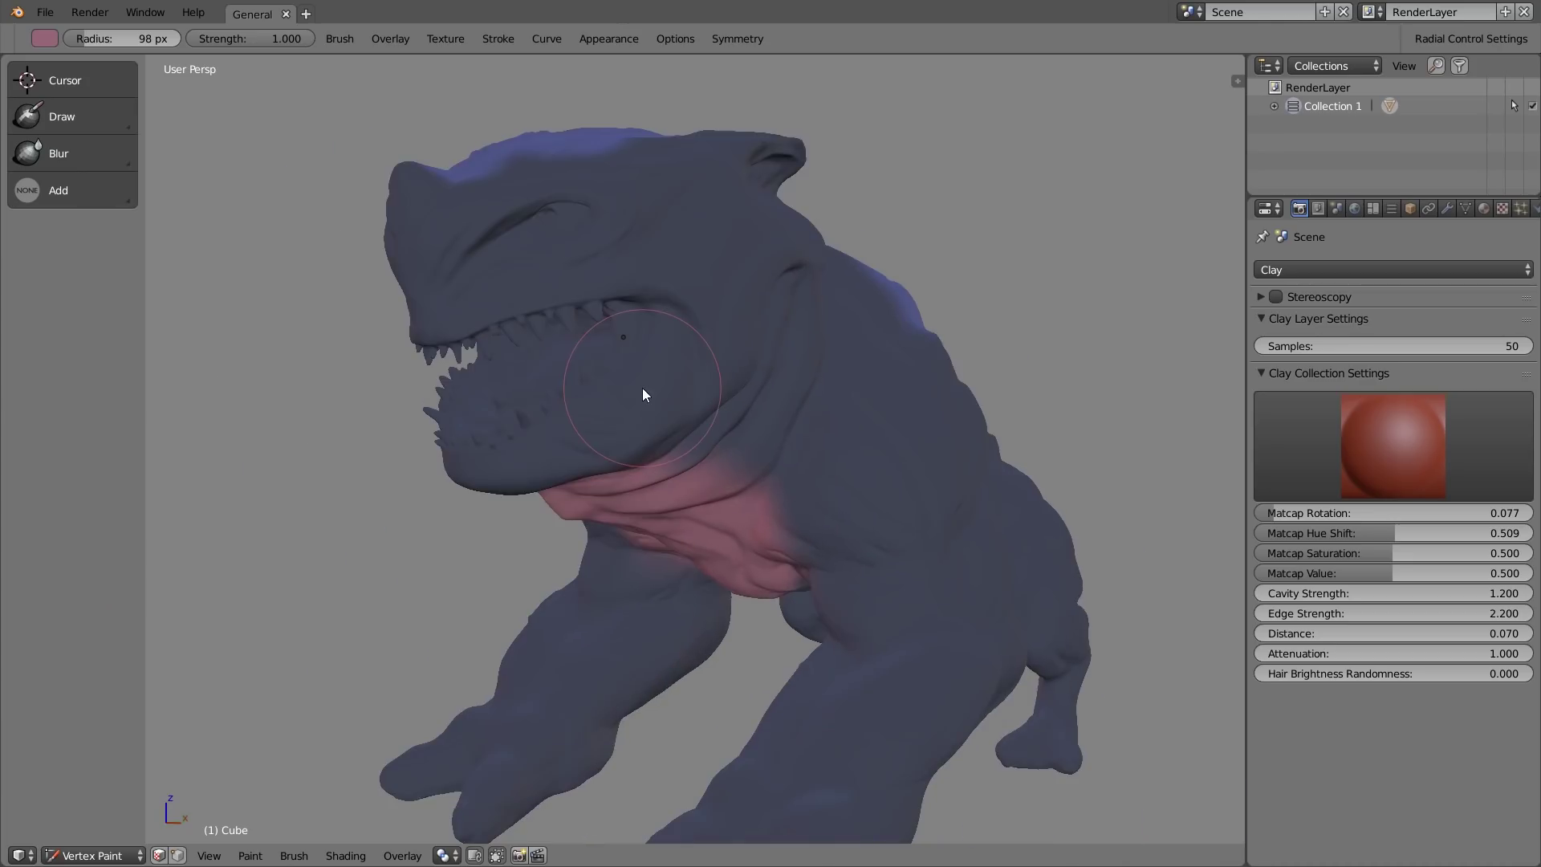
middle_drag(642, 388, 893, 387)
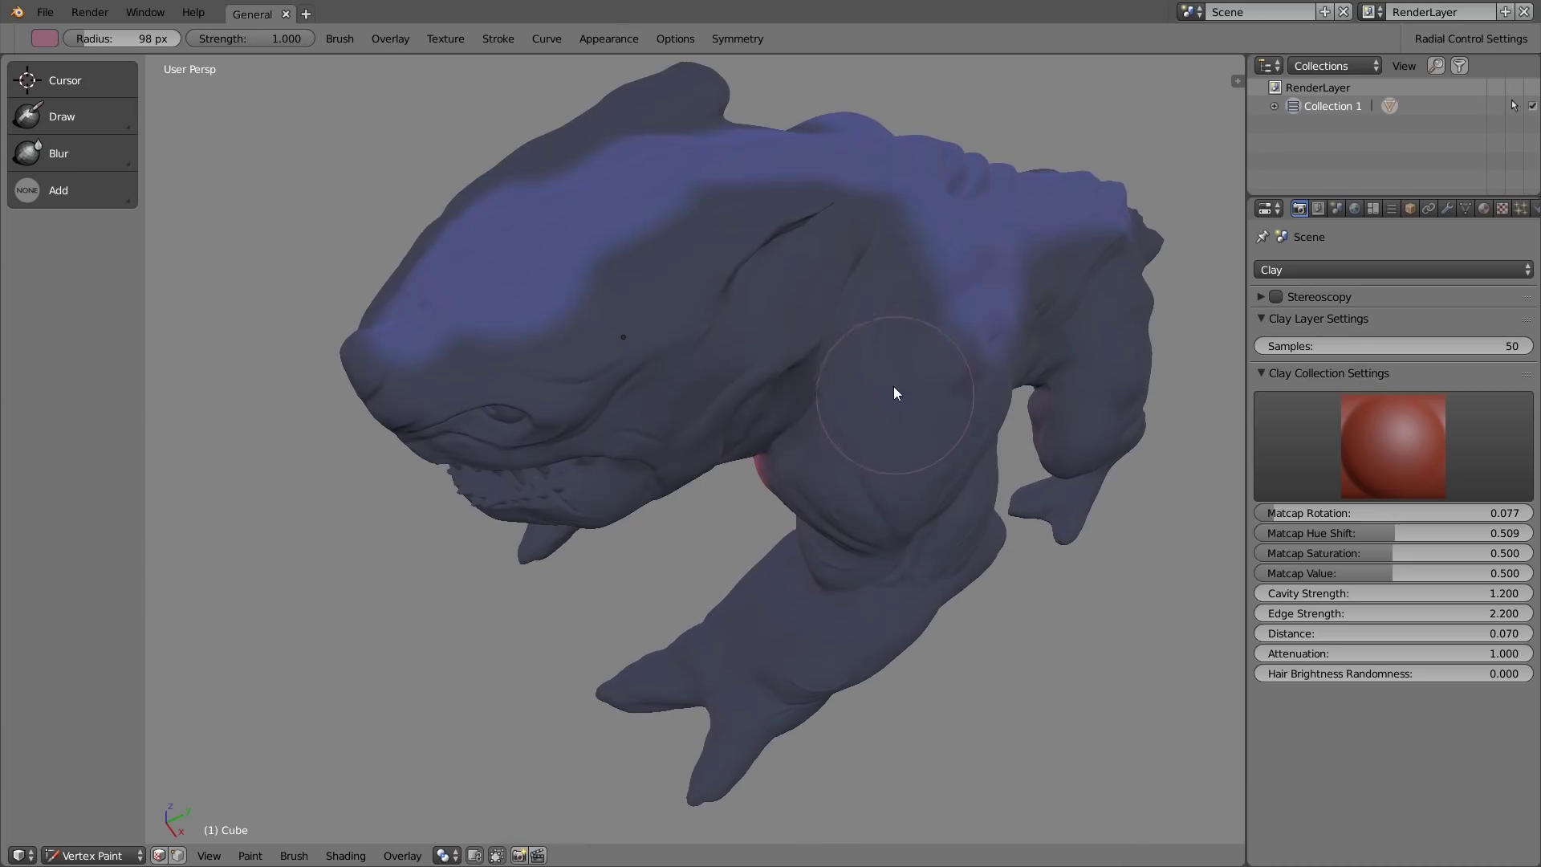
click(50, 114)
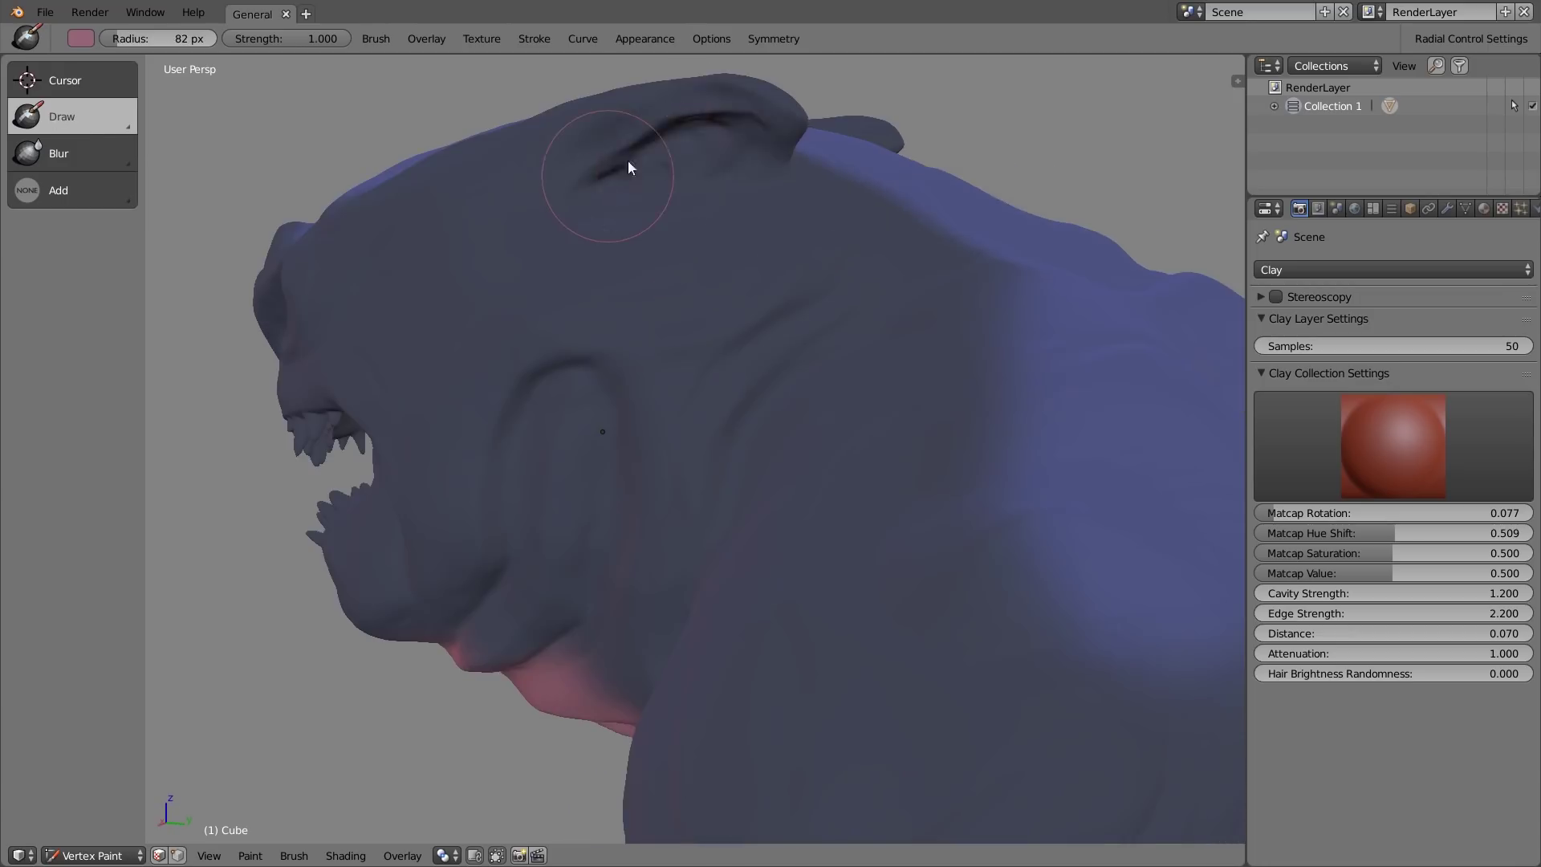
mouse_move(627, 160)
mouse_down()
mouse_move(745, 123)
mouse_move(649, 161)
mouse_up()
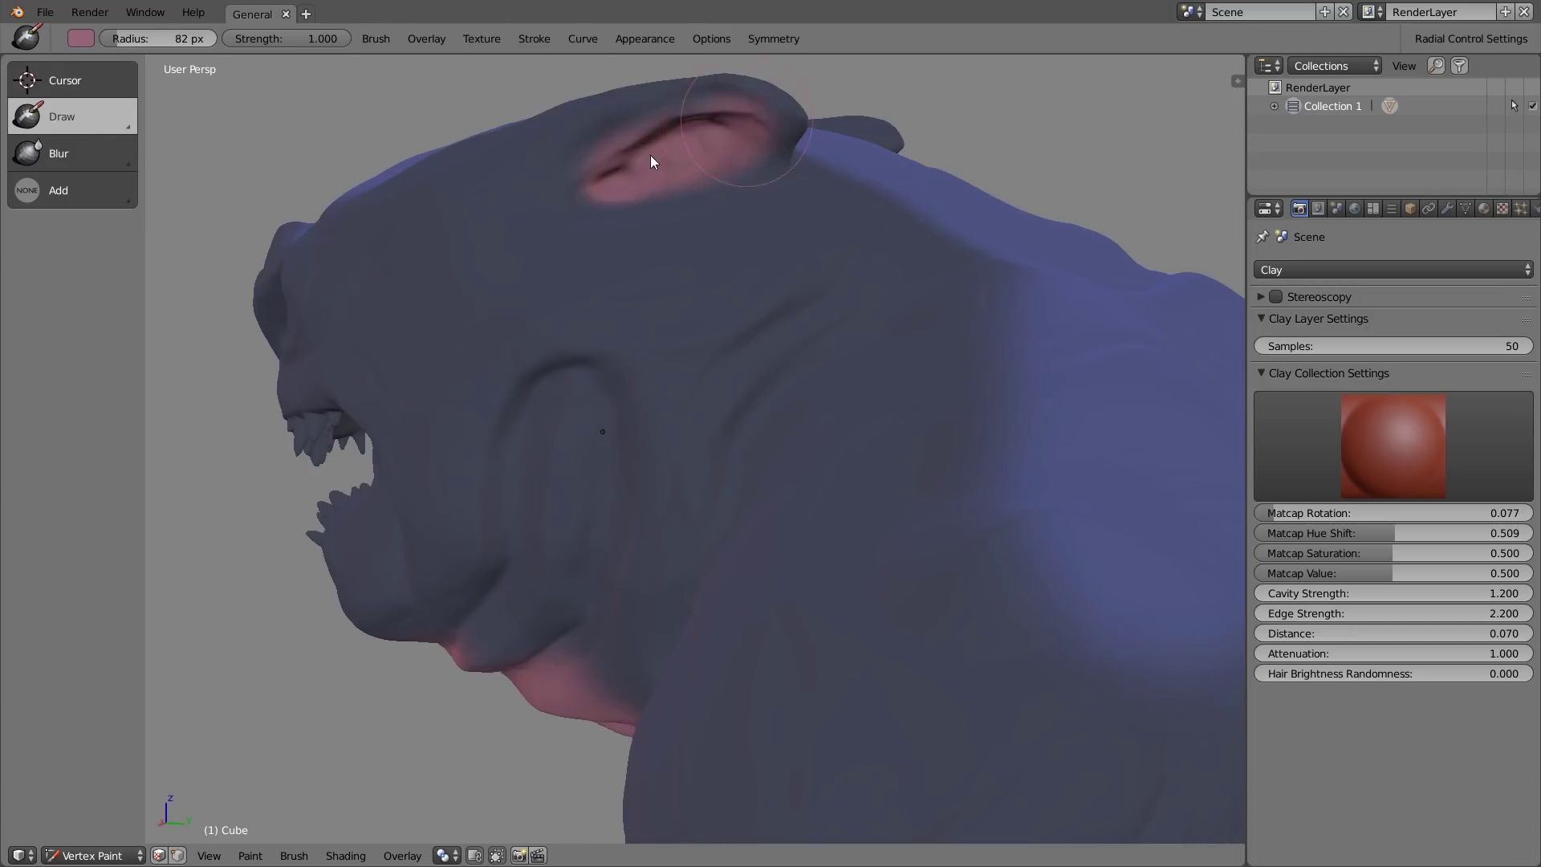
Step: Switch from the Blur brush to the Average brush, set its radius to 112 px, and stroke it over the painted creature
click(65, 156)
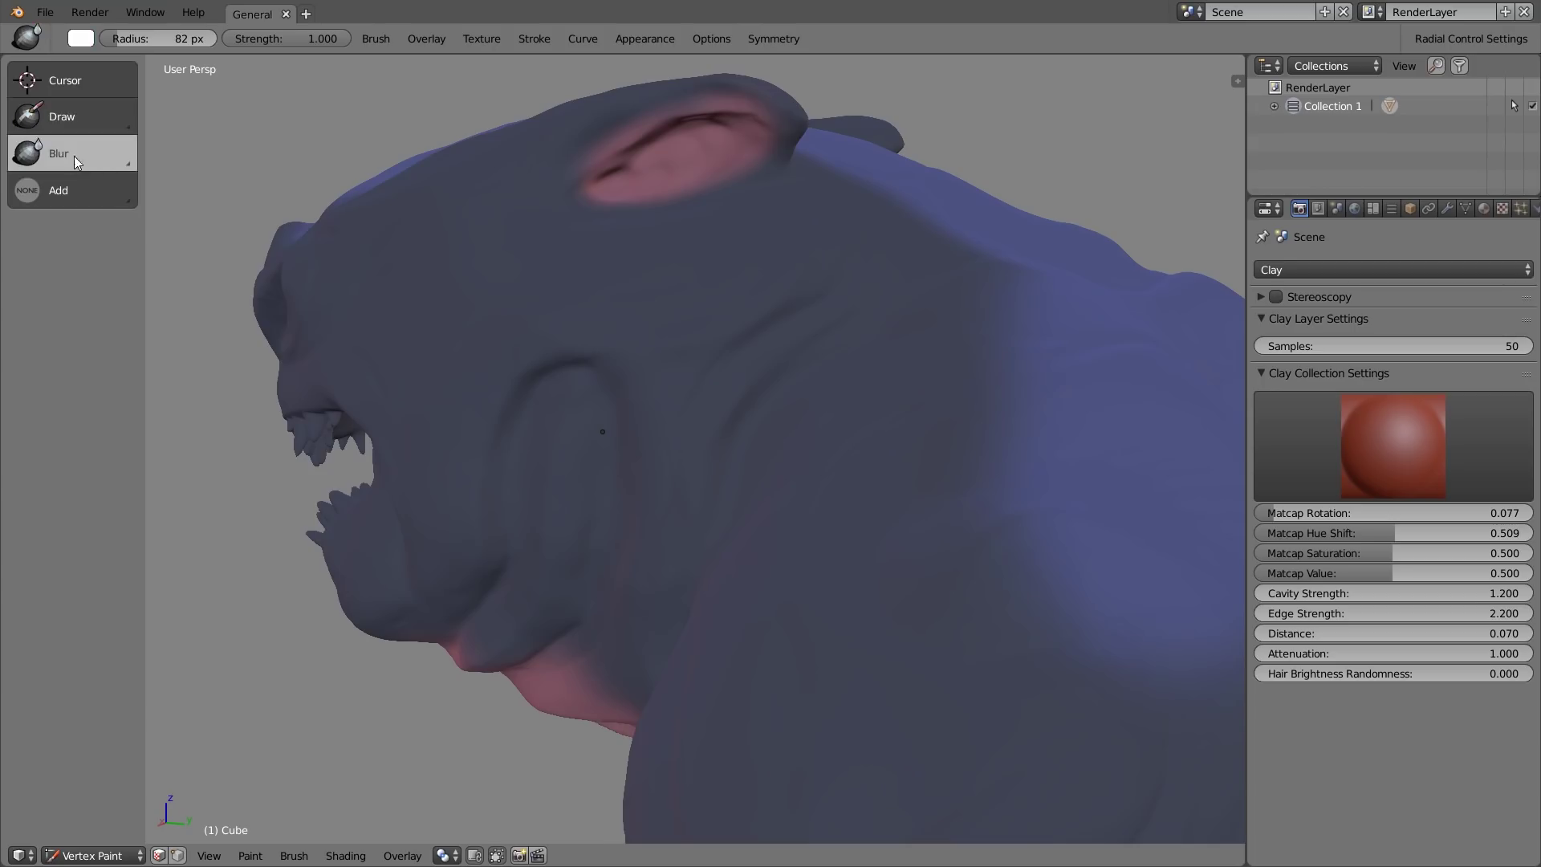
drag(108, 155, 60, 243)
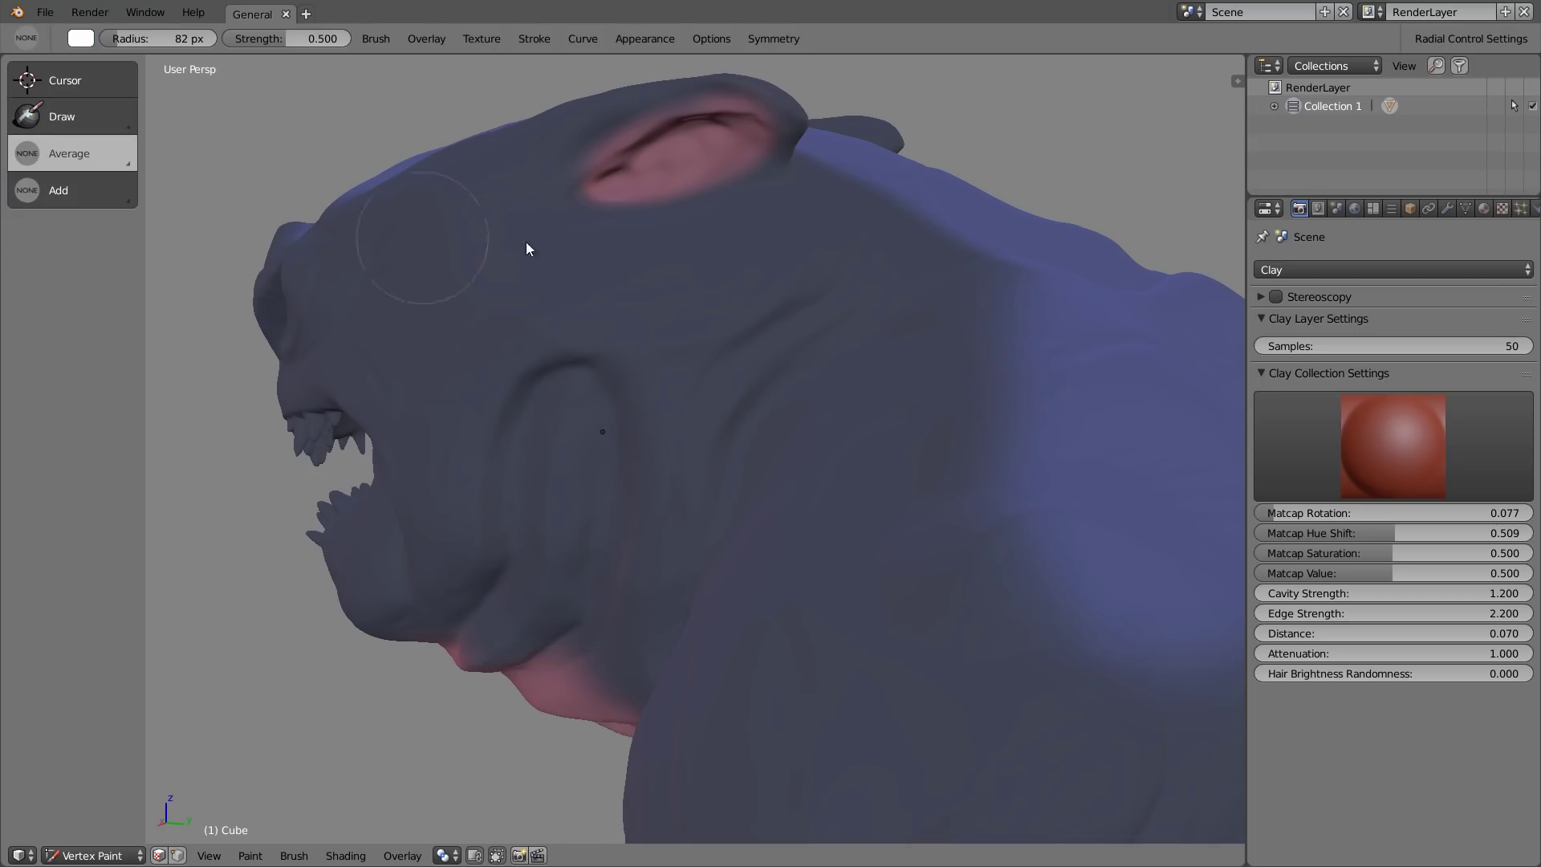
middle_drag(526, 248, 616, 302)
key(f)
click(640, 306)
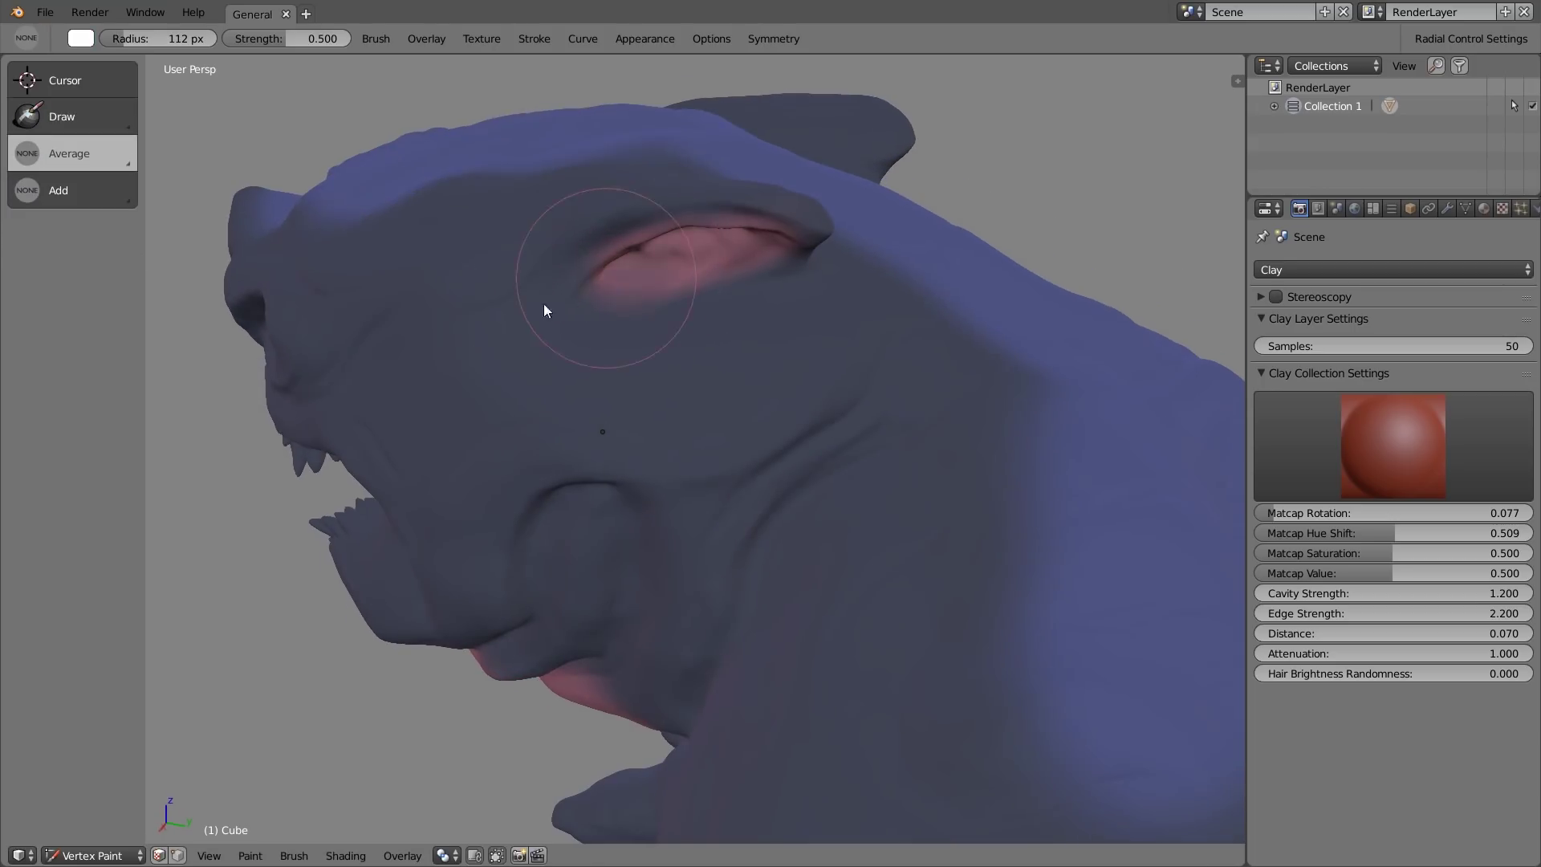
scroll(566, 313, down, 4)
mouse_move(596, 320)
middle_down()
mouse_move(788, 416)
mouse_move(749, 437)
middle_up()
mouse_move(750, 436)
mouse_down()
mouse_move(746, 416)
mouse_move(698, 443)
mouse_move(778, 288)
mouse_up()
mouse_move(698, 303)
middle_down()
mouse_move(664, 474)
mouse_move(657, 447)
mouse_move(787, 478)
mouse_move(877, 459)
mouse_move(747, 303)
mouse_move(758, 319)
mouse_move(711, 321)
middle_up()
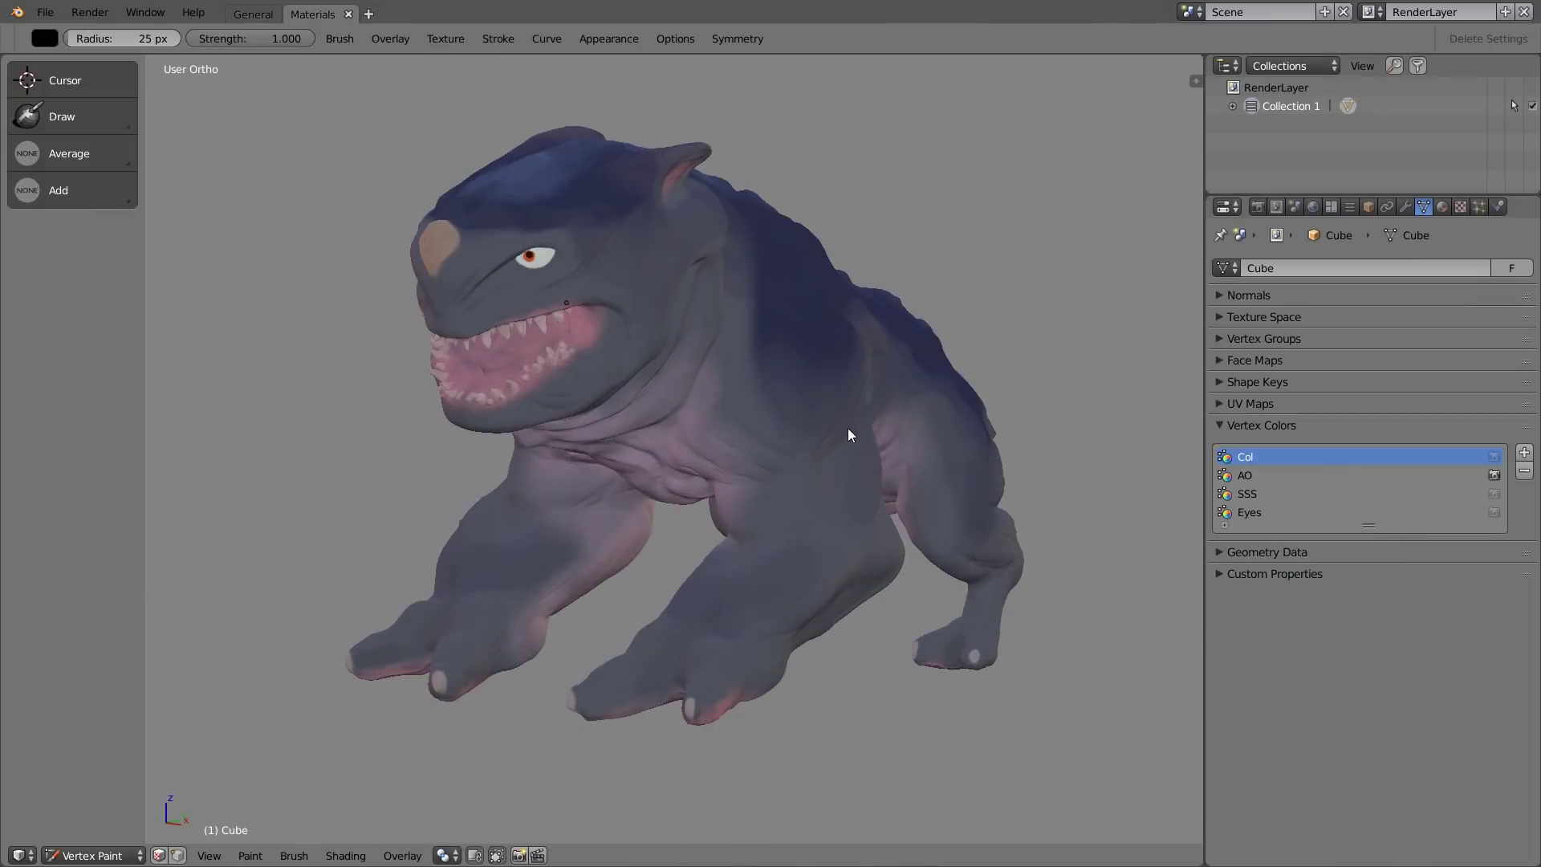
Step: Examine the finished colouring on the creature's flank, back, mouth interior, teeth and throat from several sides
mouse_move(624, 357)
middle_down()
mouse_move(735, 339)
mouse_move(721, 296)
mouse_move(522, 350)
mouse_move(743, 494)
middle_up()
scroll(910, 567, up, 3)
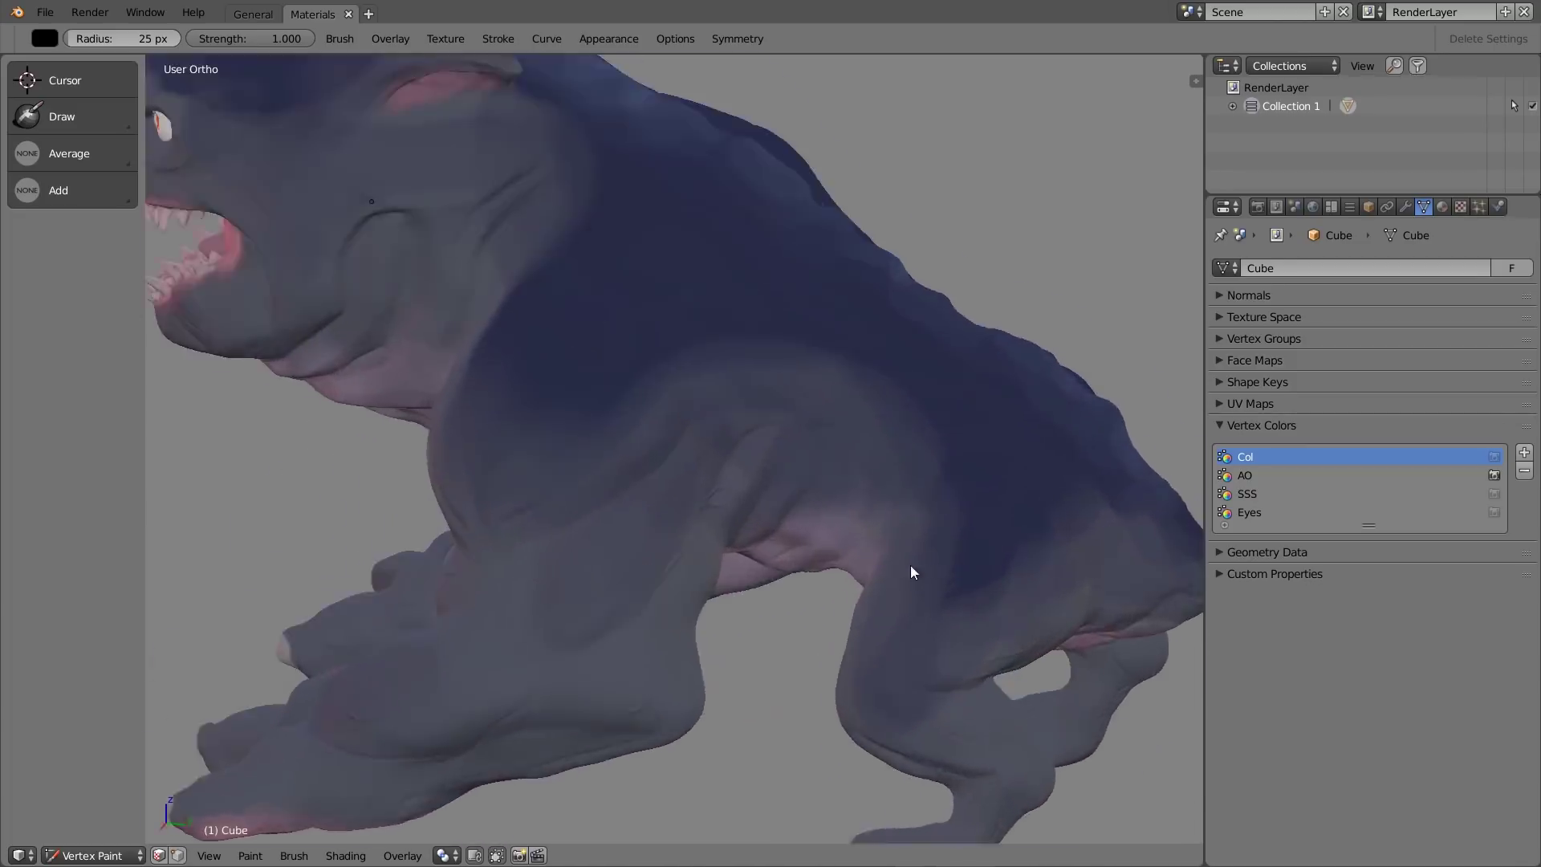
scroll(541, 494, down, 3)
middle_drag(876, 413, 706, 422)
mouse_move(476, 423)
middle_down()
mouse_move(743, 361)
mouse_move(929, 357)
mouse_move(687, 378)
mouse_move(774, 289)
mouse_move(818, 316)
mouse_move(773, 368)
mouse_move(651, 379)
mouse_move(729, 386)
middle_up()
scroll(457, 276, up, 2)
middle_drag(669, 278, 479, 369)
scroll(479, 401, up, 5)
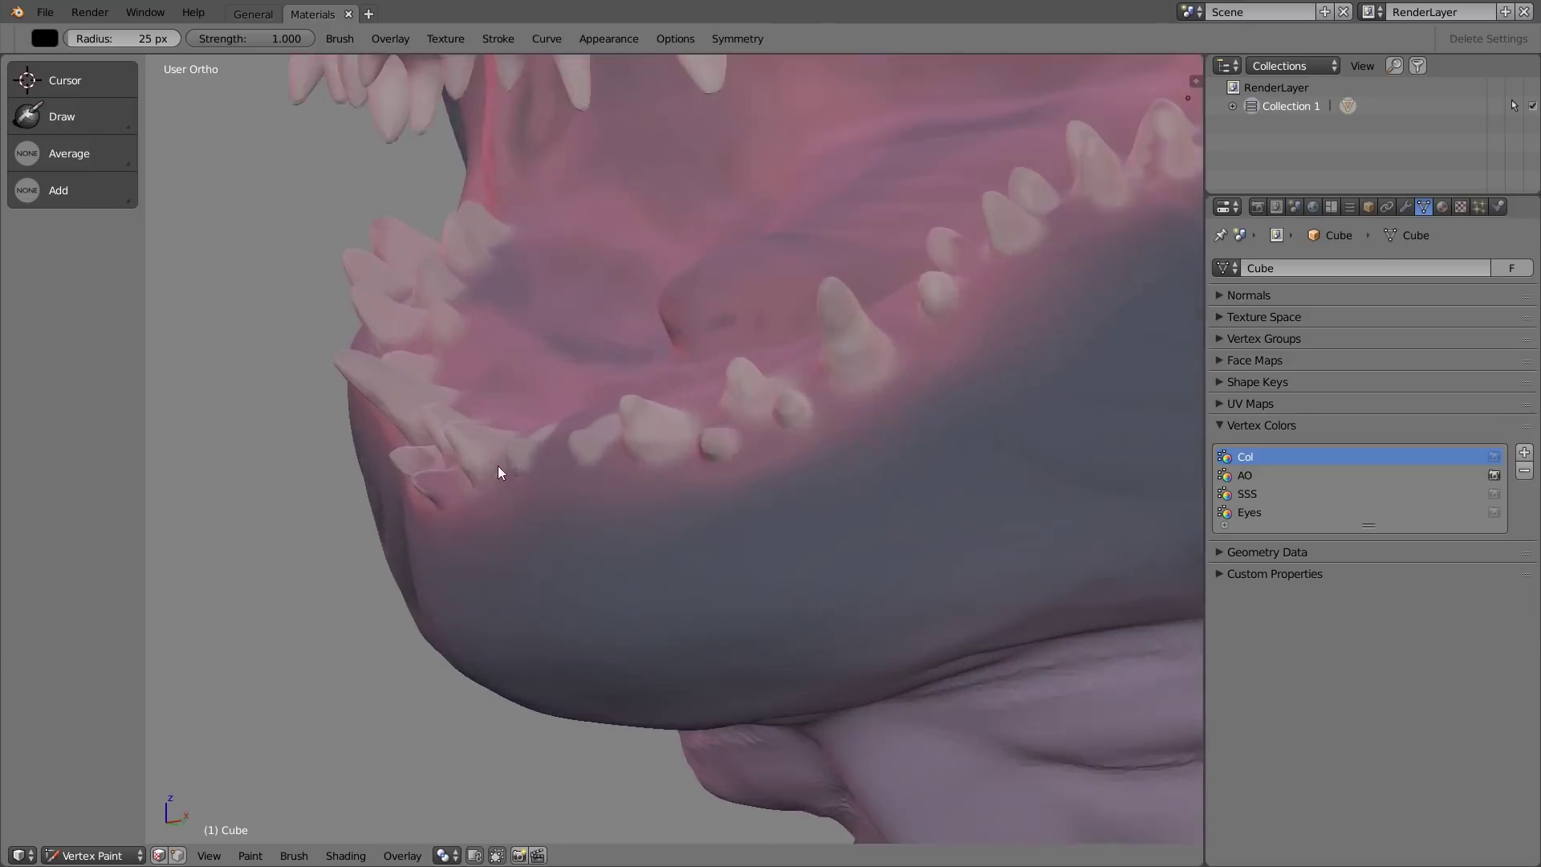
scroll(445, 443, down, 3)
middle_drag(445, 443, 565, 469)
scroll(889, 424, up, 1)
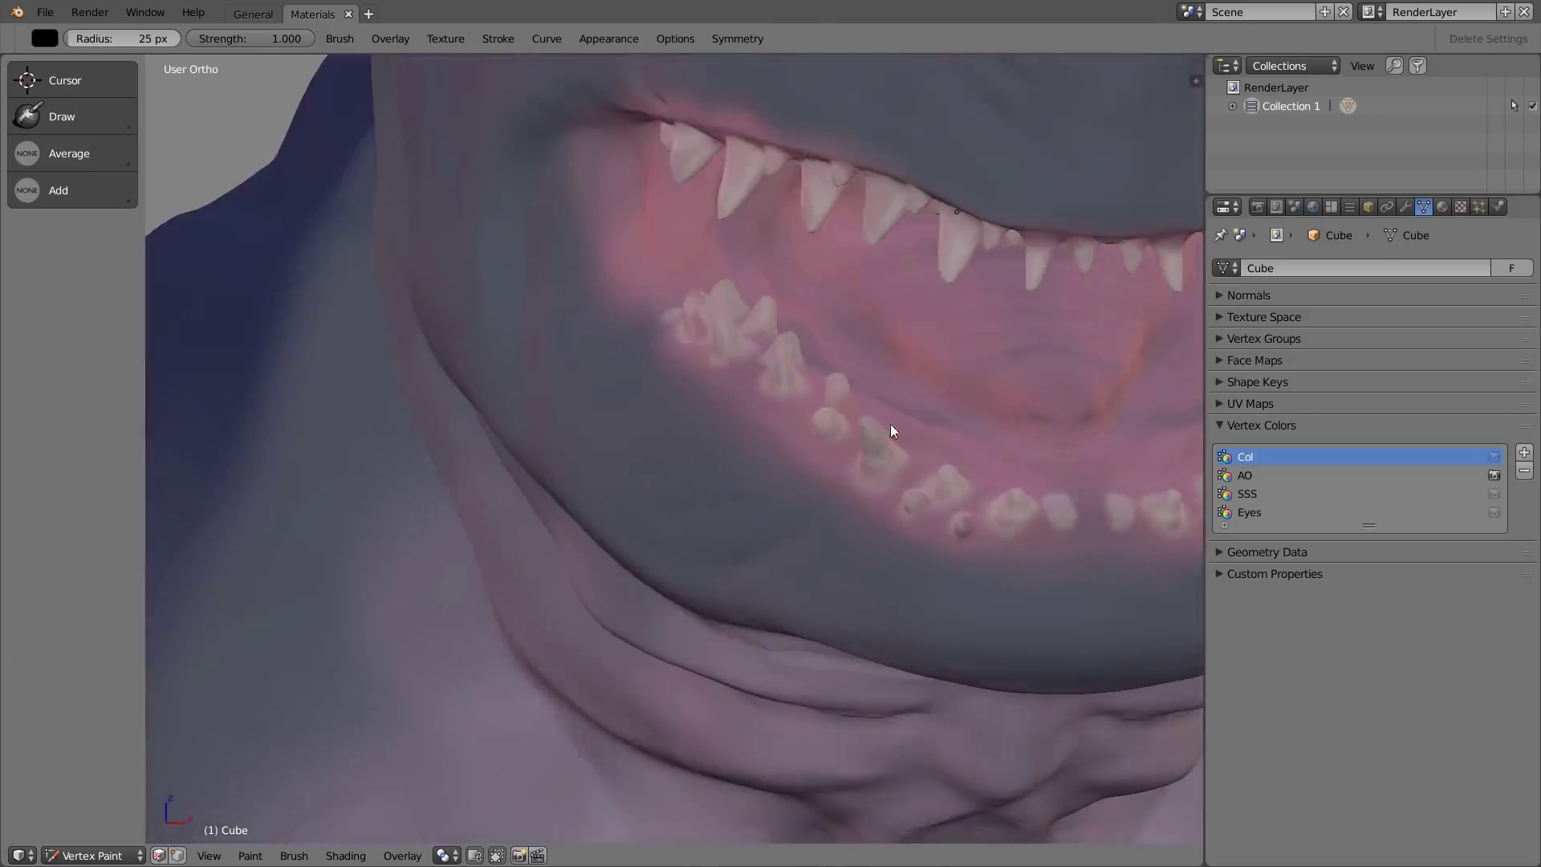
scroll(993, 396, down, 4)
middle_drag(994, 397, 850, 343)
scroll(849, 340, down, 5)
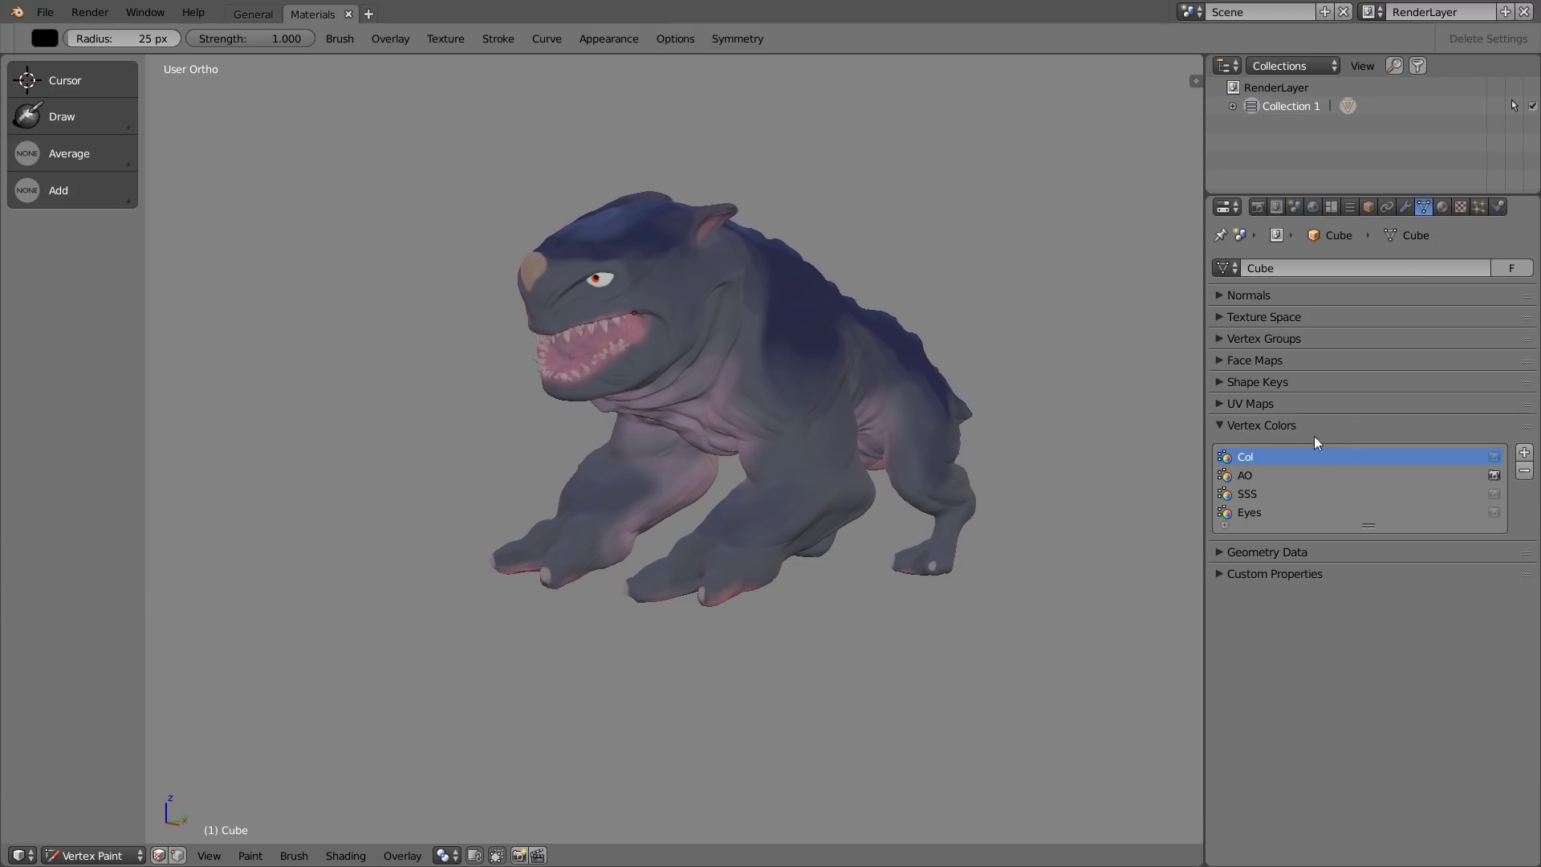
Step: Make Col the vertex colour layer used for rendering, and select the AO layer for painting
click(1493, 455)
scroll(735, 300, up, 1)
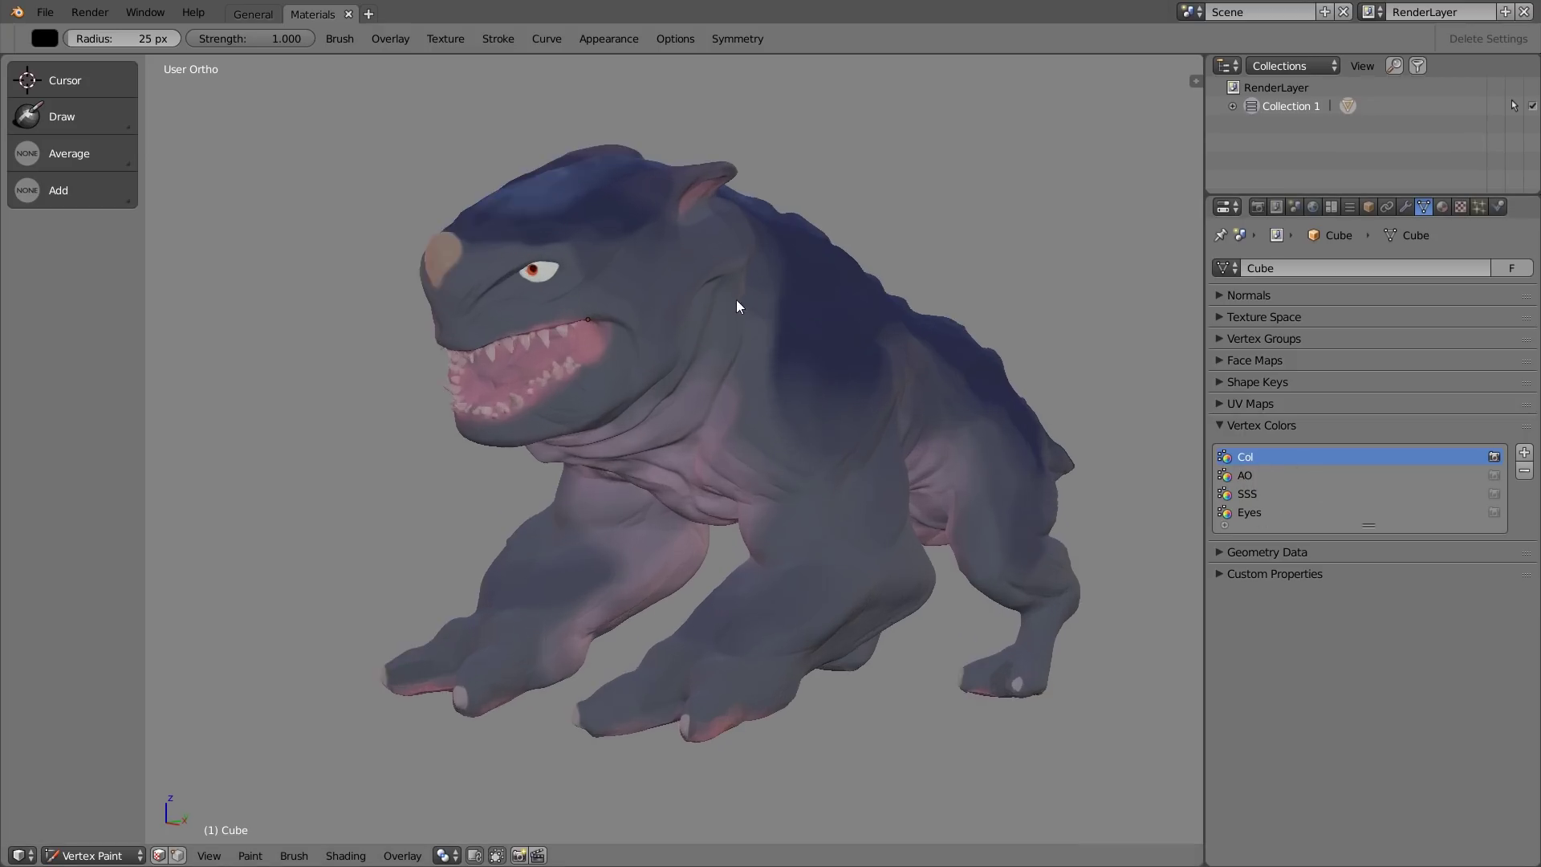
click(1261, 475)
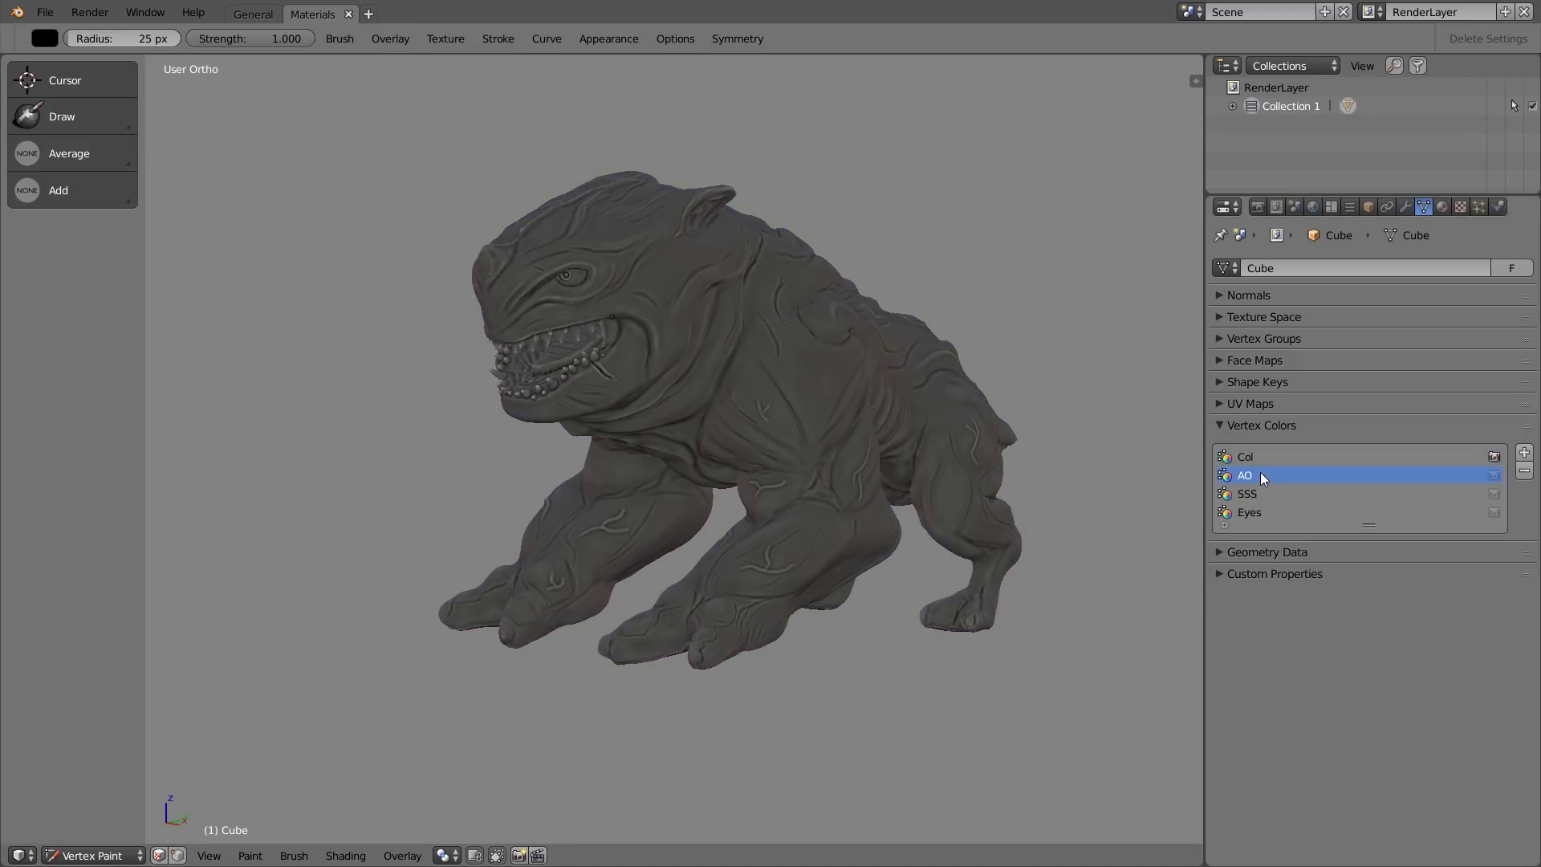
middle_drag(893, 411, 791, 454)
Step: Set the paint colour to white and fill the whole AO layer with it using Set Vertex Colors
click(44, 38)
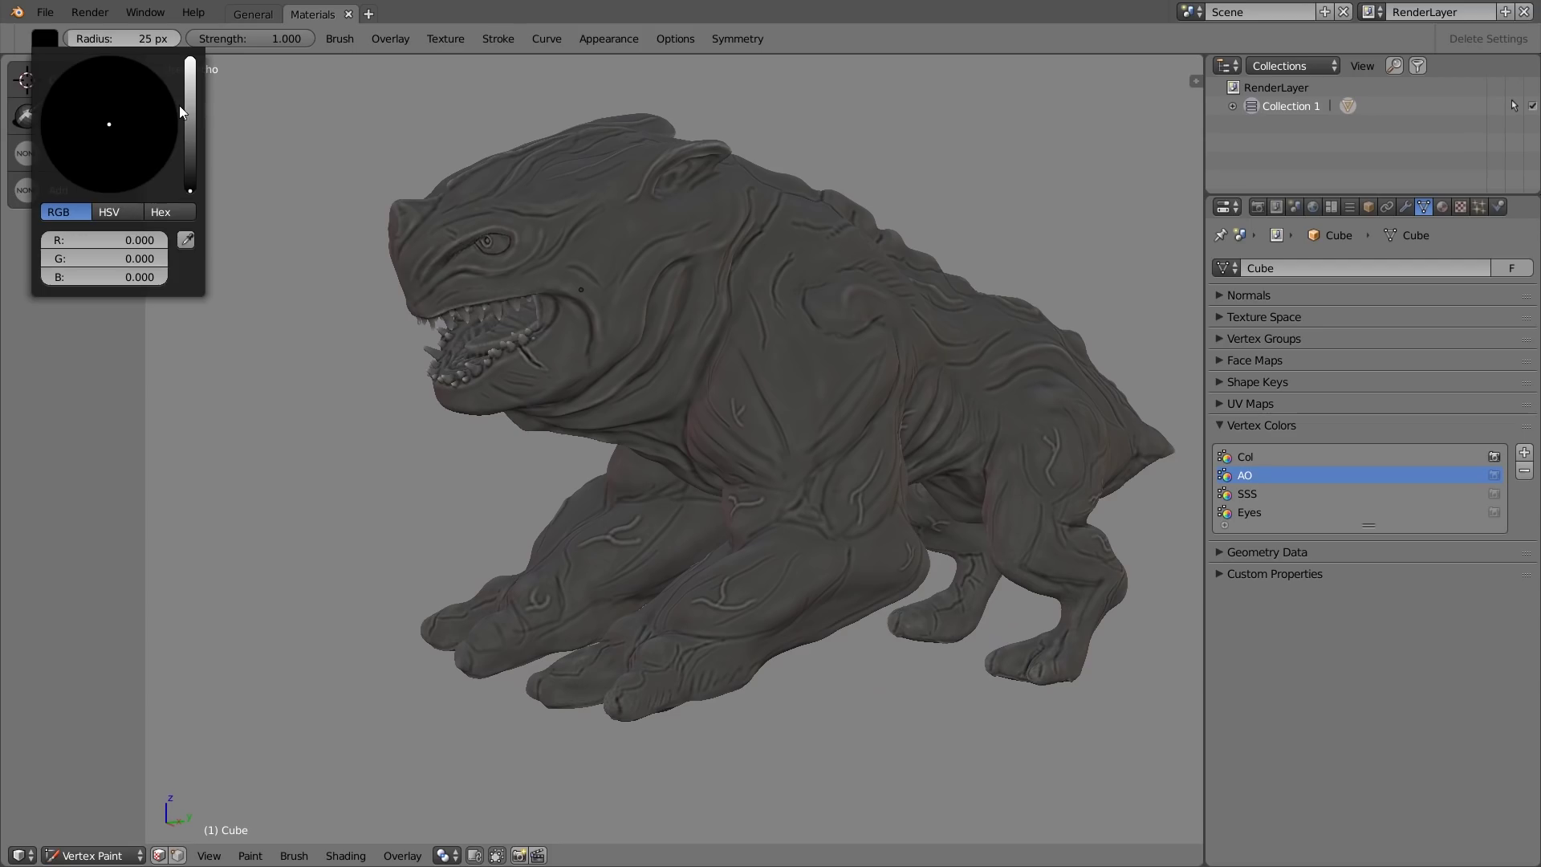
drag(191, 109, 195, 44)
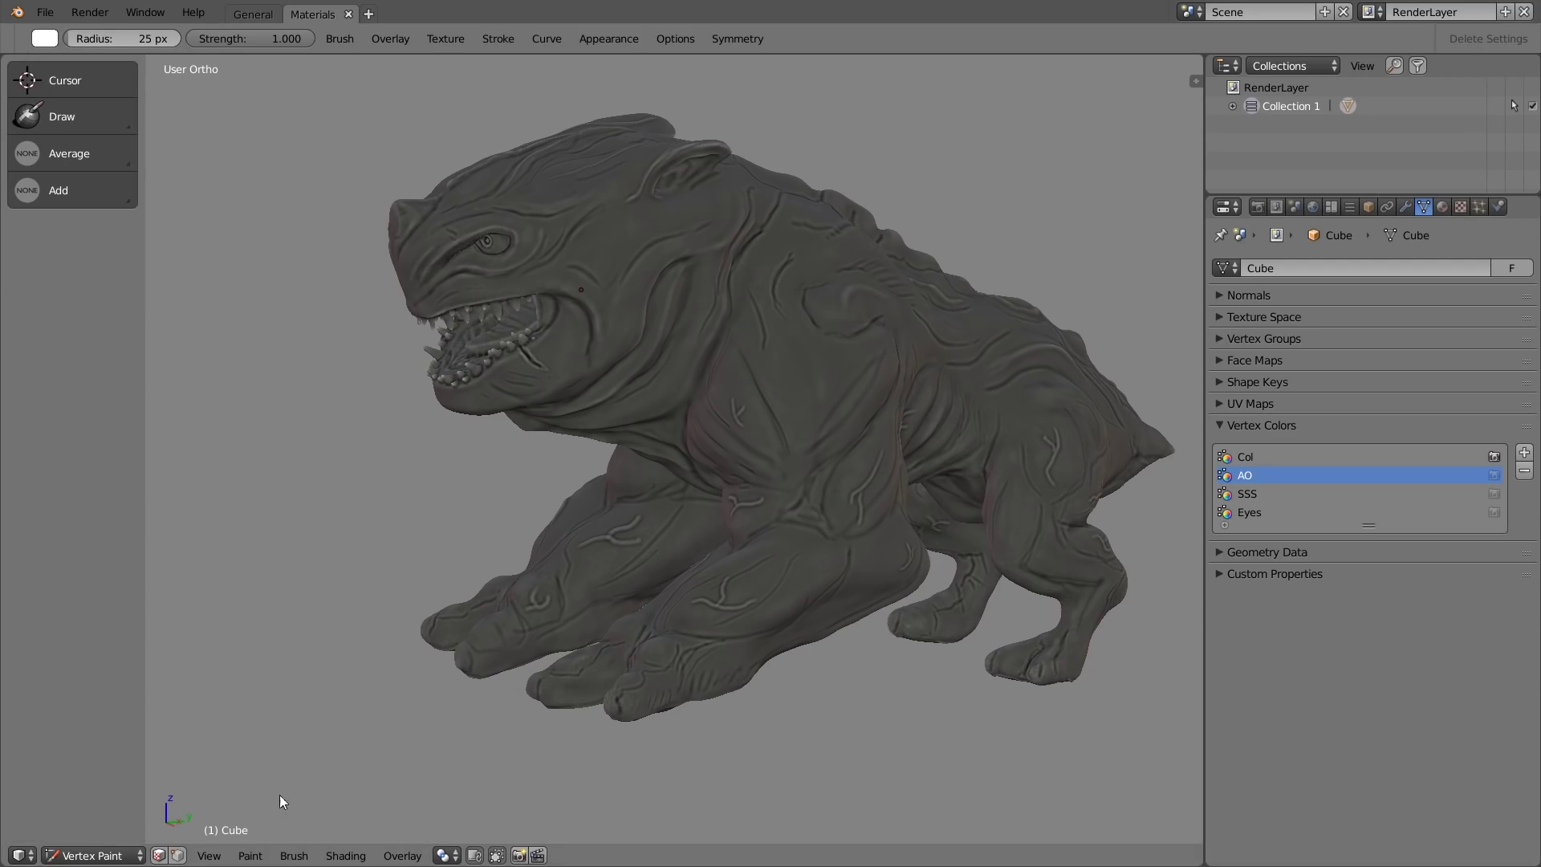
click(259, 856)
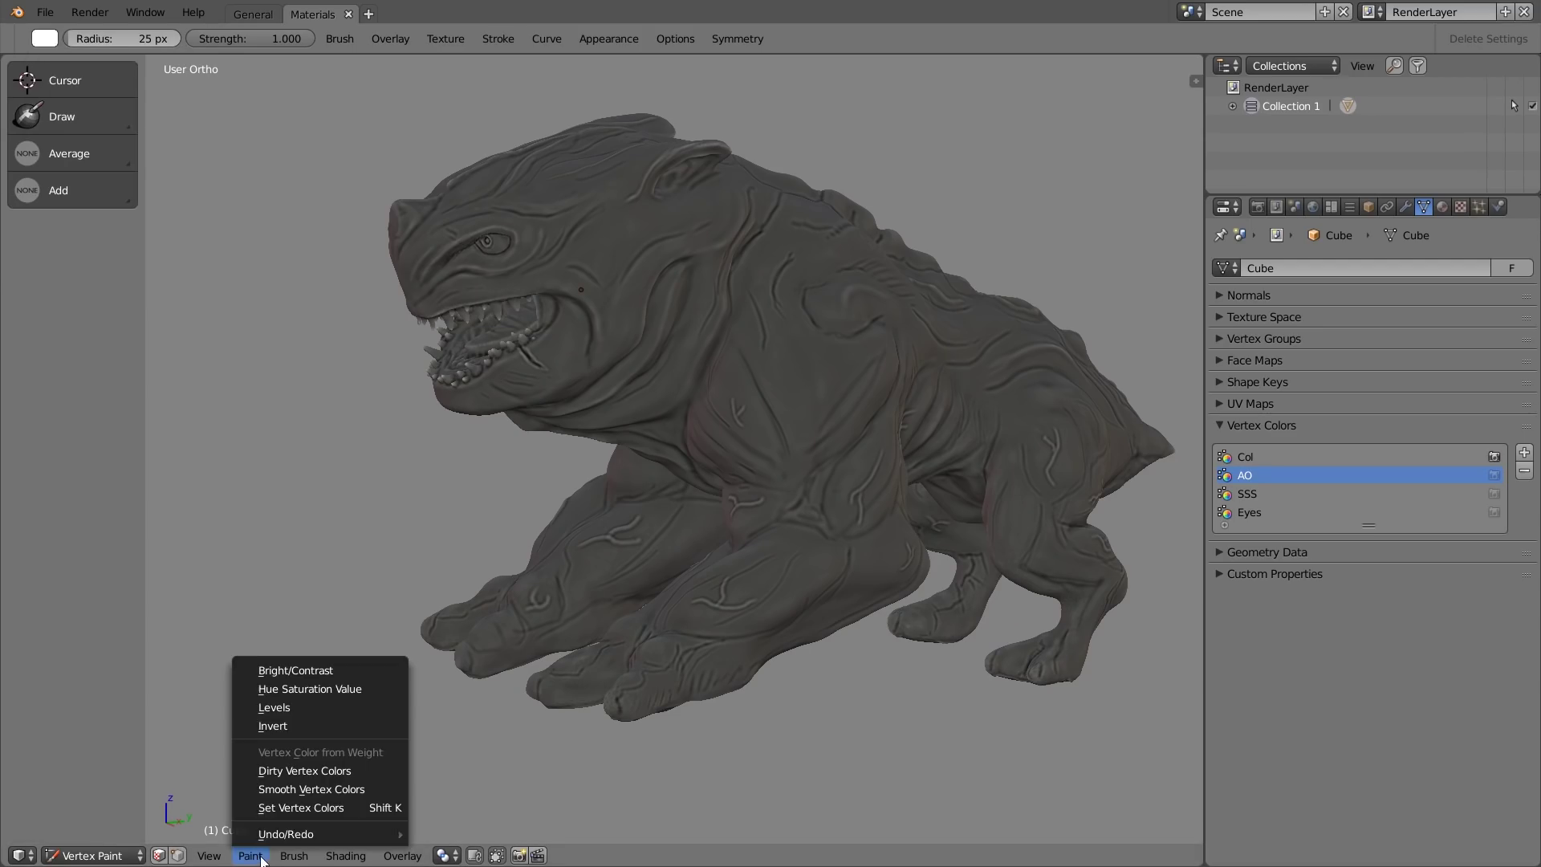
click(346, 807)
middle_drag(637, 404, 581, 459)
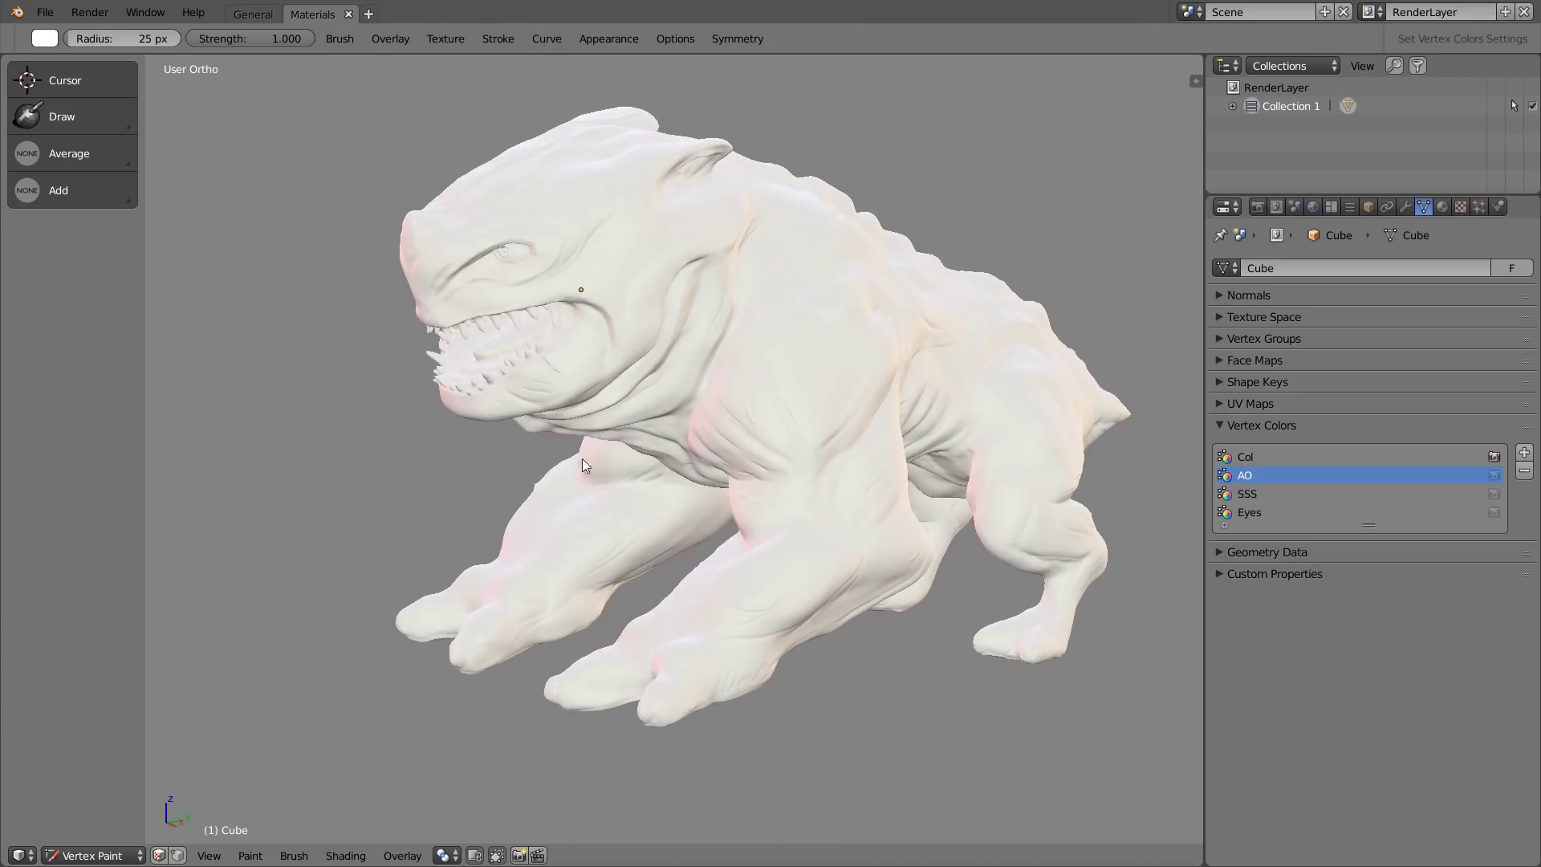
Step: Apply Dirty Vertex Colors to the AO layer and check the shading in the creature's creases, mouth and forelegs
click(258, 855)
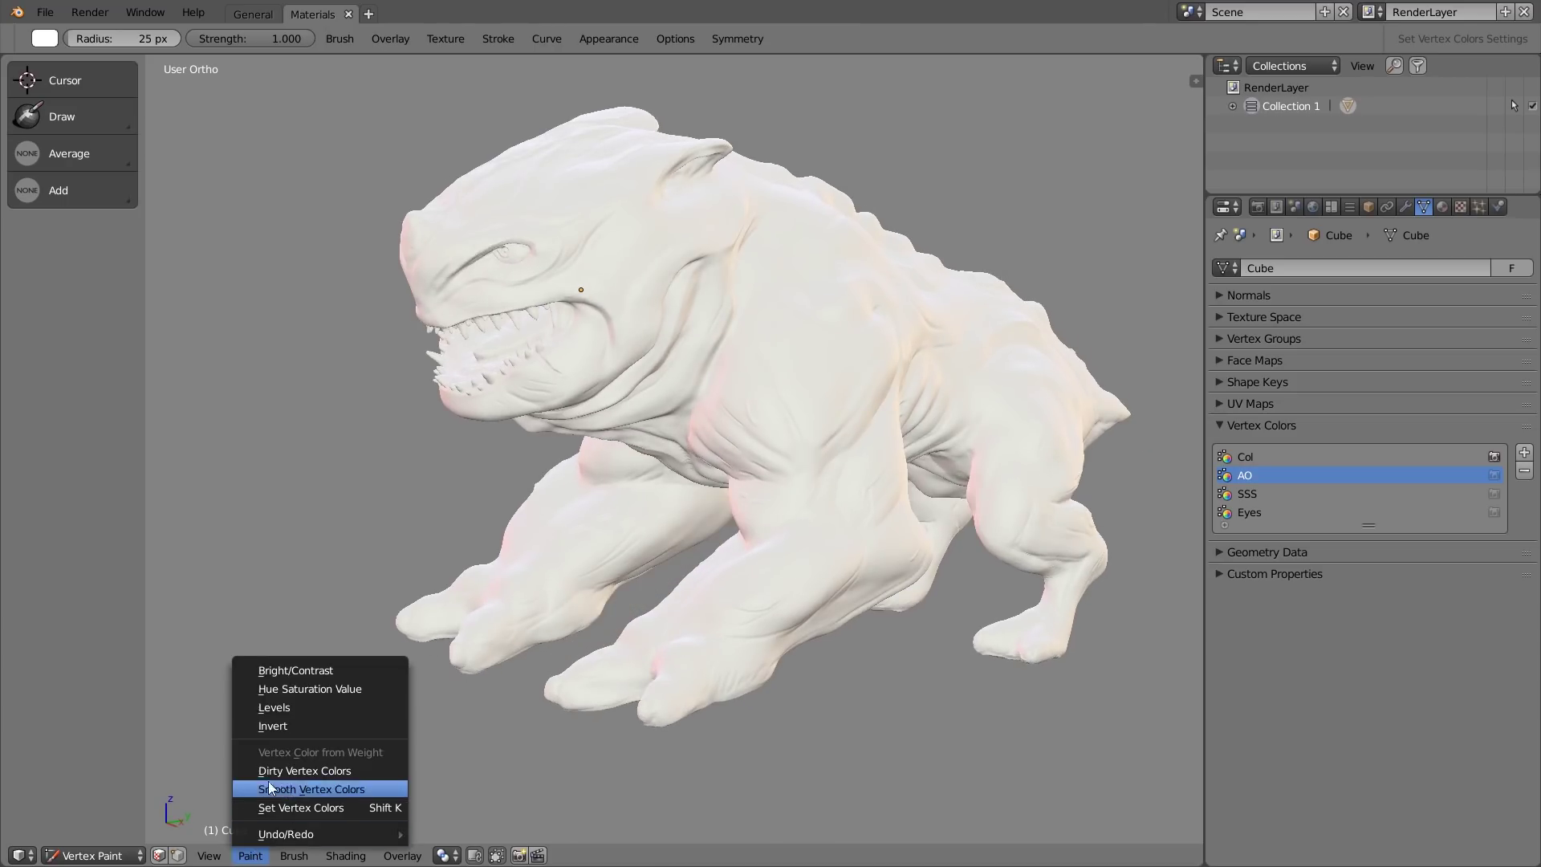
click(310, 772)
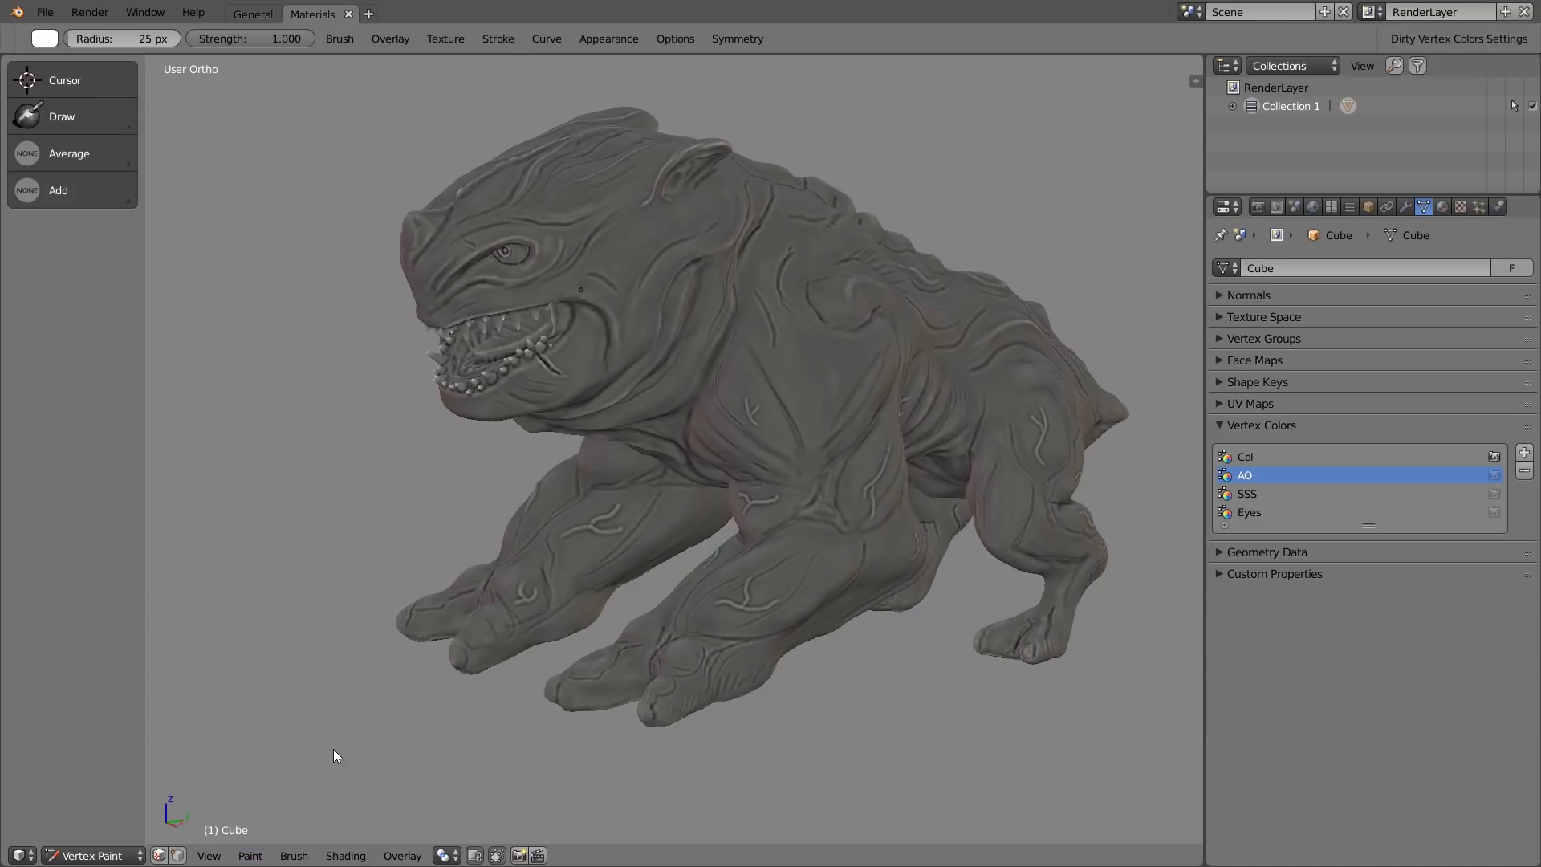
mouse_move(960, 414)
middle_down()
mouse_move(807, 411)
mouse_move(904, 347)
mouse_move(1074, 350)
mouse_move(979, 419)
middle_up()
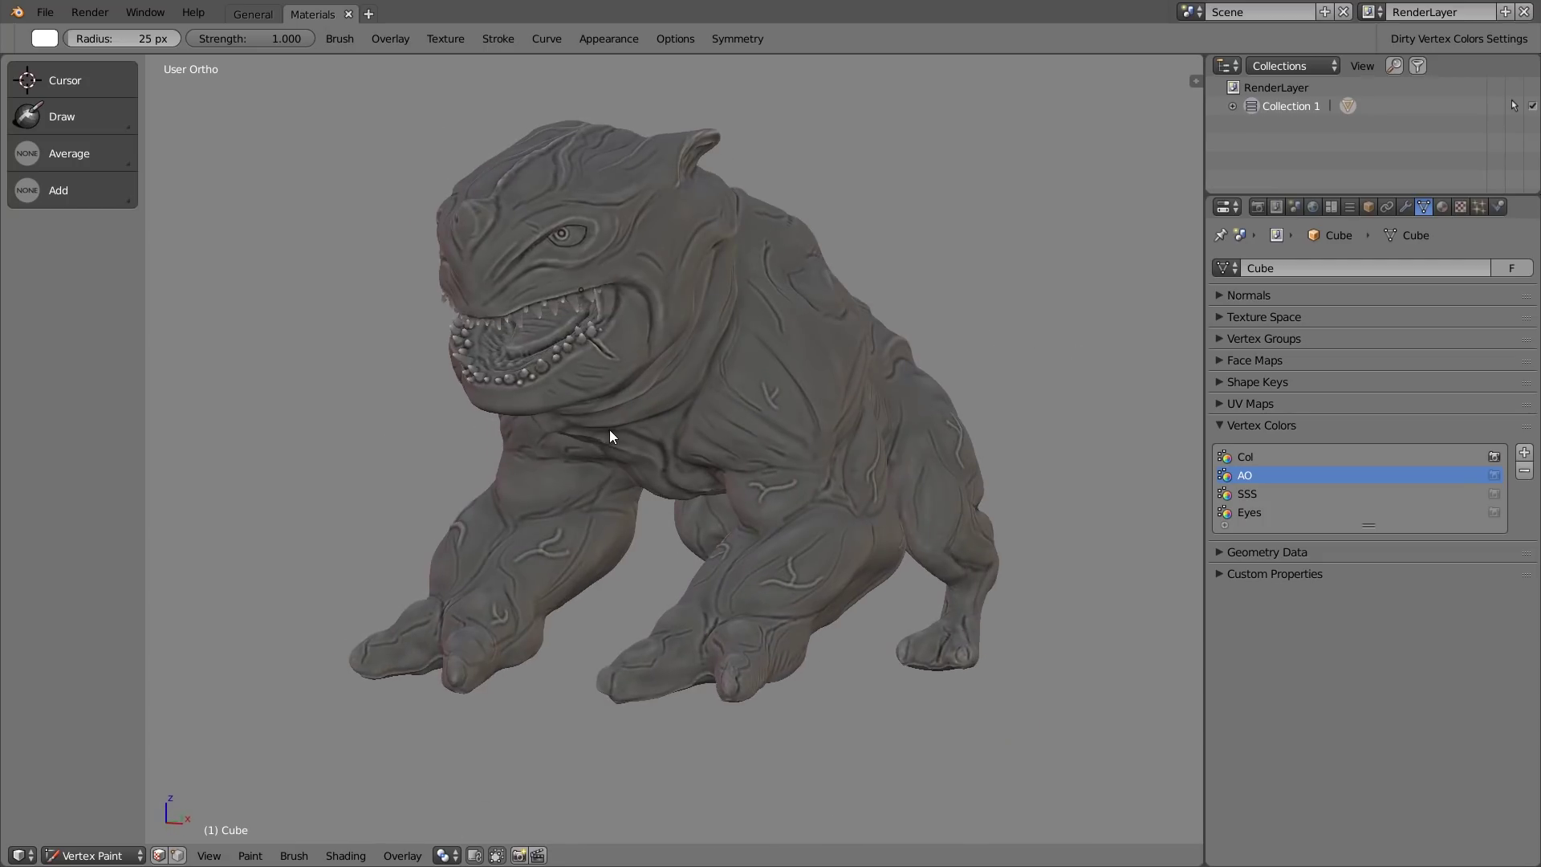
scroll(609, 430, up, 4)
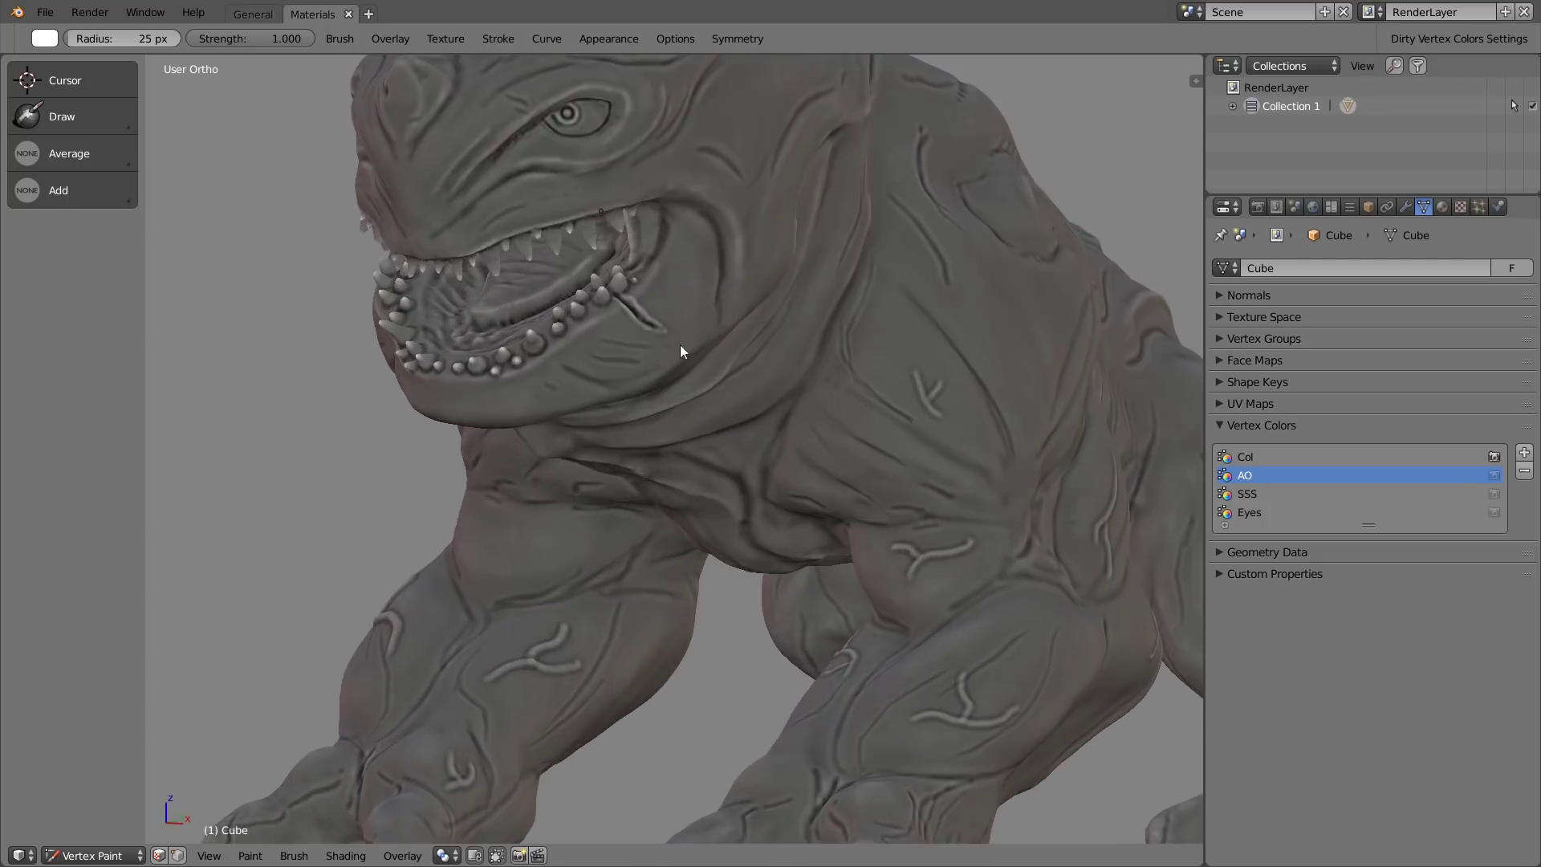
middle_drag(794, 341, 736, 361)
scroll(736, 361, down, 2)
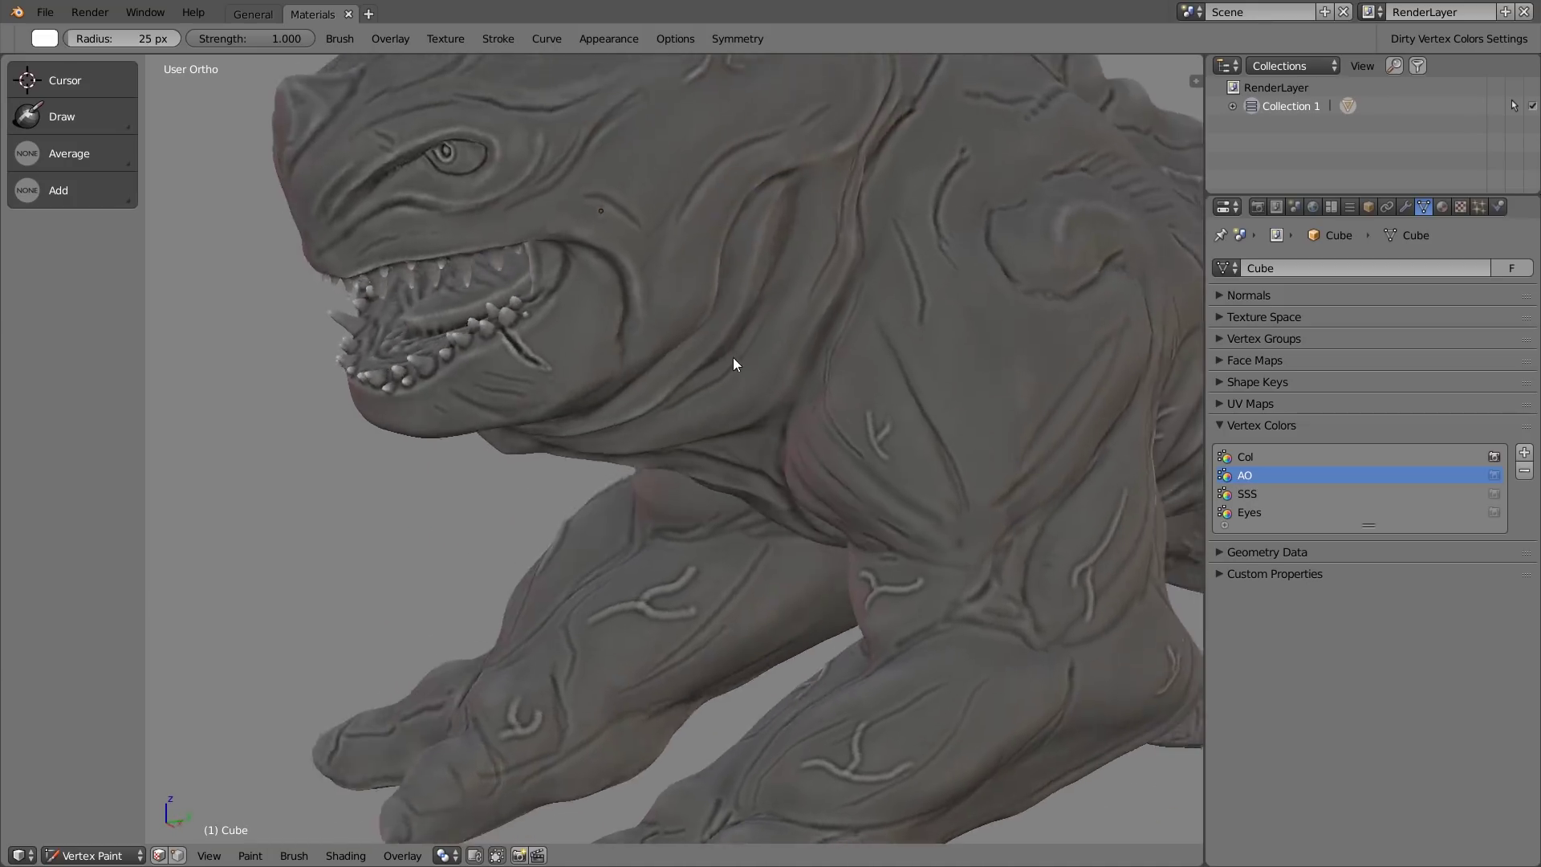
Step: Show the Col layer briefly, switch to the SSS layer, and examine its painted mask on the head, paws and back
click(1263, 457)
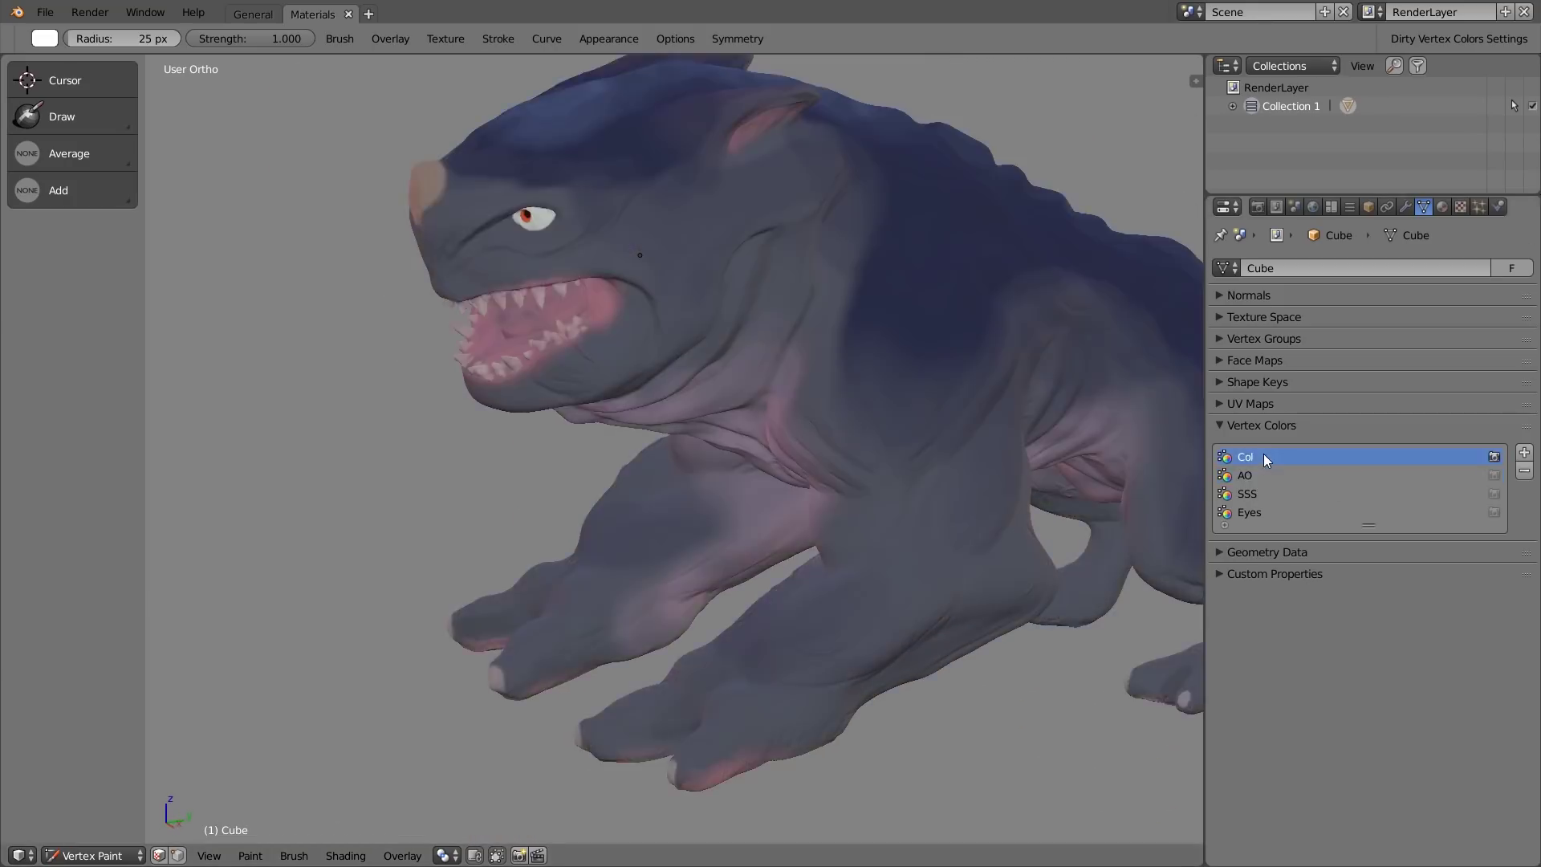
click(1236, 495)
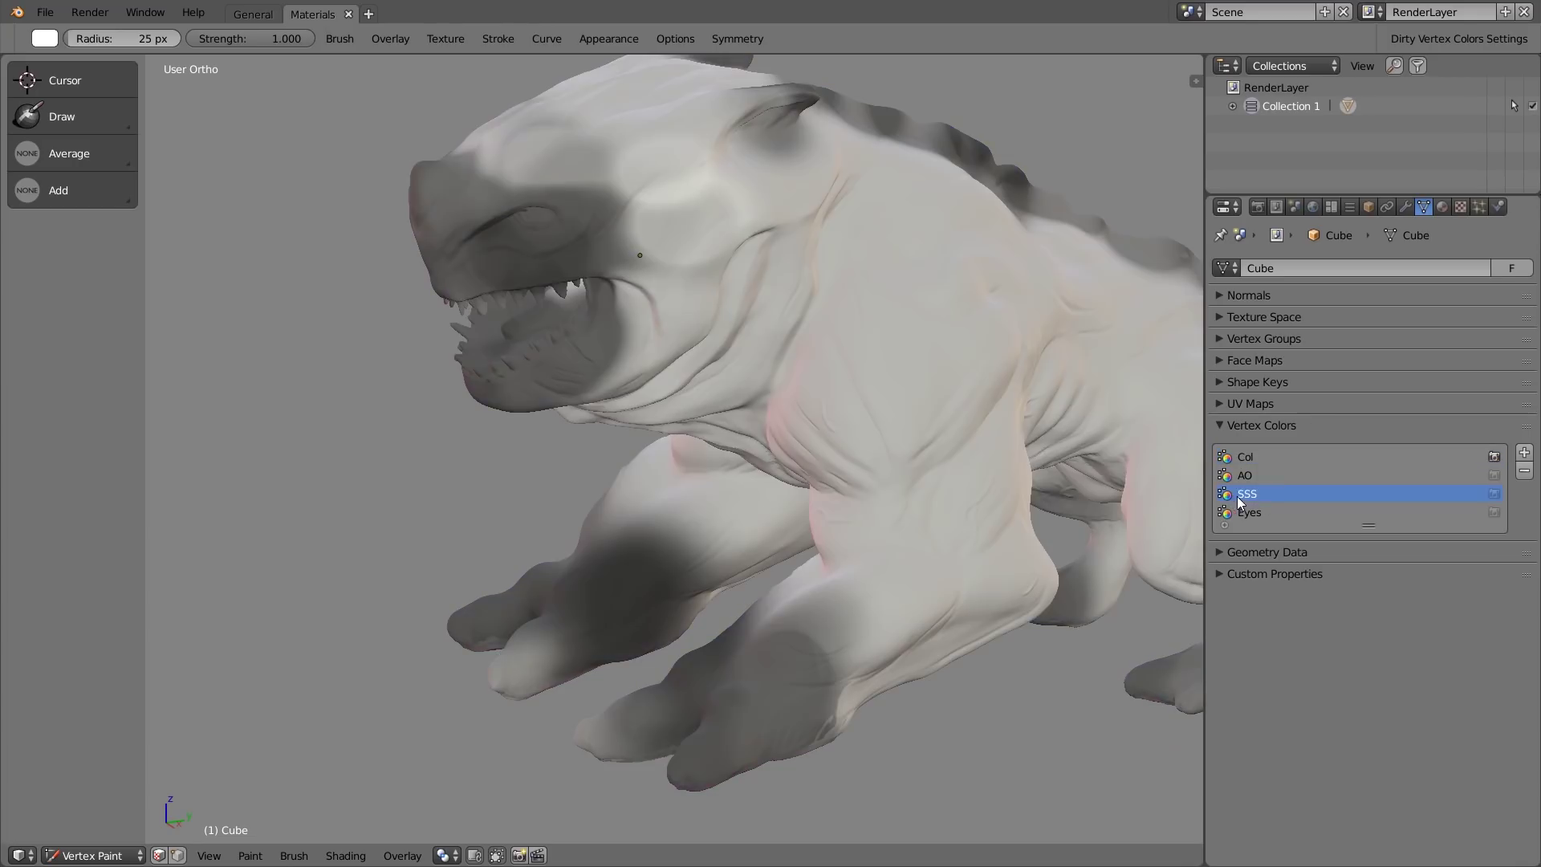
scroll(930, 422, down, 5)
middle_drag(931, 422, 1013, 427)
scroll(743, 383, up, 3)
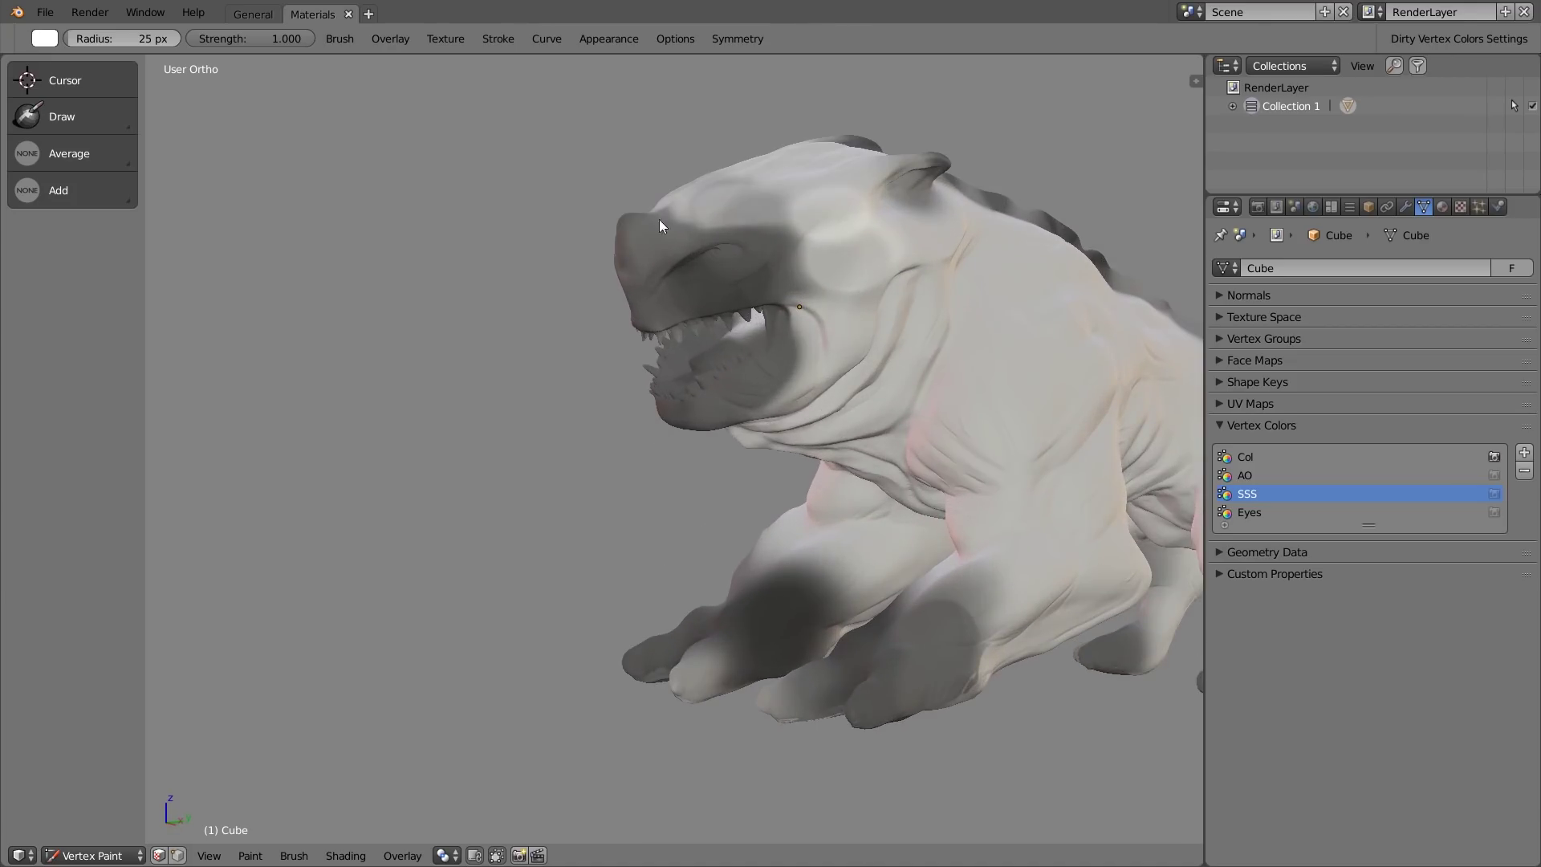
mouse_move(948, 272)
middle_down()
mouse_move(870, 273)
mouse_move(907, 248)
mouse_move(943, 263)
mouse_move(939, 287)
middle_up()
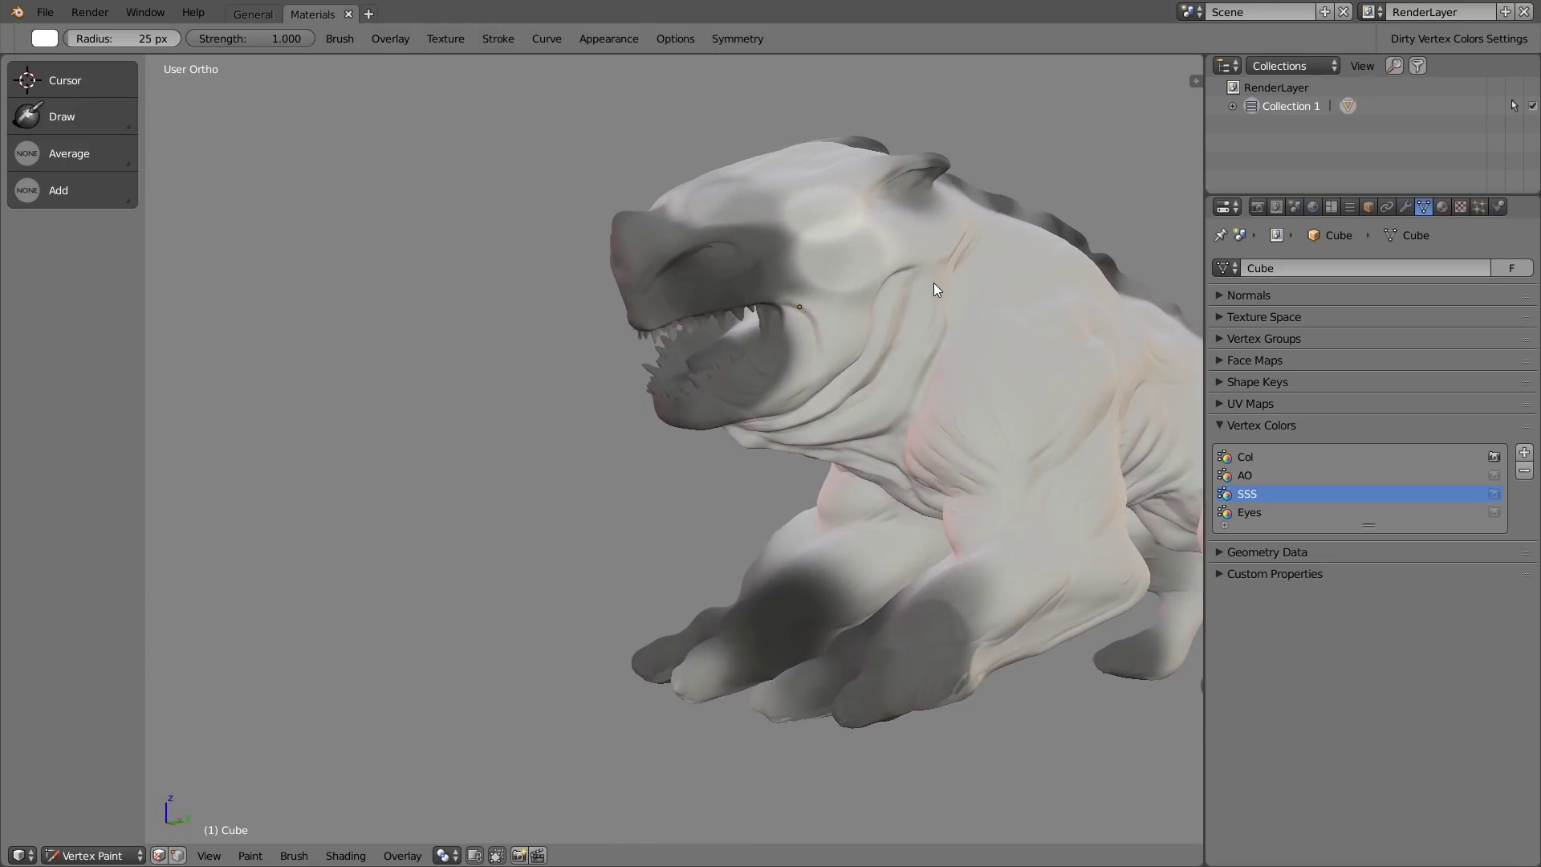
scroll(931, 289, down, 3)
middle_drag(926, 321, 1101, 403)
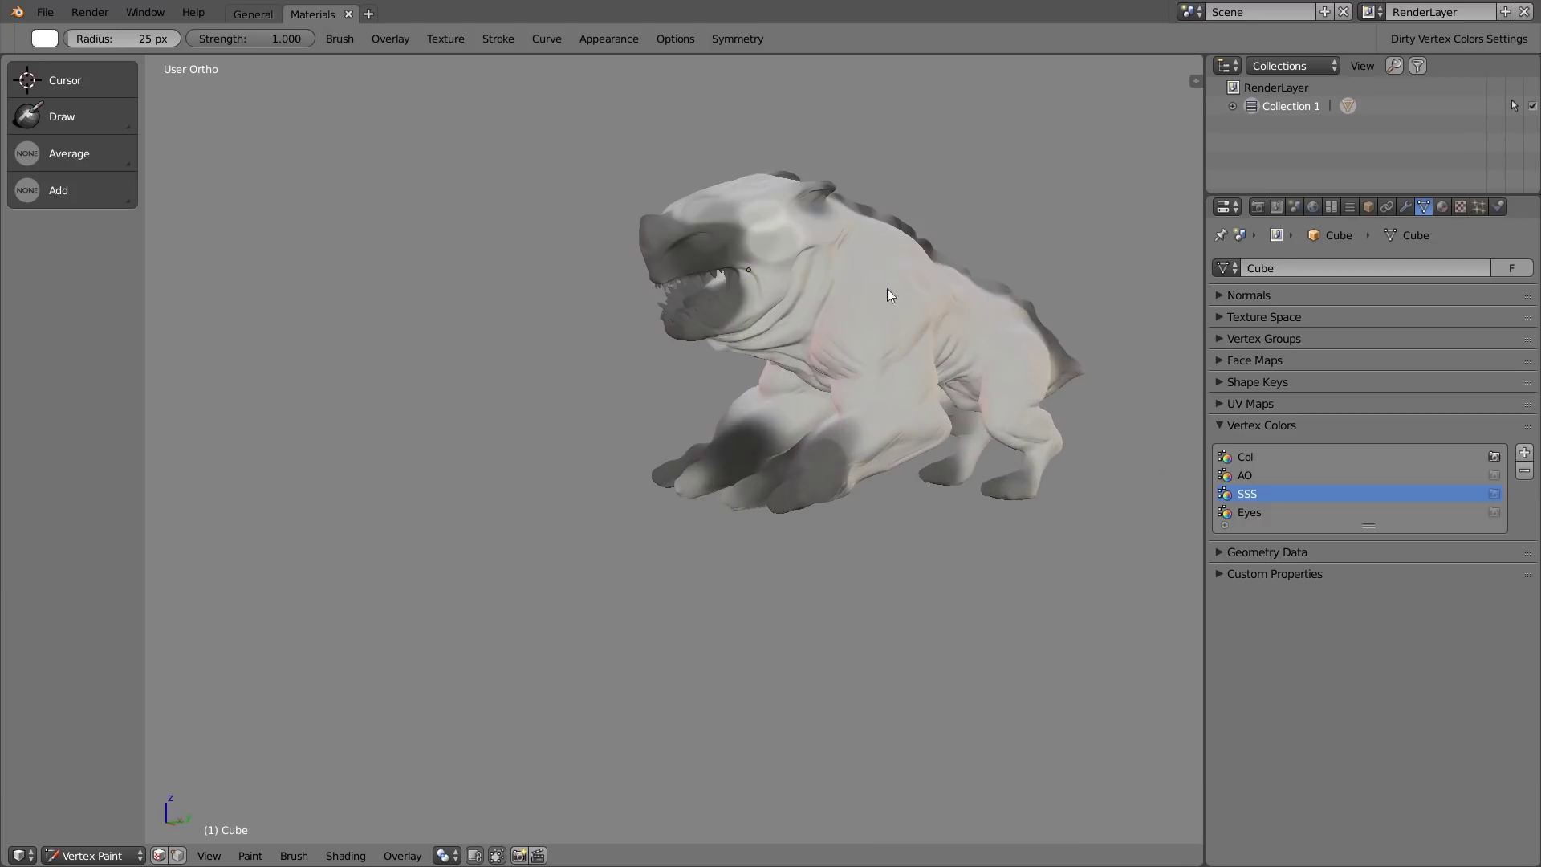
middle_drag(809, 353, 799, 309)
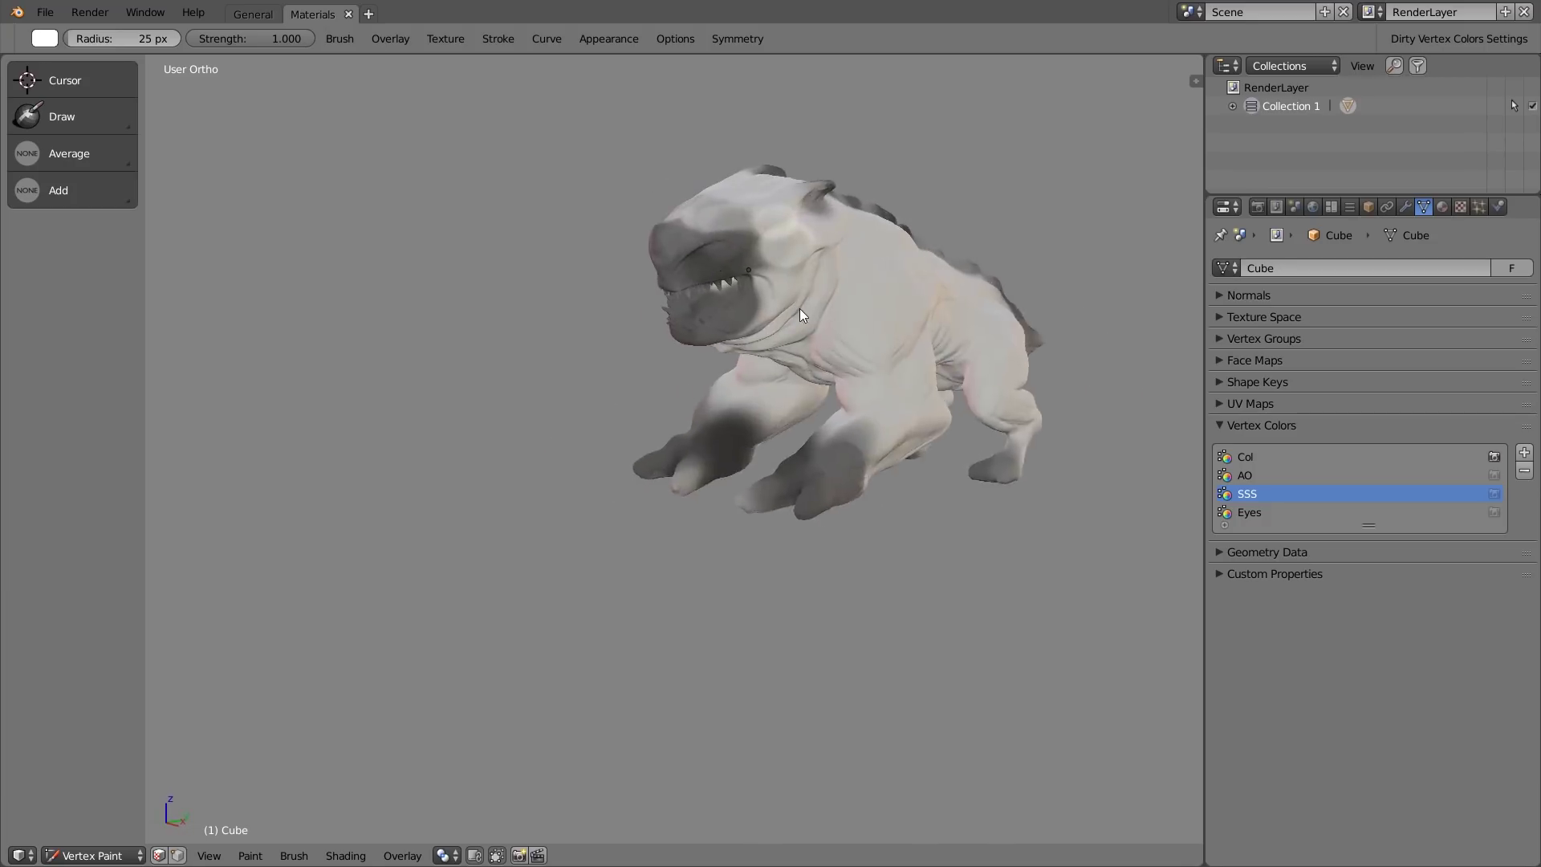
scroll(800, 318, up, 3)
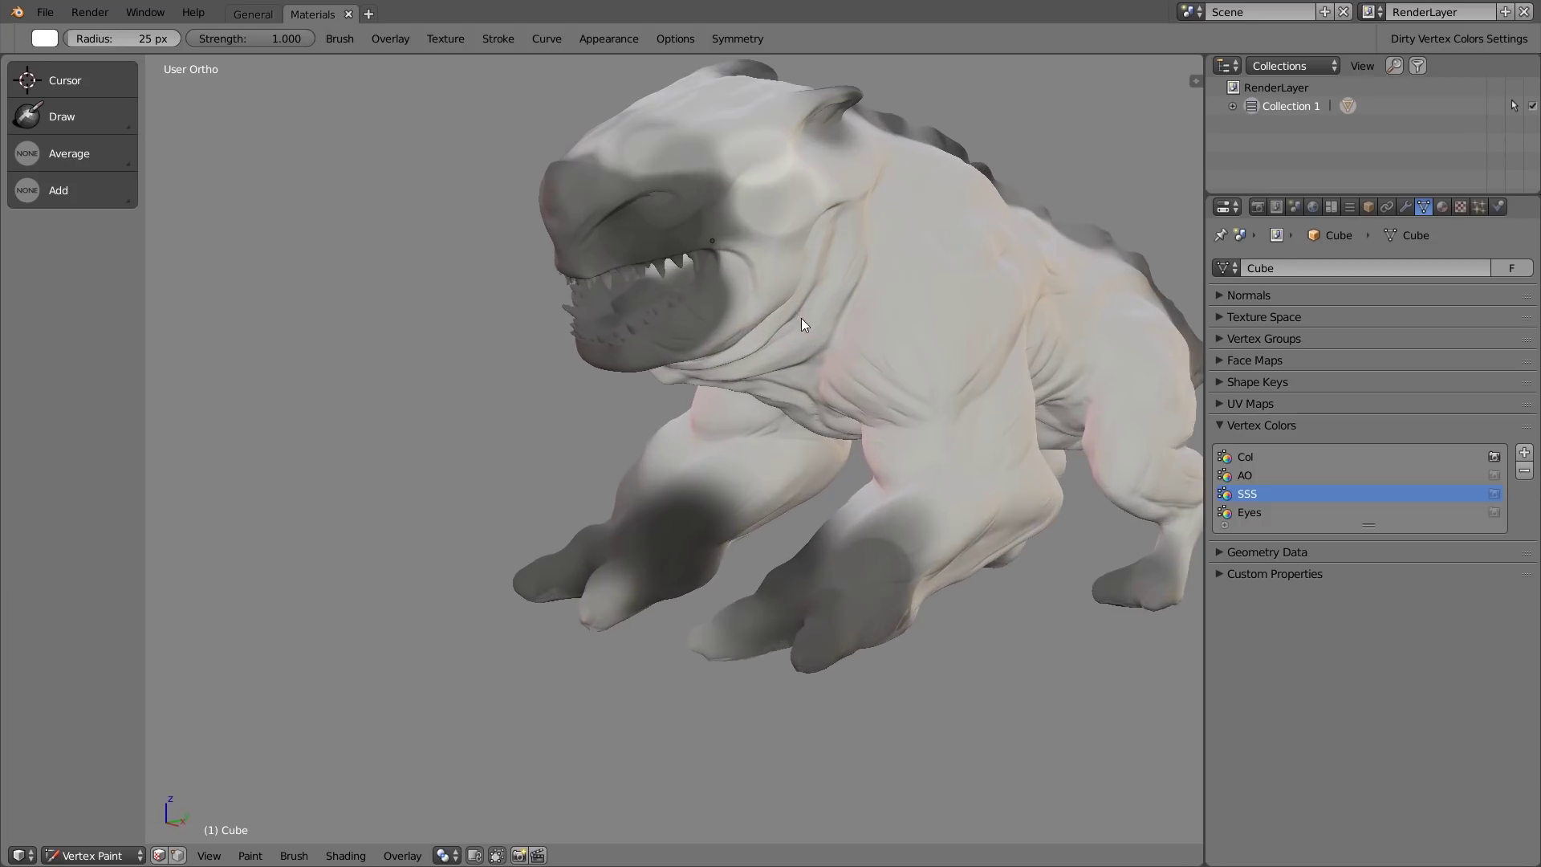
Step: Switch to the Eyes vertex colour layer and examine the mask painted over the creature's eyes
click(1248, 512)
scroll(698, 223, up, 5)
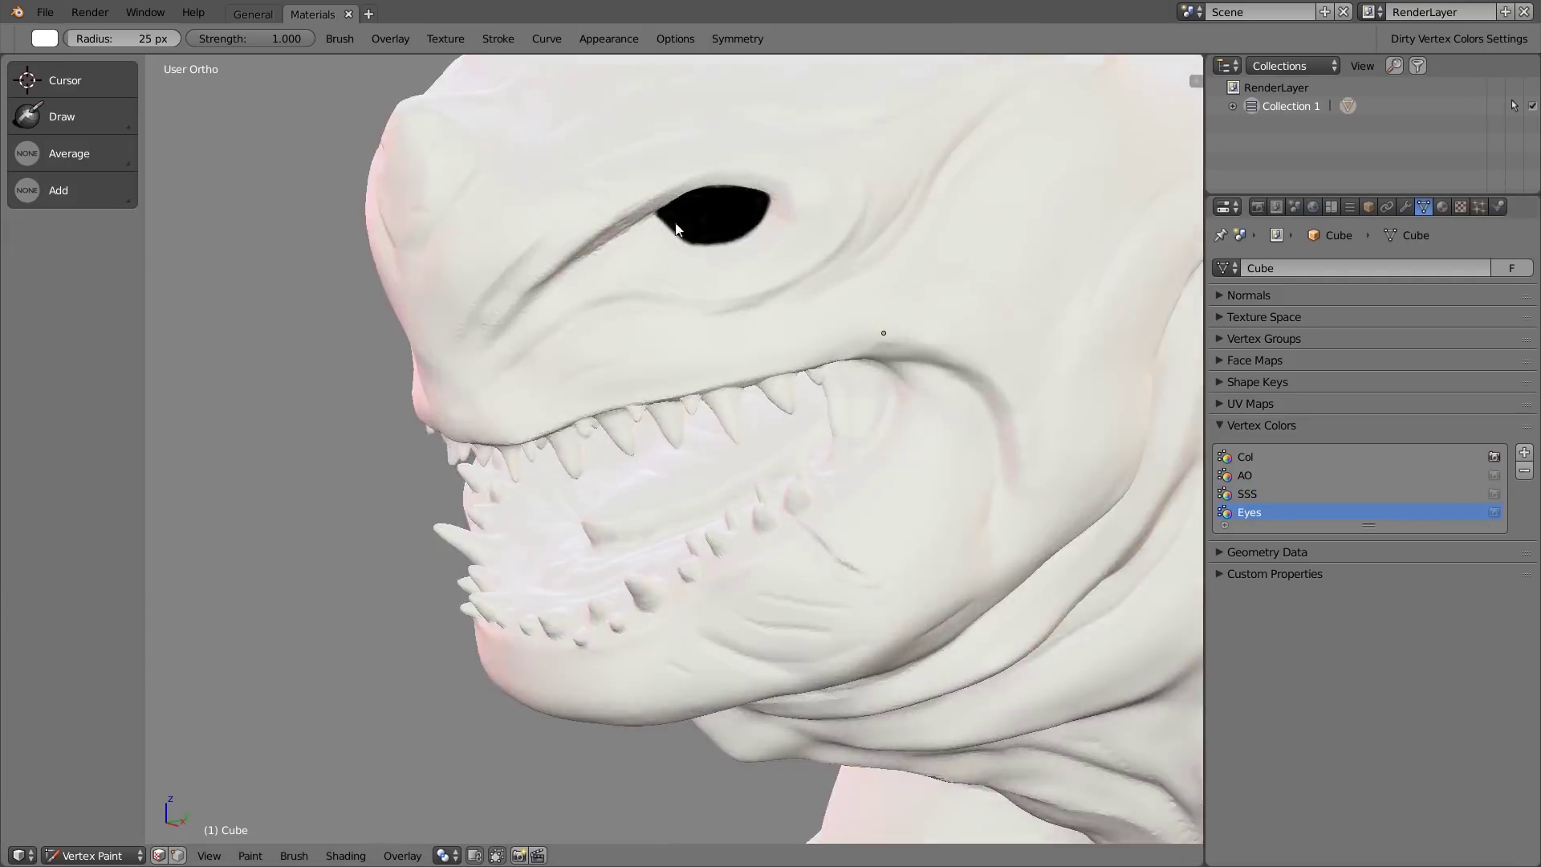
scroll(738, 386, down, 5)
middle_drag(1001, 281, 868, 242)
scroll(868, 242, up, 6)
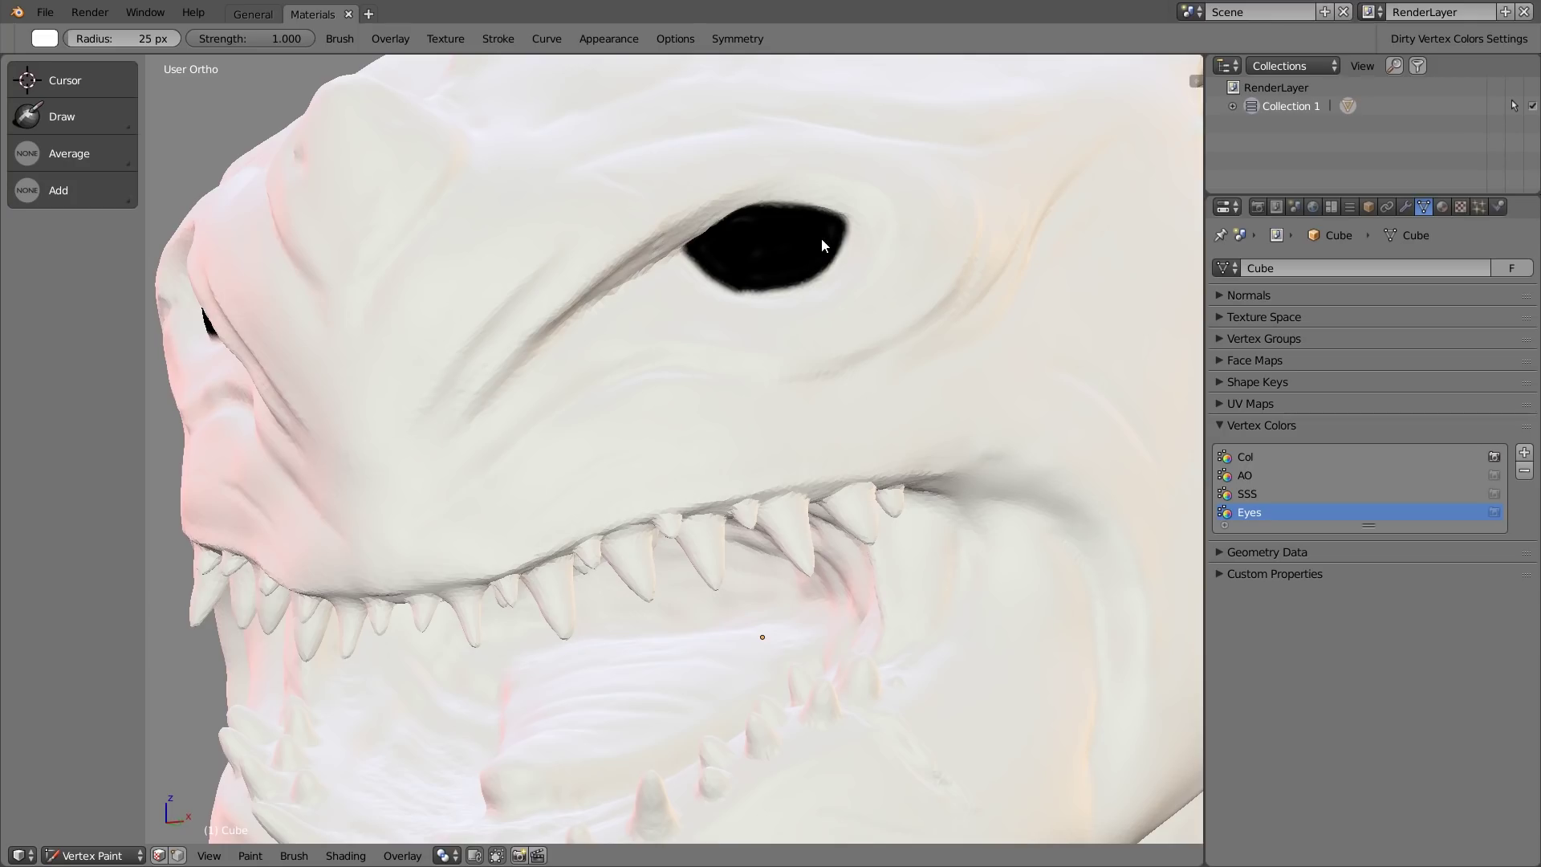
scroll(827, 241, down, 8)
scroll(913, 253, up, 1)
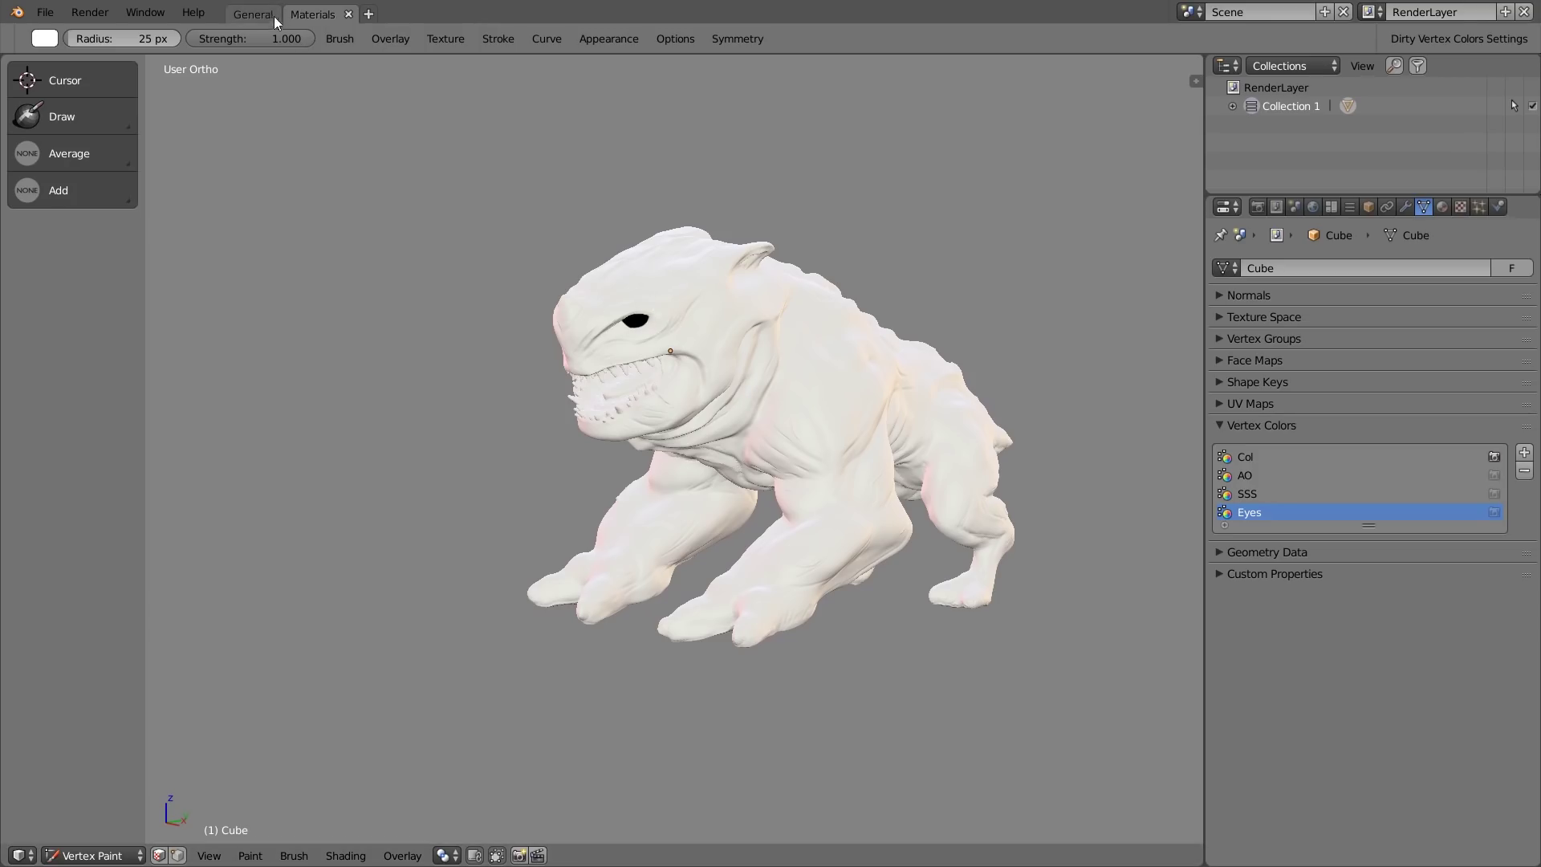
Step: Split the 3D view in the Materials workspace, make the upper area a Shader node editor, and frame all material nodes
click(251, 16)
click(312, 15)
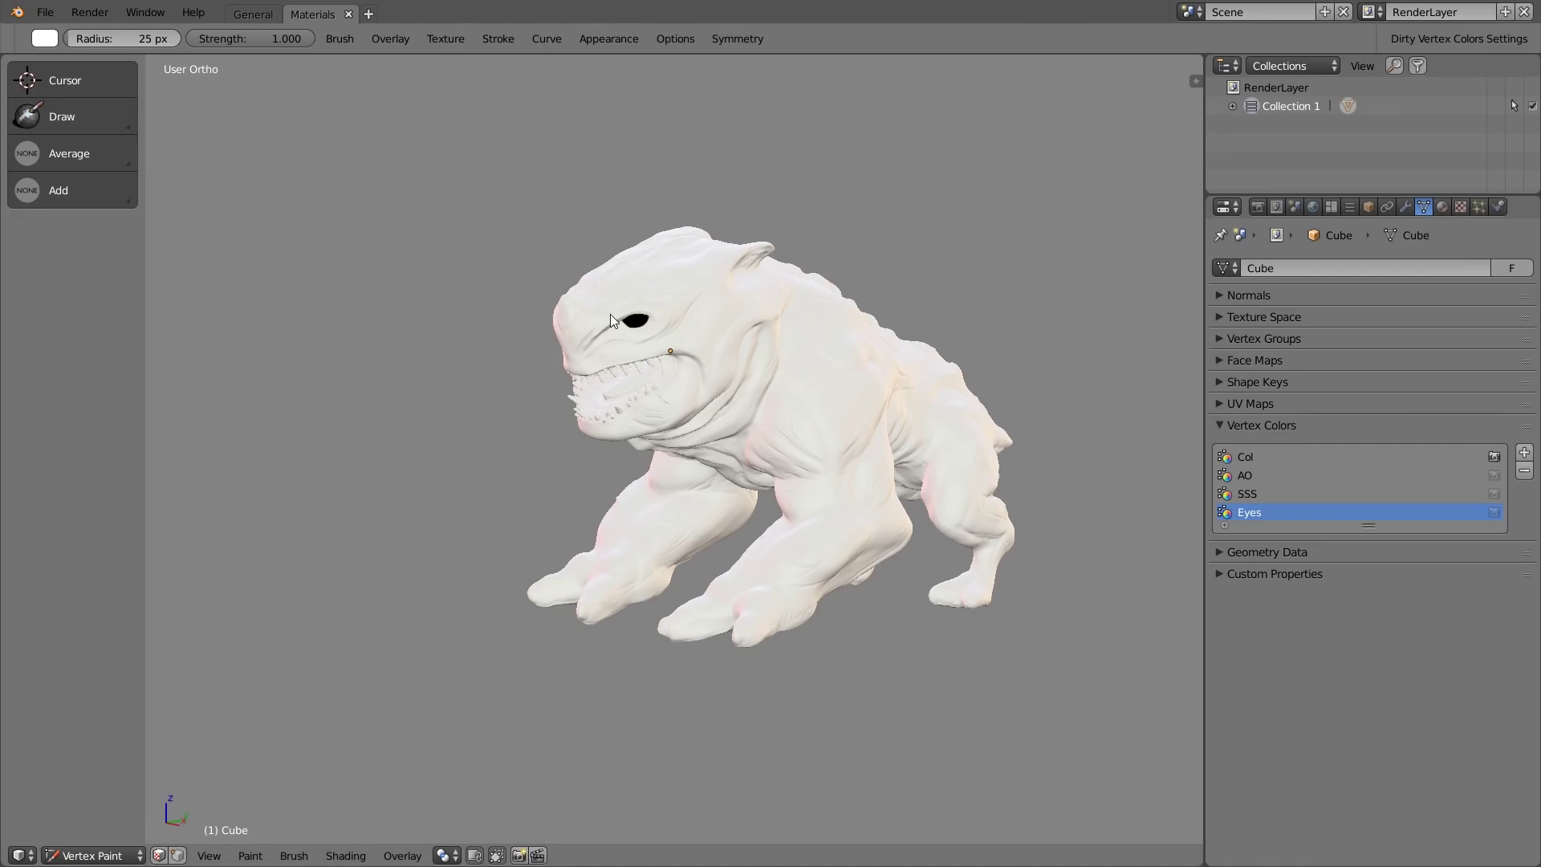
drag(1200, 58, 1196, 450)
click(20, 443)
click(42, 388)
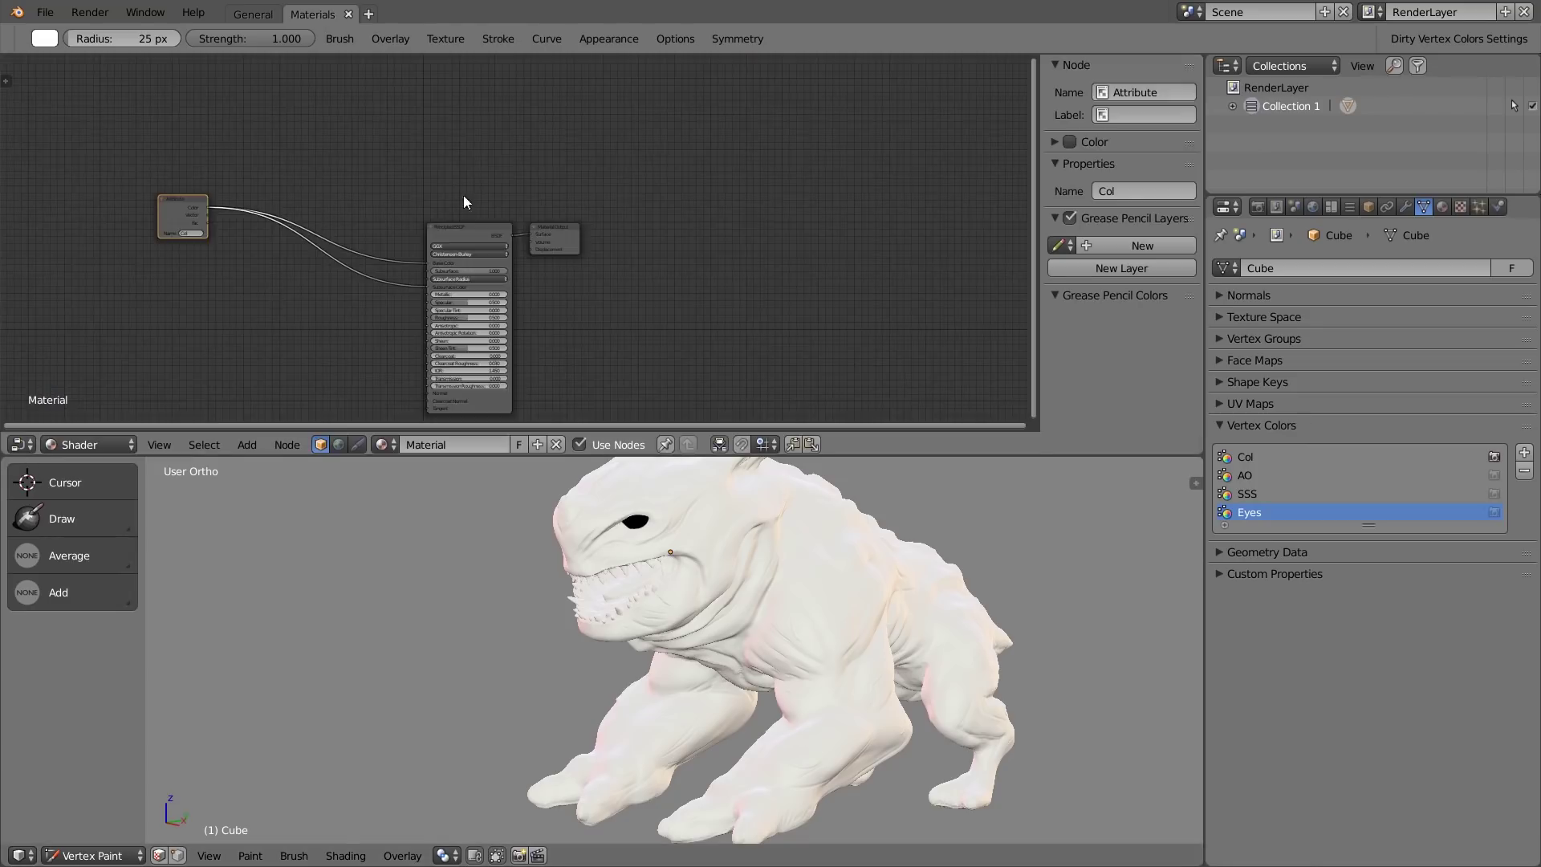
key(Home)
Step: Switch back and forth between the General and Materials workspaces to compare their layouts
click(252, 14)
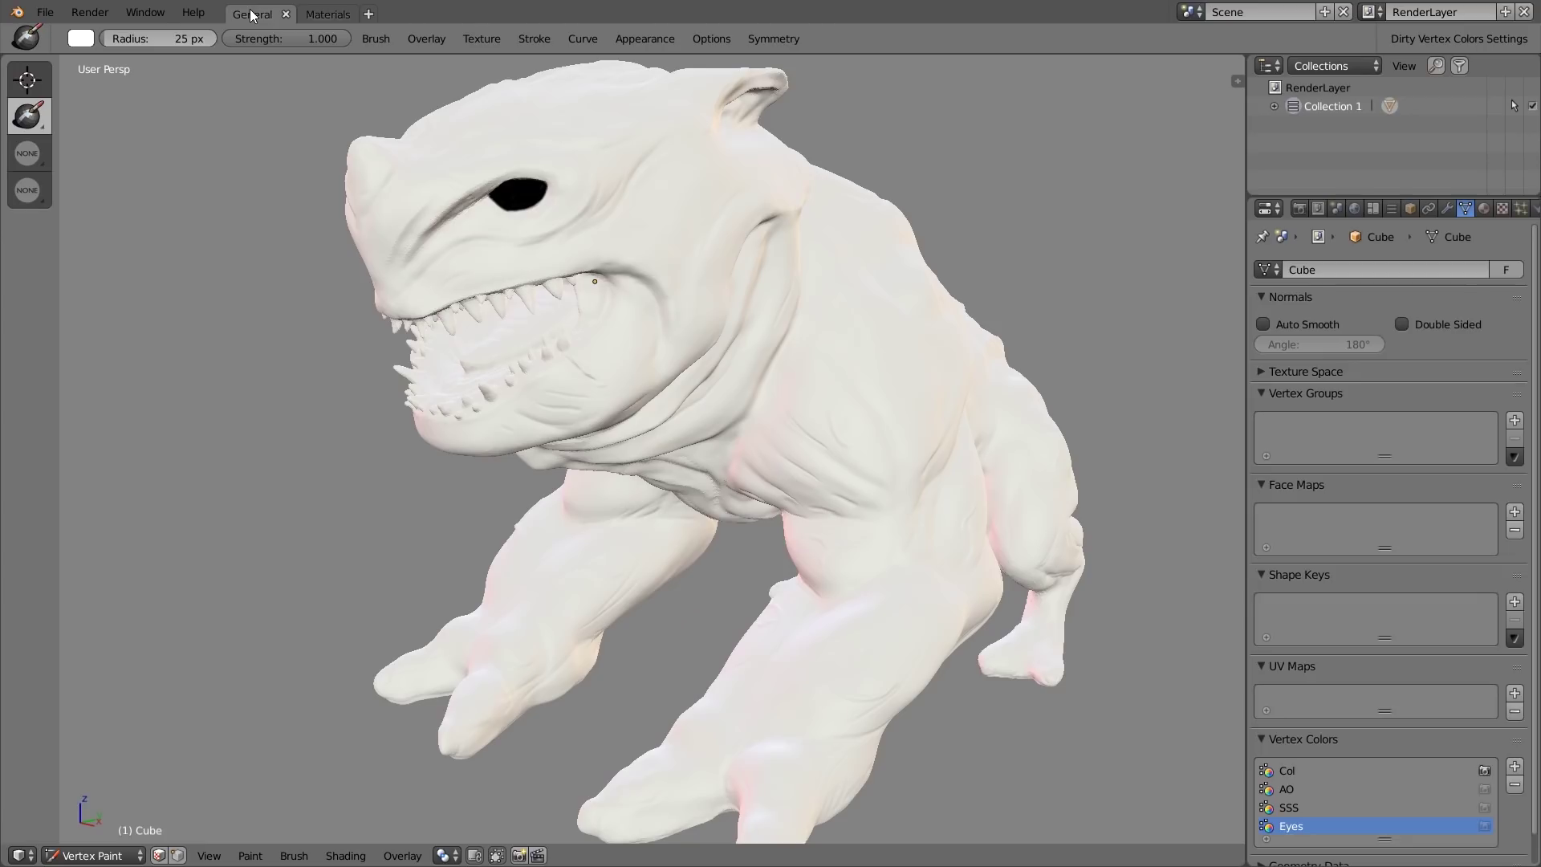
click(323, 14)
click(264, 11)
click(313, 13)
Step: Add a Compositing workspace from the preset list and view its layout
click(369, 15)
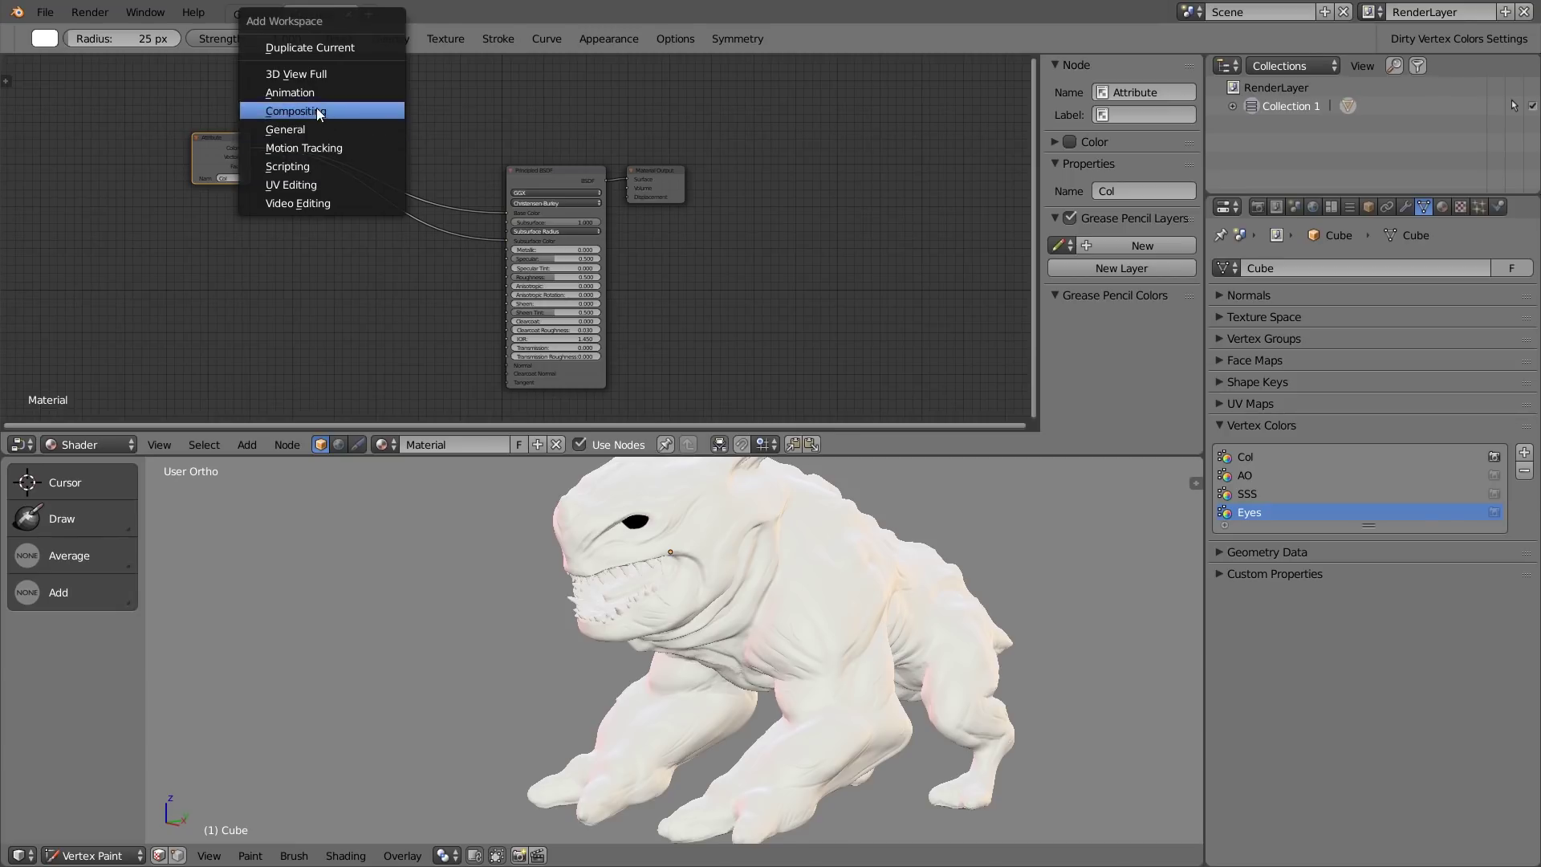
click(320, 112)
click(402, 13)
double_click(246, 13)
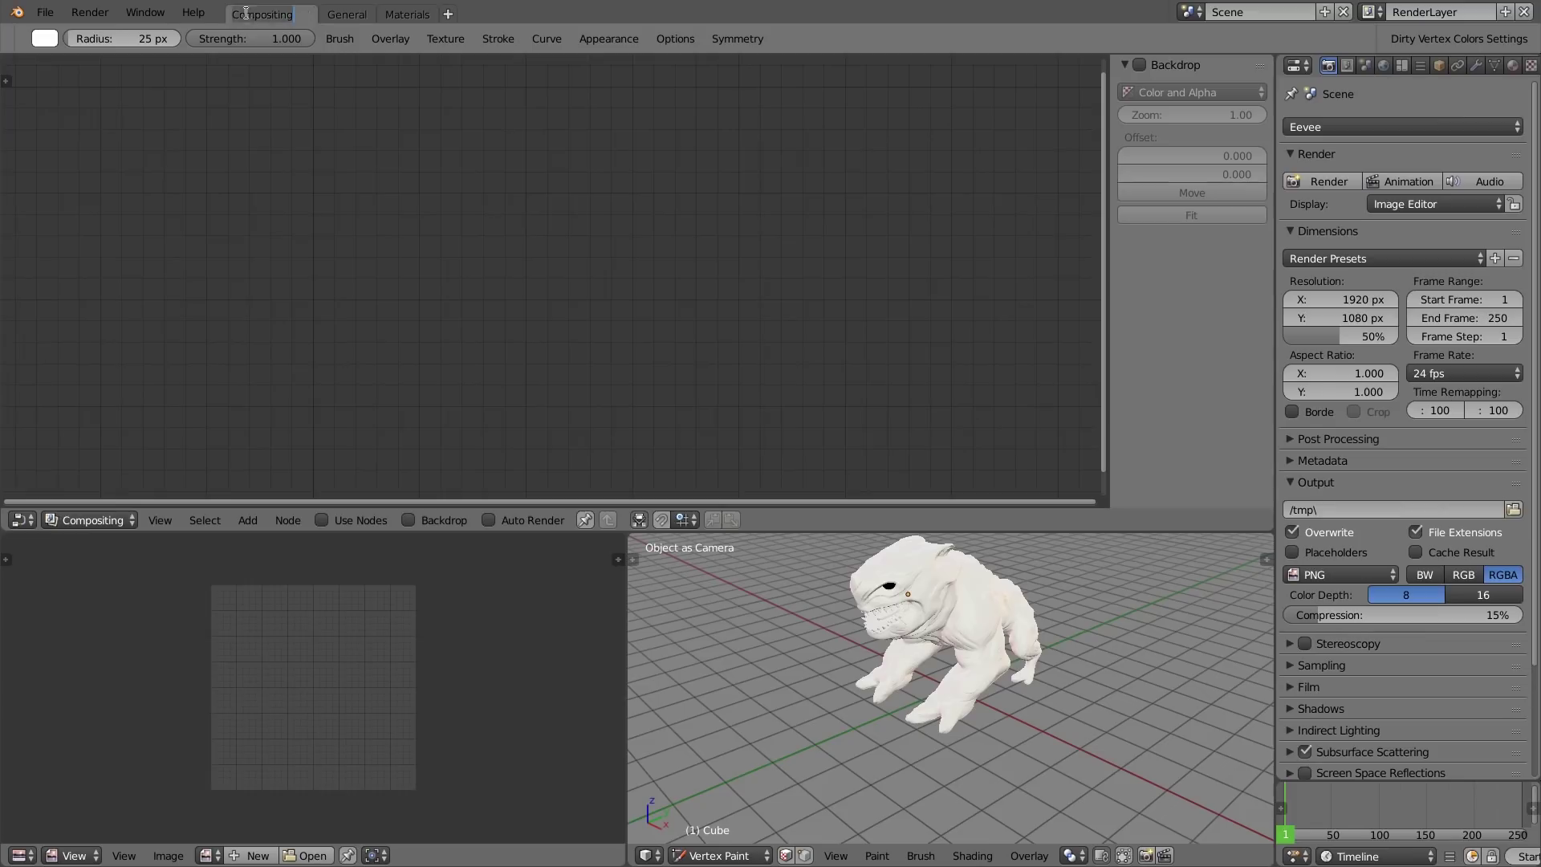
Step: Cycle through the Compositing, General and Materials workspaces, ending on Materials
click(341, 14)
click(407, 14)
click(351, 13)
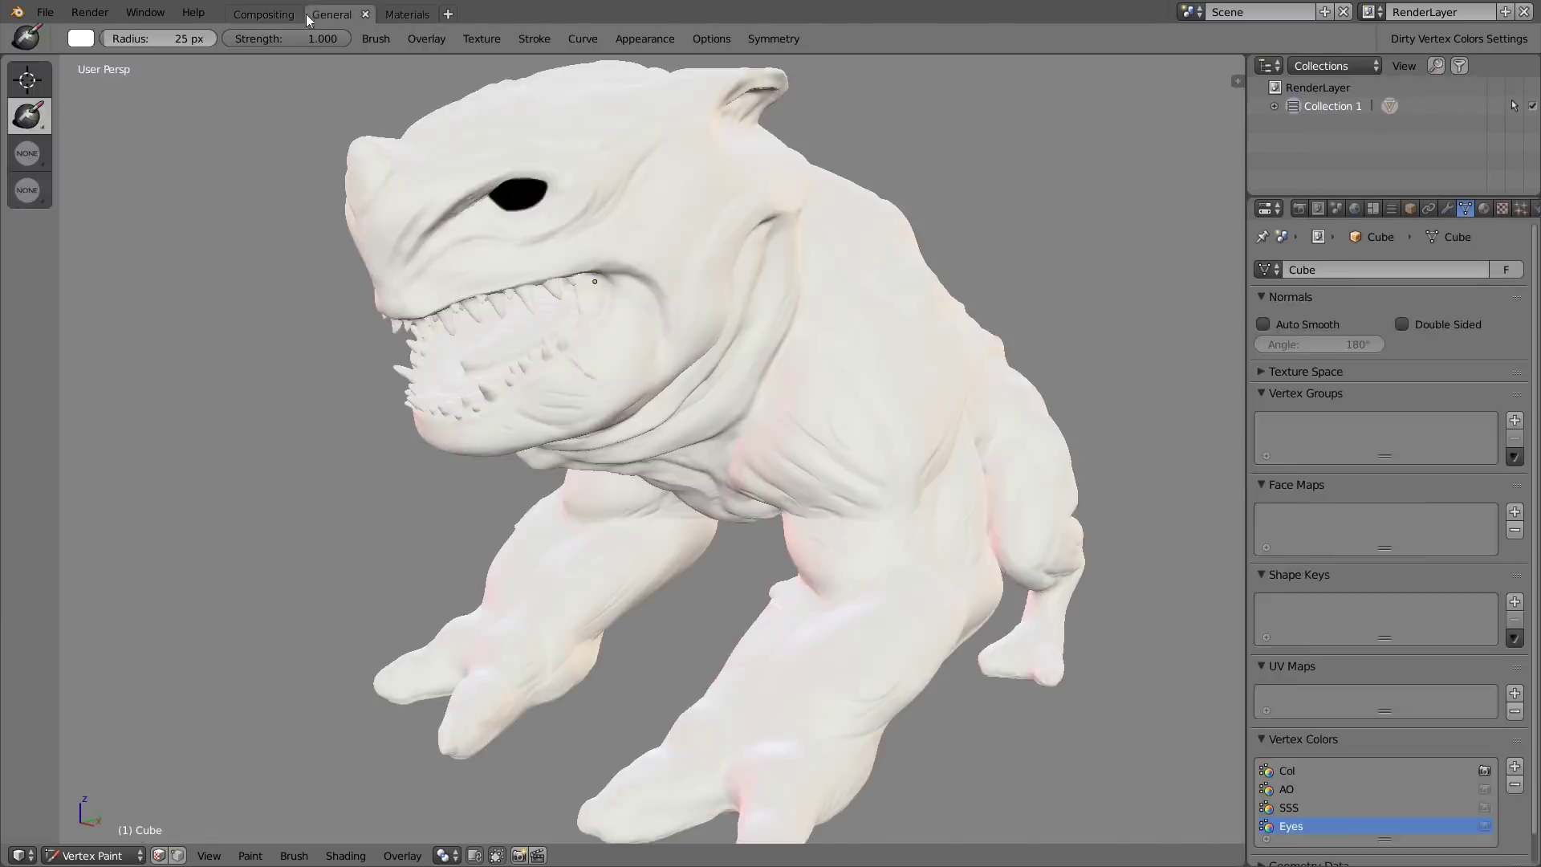
click(272, 13)
click(342, 14)
click(397, 13)
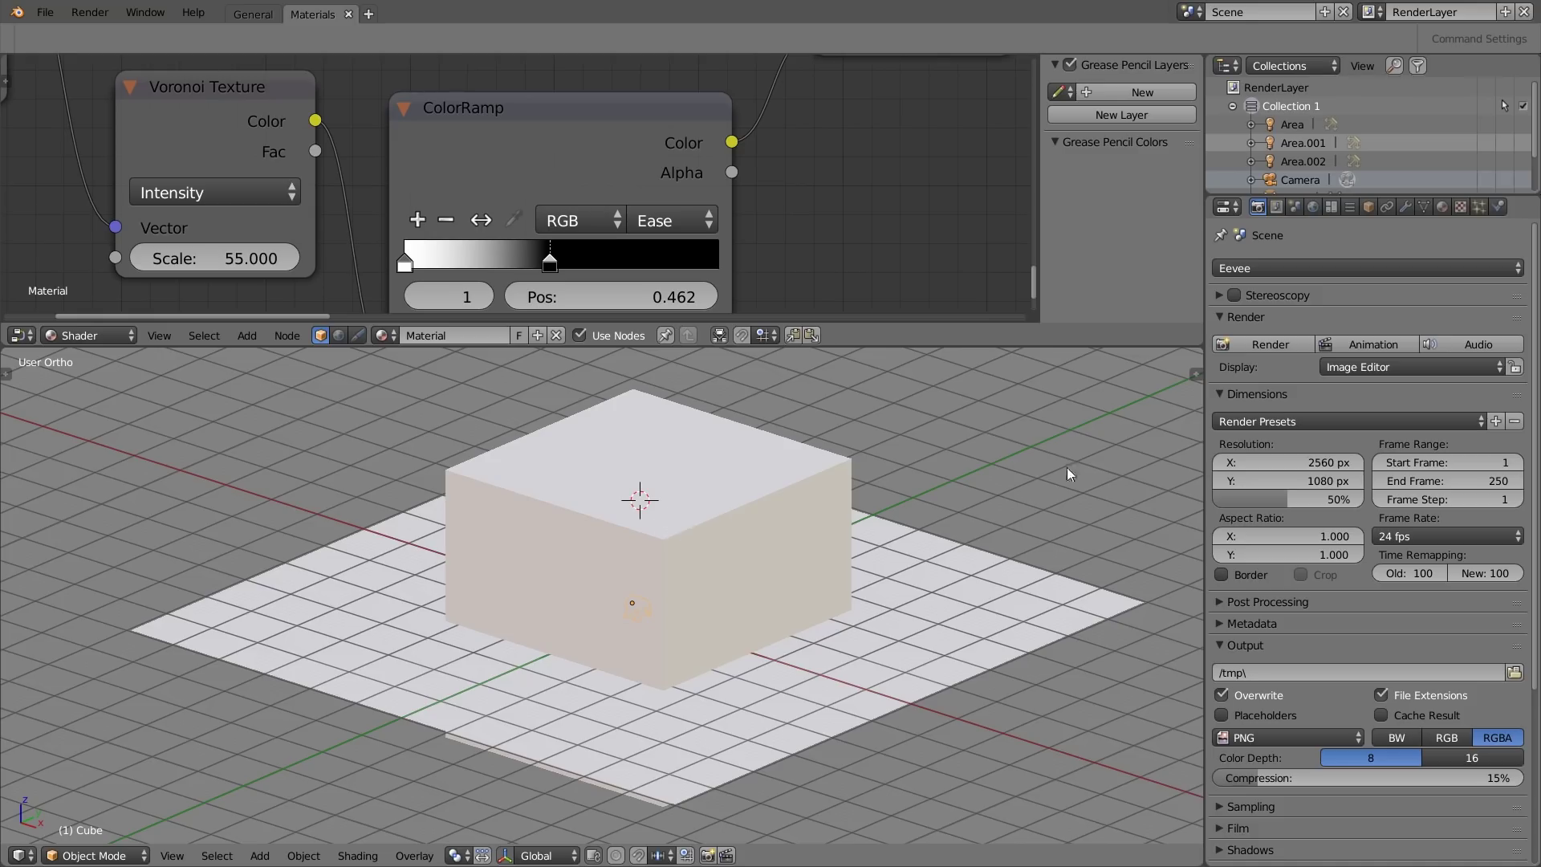
Step: Keep Eevee as the render engine and set the 3D viewport shading to Rendered
click(1265, 270)
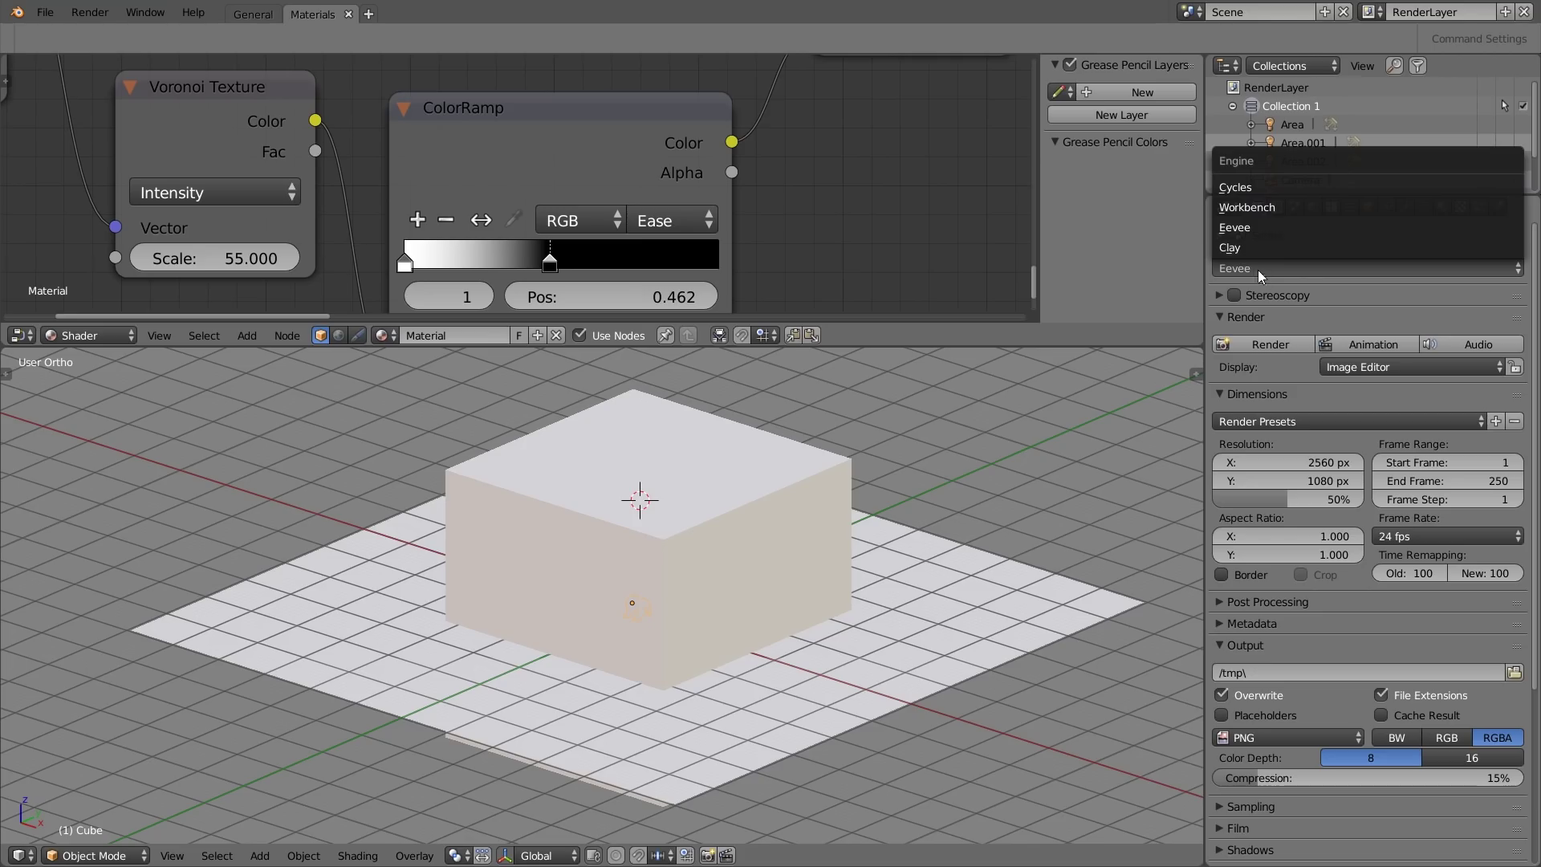
click(1249, 231)
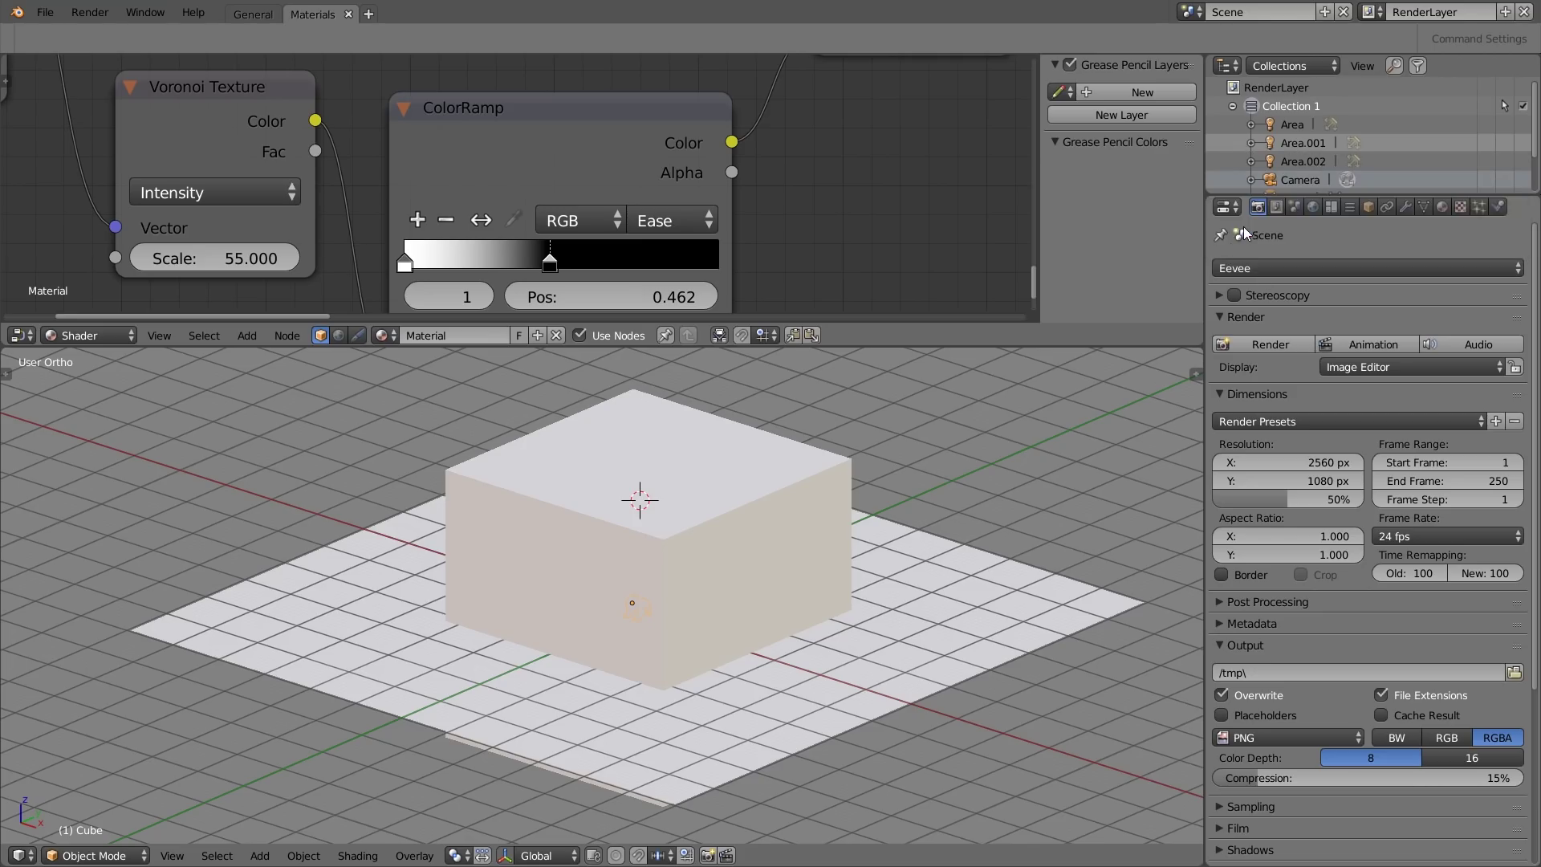
click(357, 855)
click(279, 620)
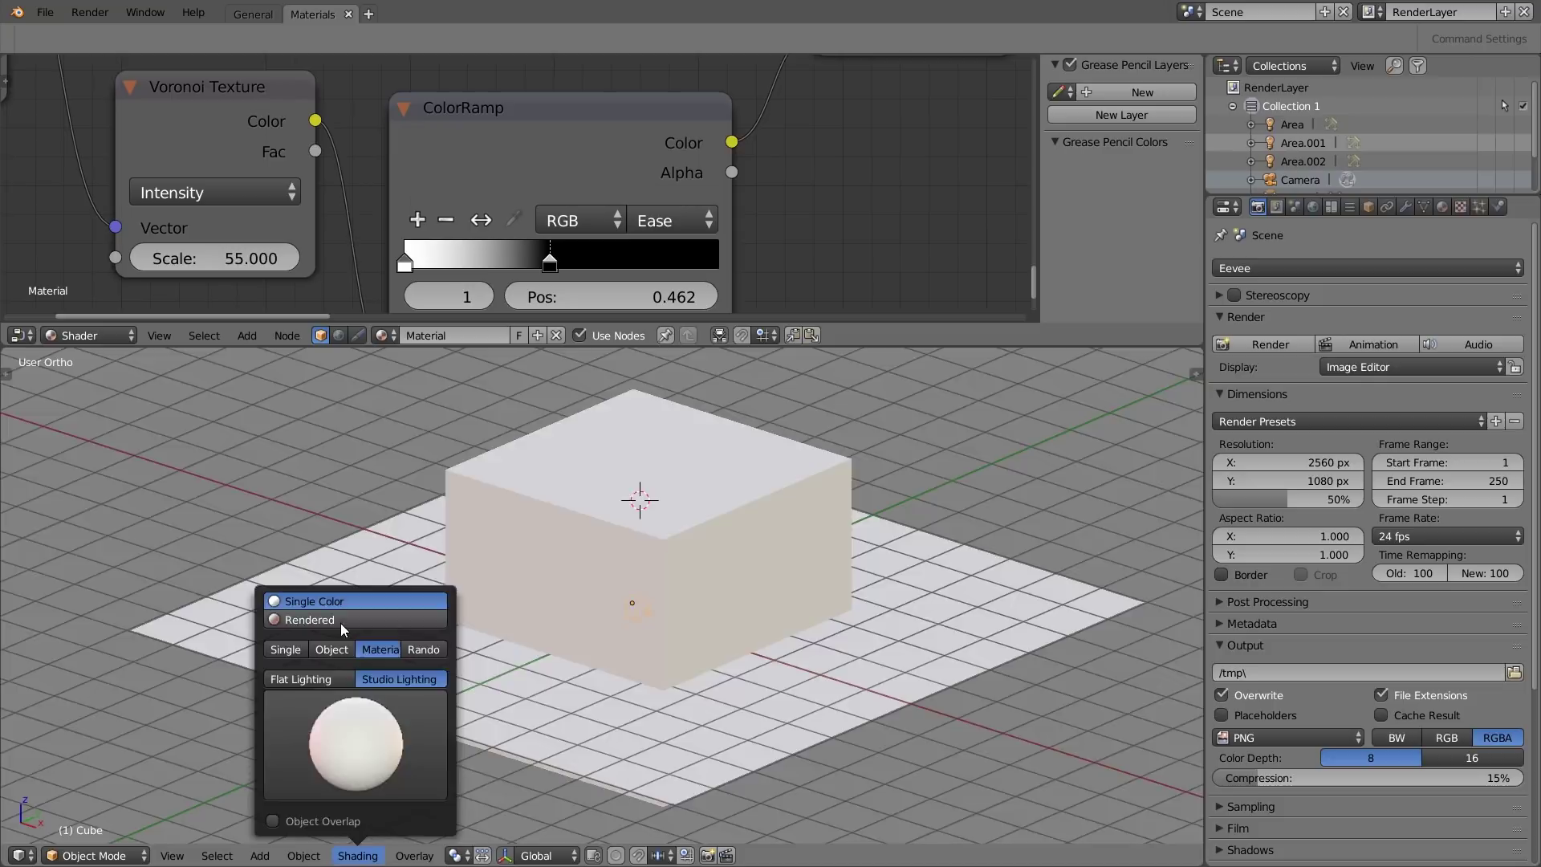
scroll(721, 509, up, 3)
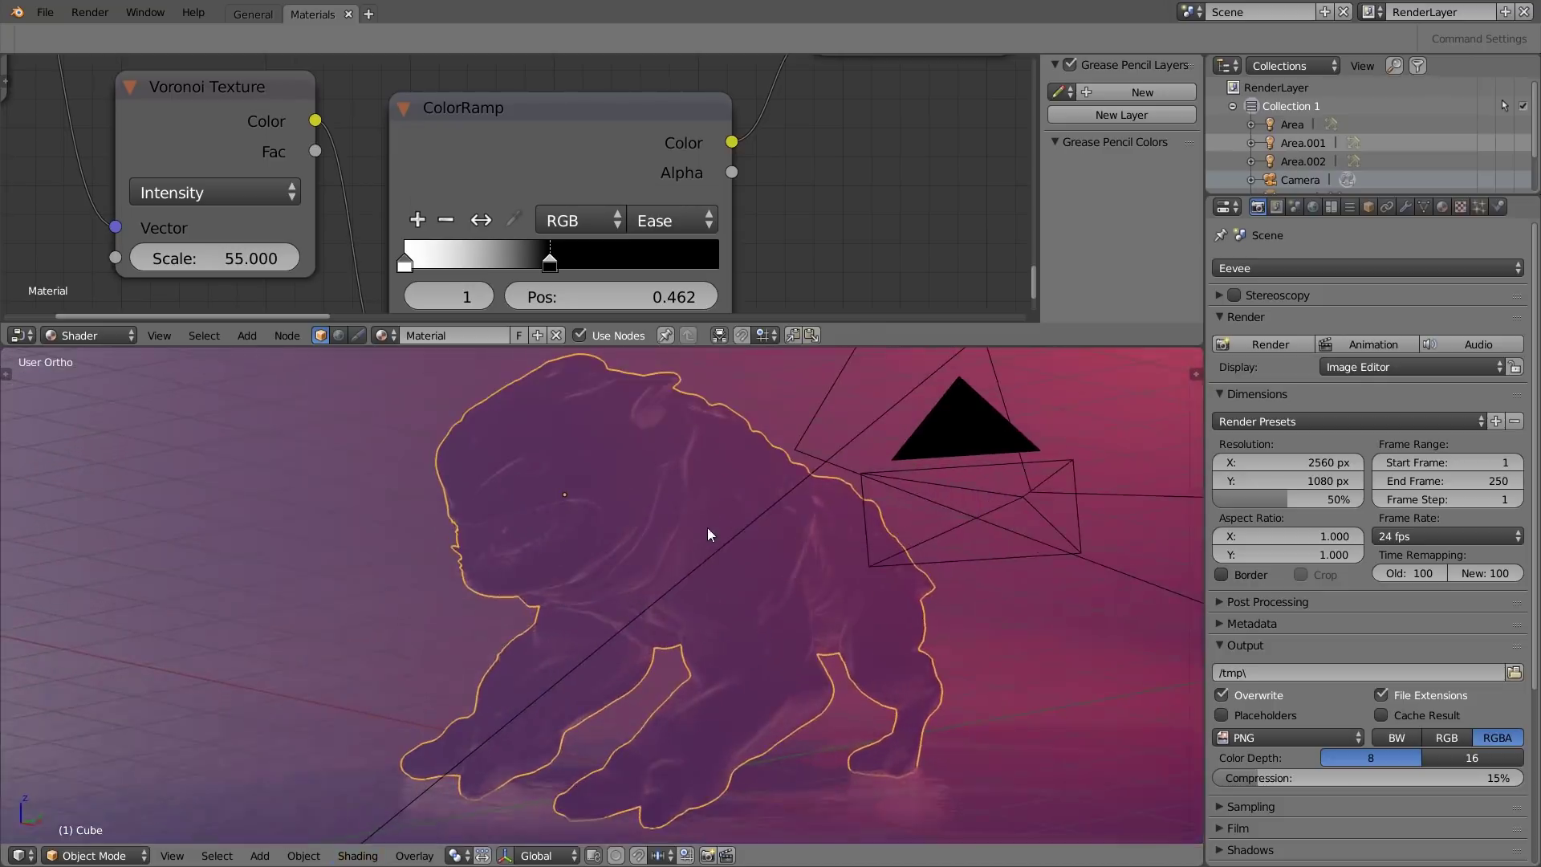
scroll(579, 504, up, 4)
scroll(714, 533, down, 3)
mouse_move(809, 546)
middle_down()
mouse_move(960, 561)
mouse_move(816, 563)
middle_up()
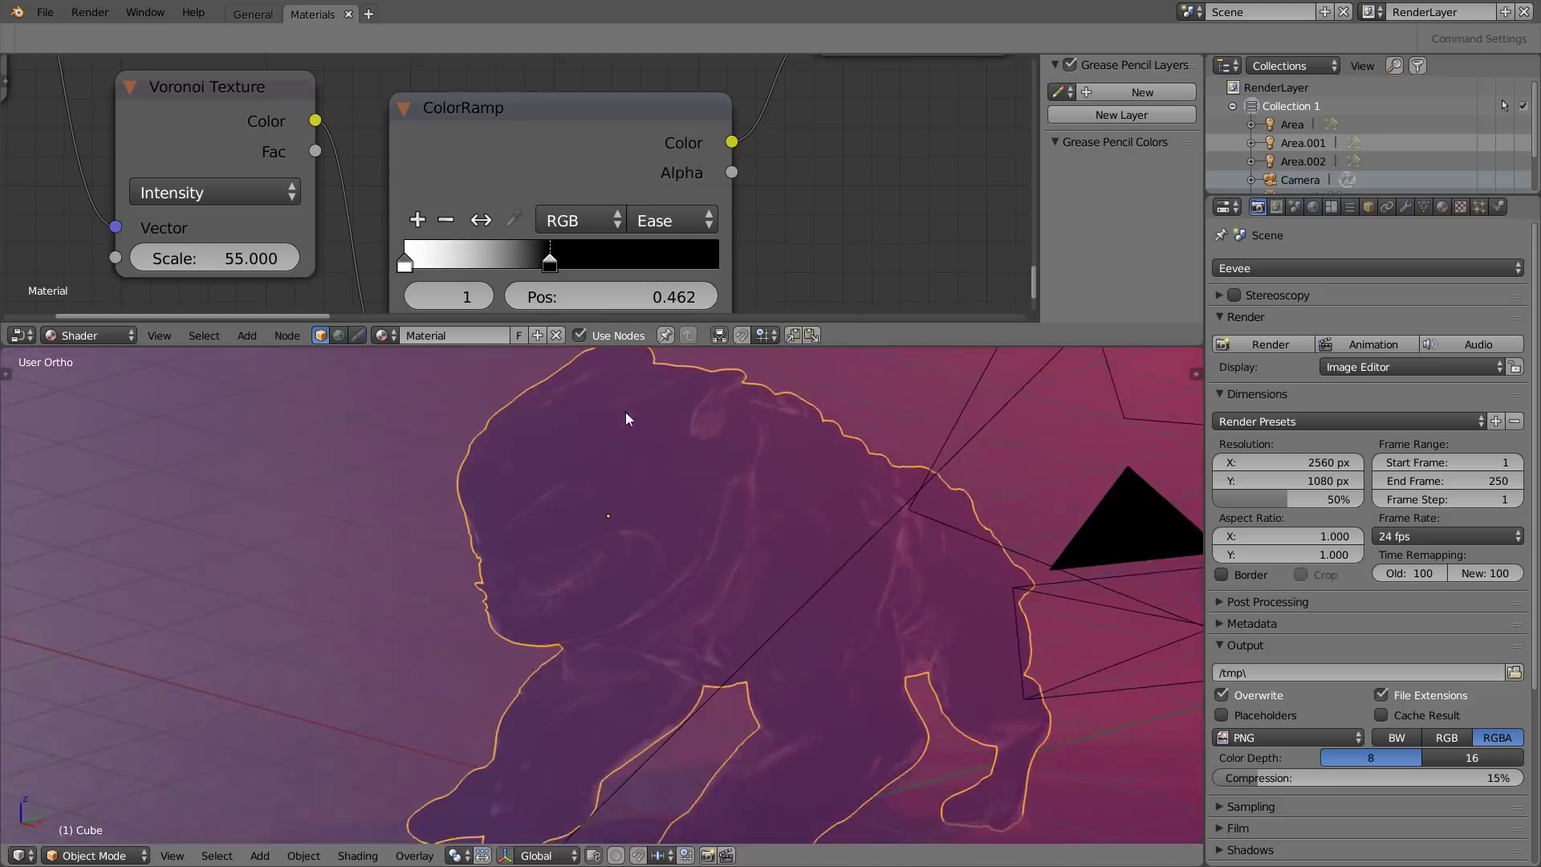
Step: Try nudging the Voronoi Texture node's scale and return it to 55.000
scroll(643, 440, down, 2)
middle_drag(304, 122, 313, 111)
click(298, 247)
click(151, 248)
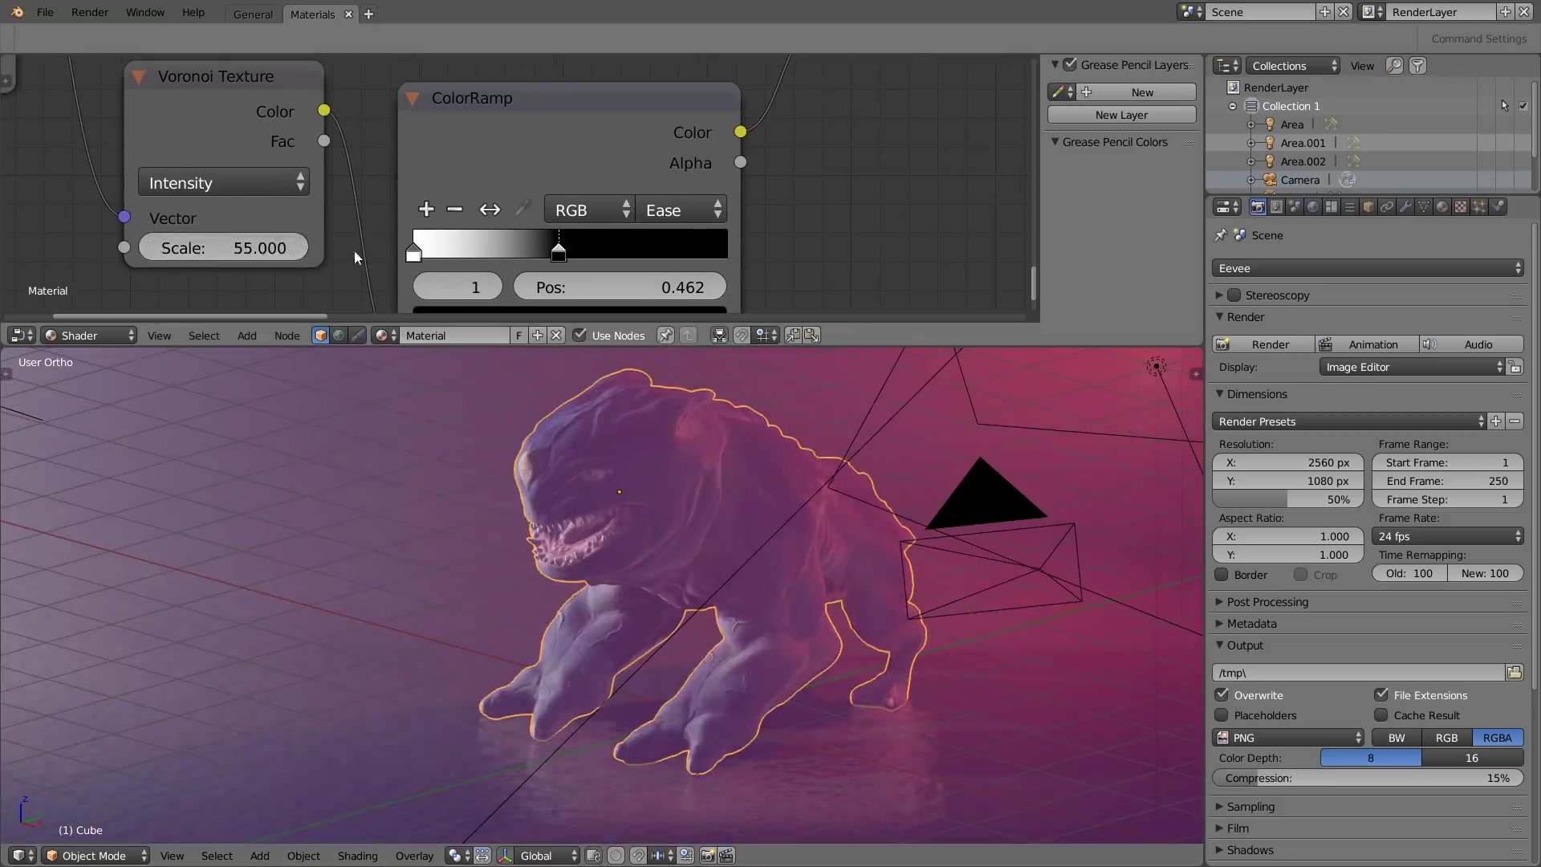
Step: Maximize the 3D viewport and examine the rendered creature, its lighting and floor reflections from several sides
scroll(682, 562, down, 2)
mouse_move(663, 570)
middle_down()
mouse_move(784, 589)
mouse_move(820, 431)
mouse_move(811, 440)
mouse_move(894, 447)
mouse_move(759, 466)
mouse_move(1016, 459)
mouse_move(605, 475)
mouse_move(597, 434)
mouse_move(532, 441)
mouse_move(702, 416)
mouse_move(658, 549)
middle_up()
key(ctrl+space)
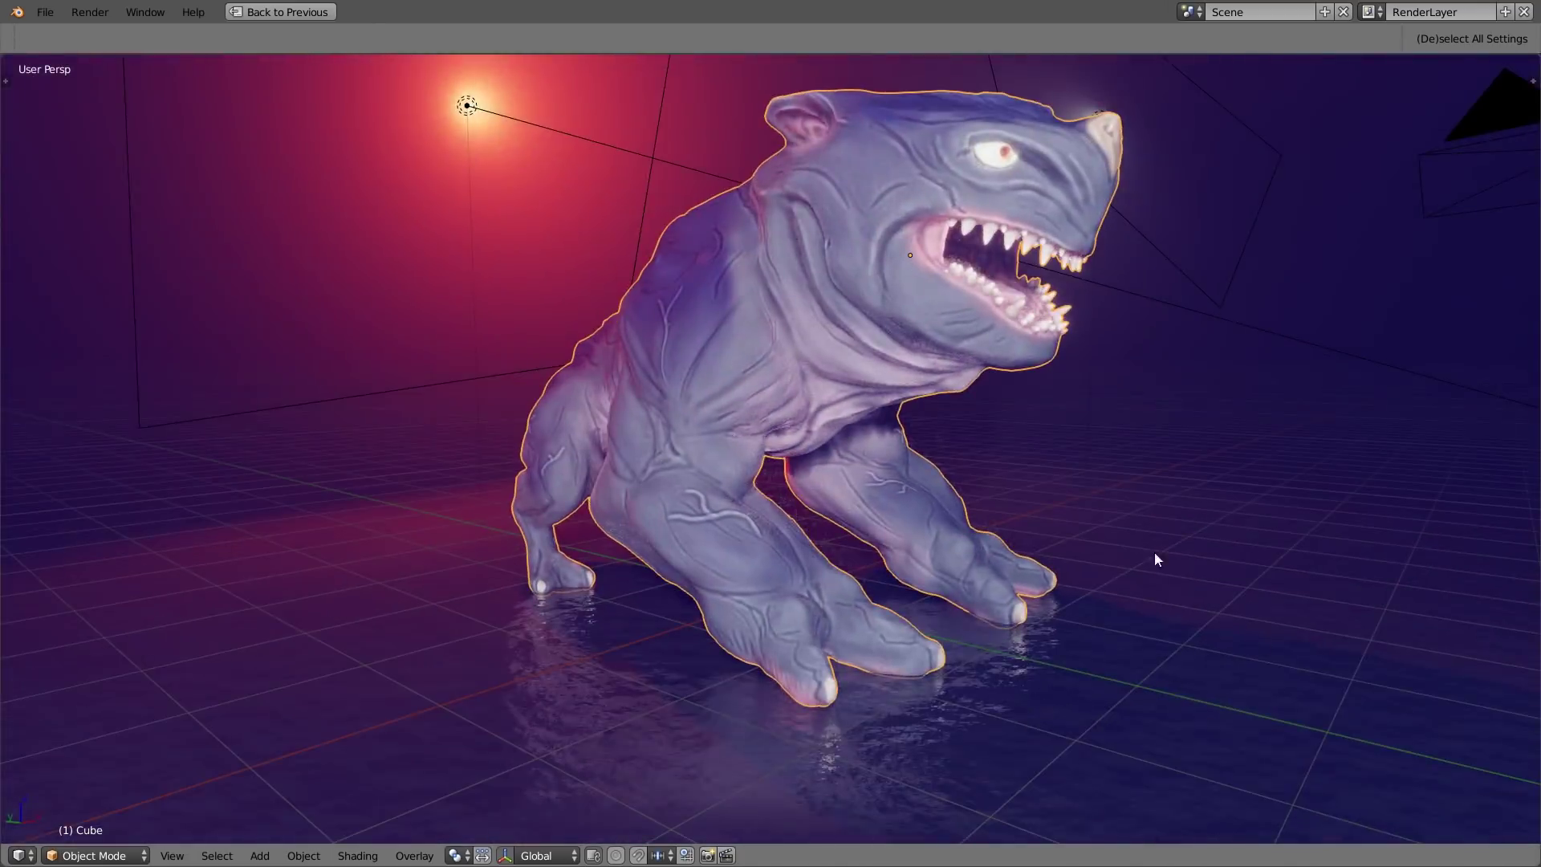
mouse_move(745, 647)
shift+middle_down()
mouse_move(716, 595)
mouse_move(734, 608)
mouse_move(729, 650)
shift+middle_up()
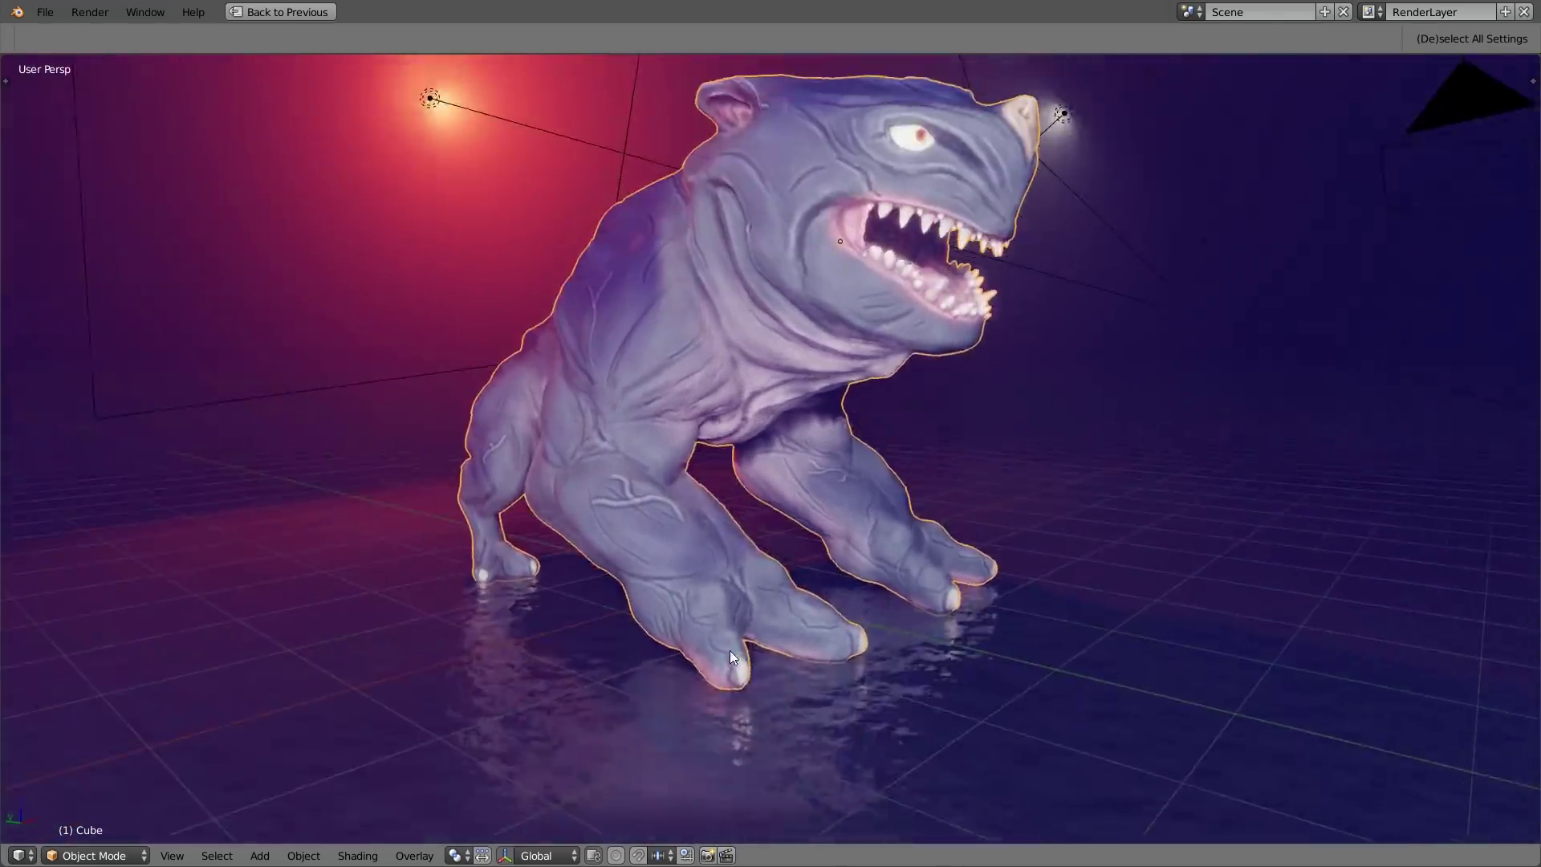
scroll(730, 650, down, 2)
middle_drag(718, 551, 514, 540)
scroll(680, 605, up, 6)
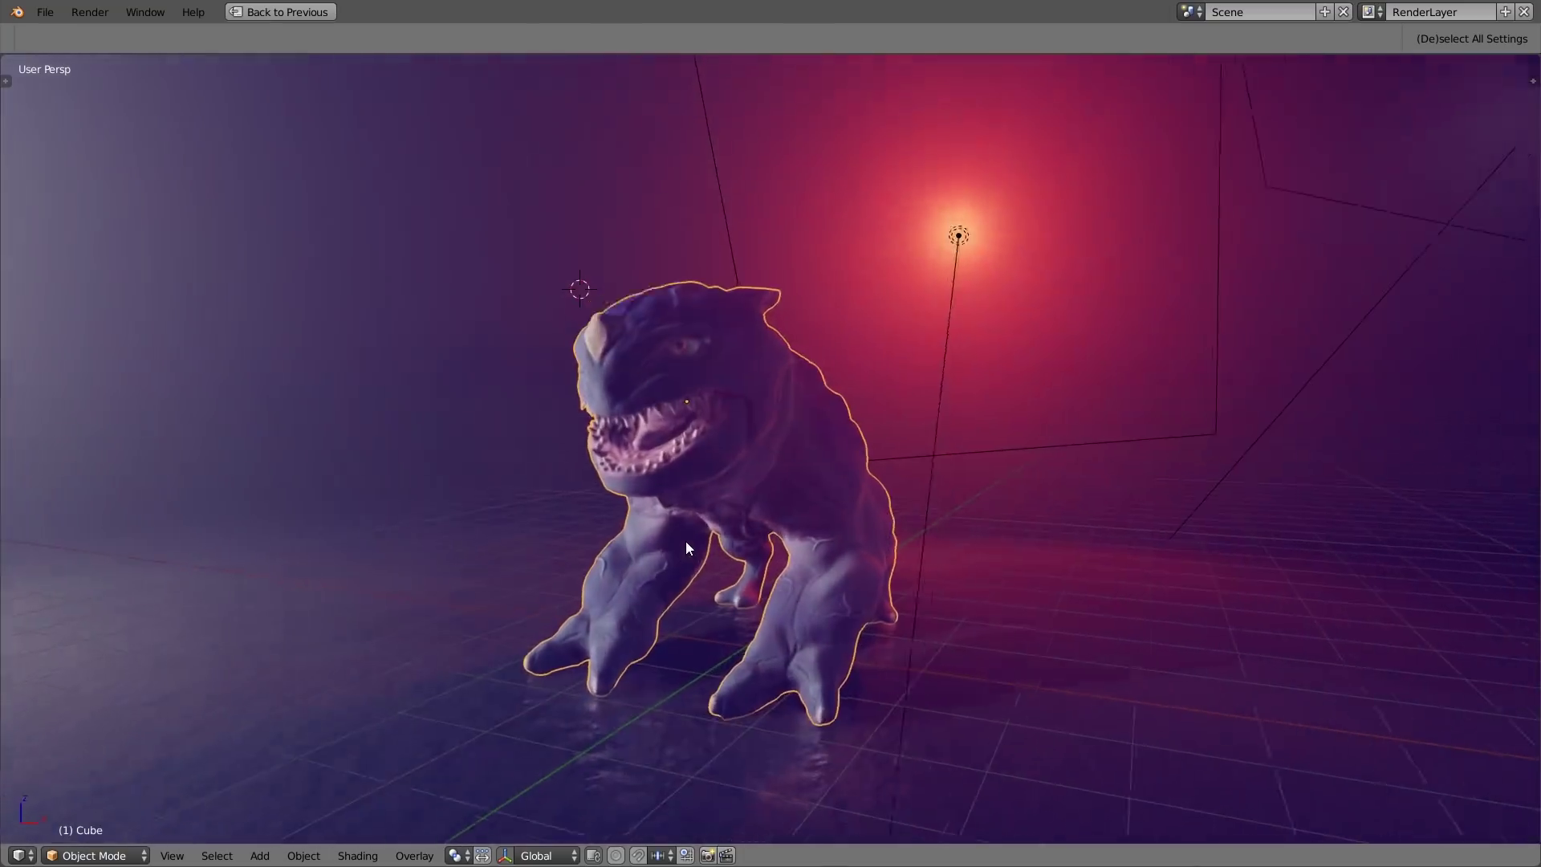
mouse_move(736, 554)
middle_down()
mouse_move(678, 570)
mouse_move(708, 583)
mouse_move(736, 569)
middle_up()
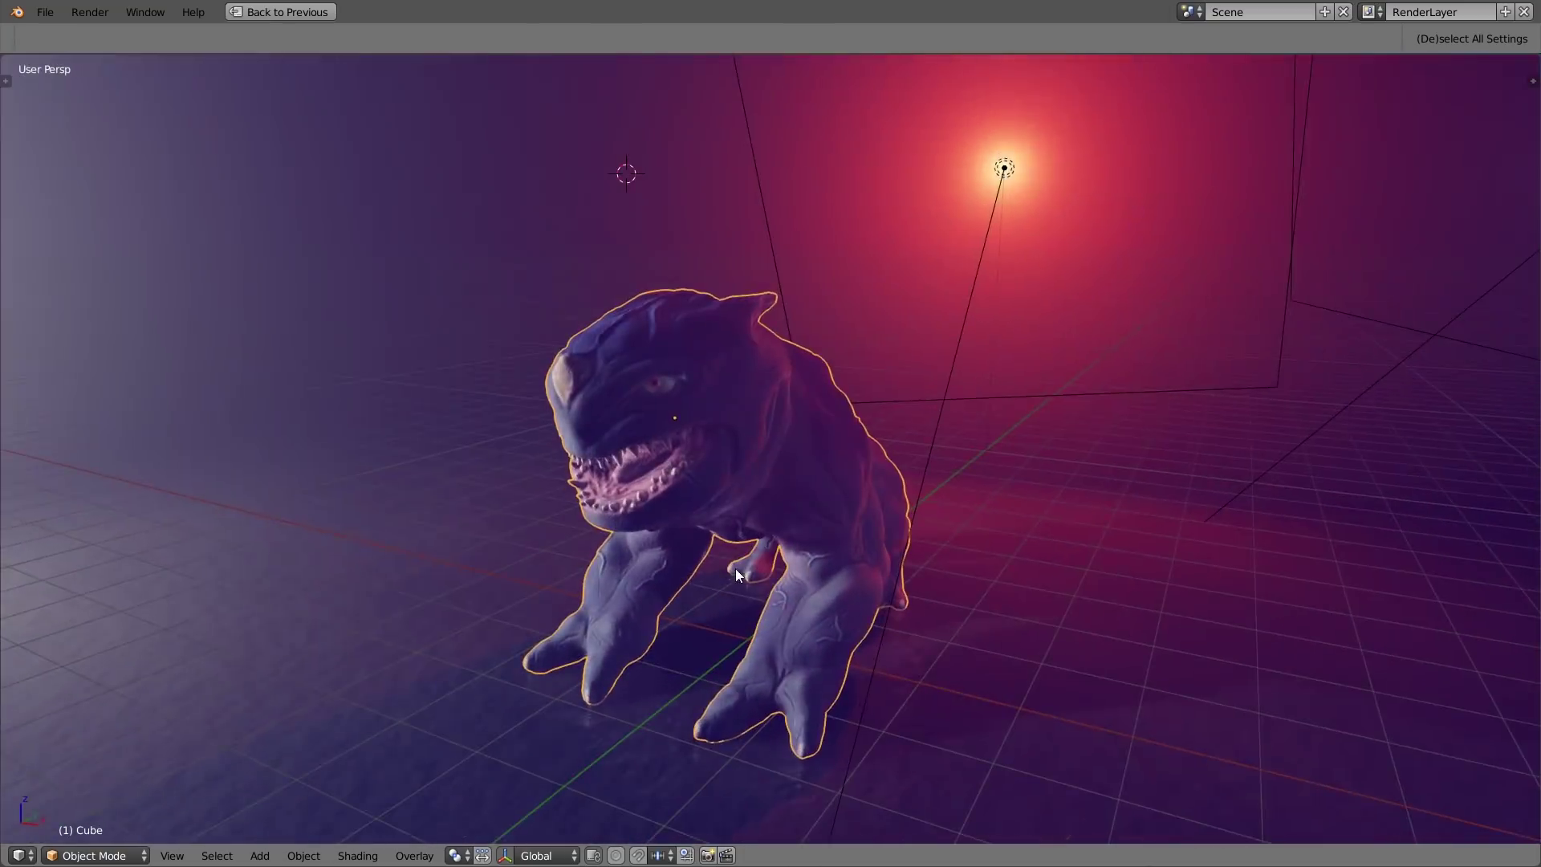
middle_drag(646, 479, 648, 447)
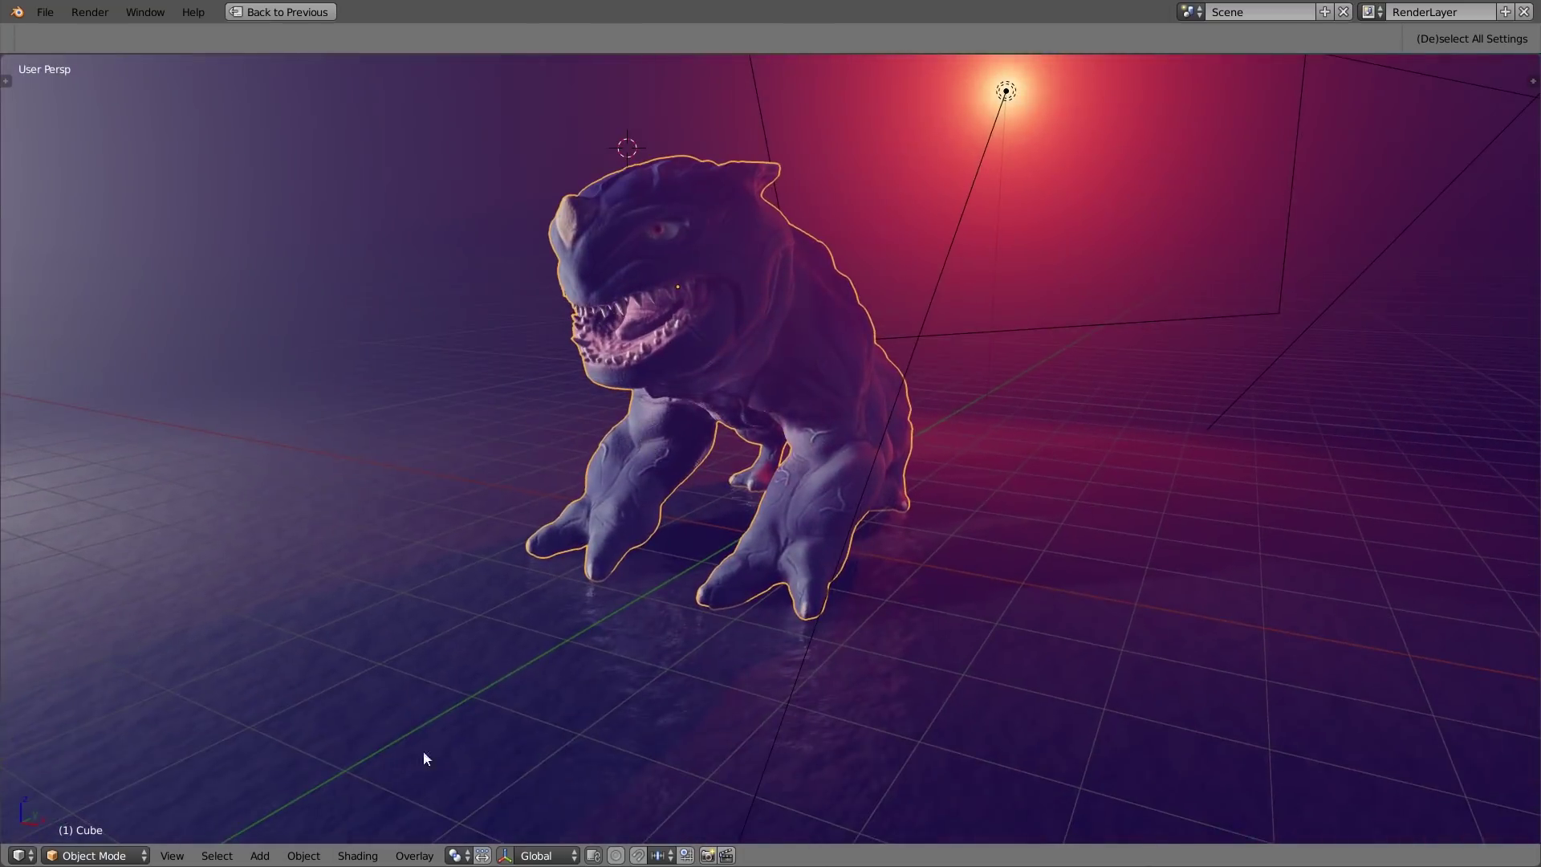
Step: Hide the overlays in the 3D viewport and bring the creature's full material node network into view
click(414, 855)
click(371, 609)
middle_drag(513, 417, 525, 382)
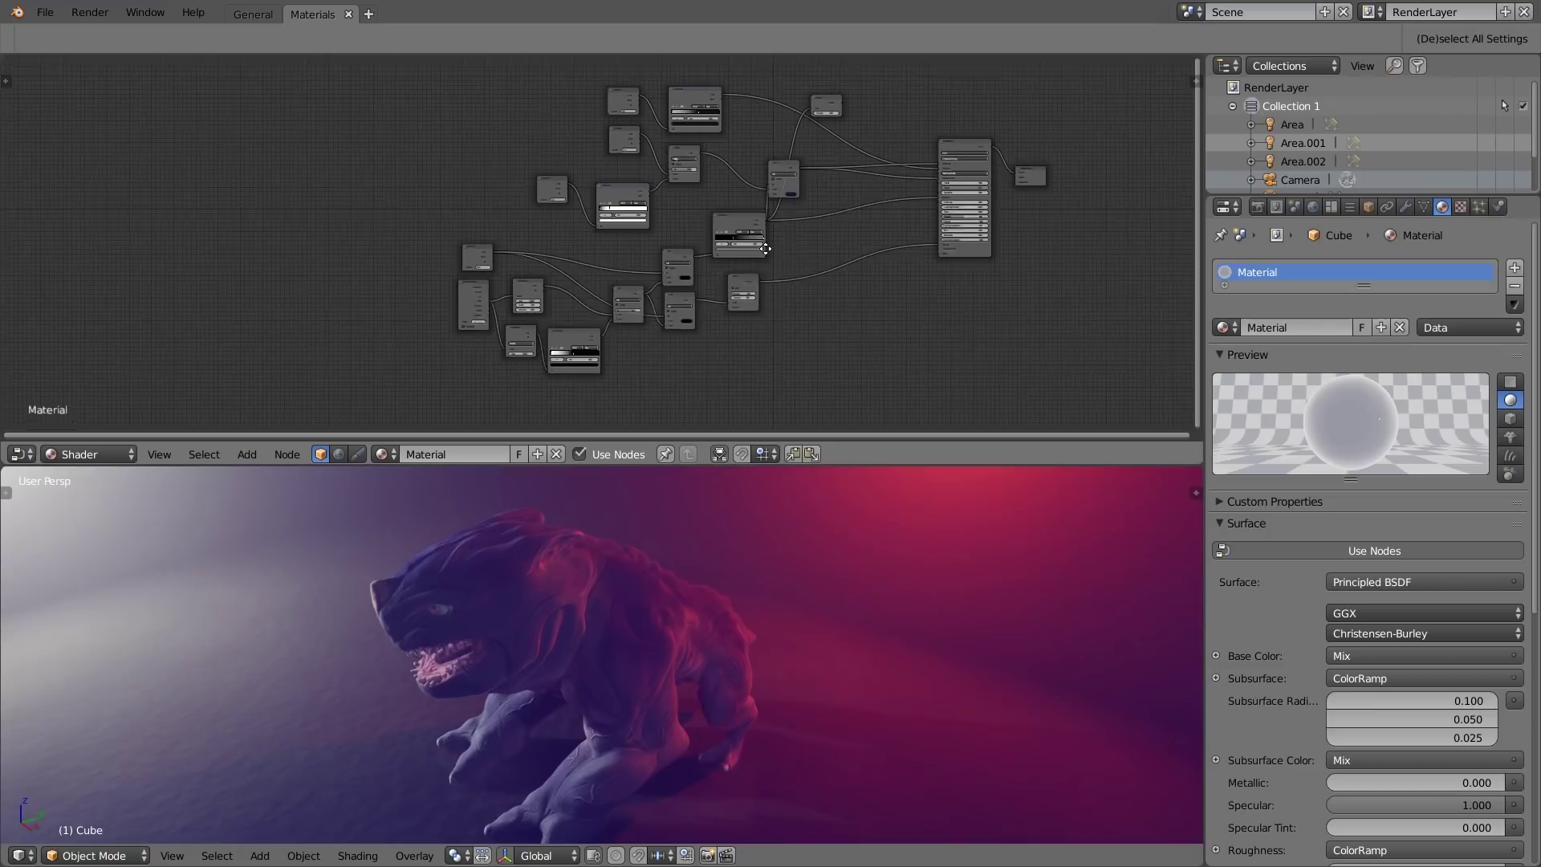
scroll(596, 258, up, 3)
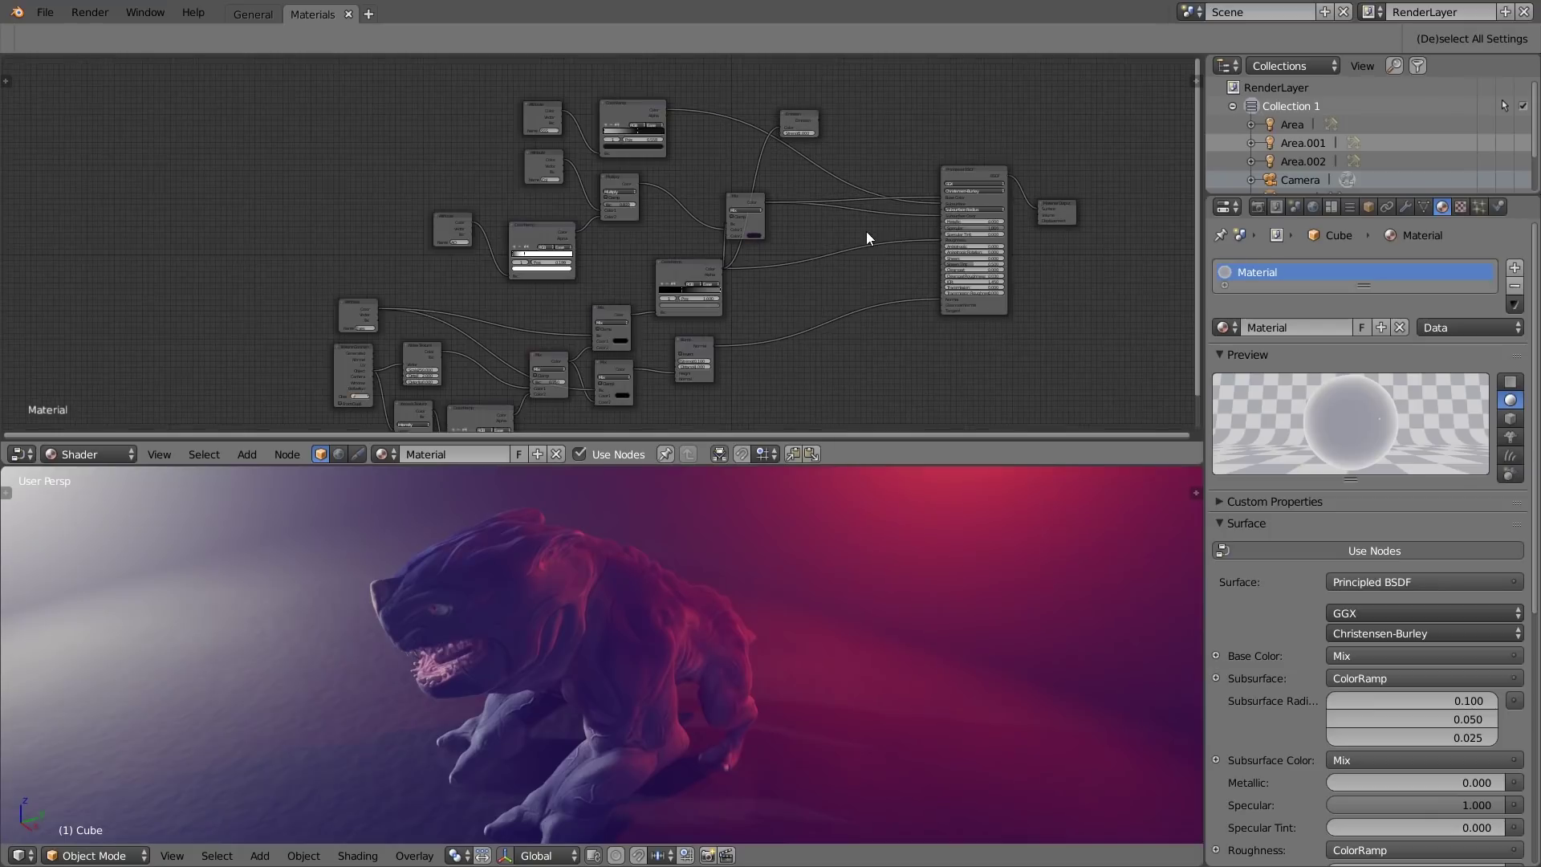
Step: Move the Mix node feeding the base color closer to the Principled BSDF node
middle_drag(646, 609, 666, 590)
scroll(835, 181, up, 1)
click(825, 190)
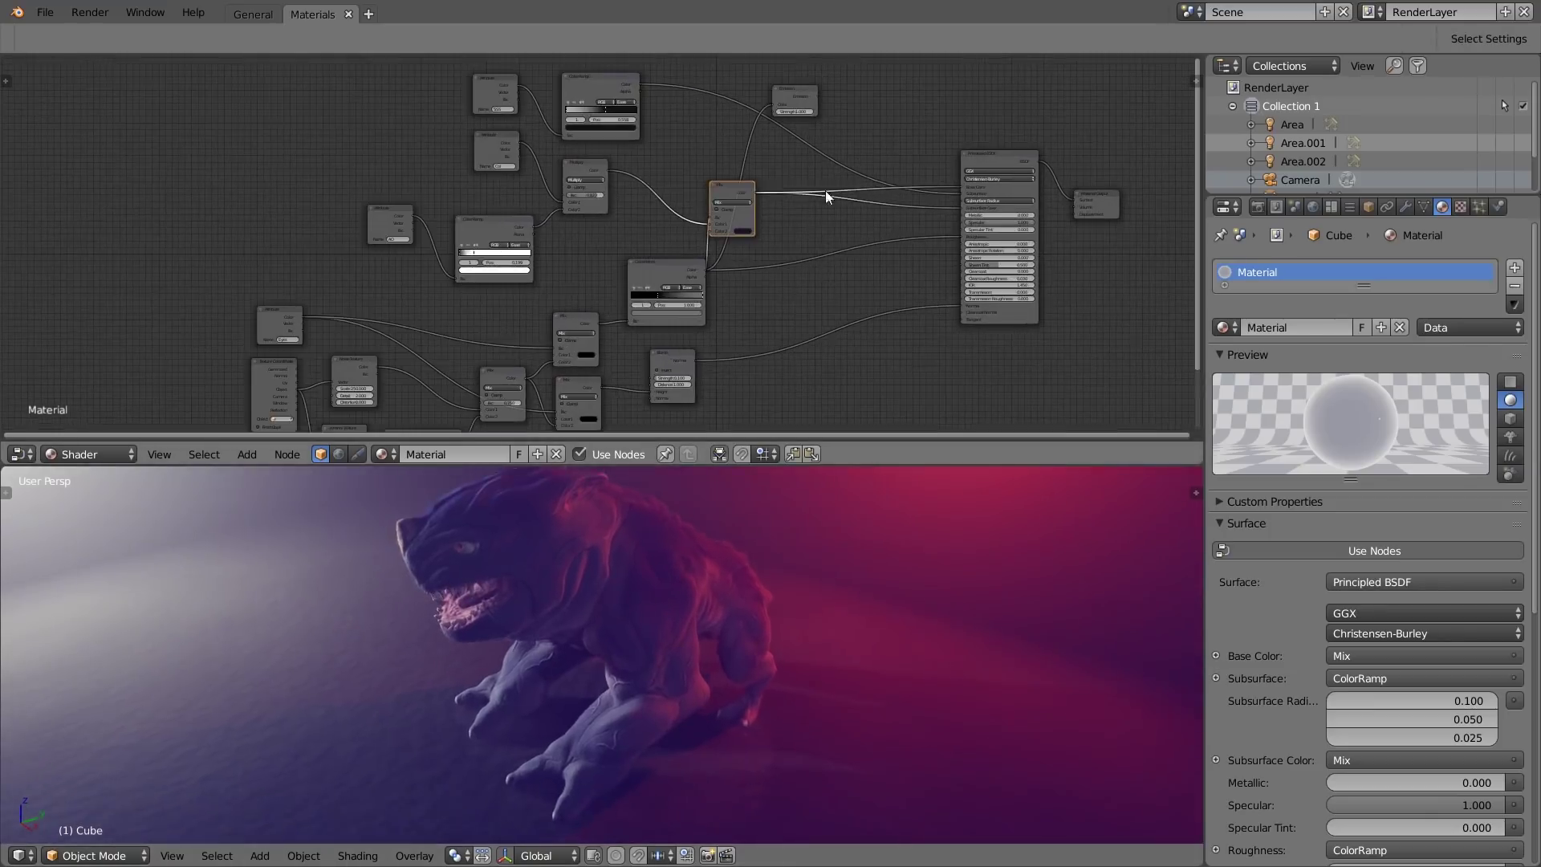
drag(731, 188, 826, 191)
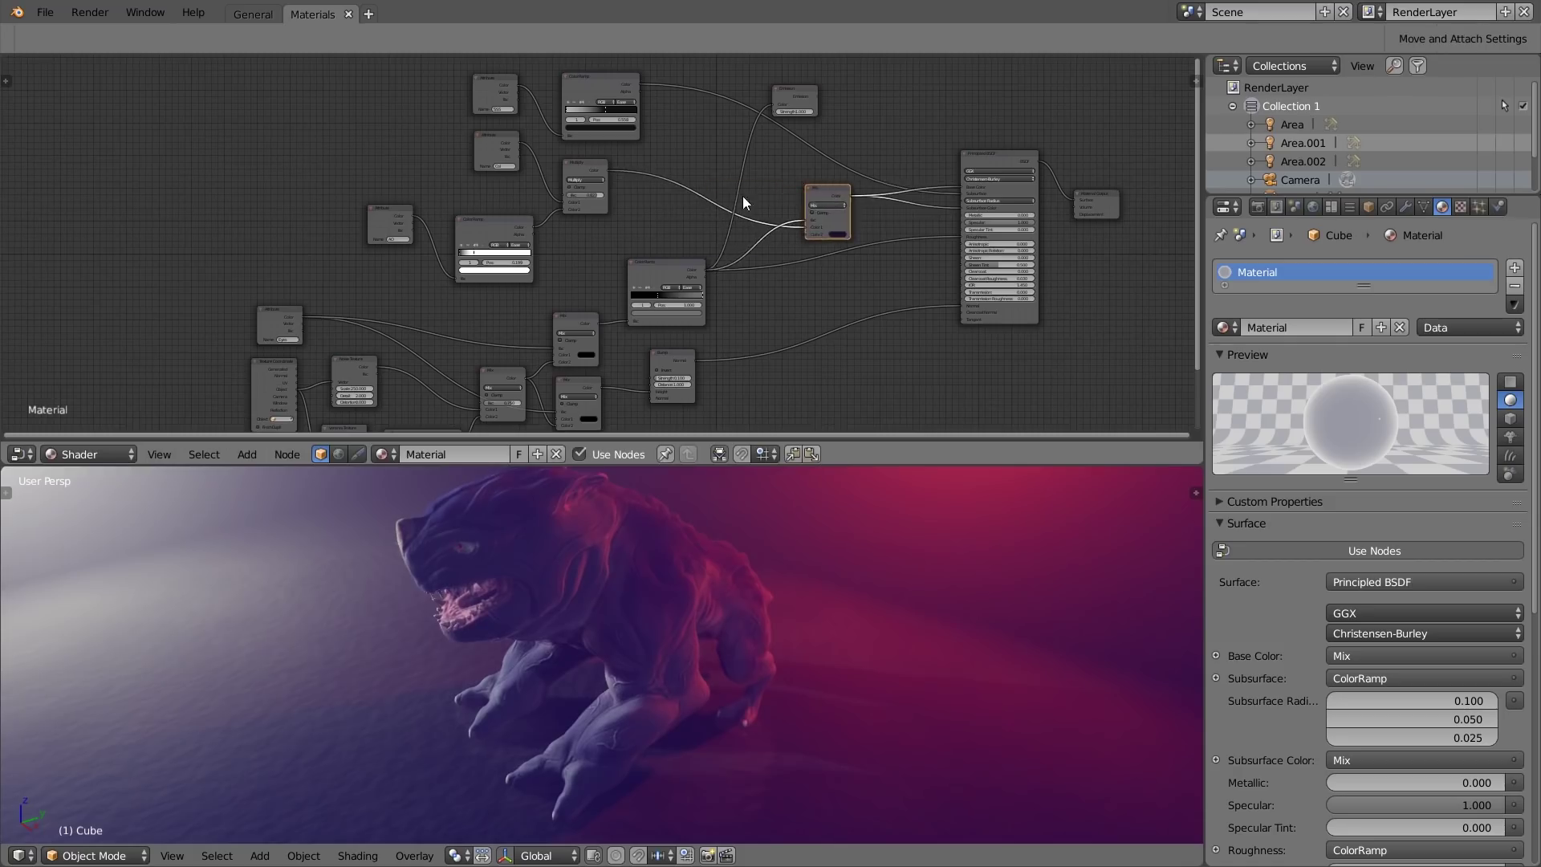
Step: Add an Attribute node in the empty area above the material's node network
middle_drag(851, 81, 740, 226)
scroll(739, 226, up, 5)
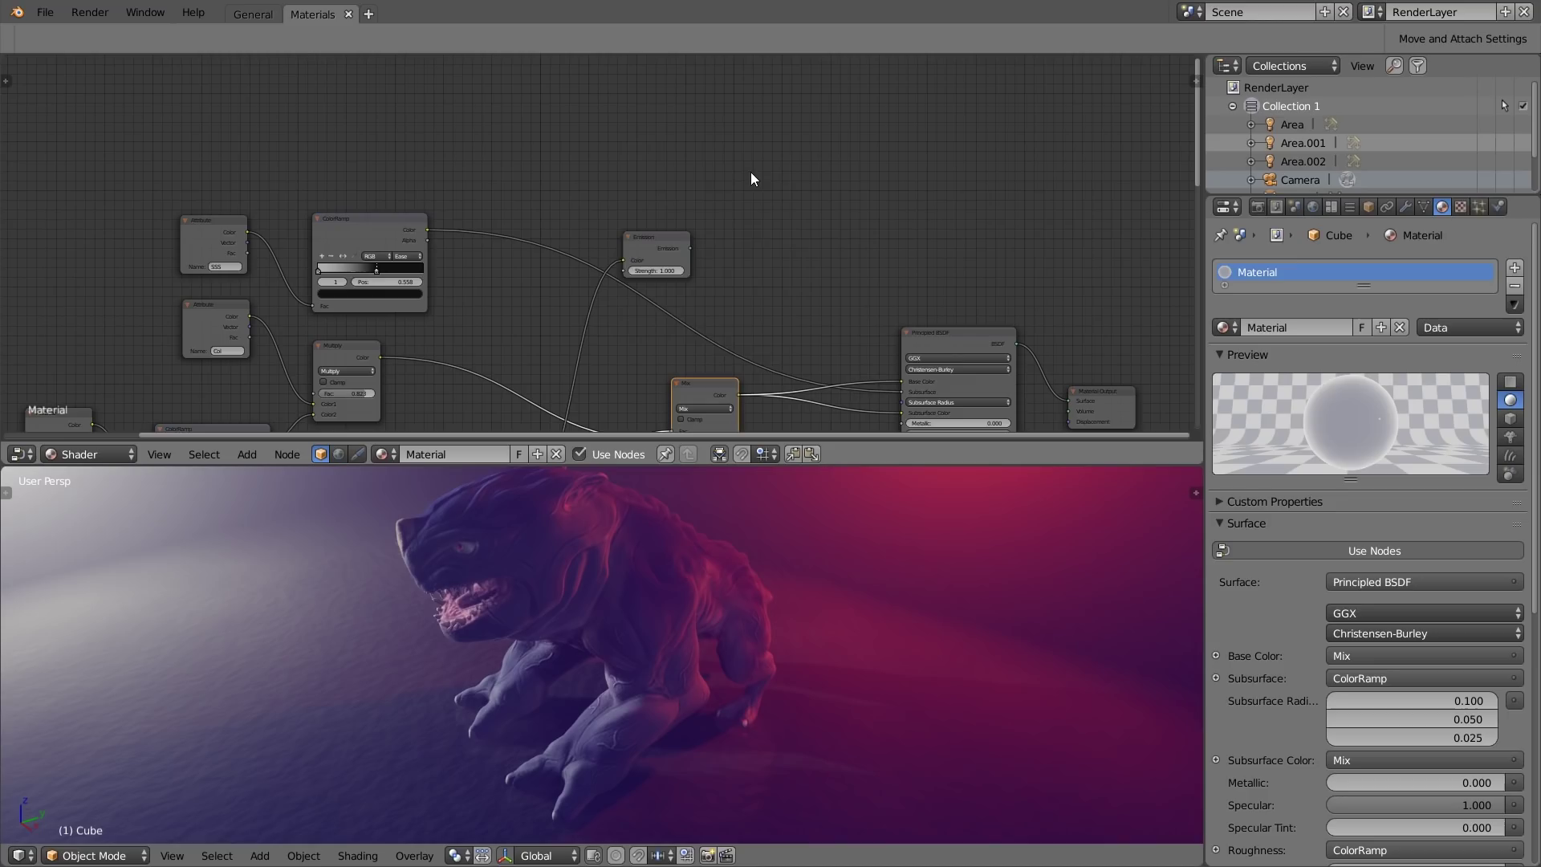
key(shift+a)
mouse_move(700, 192)
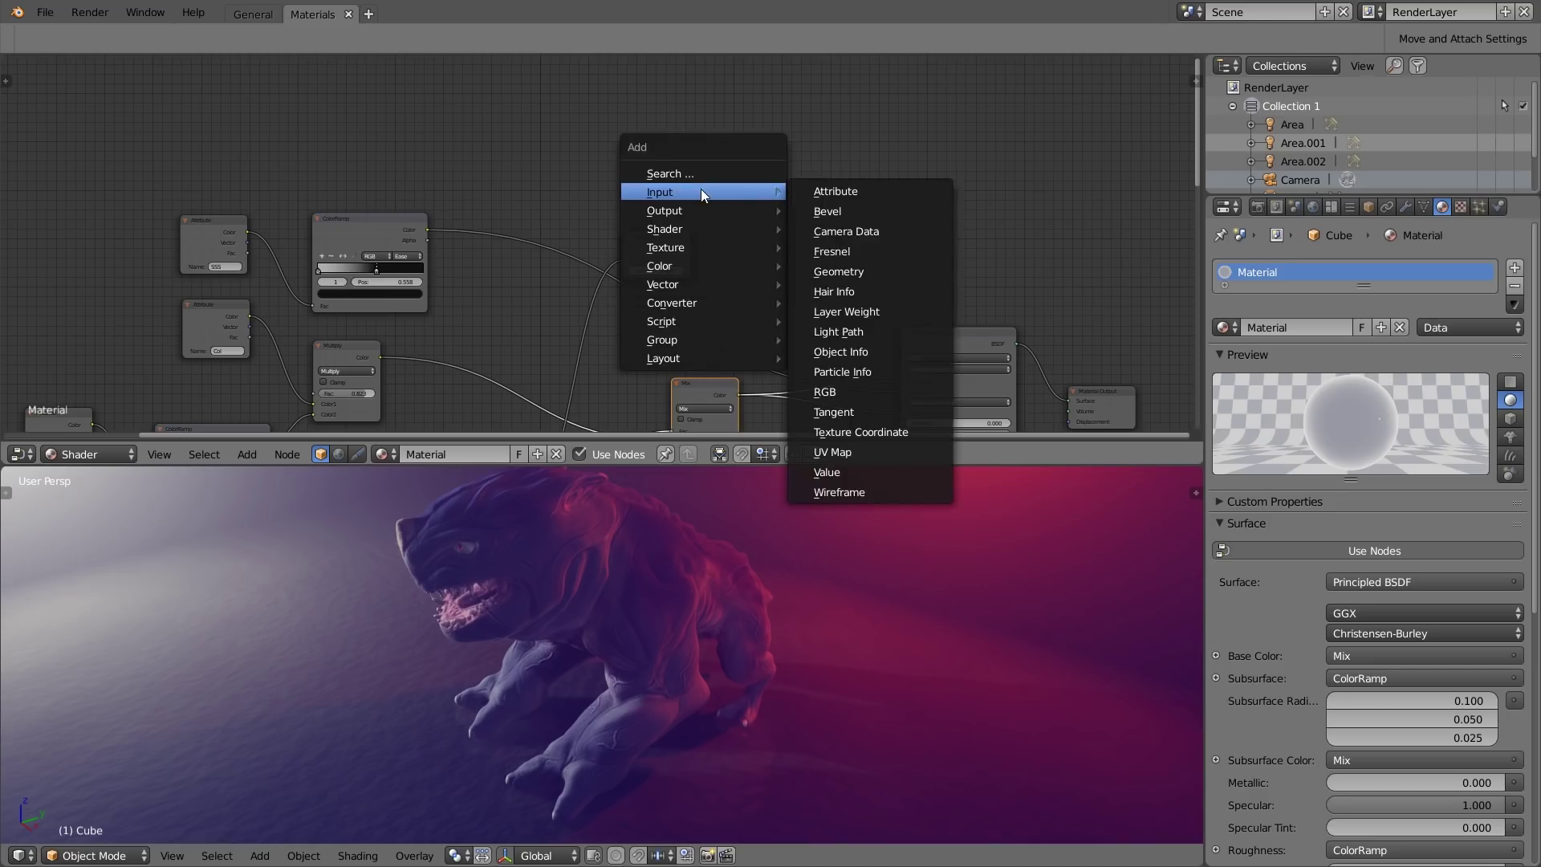
click(812, 189)
click(770, 173)
Step: Set the new Attribute node's name to Col, matching the name in the mesh's Vertex Colors list
scroll(792, 223, up, 3)
scroll(798, 218, up, 1)
click(805, 210)
click(806, 216)
click(1424, 205)
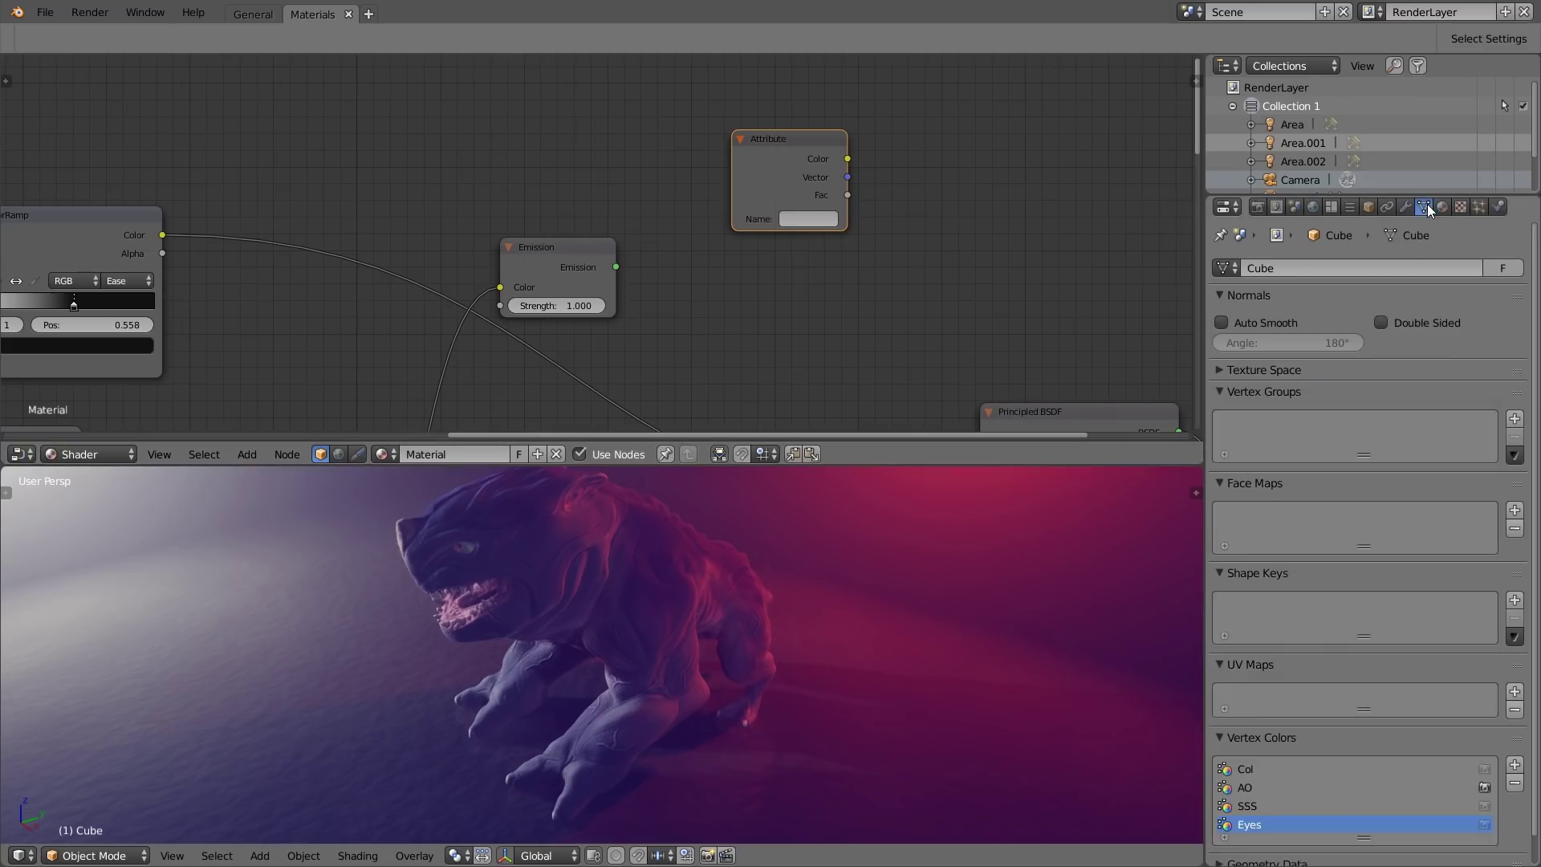
scroll(1300, 642, down, 1)
double_click(1246, 739)
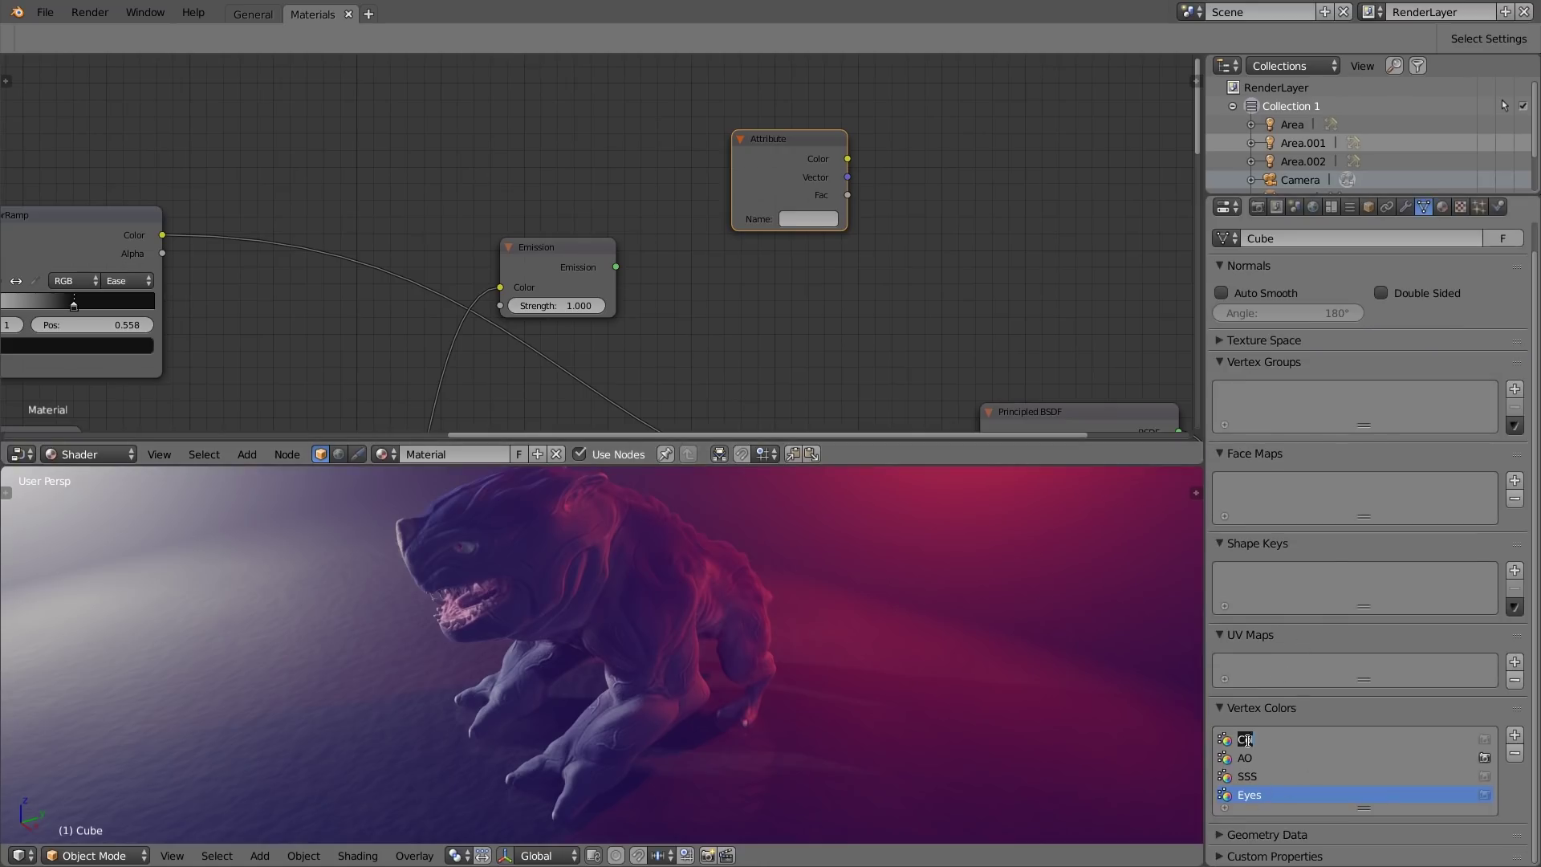
text(Col)
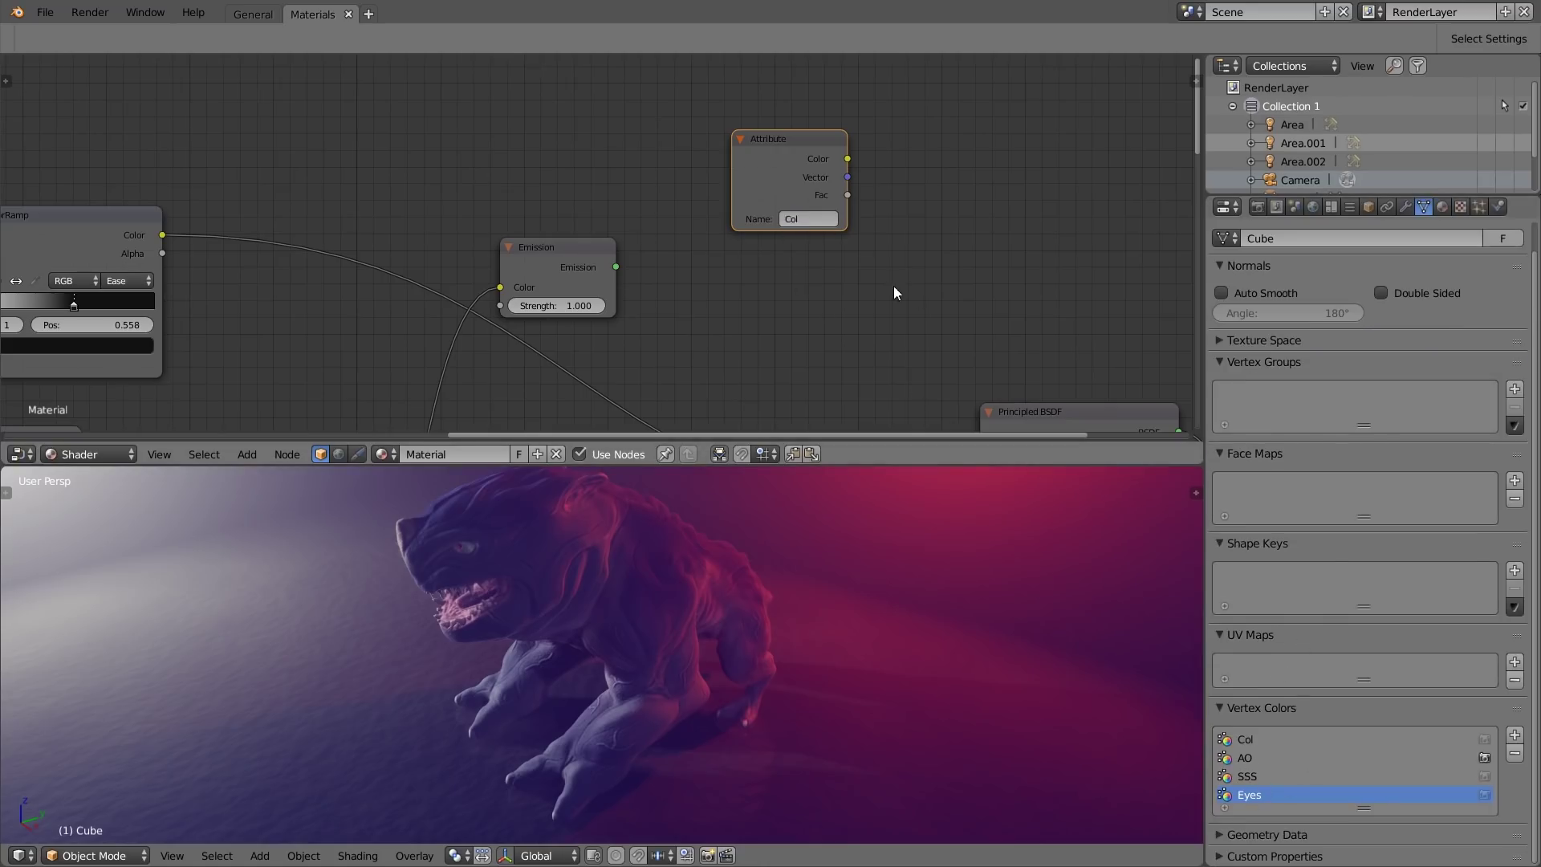
Step: Place the Emission node beside the new Attribute node and link Attribute color through Emission to the Material Output's surface
scroll(975, 331, down, 3)
drag(472, 177, 827, 126)
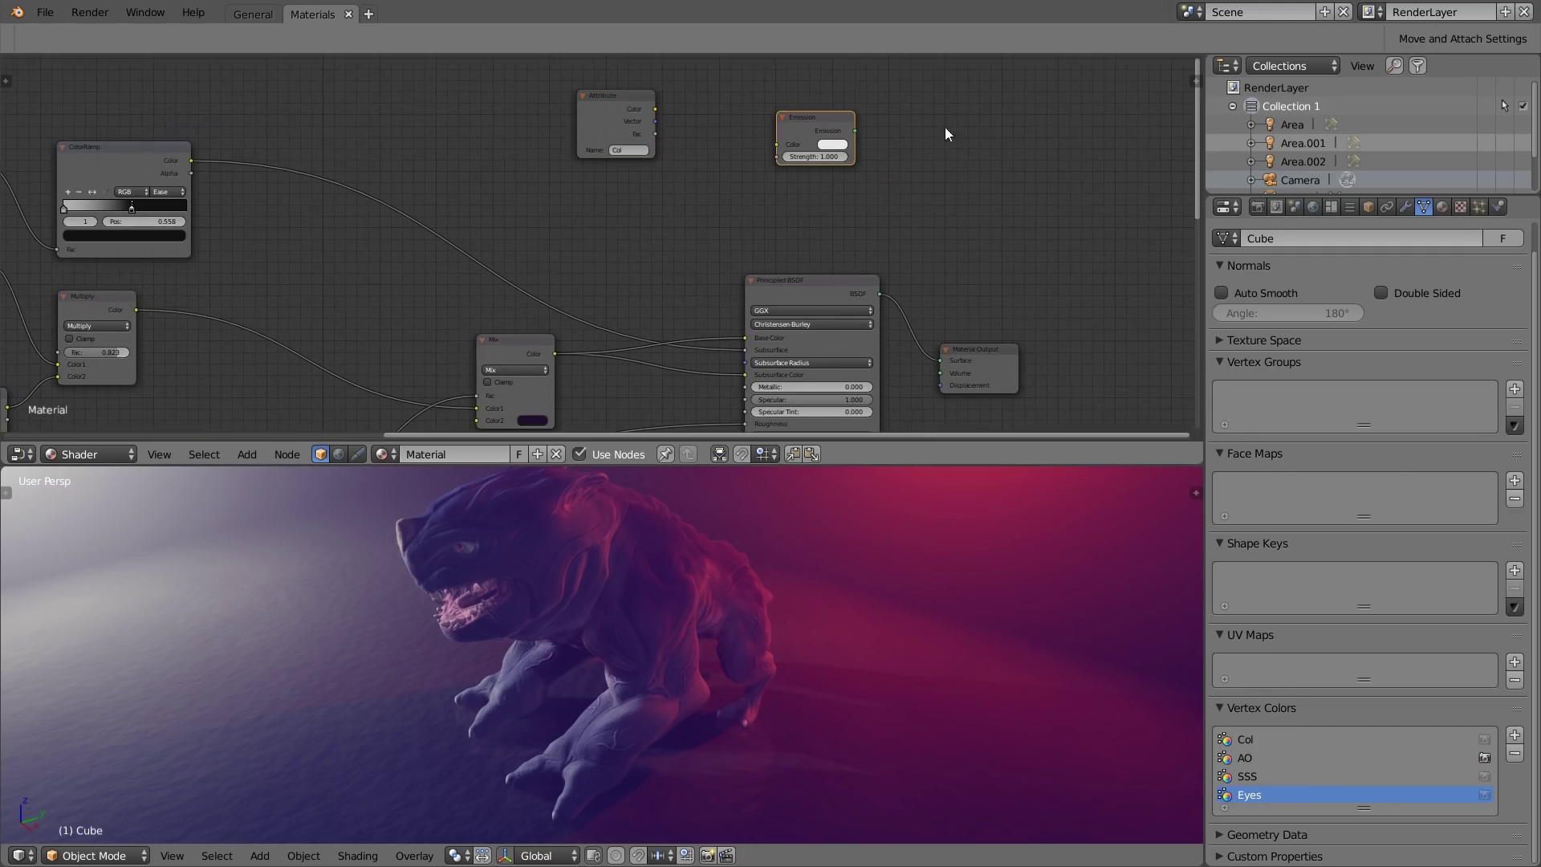
drag(670, 112, 670, 113)
drag(764, 151, 940, 361)
middle_drag(614, 545, 564, 576)
Step: Set the name of the Attribute node feeding the Emission node to AO
click(625, 149)
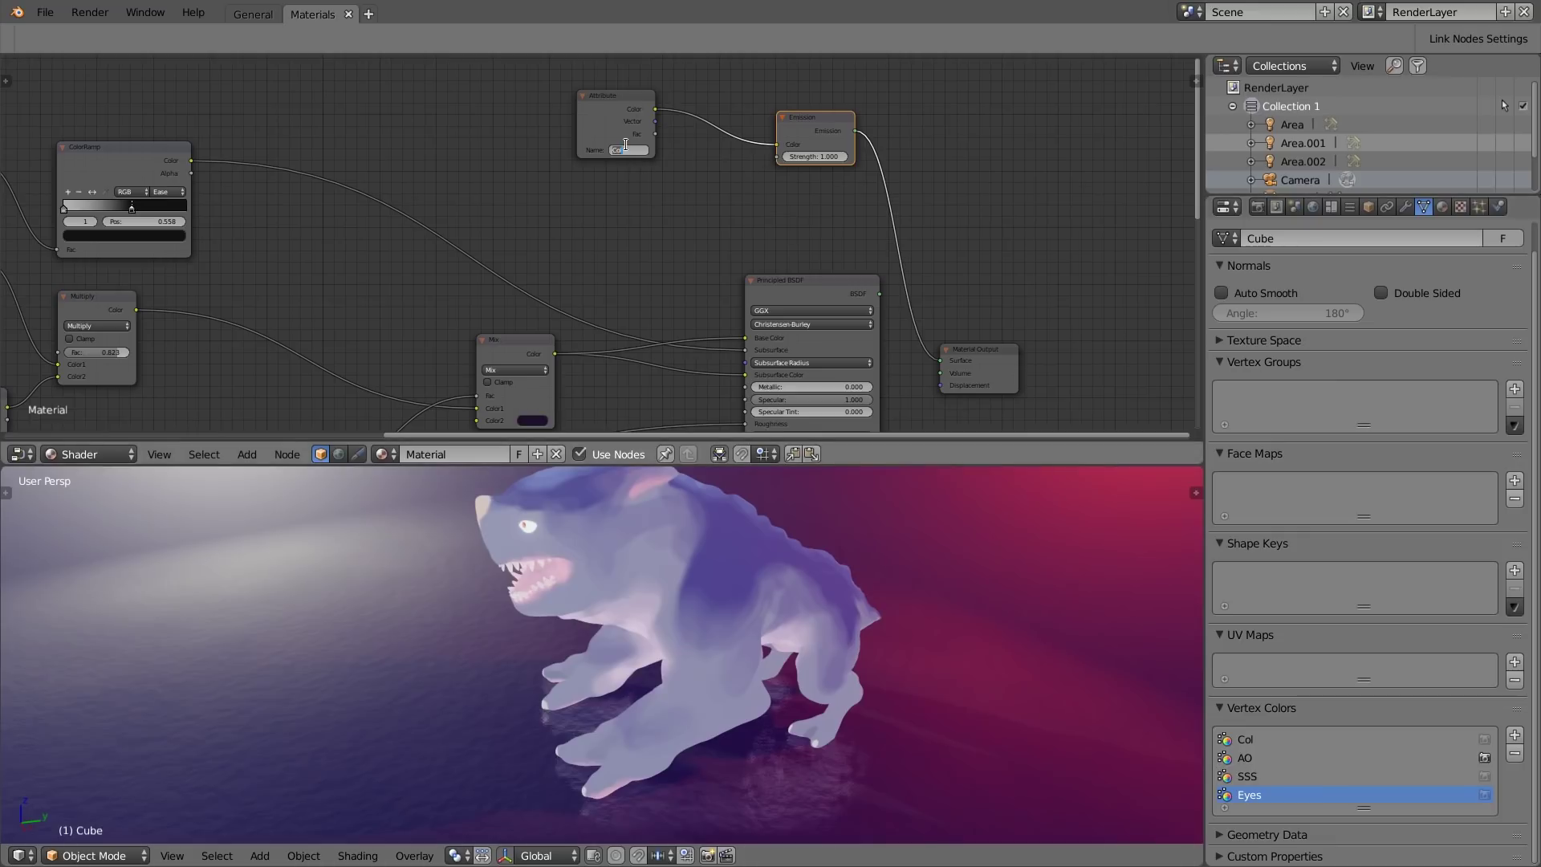
key(Return)
mouse_move(738, 491)
middle_down()
mouse_move(687, 522)
mouse_move(564, 518)
mouse_move(798, 516)
mouse_move(851, 490)
middle_up()
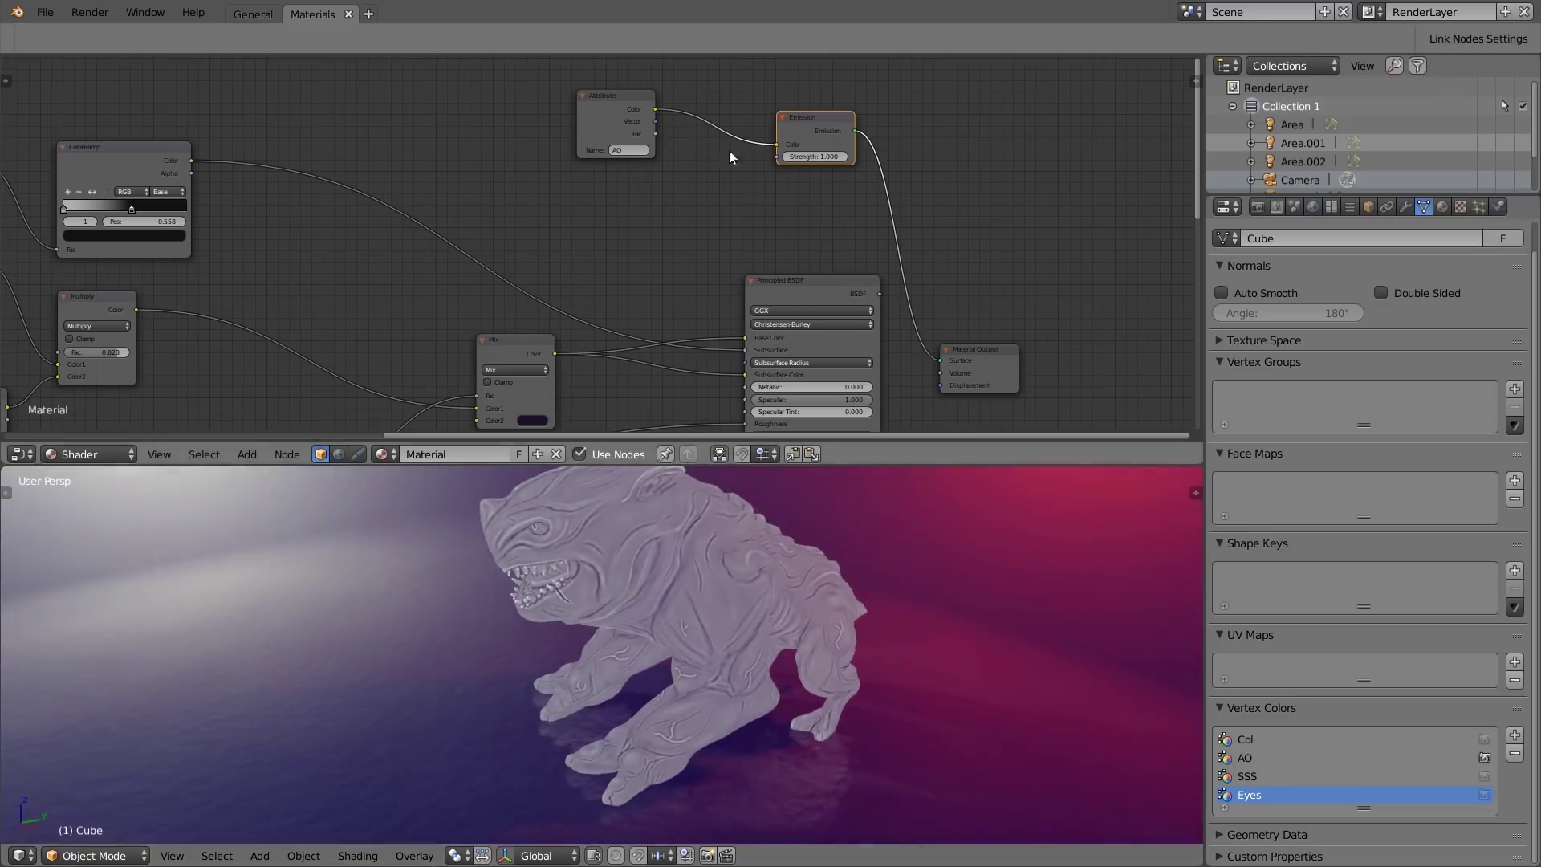
Step: Examine the SSS, Col, AO and Eyes Attribute nodes and how their branches lead into the Principled BSDF node
scroll(757, 196, down, 4)
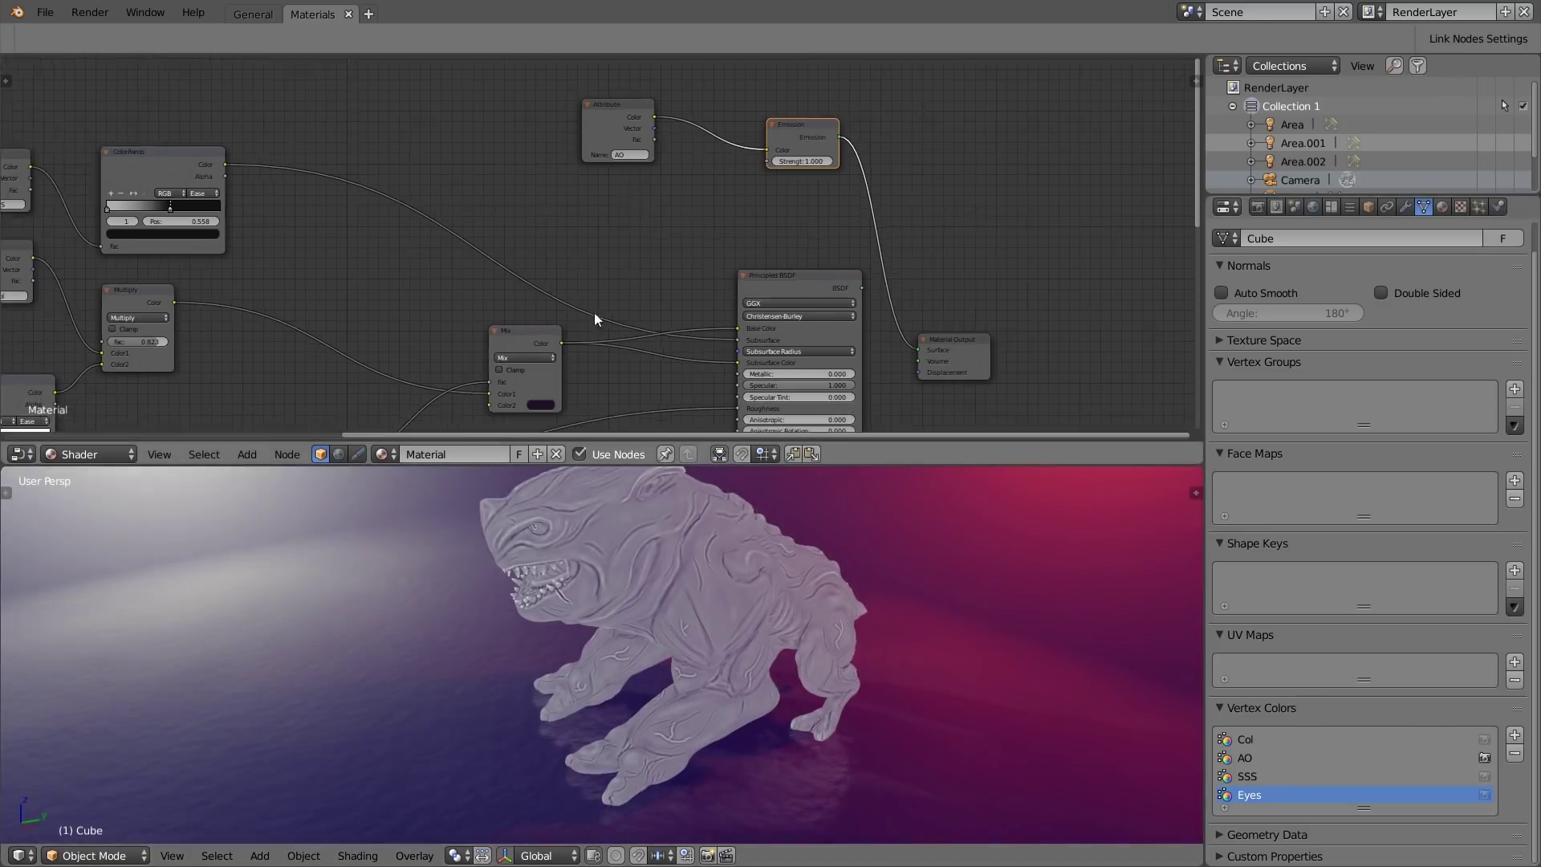
click(716, 114)
scroll(722, 129, up, 2)
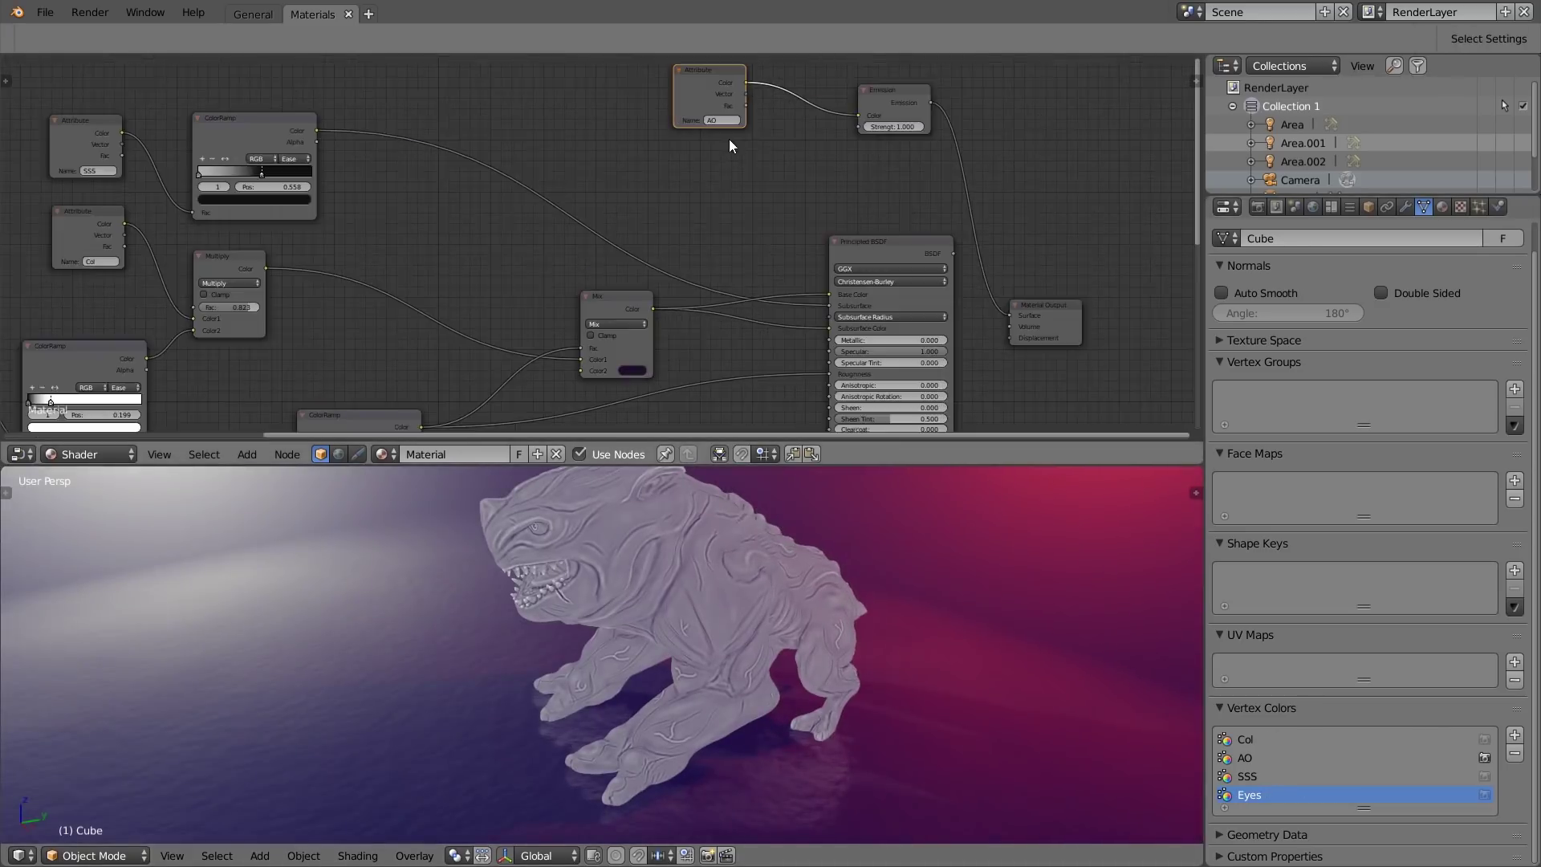
middle_drag(650, 142, 1051, 161)
scroll(592, 146, up, 2)
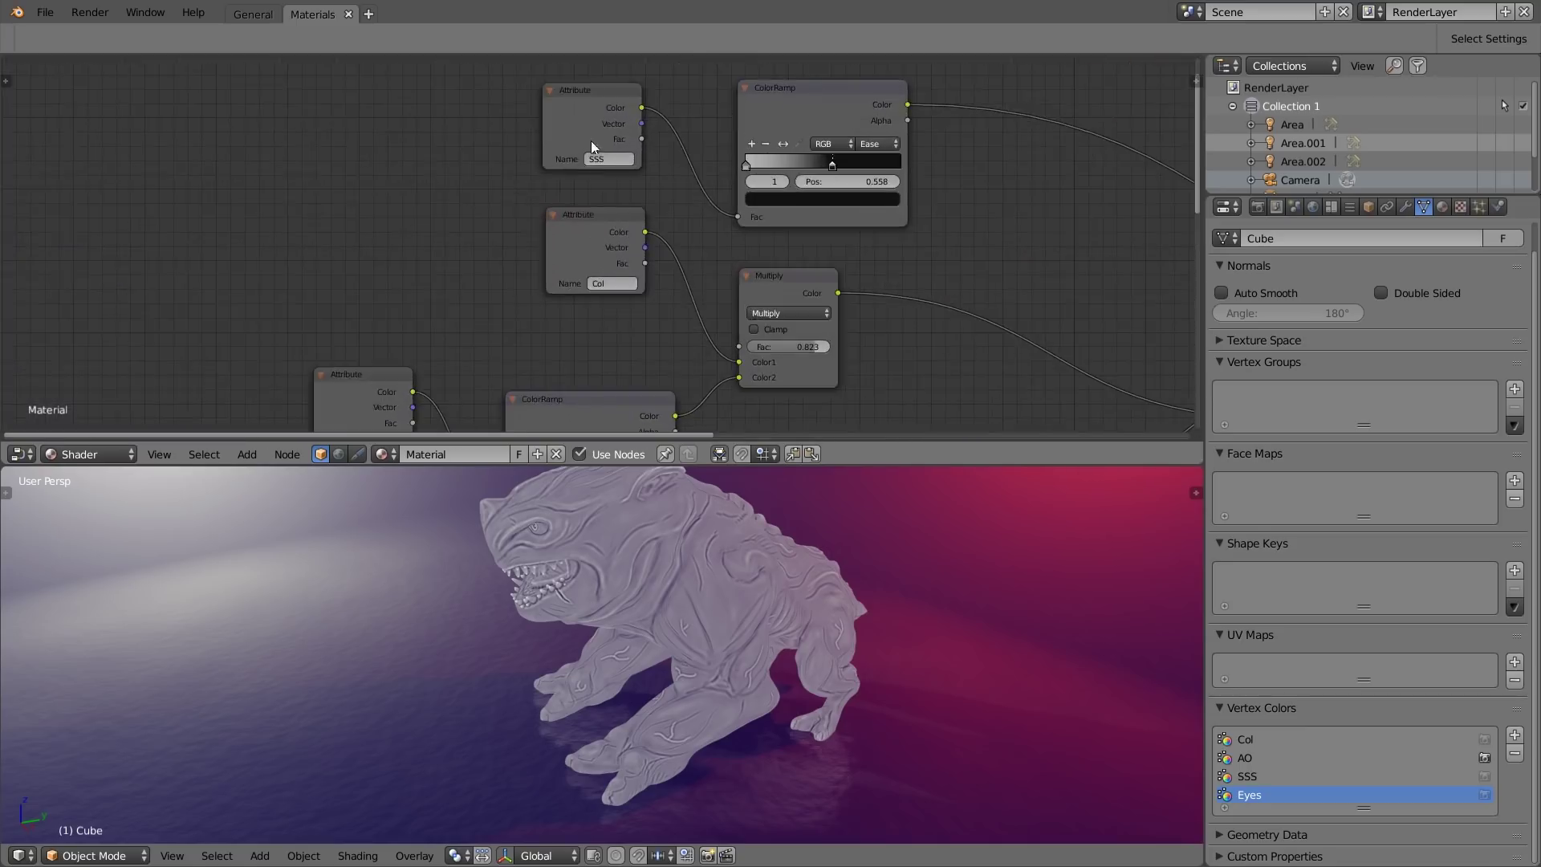
middle_drag(625, 365, 721, 192)
middle_drag(558, 430, 585, 247)
scroll(585, 246, down, 1)
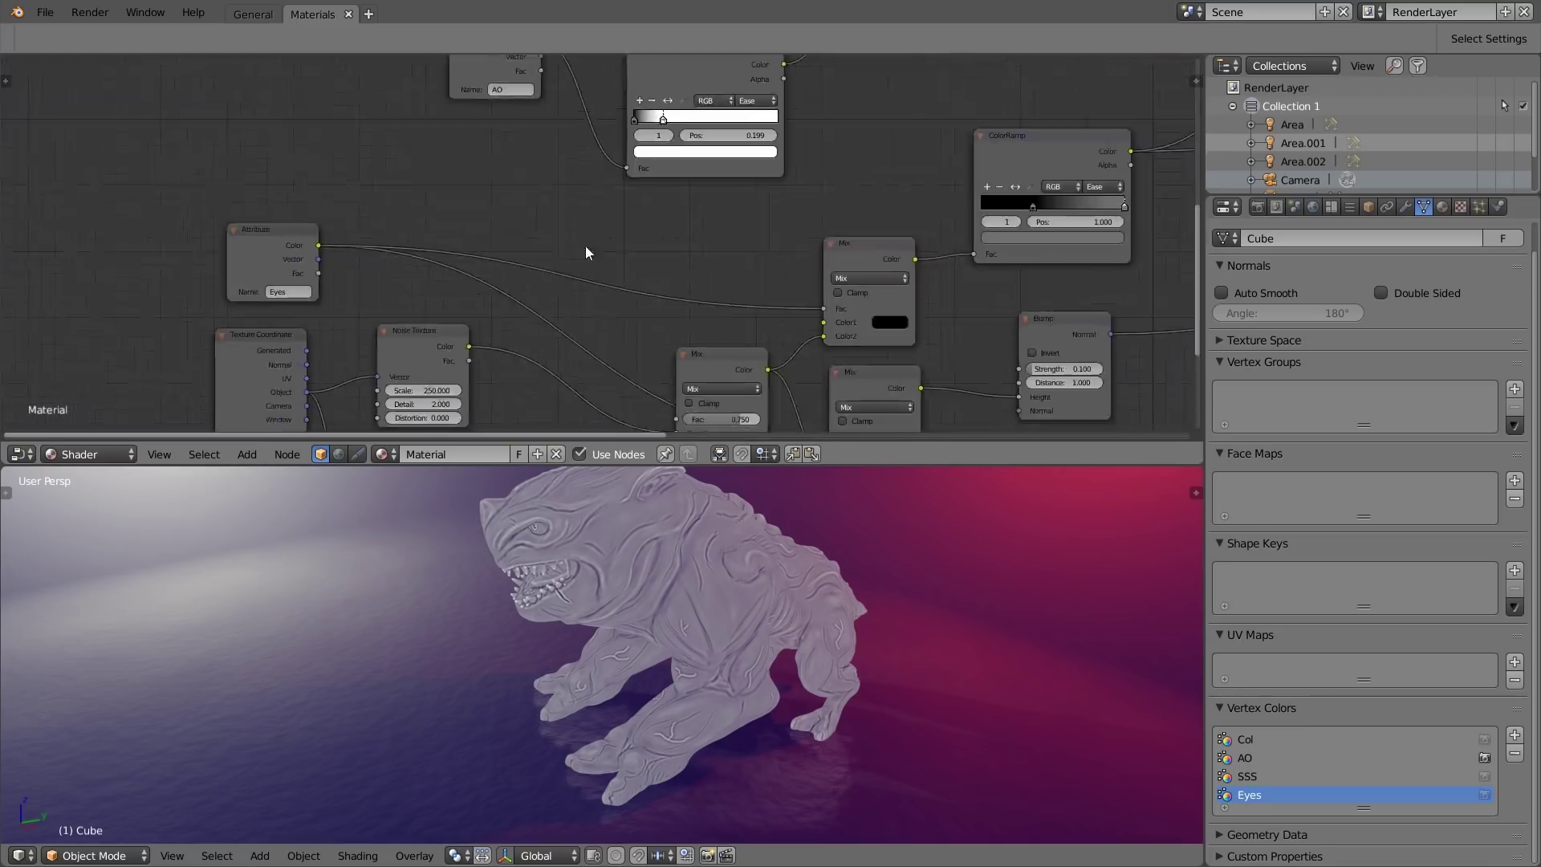
middle_drag(448, 353, 491, 200)
scroll(491, 204, down, 1)
middle_drag(1170, 258, 726, 247)
middle_drag(1060, 272, 781, 235)
scroll(780, 234, up, 2)
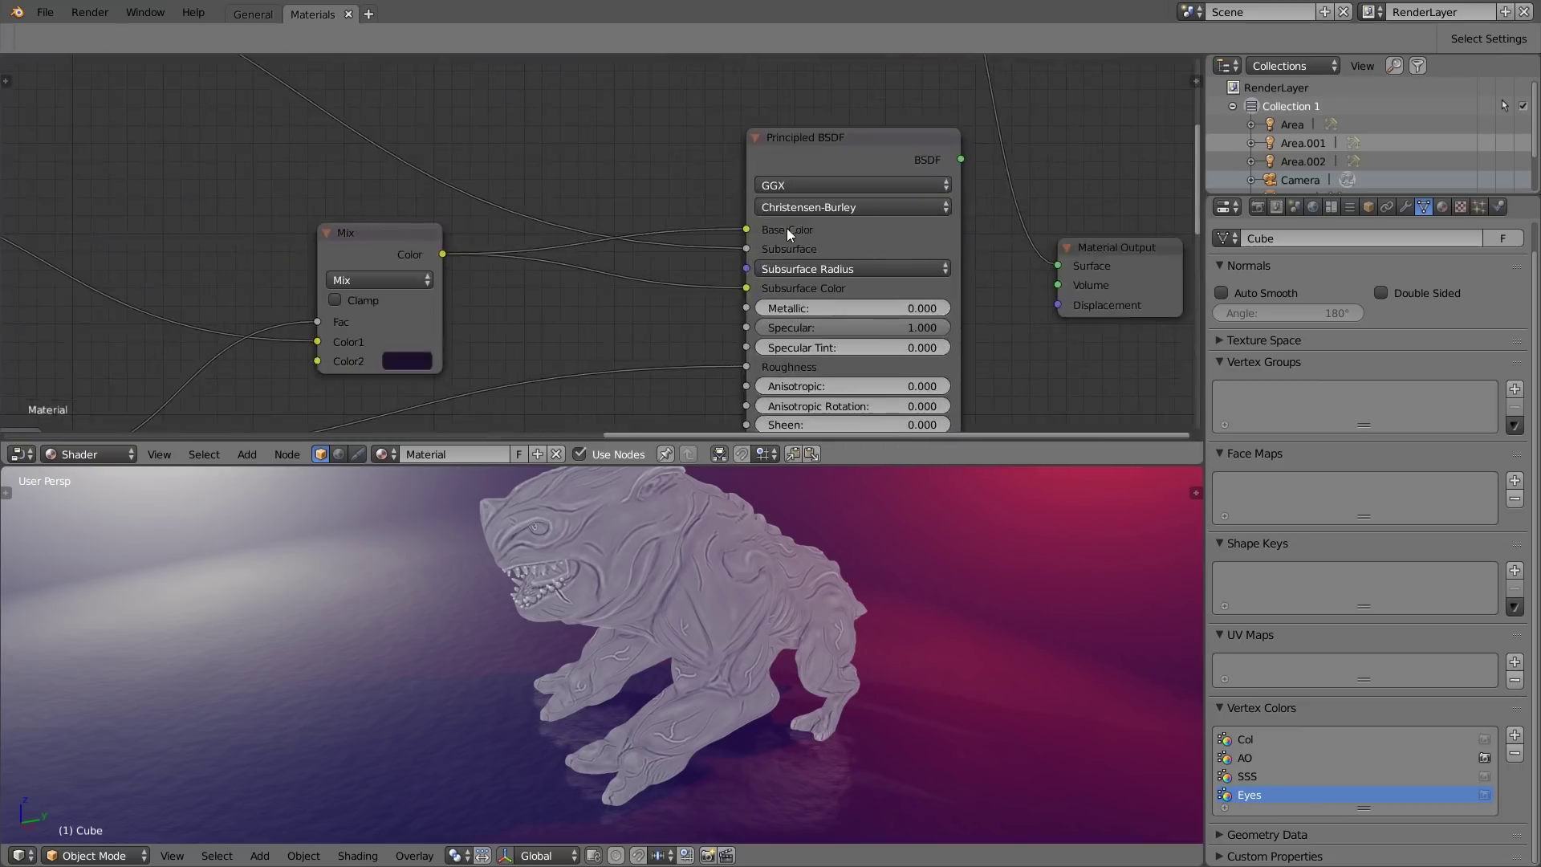
Step: Reconnect the Principled BSDF node to the Material Output's surface
scroll(796, 229, down, 2)
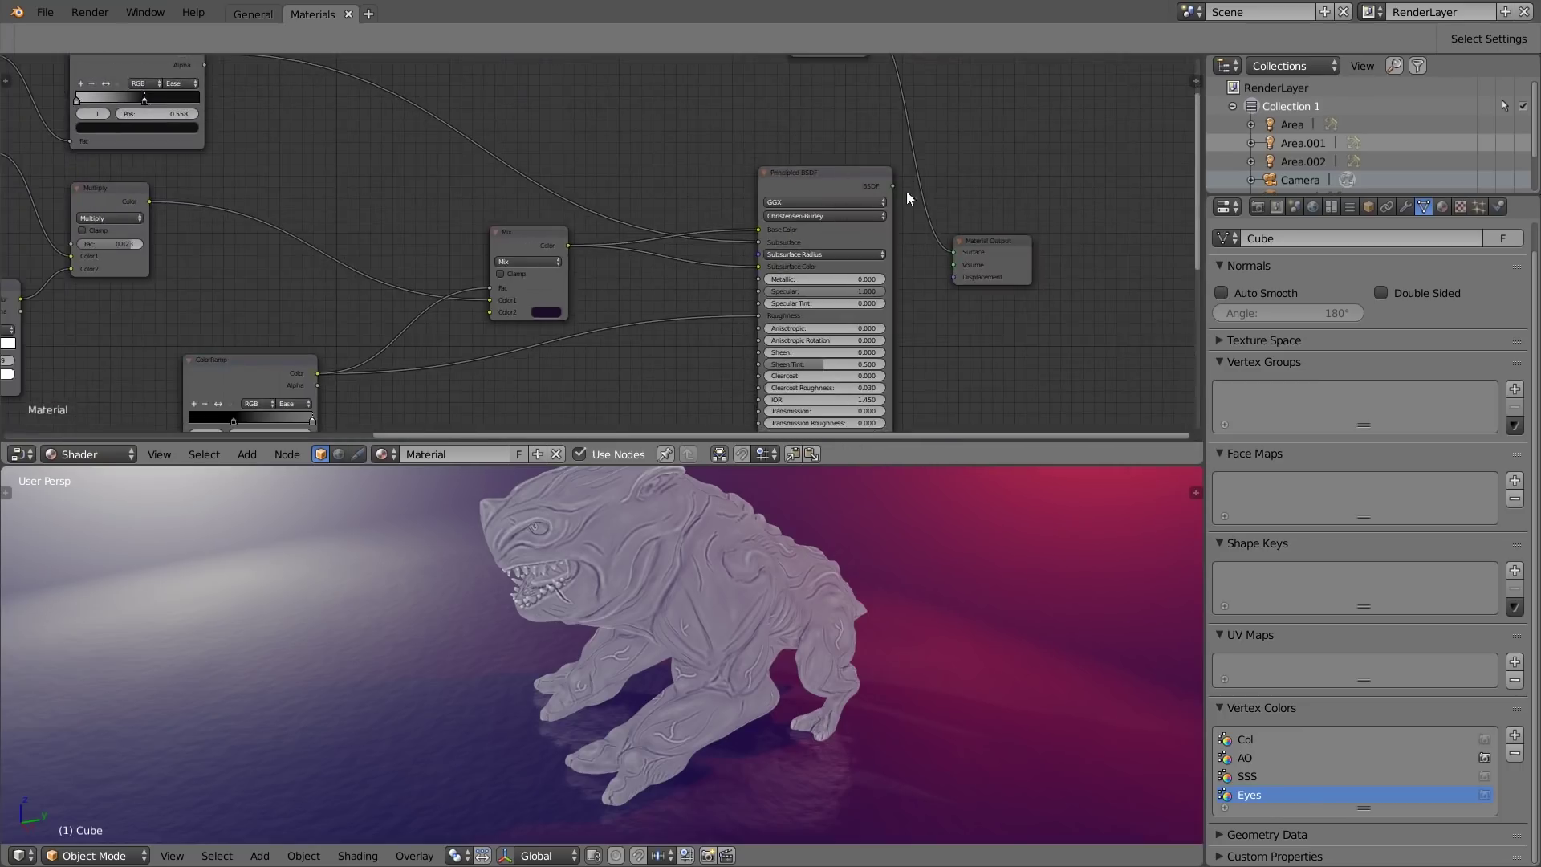
drag(893, 187, 951, 253)
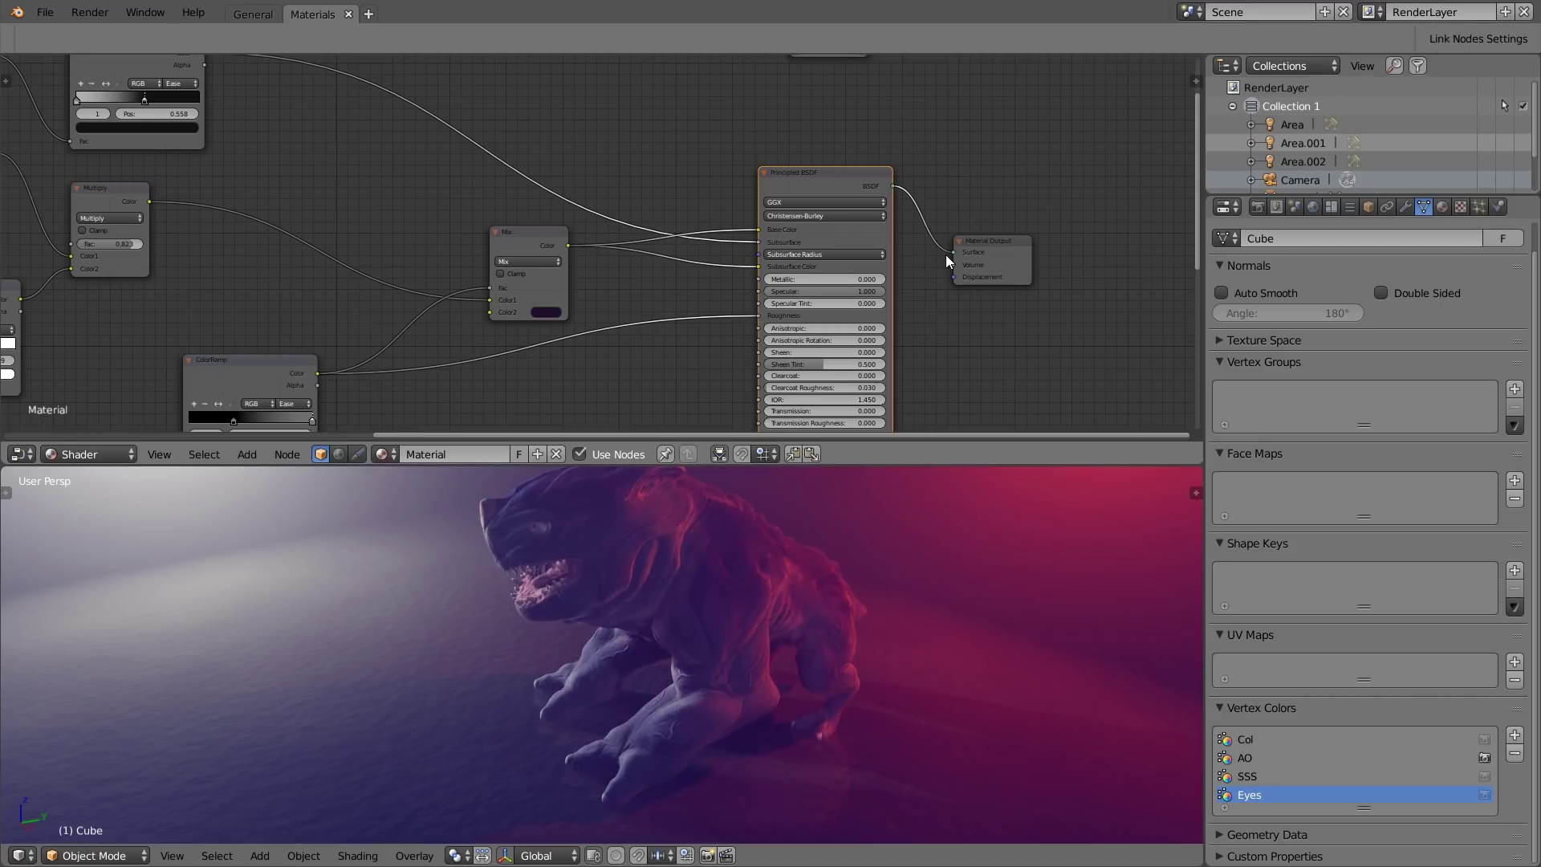
middle_drag(945, 253, 436, 205)
middle_drag(575, 155, 606, 218)
Step: Route the Emission node to the Material Output again and link the Col Attribute node's color to it
scroll(614, 218, up, 7)
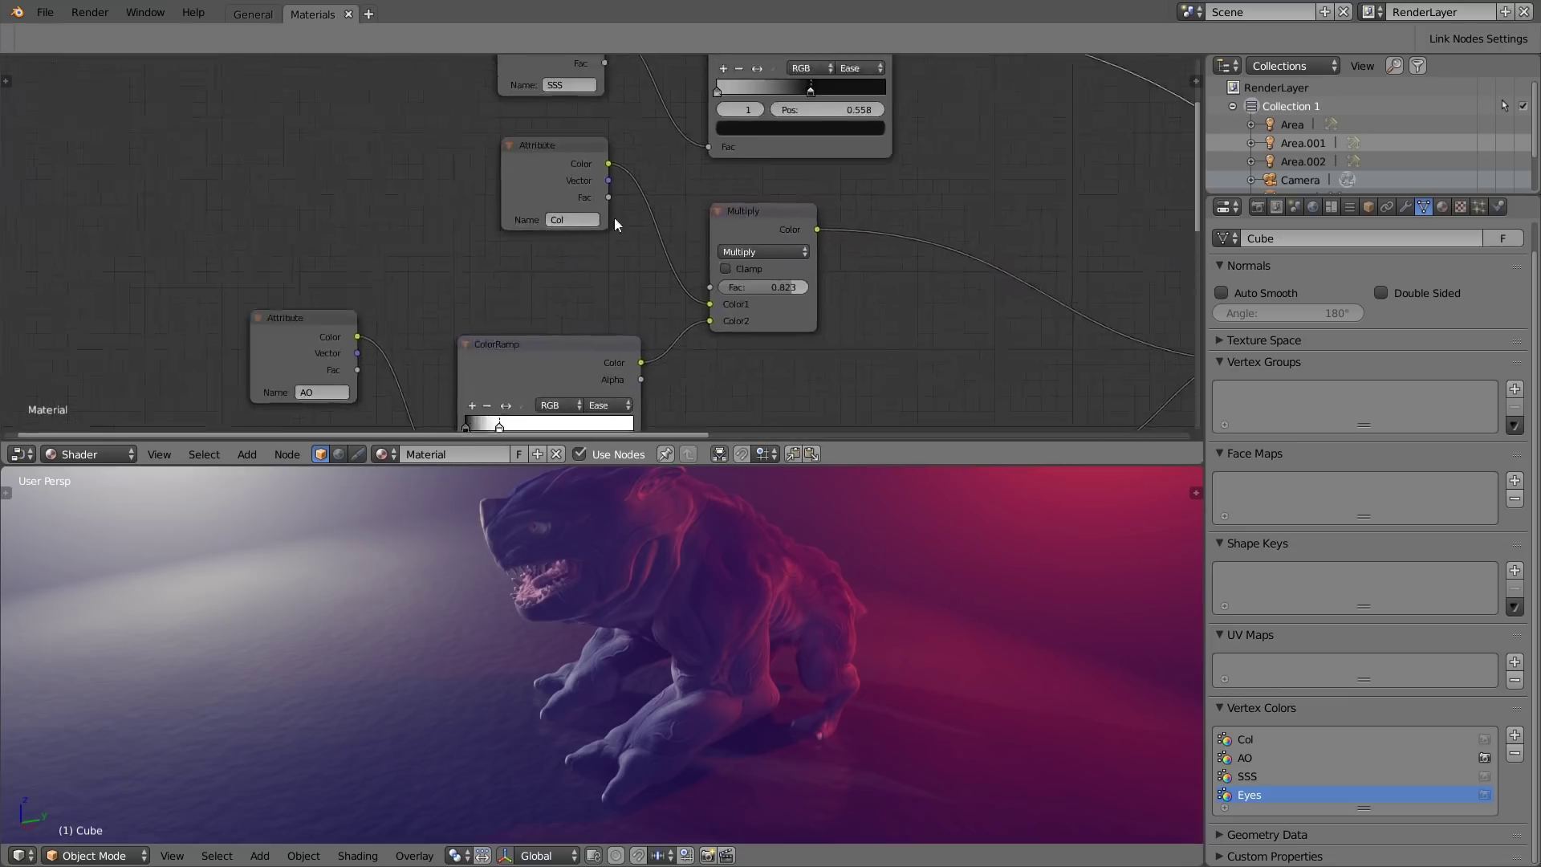
click(536, 155)
scroll(541, 165, down, 6)
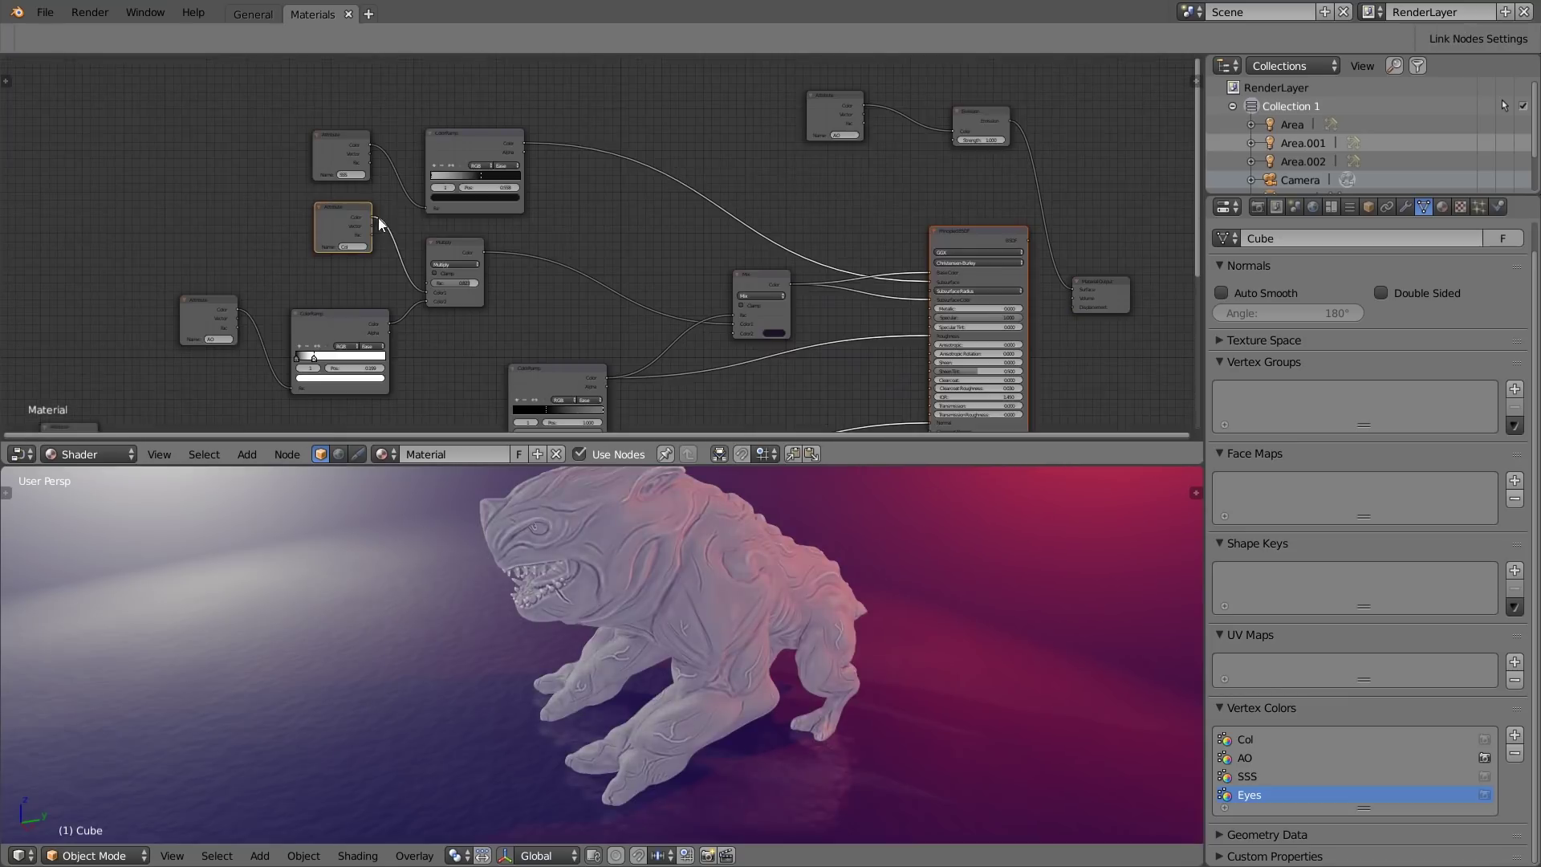
drag(378, 219, 958, 131)
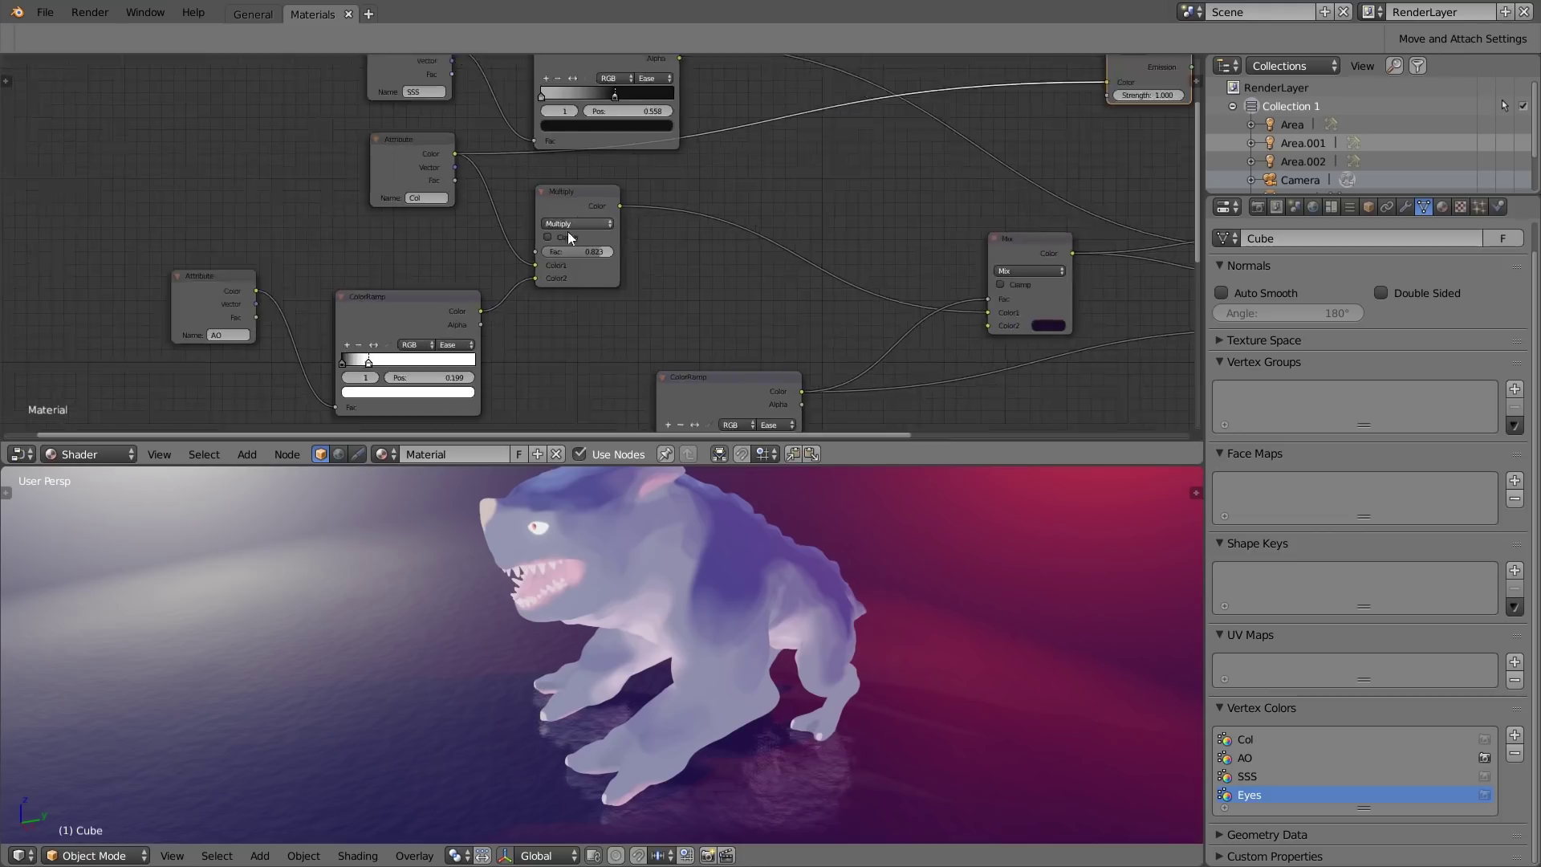
Step: Link the color of the AO Attribute node at the start of its ColorRamp branch to the Emission node
scroll(570, 238, down, 3)
middle_drag(522, 265, 361, 268)
drag(351, 261, 974, 109)
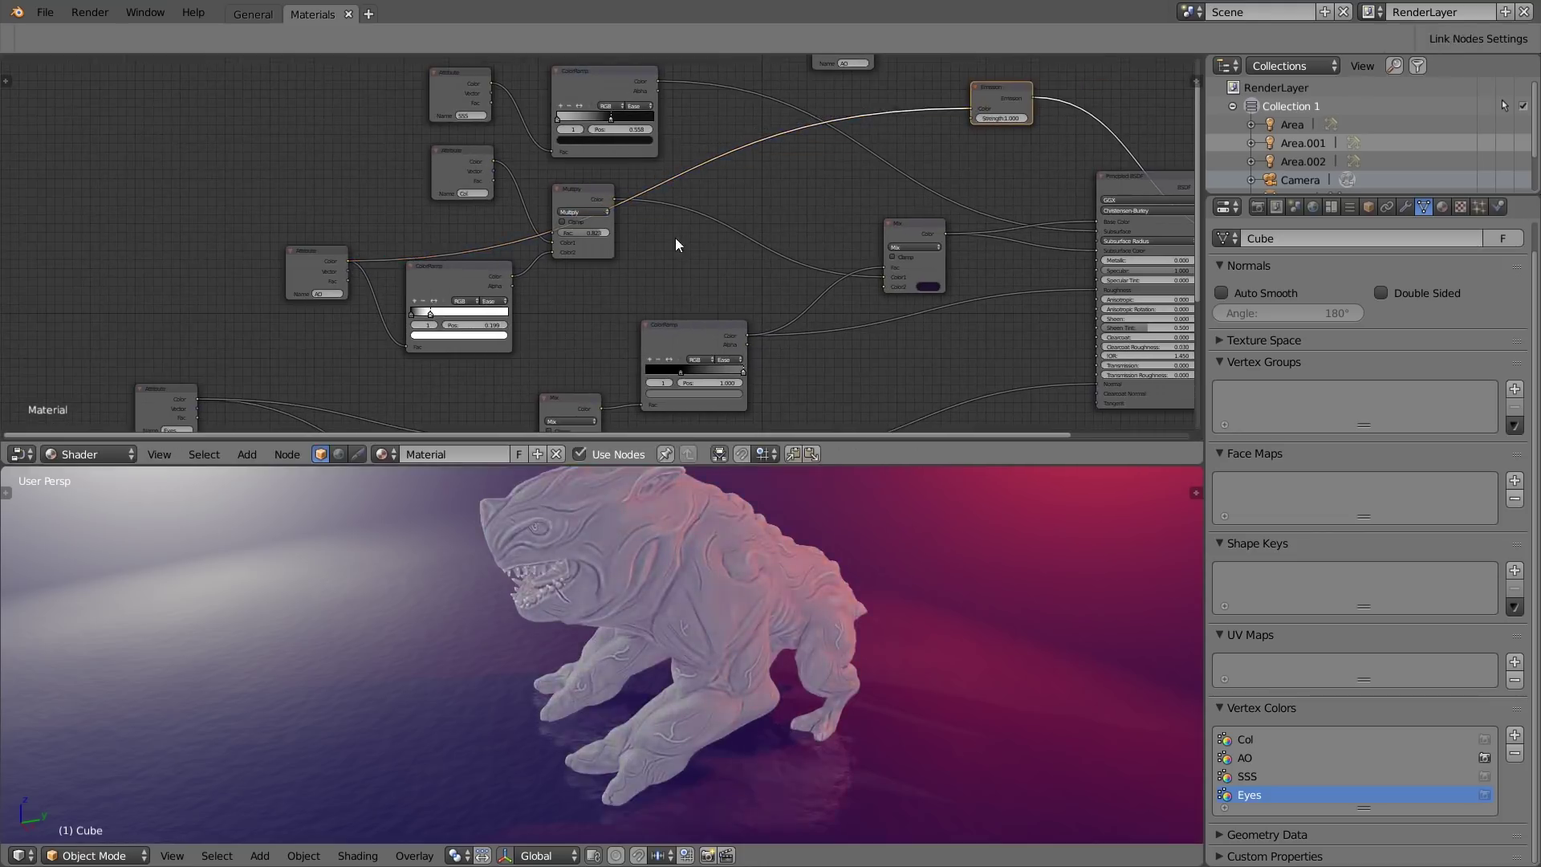
Step: Preview the AO branch's ColorRamp through the Emission node and set its stop 1 position to 0.287
scroll(675, 237, up, 2)
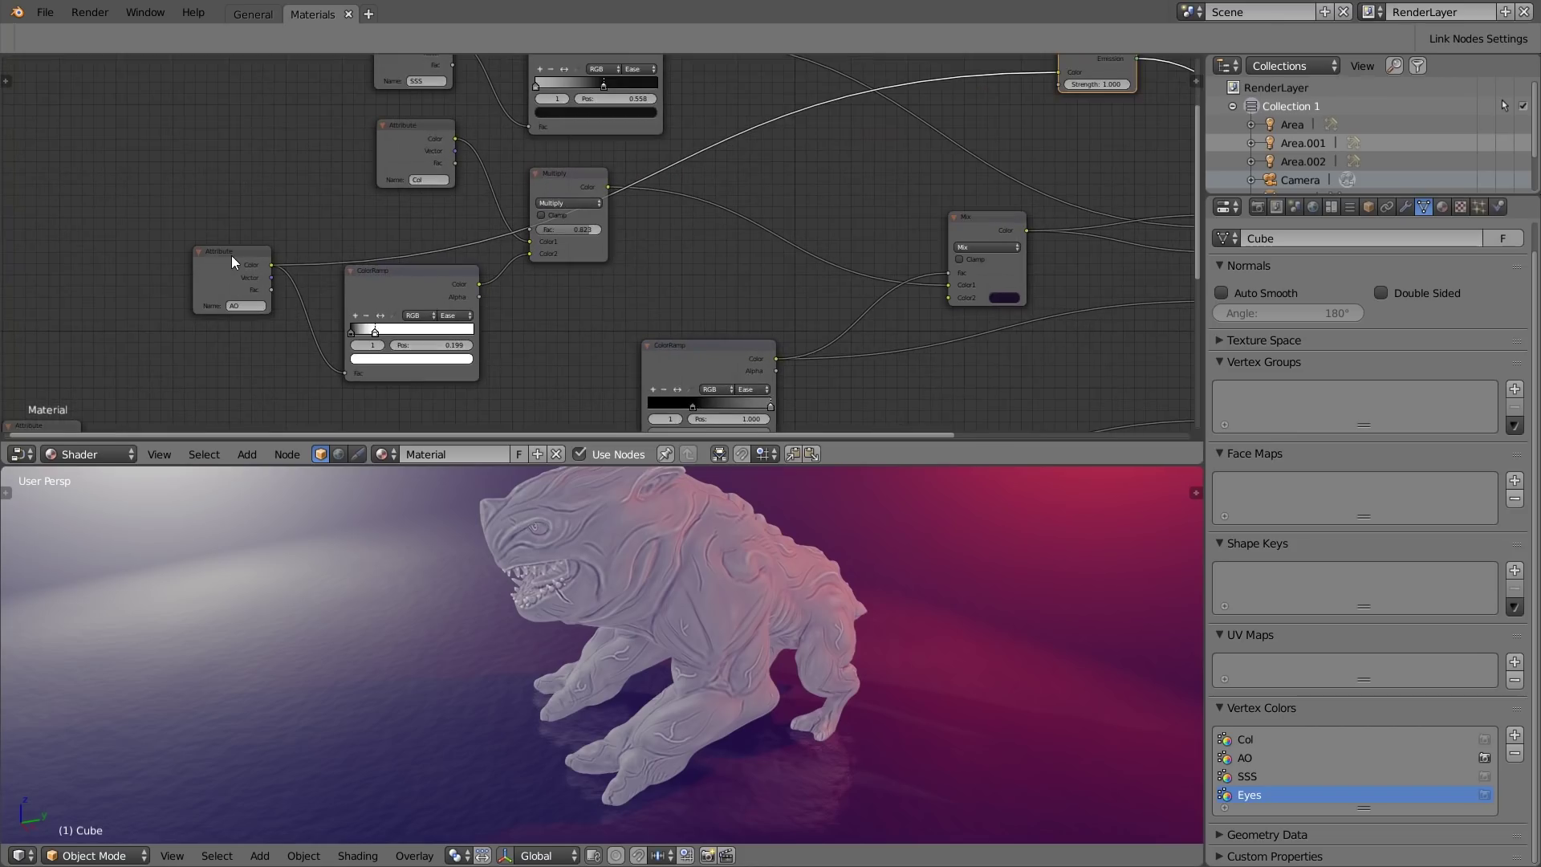
drag(480, 283, 1059, 73)
scroll(405, 314, up, 3)
drag(377, 331, 379, 331)
mouse_move(513, 340)
mouse_down()
mouse_move(562, 340)
mouse_move(343, 339)
mouse_up()
scroll(618, 568, up, 4)
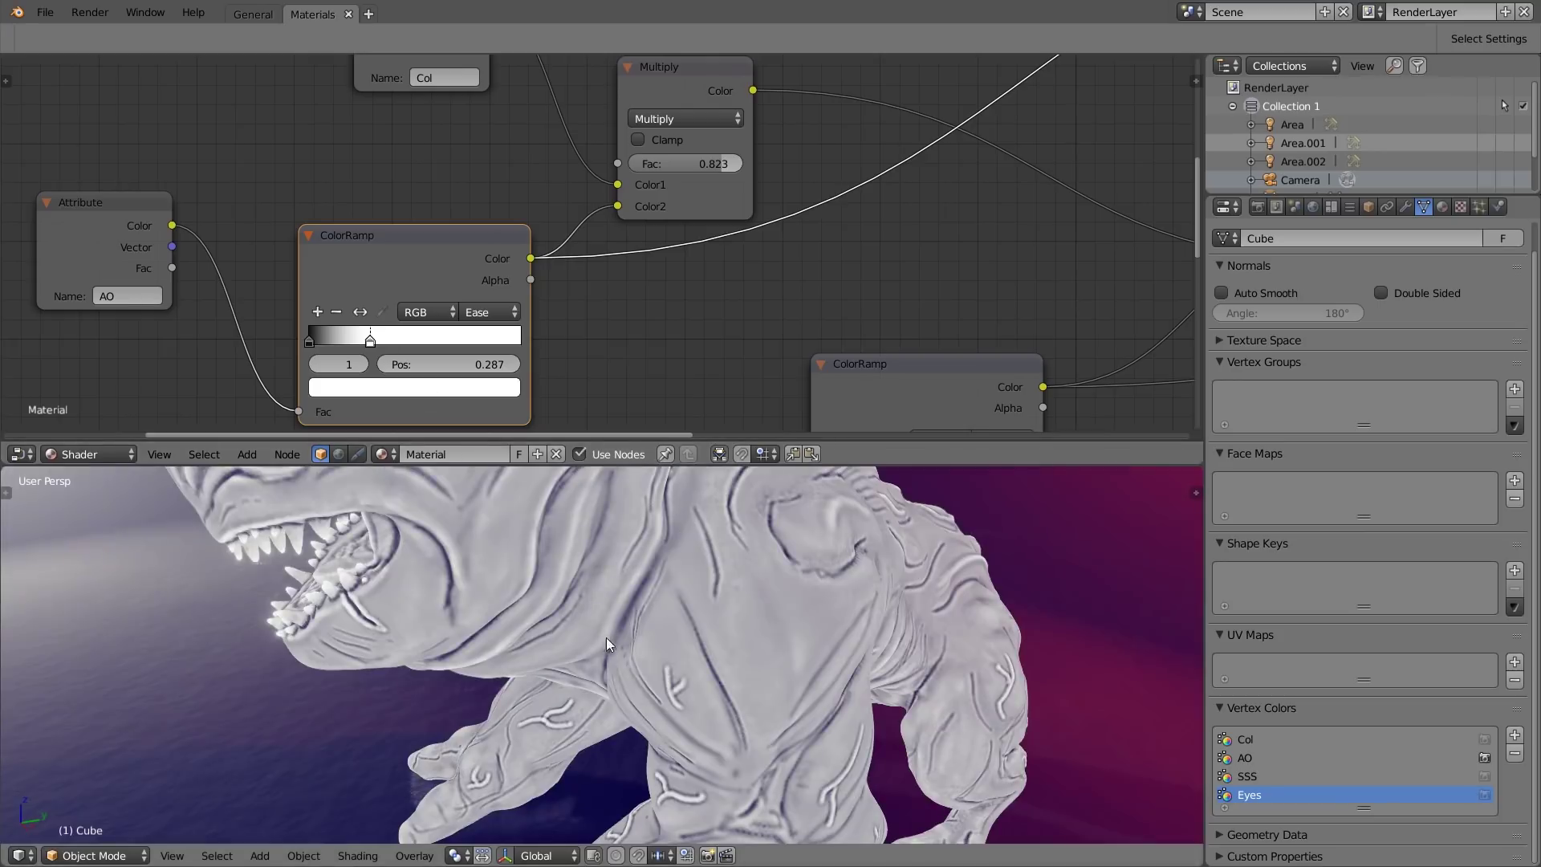
Step: Link the color of the Multiply node combining Col and AO to the Emission node
scroll(619, 268, down, 3)
middle_drag(684, 198, 533, 326)
scroll(632, 302, down, 1)
scroll(532, 327, down, 3)
drag(496, 272, 677, 261)
key(shift+a)
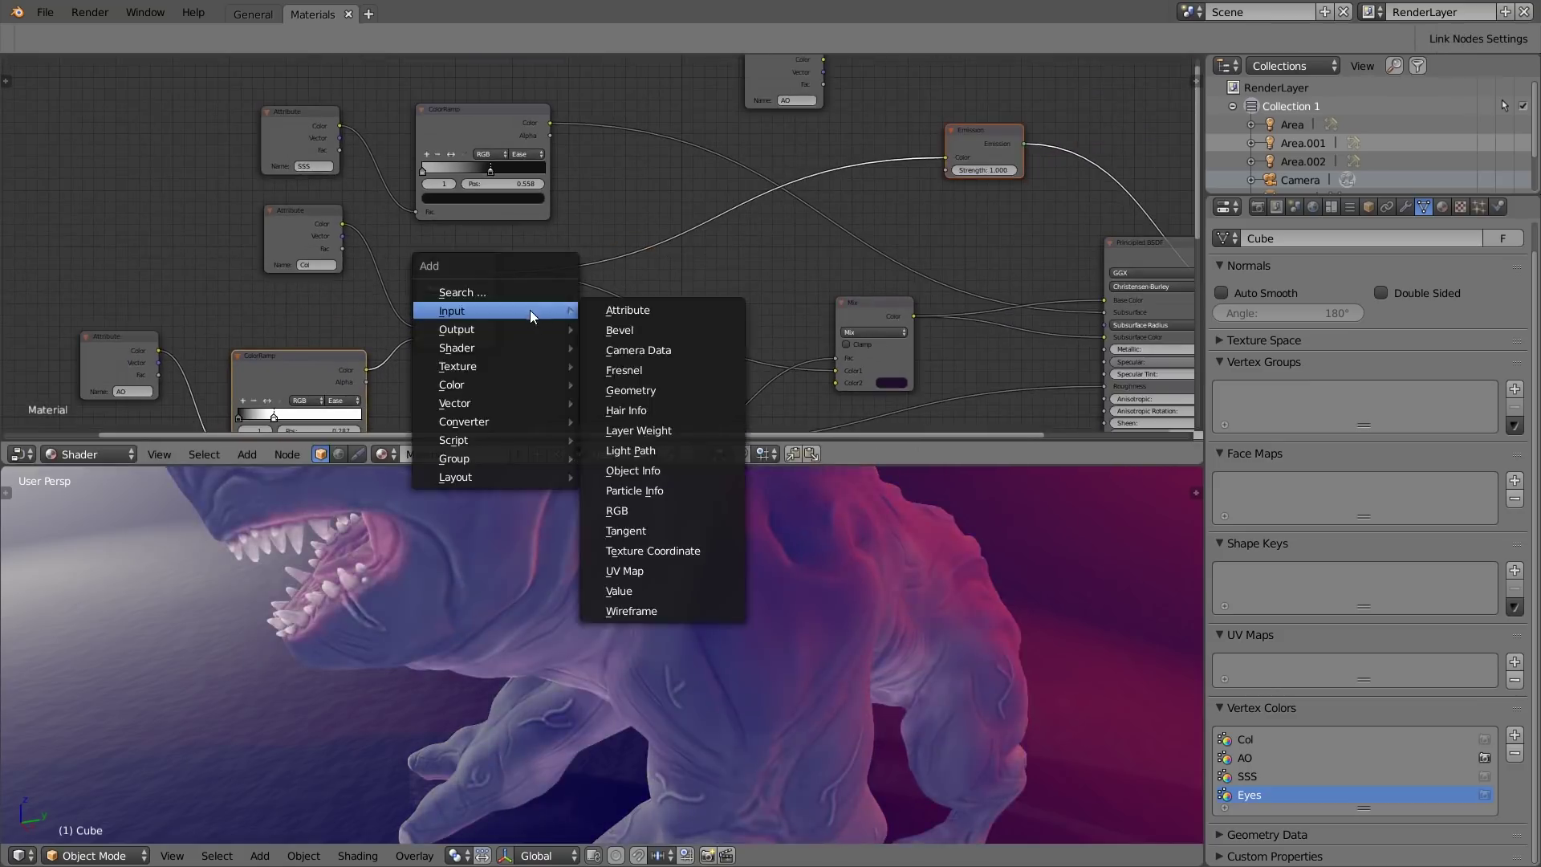
mouse_move(467, 384)
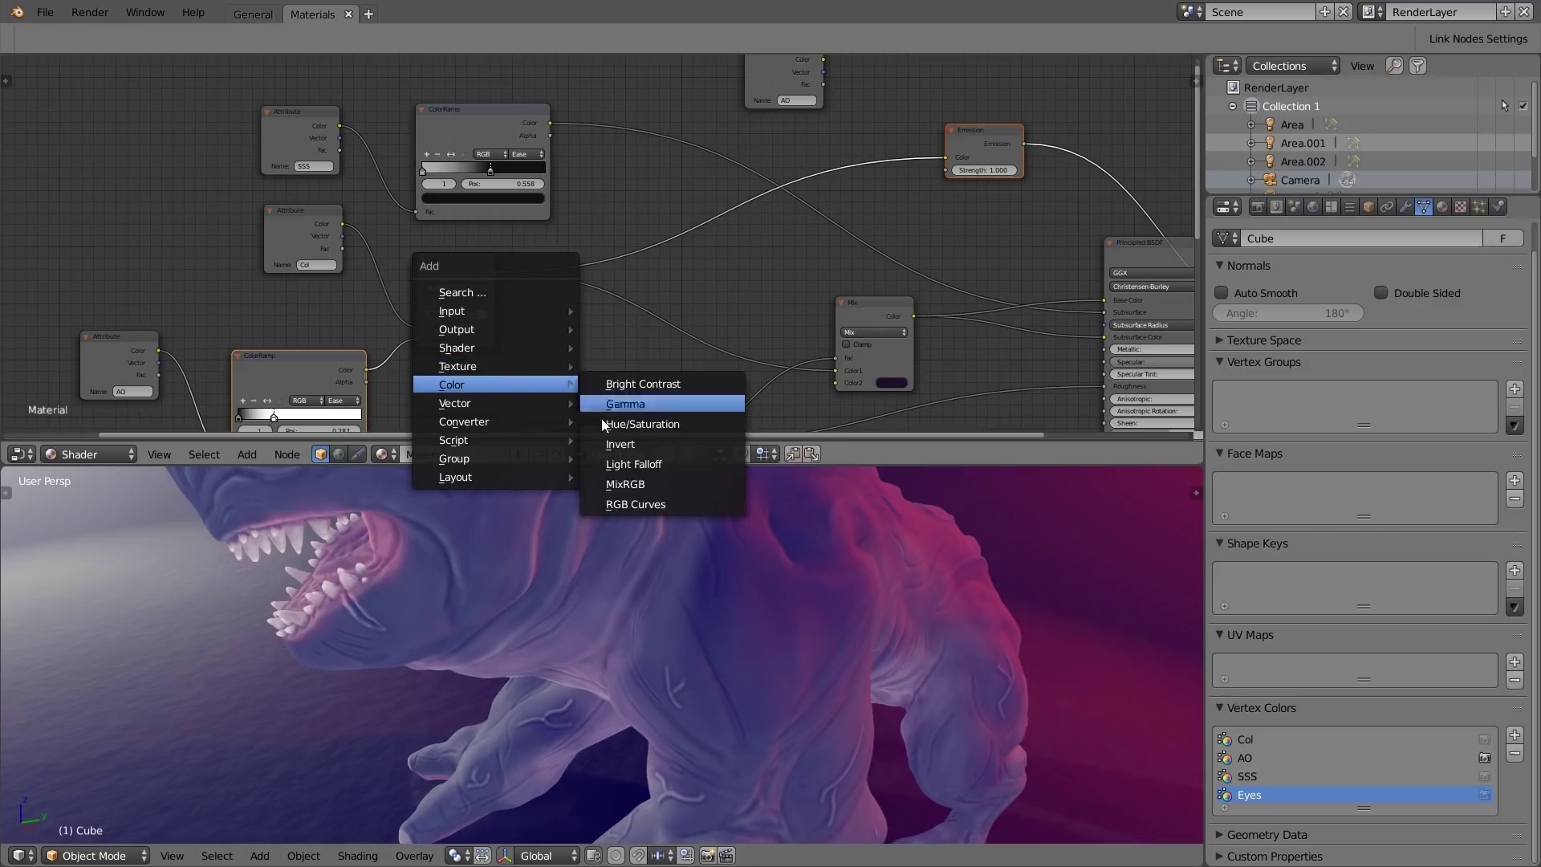
click(624, 484)
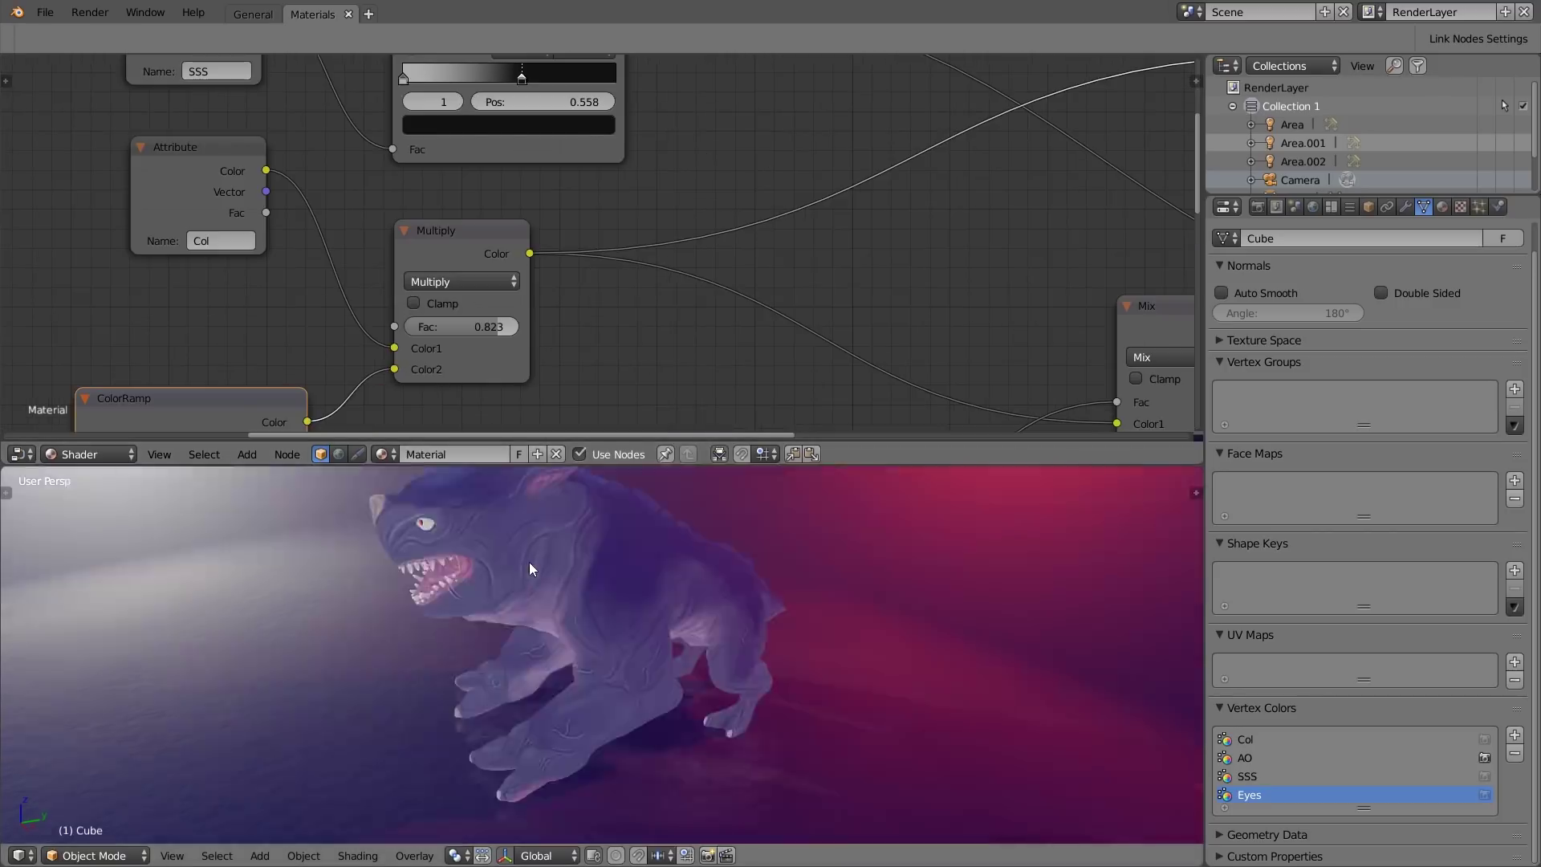
Step: Spread out the Texture Coordinate, Voronoi Texture and Noise Texture nodes in the bump and roughness branch
middle_drag(624, 542, 561, 551)
scroll(604, 271, down, 6)
middle_drag(742, 433, 537, 378)
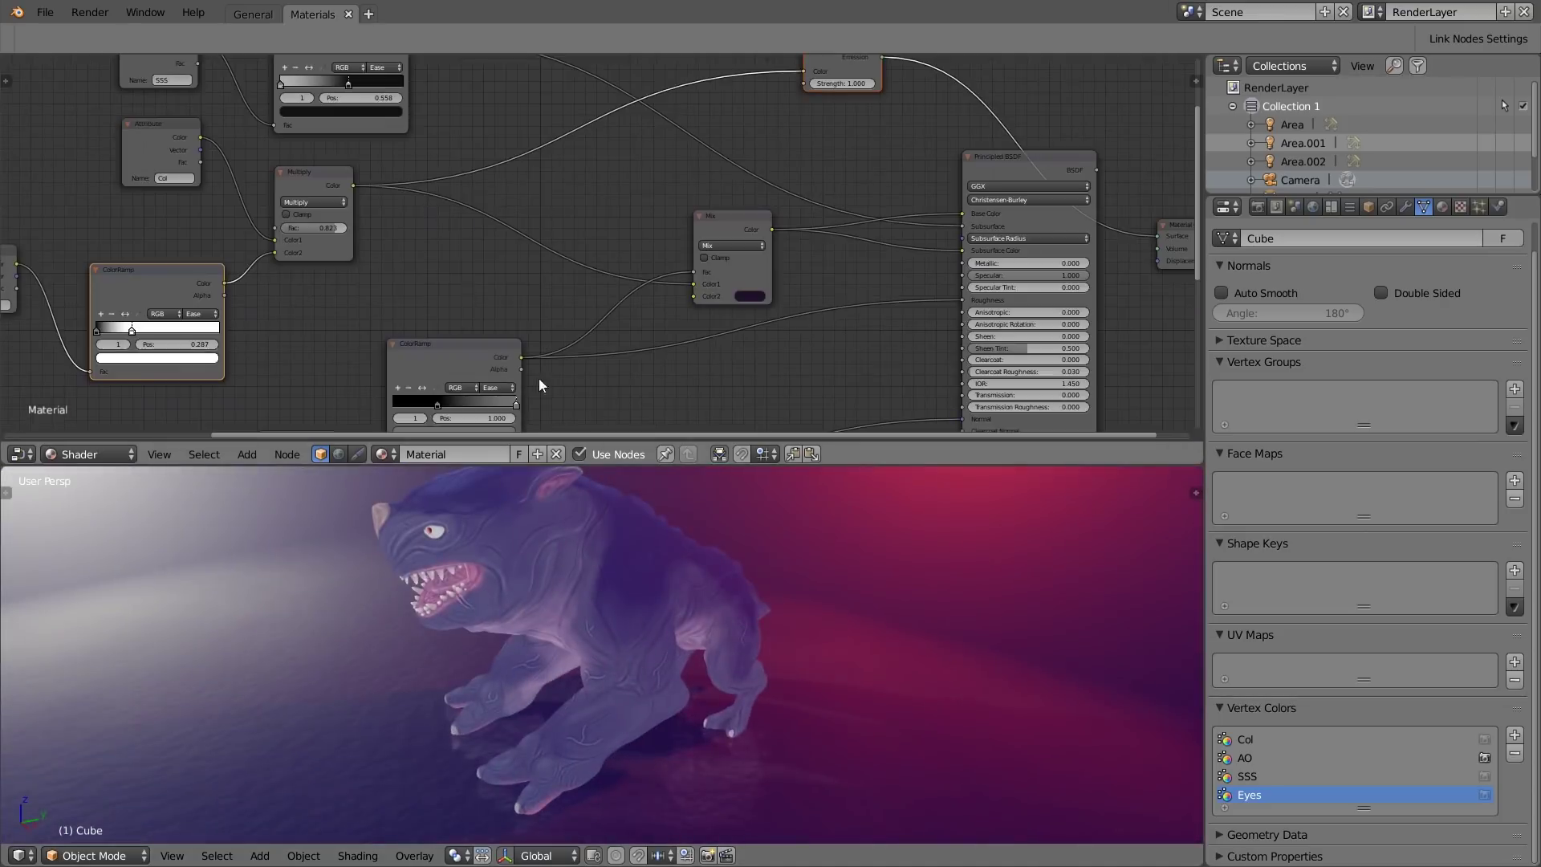
scroll(731, 243, up, 2)
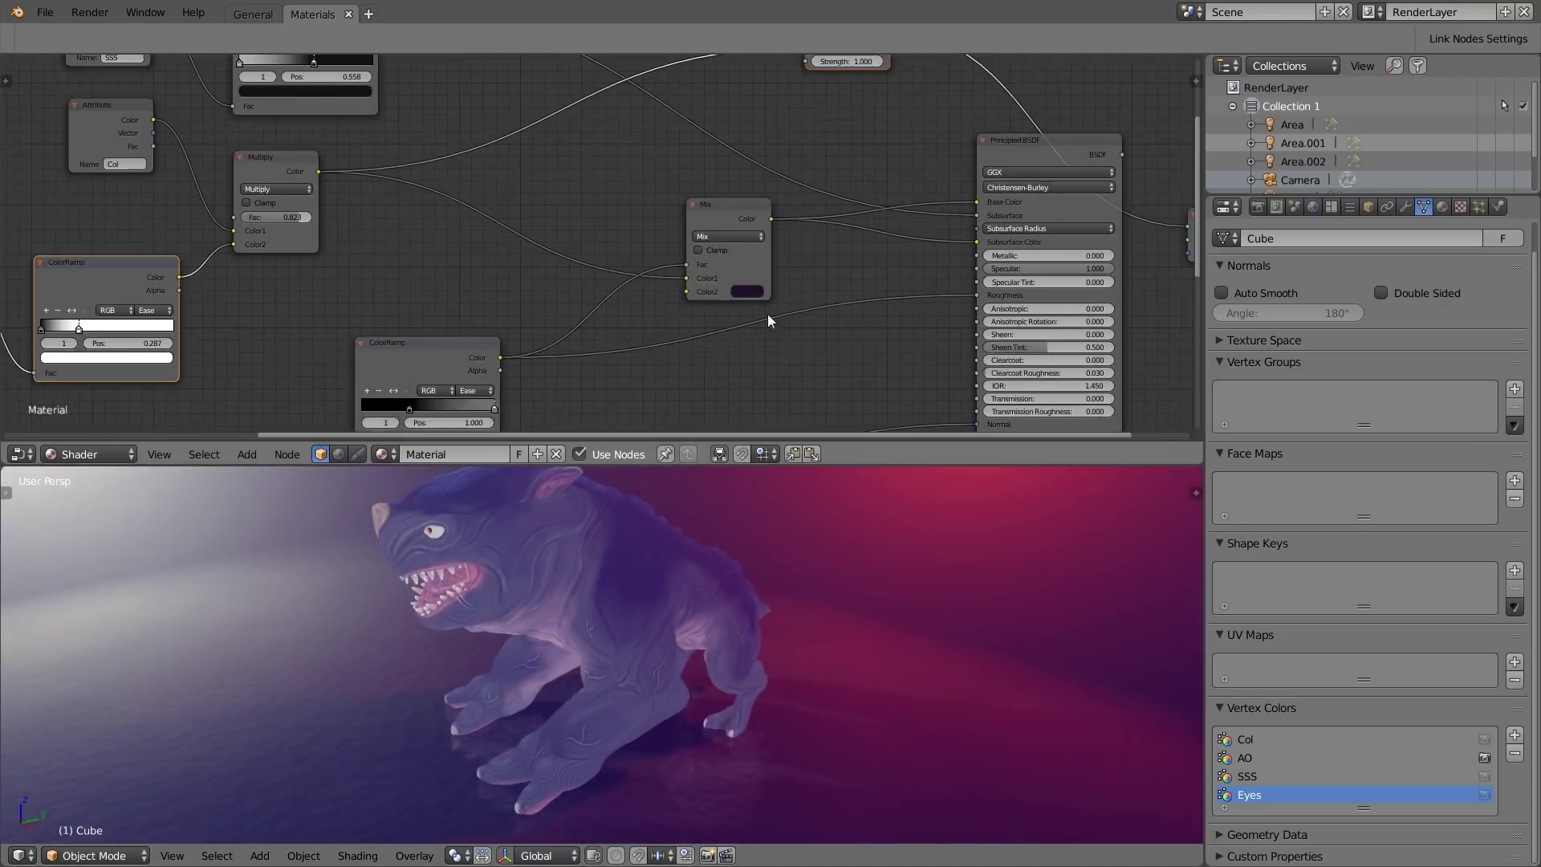
middle_drag(650, 351, 868, 179)
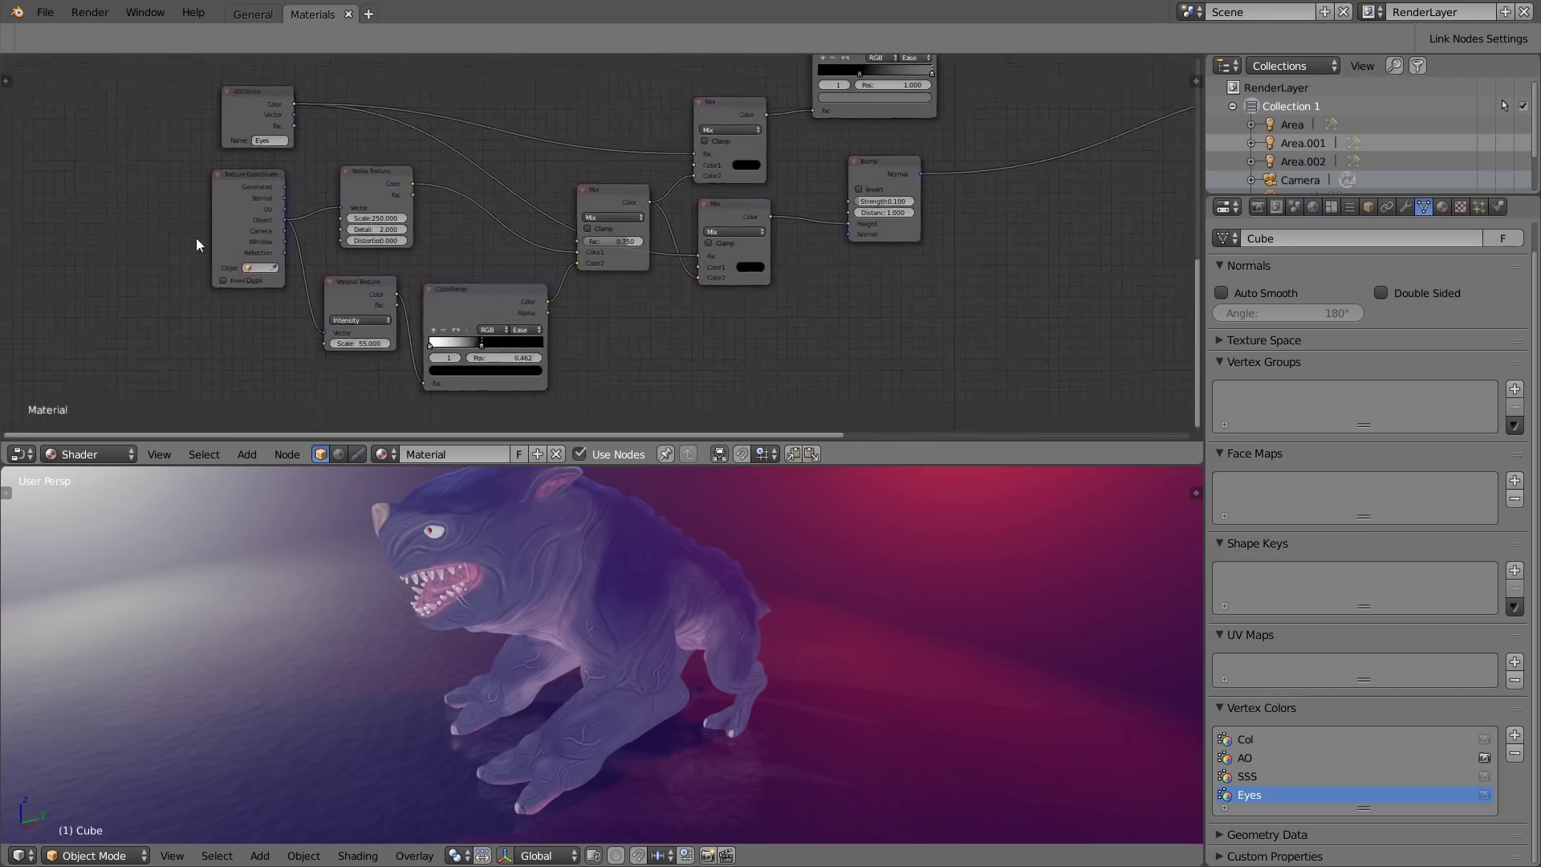
scroll(198, 242, up, 6)
drag(232, 180, 190, 199)
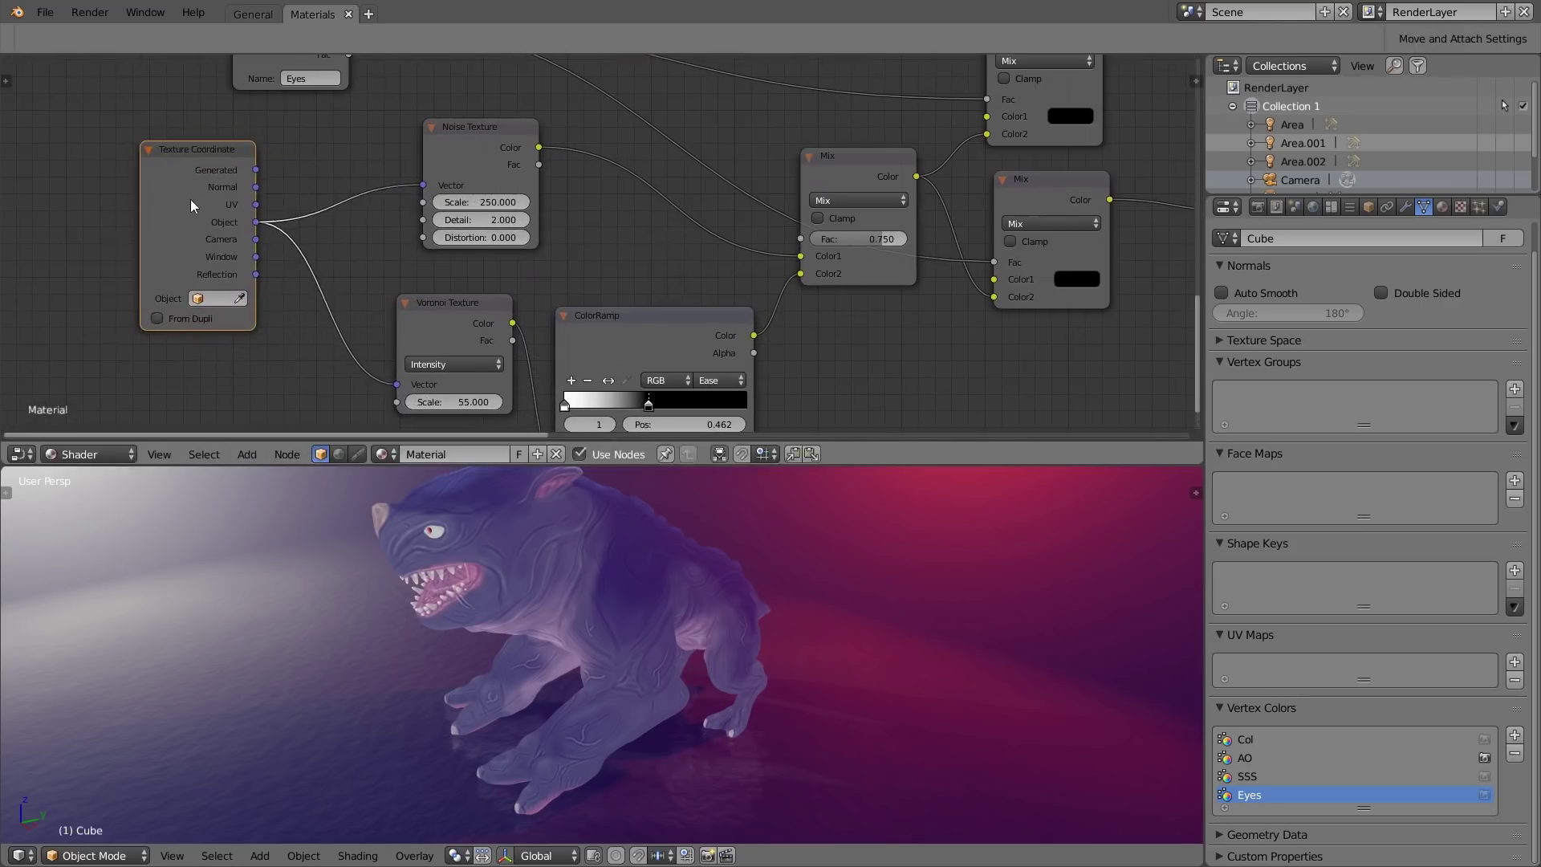
scroll(190, 199, down, 1)
middle_drag(234, 215, 282, 182)
drag(454, 277, 443, 286)
drag(491, 105, 470, 123)
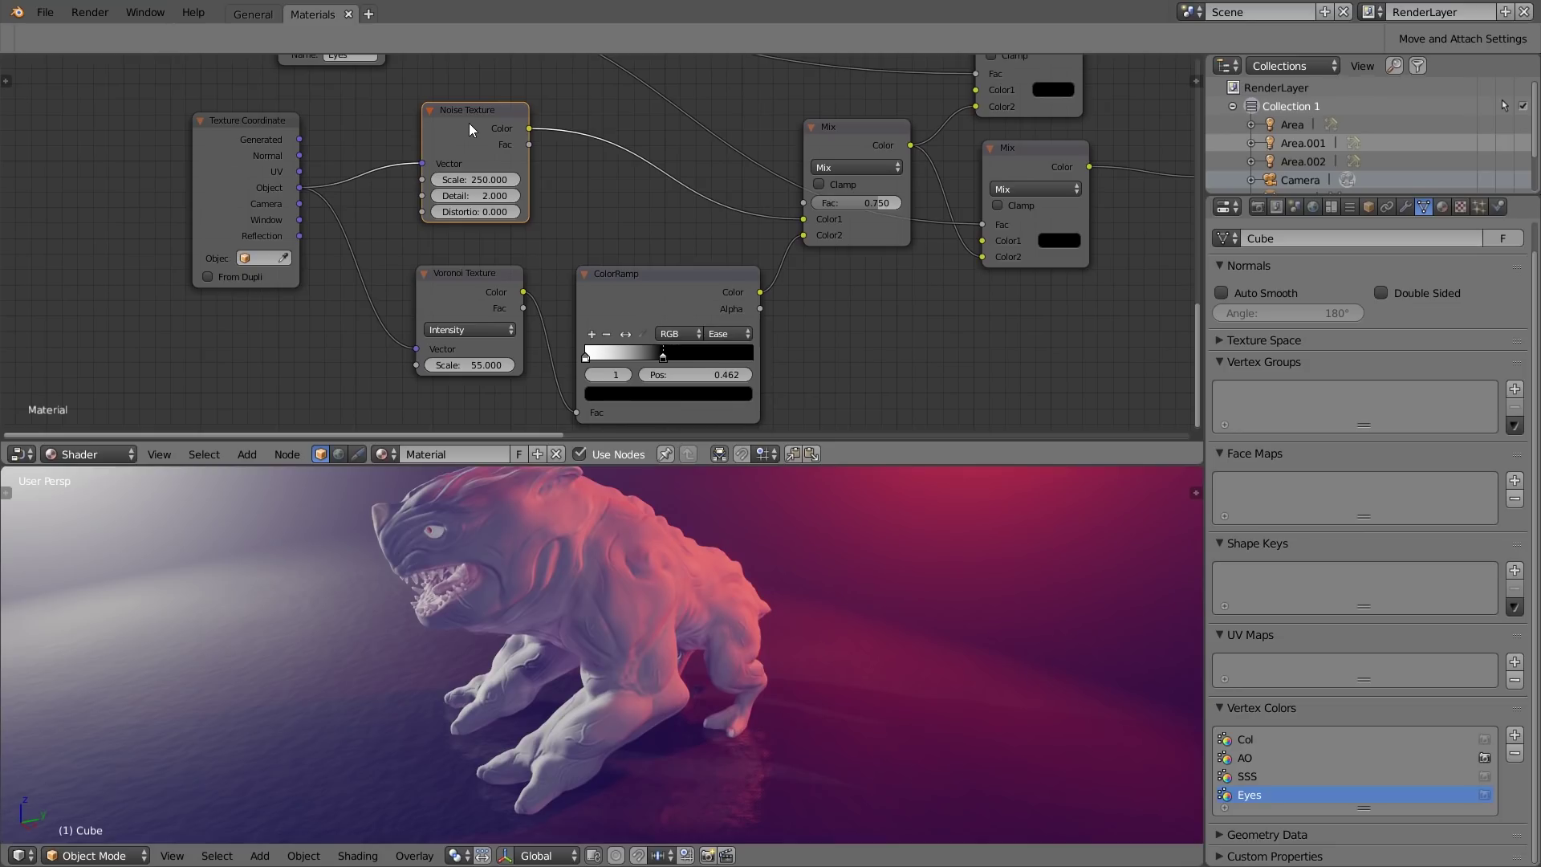
Step: Bring the Emission node near the texture nodes, link the Voronoi Texture's color to it, and inspect the pattern on the creature
scroll(603, 183, down, 2)
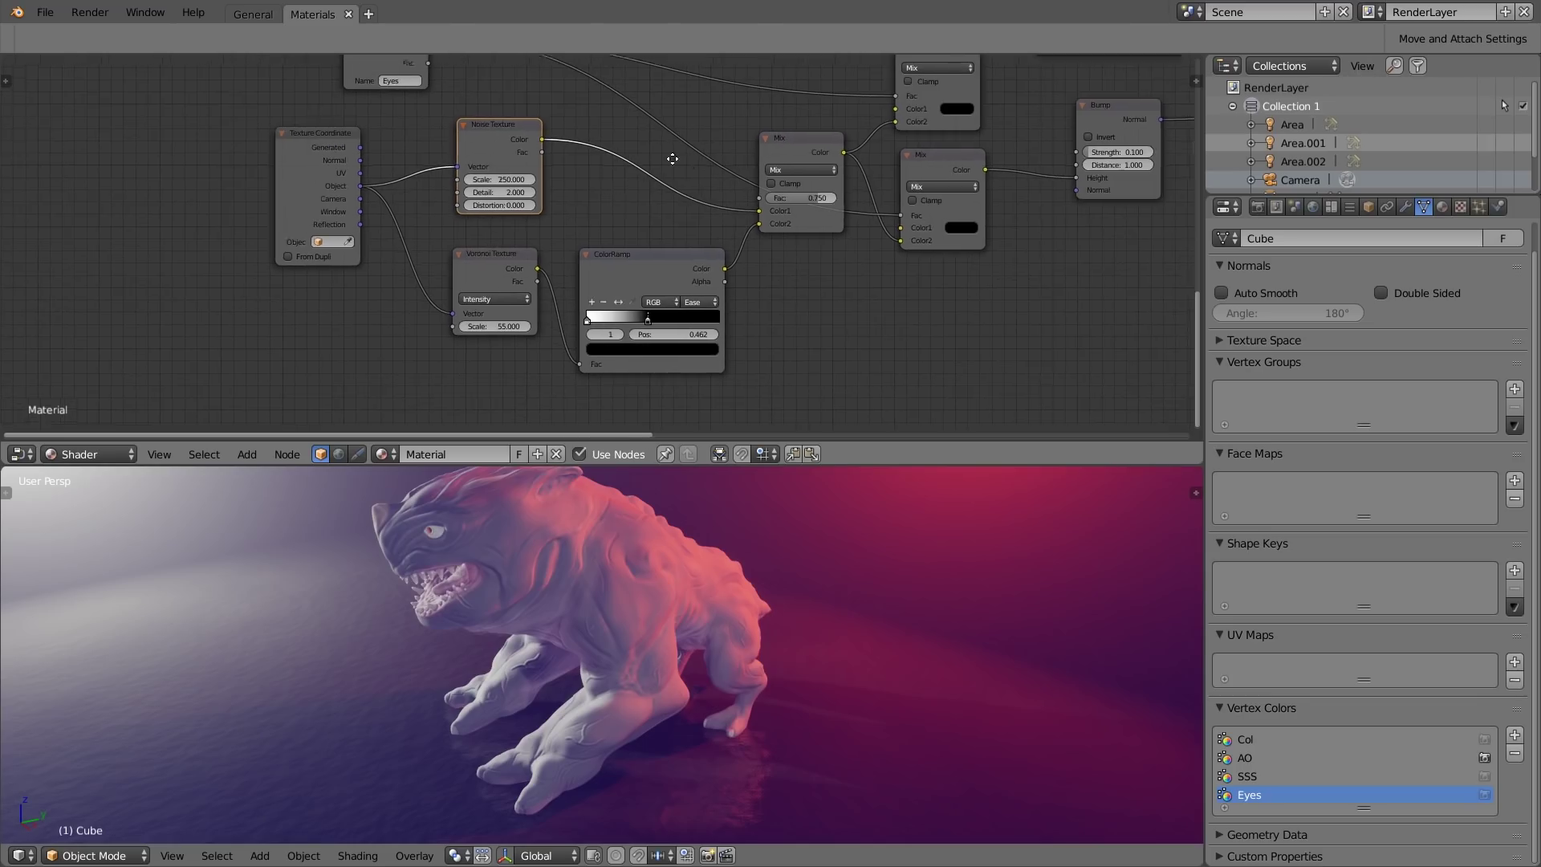
middle_drag(671, 155, 605, 190)
scroll(605, 196, up, 2)
scroll(469, 224, up, 1)
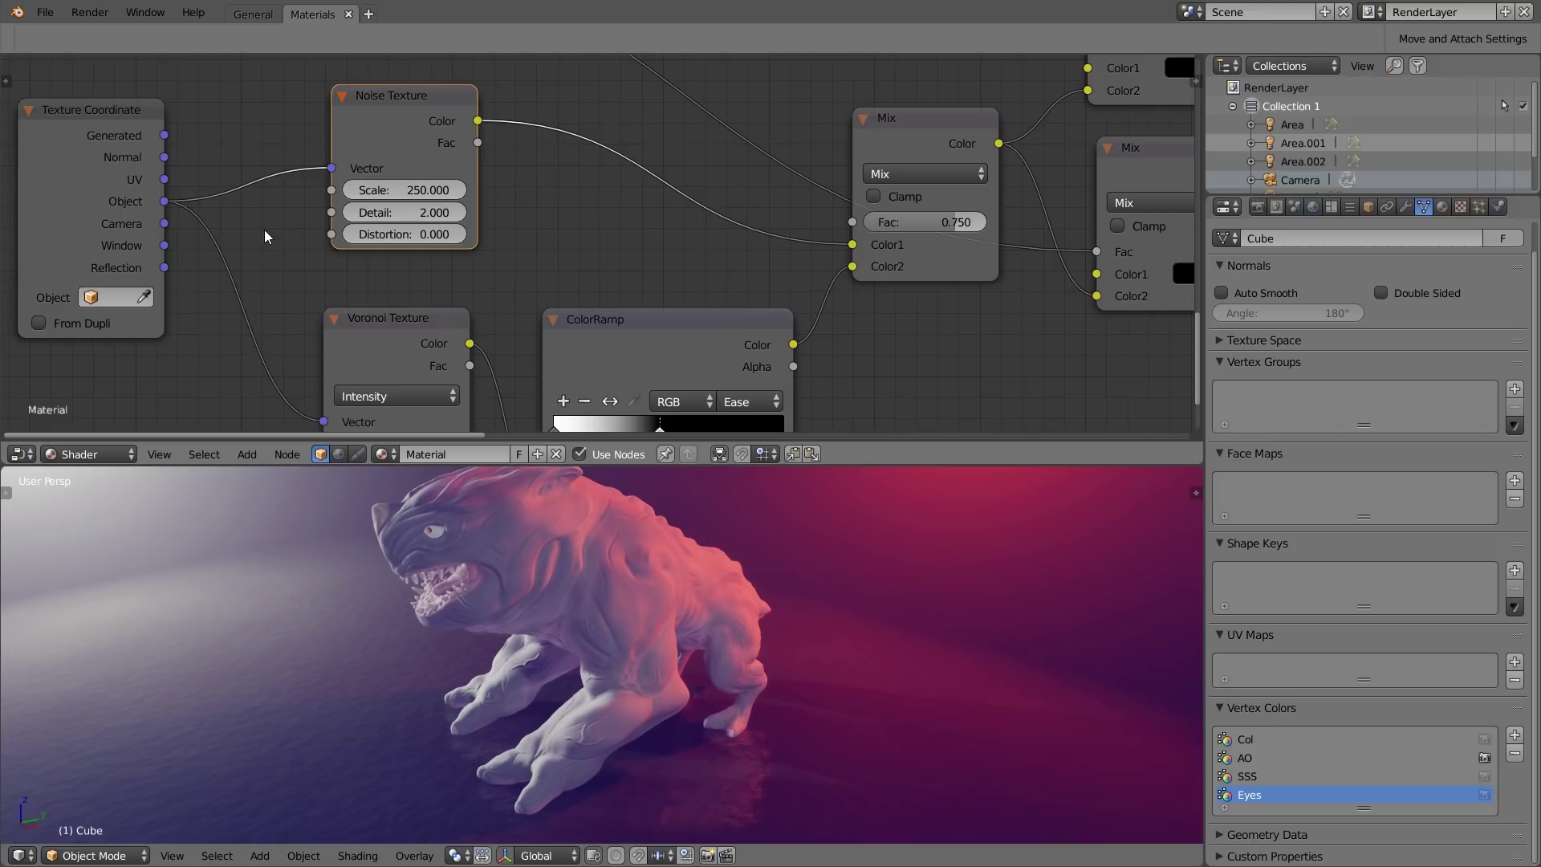
scroll(477, 237, down, 6)
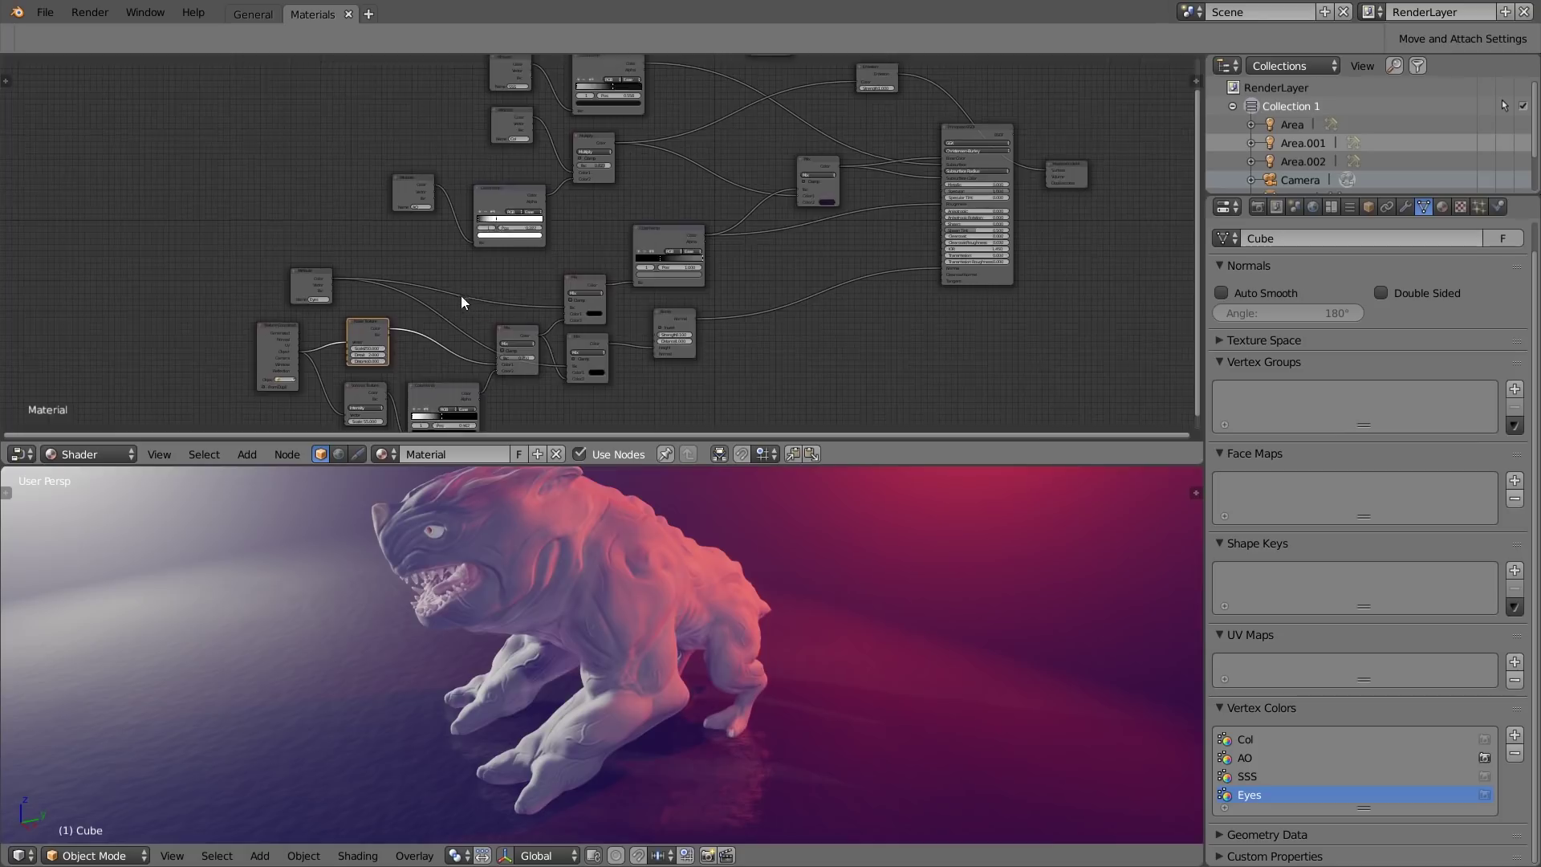
scroll(460, 302, up, 5)
drag(374, 258, 949, 206)
scroll(536, 550, up, 6)
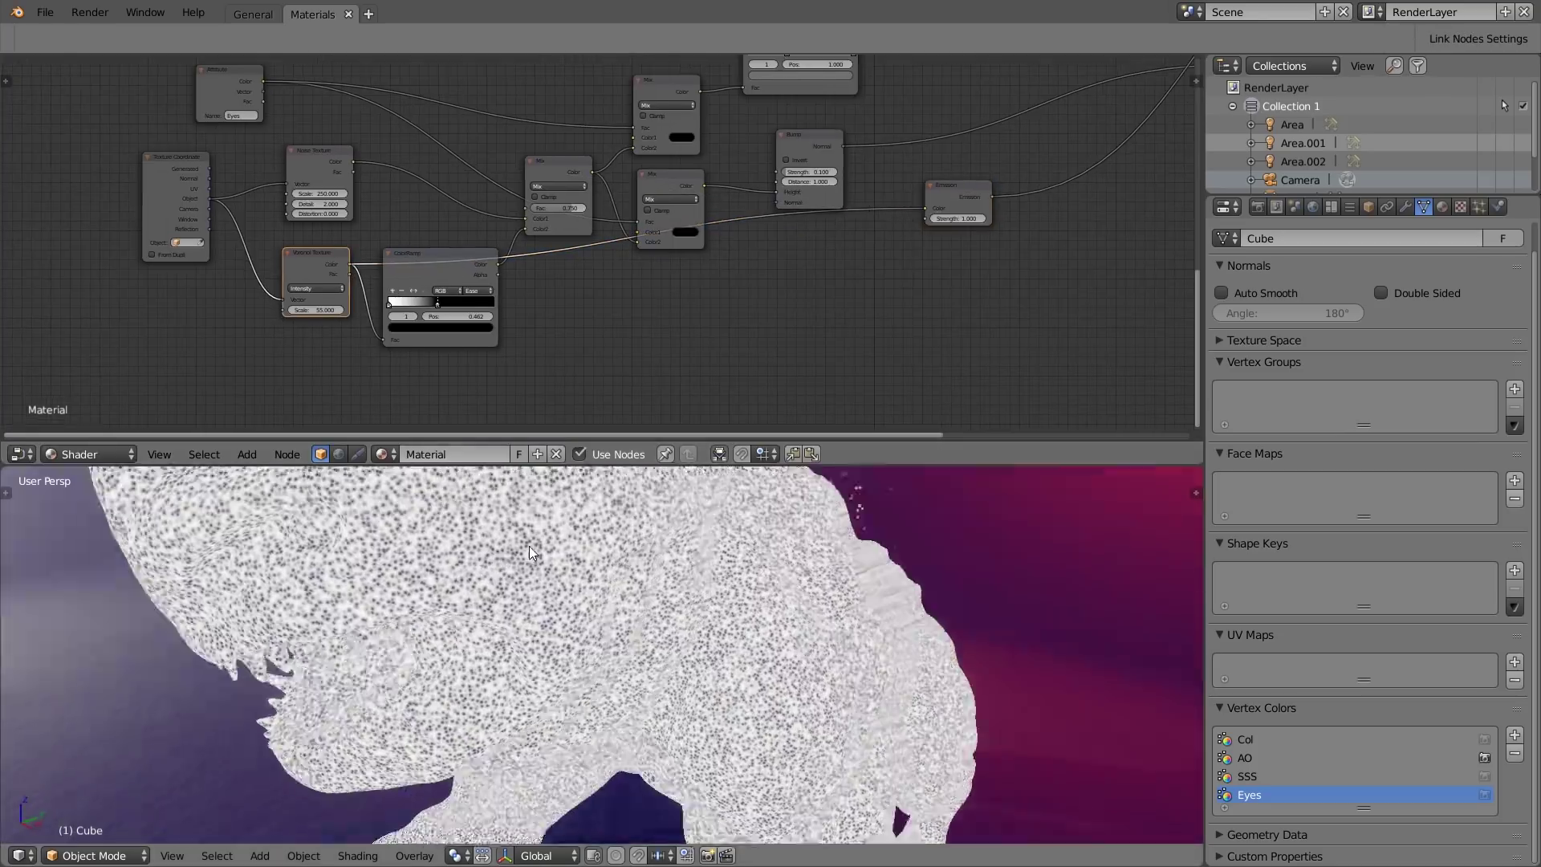
Step: Preview the Noise Texture's color on the creature by linking it to the Emission node
scroll(528, 546, down, 4)
scroll(317, 303, up, 3)
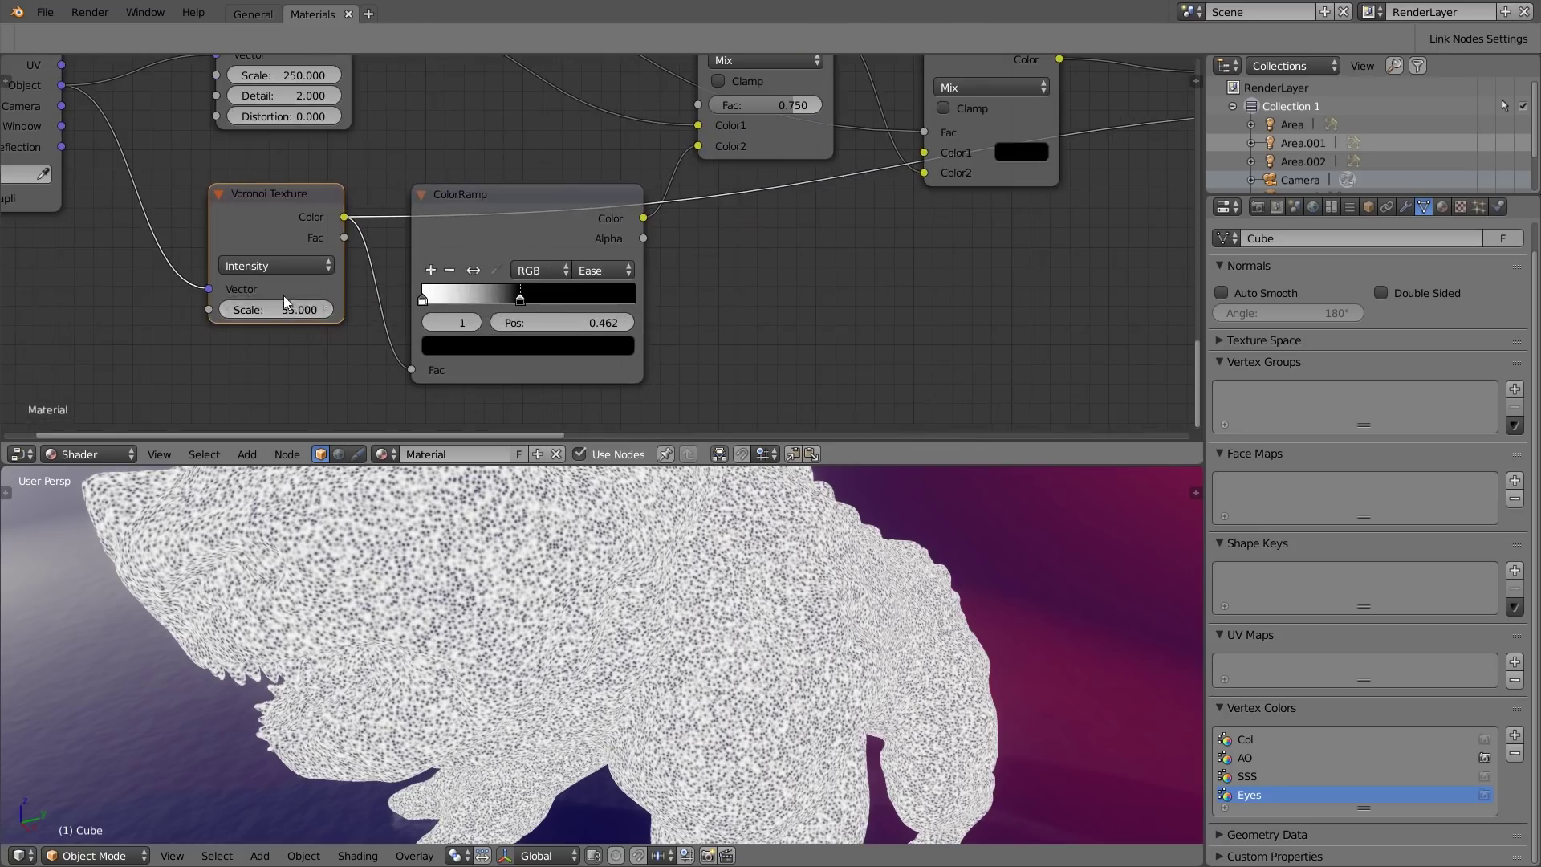
scroll(282, 296, down, 3)
drag(280, 188, 944, 240)
scroll(706, 530, down, 4)
mouse_move(701, 538)
middle_down()
mouse_move(605, 538)
mouse_move(678, 540)
middle_up()
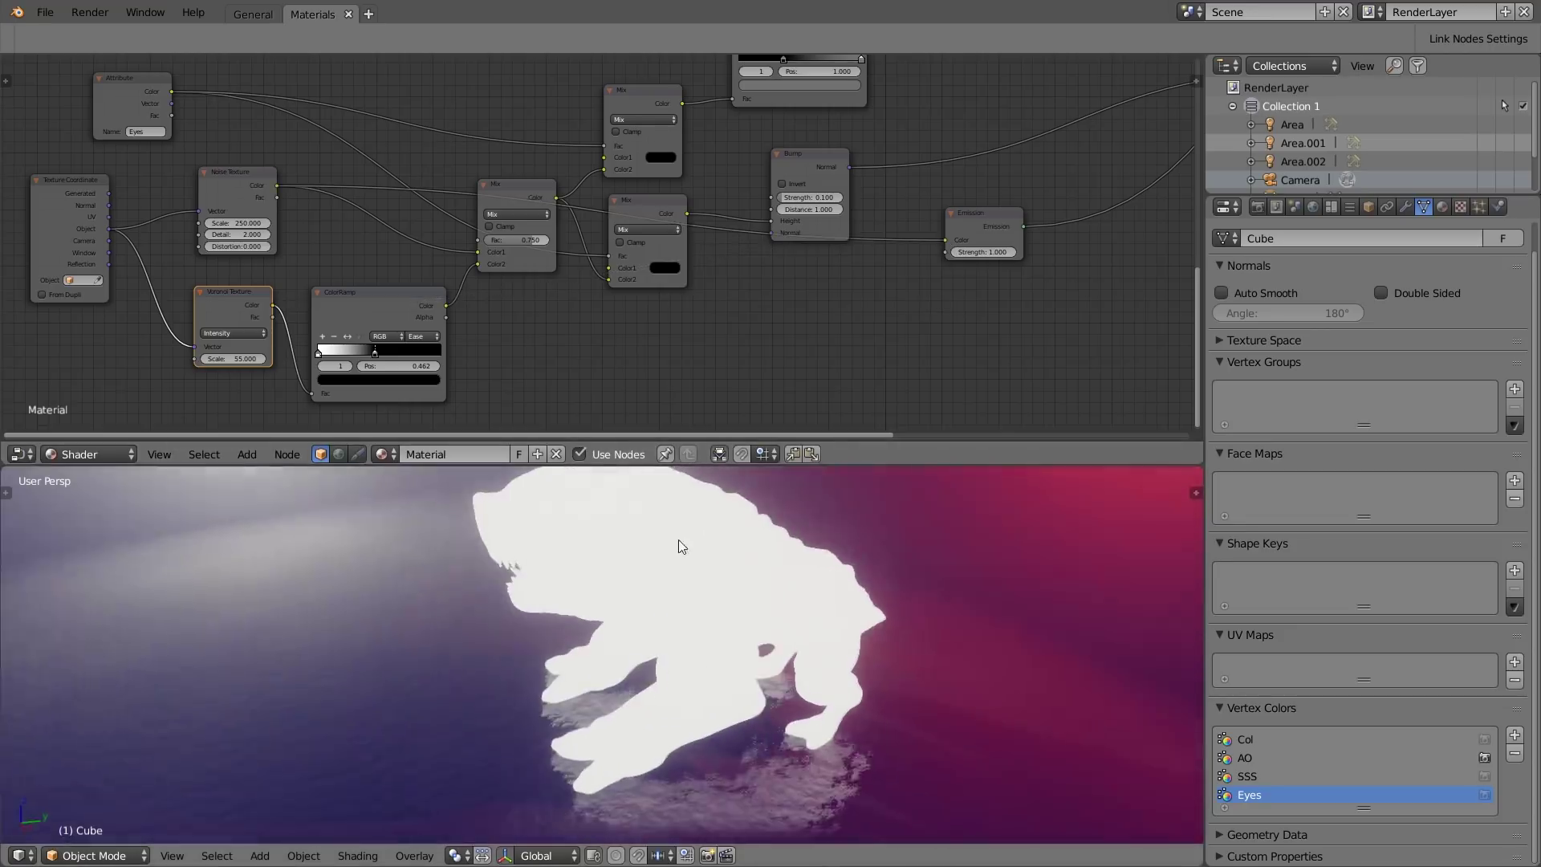
Step: Preview the Voronoi branch's ColorRamp by linking its color to the Emission node and view the creature closely
scroll(484, 311, up, 1)
drag(421, 279, 1007, 201)
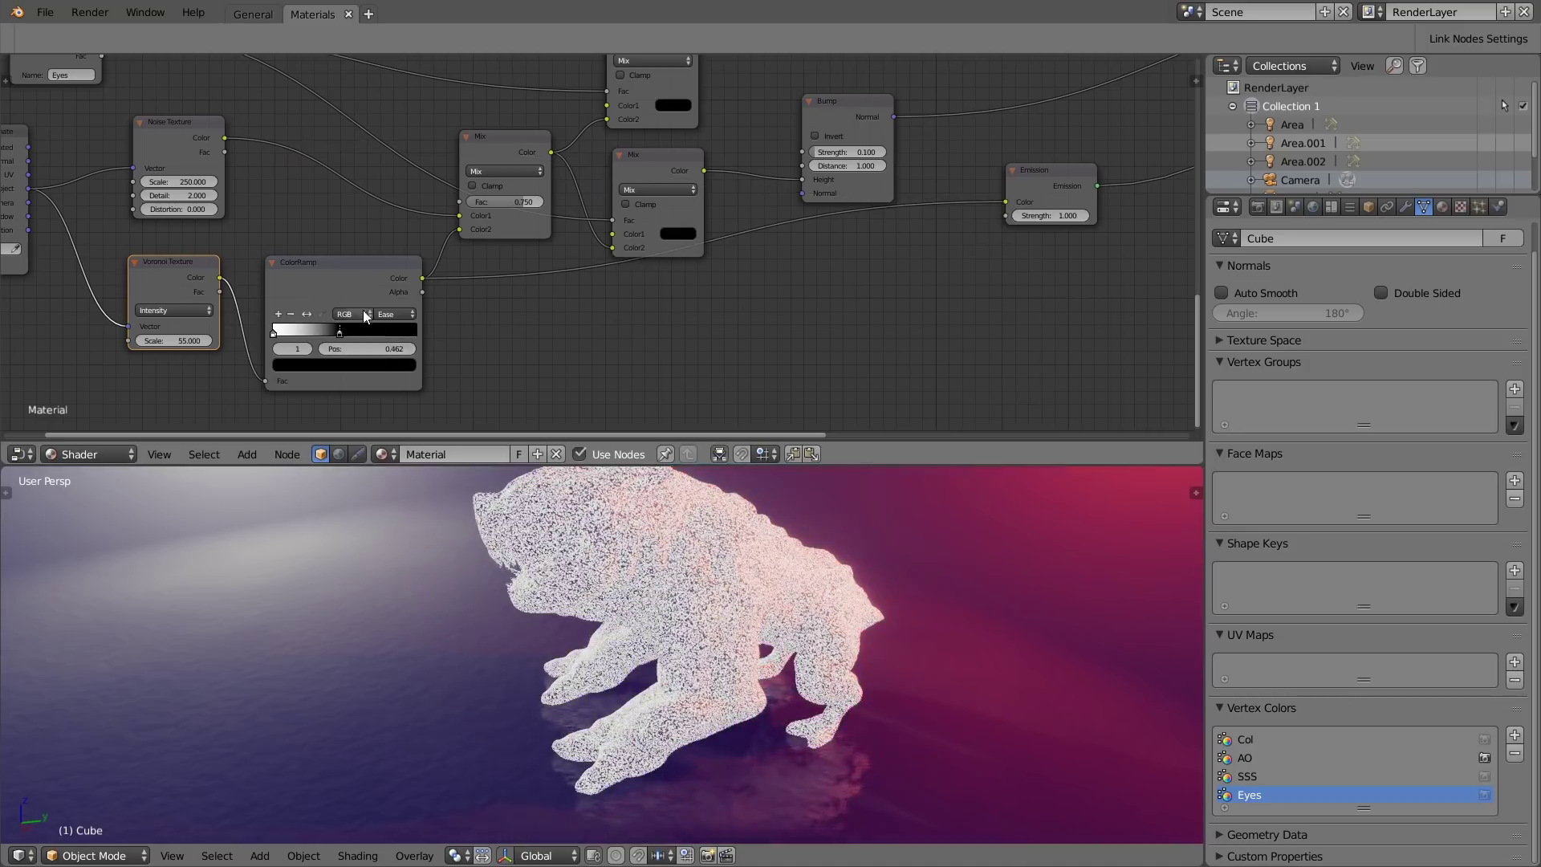
scroll(648, 569, up, 5)
Step: Link the color of the Mix node with factor 0.750 to the Emission node and inspect the combined texture up close
middle_drag(488, 305, 350, 326)
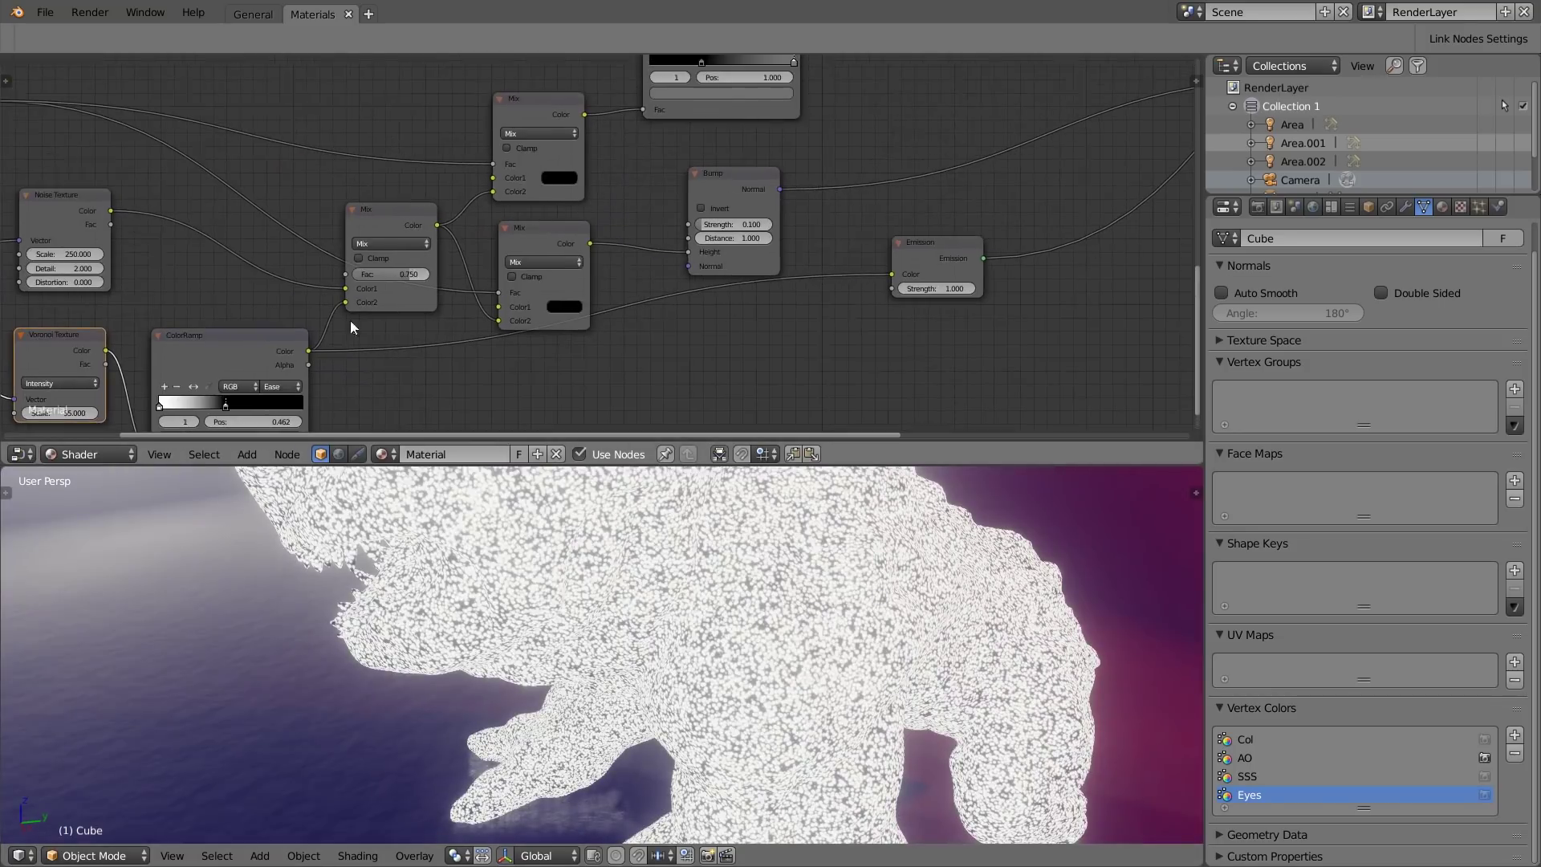
drag(437, 225, 907, 276)
scroll(706, 555, up, 4)
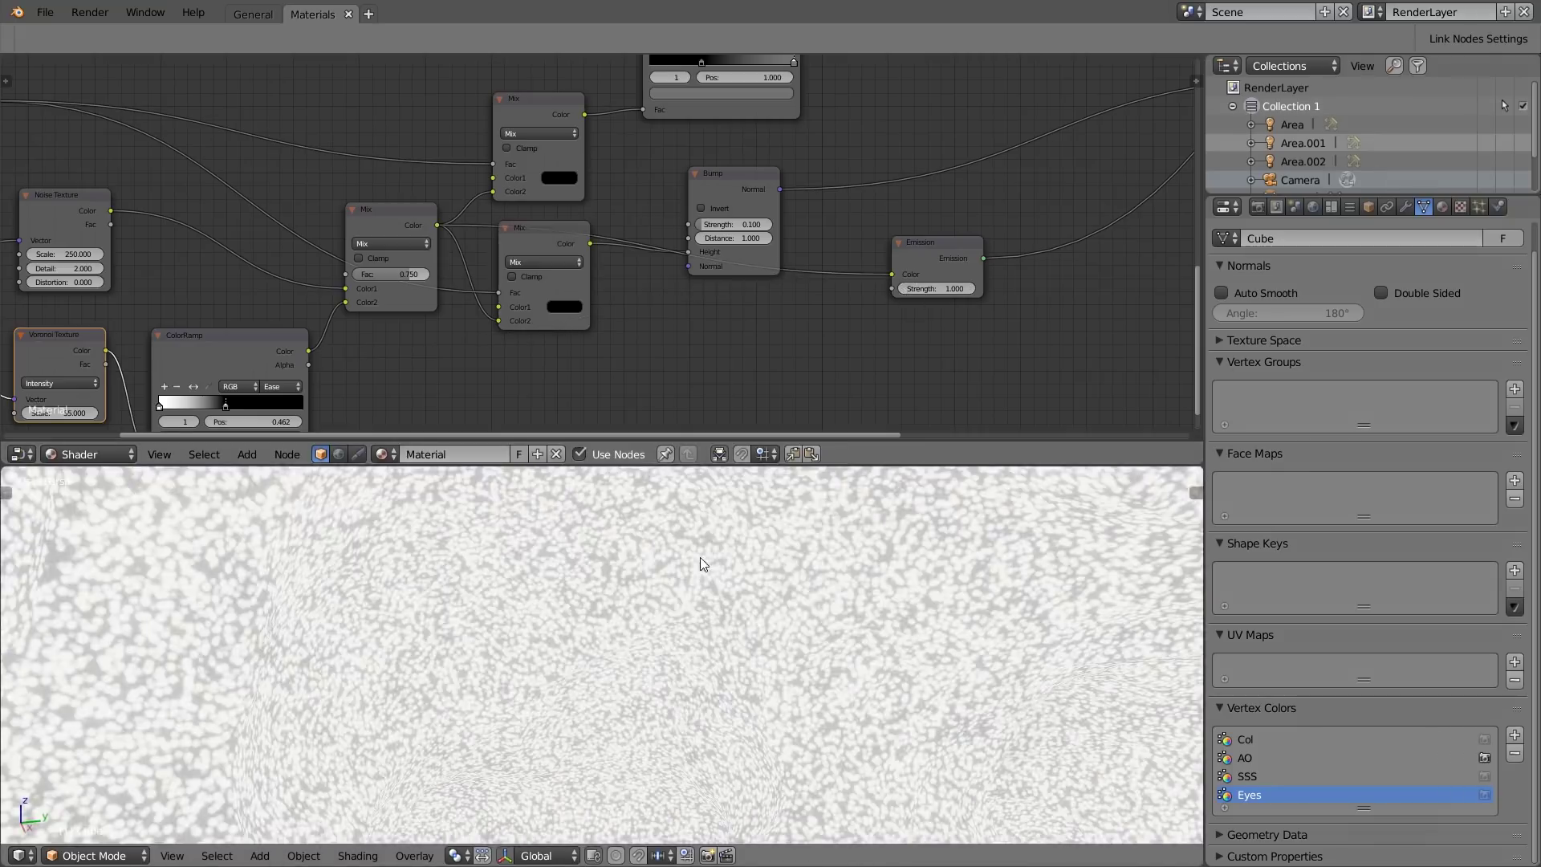
scroll(696, 559, up, 3)
scroll(696, 559, up, 2)
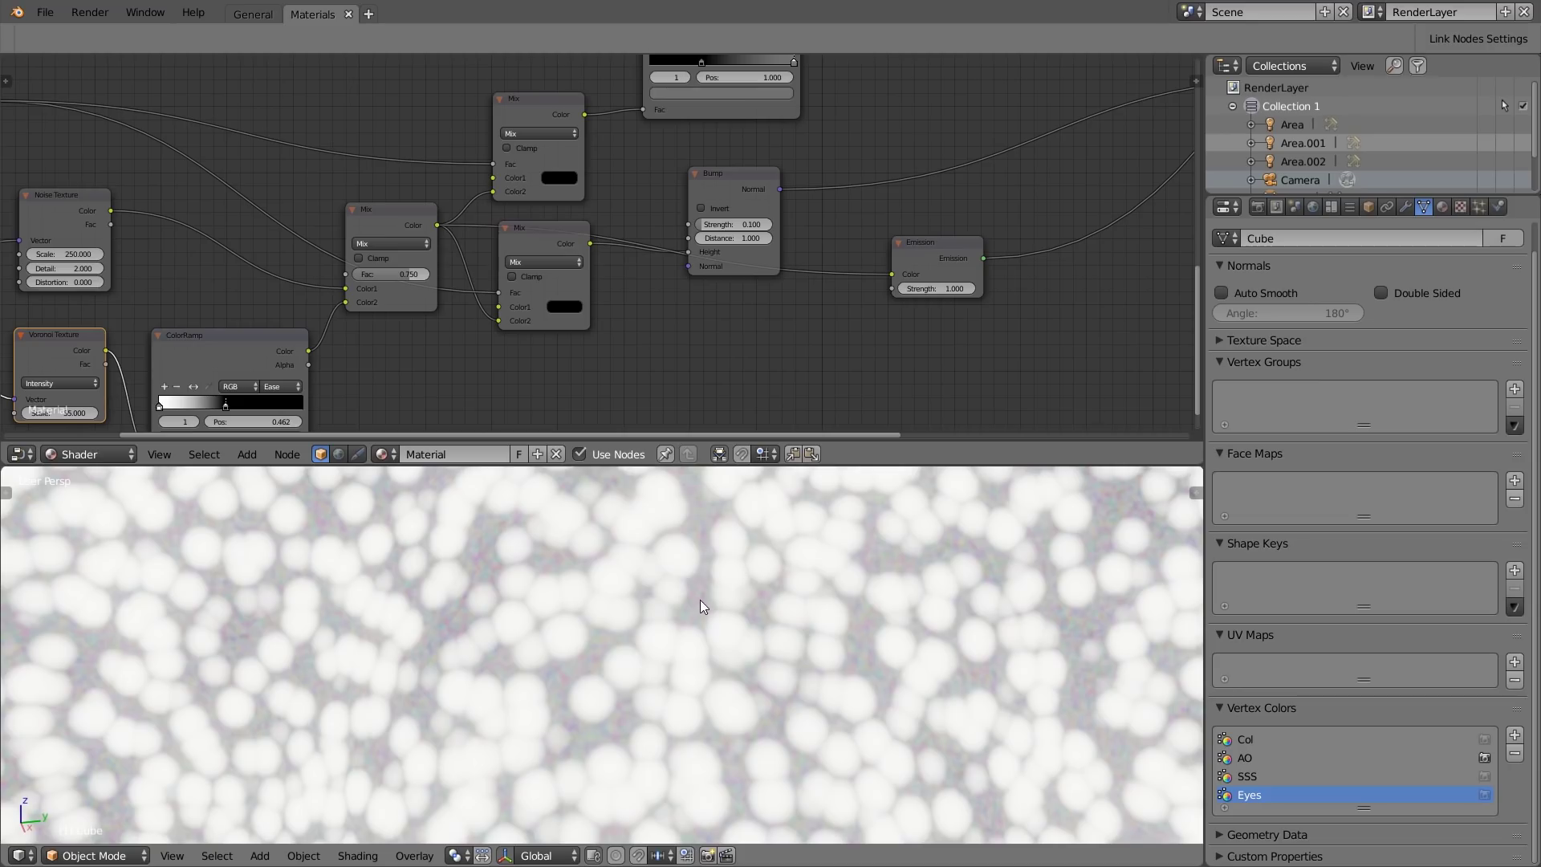
Step: Link the color of the Mix node feeding the Bump height to the Emission node and inspect the creature's eye area
middle_drag(125, 202, 385, 205)
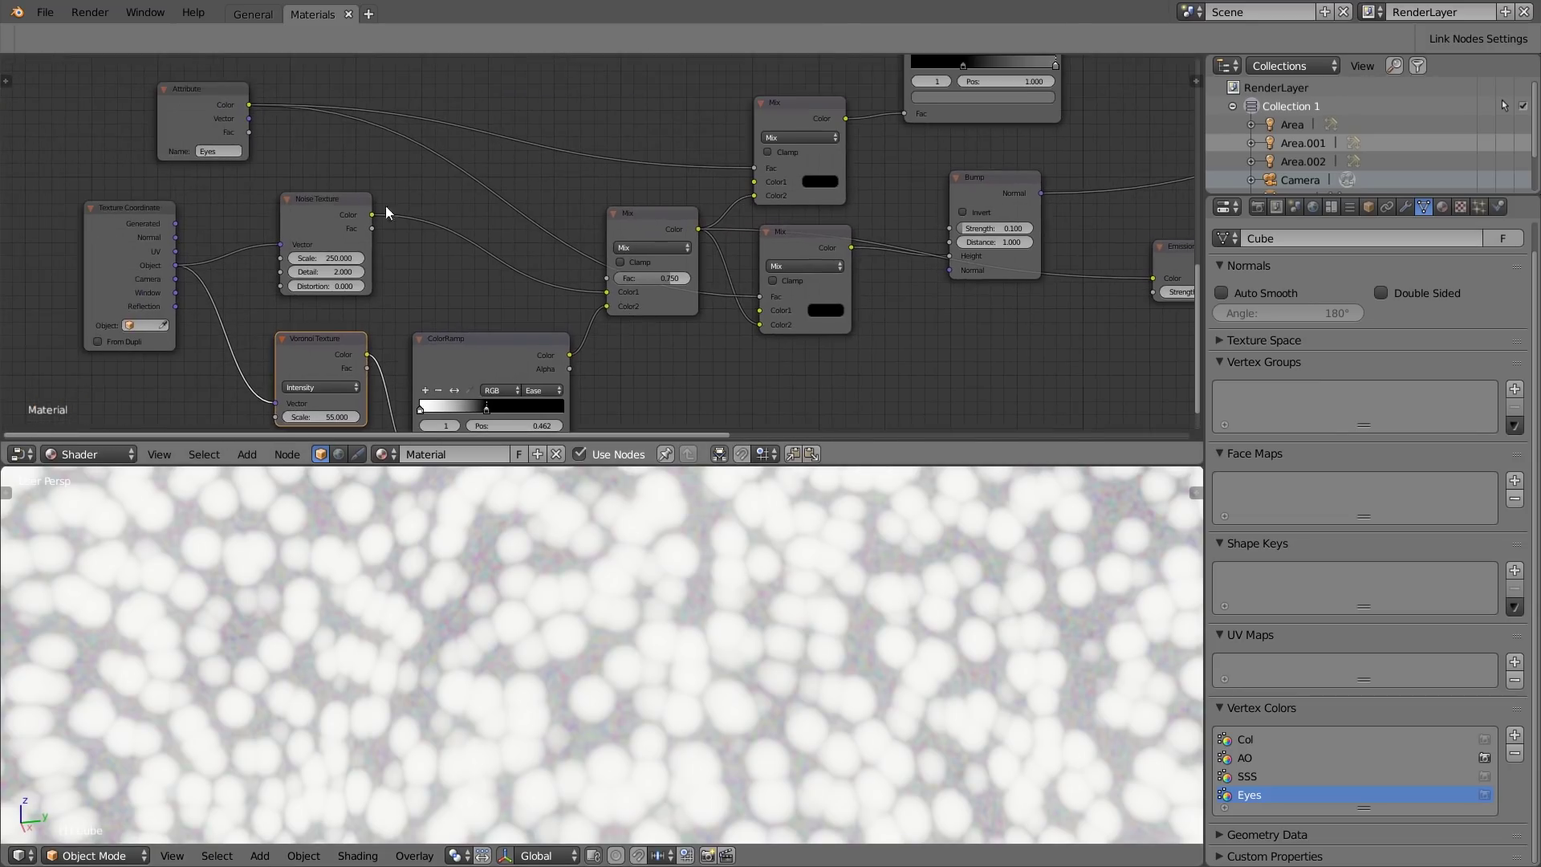
scroll(336, 249, down, 1)
middle_drag(706, 251, 544, 276)
drag(543, 267, 626, 274)
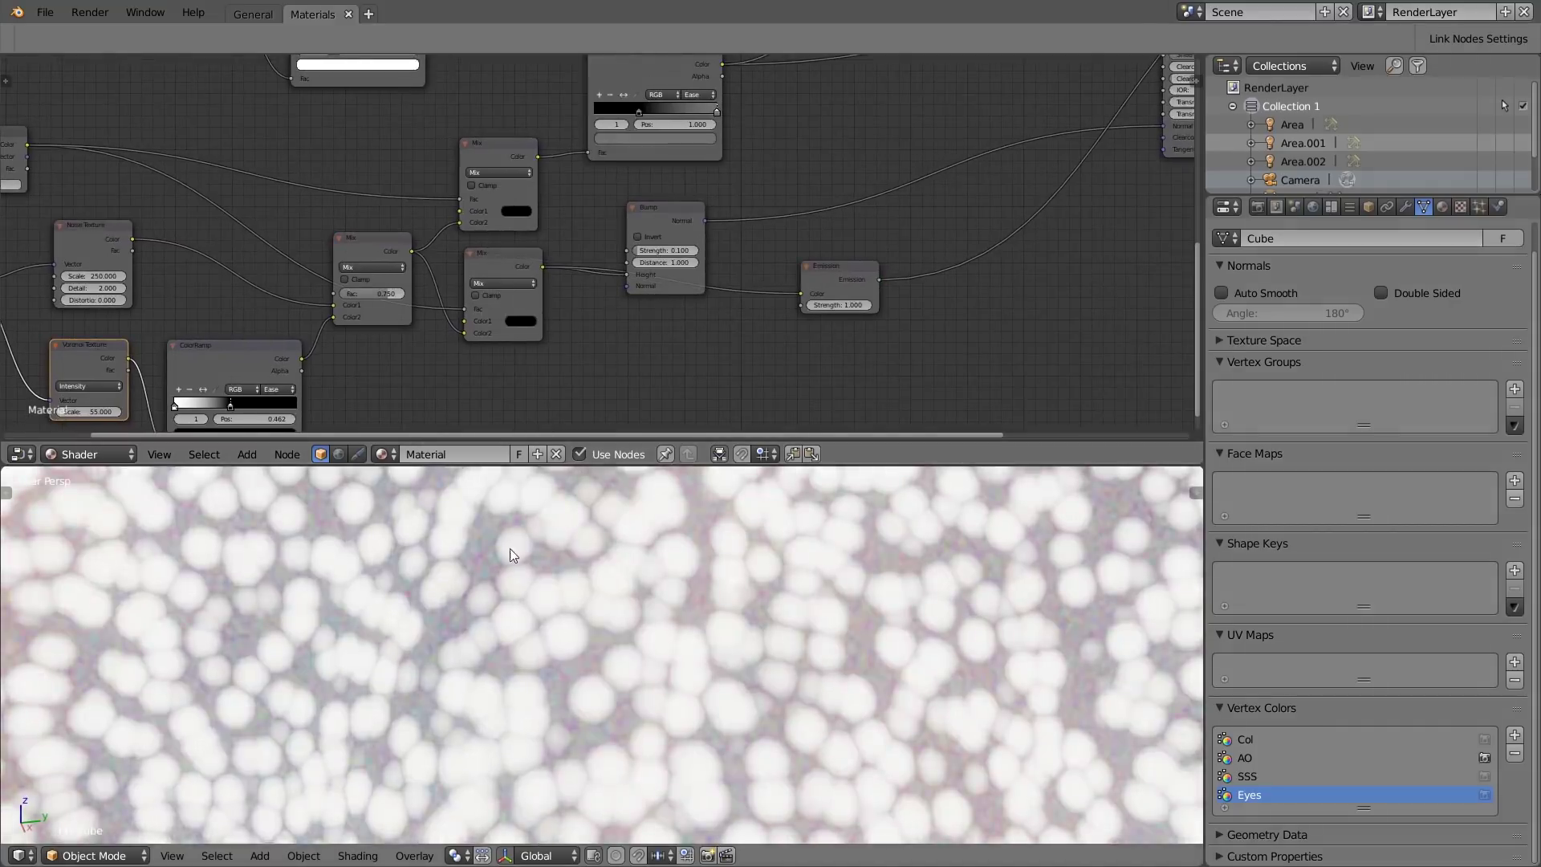
key(Home)
scroll(508, 545, up, 5)
middle_drag(465, 526, 539, 531)
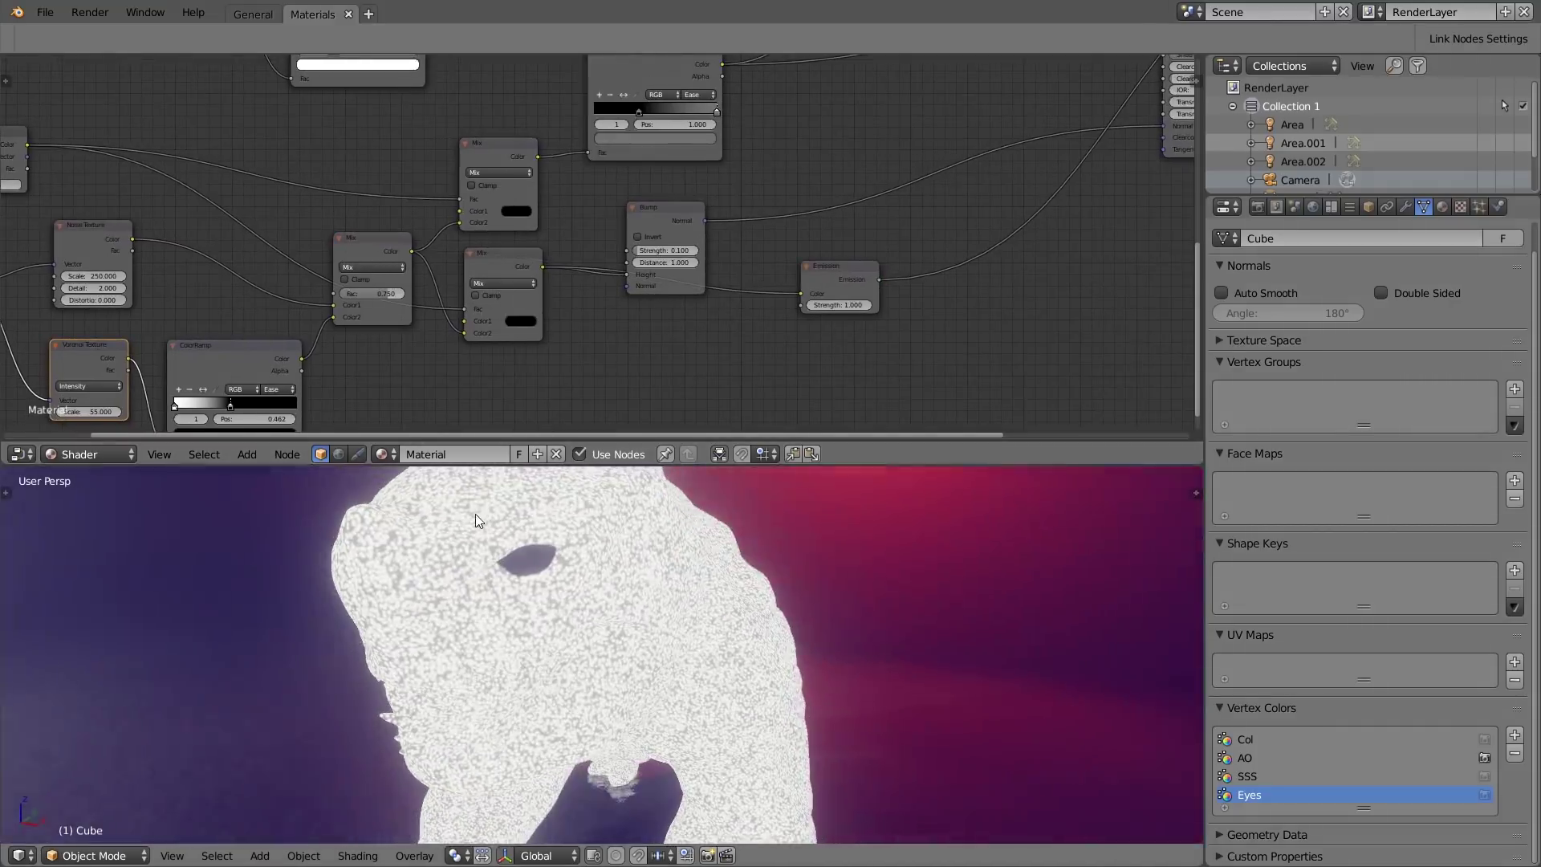
Step: Reposition the Eyes Attribute node slightly and examine the Mix nodes it drives
middle_drag(425, 288, 621, 319)
scroll(195, 185, up, 1)
drag(162, 167, 189, 157)
middle_drag(196, 204, 171, 128)
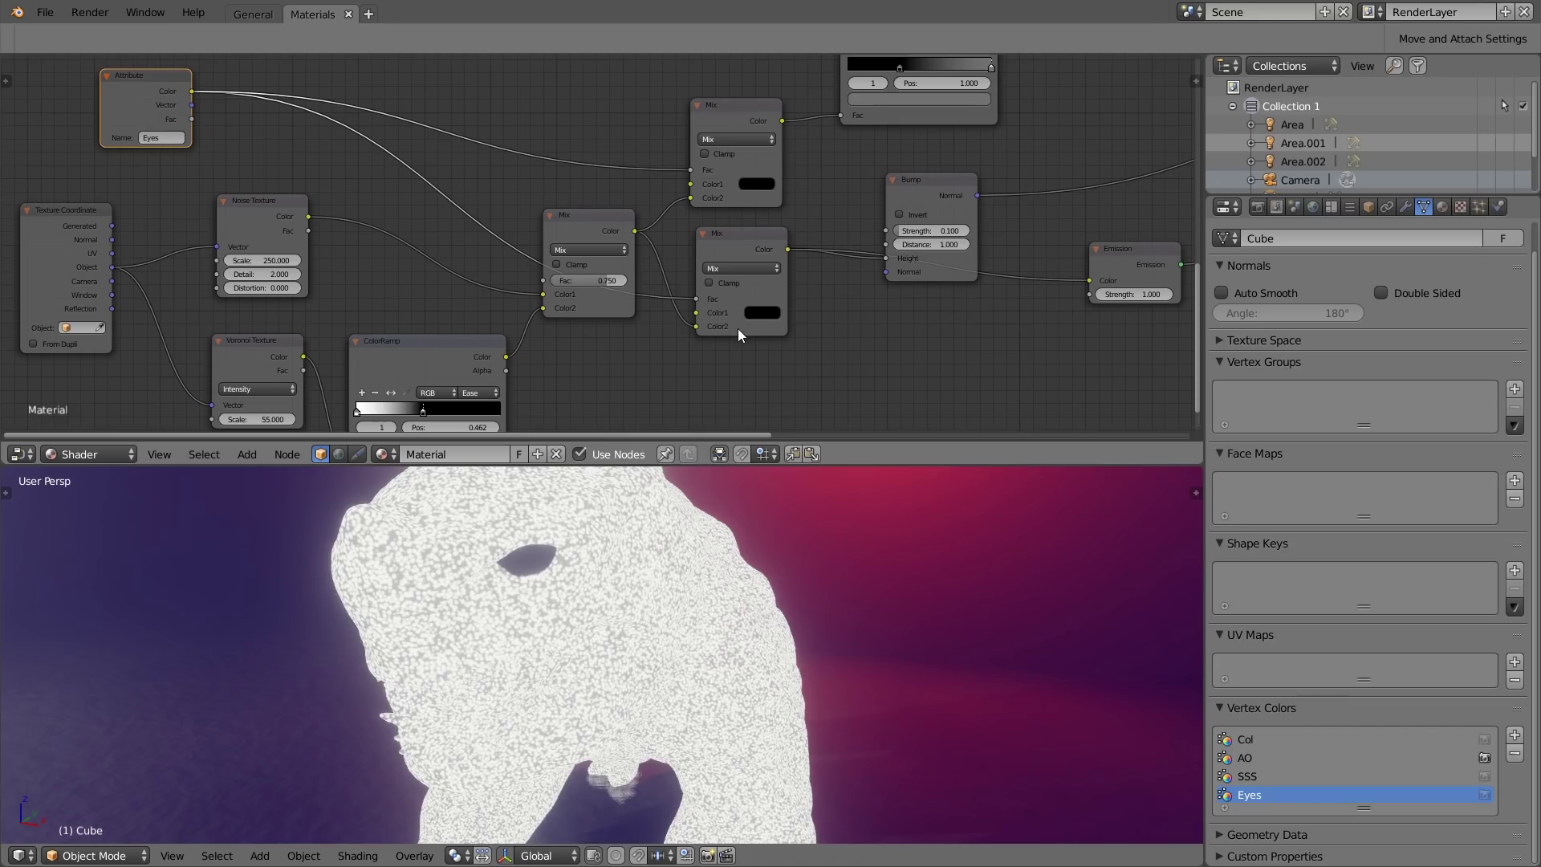
scroll(738, 329, up, 2)
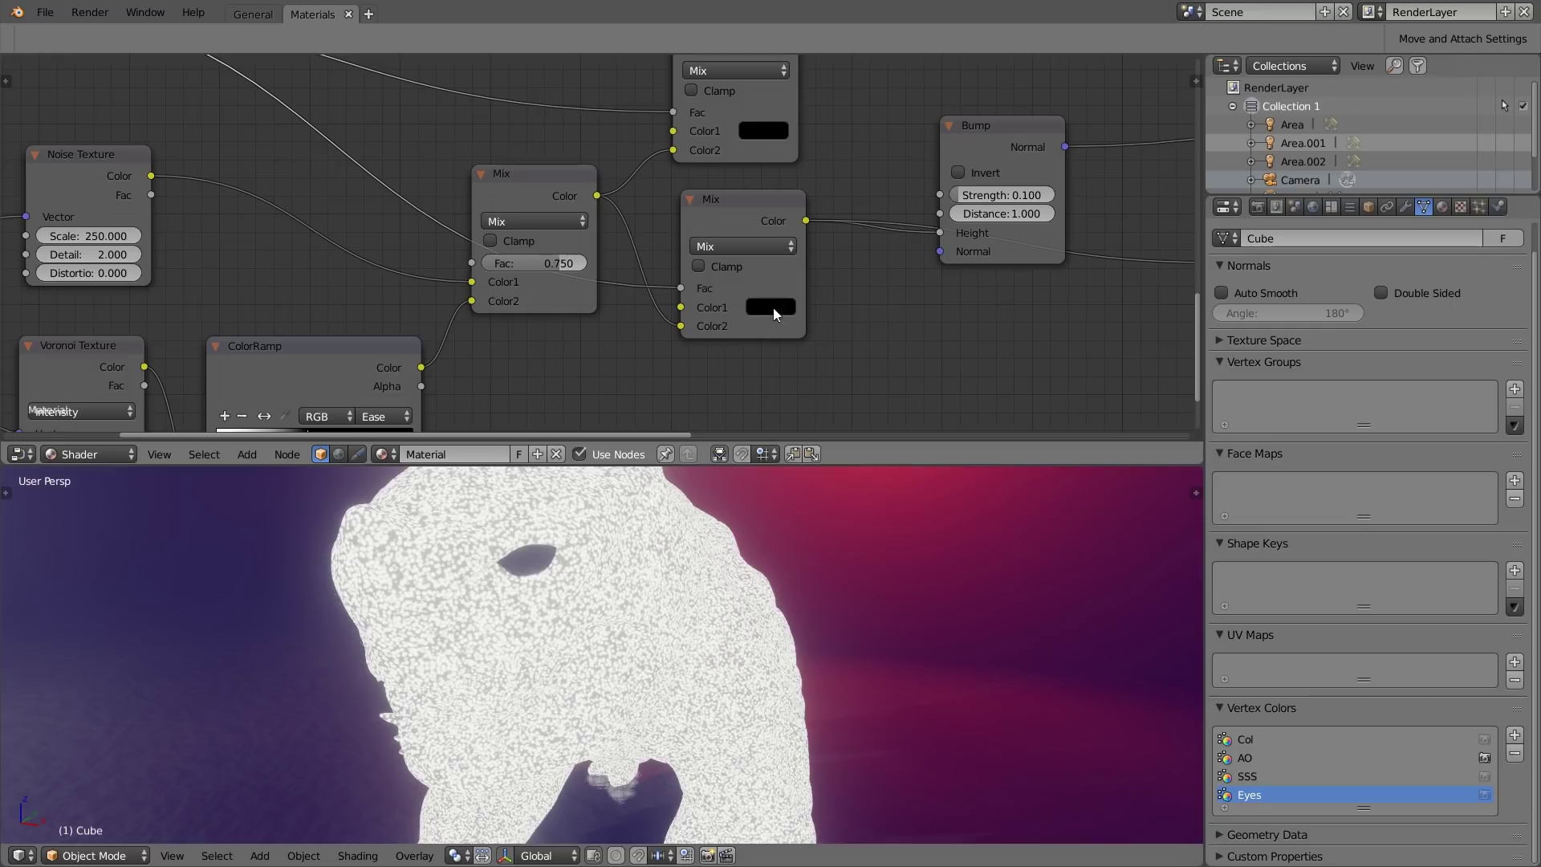
Step: Move the Bump node closer to the Emission node
scroll(767, 311, down, 8)
middle_drag(773, 249, 276, 255)
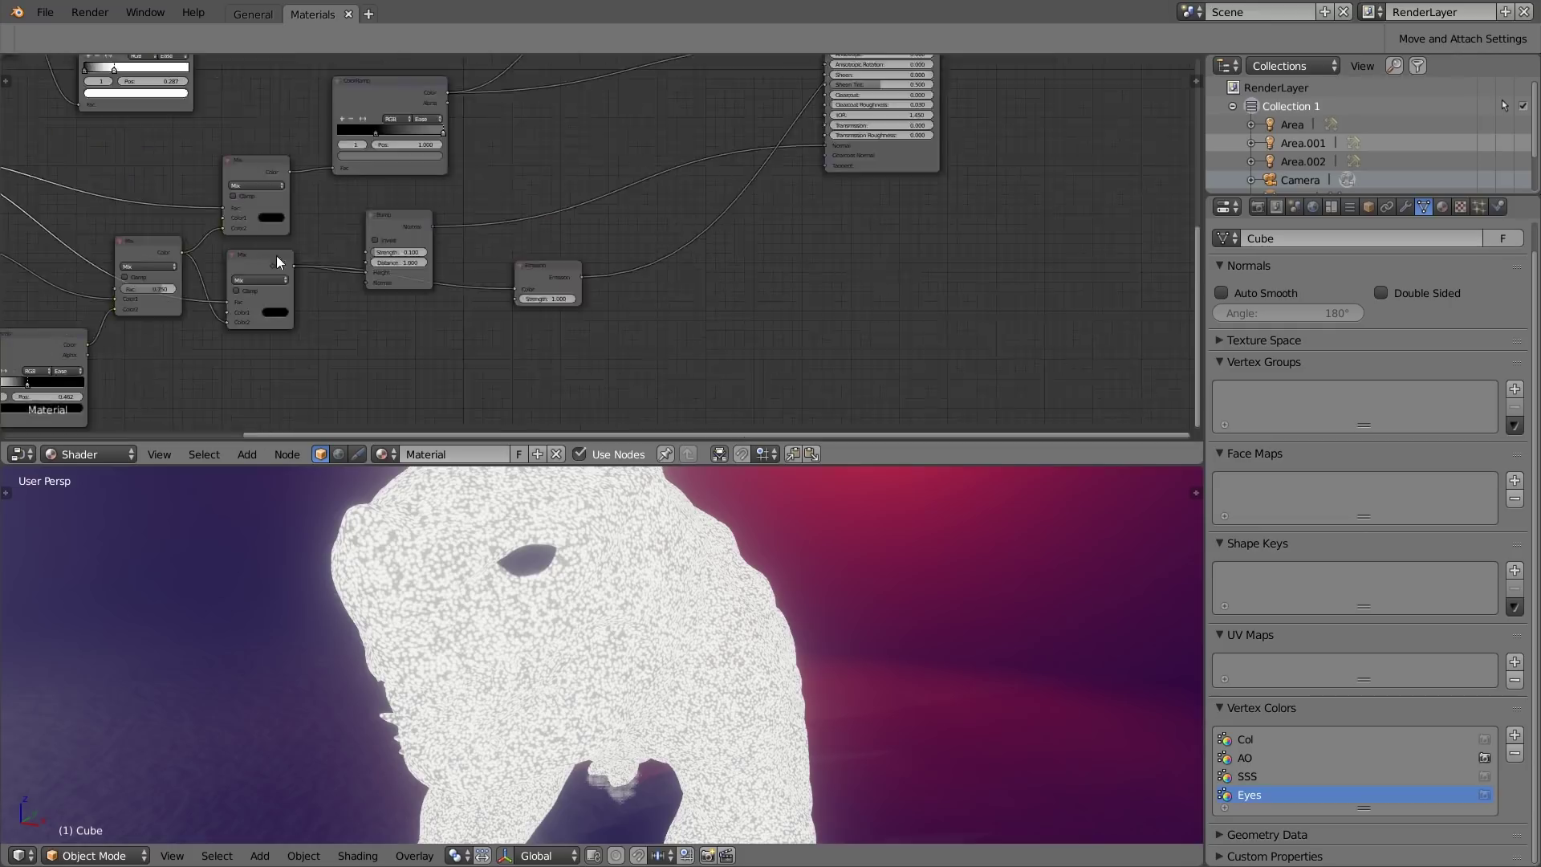
scroll(278, 258, up, 6)
drag(454, 195, 532, 223)
scroll(617, 217, down, 2)
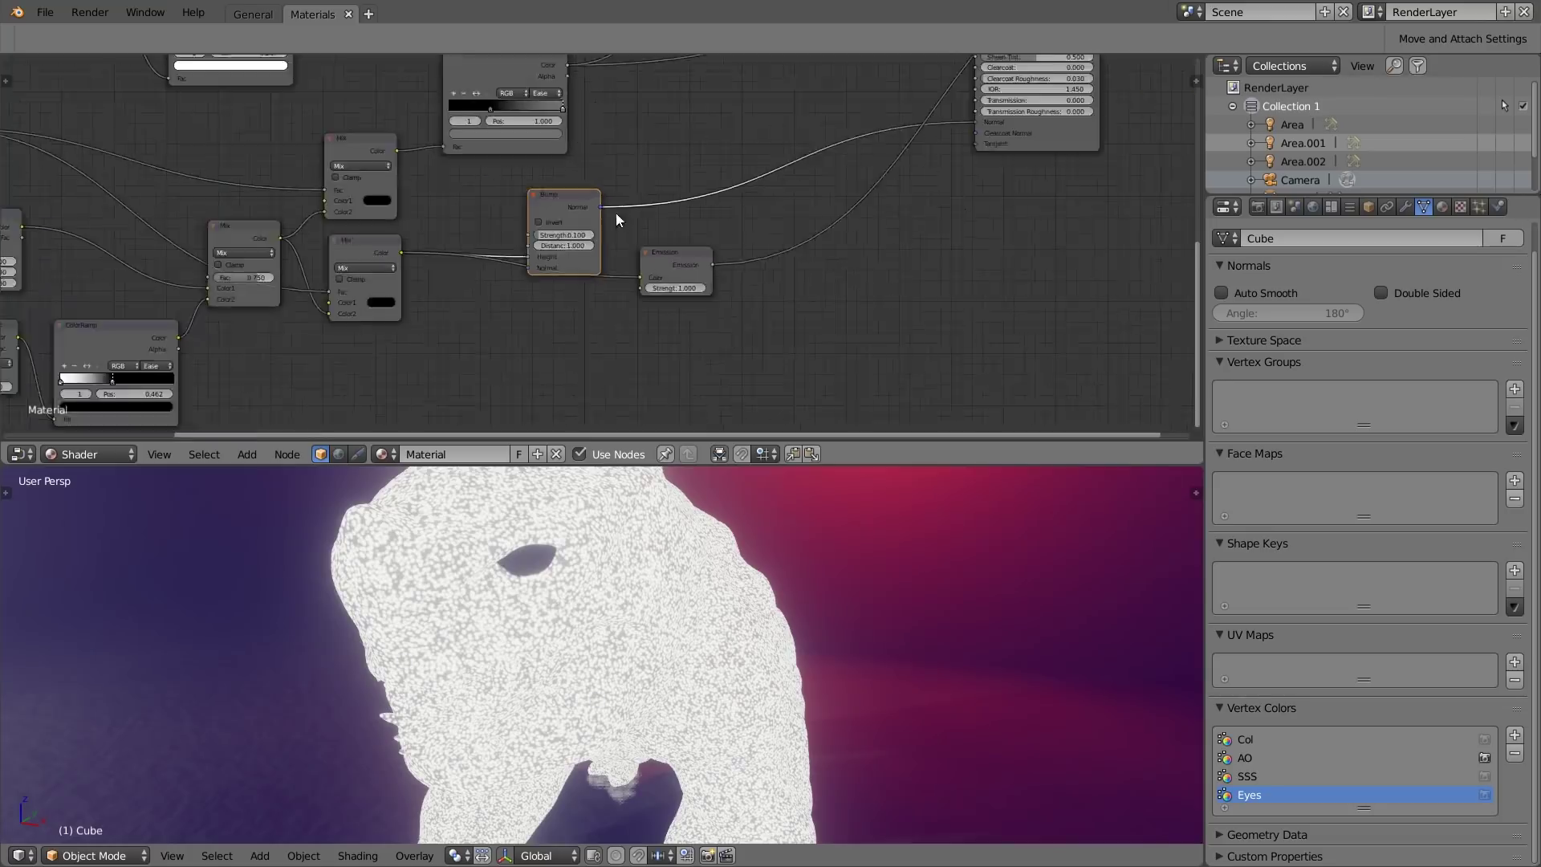
Step: Preview the Bump node's Normal output through the Emission node and inspect the surface detail on the creature
scroll(616, 216, down, 1)
middle_drag(615, 216, 438, 296)
drag(426, 288, 461, 351)
middle_drag(722, 560, 802, 544)
scroll(798, 554, up, 5)
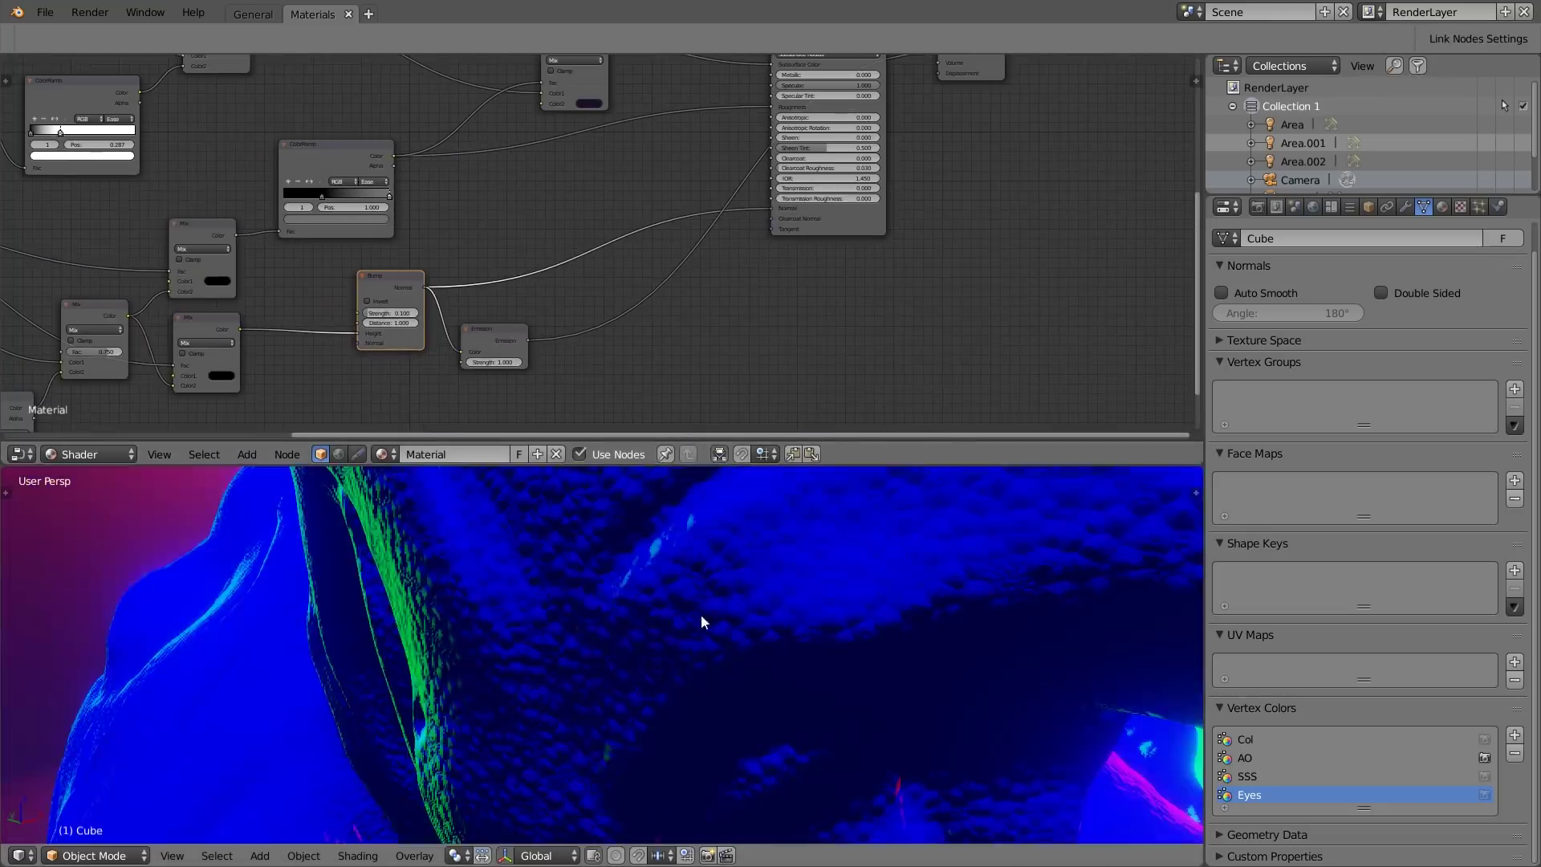
Step: Link the Principled BSDF to the Material Output's Surface and examine the Mix node feeding its Base Color
middle_drag(778, 239, 701, 353)
drag(808, 109, 861, 165)
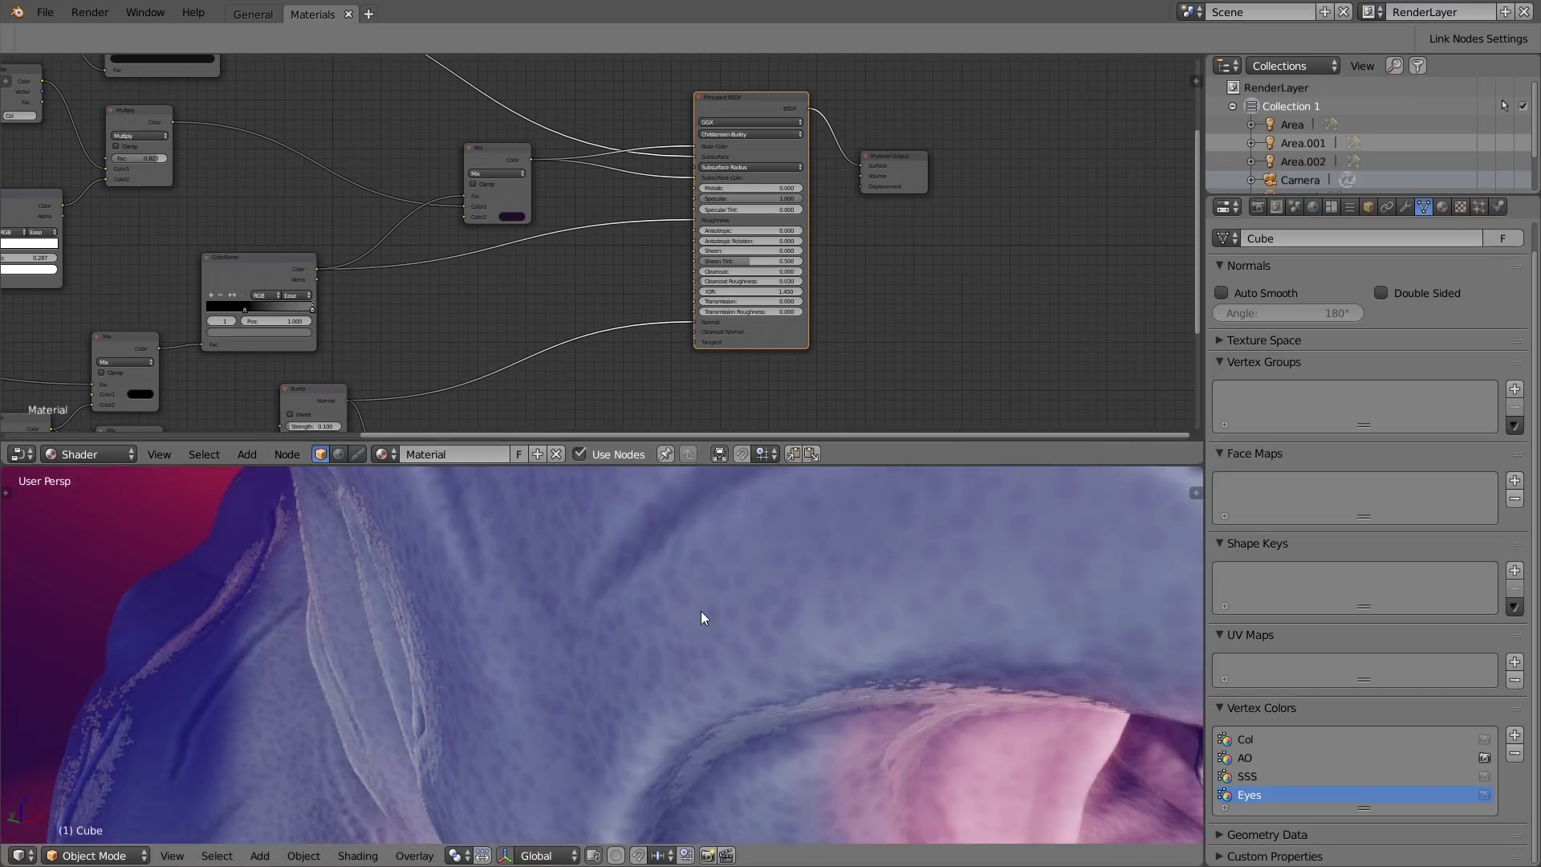
middle_drag(418, 335, 787, 220)
scroll(586, 344, up, 2)
middle_drag(484, 301, 597, 323)
middle_drag(734, 151, 393, 290)
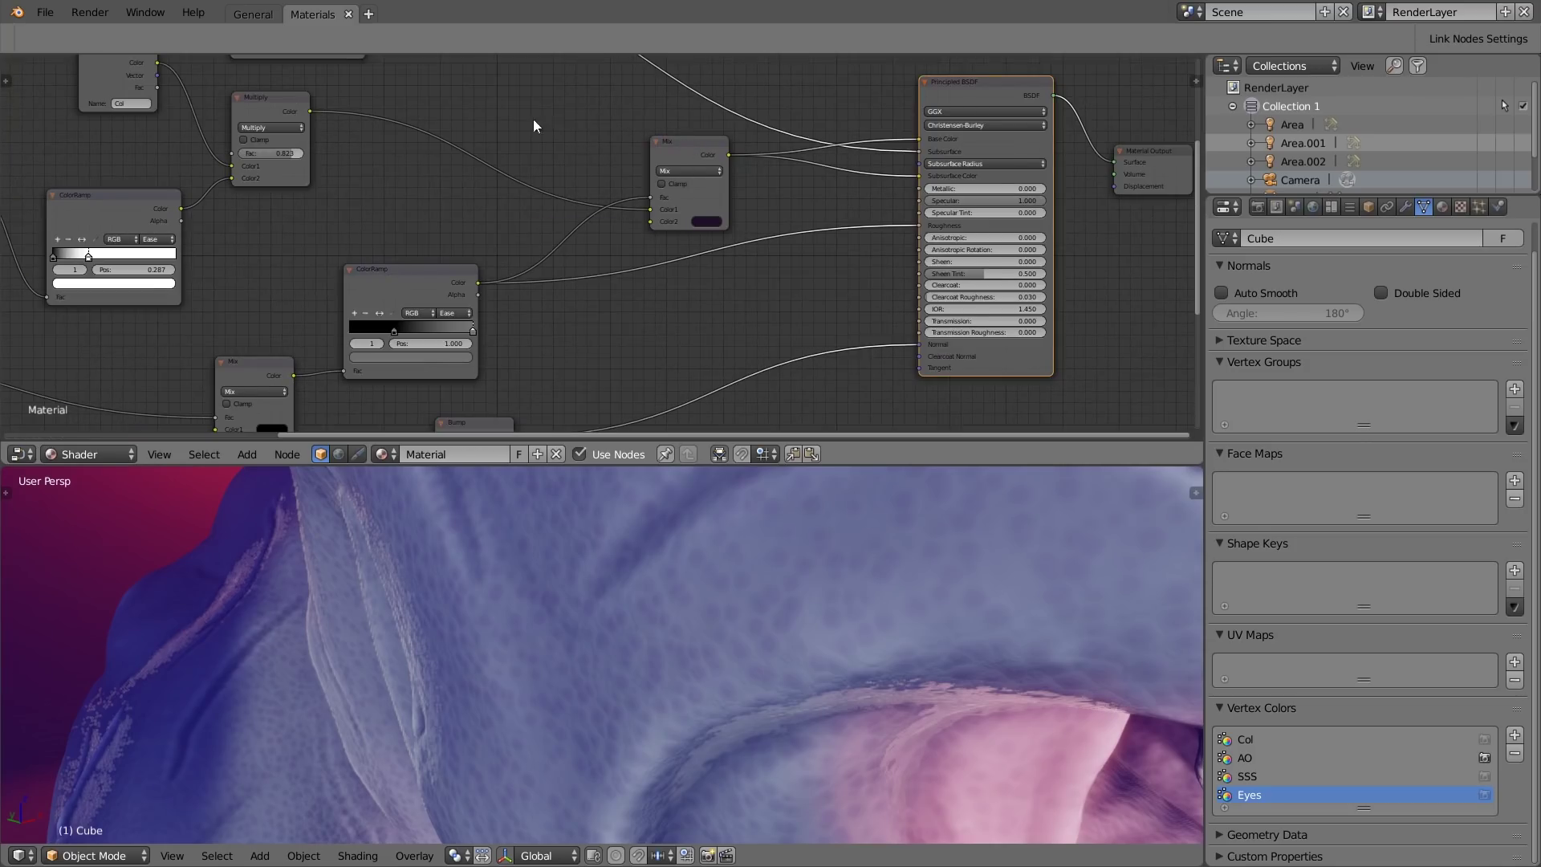
middle_drag(485, 163, 516, 206)
scroll(744, 278, up, 1)
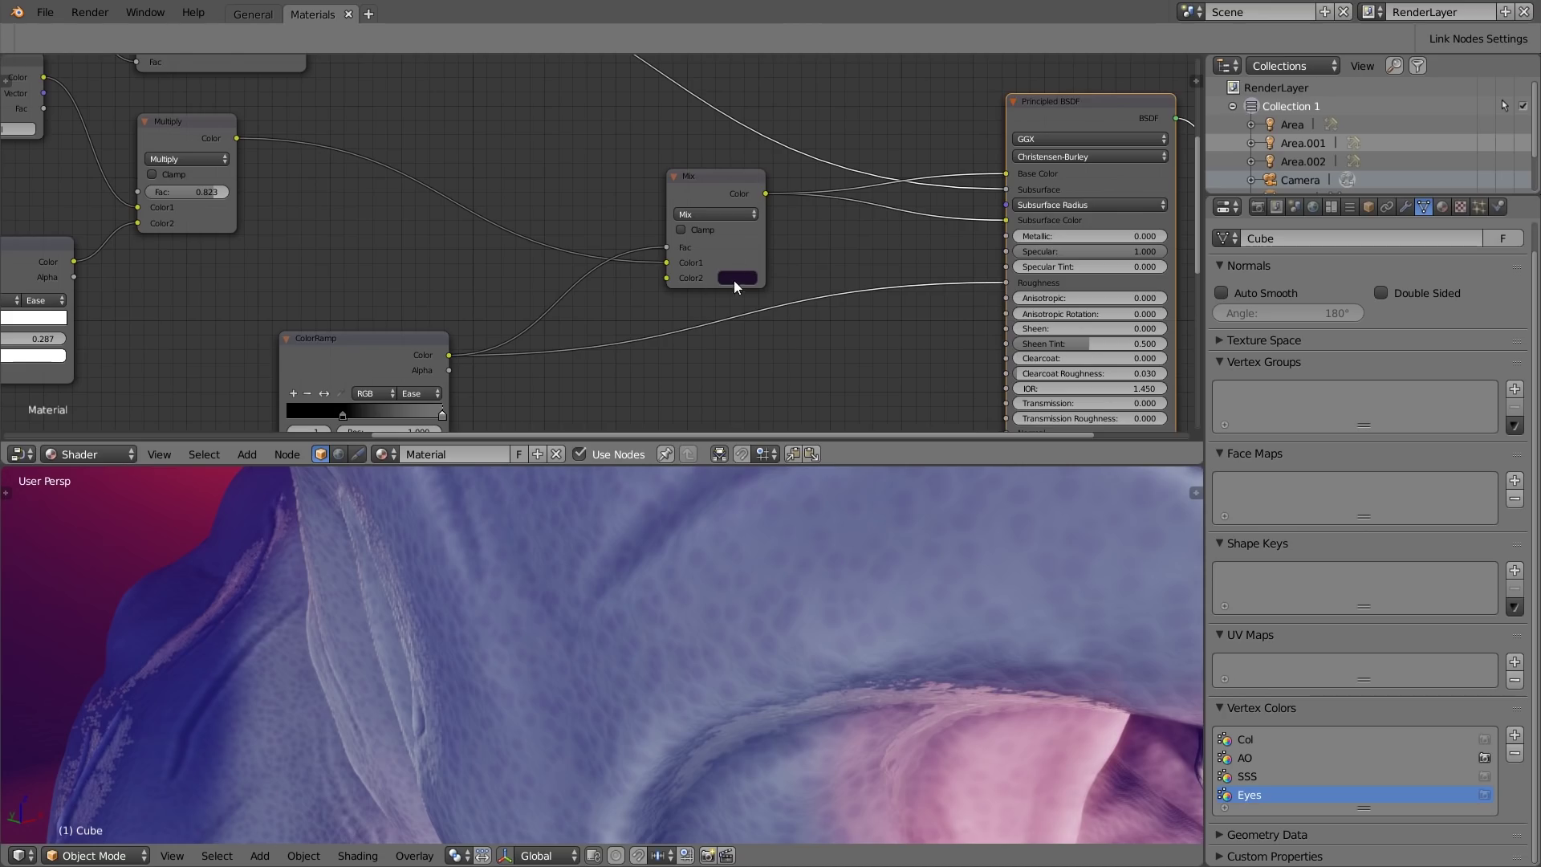
Step: Link the color of the Mix node feeding the Base Color to the Emission node and view the creature's side
middle_drag(663, 258, 548, 242)
scroll(598, 287, down, 2)
middle_drag(598, 287, 604, 93)
mouse_move(604, 93)
mouse_down()
mouse_move(589, 383)
mouse_move(610, 349)
mouse_up()
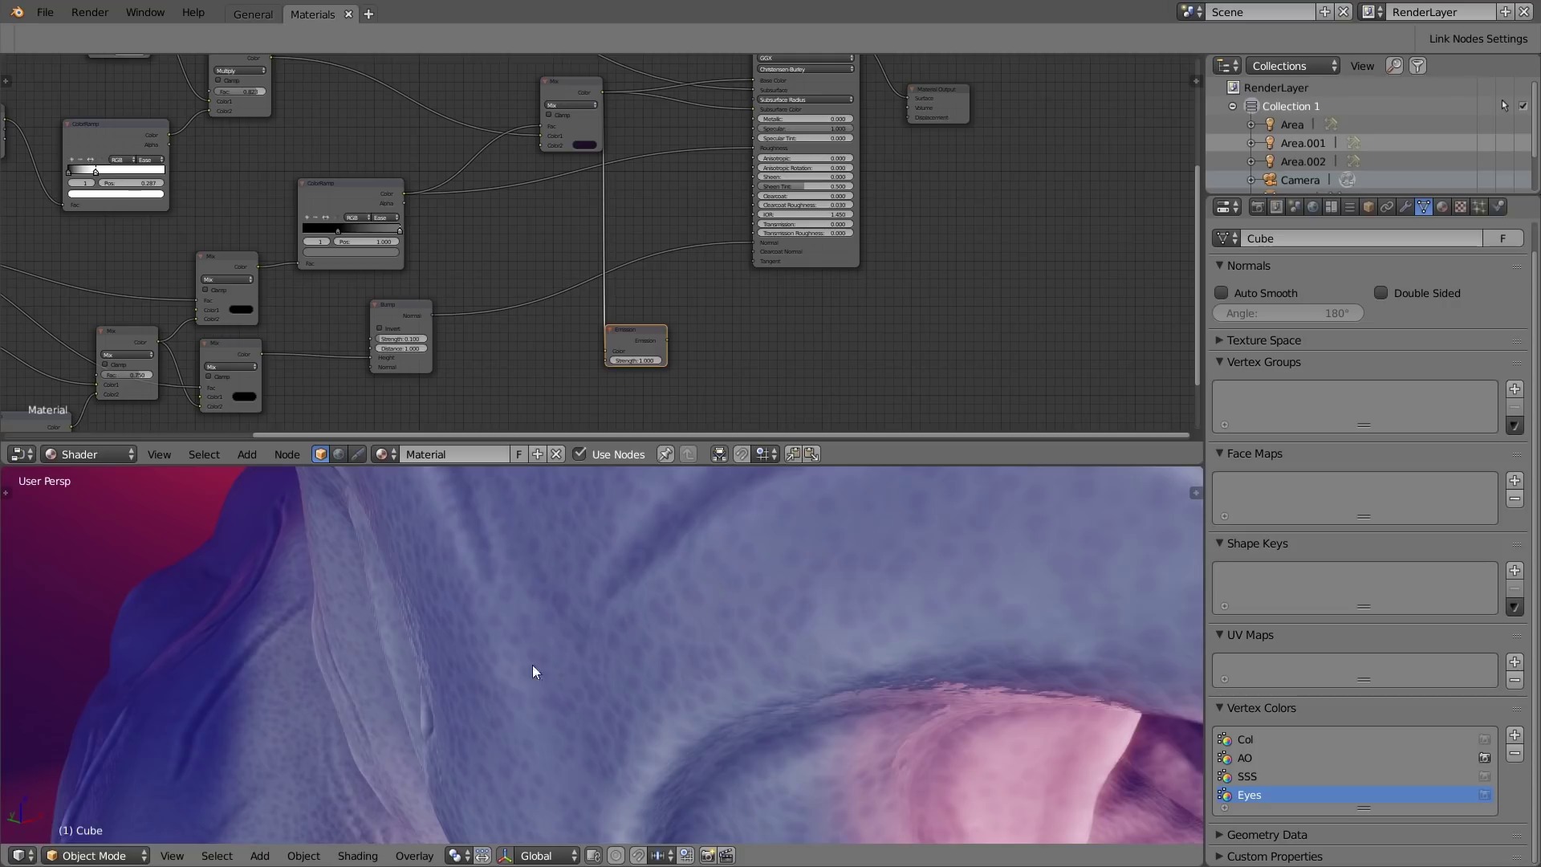
scroll(746, 580, down, 7)
middle_drag(647, 580, 759, 602)
scroll(758, 599, up, 4)
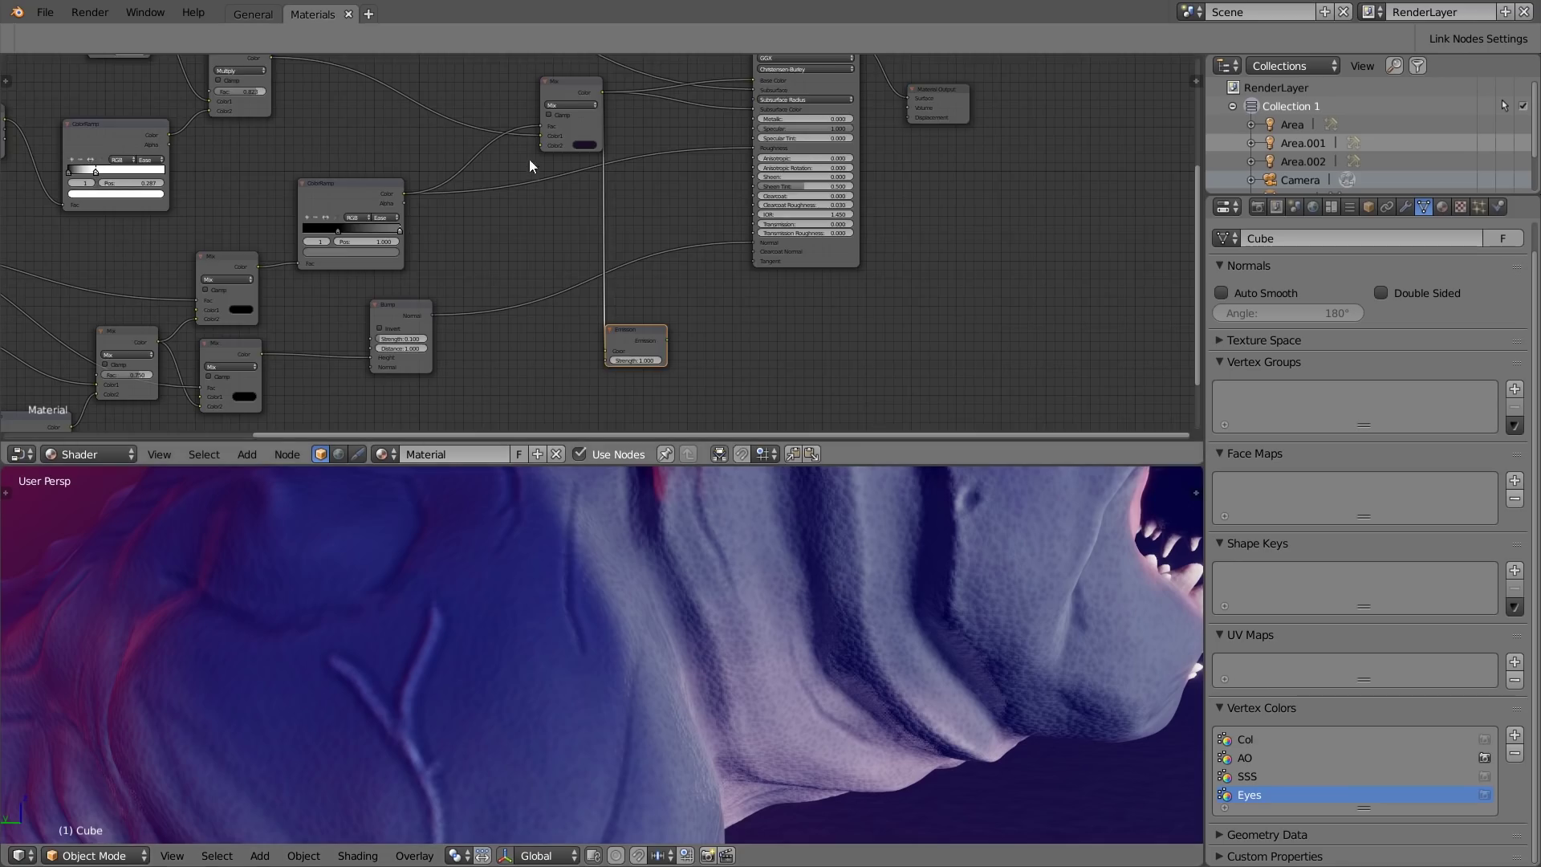
Step: Move the Emission node above the Principled BSDF, between it and the Mix node
middle_drag(626, 147, 517, 280)
scroll(506, 240, up, 4)
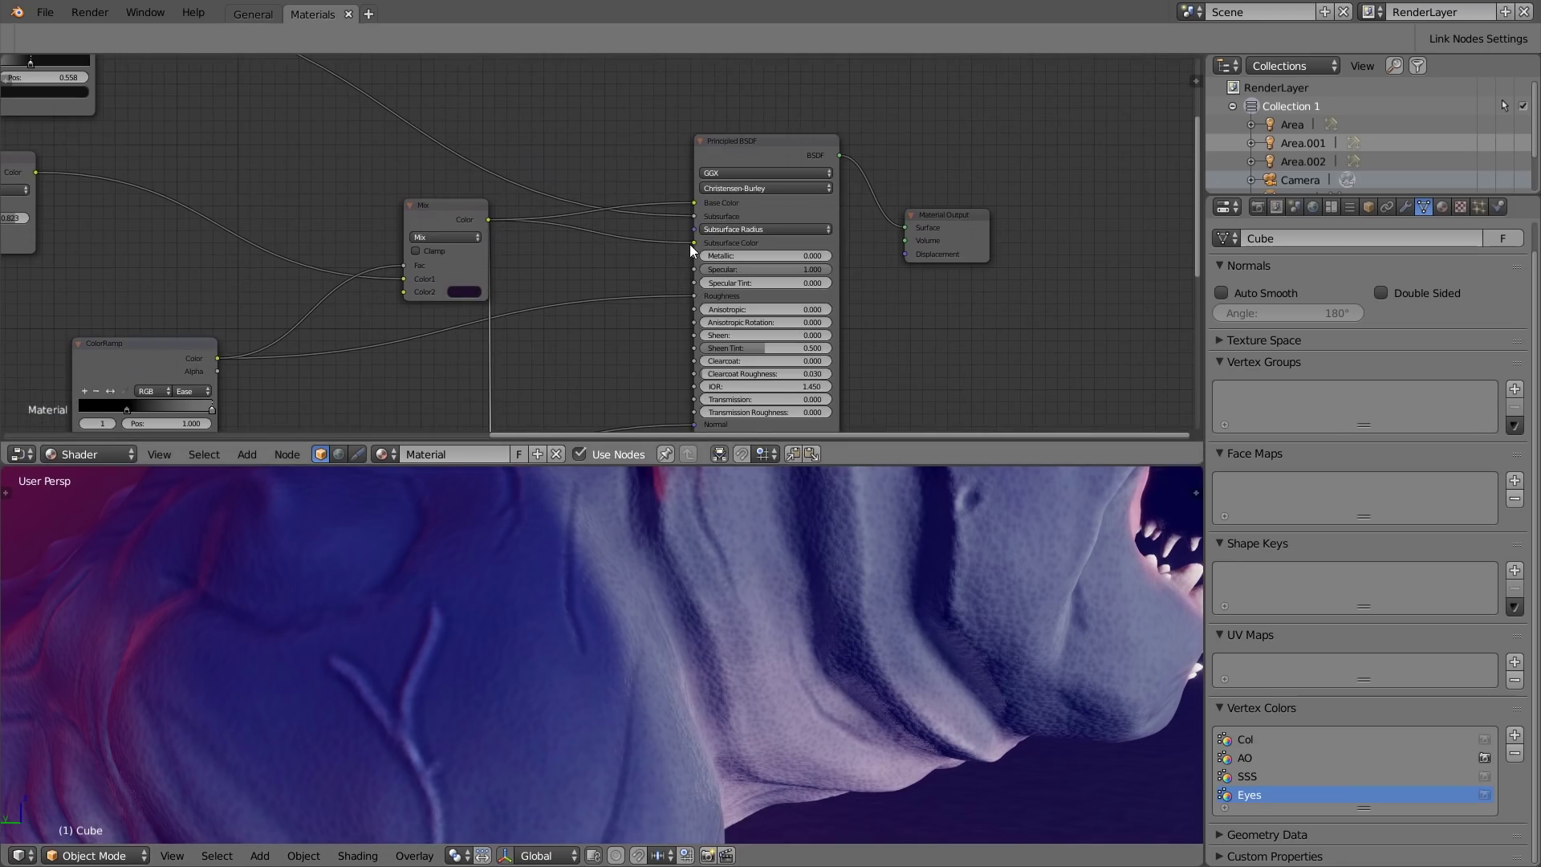
scroll(689, 243, down, 2)
drag(578, 405, 642, 73)
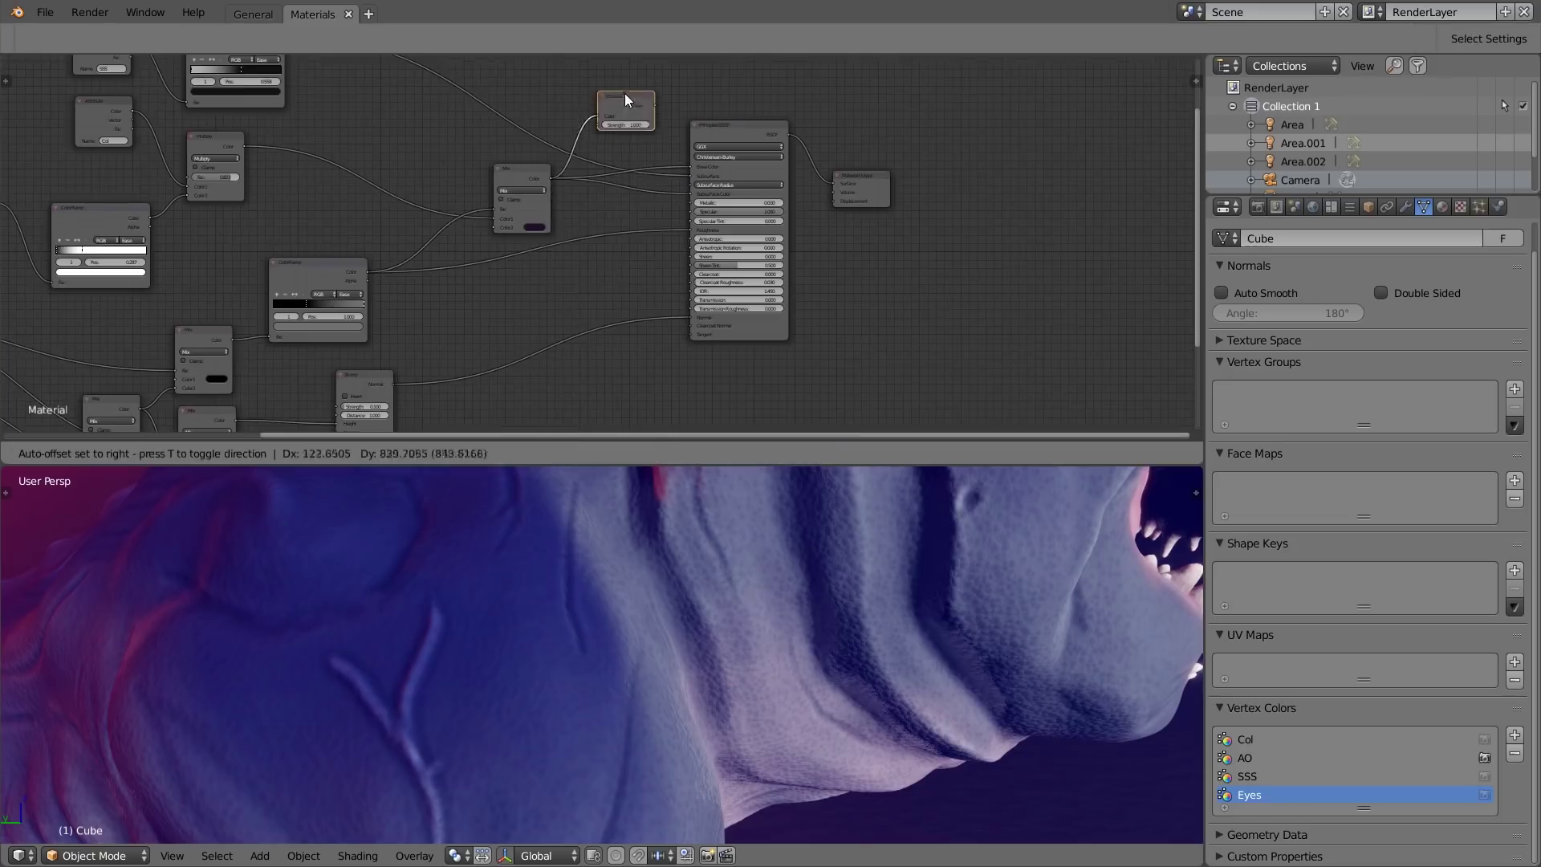
Step: Examine the creature's mouth, skin and back from several angles alongside the Principled BSDF's specular and roughness inputs
scroll(878, 593, down, 5)
scroll(879, 586, up, 5)
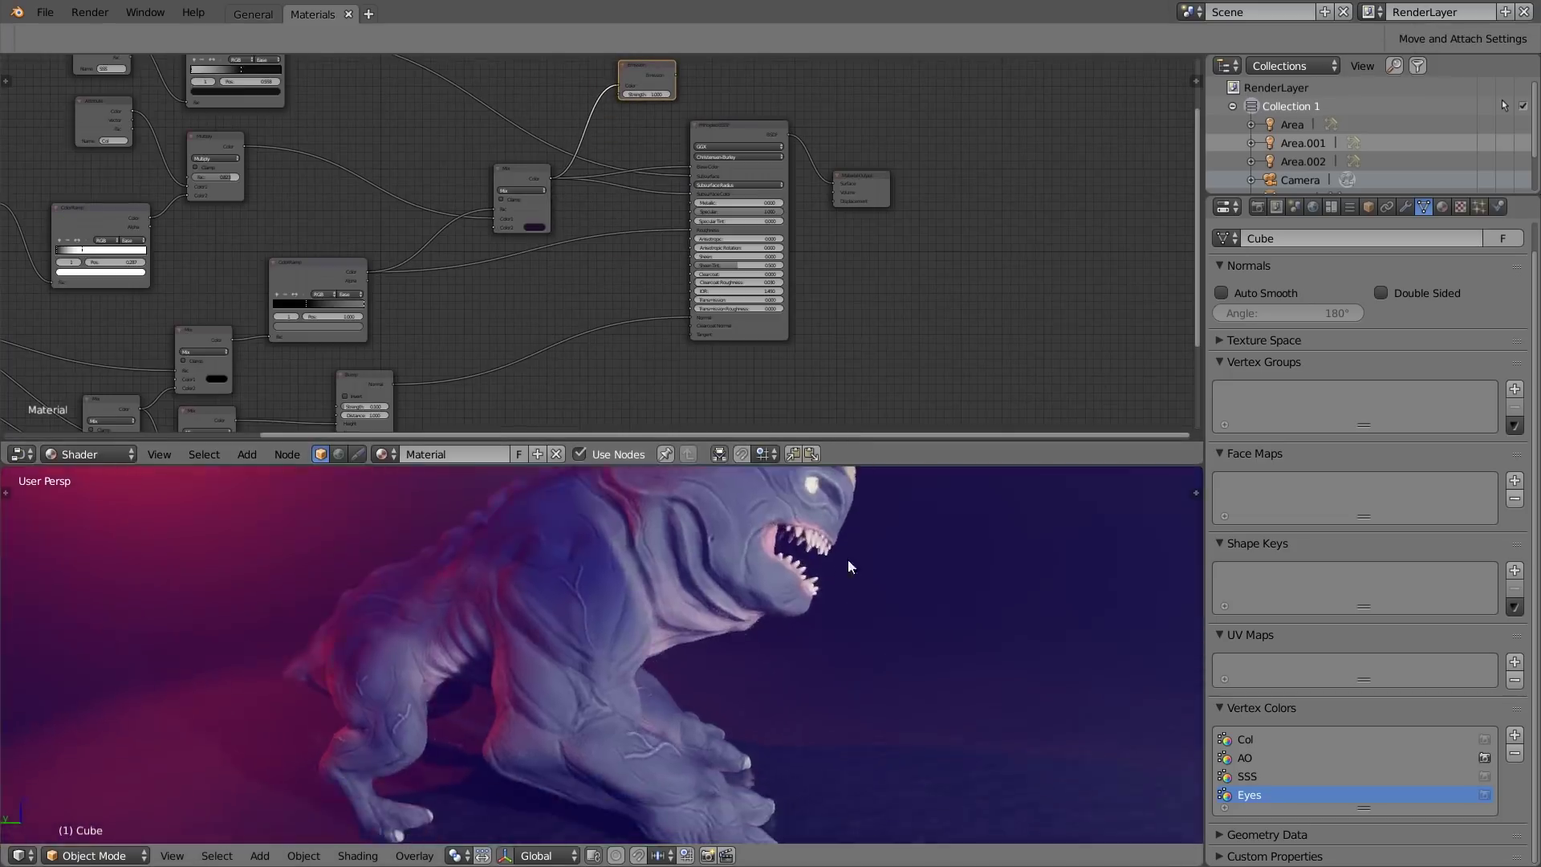
shift+middle_drag(777, 555, 776, 557)
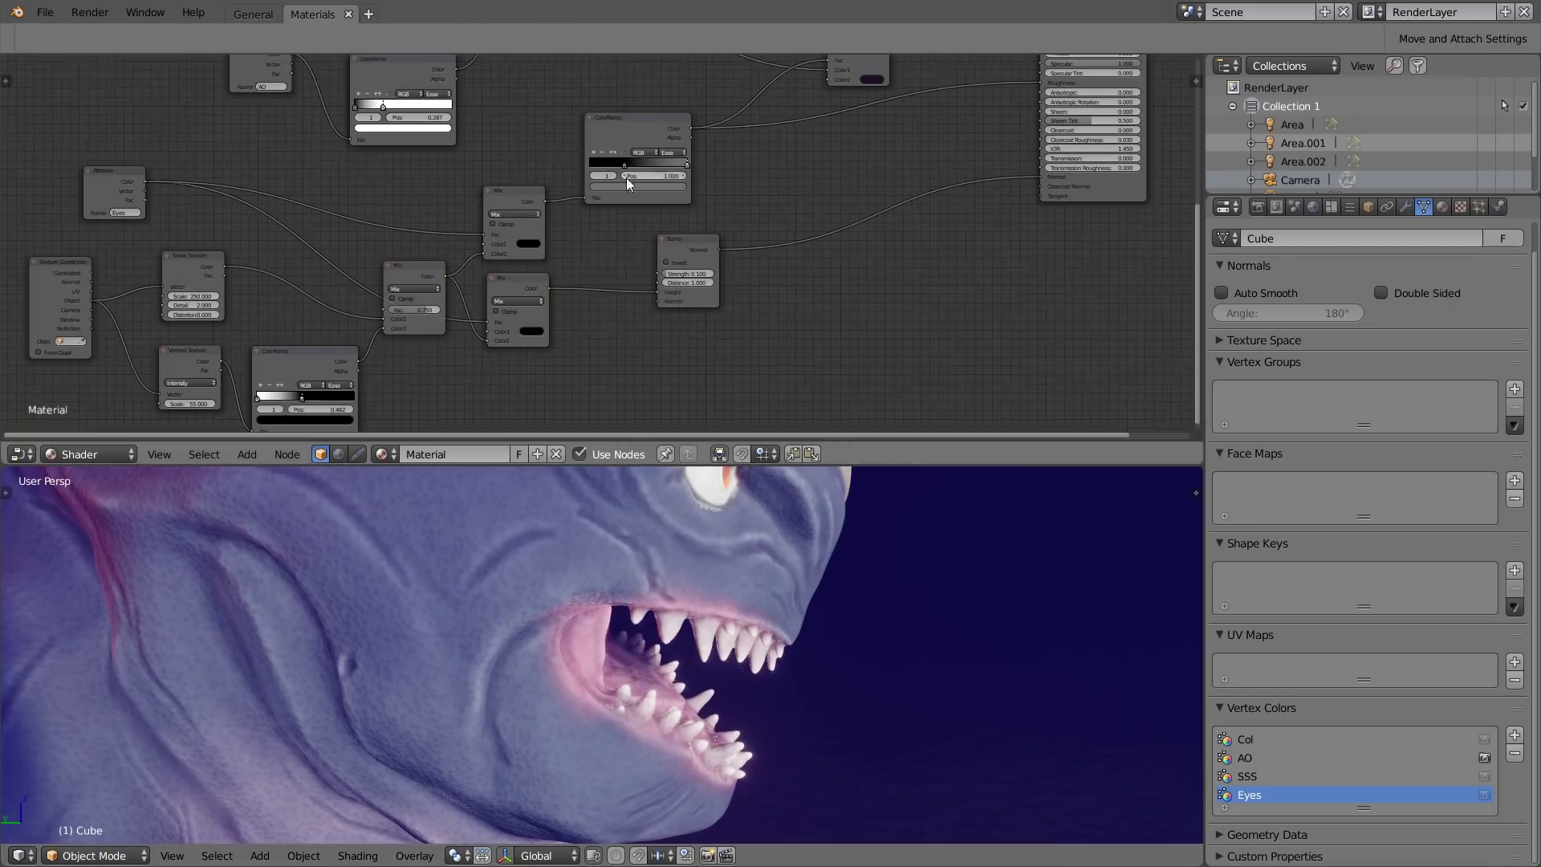
middle_drag(626, 176, 330, 323)
scroll(788, 234, up, 9)
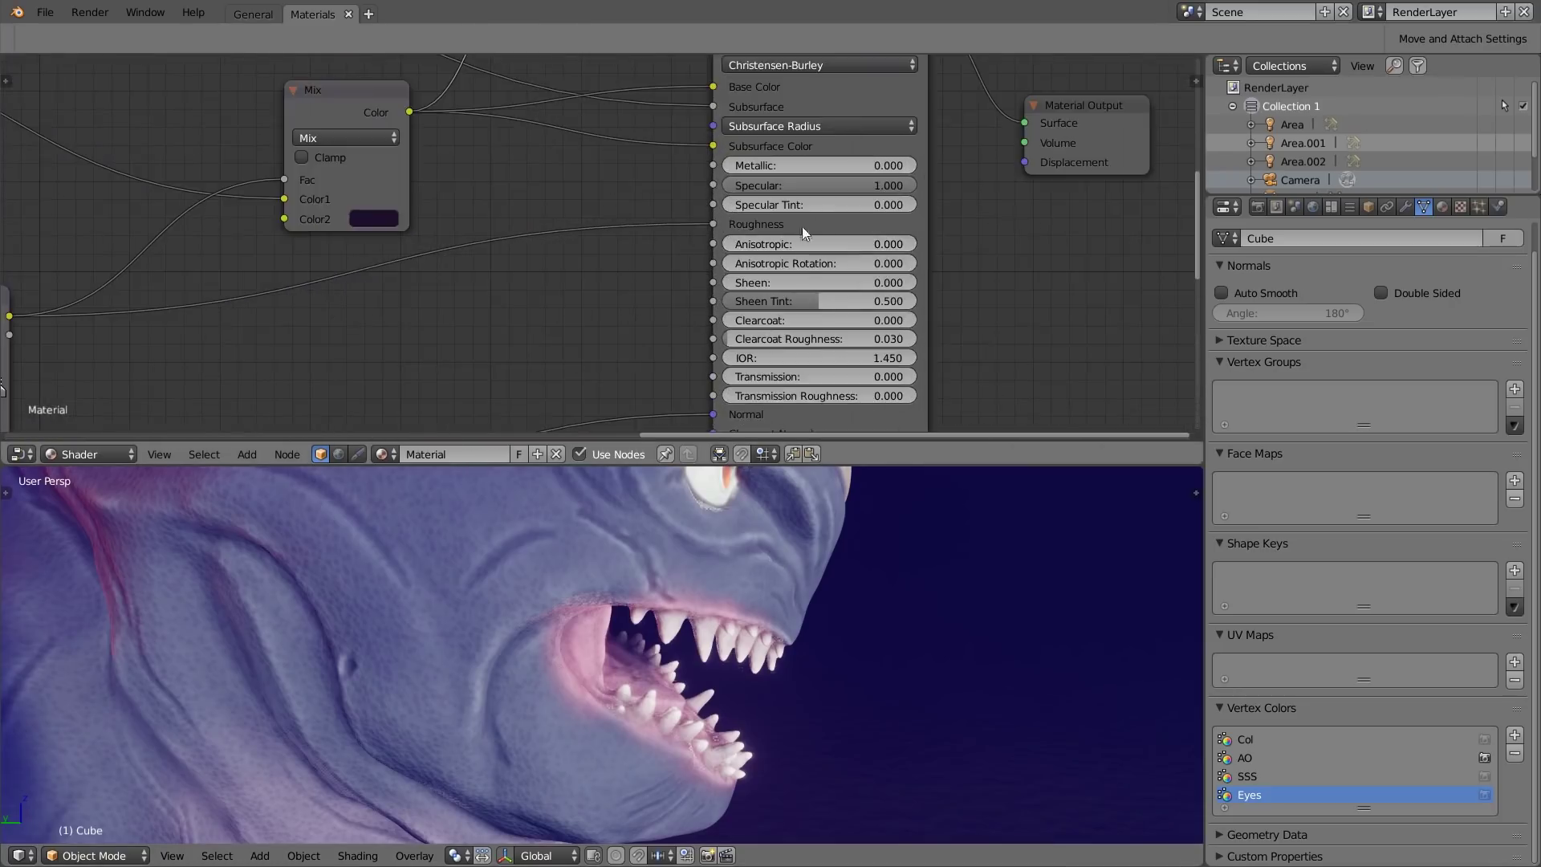
scroll(557, 594, down, 5)
middle_drag(433, 554, 459, 580)
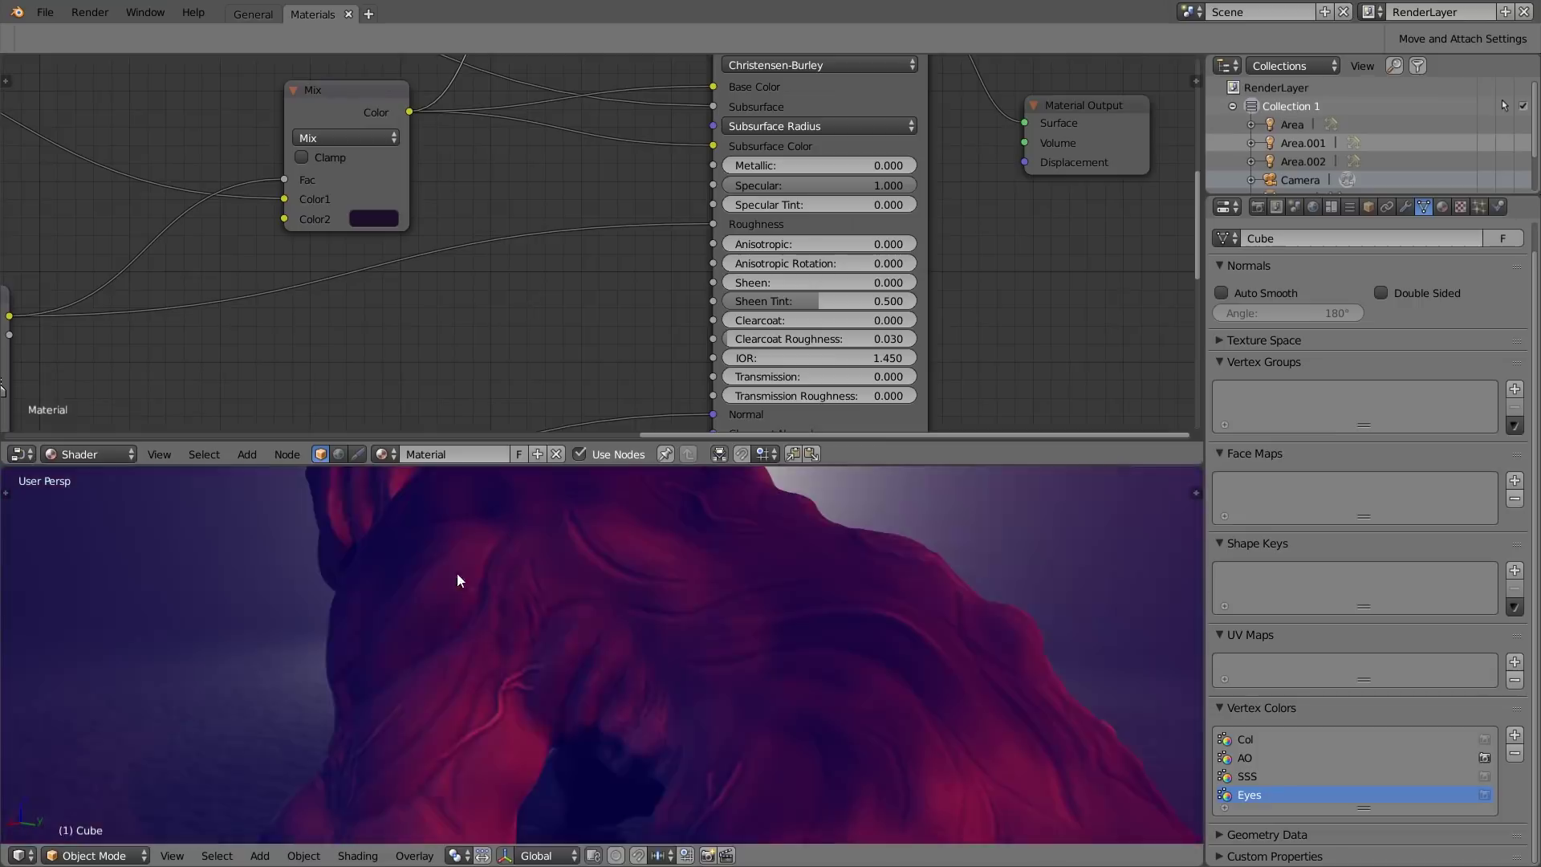
middle_drag(812, 581, 772, 647)
scroll(618, 325, down, 4)
scroll(610, 321, up, 2)
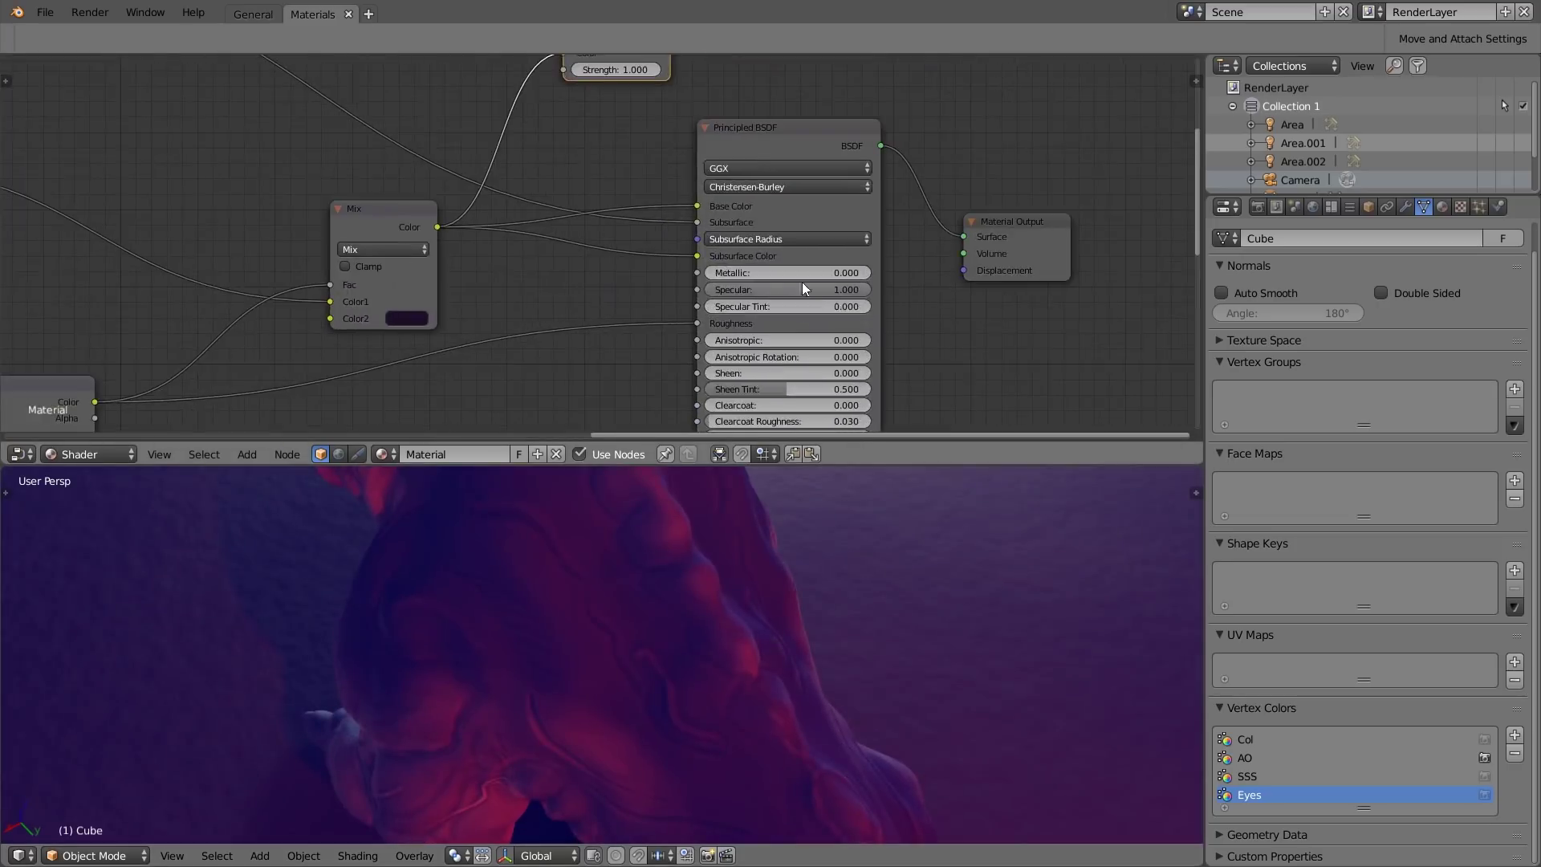
Step: Reposition the SSS Attribute node slightly beside its ColorRamp
scroll(806, 287, down, 2)
middle_drag(616, 290, 672, 258)
scroll(672, 258, down, 1)
middle_drag(390, 139, 619, 262)
scroll(493, 202, up, 4)
mouse_move(264, 188)
mouse_down()
mouse_move(290, 185)
mouse_move(276, 185)
mouse_up()
scroll(273, 185, down, 3)
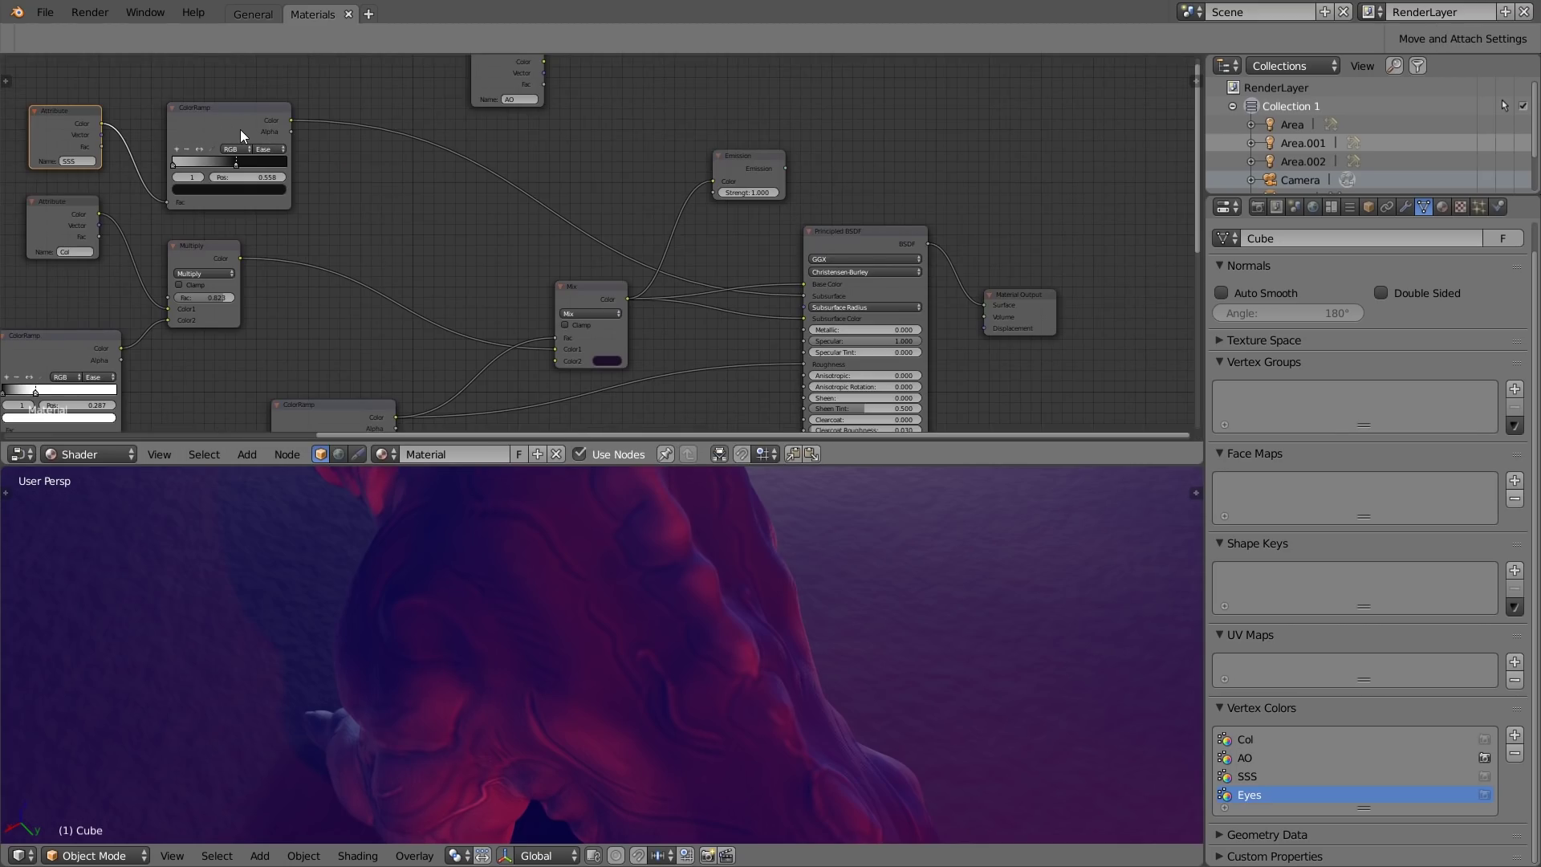
Step: Examine the Principled BSDF's subsurface connections and how subsurface scattering looks on the creature against the lights
scroll(801, 324, up, 4)
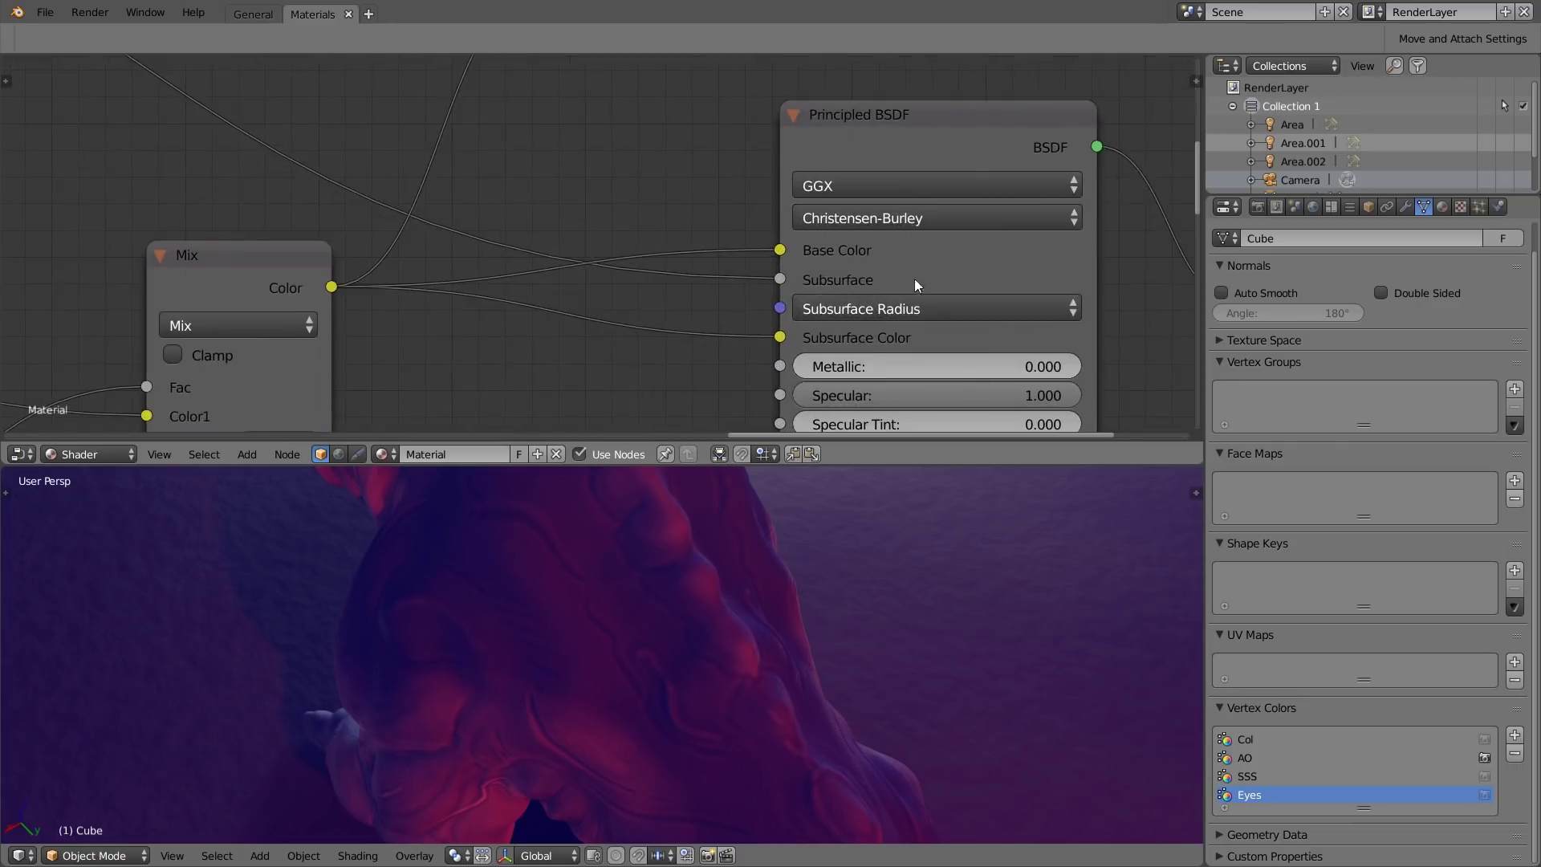
scroll(829, 281, down, 1)
middle_drag(565, 615, 729, 568)
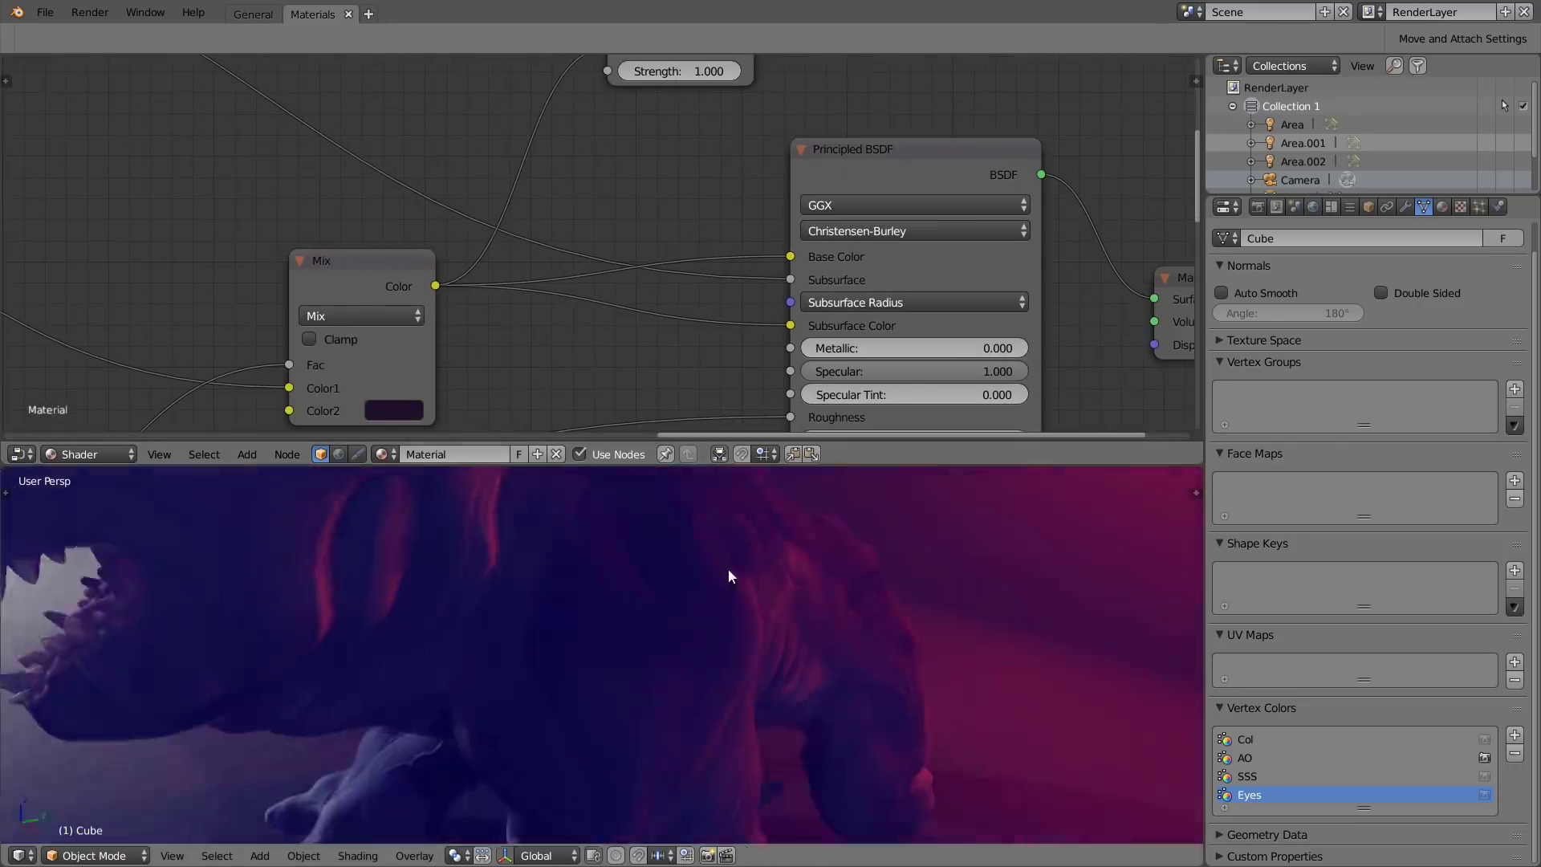
scroll(729, 568, down, 3)
scroll(546, 531, down, 3)
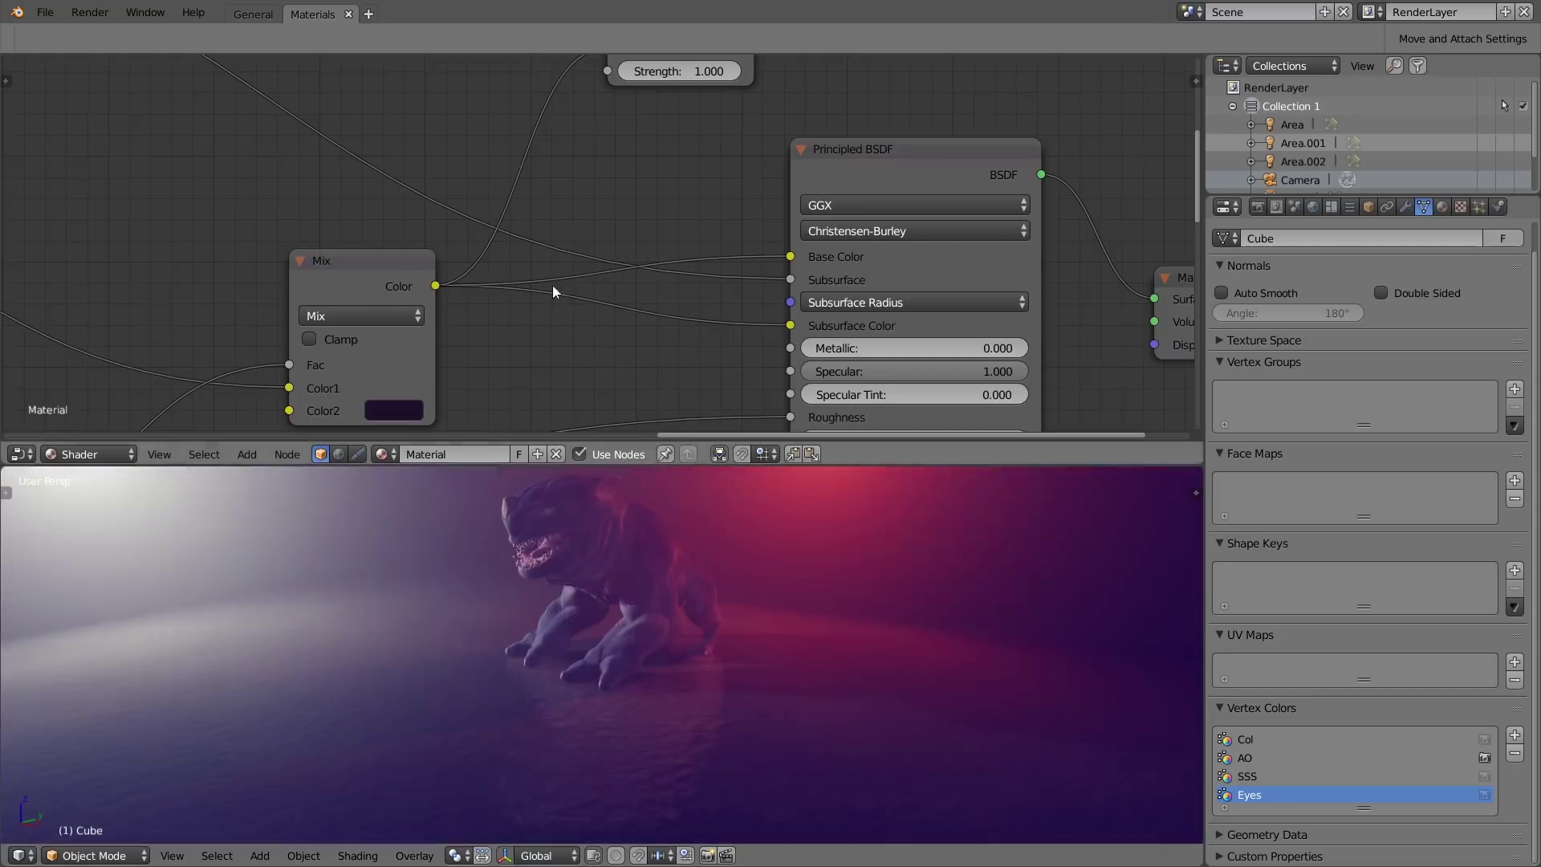
scroll(552, 286, down, 2)
middle_drag(344, 199, 433, 258)
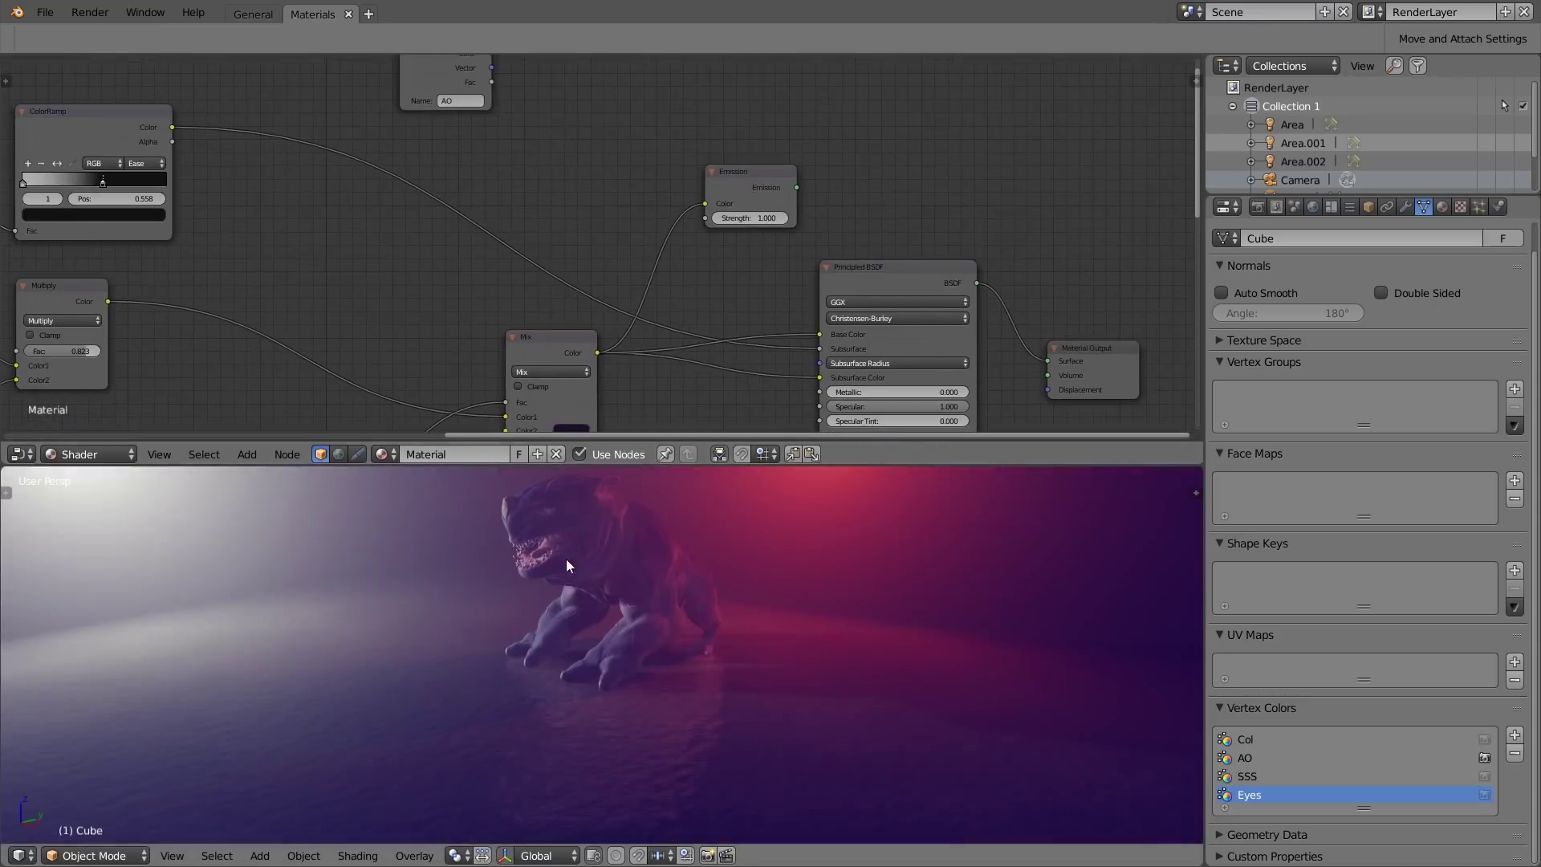
scroll(565, 546, up, 5)
scroll(565, 531, down, 2)
scroll(536, 658, down, 3)
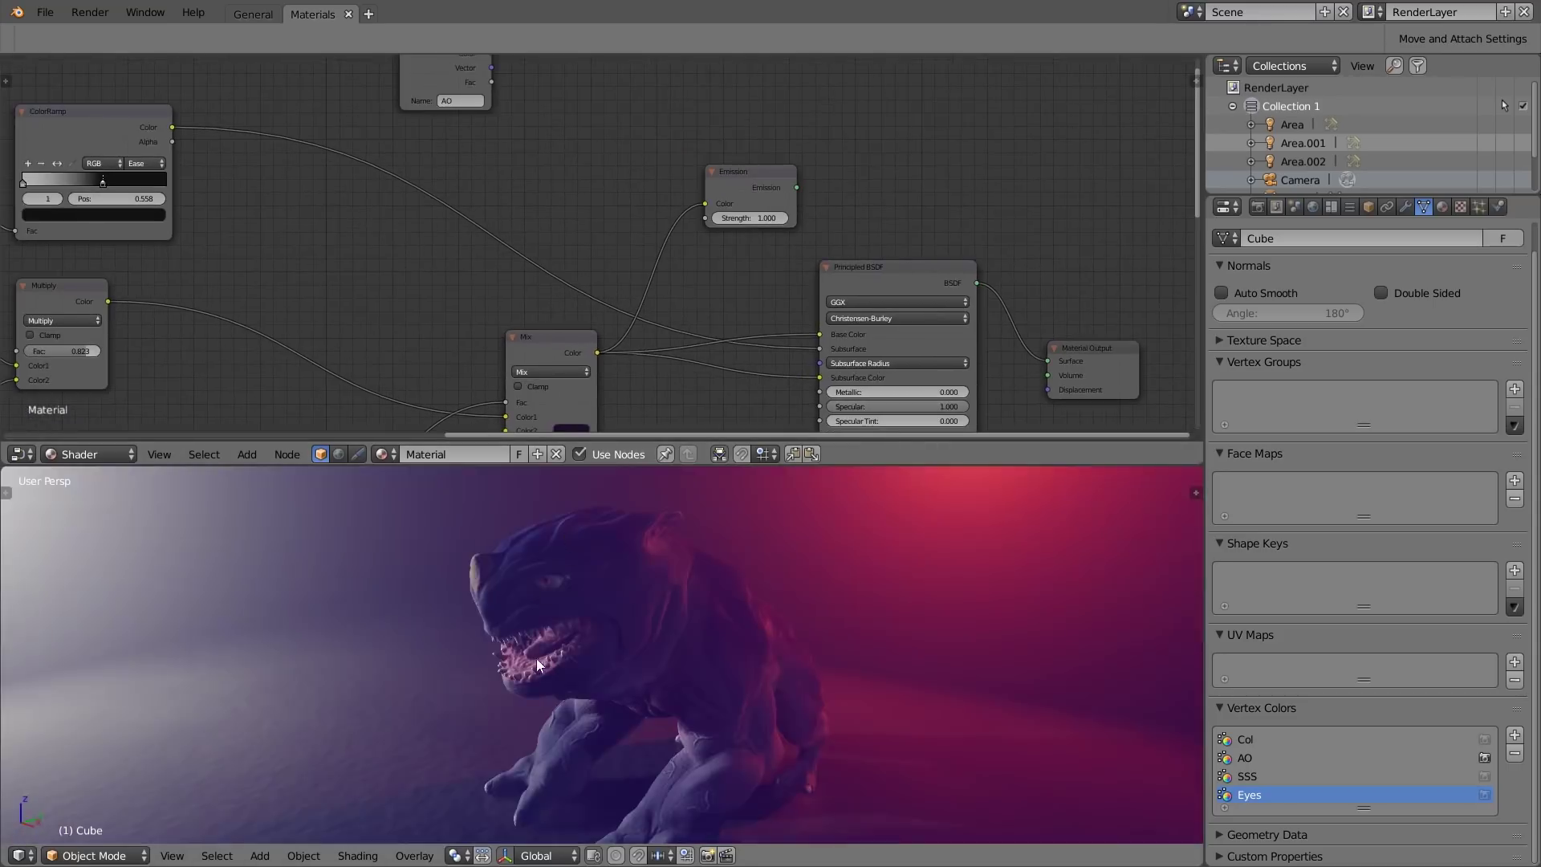
Step: Open the Principled BSDF's Subsurface Radius values
middle_drag(744, 348, 579, 258)
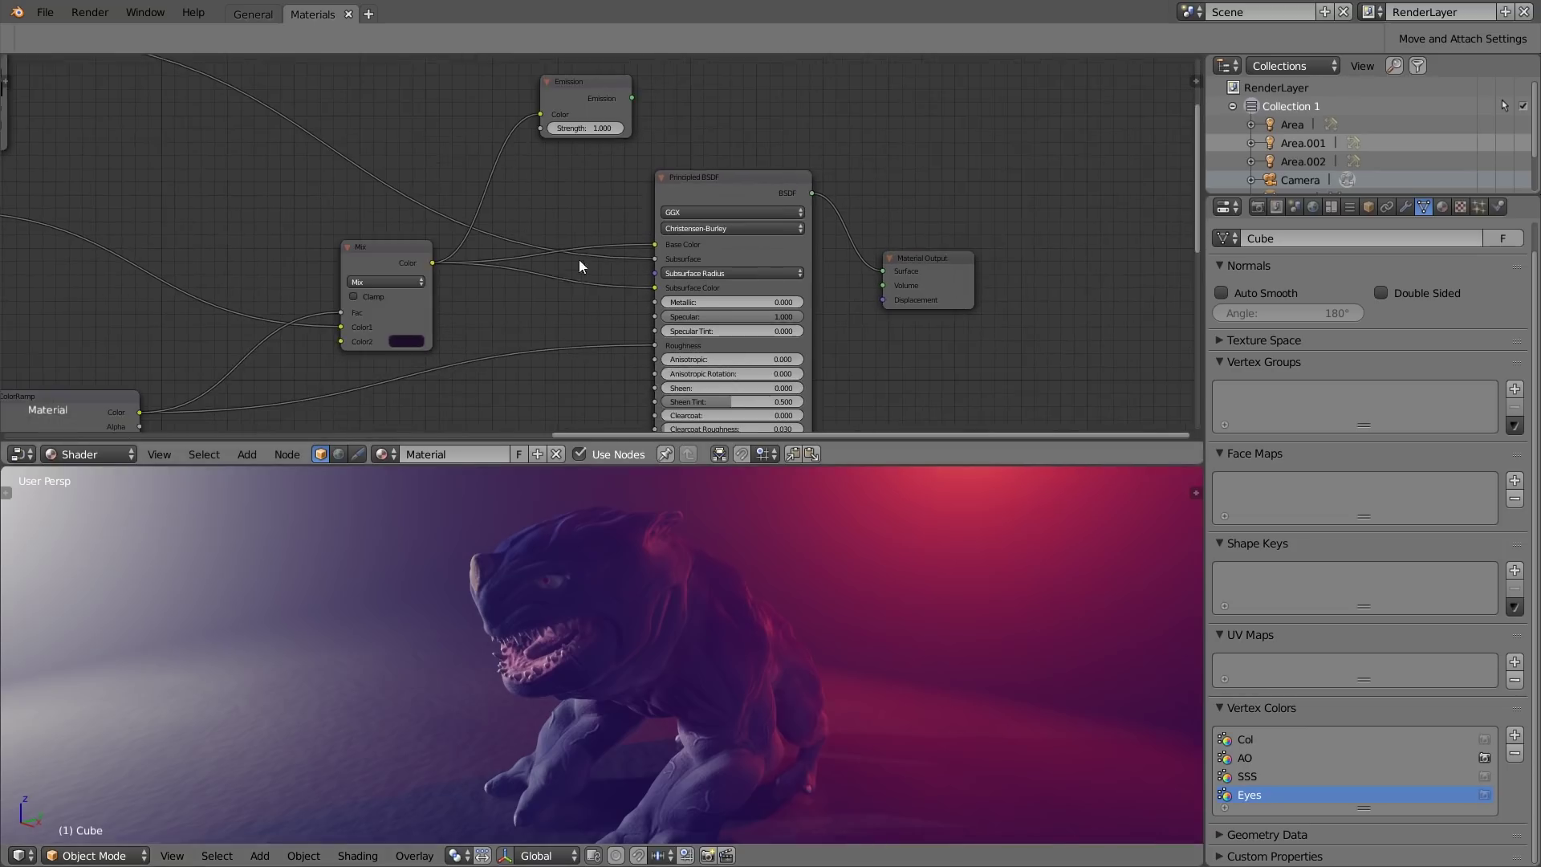
scroll(636, 575, up, 1)
scroll(729, 303, up, 3)
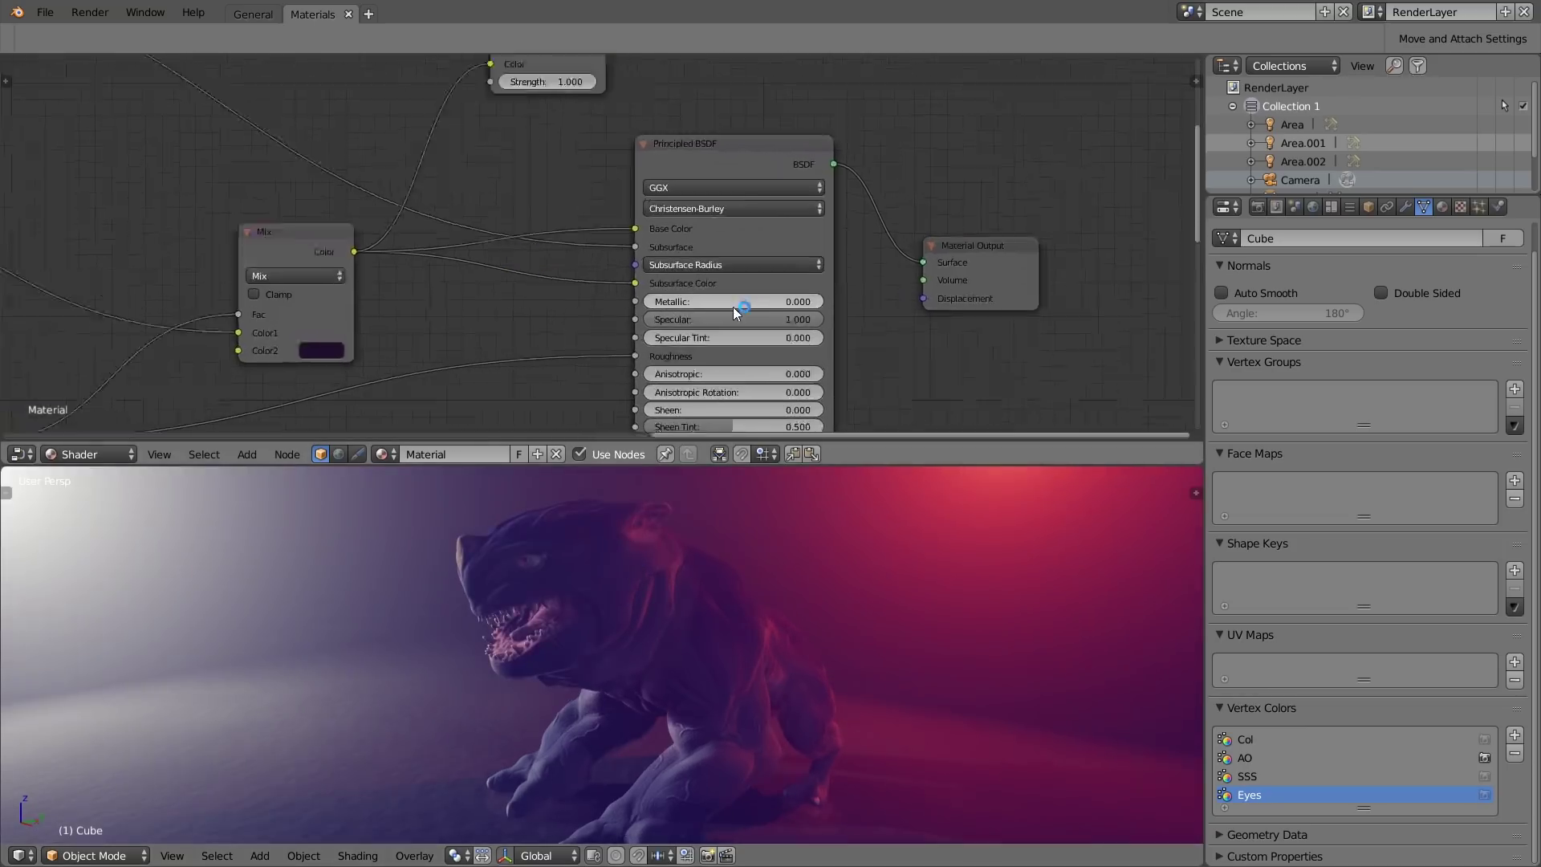
click(687, 242)
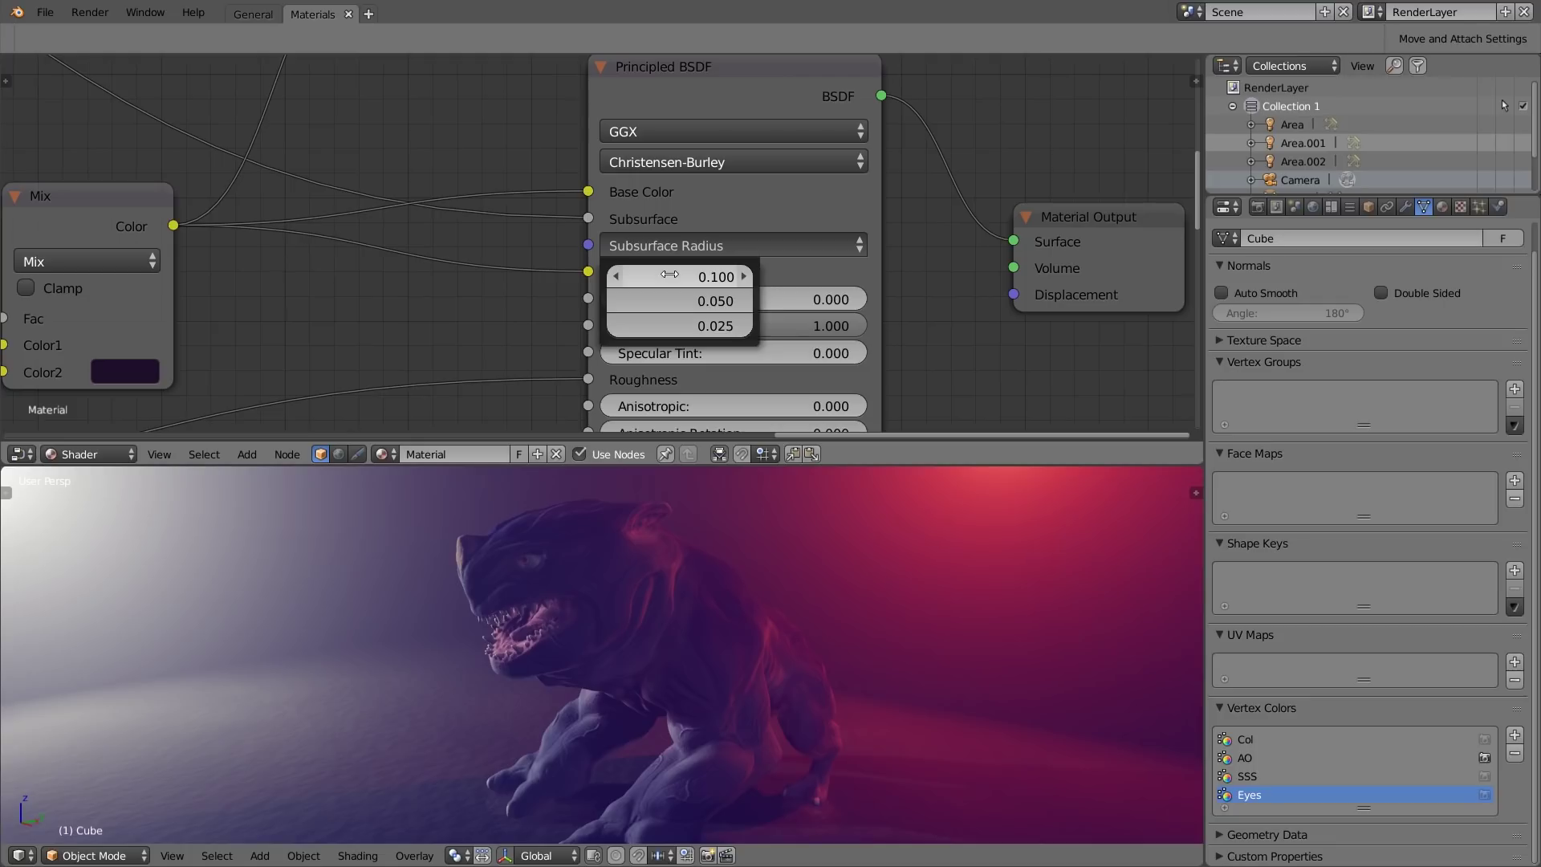
Step: Enlarge the 3D viewport and expand the Options section of the creature's material settings
middle_drag(550, 587, 501, 593)
scroll(482, 637, up, 5)
scroll(483, 626, down, 5)
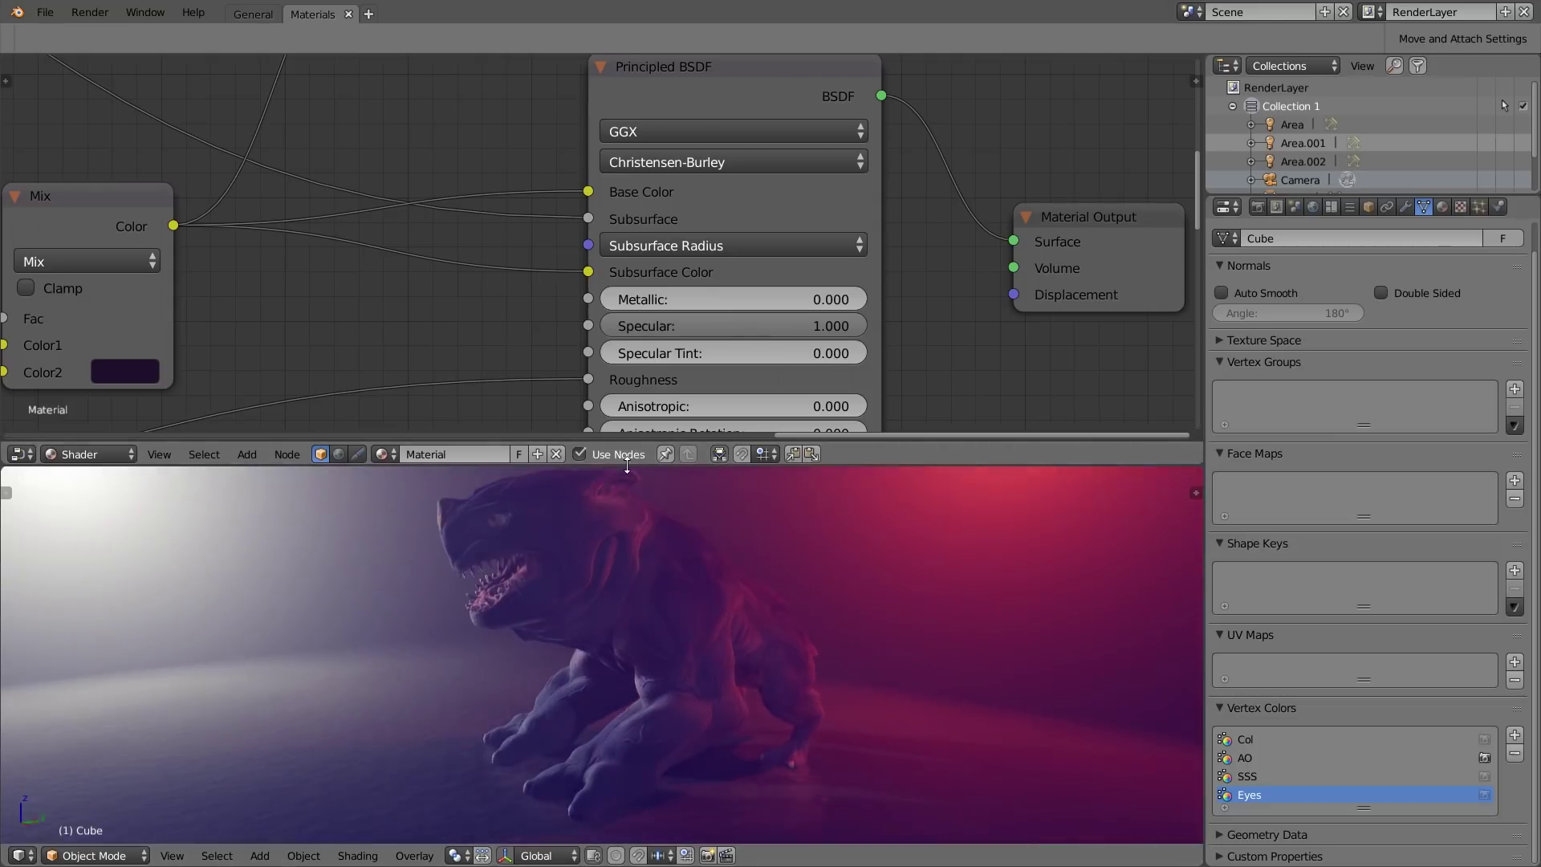
drag(628, 466, 629, 340)
click(1442, 206)
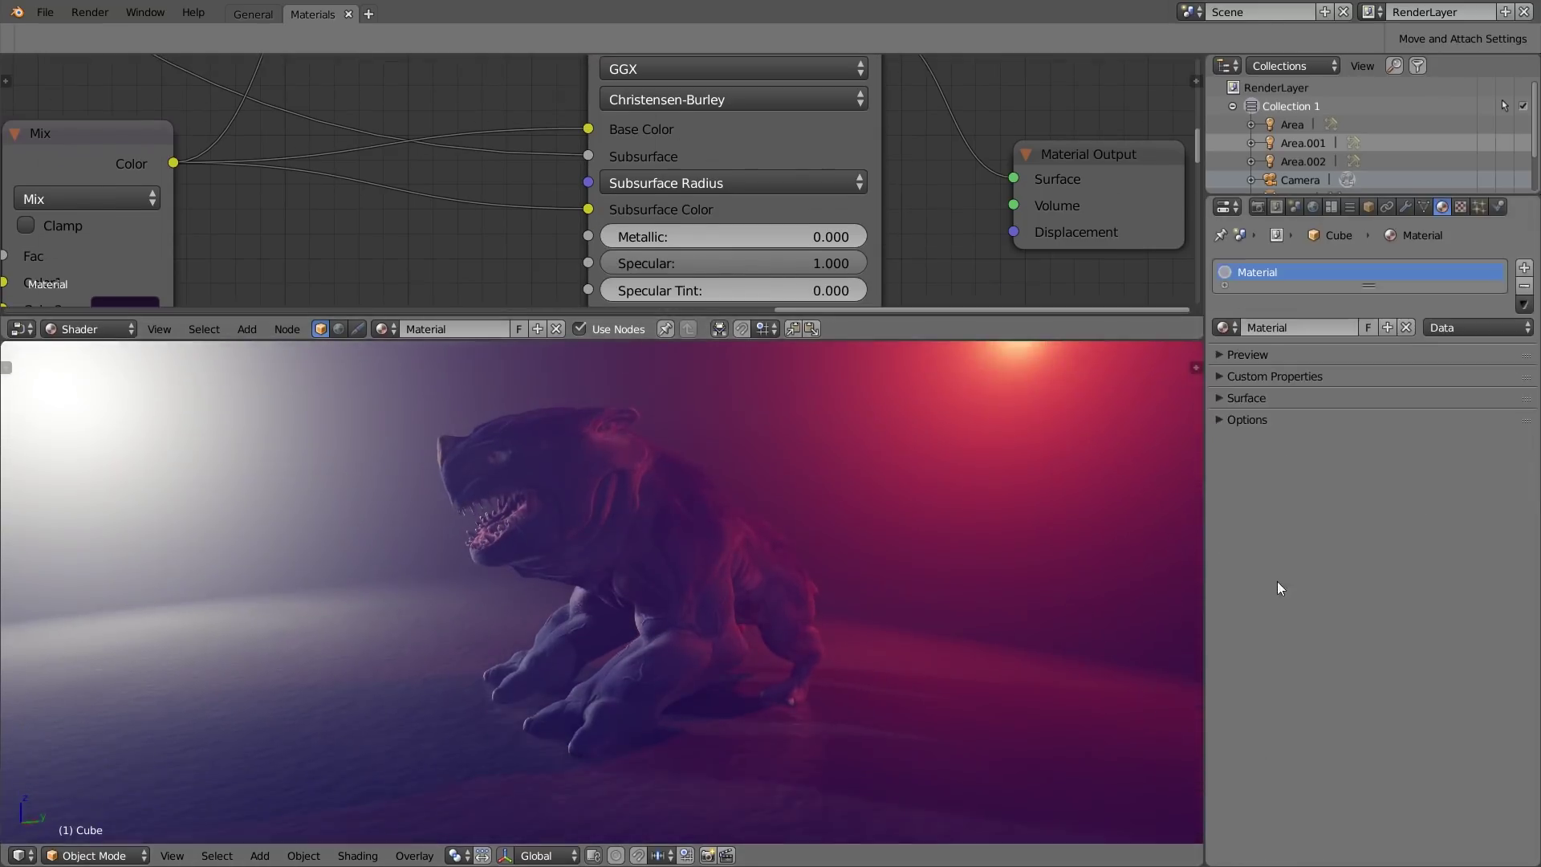
click(1247, 420)
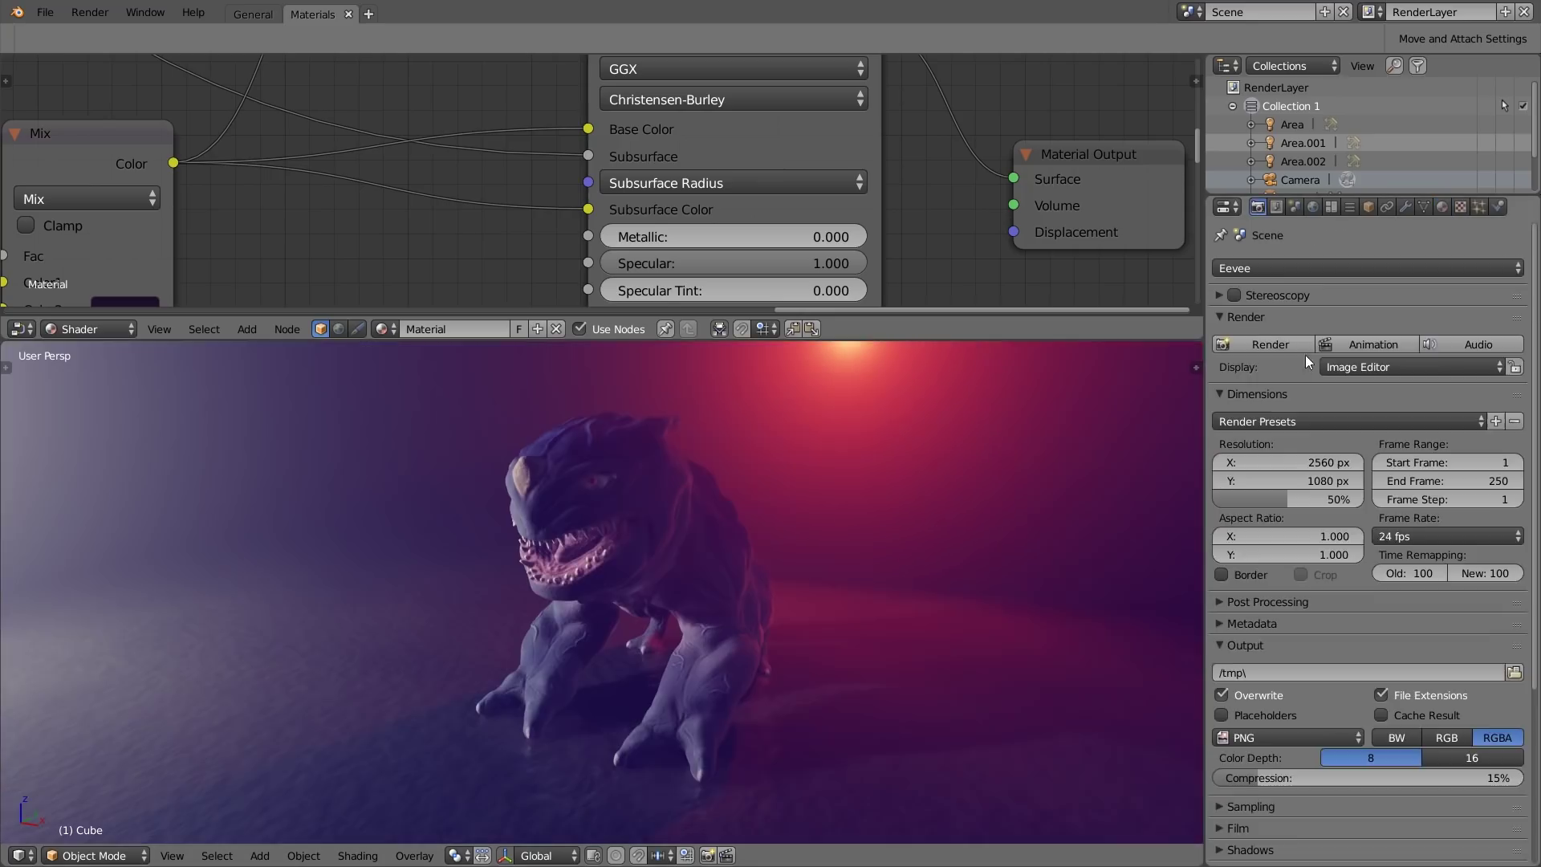
Step: Collapse all the Eevee render settings sections and examine the volumetric glow around the lights from near and far
drag(1263, 309, 1287, 644)
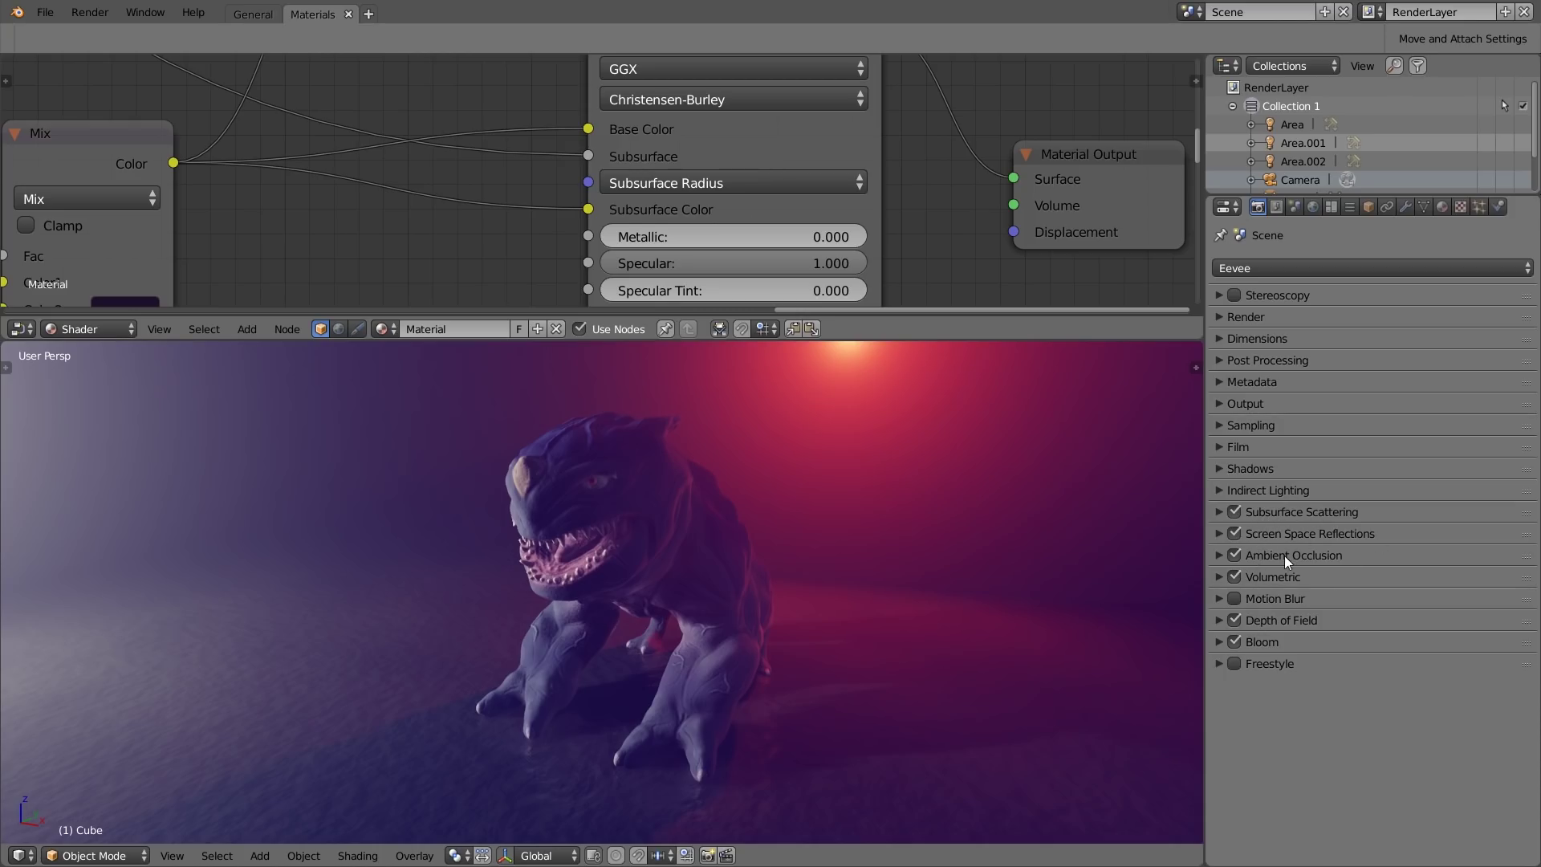
mouse_move(830, 509)
middle_down()
mouse_move(874, 489)
mouse_move(801, 518)
middle_up()
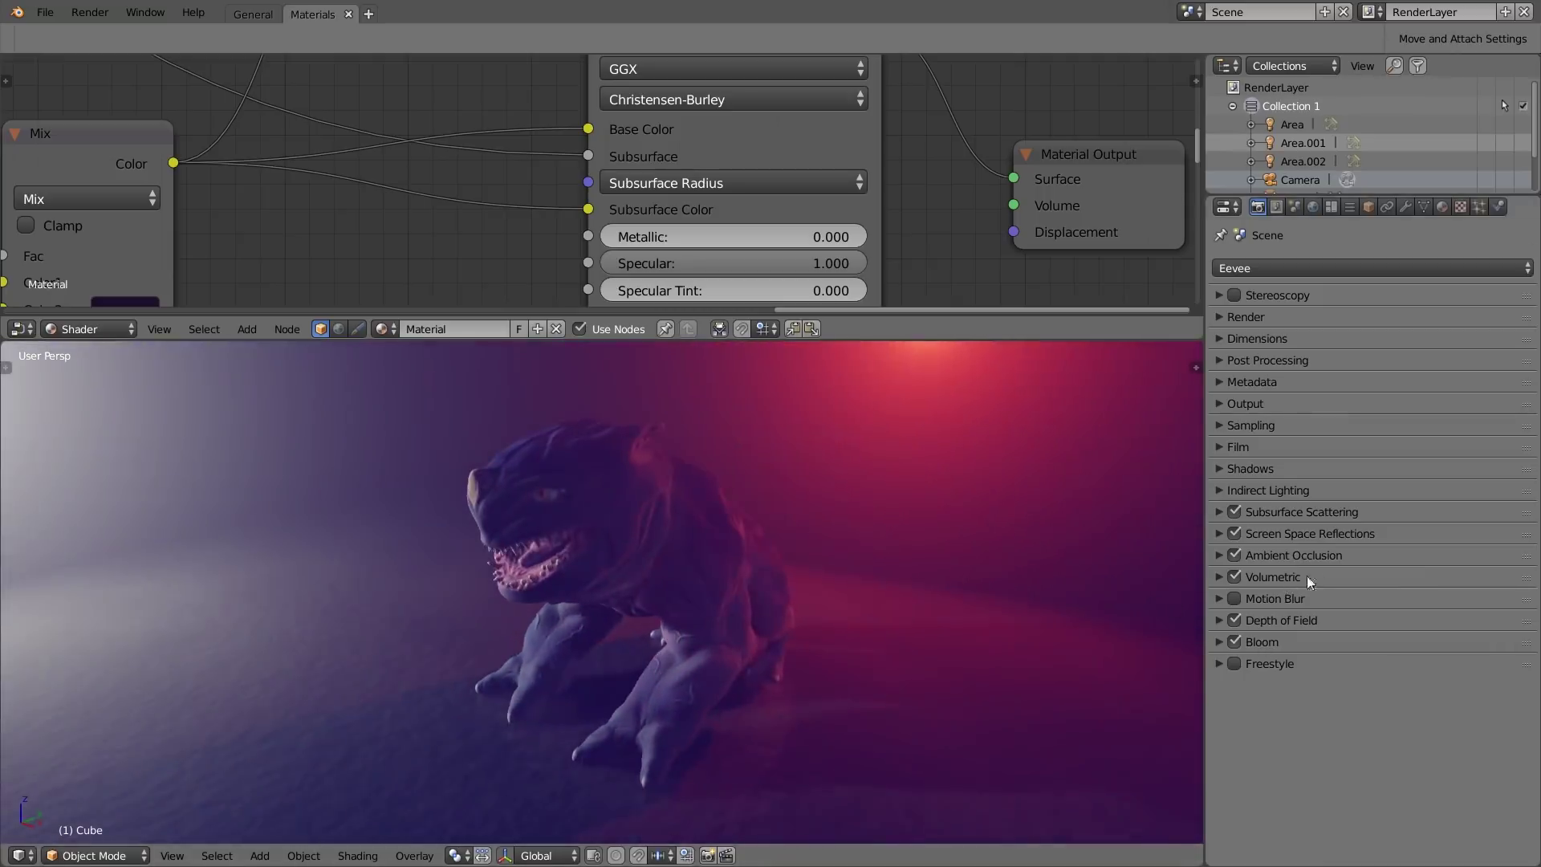
scroll(883, 527, down, 6)
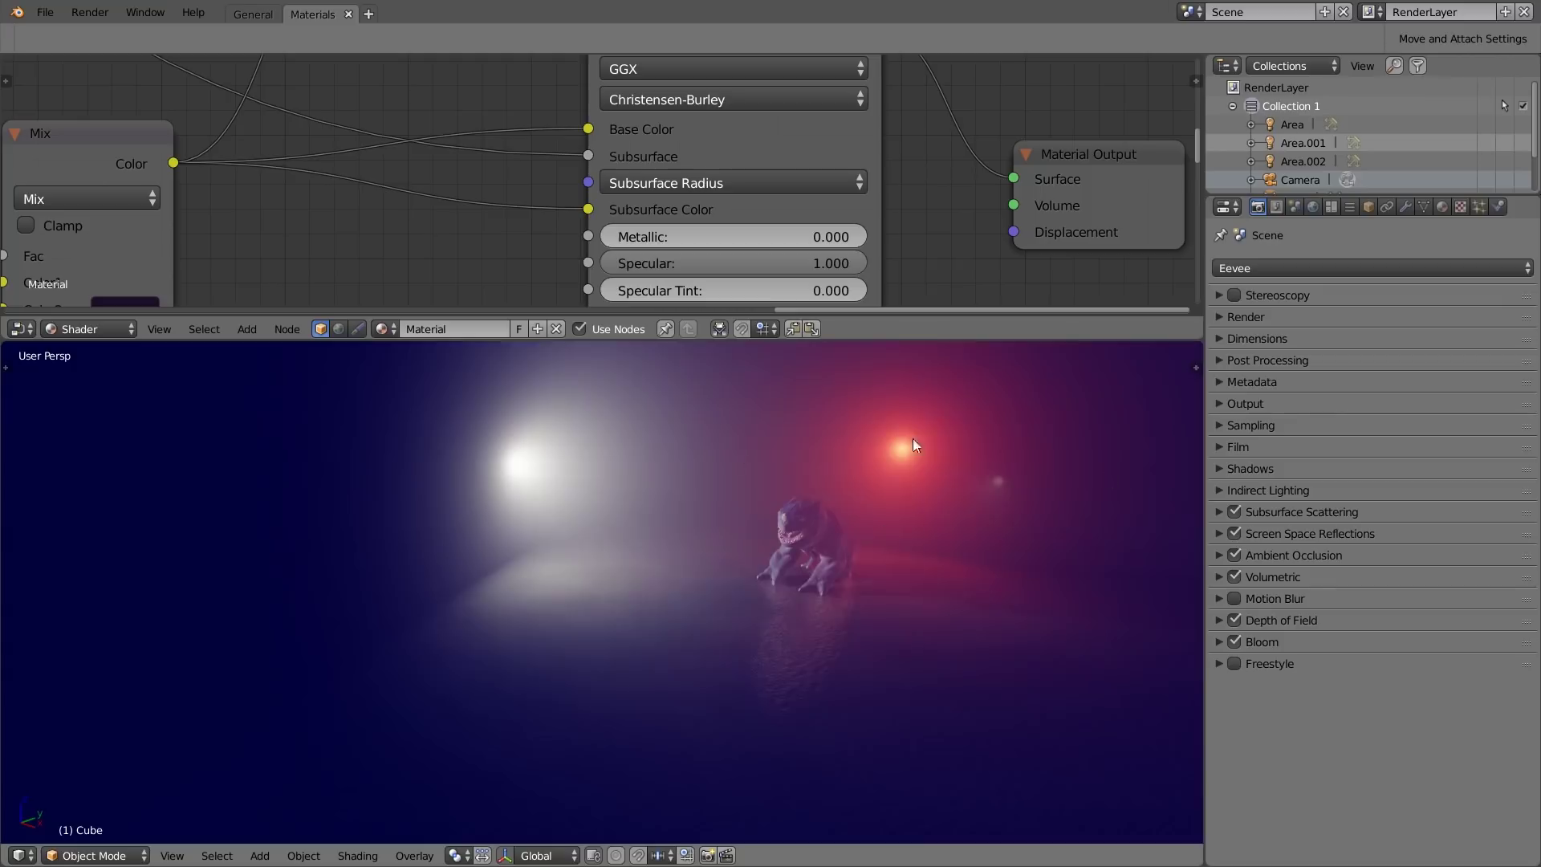
middle_drag(922, 496, 902, 511)
scroll(835, 513, up, 1)
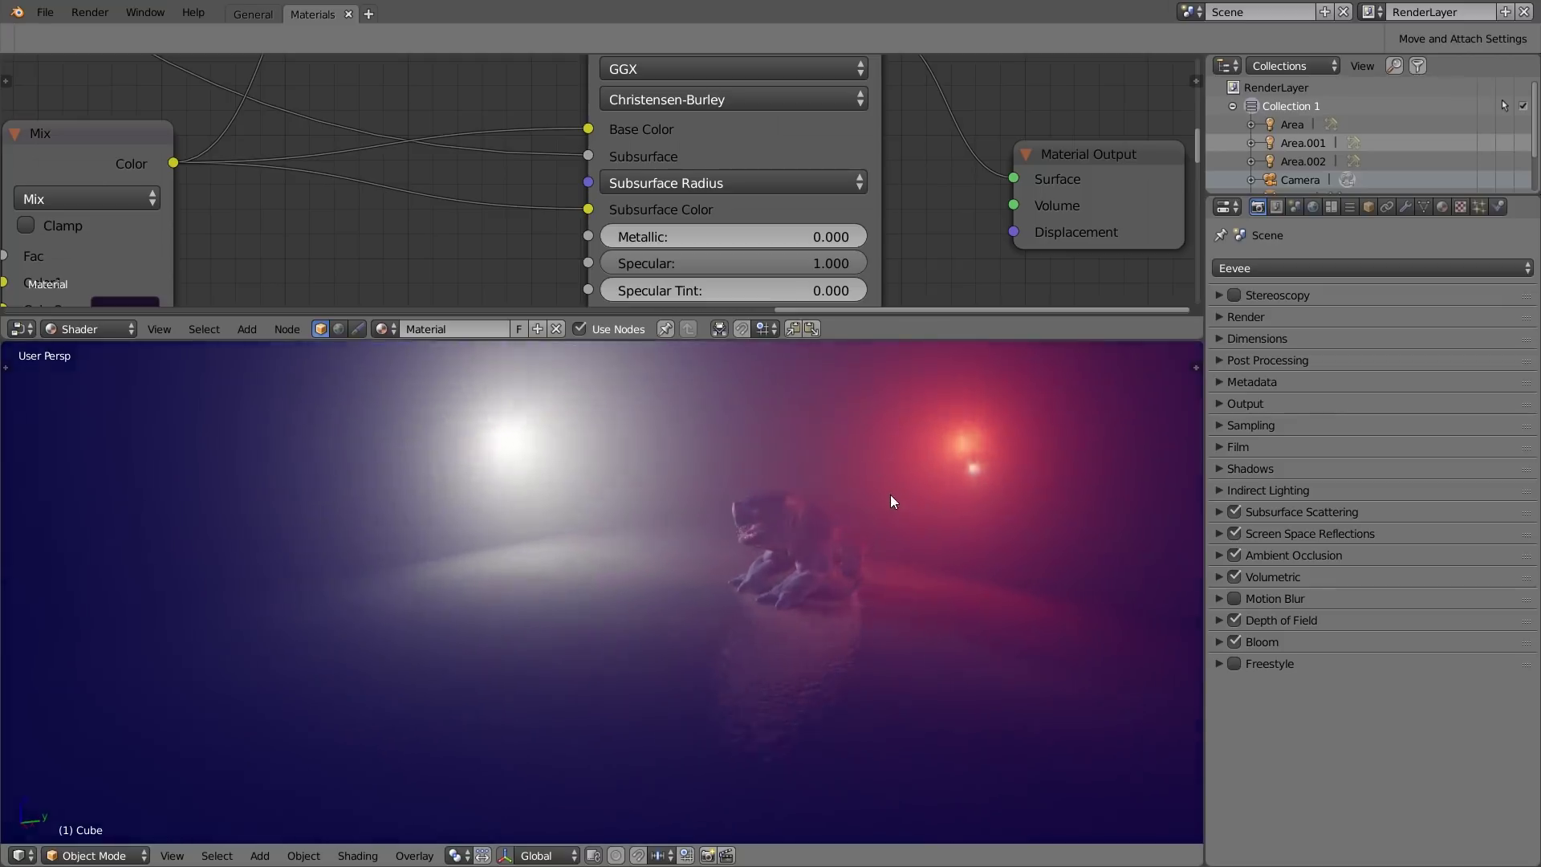
scroll(888, 485, up, 3)
scroll(754, 576, up, 4)
scroll(899, 160, down, 9)
Step: Delete the Emission preview node from the creature's material in the maximized node editor
key(shift+space)
click(1076, 331)
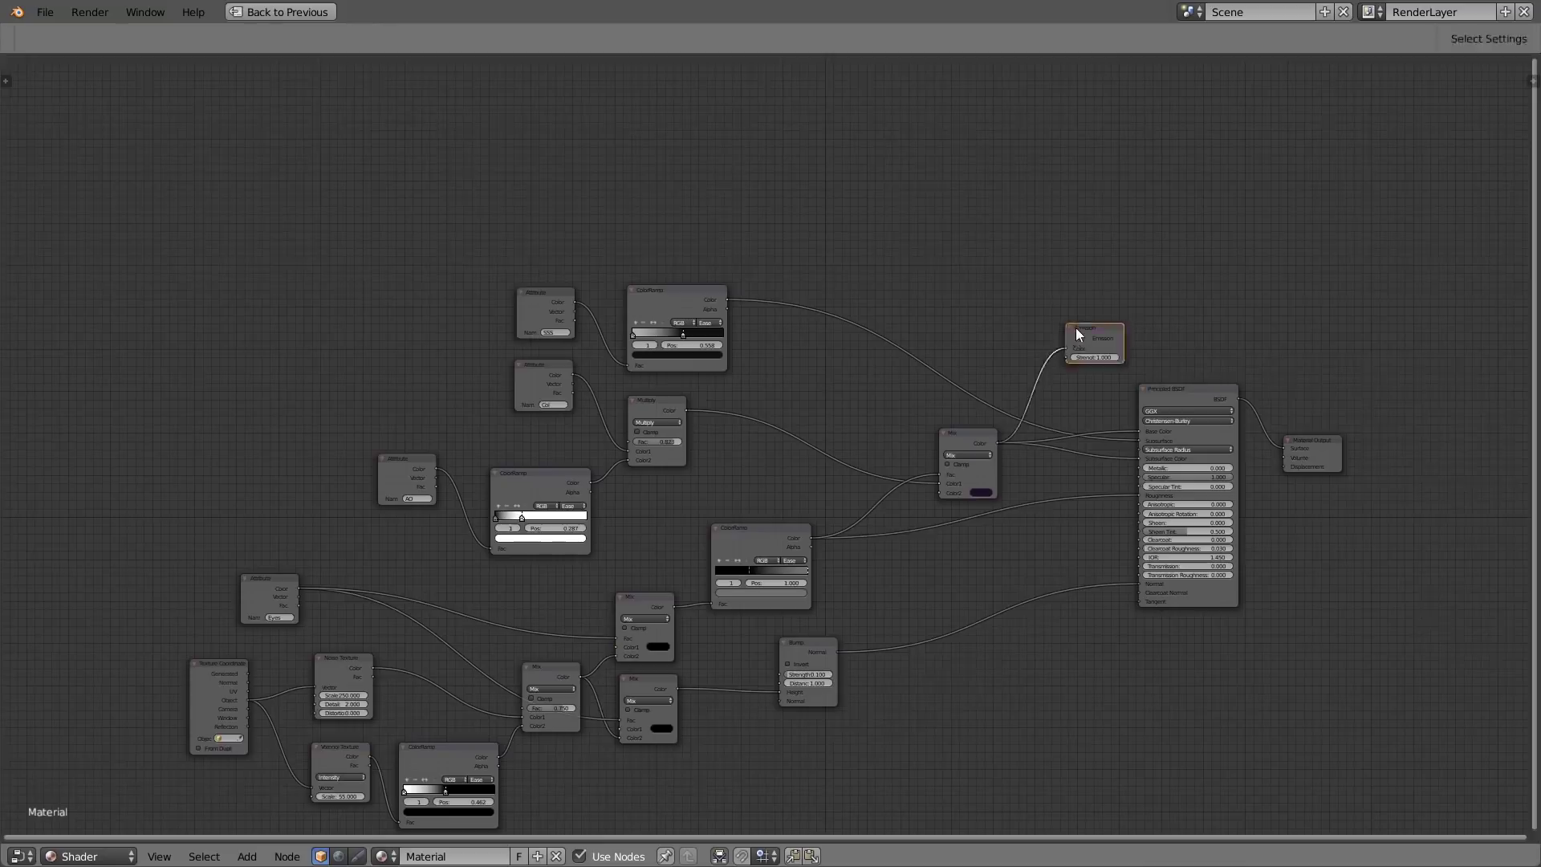
key(x)
middle_drag(974, 440, 957, 309)
scroll(935, 378, up, 1)
middle_drag(932, 373, 963, 342)
scroll(920, 296, up, 1)
middle_drag(926, 274, 910, 307)
scroll(901, 328, down, 1)
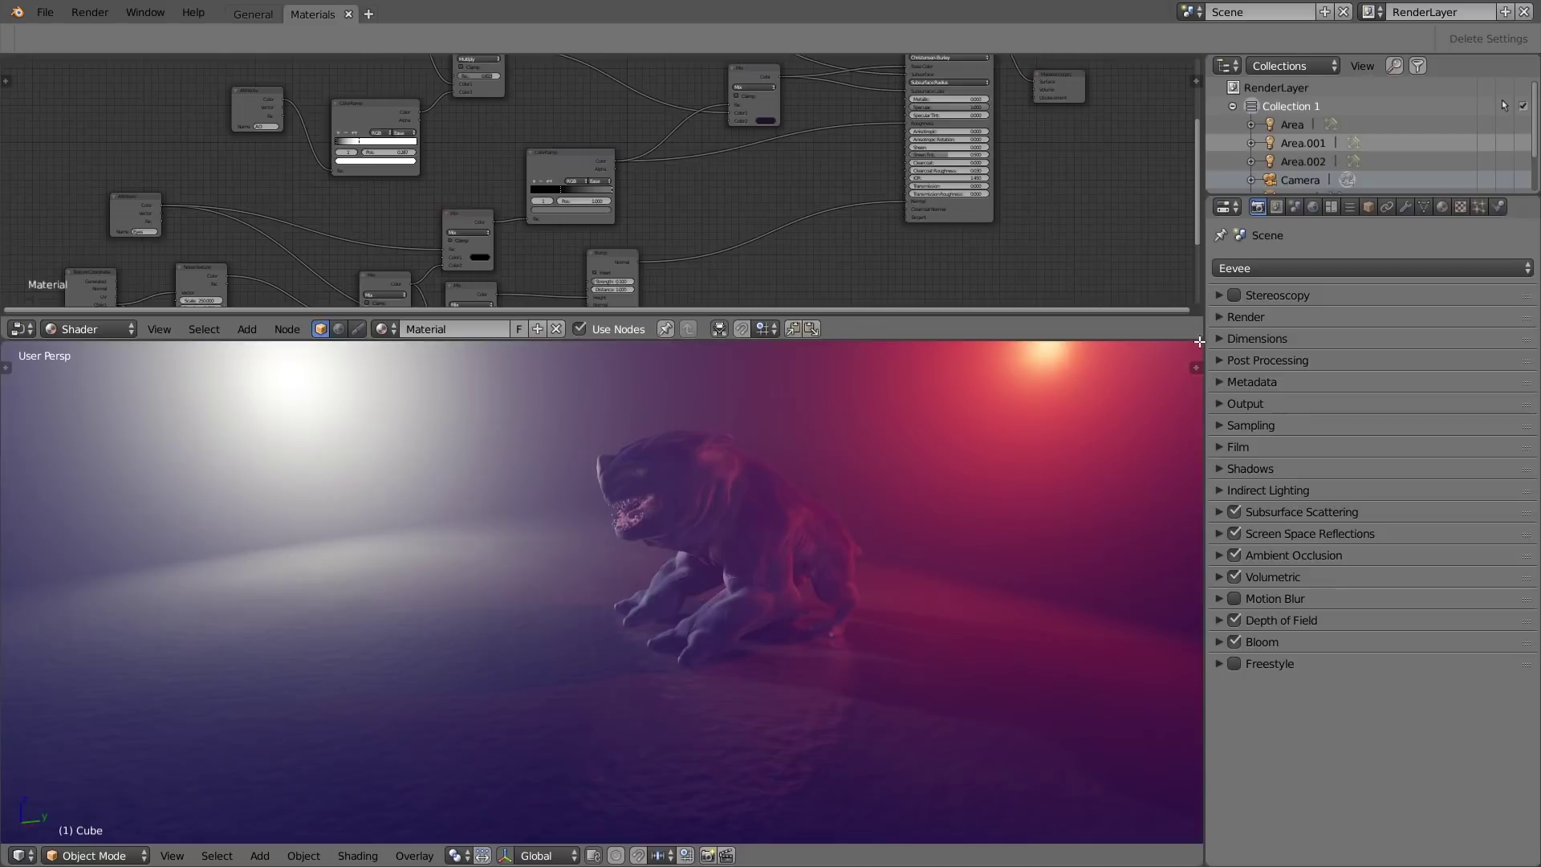
Step: Examine the floor material's Noise Texture, Mix, Bump and Principled BSDF nodes
scroll(539, 151, up, 5)
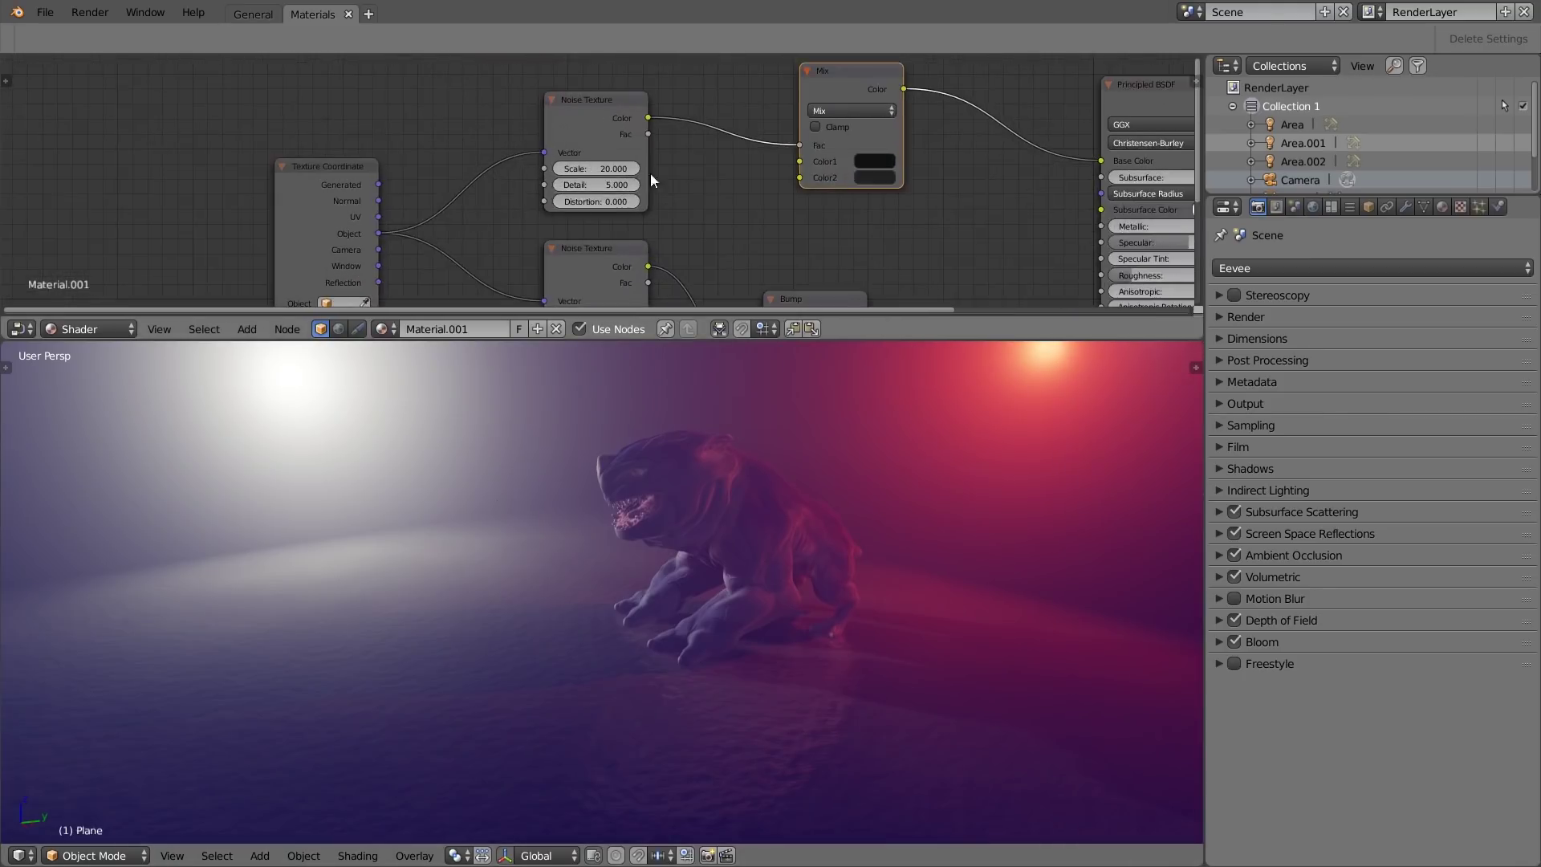
middle_drag(820, 193, 719, 188)
middle_drag(991, 157, 802, 120)
scroll(827, 170, up, 1)
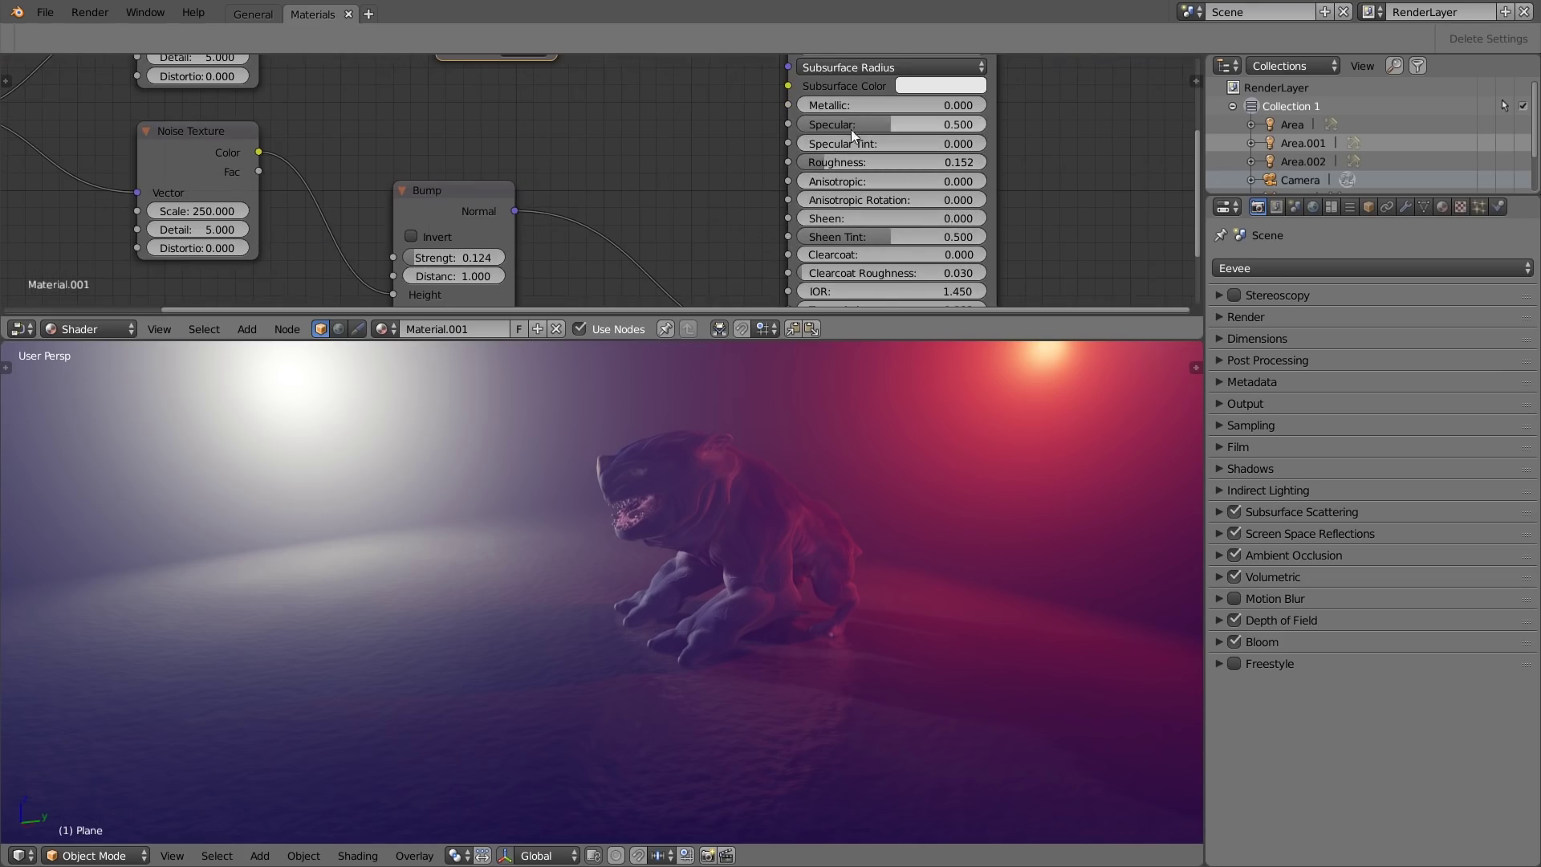
scroll(851, 130, down, 1)
middle_drag(649, 268, 833, 191)
middle_drag(405, 130, 471, 180)
scroll(541, 126, up, 1)
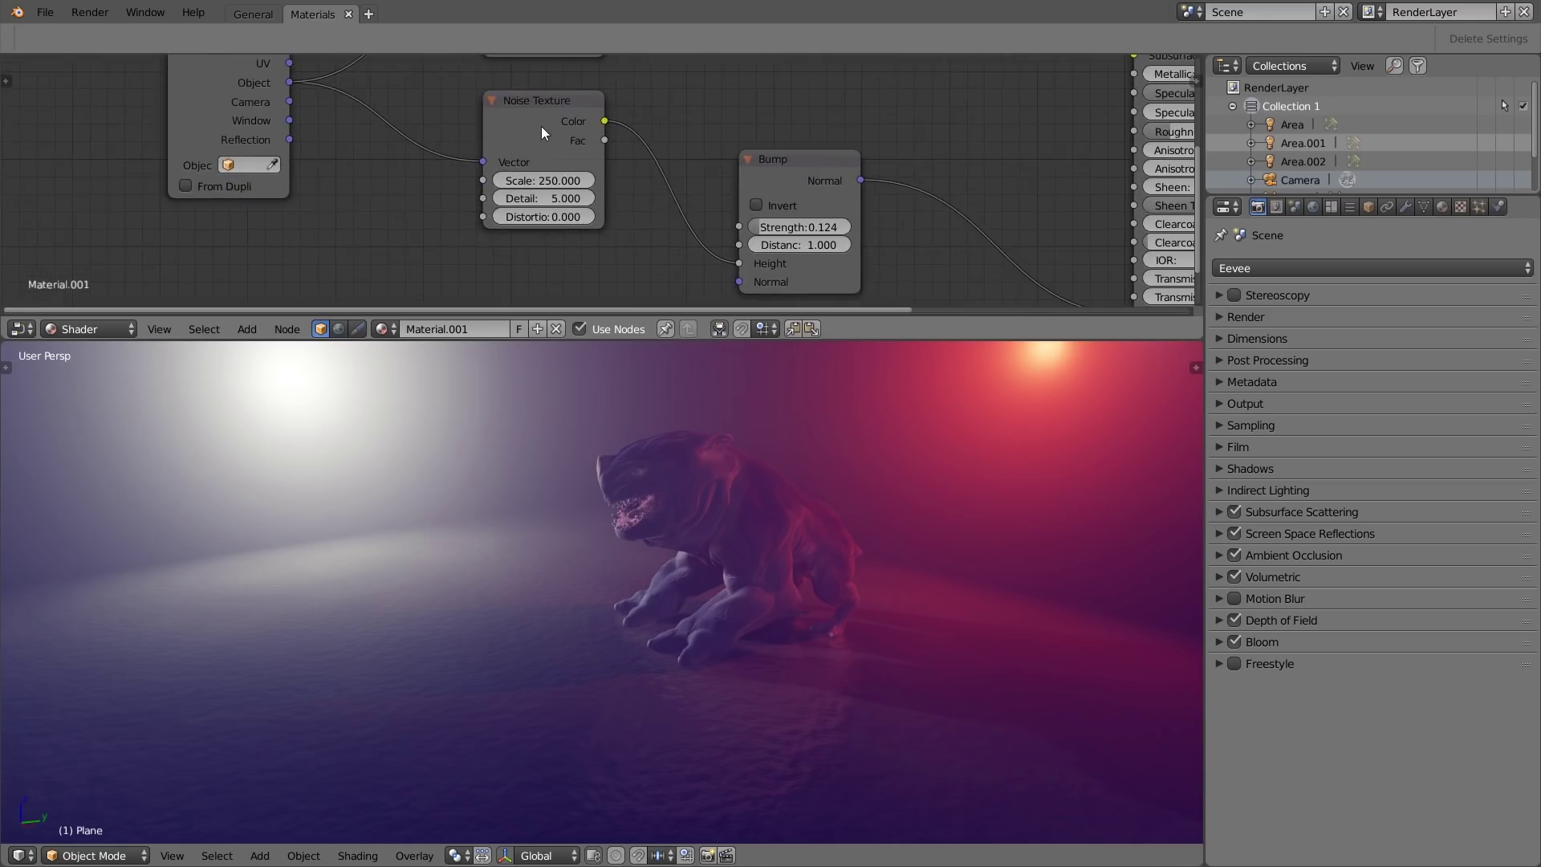
middle_drag(810, 263, 645, 198)
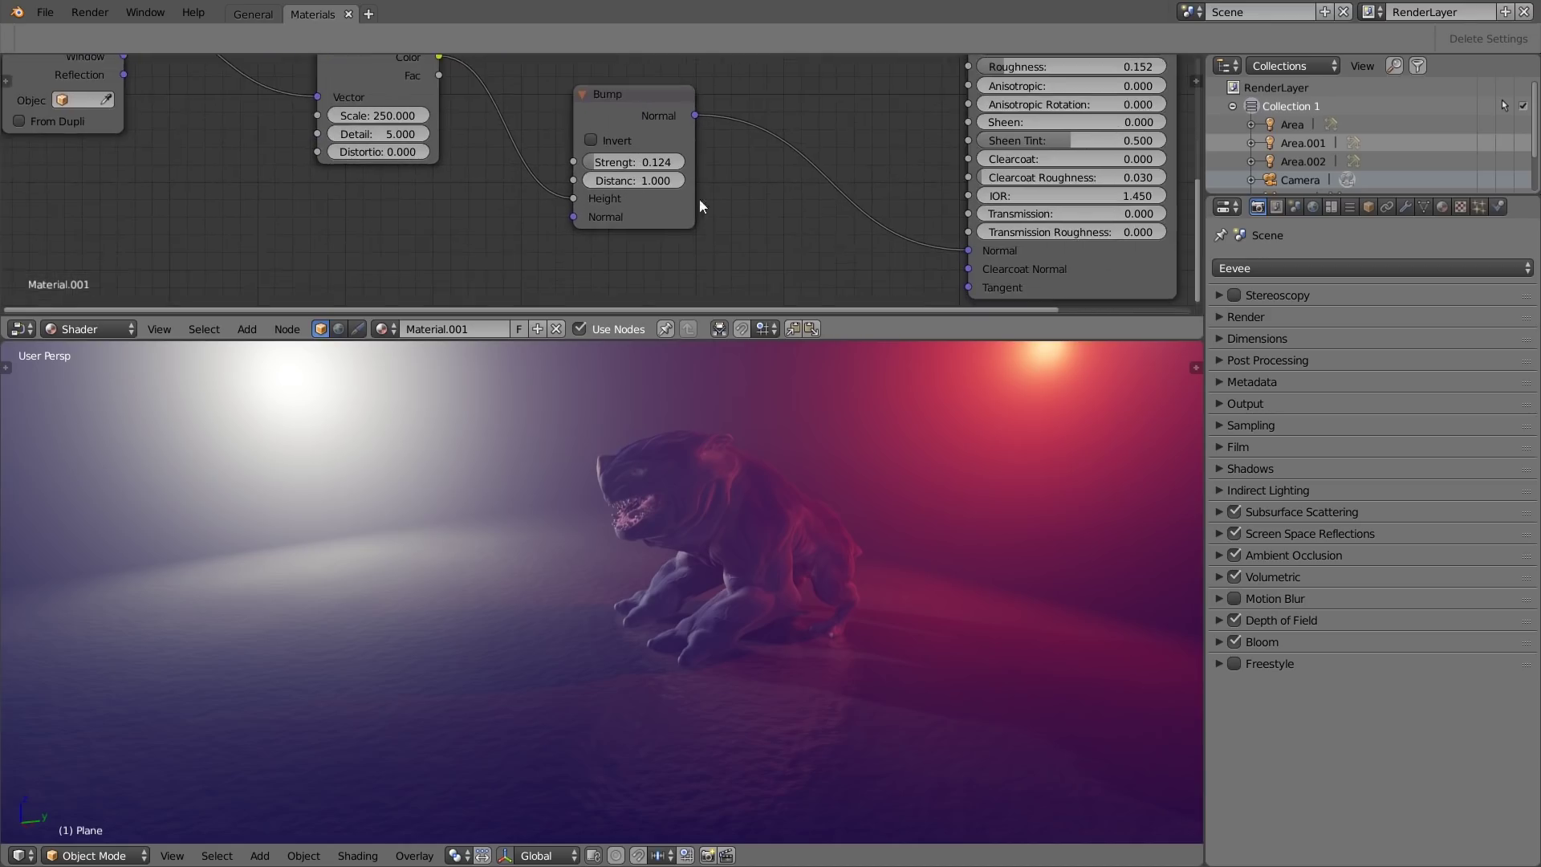
Step: Examine the floor's bumpy reflections around the creature's feet from several angles
scroll(614, 605, up, 5)
shift+middle_drag(609, 634, 595, 579)
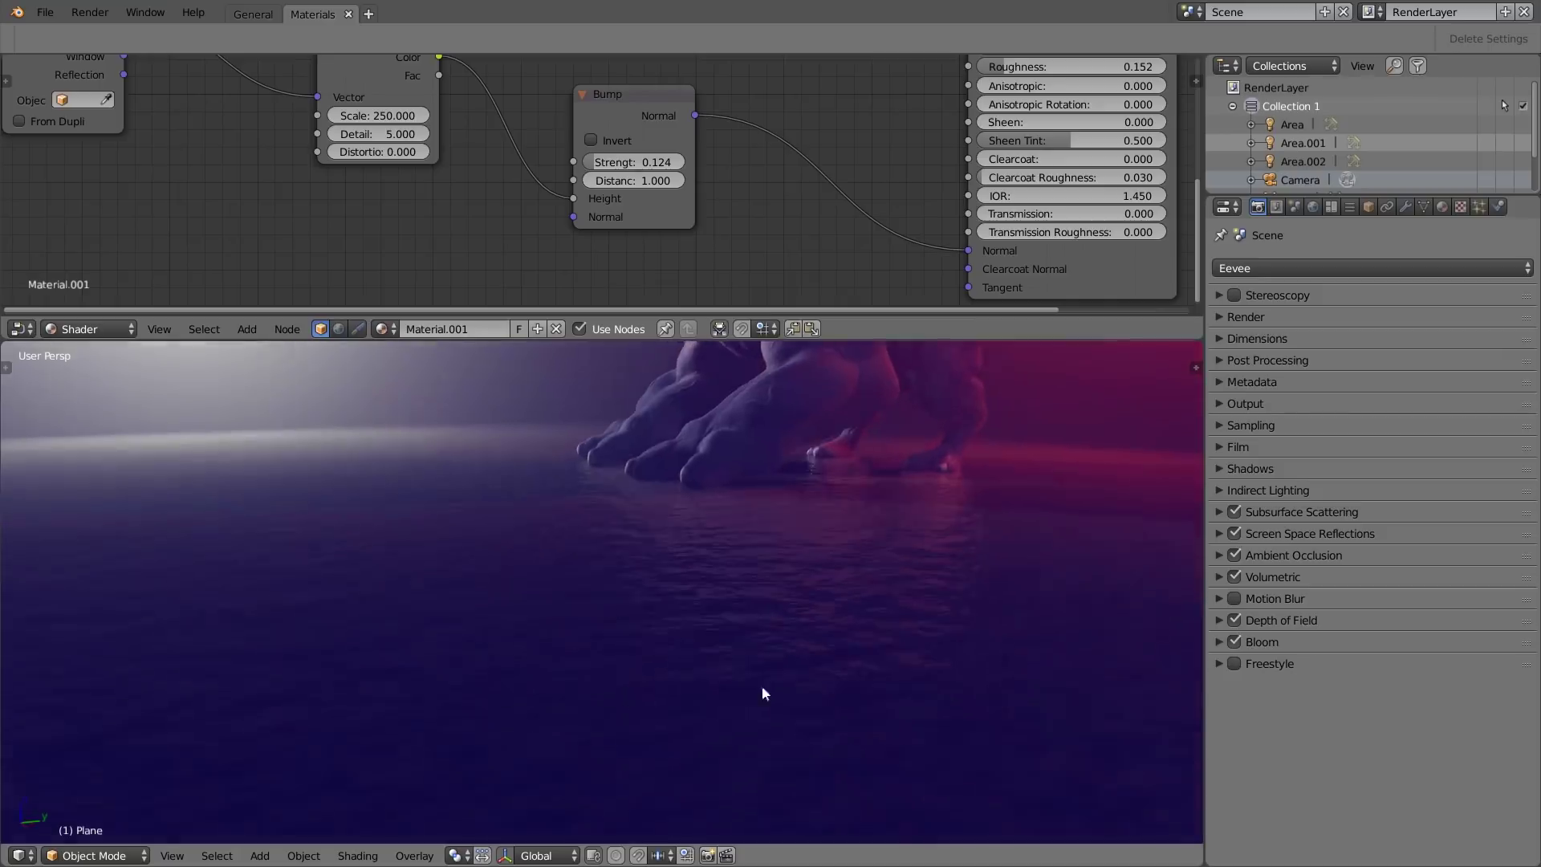
middle_drag(777, 576, 702, 549)
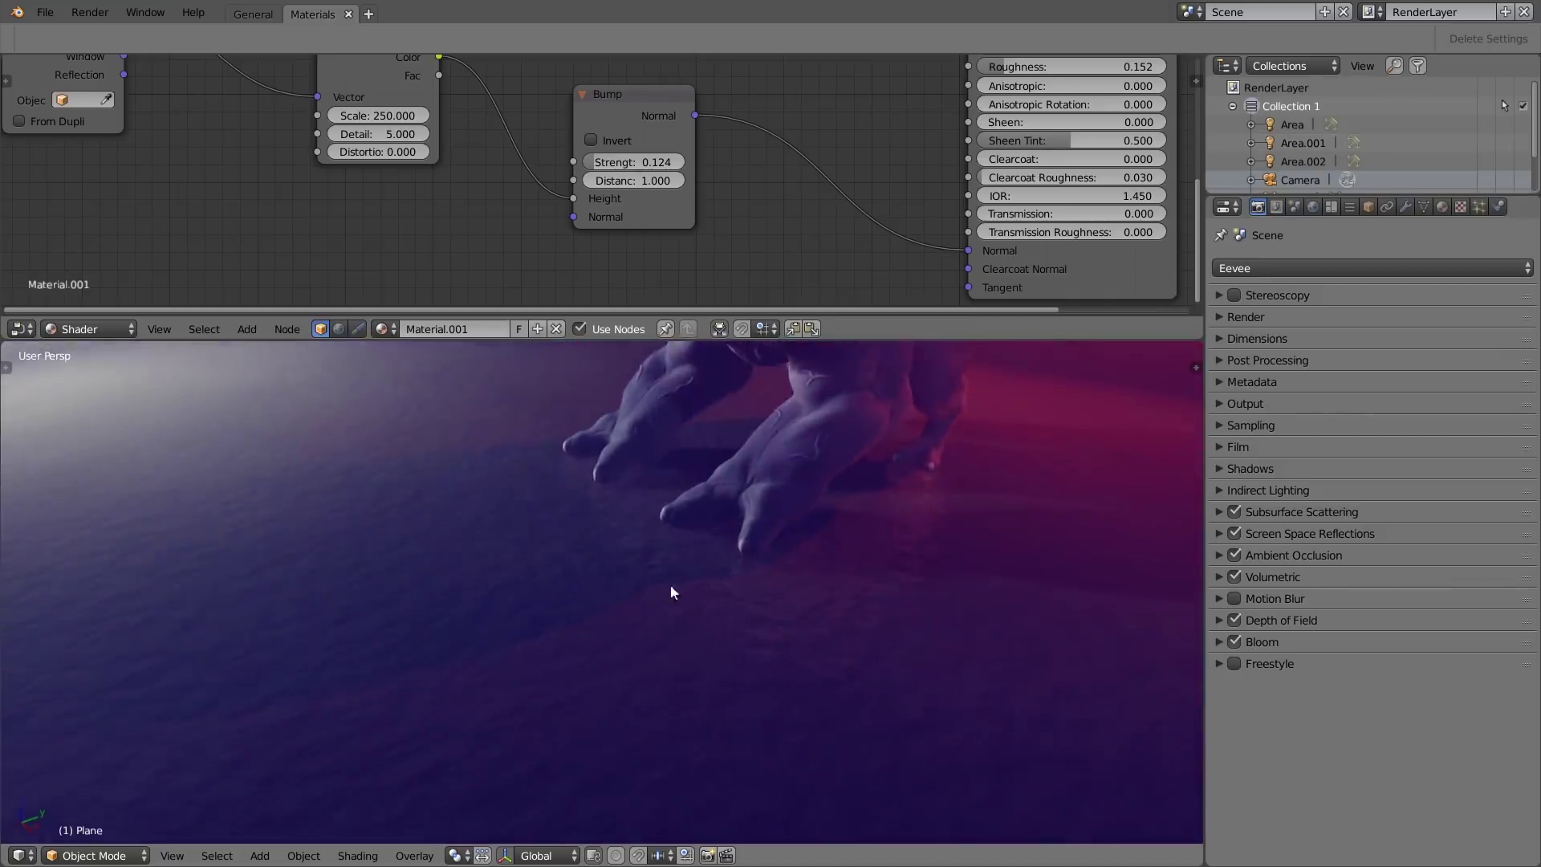
middle_drag(423, 561, 763, 607)
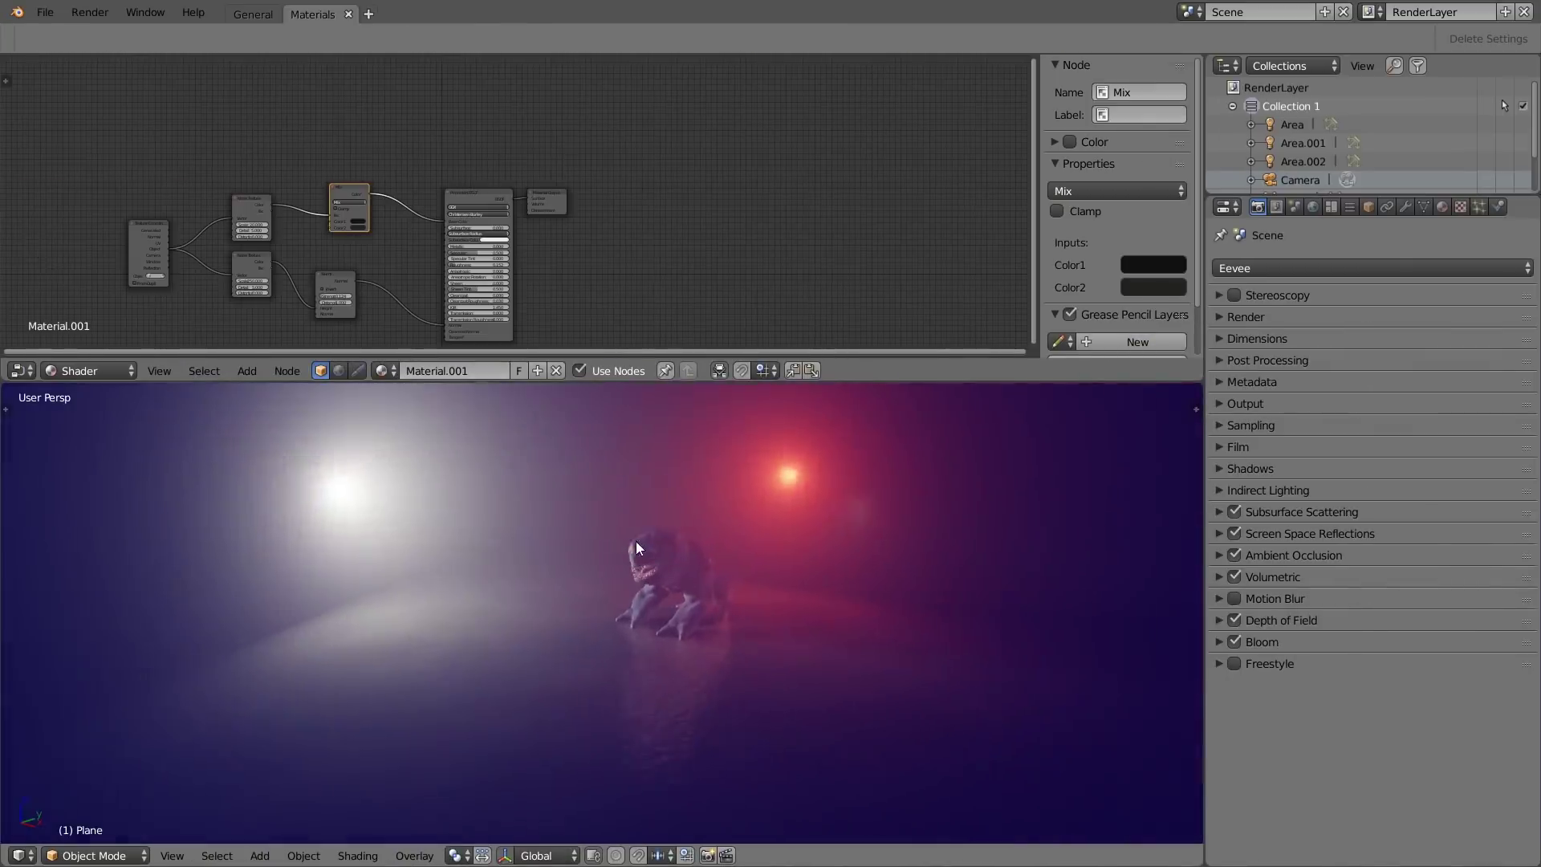
Step: Turn on the viewport overlays and select the white area light
click(408, 856)
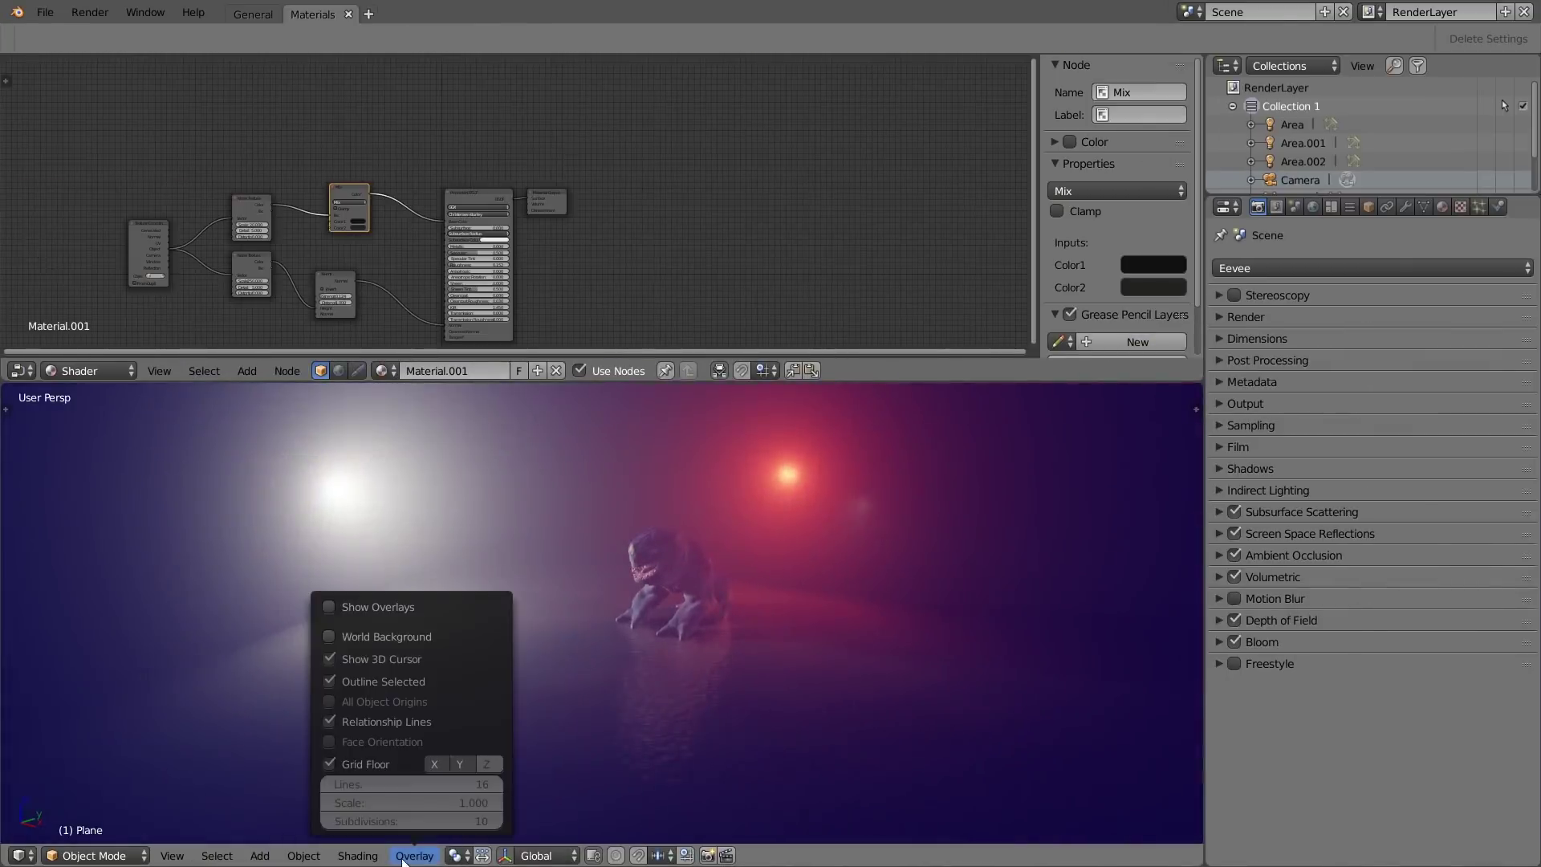
click(330, 606)
middle_drag(813, 542, 387, 450)
click(342, 408)
click(342, 408)
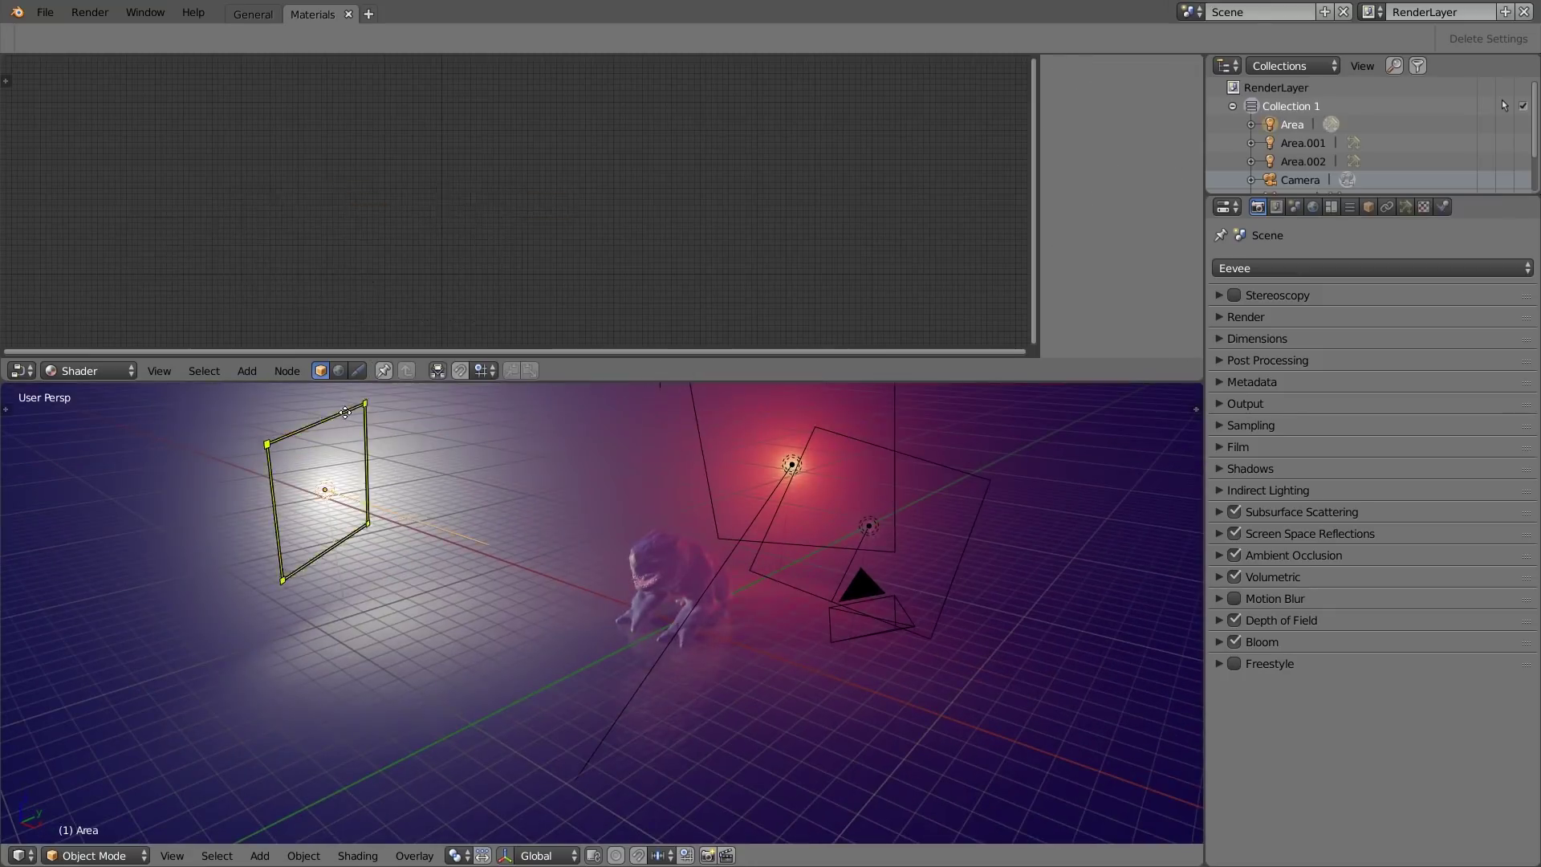
Step: Select the red area light and show its lamp settings
click(693, 411)
click(691, 408)
click(697, 398)
middle_drag(696, 398, 886, 533)
middle_drag(748, 485, 770, 486)
click(1422, 206)
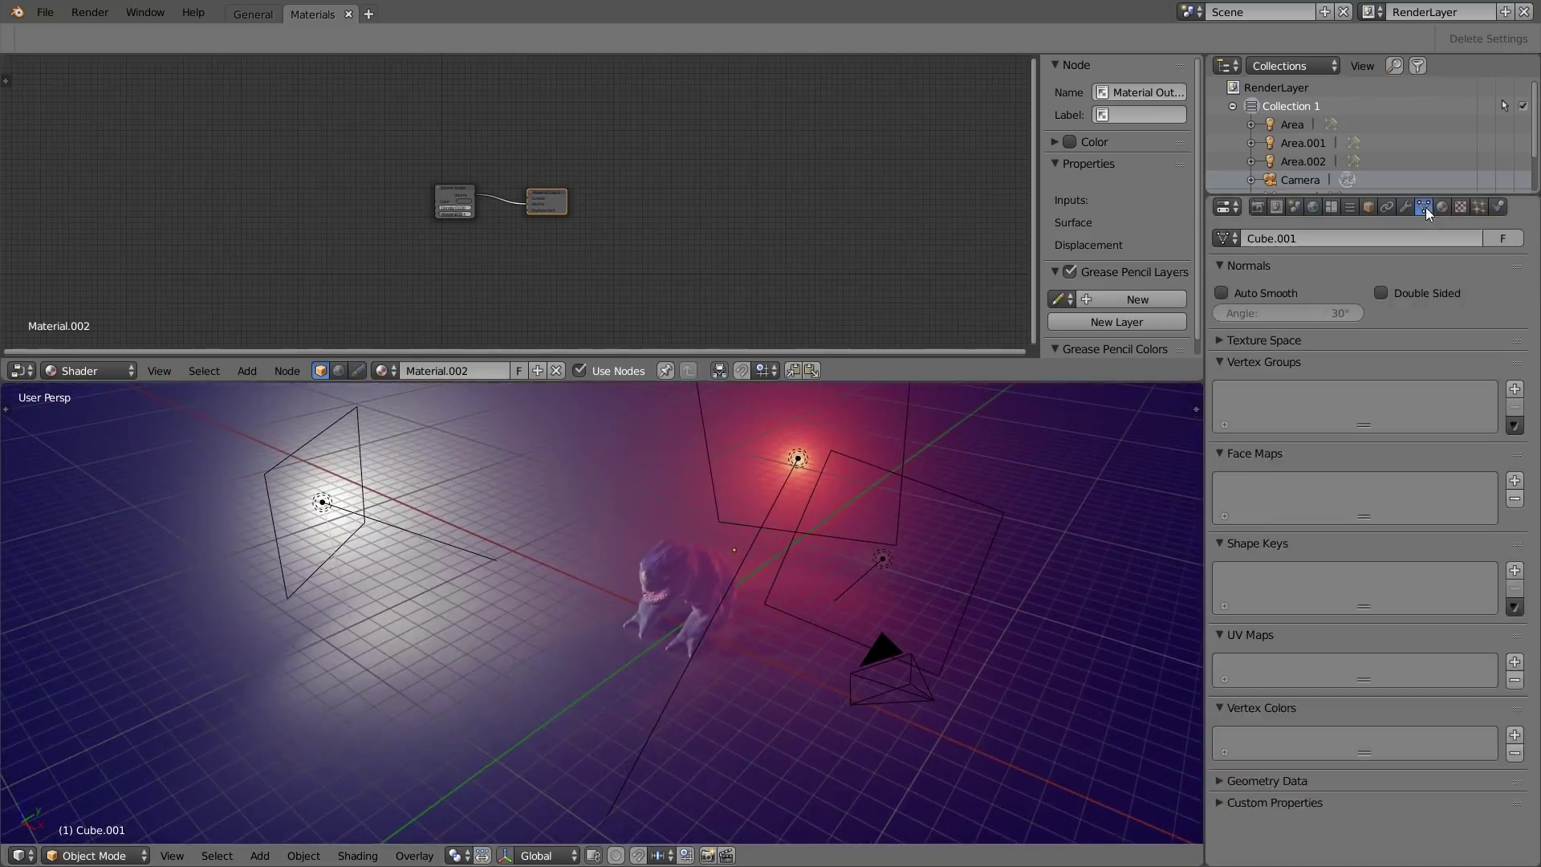
click(794, 461)
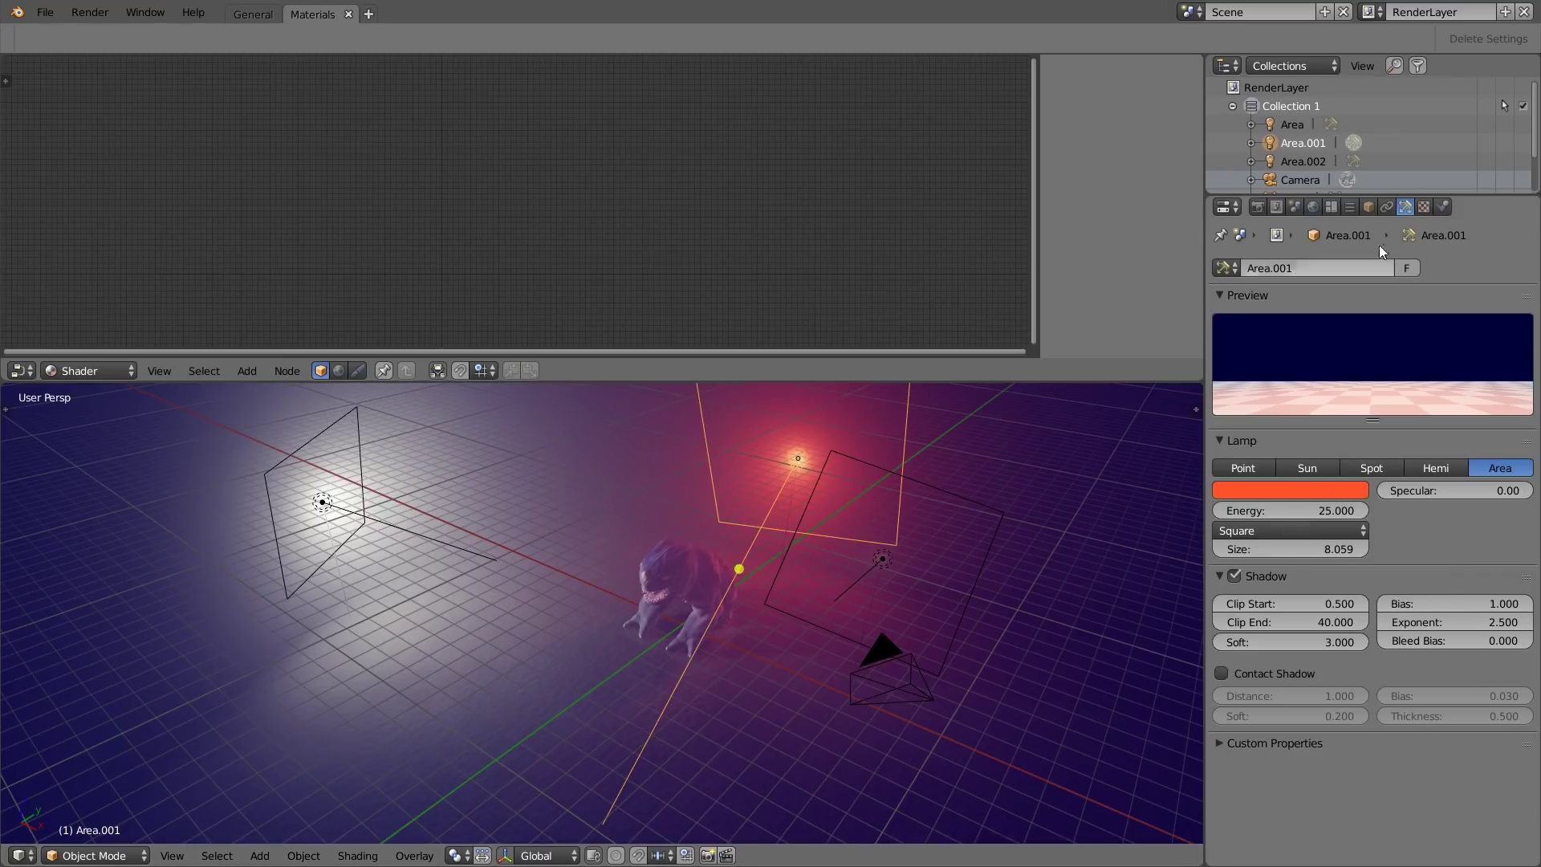
Step: Select the large cube enclosing the scene and inspect its material's Volume Scatter node
scroll(877, 567, down, 5)
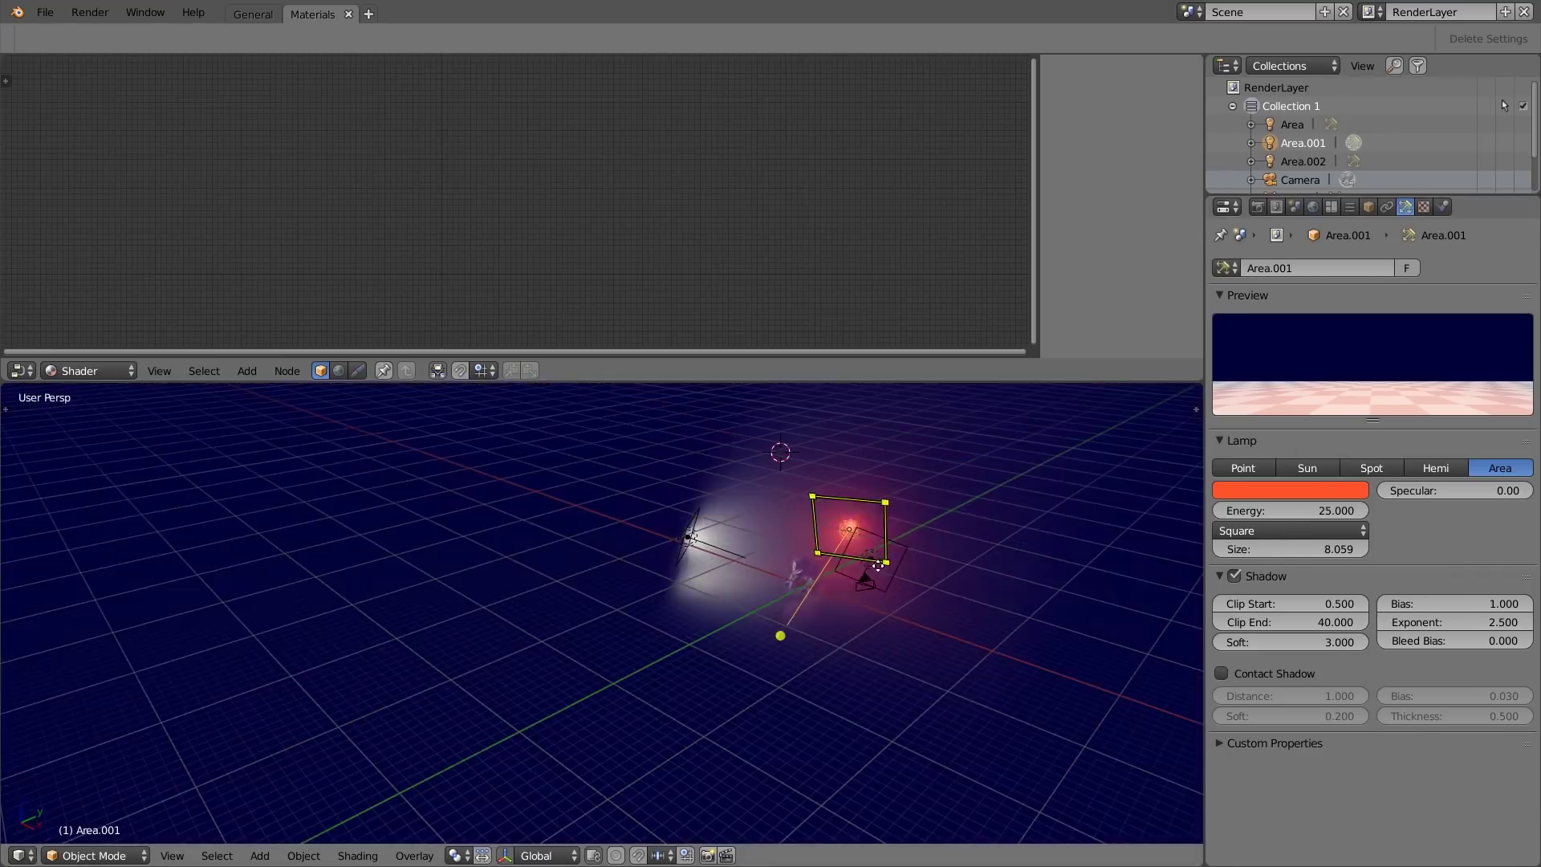
click(804, 518)
scroll(843, 514, up, 5)
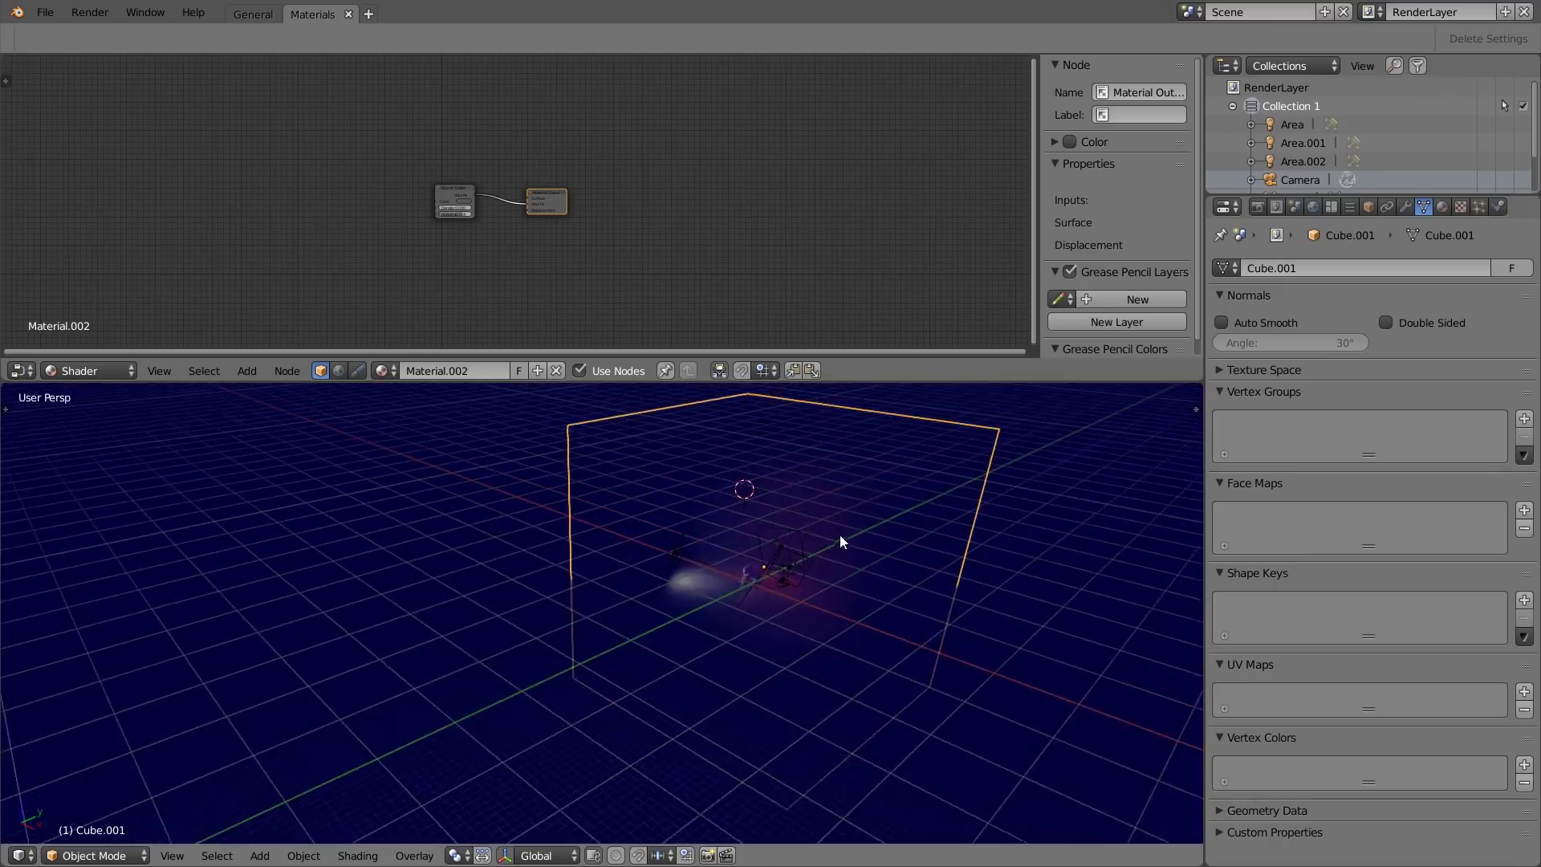
click(1441, 206)
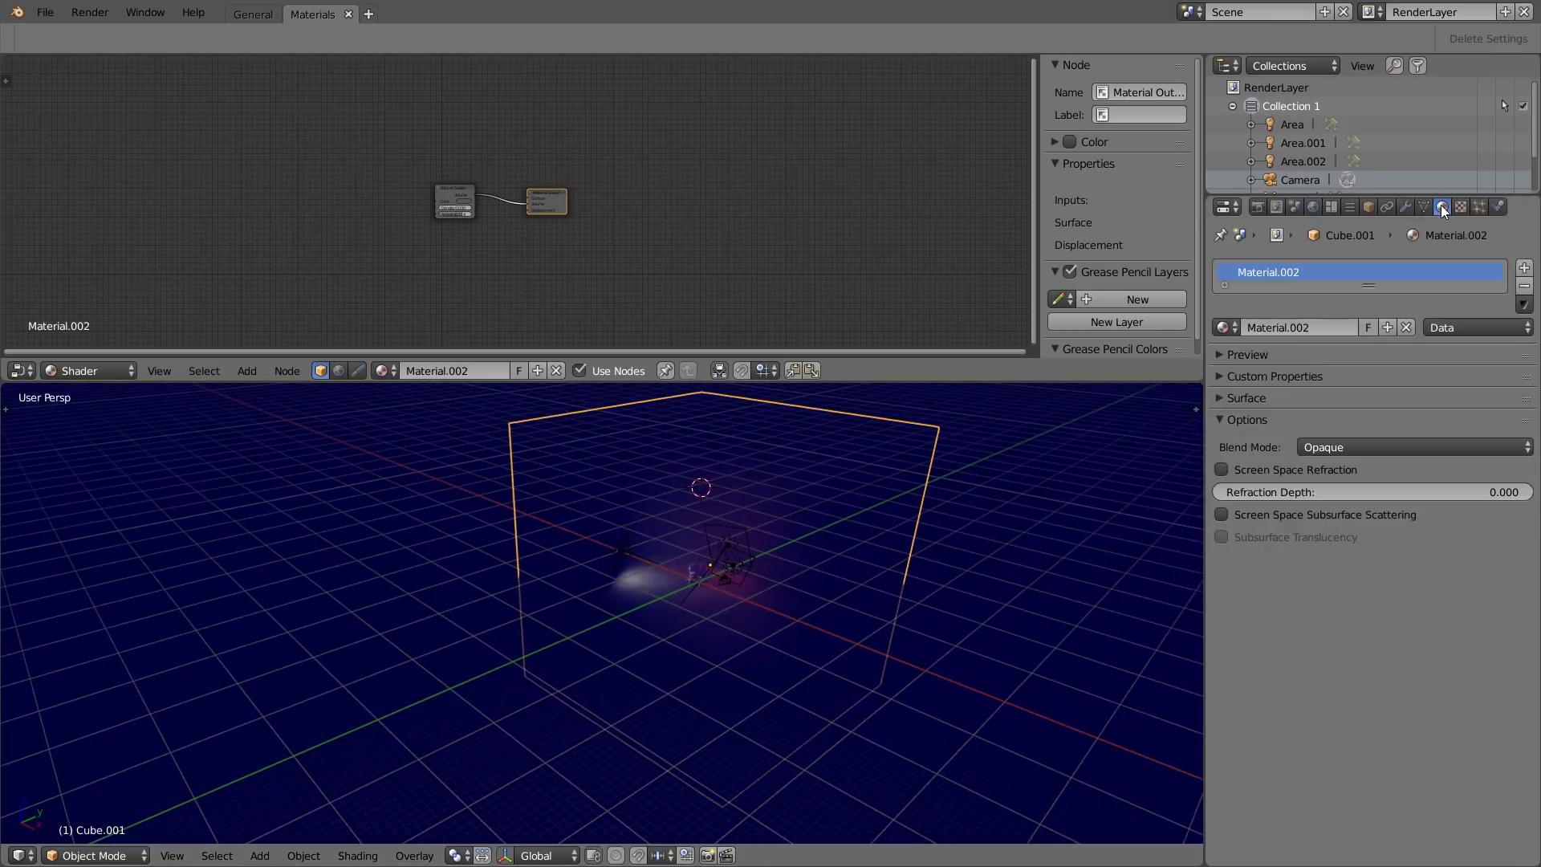
scroll(410, 188, up, 4)
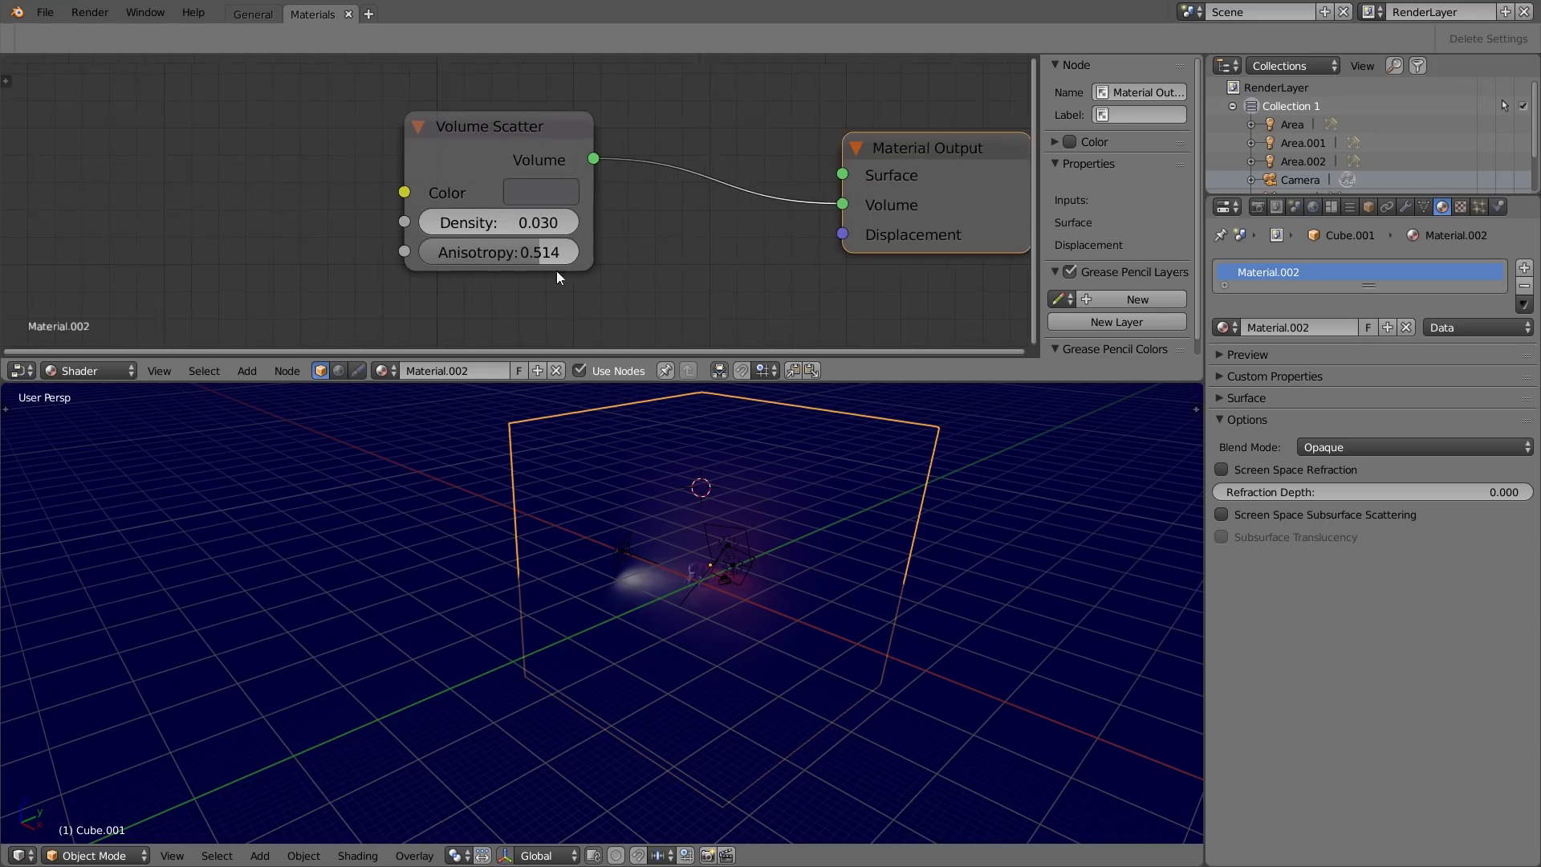
scroll(519, 245, up, 3)
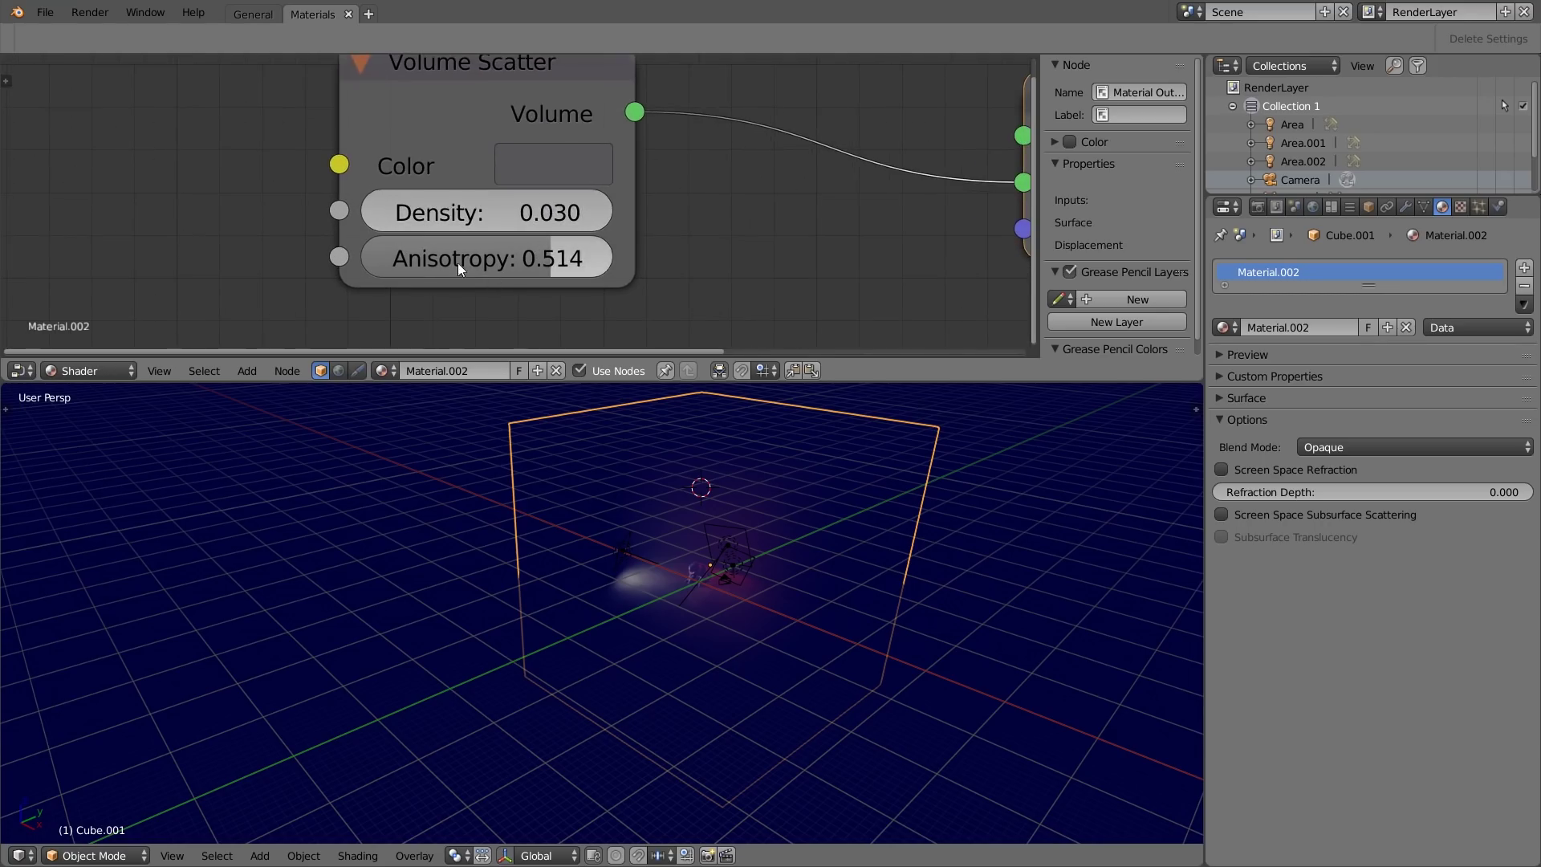
Step: Set the Volume Scatter anisotropy to 0.353 and check the fog around the lights
scroll(744, 600, up, 5)
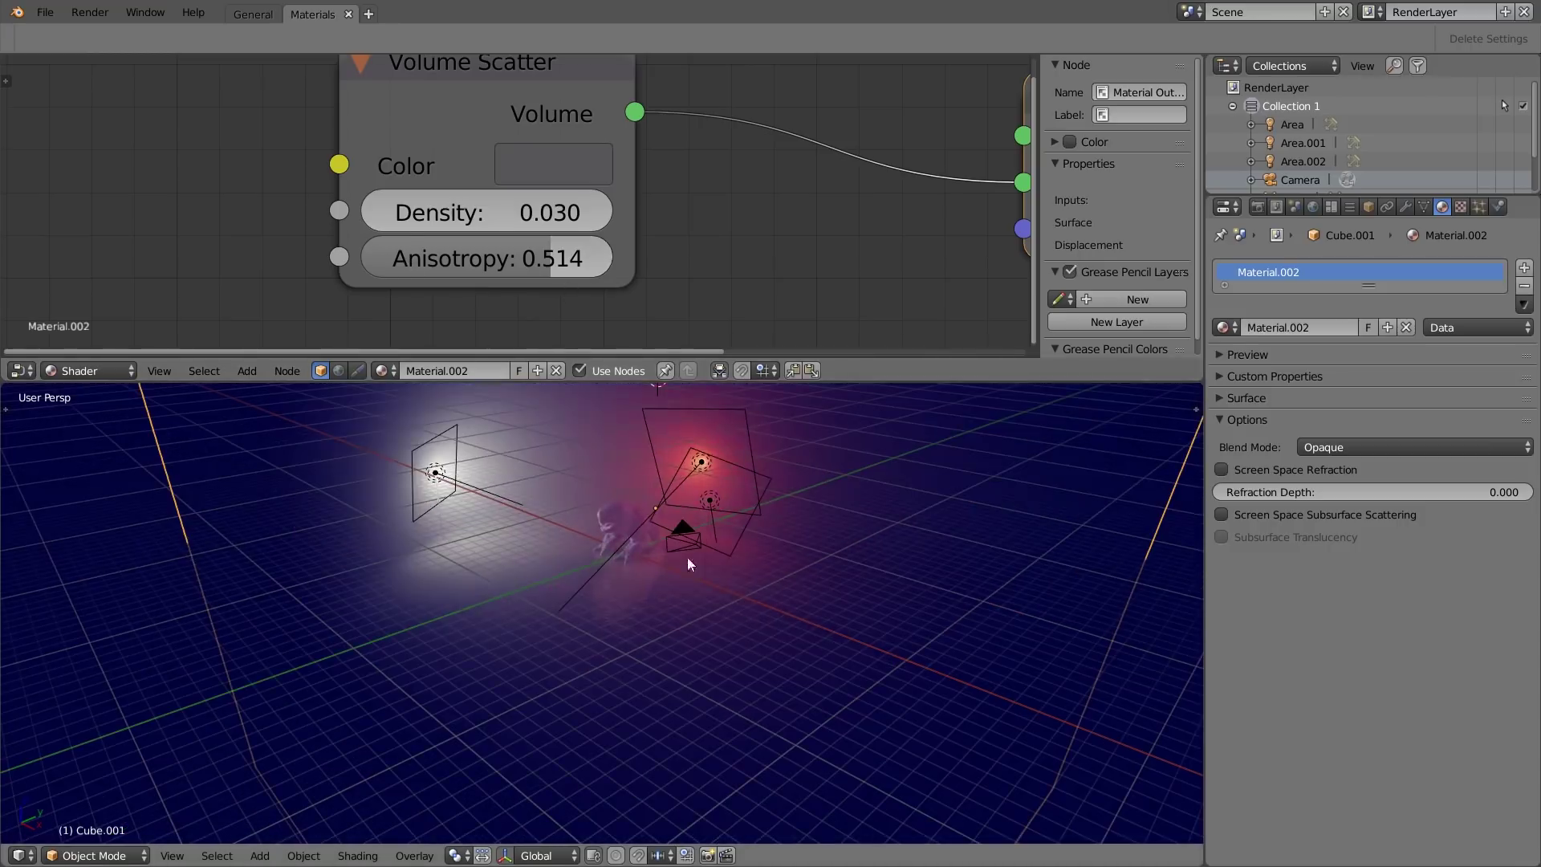
drag(540, 264, 450, 263)
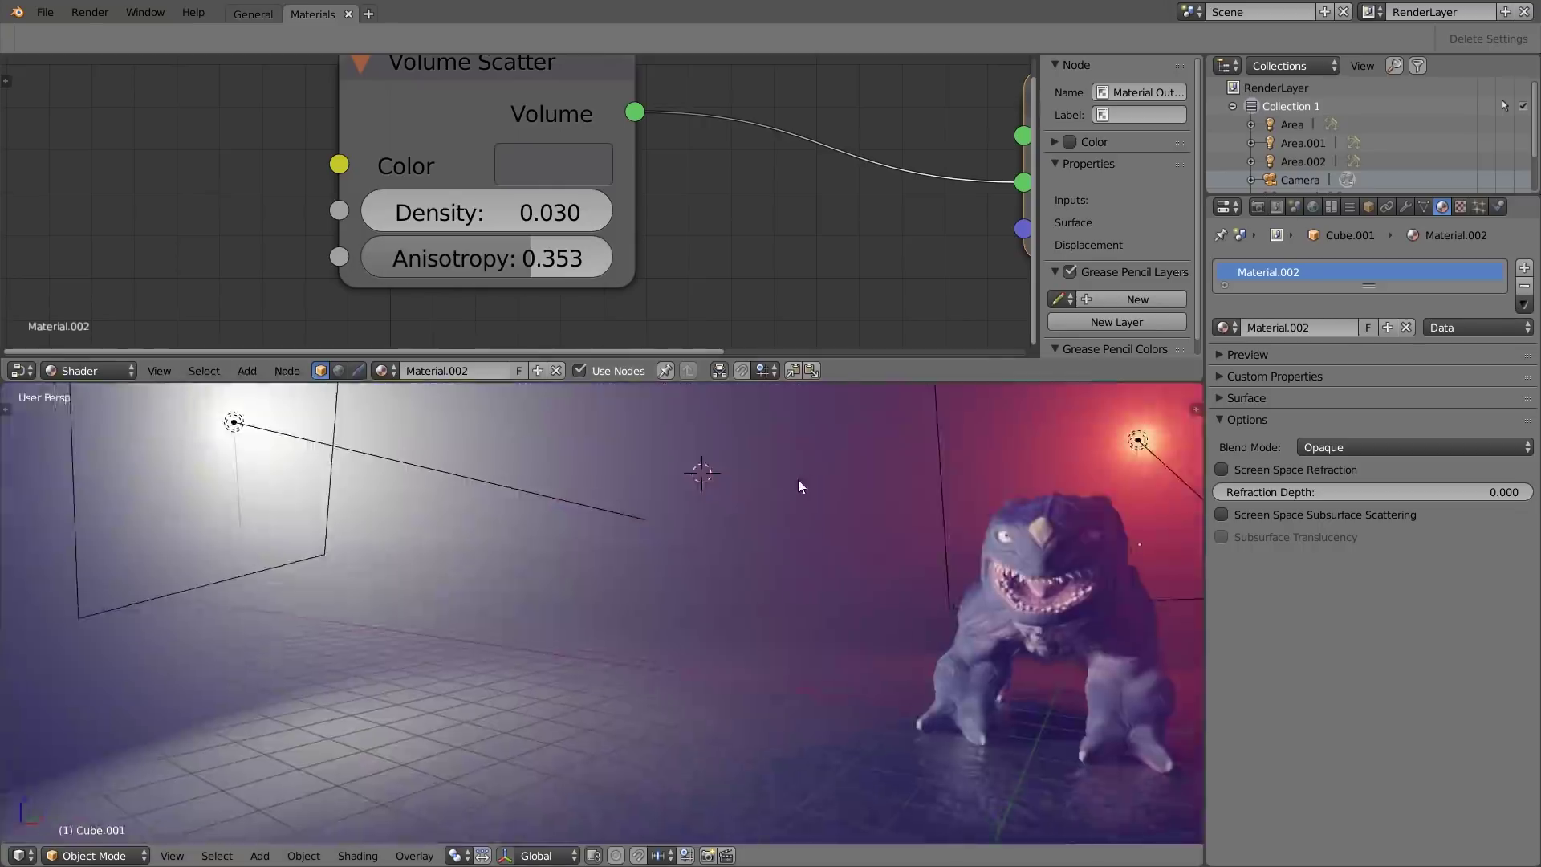
middle_drag(797, 479, 729, 504)
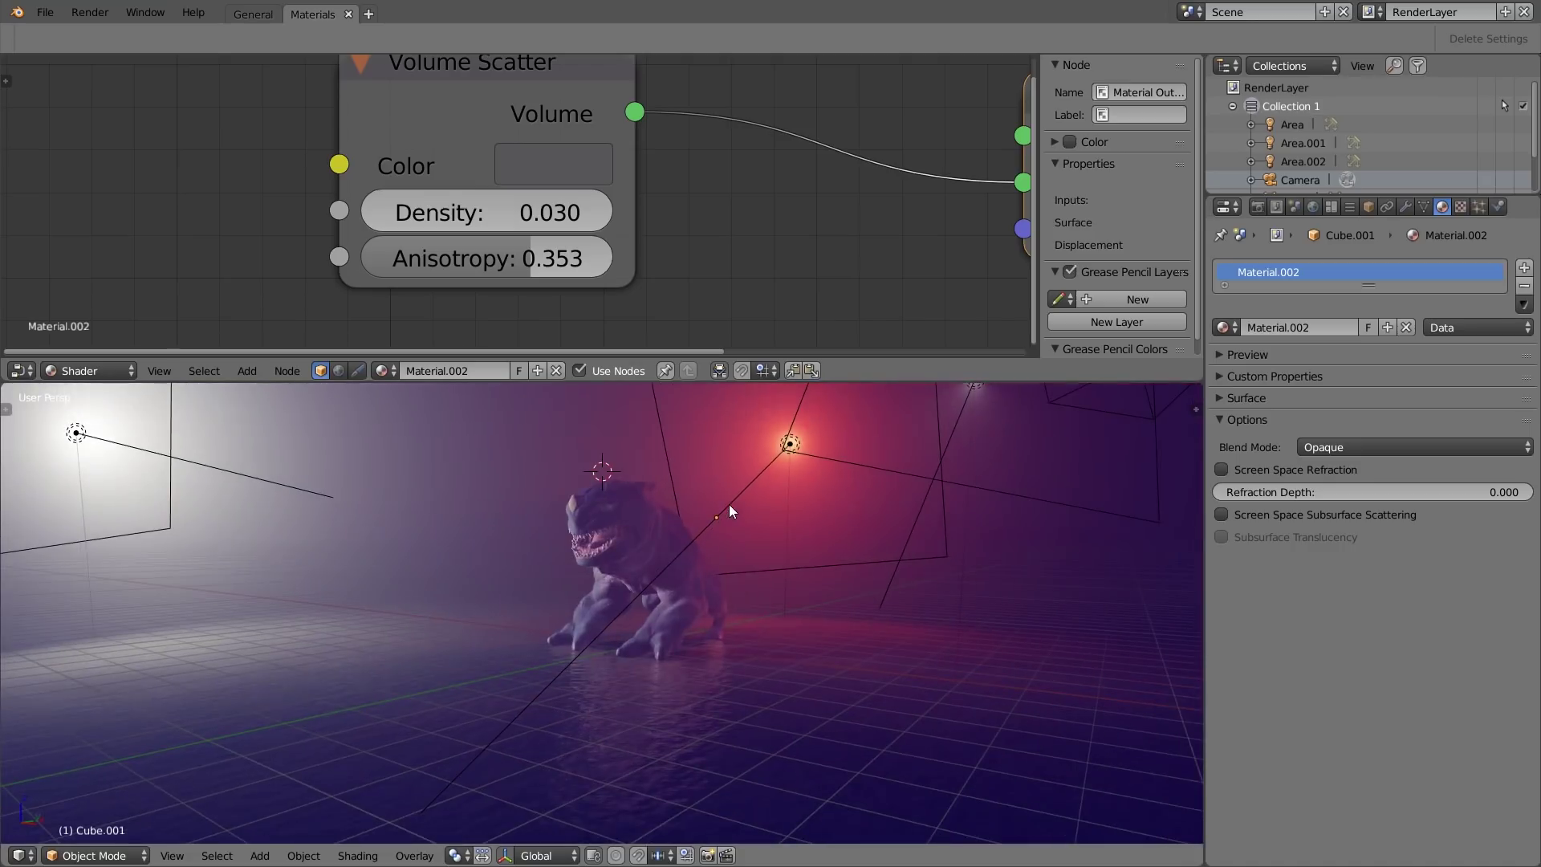
Step: Choose the Filmic view transform in the scene's Color Management and select the blue curve's black-end point
click(1314, 205)
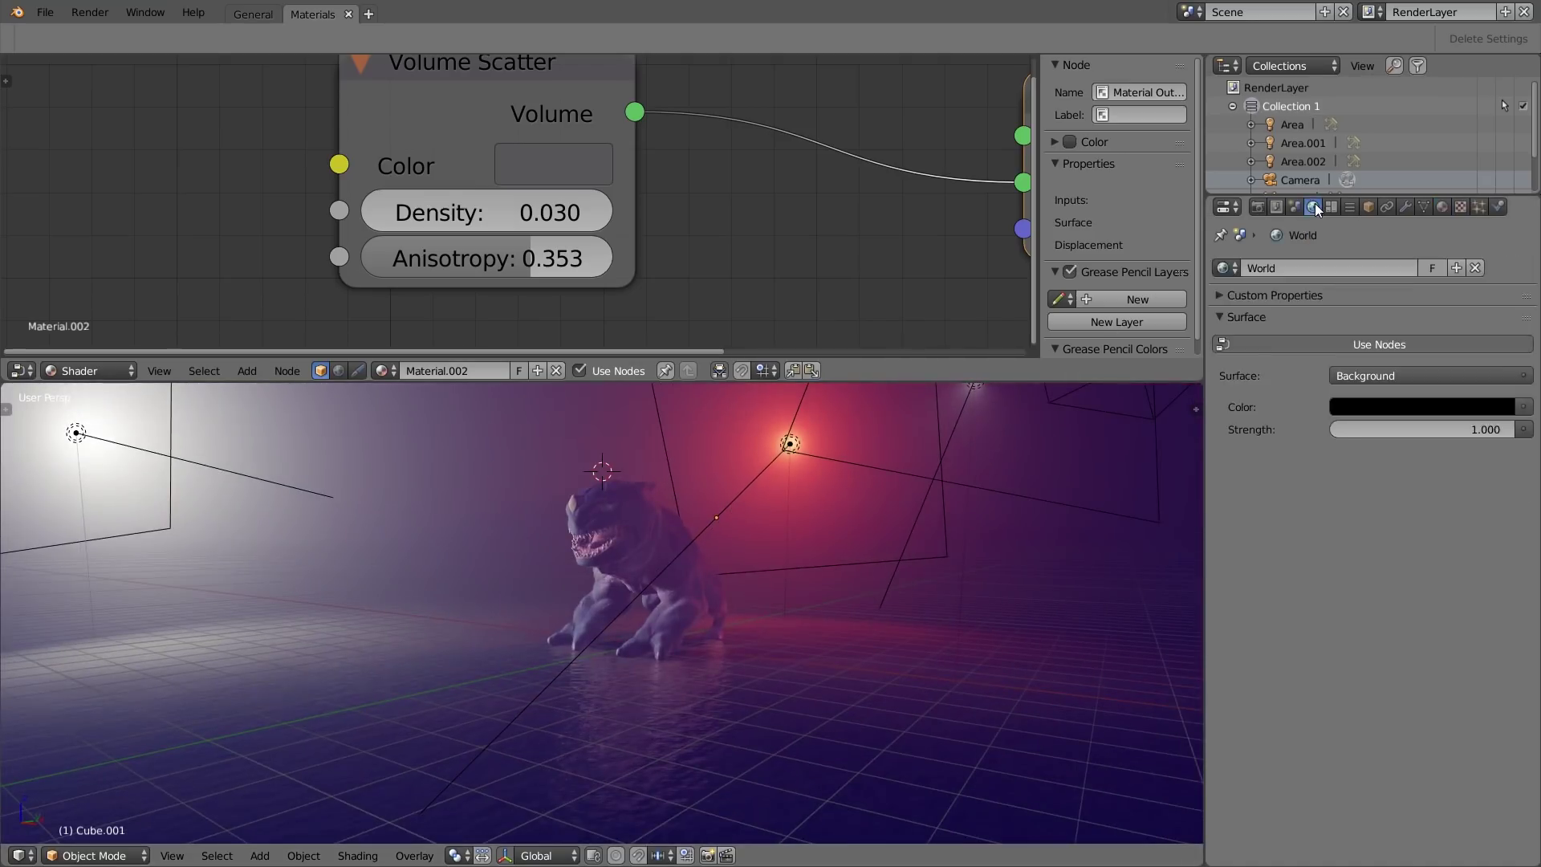
click(1294, 206)
drag(1282, 263, 1298, 552)
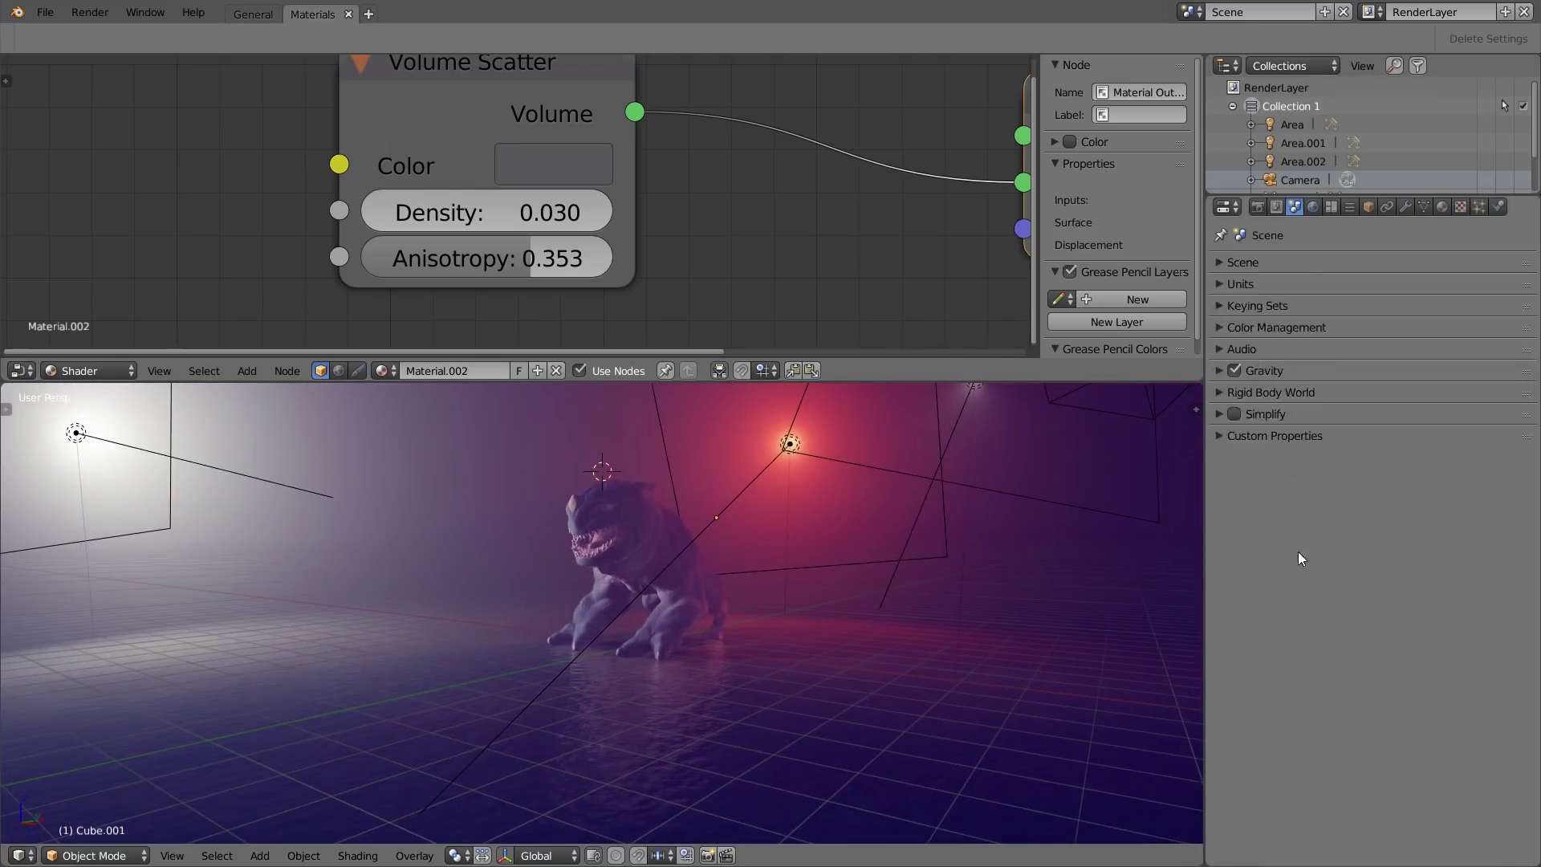
click(1277, 329)
click(1314, 423)
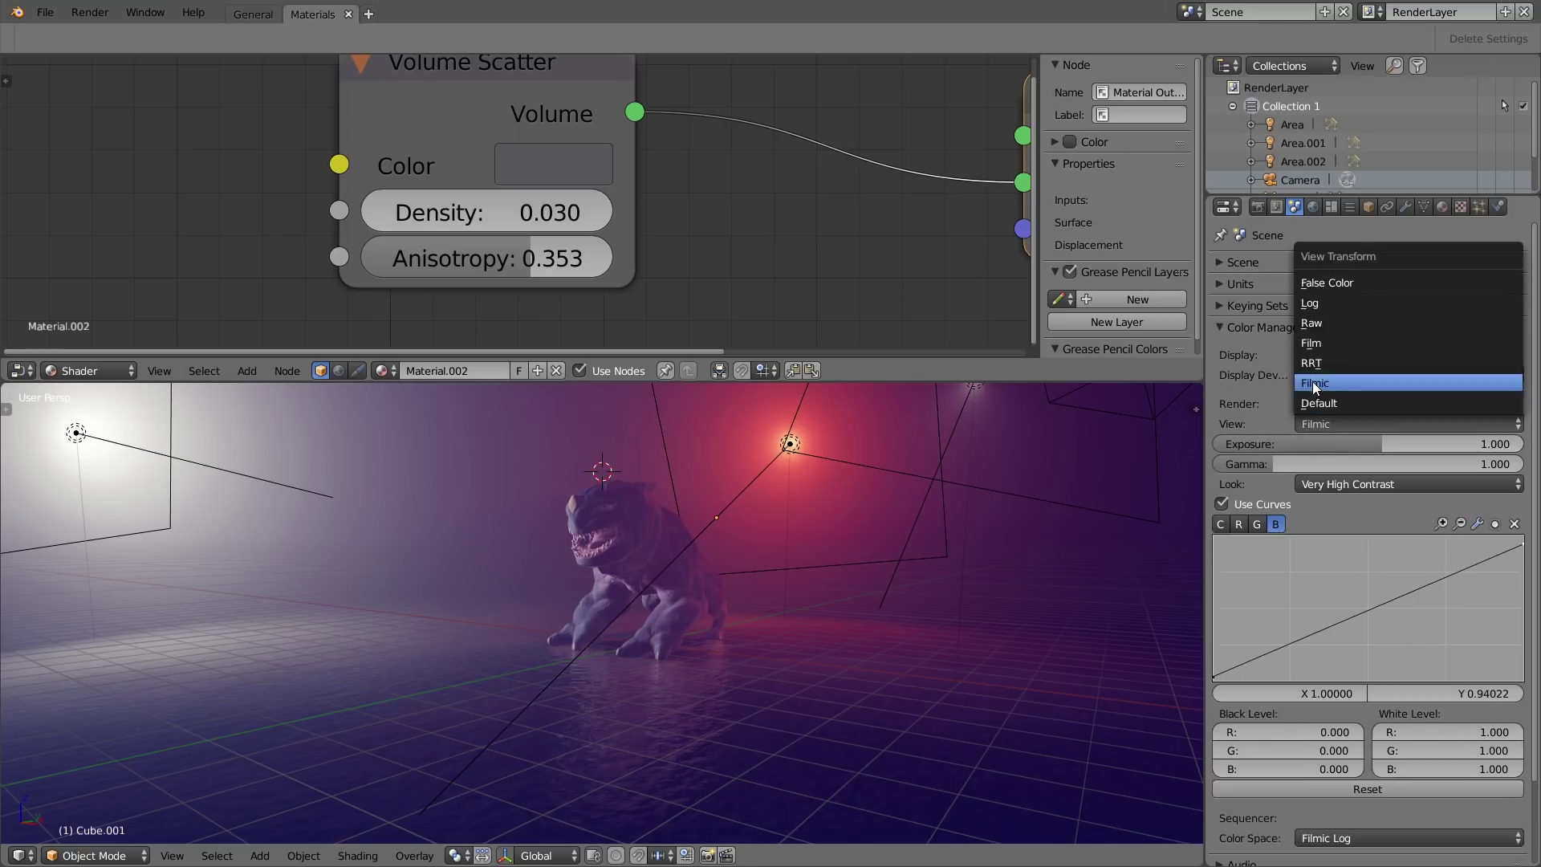
click(1312, 382)
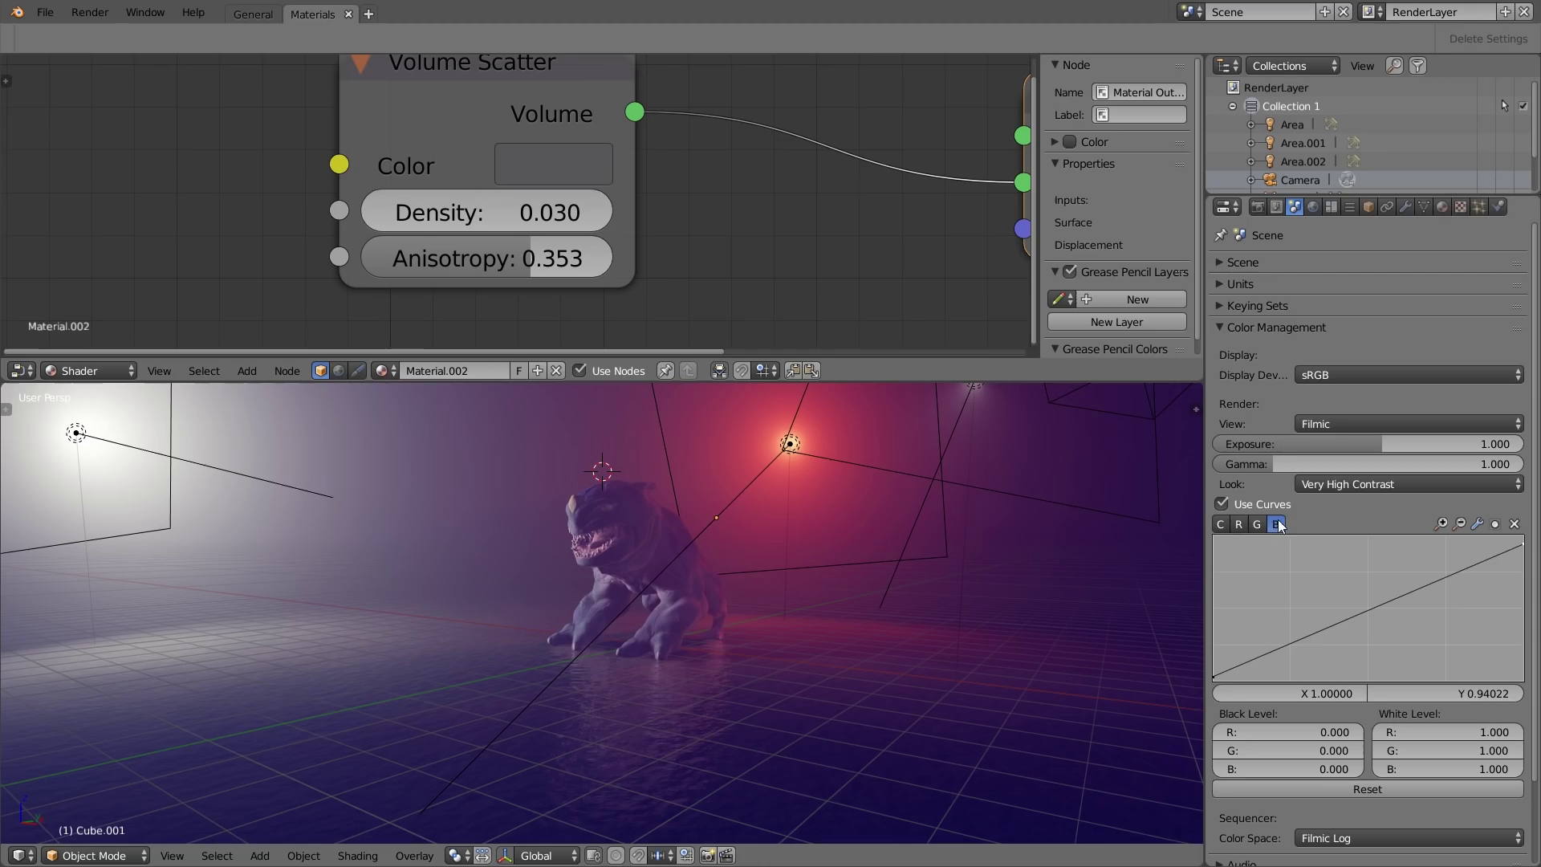
click(1213, 677)
drag(1211, 676, 1212, 674)
Step: View the creature through the camera and turn off the viewport overlays
key(KP_0)
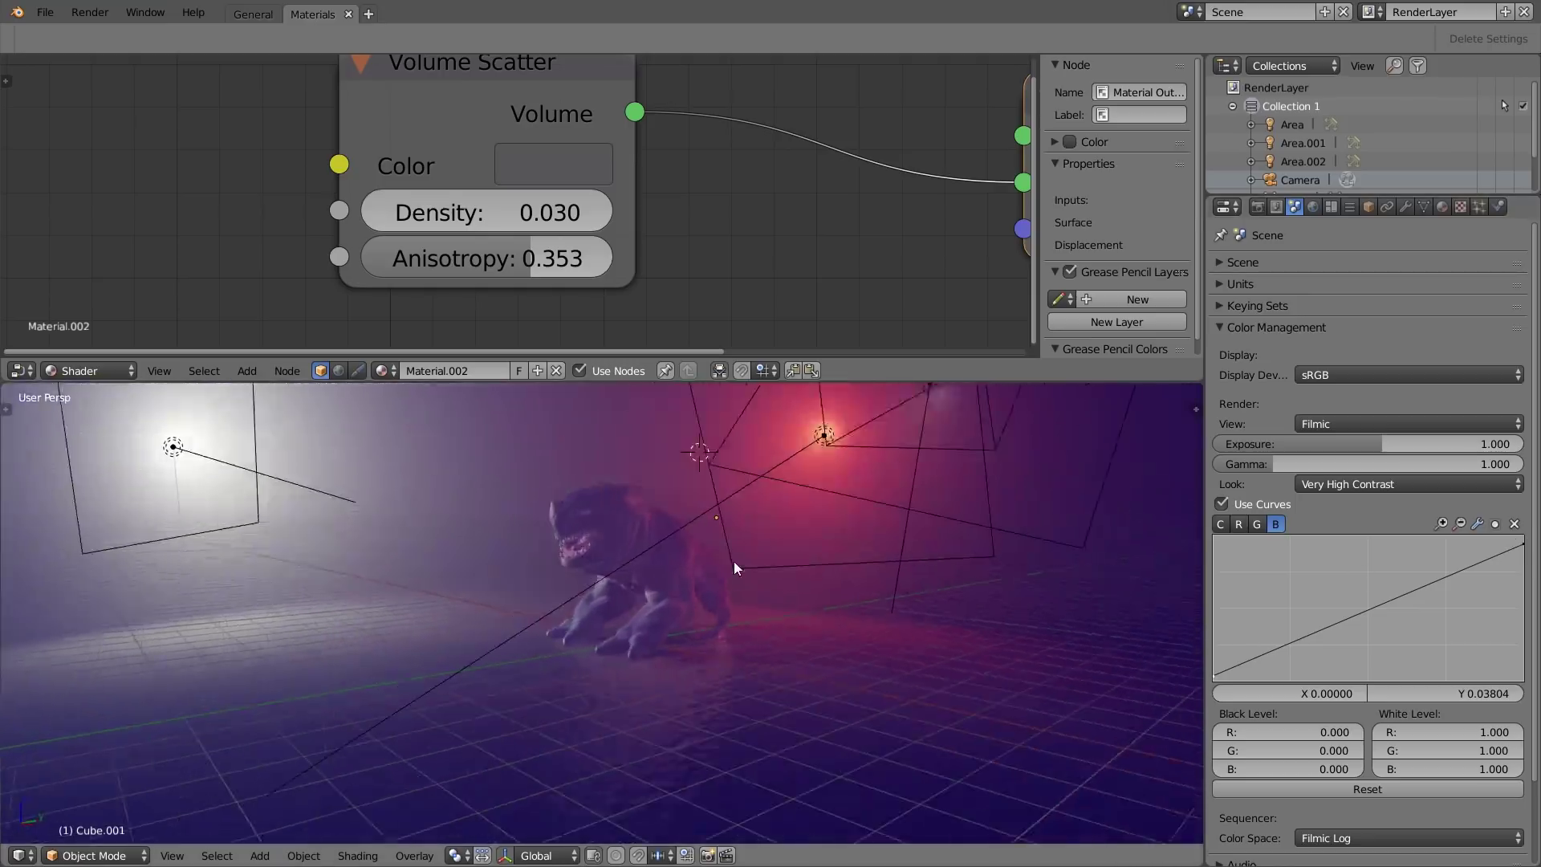
scroll(584, 576, up, 3)
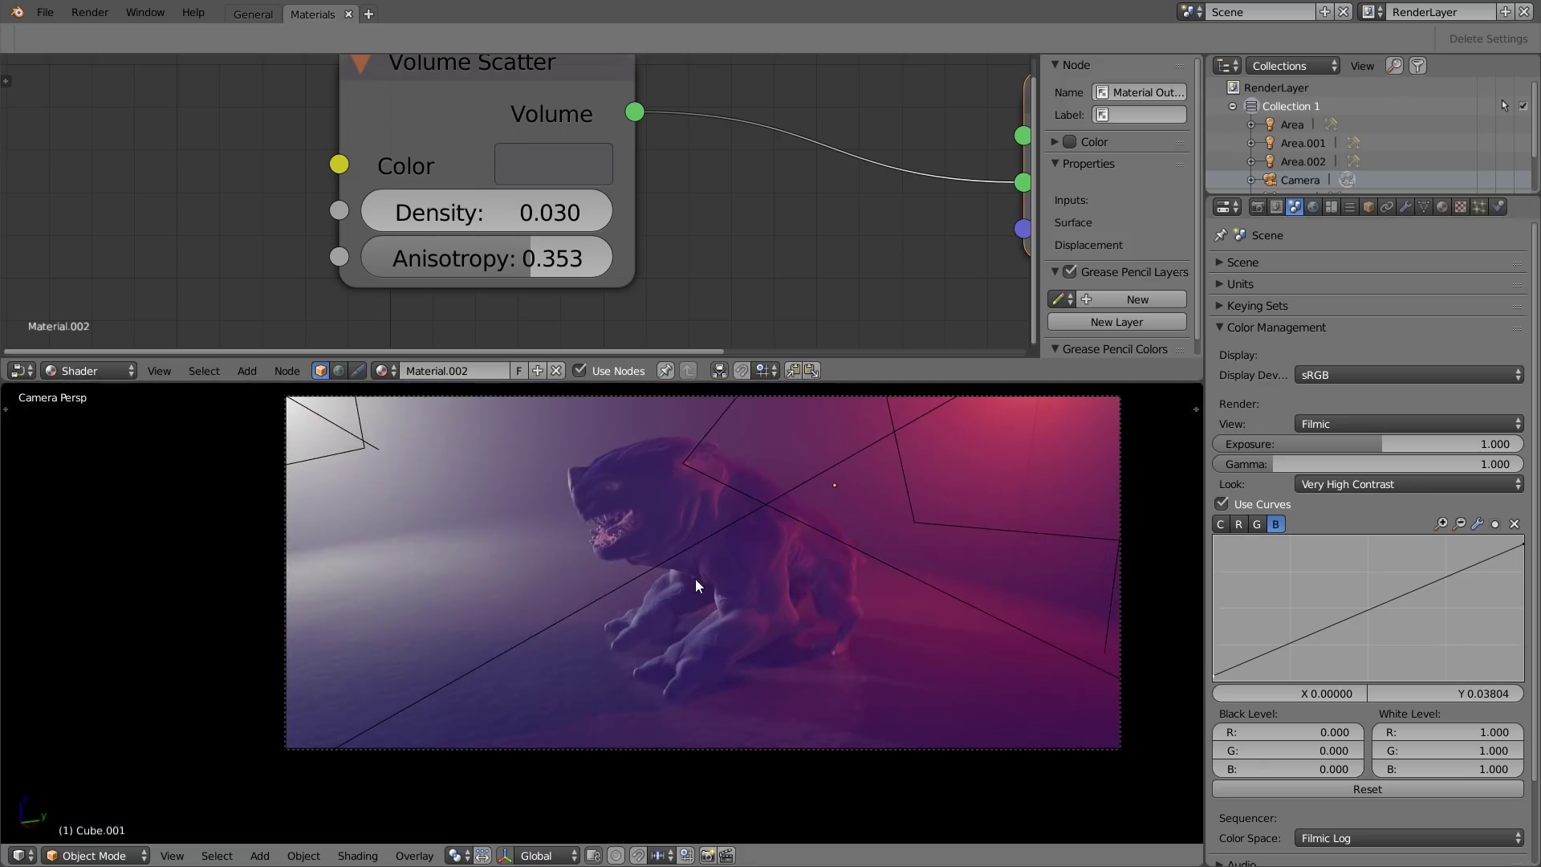
click(417, 854)
click(370, 609)
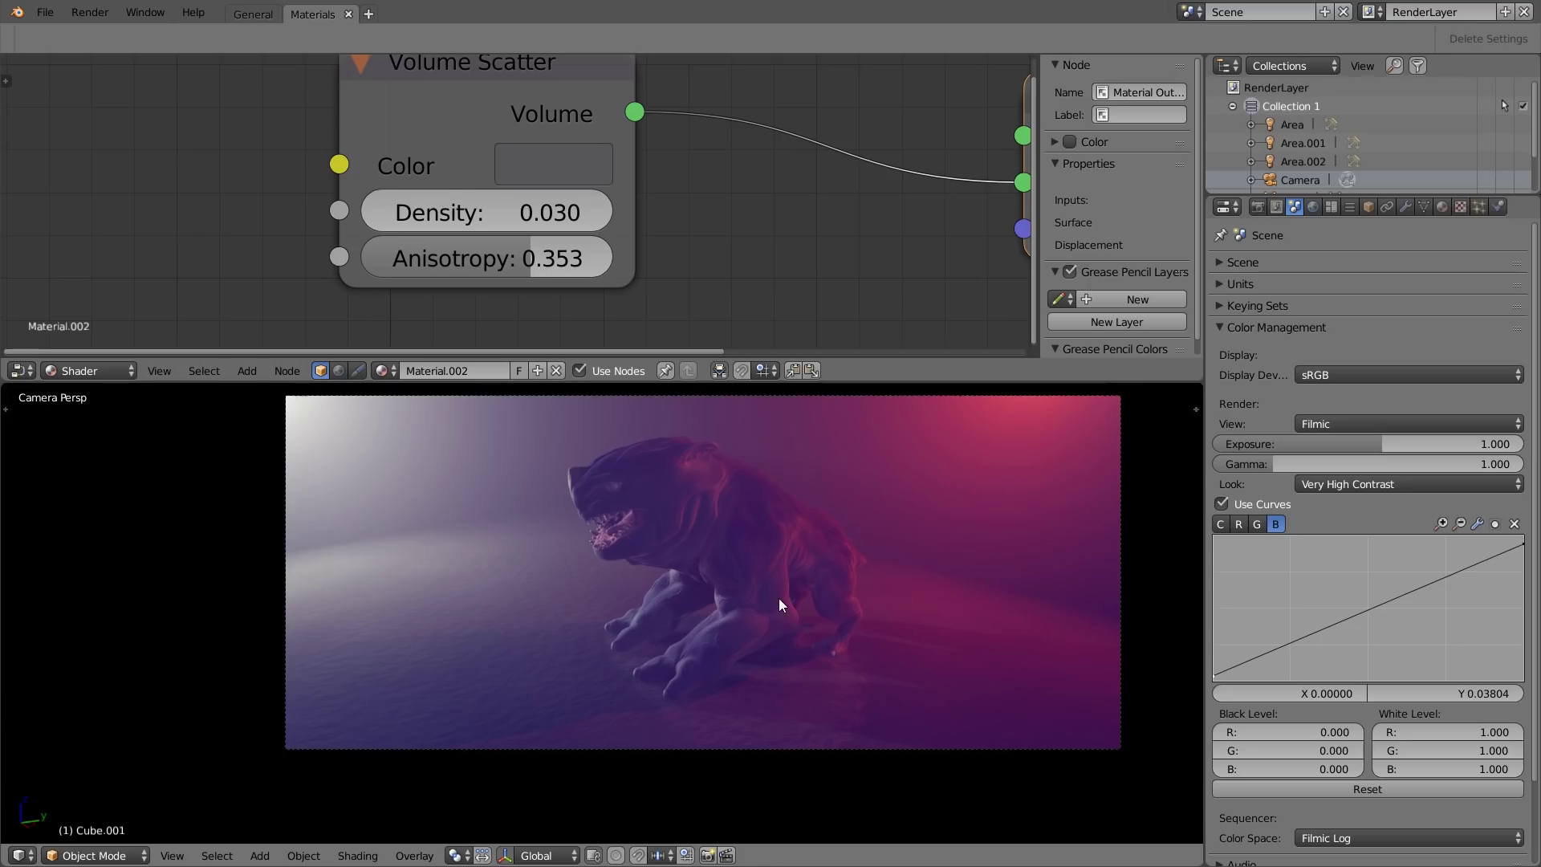
Step: Show the 3D viewport full screen without its interface and fit the camera frame to it
key(alt+F11)
key(alt+F11)
key(alt+F11)
key(alt+F11)
key(alt+F10)
key(alt+F11)
key(ctrl+alt+space)
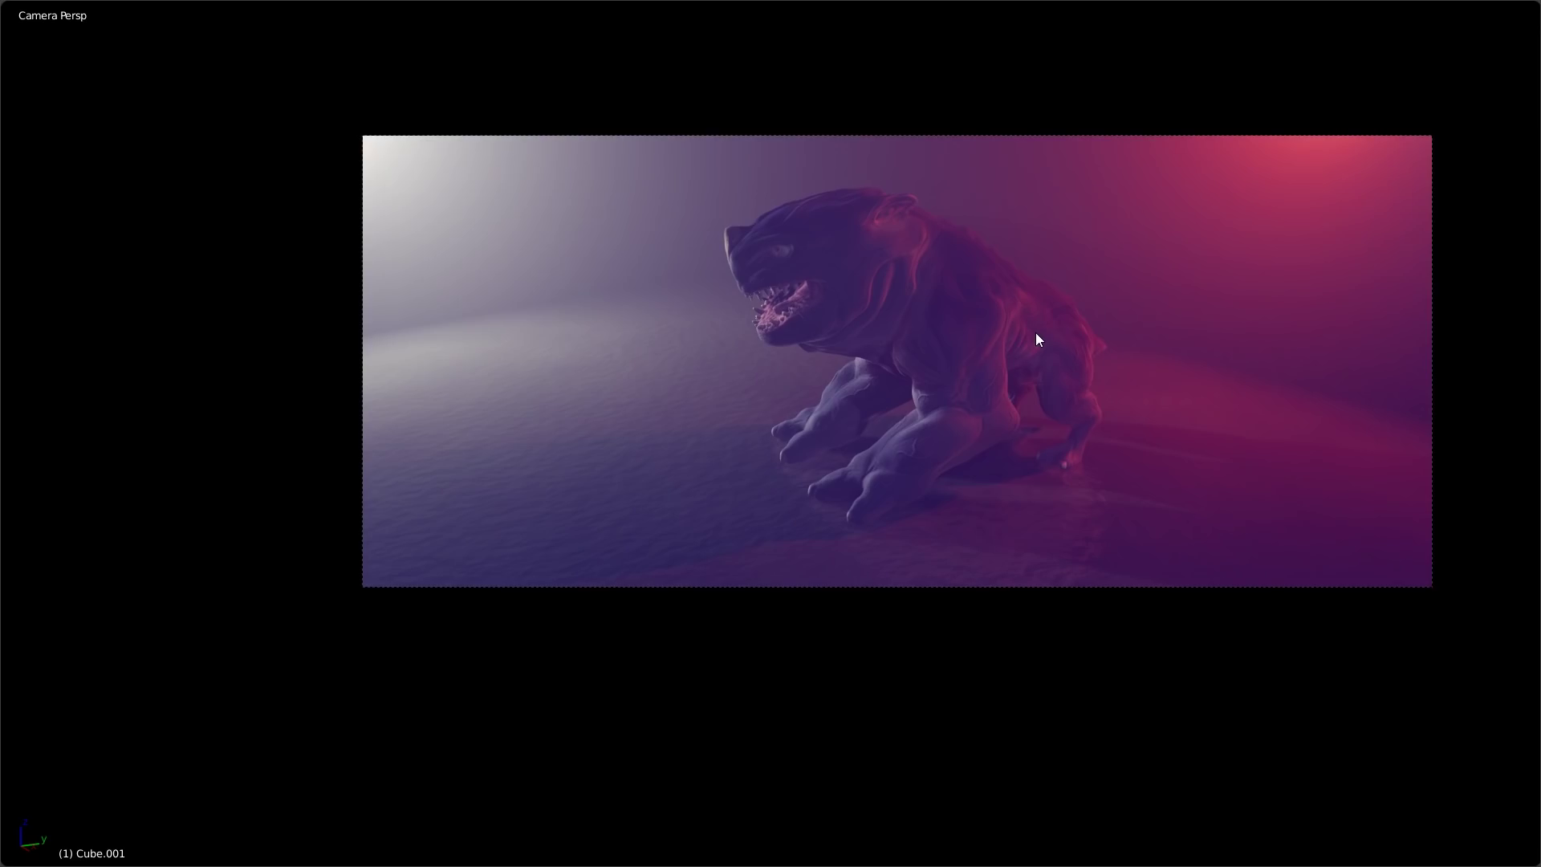
key(Home)
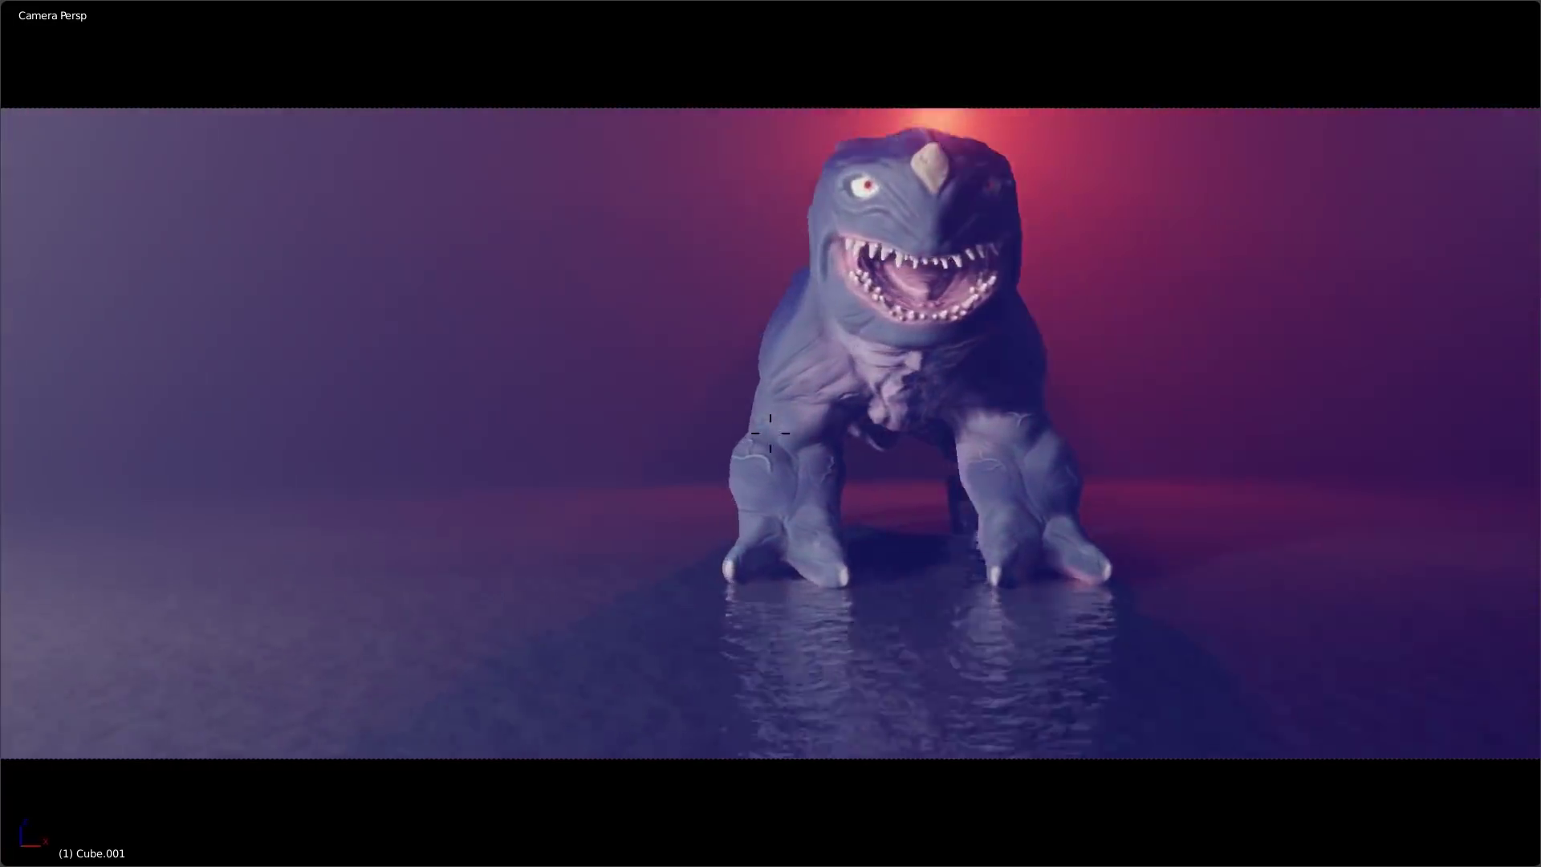
Step: Move the creature along the Y axis
mouse_move(883, 313)
middle_down()
mouse_move(904, 295)
mouse_move(868, 300)
middle_up()
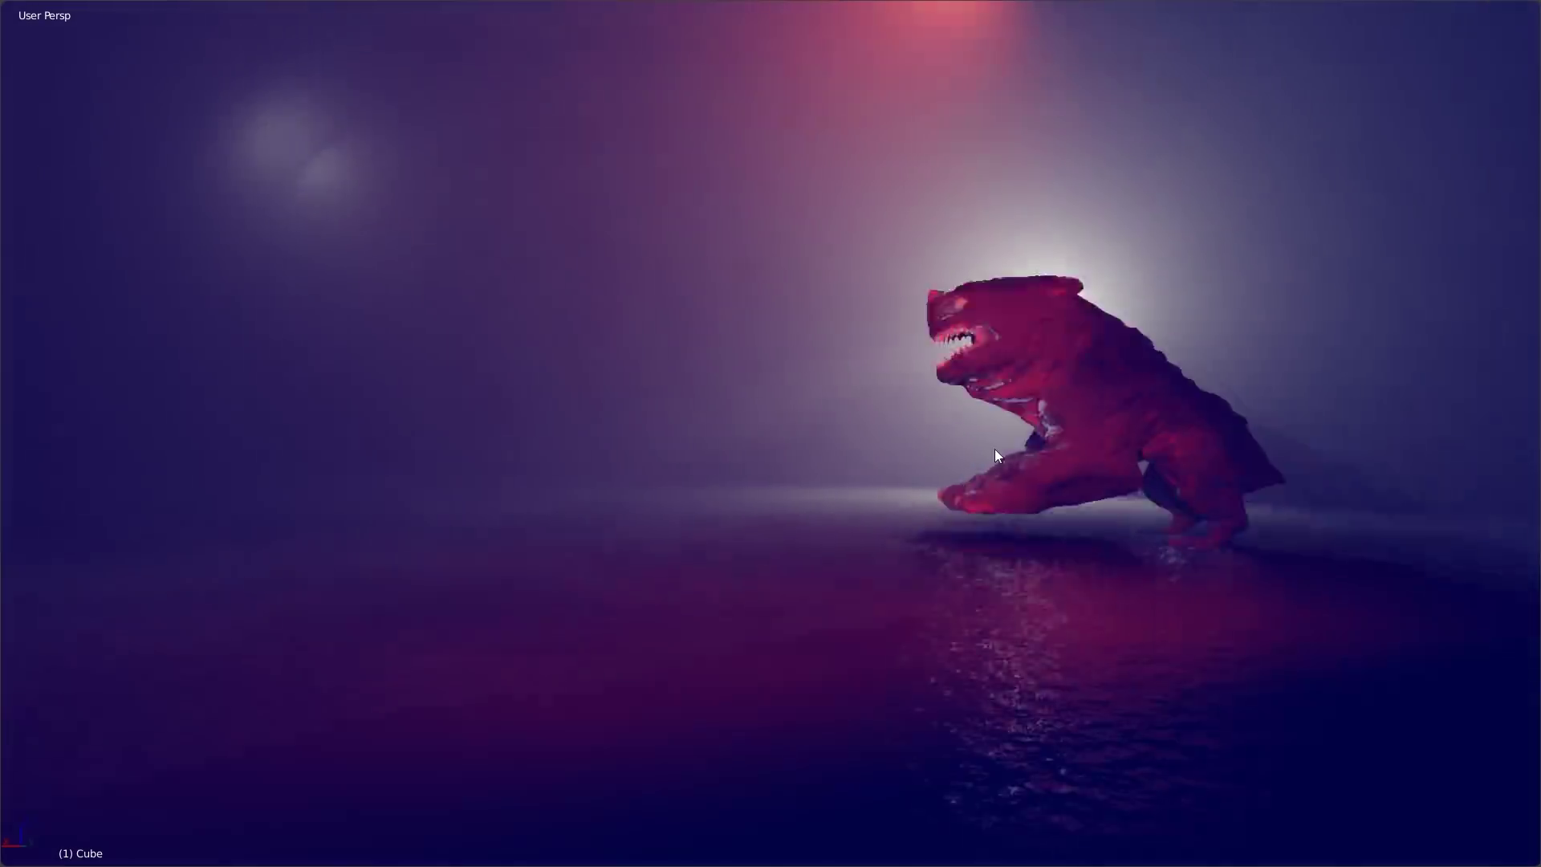
key(g)
key(y)
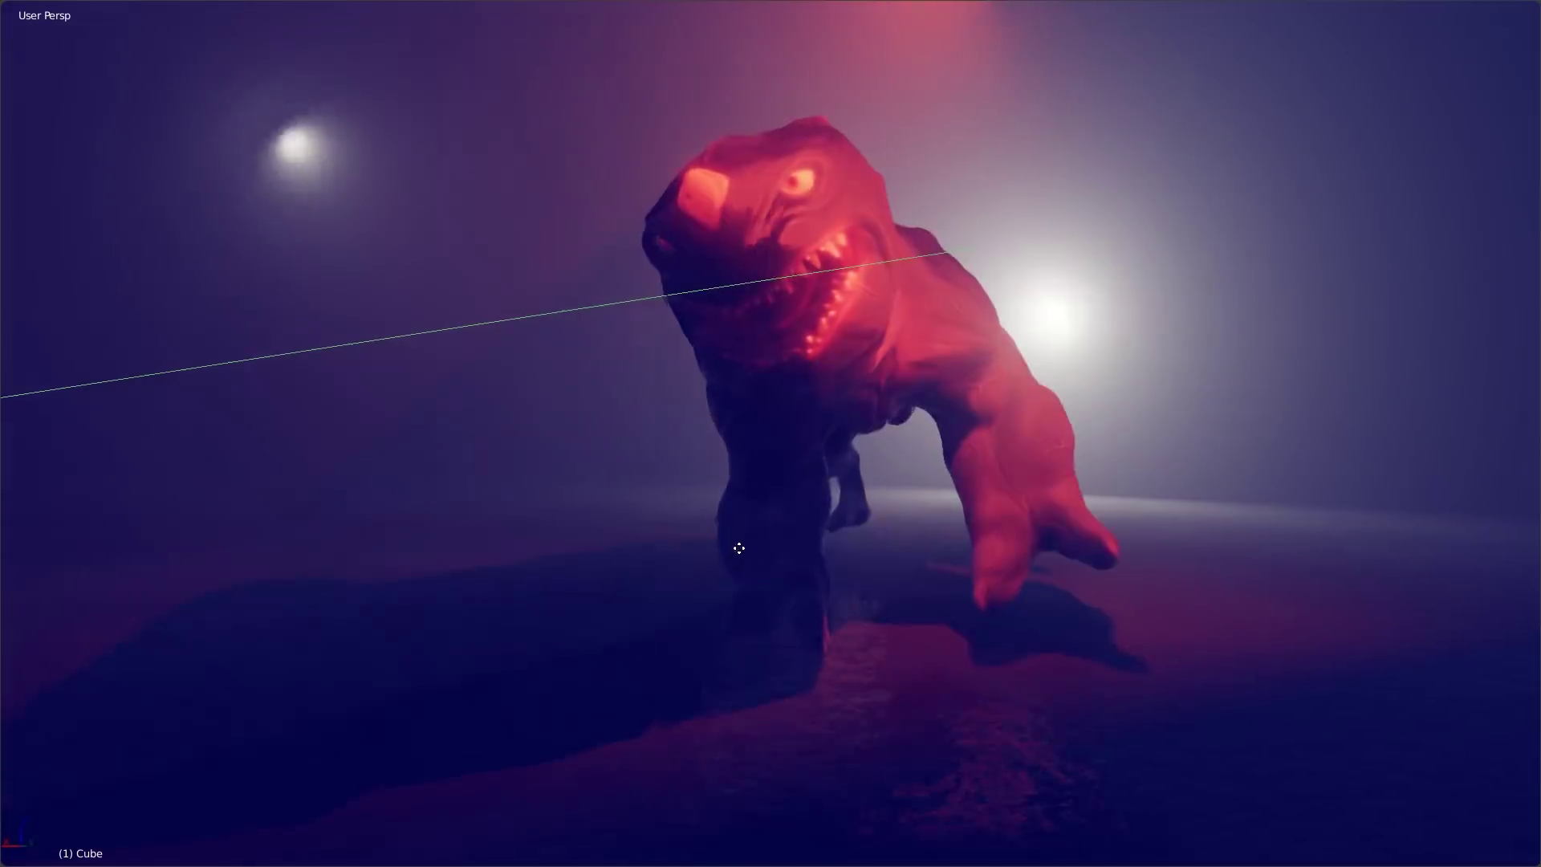